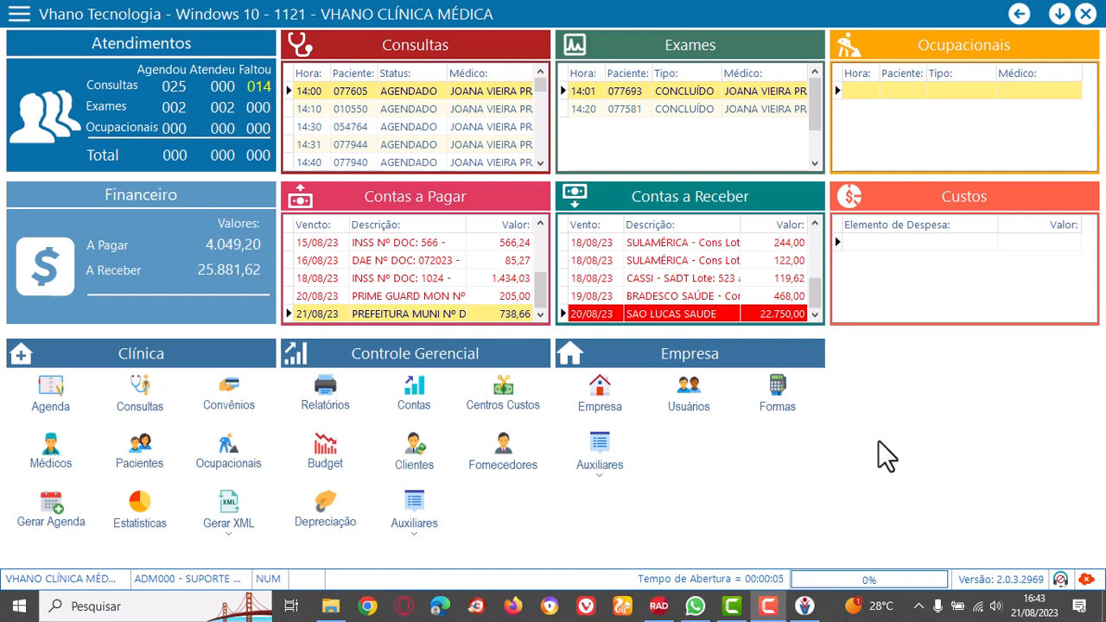
Open the user management window and view its log records.
{"action": "left_click", "coordinate": [686, 395]}
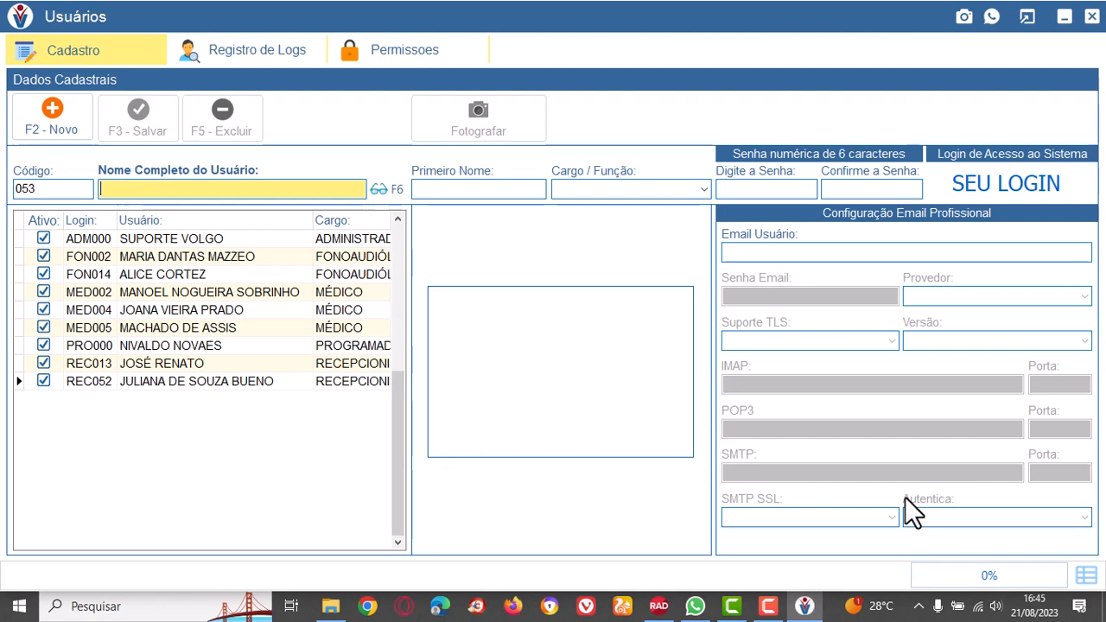
{"action": "left_click", "coordinate": [241, 53]}
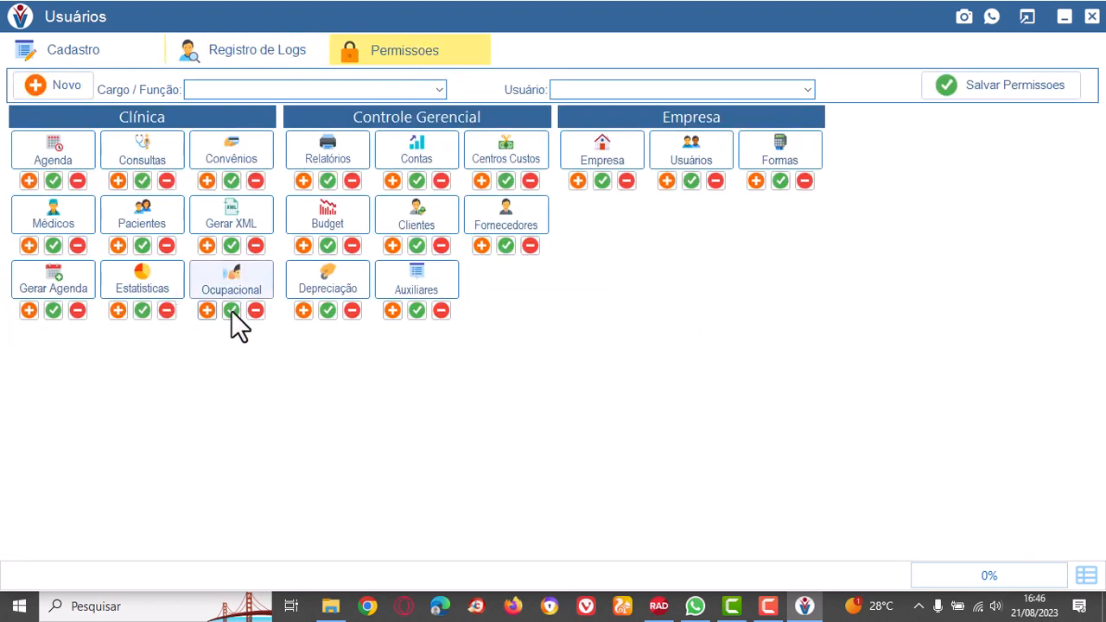
In the permissions, choose the FONOAUDIÓLOGO role, a doctor's user entry, and the MÉDICO and RECEPCIONISTA roles in turn as the target.
{"action": "left_click", "coordinate": [438, 90]}
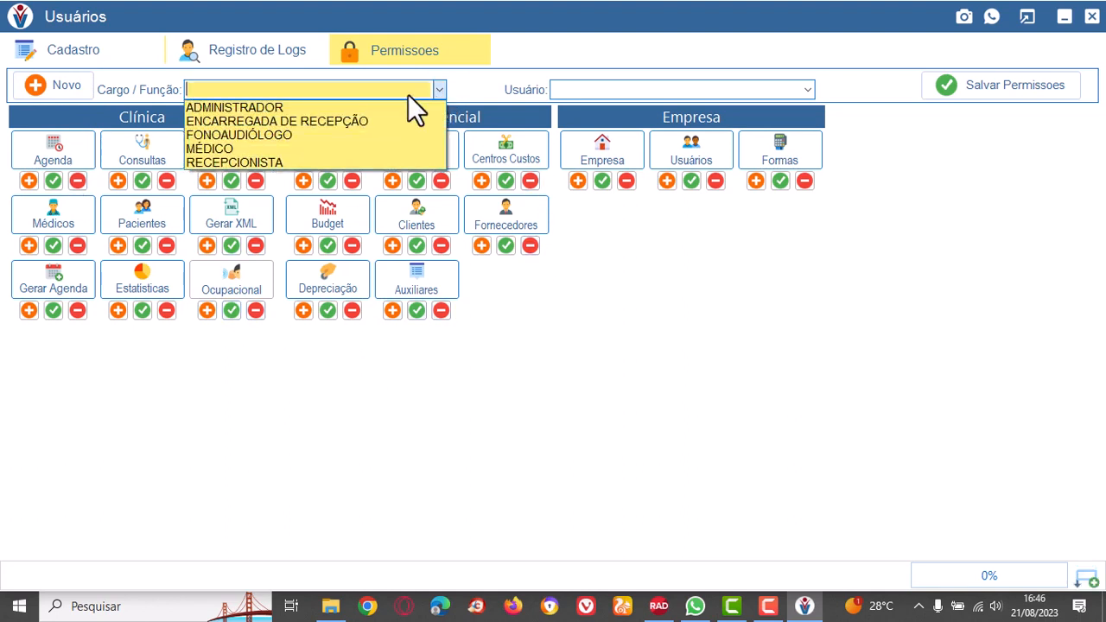
{"action": "left_click", "coordinate": [257, 134]}
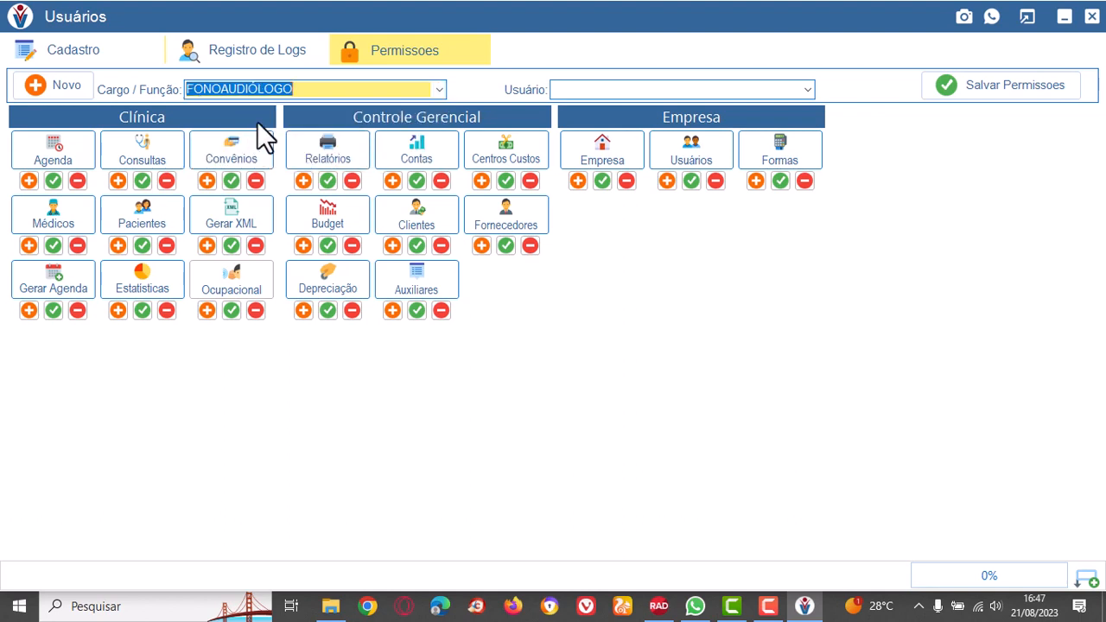
{"action": "left_click", "coordinate": [806, 89]}
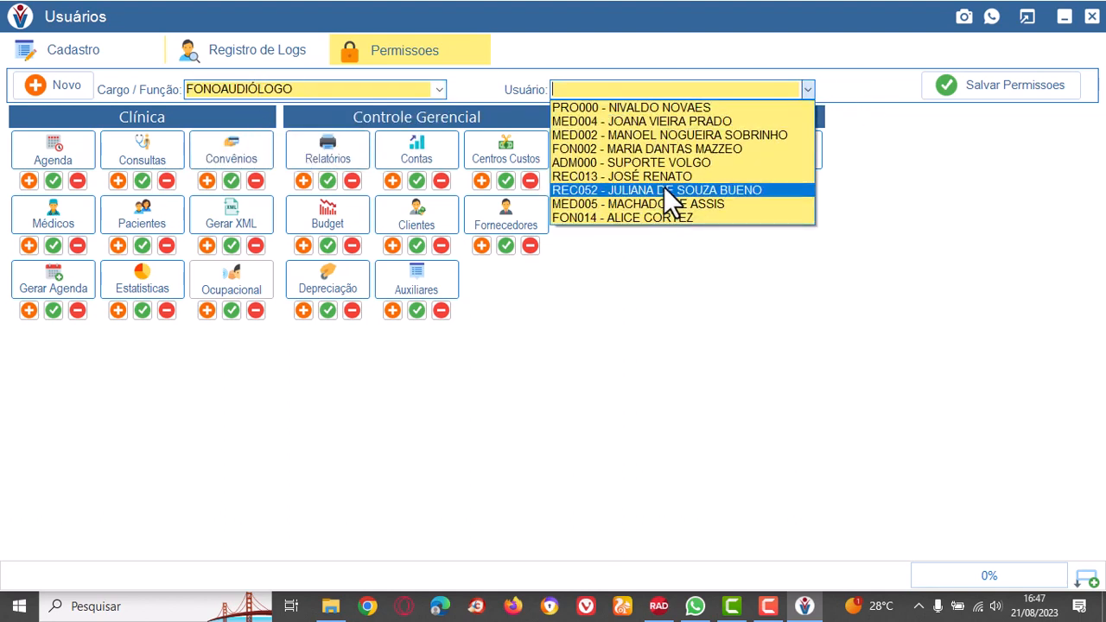
{"action": "left_click", "coordinate": [661, 121]}
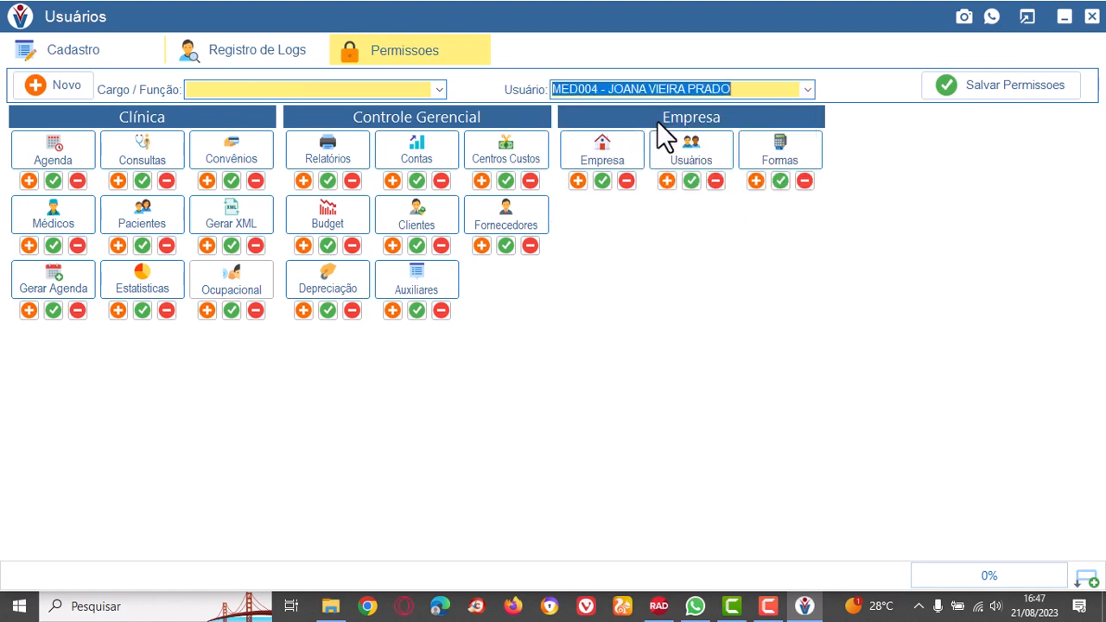
{"action": "left_click", "coordinate": [438, 90]}
{"action": "left_click", "coordinate": [211, 149]}
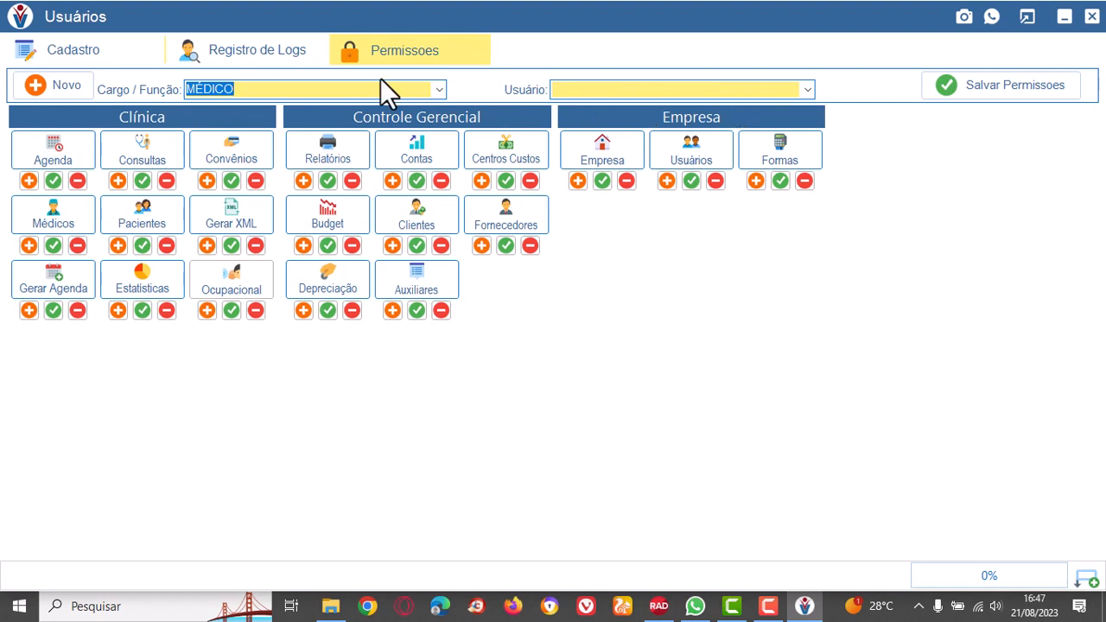
{"action": "left_click", "coordinate": [439, 89]}
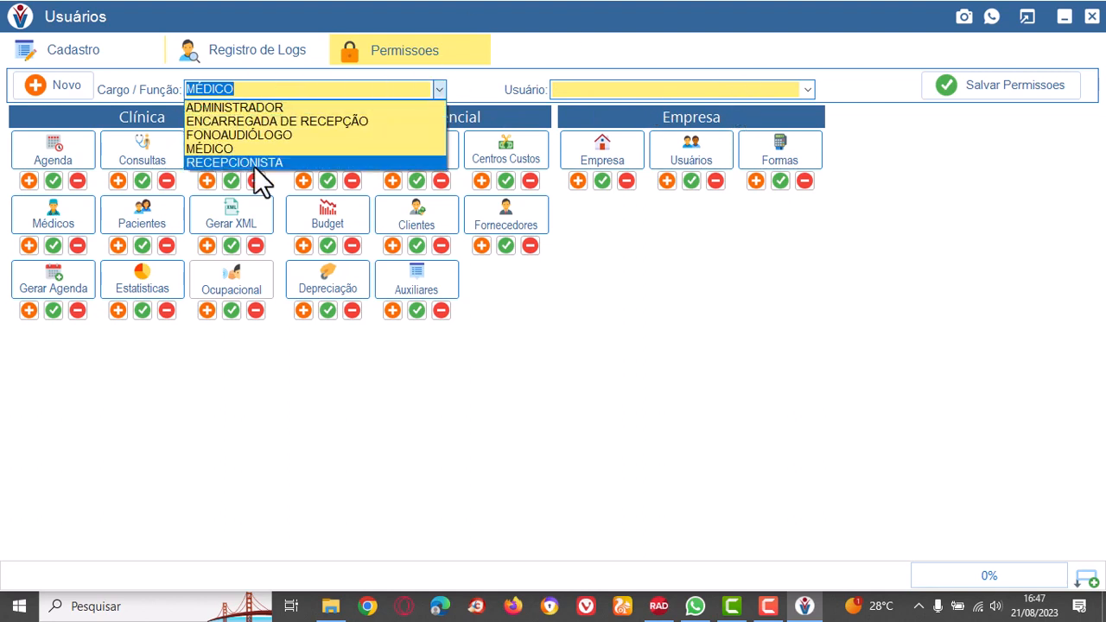
{"action": "left_click", "coordinate": [255, 163]}
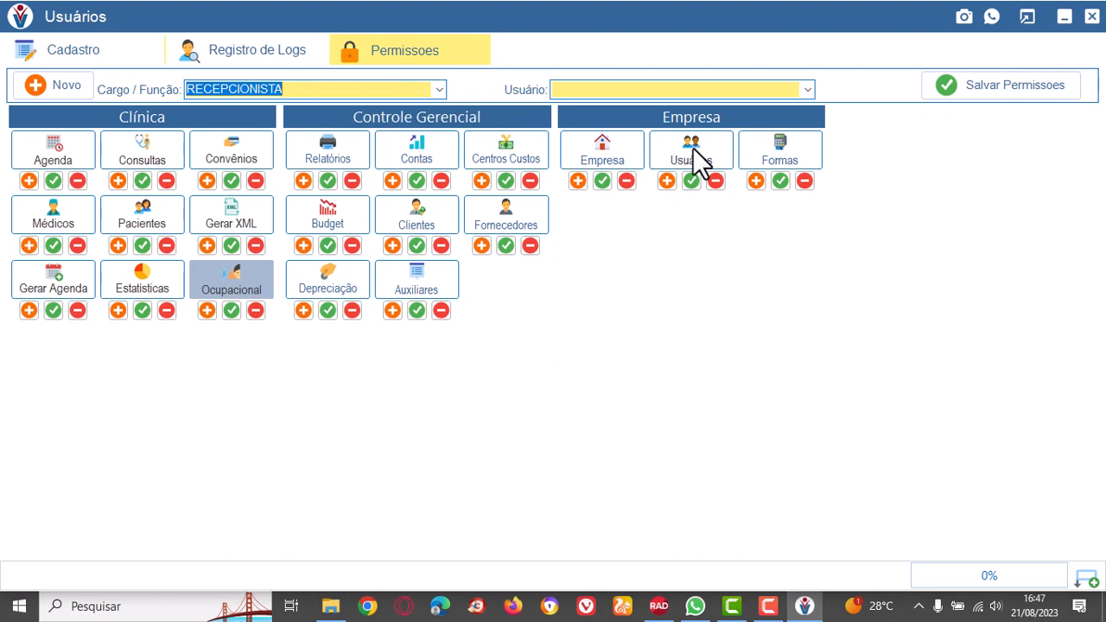
Alternate the permissions target between the REC052 receptionist user and the RECEPCIONISTA role, ending on the user.
{"action": "left_click", "coordinate": [438, 90]}
{"action": "left_click", "coordinate": [442, 88]}
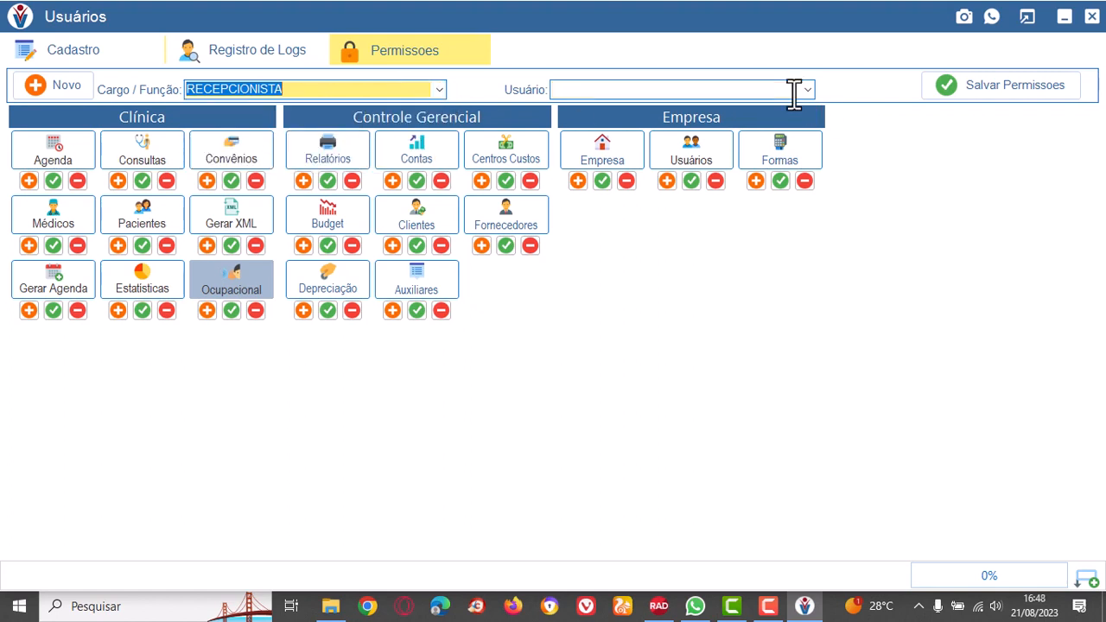
{"action": "left_click", "coordinate": [805, 91]}
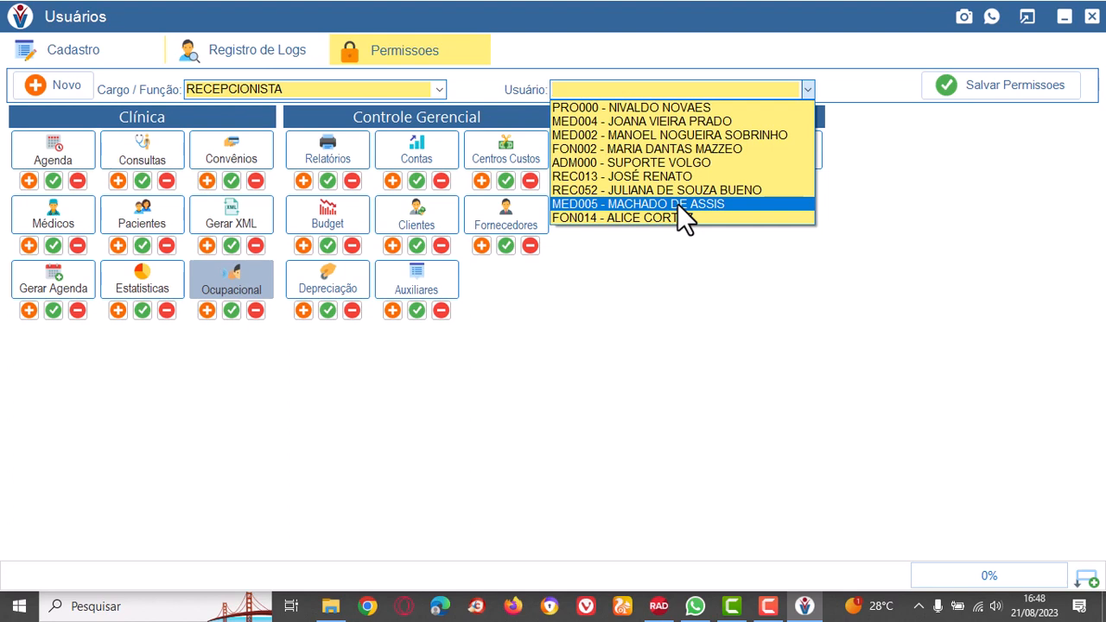
{"action": "left_click", "coordinate": [675, 190]}
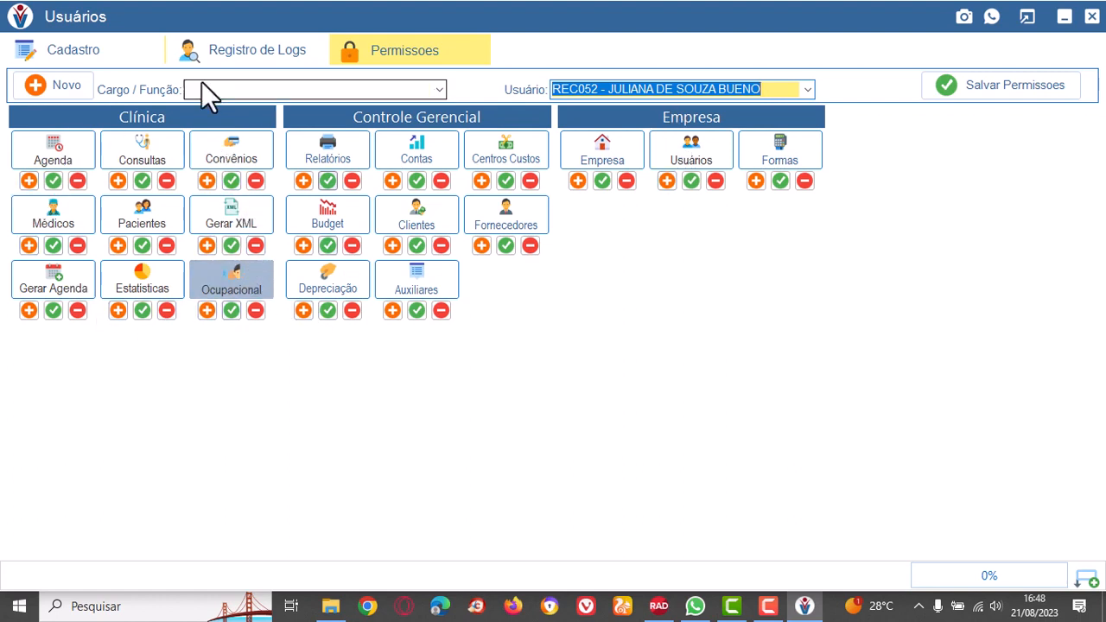
{"action": "left_click", "coordinate": [439, 89]}
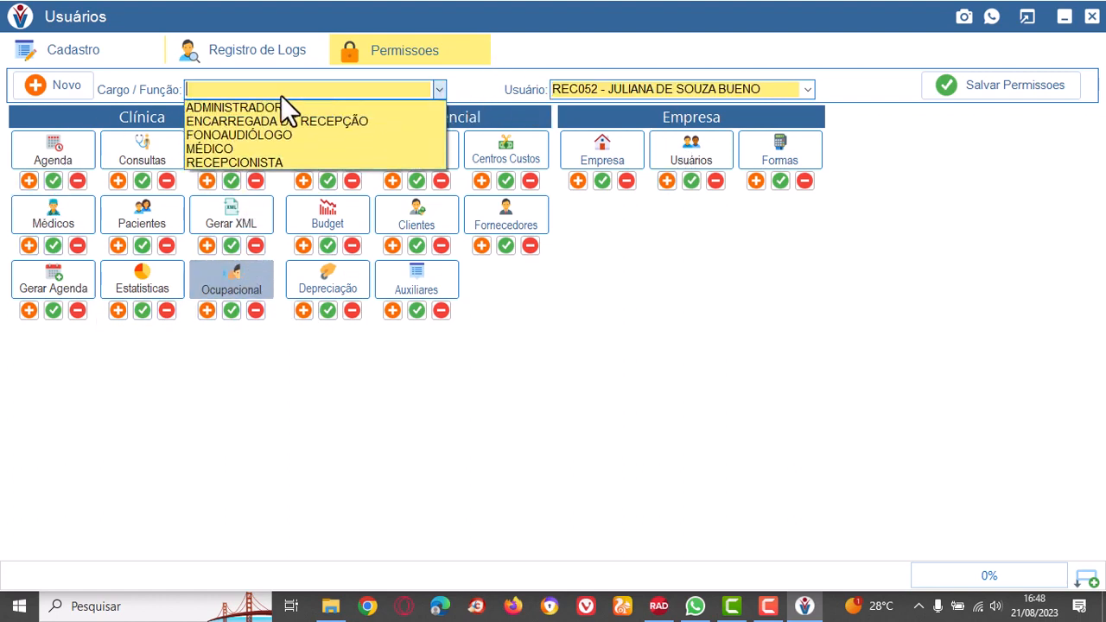
{"action": "left_click", "coordinate": [261, 161]}
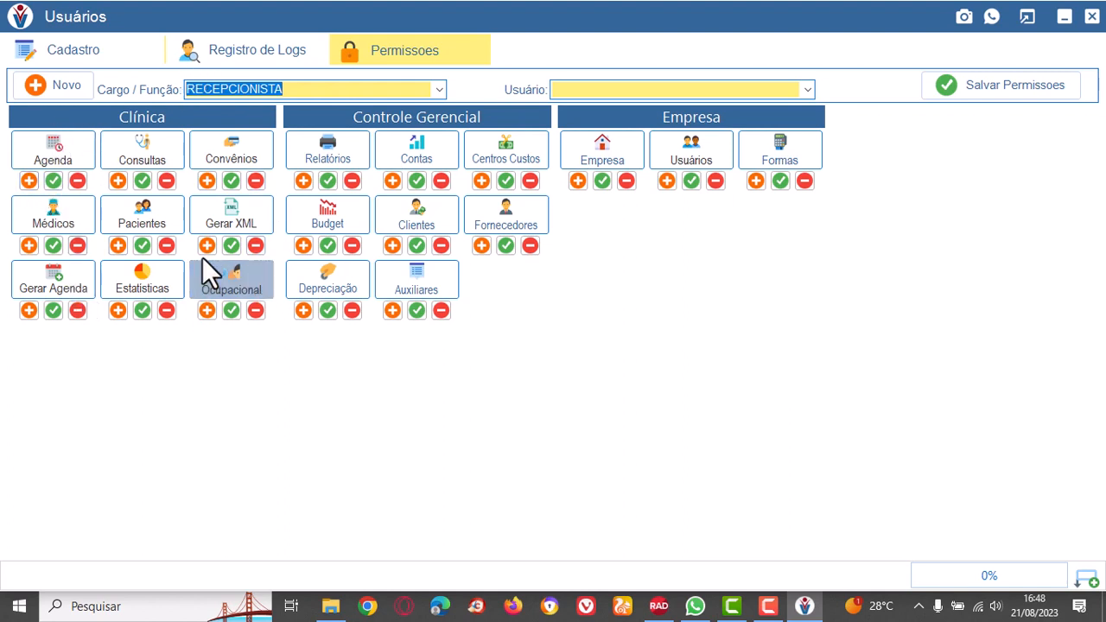
{"action": "left_click", "coordinate": [808, 89]}
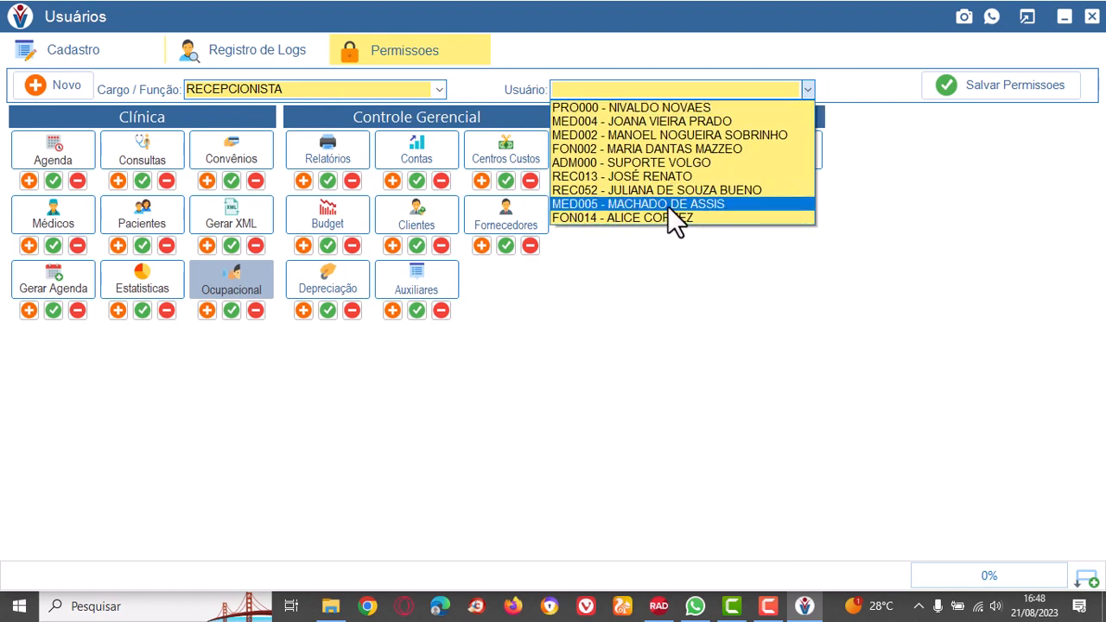
{"action": "left_click", "coordinate": [688, 188]}
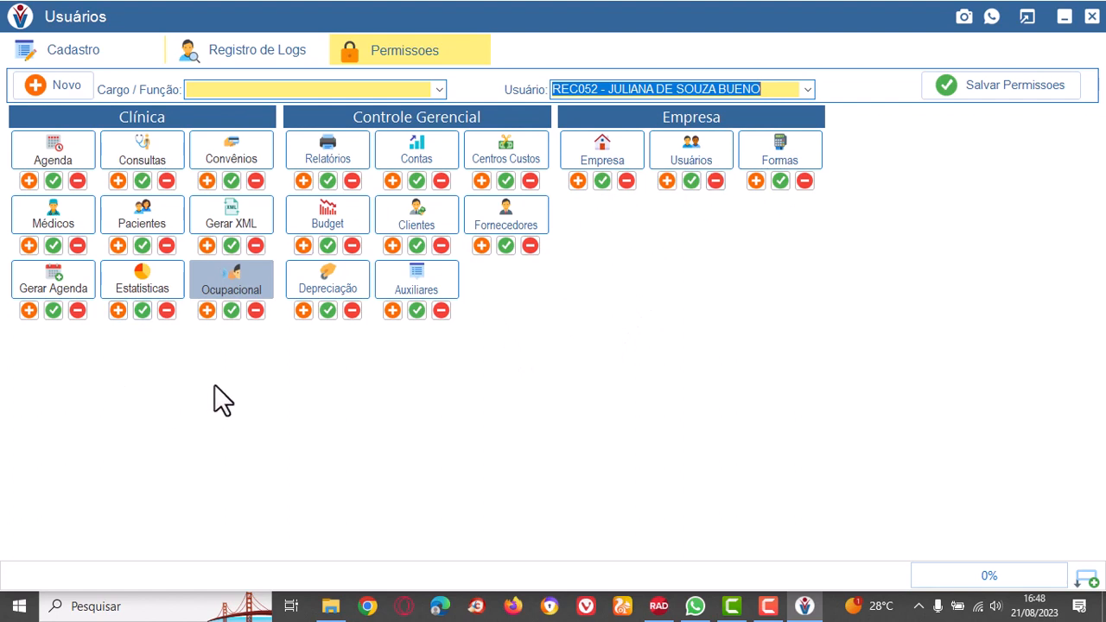
Switch the permissions target from the MÉDICO role to the MED004 doctor user and toggle the Consultas module's add, save and delete rights.
{"action": "left_click", "coordinate": [438, 88]}
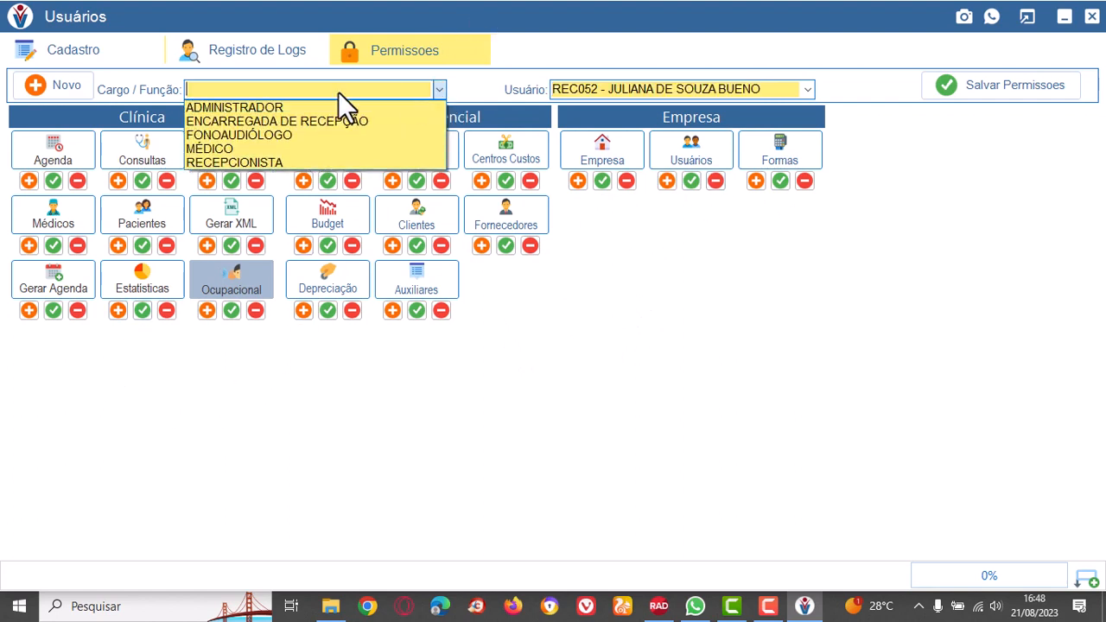
{"action": "left_click", "coordinate": [219, 145]}
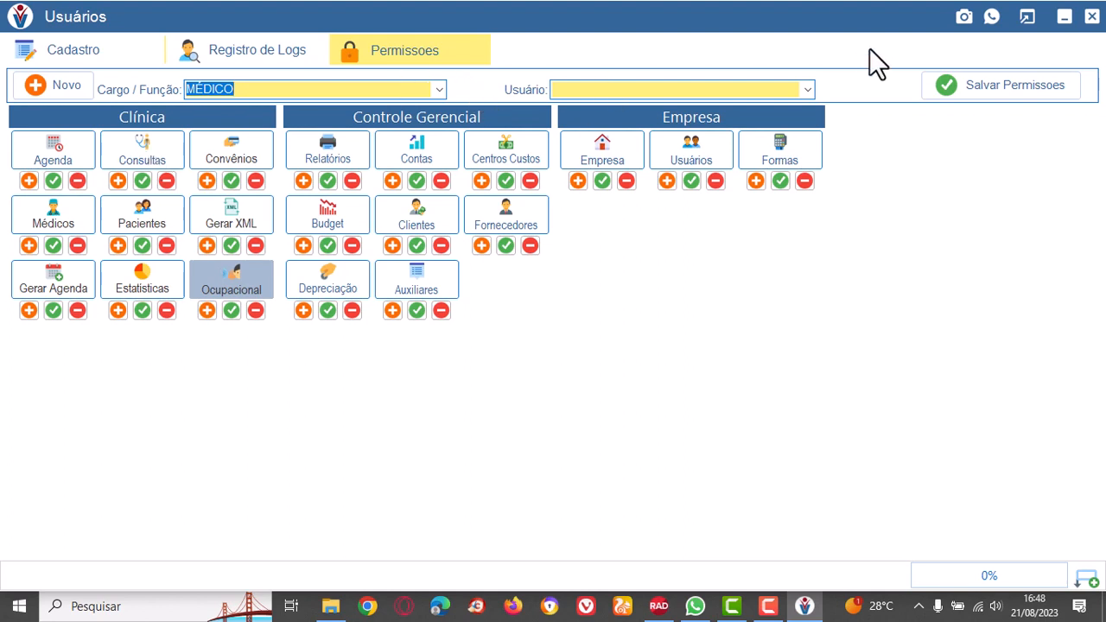
{"action": "left_click", "coordinate": [807, 90]}
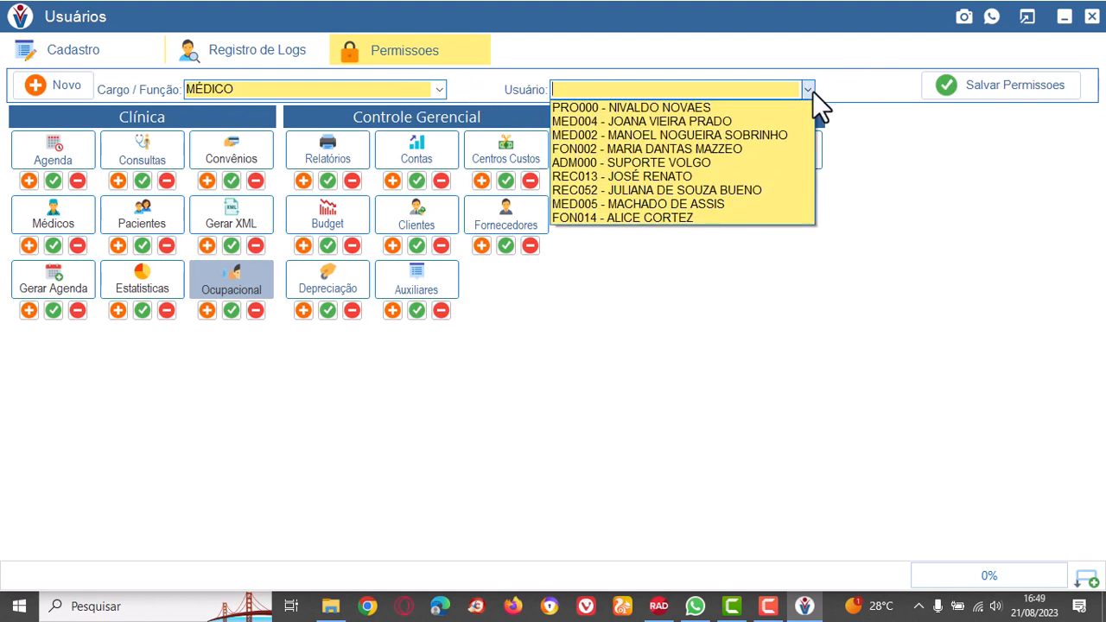
{"action": "left_click", "coordinate": [680, 120]}
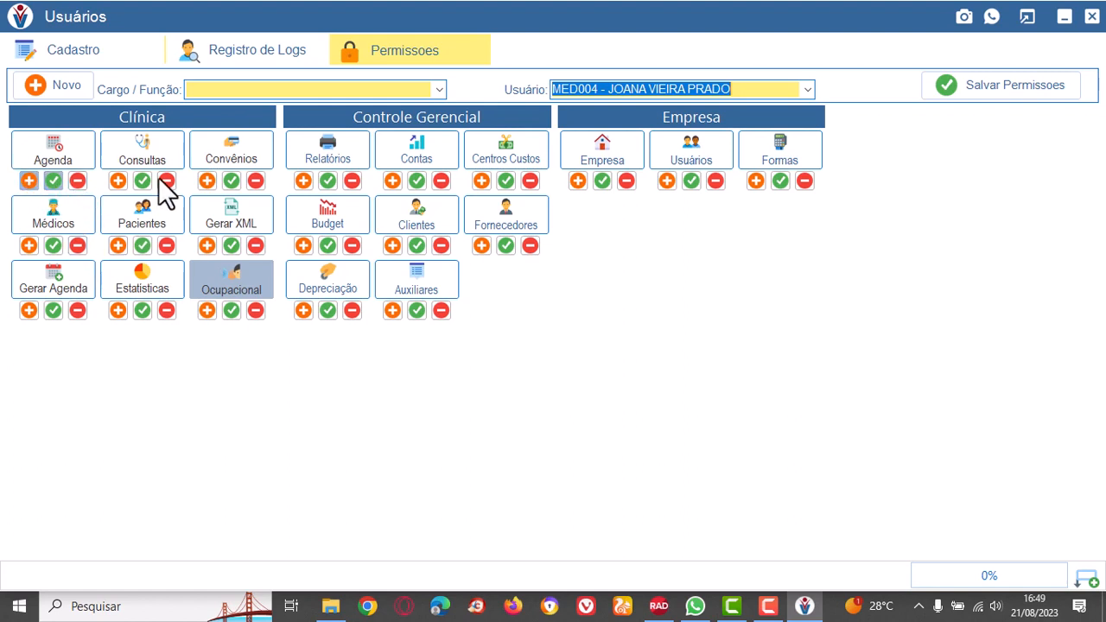
{"action": "left_click", "coordinate": [118, 181]}
{"action": "left_click", "coordinate": [142, 180]}
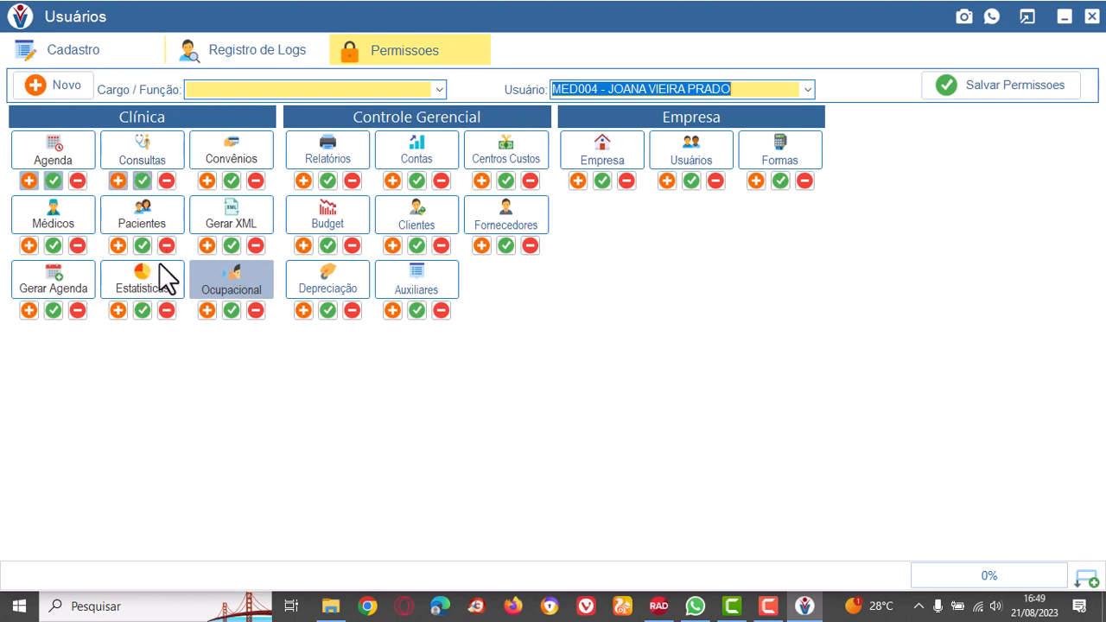
{"action": "left_click", "coordinate": [167, 181]}
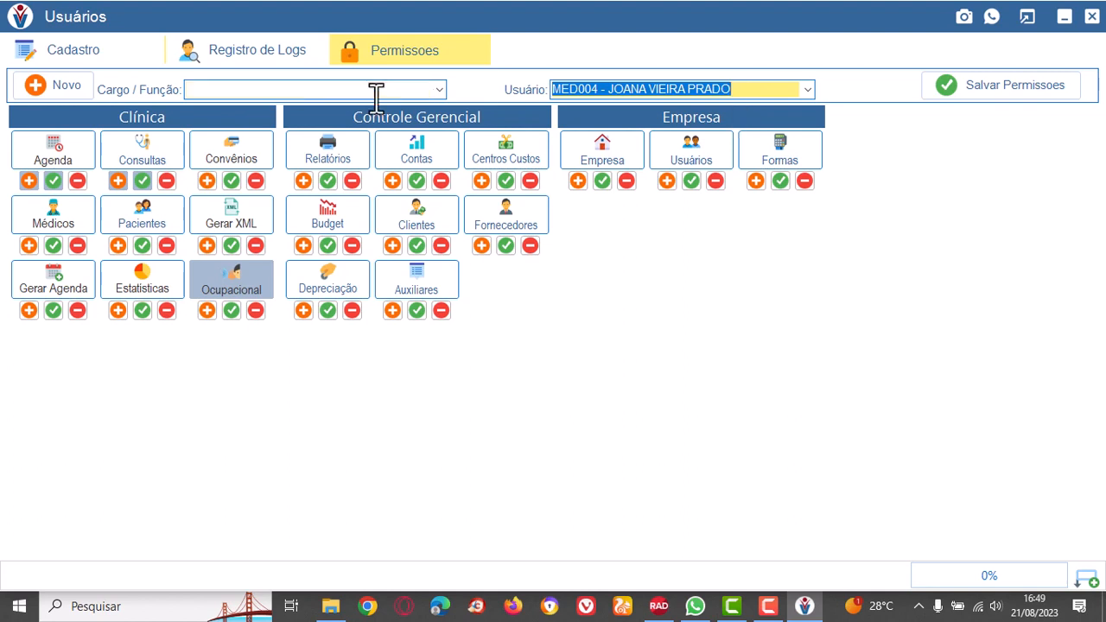
Compare targeting permissions by the MÉDICO role and by the MED004 doctor user, ending on the user.
{"action": "left_click", "coordinate": [437, 91]}
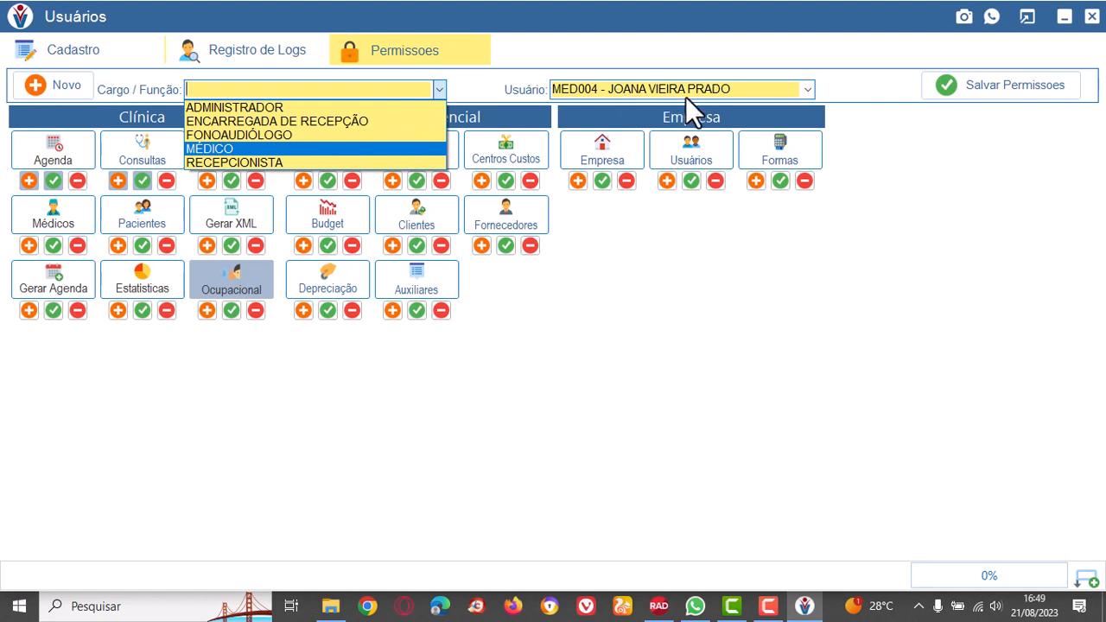
{"action": "left_click", "coordinate": [231, 150]}
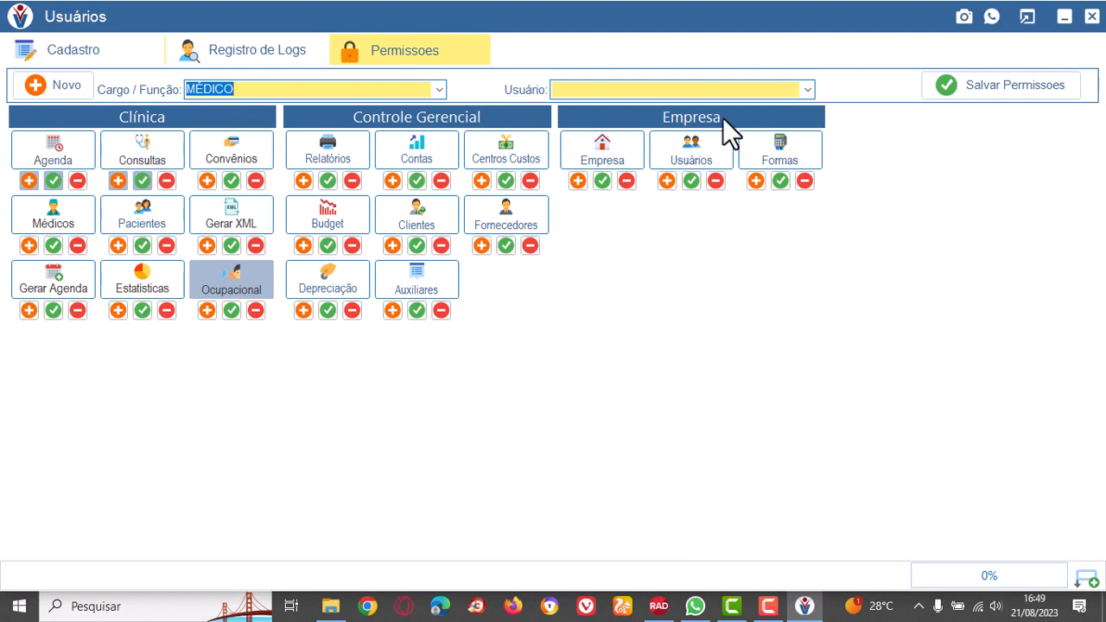
{"action": "left_click", "coordinate": [811, 88]}
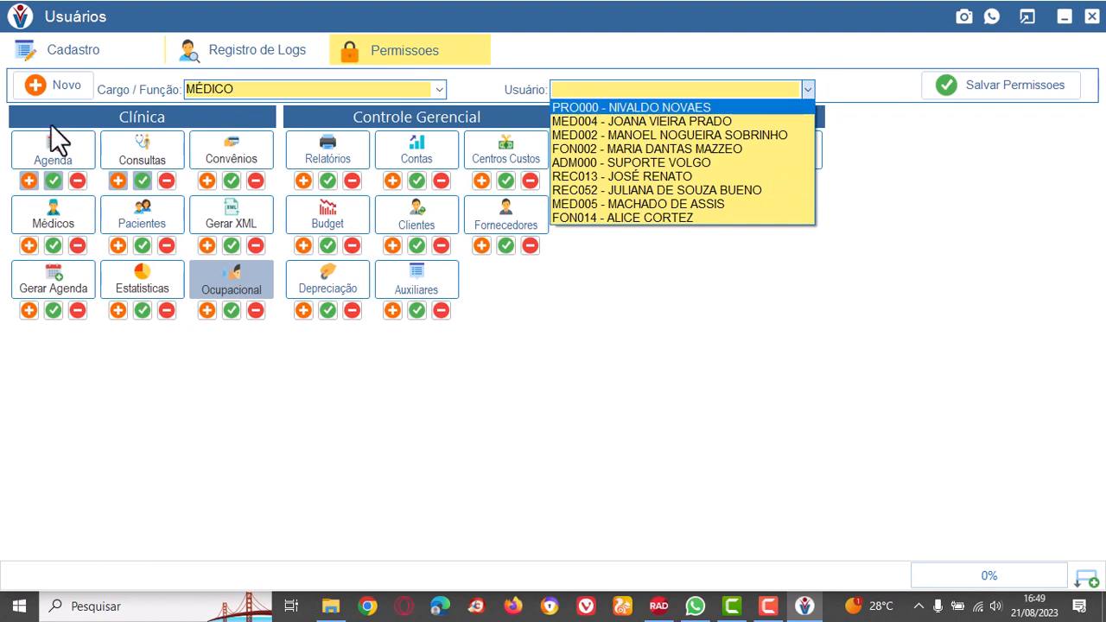
{"action": "left_click", "coordinate": [147, 153]}
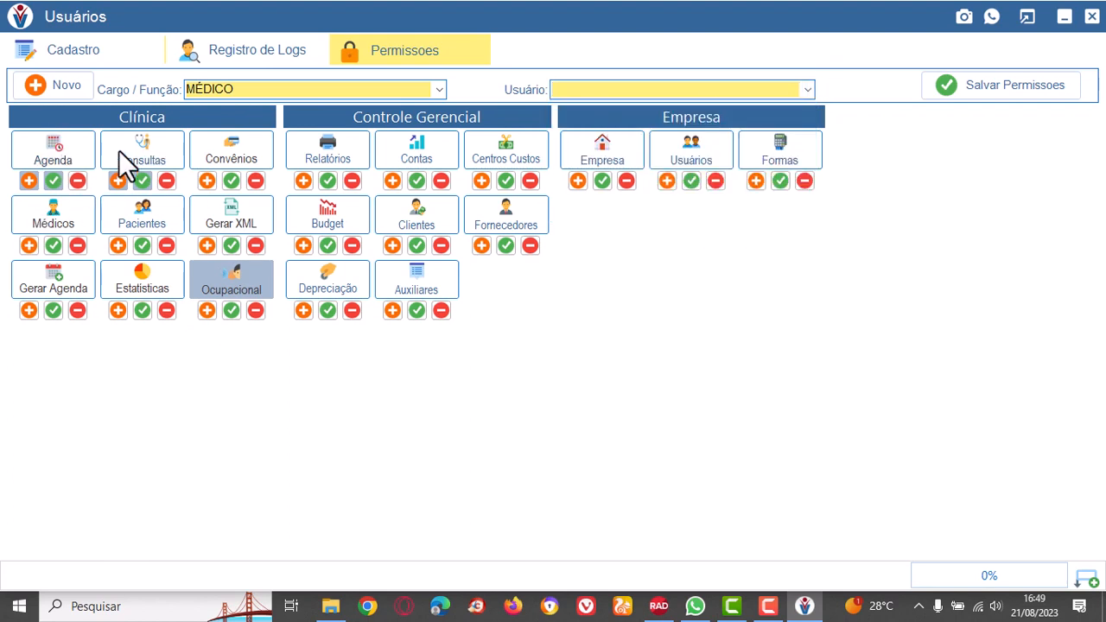
{"action": "left_click", "coordinate": [809, 89]}
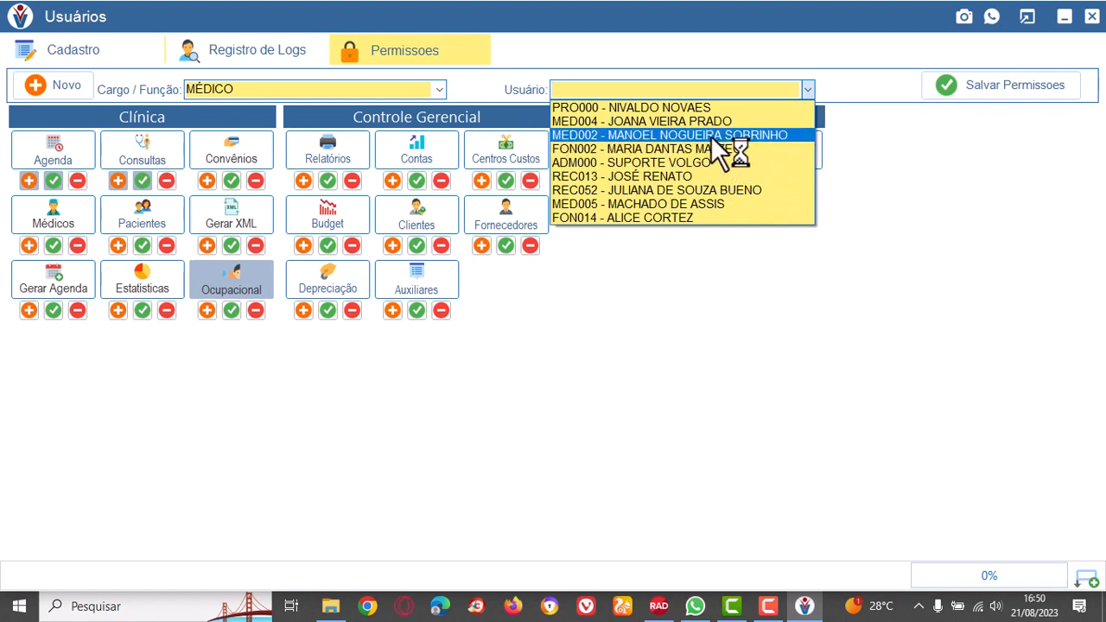
{"action": "left_click", "coordinate": [691, 122]}
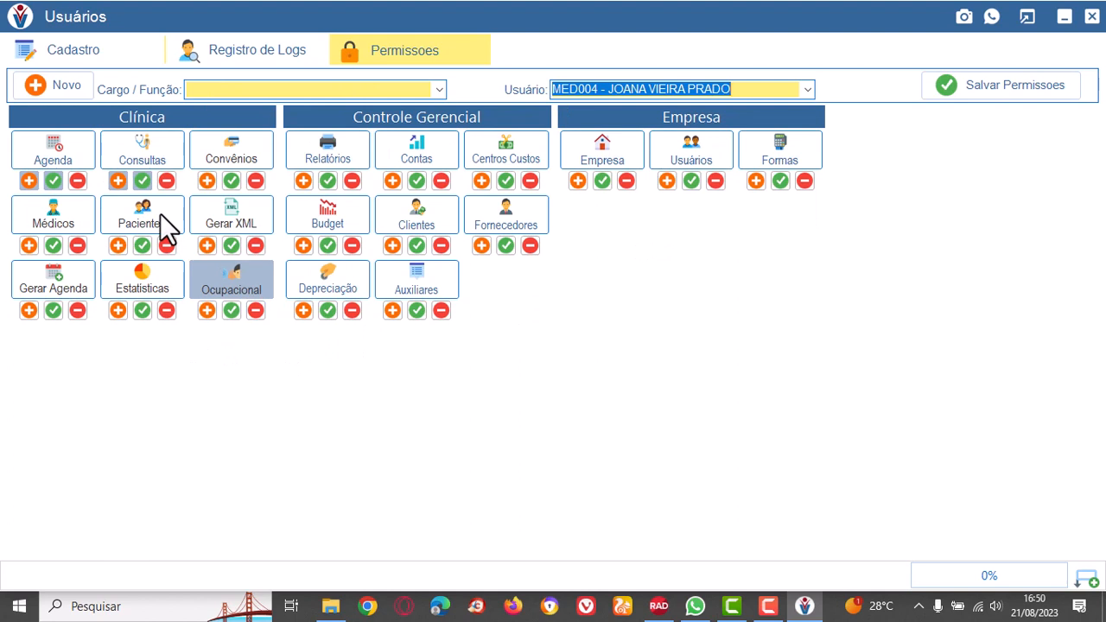
{"action": "left_click", "coordinate": [441, 89]}
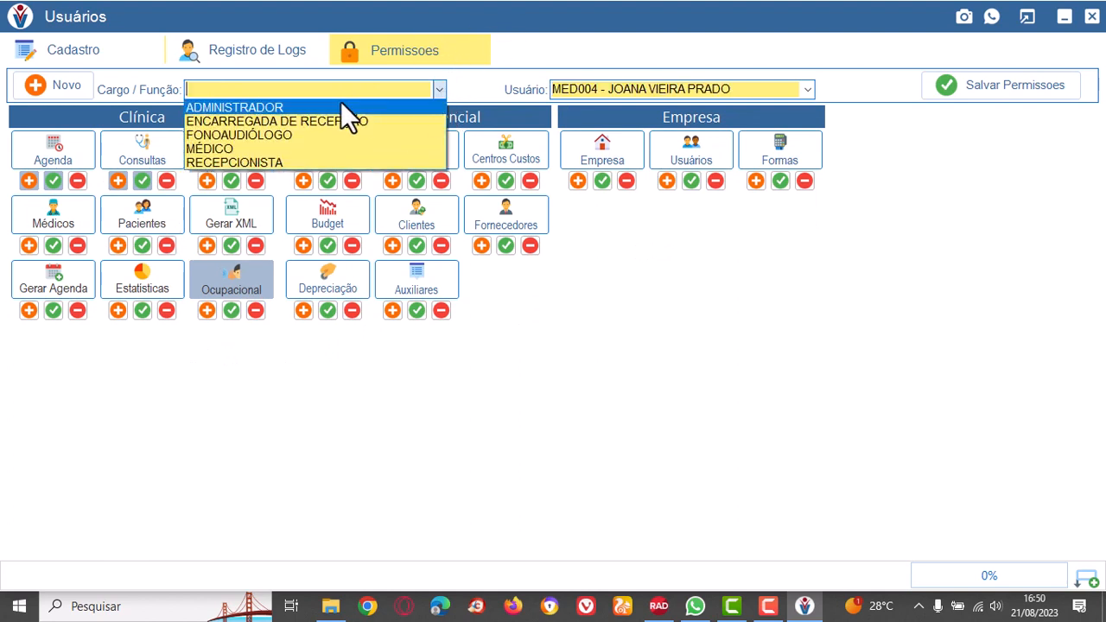
{"action": "left_click", "coordinate": [230, 153]}
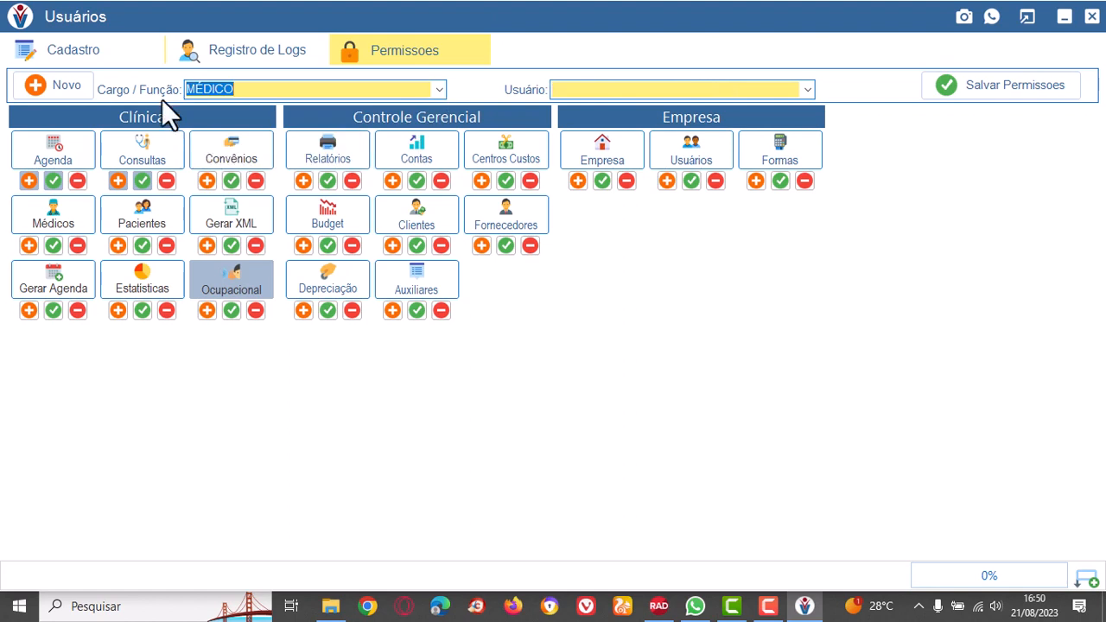
{"action": "left_click", "coordinate": [808, 90]}
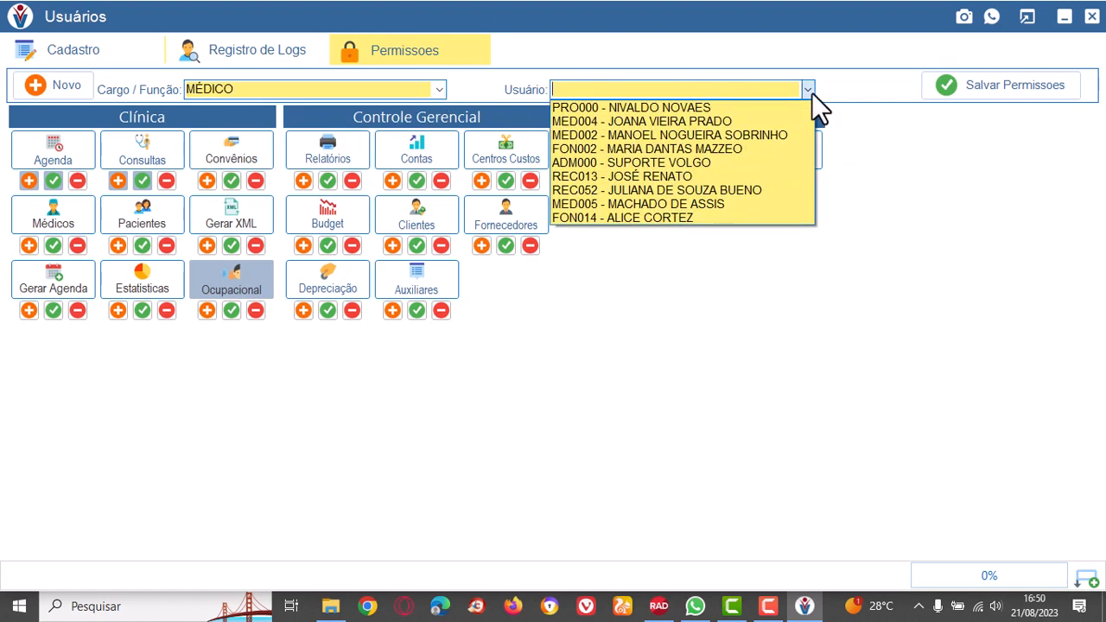
{"action": "left_click", "coordinate": [707, 122]}
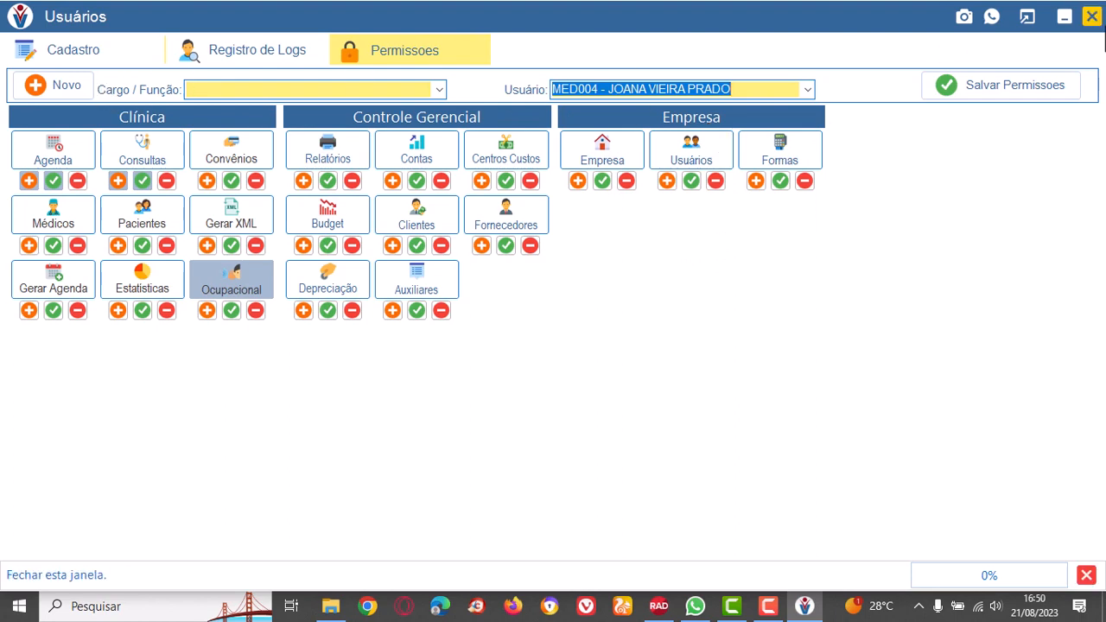
Close user management and open the company record at its company e-mail field.
{"action": "left_click", "coordinate": [1092, 17]}
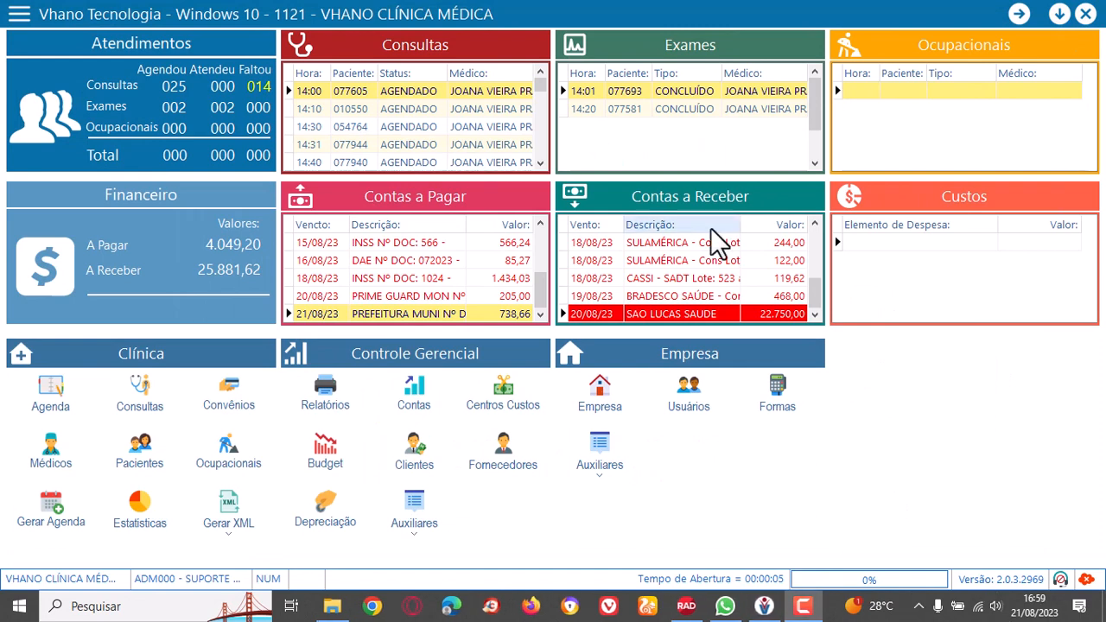
{"action": "left_click", "coordinate": [605, 395]}
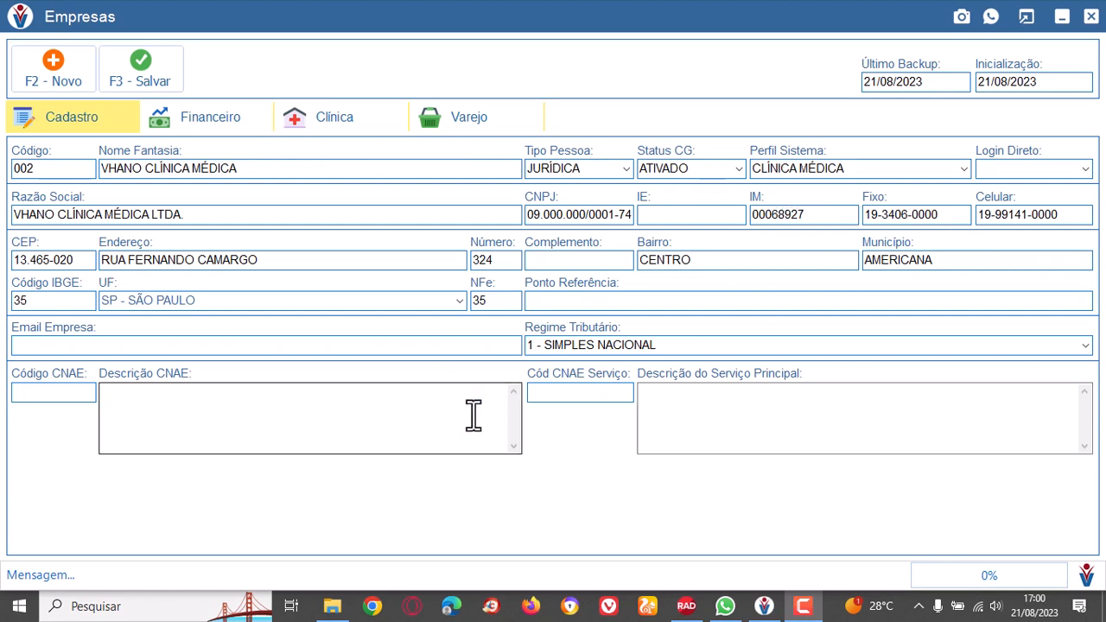
{"action": "left_click", "coordinate": [141, 346]}
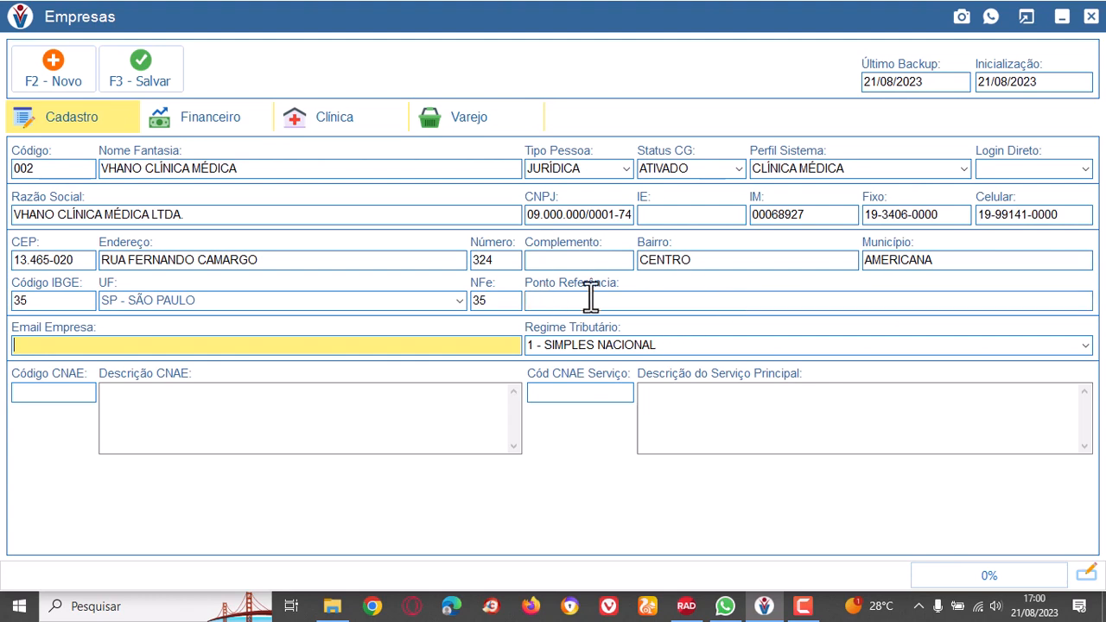
Open the company's clinic data and choose the MED004 doctor as the responsible physician.
{"action": "left_click", "coordinate": [360, 177]}
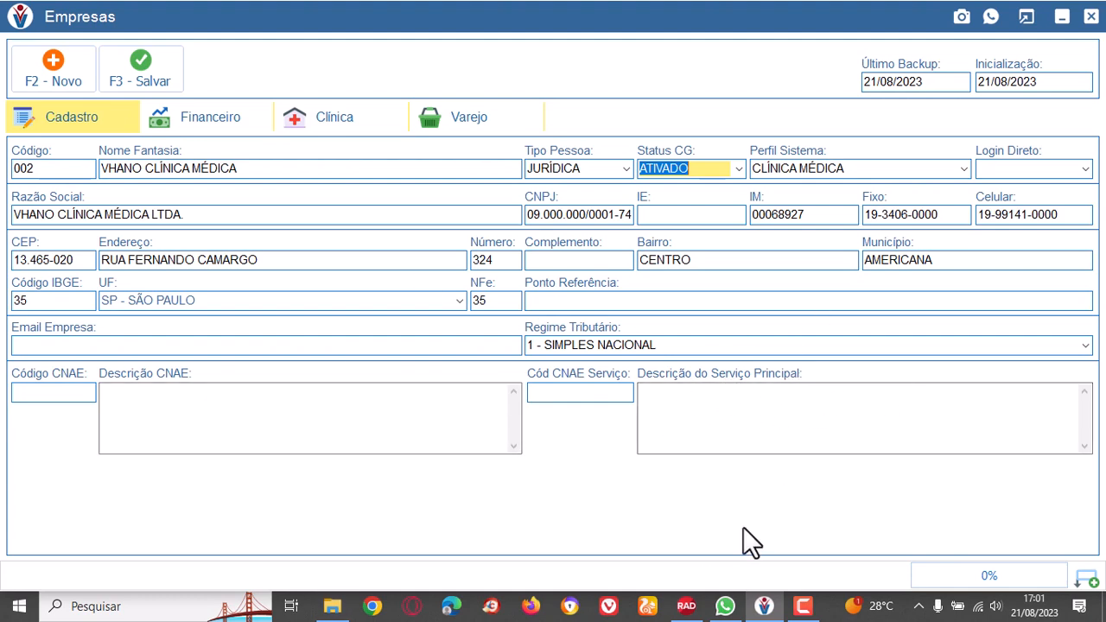
{"action": "left_click", "coordinate": [340, 121]}
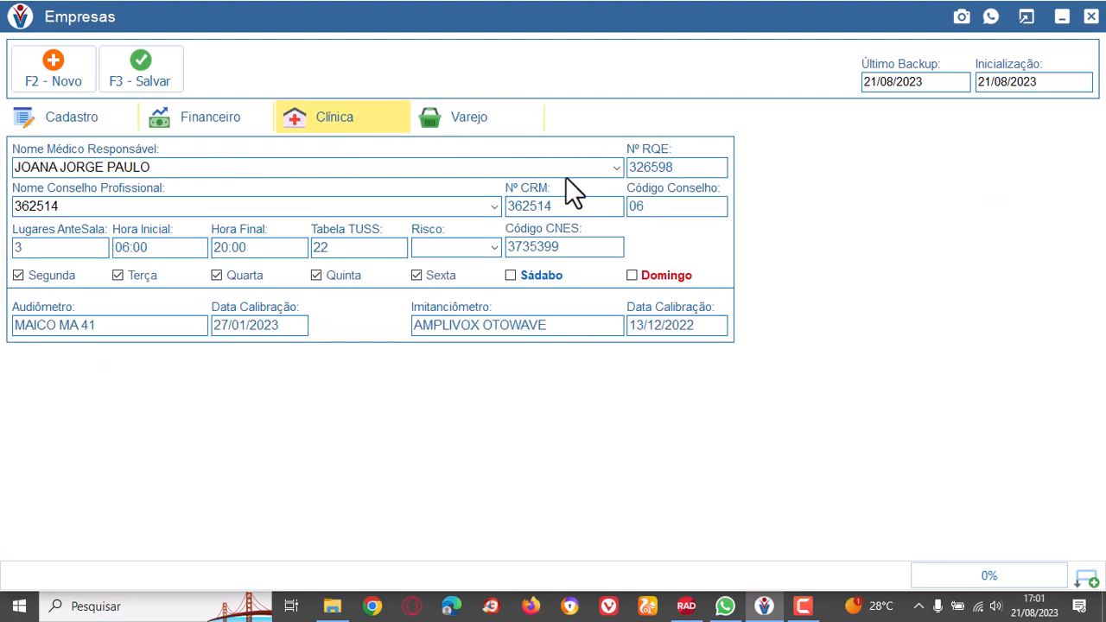
{"action": "left_click", "coordinate": [617, 167]}
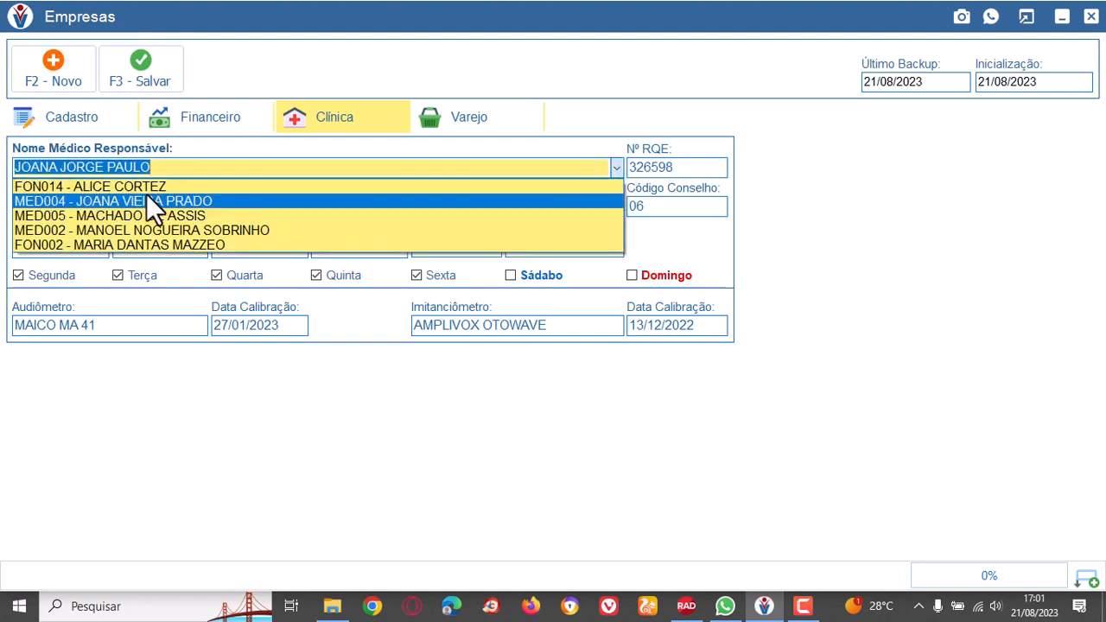
{"action": "left_click", "coordinate": [148, 202]}
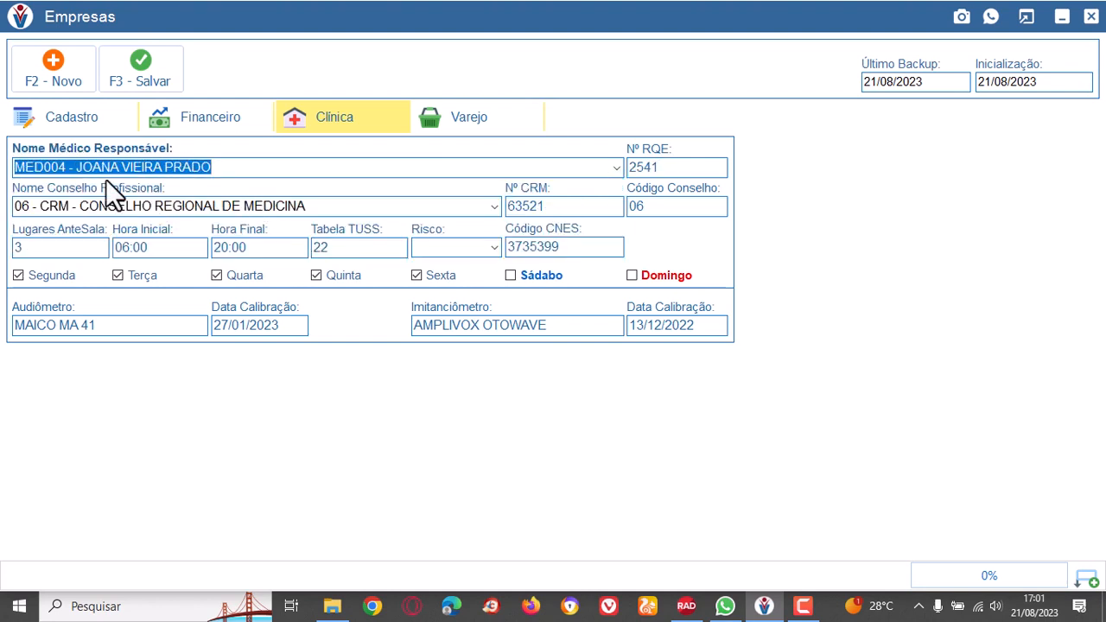
Examine the company's clinic settings: RQE number, start and end hours, TUSS table and CNES code.
{"action": "left_click", "coordinate": [670, 168]}
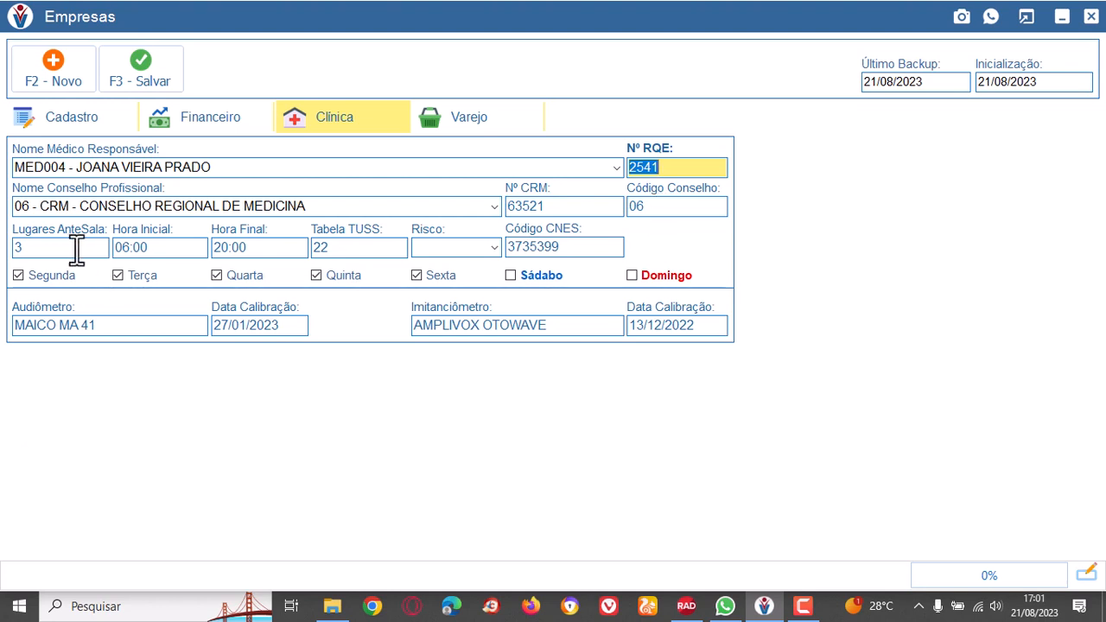
{"action": "left_click", "coordinate": [154, 247]}
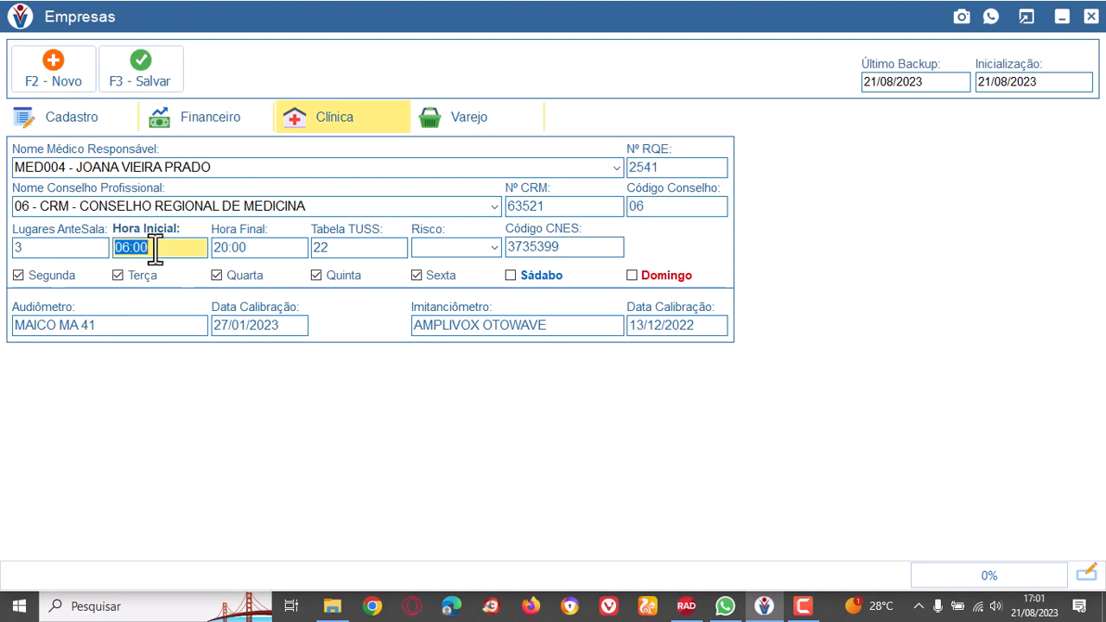
{"action": "left_click", "coordinate": [261, 249]}
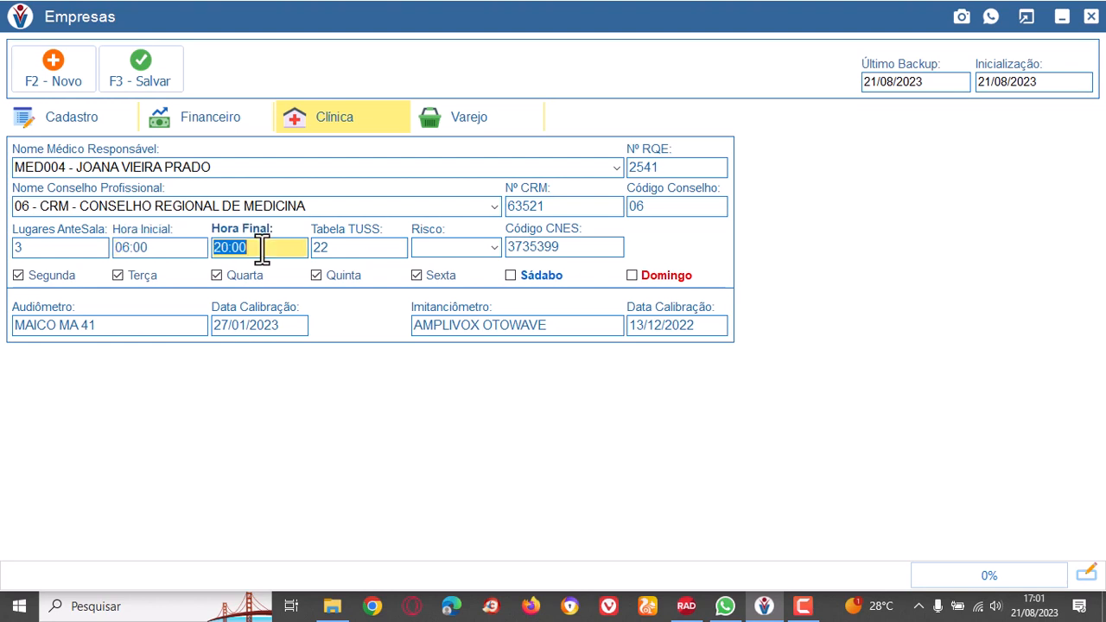
{"action": "left_click", "coordinate": [341, 250]}
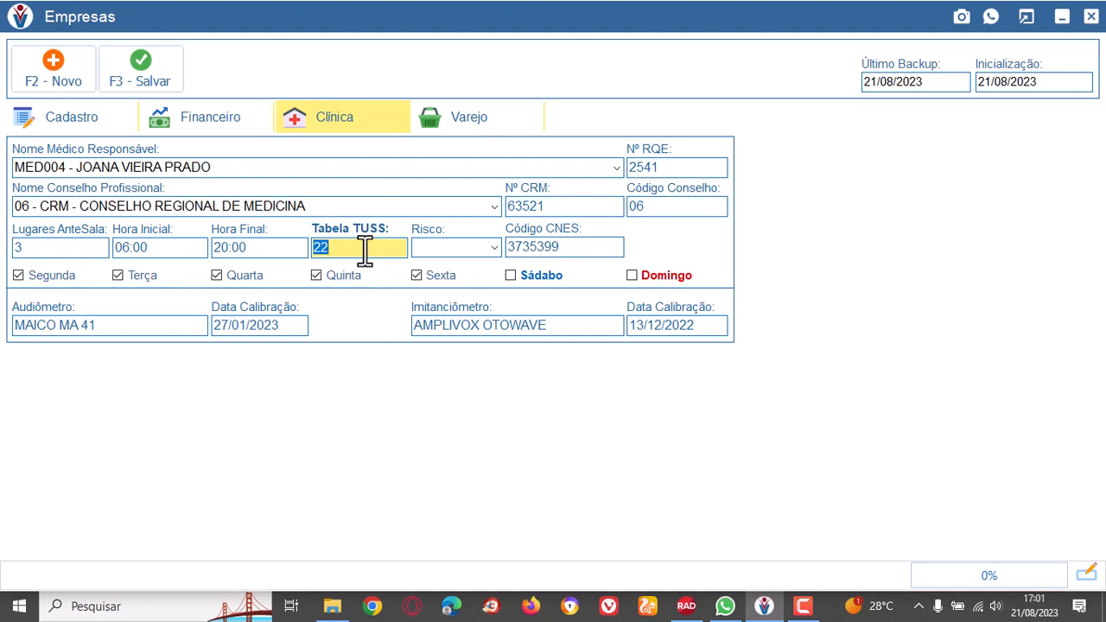
{"action": "left_click", "coordinate": [583, 250]}
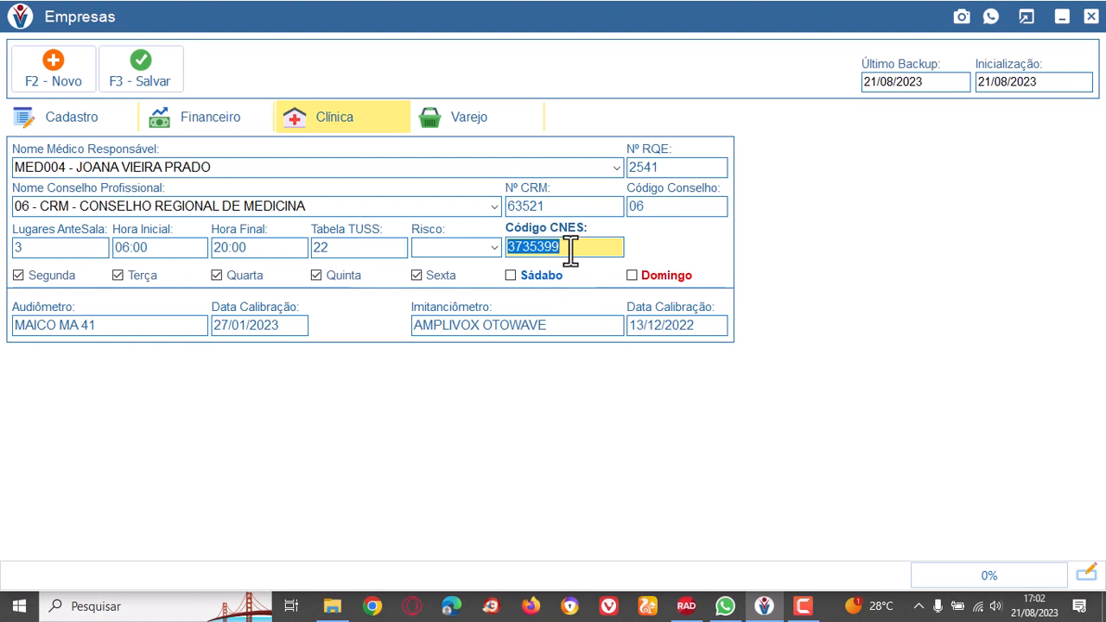
{"action": "left_click", "coordinate": [571, 248]}
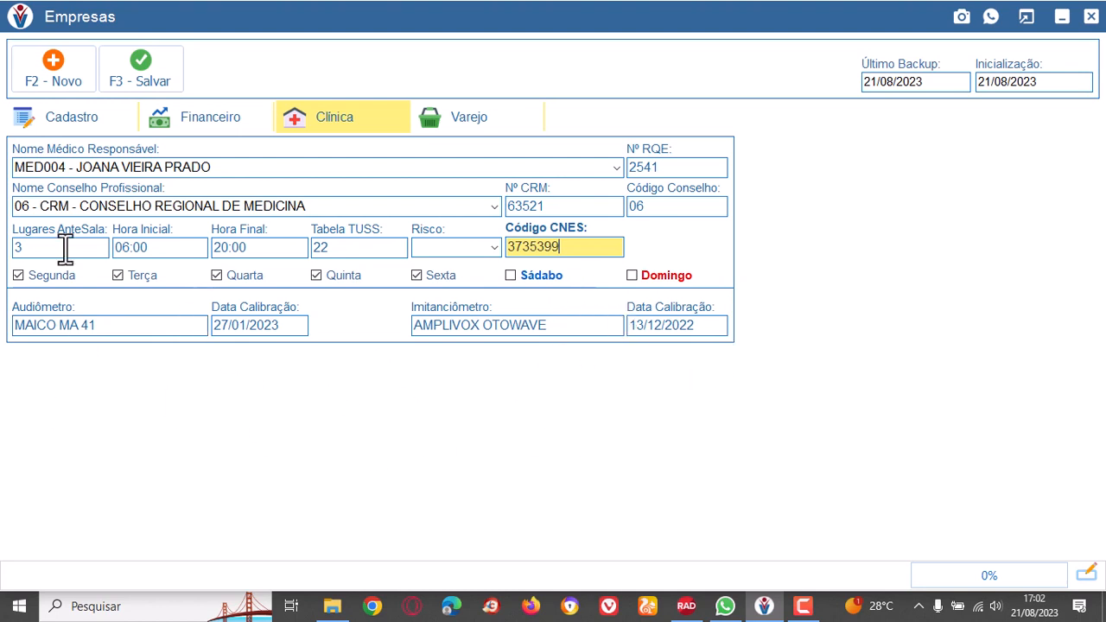
Close the company record and open the register of payment and receipt methods.
{"action": "left_click", "coordinate": [93, 121]}
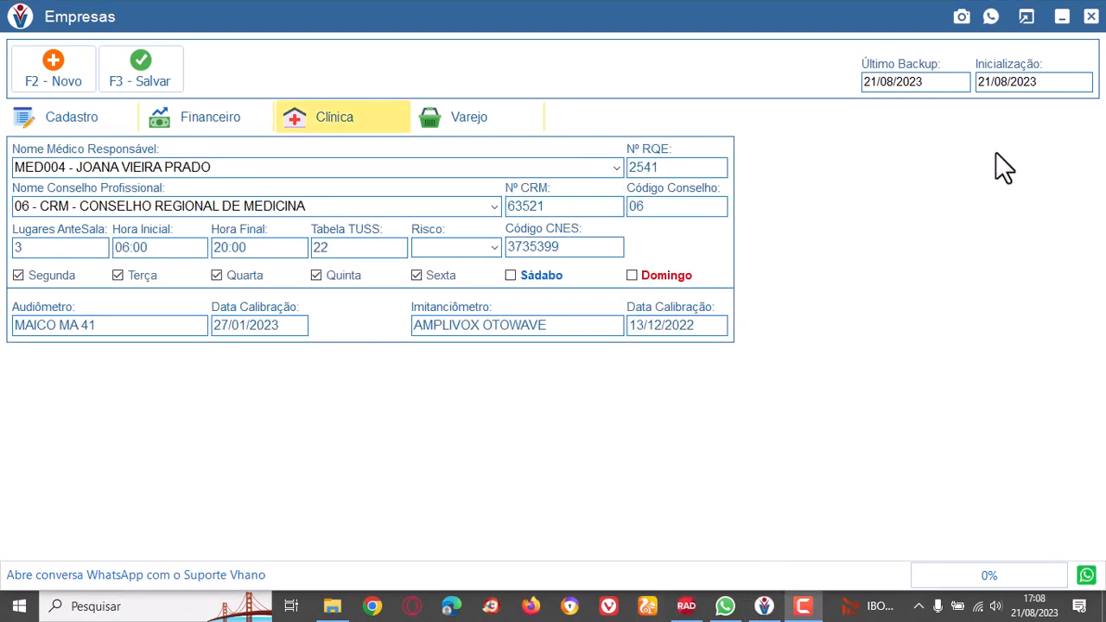
{"action": "left_click", "coordinate": [1091, 17]}
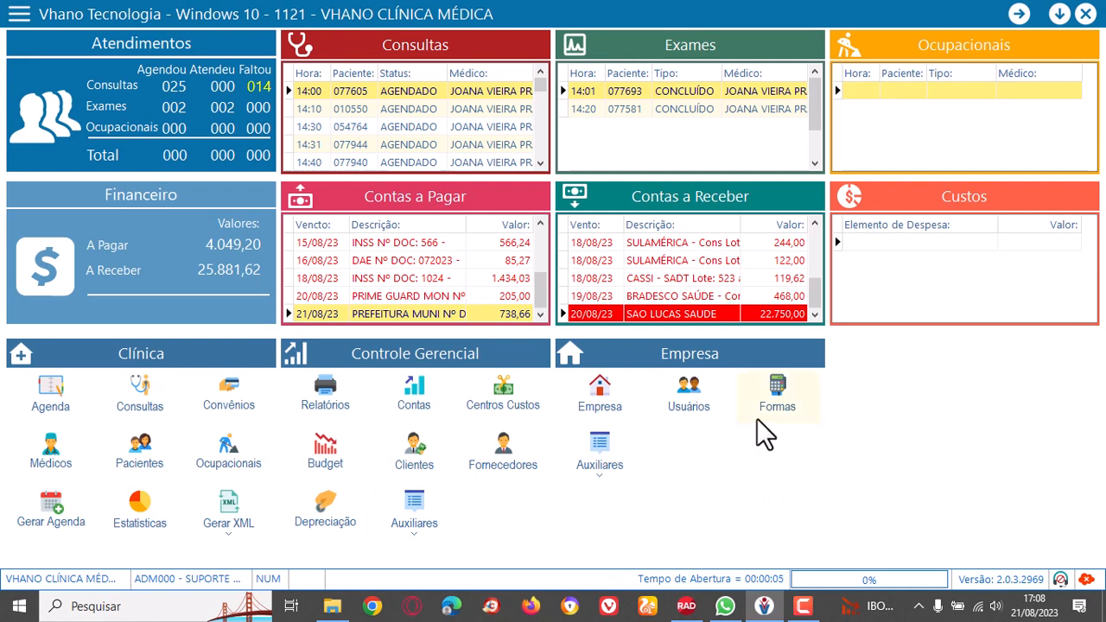
{"action": "left_click", "coordinate": [775, 387]}
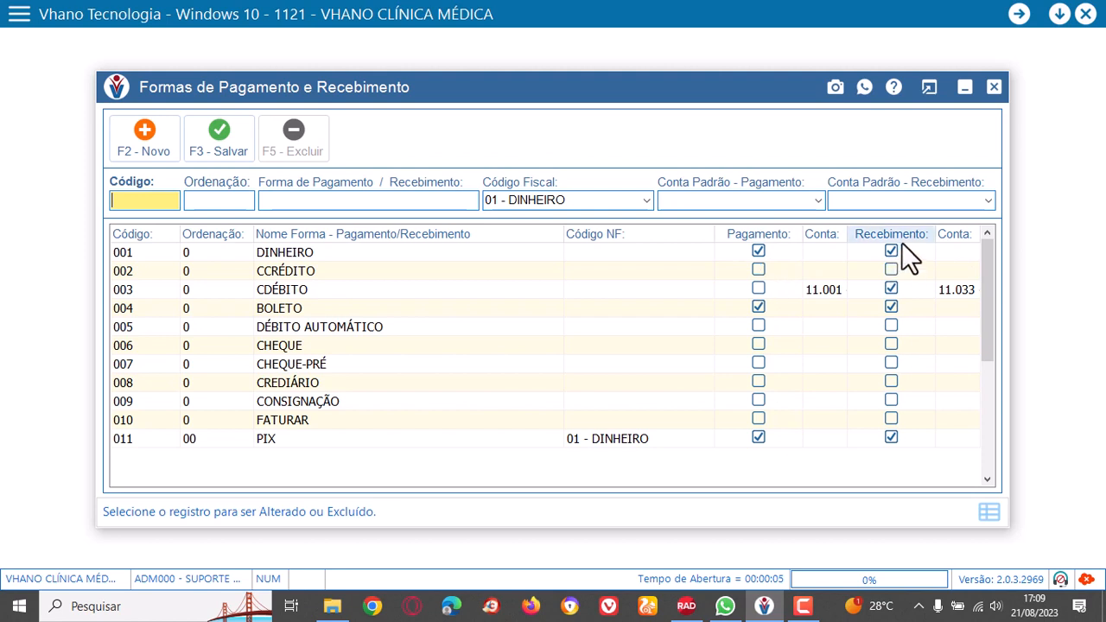
Examine the payment and receipt flags and default accounts of the methods from DINHEIRO through PIX.
{"action": "left_click", "coordinate": [612, 251]}
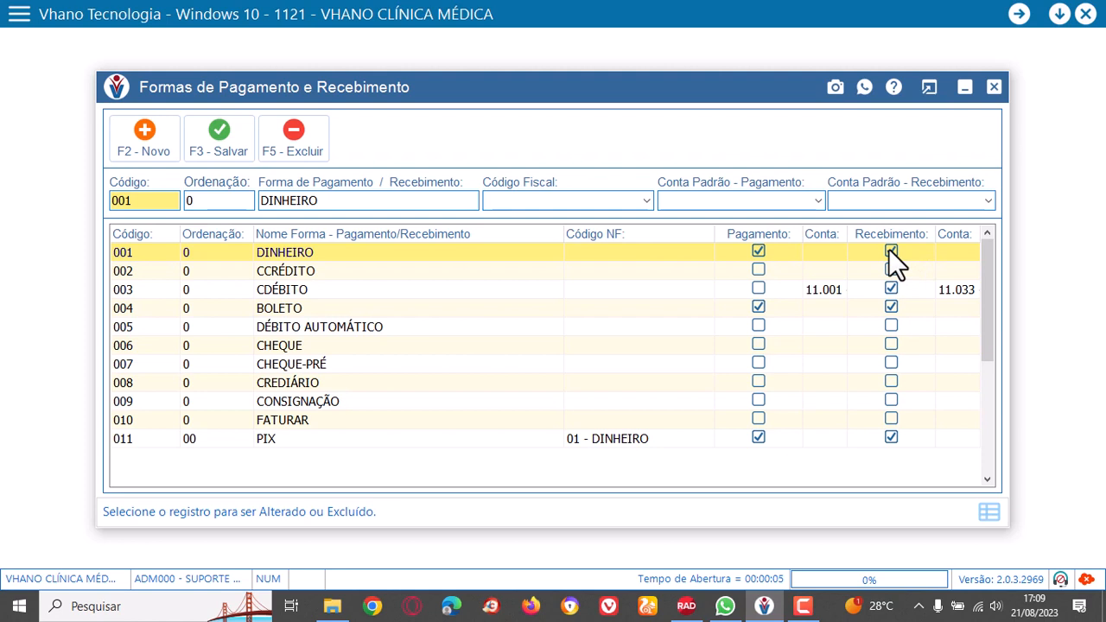
{"action": "left_click", "coordinate": [653, 274]}
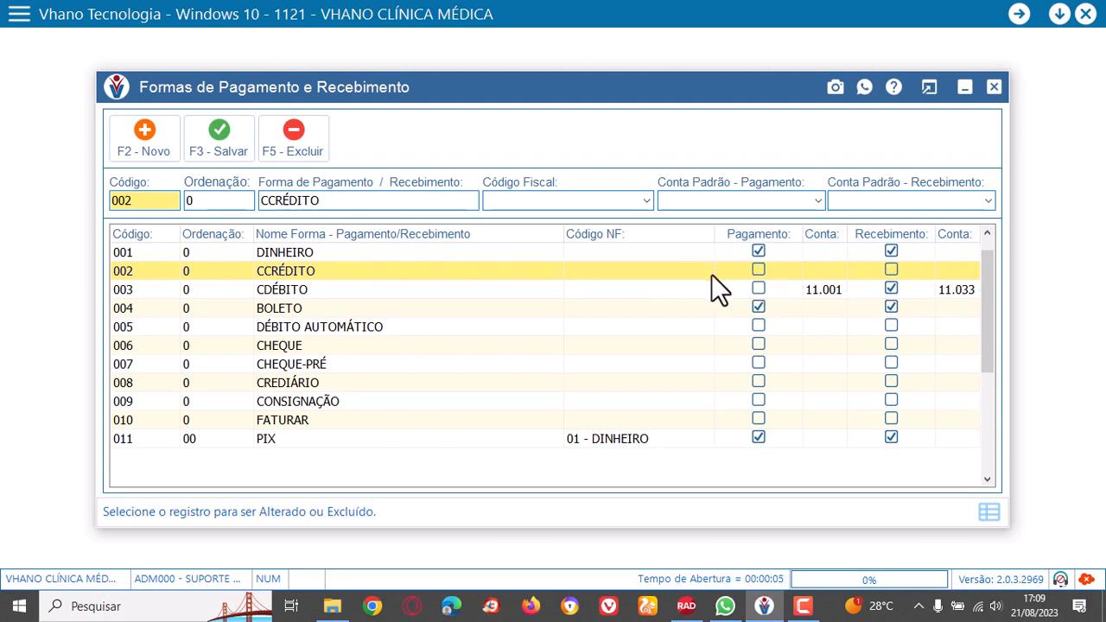
{"action": "left_click", "coordinate": [677, 291]}
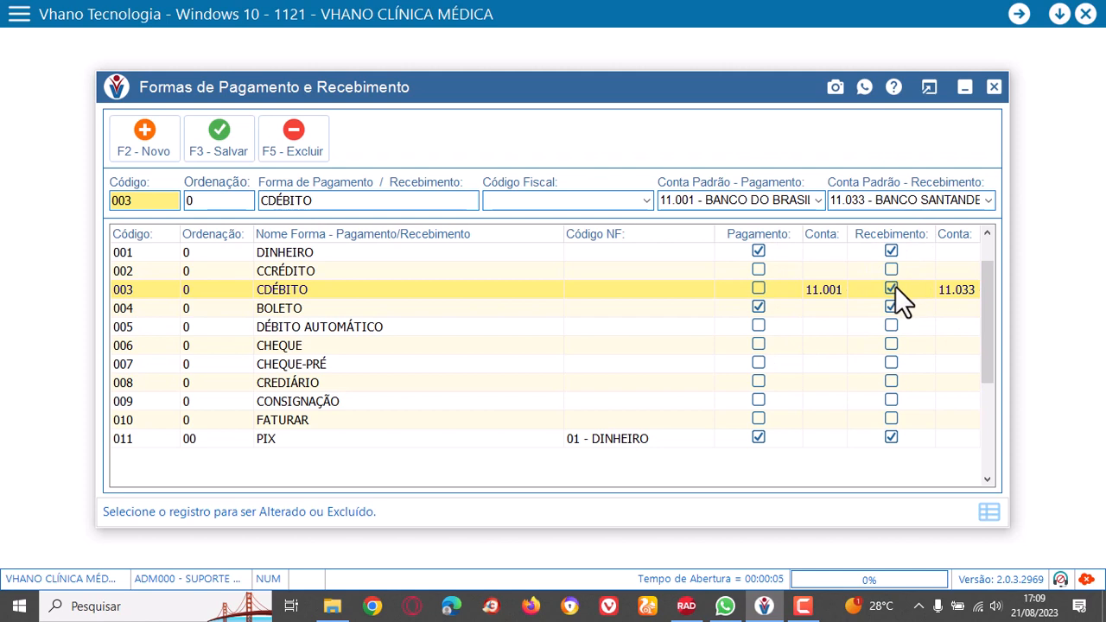
{"action": "left_click", "coordinate": [668, 309]}
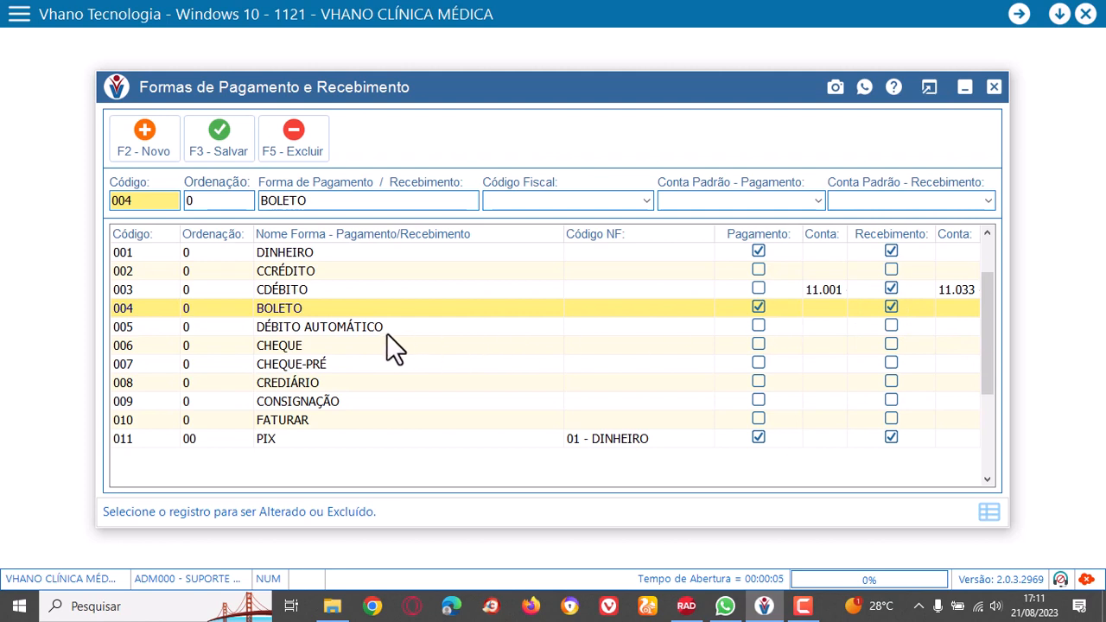
{"action": "left_click", "coordinate": [409, 328]}
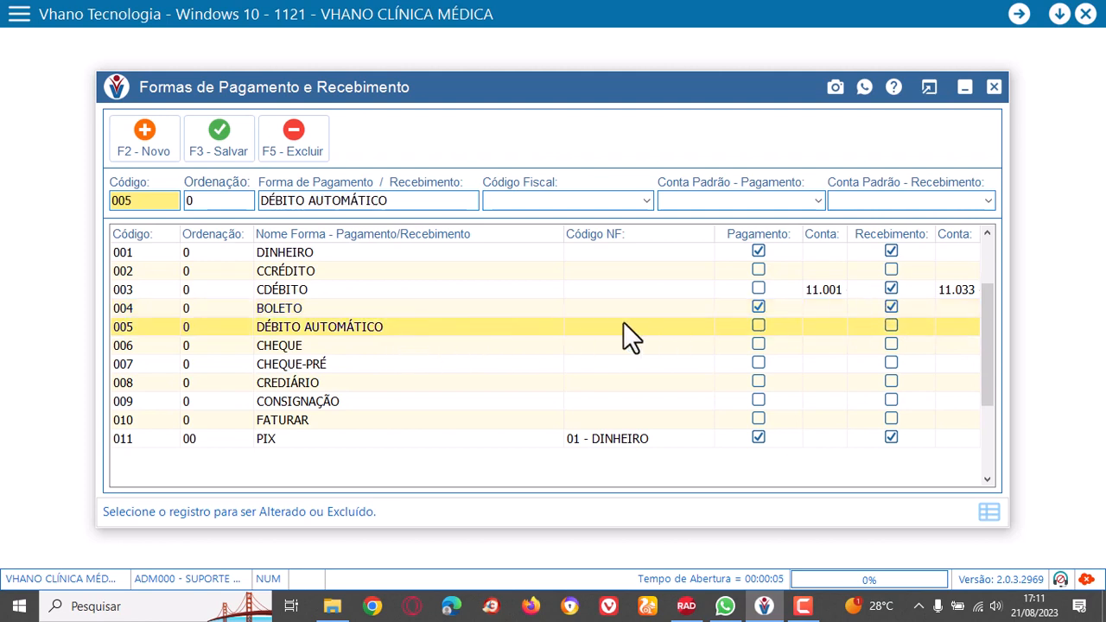
{"action": "left_click", "coordinate": [673, 405]}
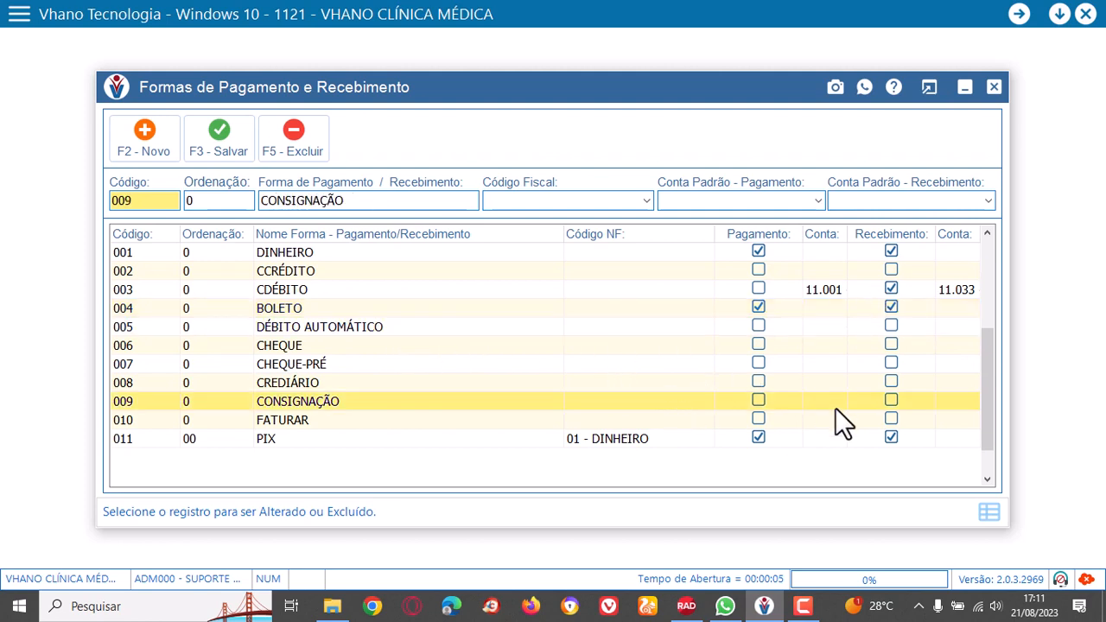
{"action": "left_click", "coordinate": [715, 443]}
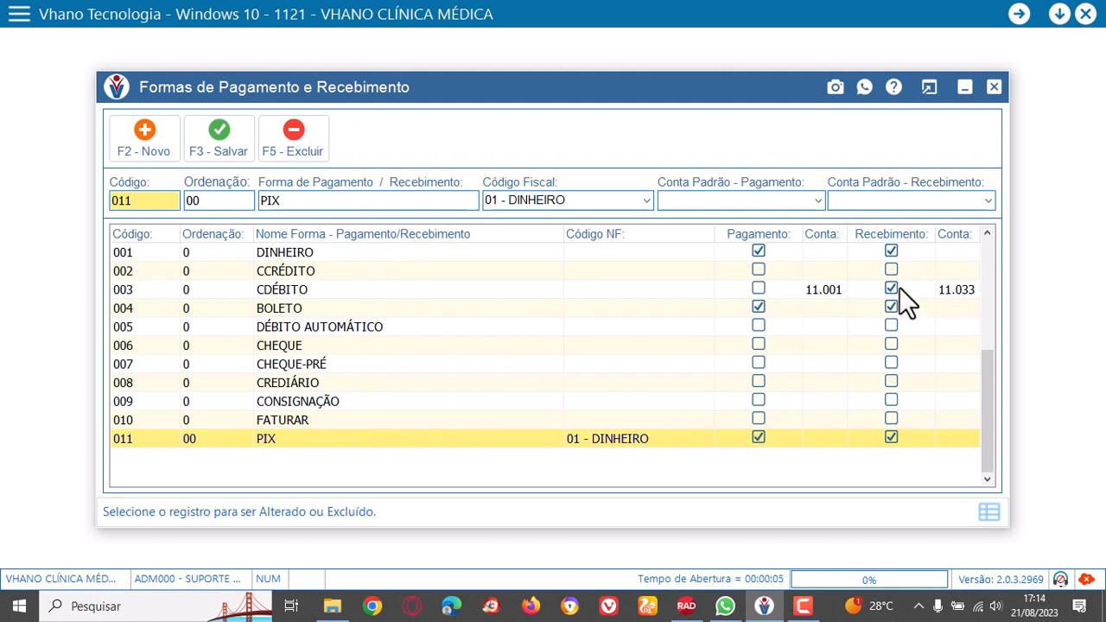
Close the payment methods register and open the auxiliary register of supplier types.
{"action": "left_click", "coordinate": [993, 87]}
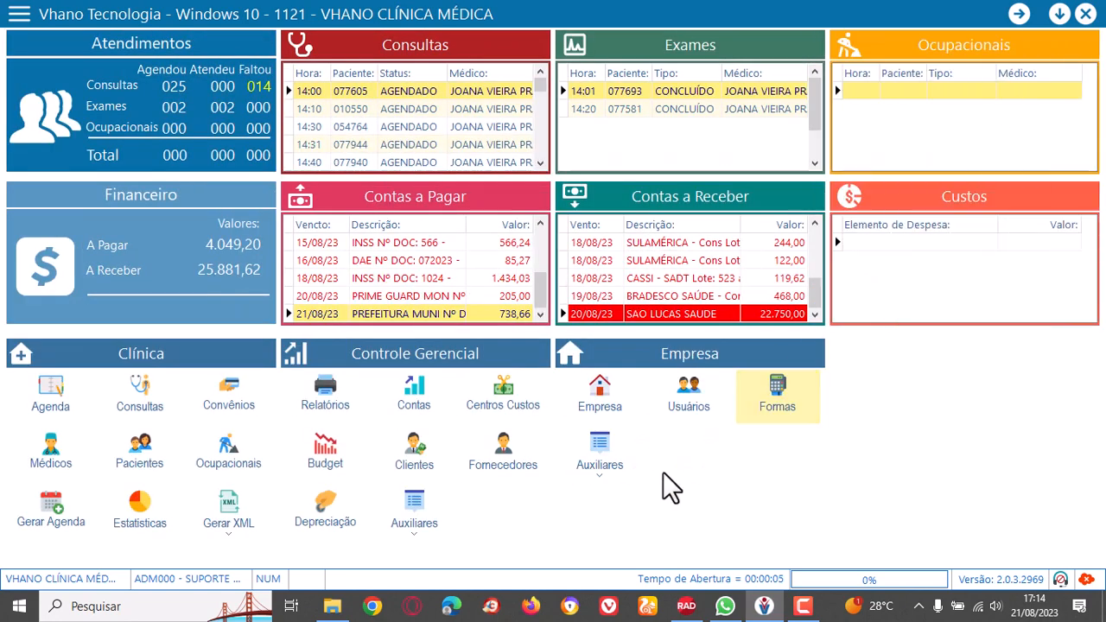
{"action": "left_click", "coordinate": [599, 446]}
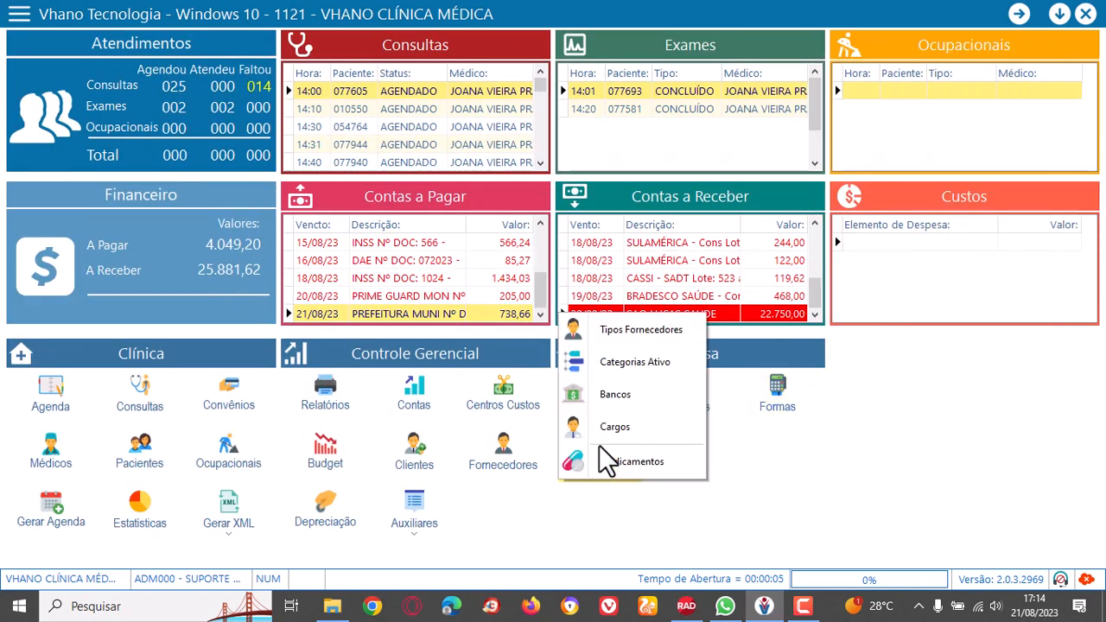
{"action": "left_click", "coordinate": [596, 328]}
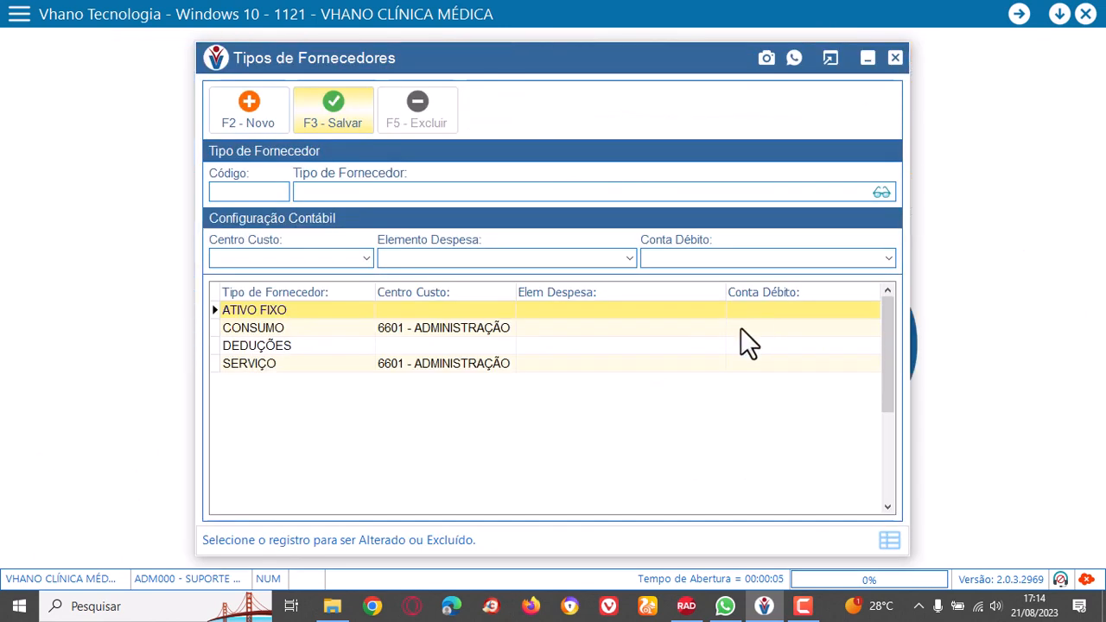
Examine the supplier types ATIVO FIXO, CONSUMO, DEDUÇÕES and SERVIÇO with their accounting configuration, ending on CONSUMO.
{"action": "left_click", "coordinate": [467, 311]}
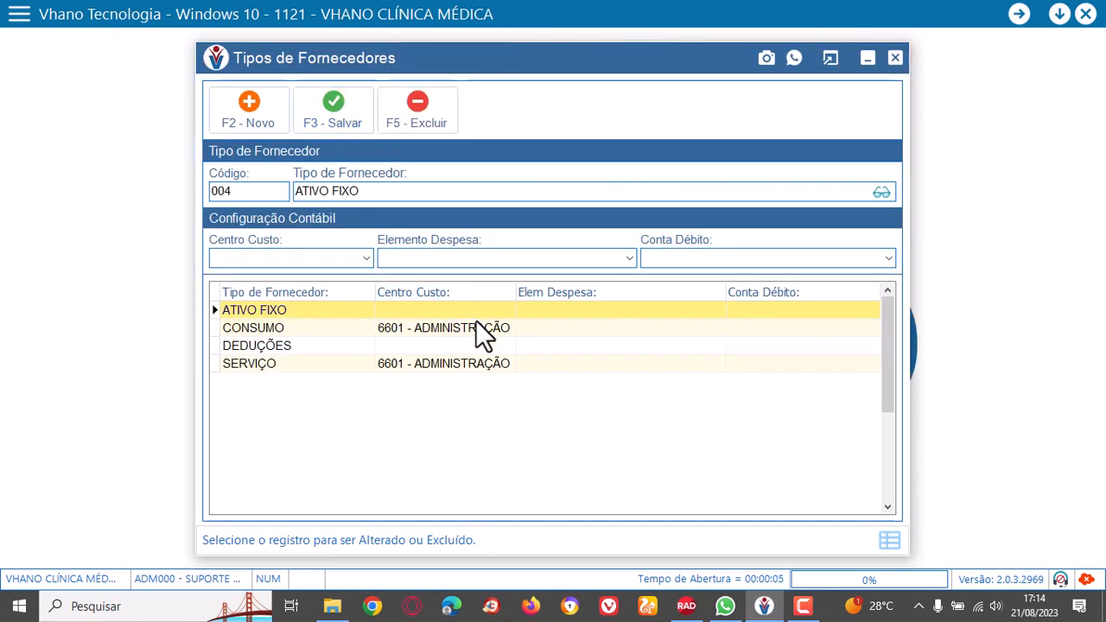
{"action": "left_click", "coordinate": [483, 327]}
{"action": "left_click", "coordinate": [489, 346]}
{"action": "left_click", "coordinate": [484, 363]}
{"action": "left_click", "coordinate": [485, 346]}
{"action": "left_click", "coordinate": [480, 328]}
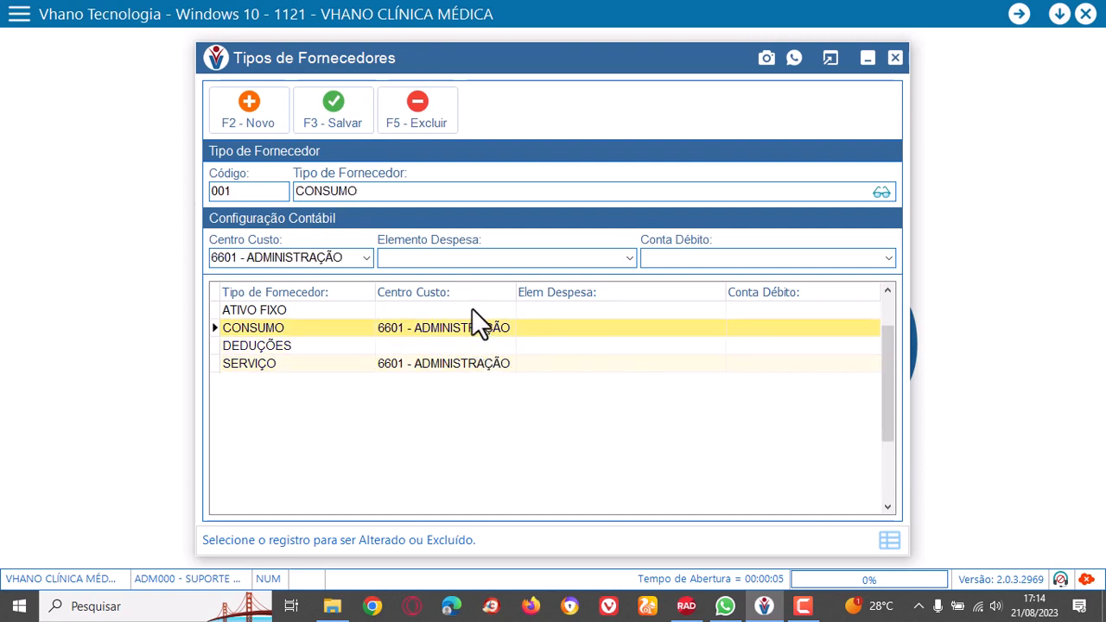
{"action": "left_click", "coordinate": [474, 311]}
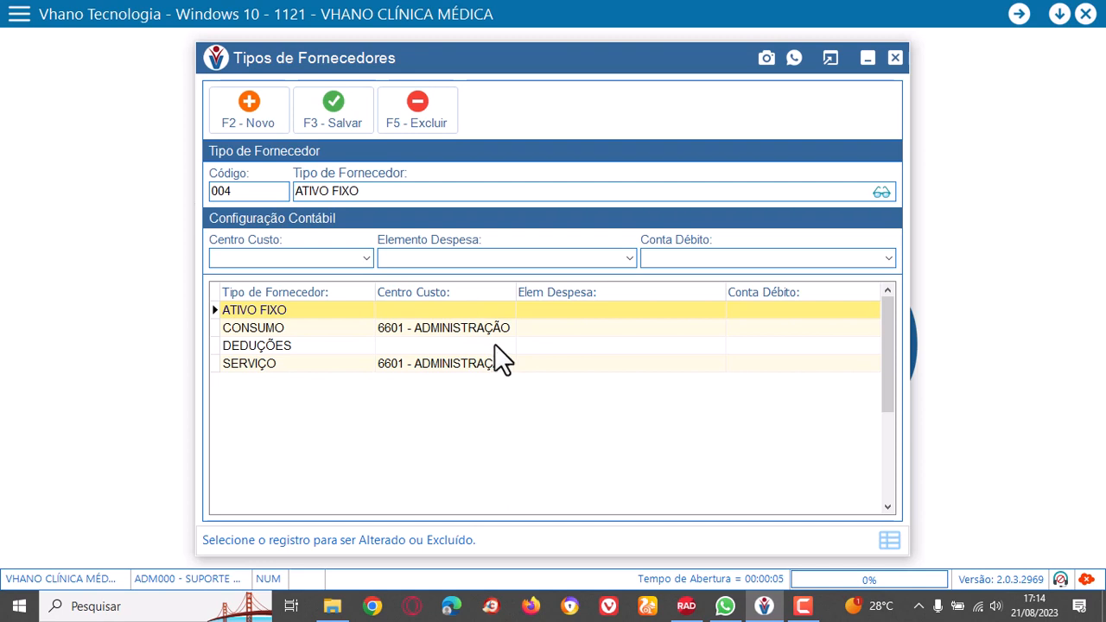
{"action": "left_click", "coordinate": [487, 328]}
{"action": "left_click", "coordinate": [483, 345]}
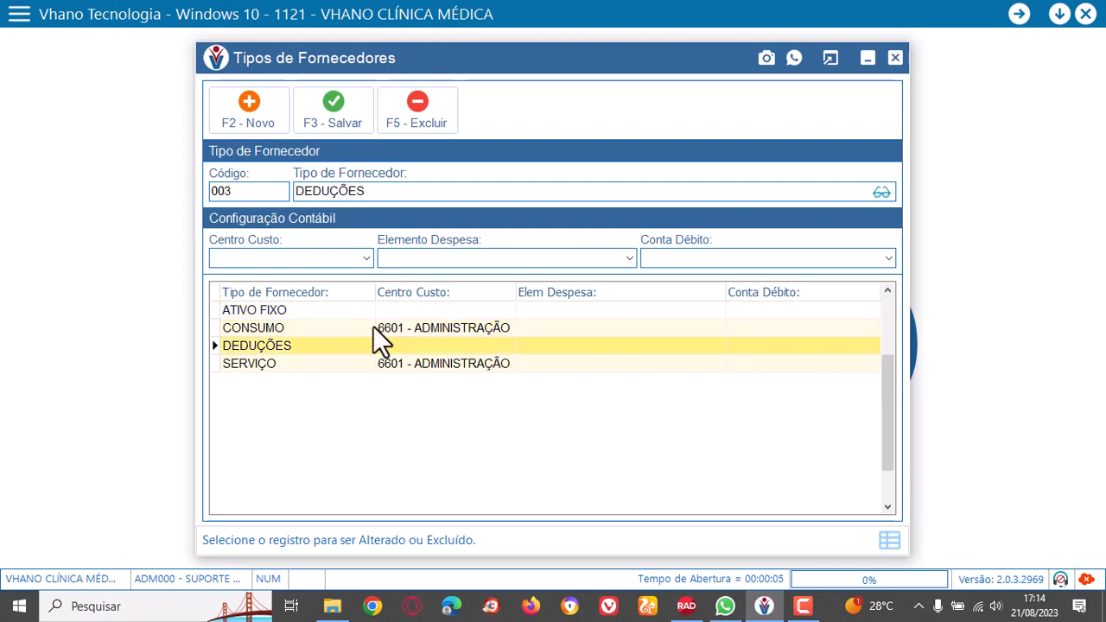
{"action": "left_click", "coordinate": [298, 310]}
{"action": "left_click", "coordinate": [301, 328]}
{"action": "left_click", "coordinate": [303, 345]}
{"action": "left_click", "coordinate": [305, 364]}
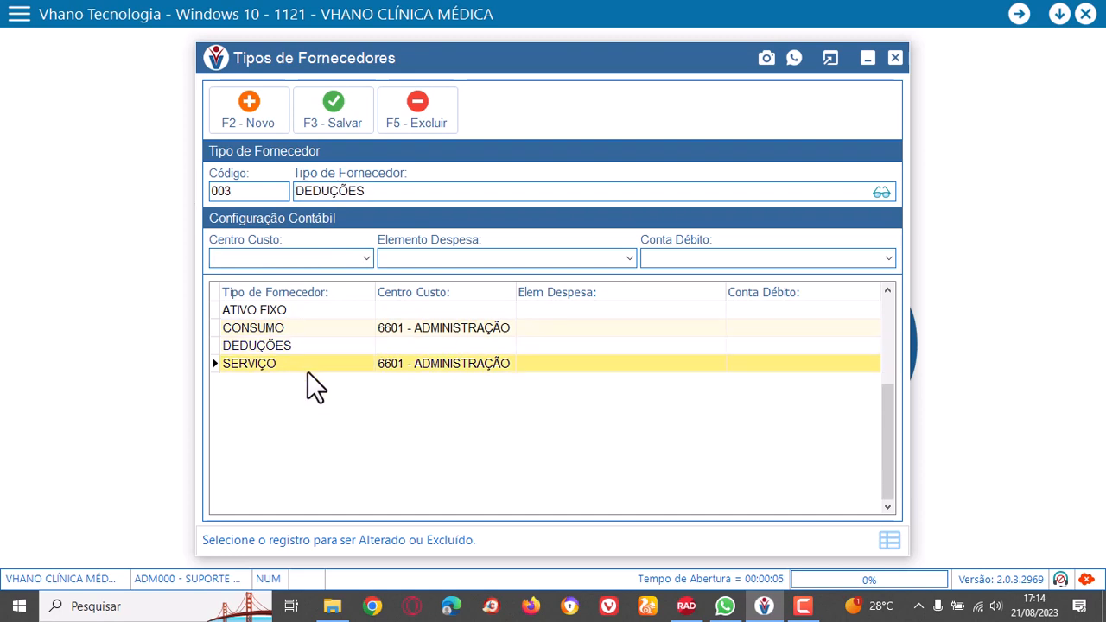
{"action": "left_click", "coordinate": [319, 314]}
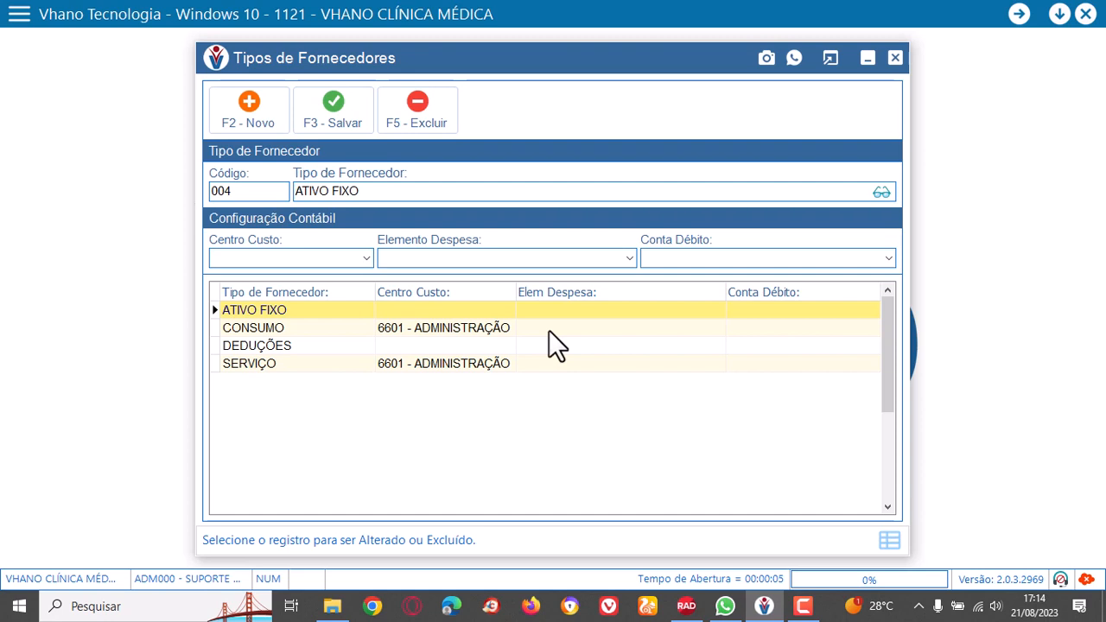
{"action": "left_click", "coordinate": [450, 327]}
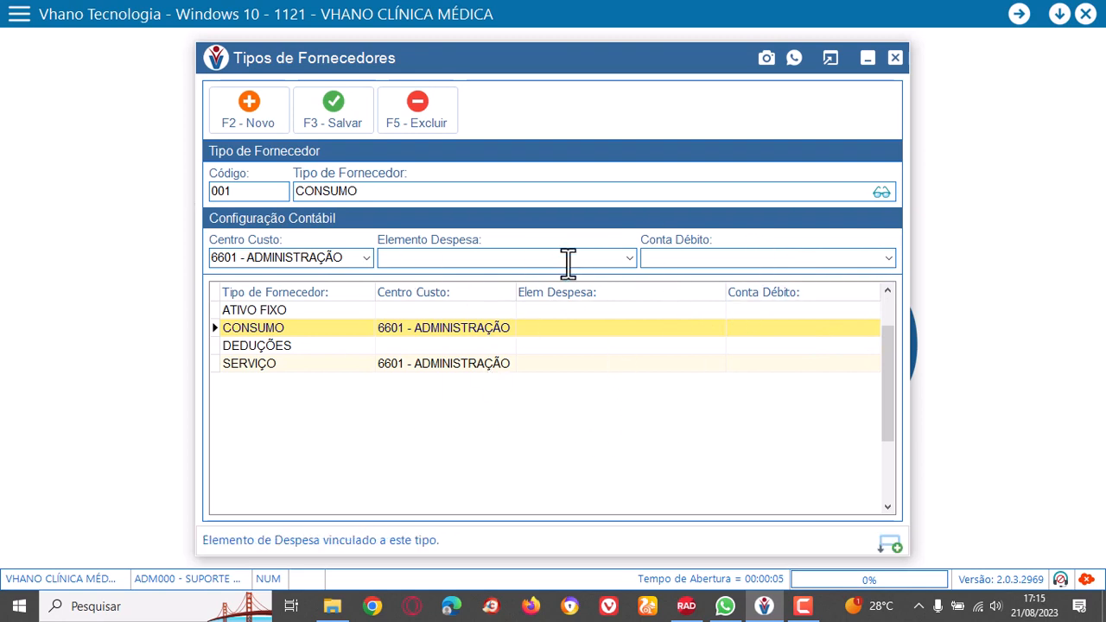
Close the supplier types register and open the auxiliary register of asset categories.
{"action": "left_click", "coordinate": [895, 59]}
{"action": "left_click", "coordinate": [599, 450]}
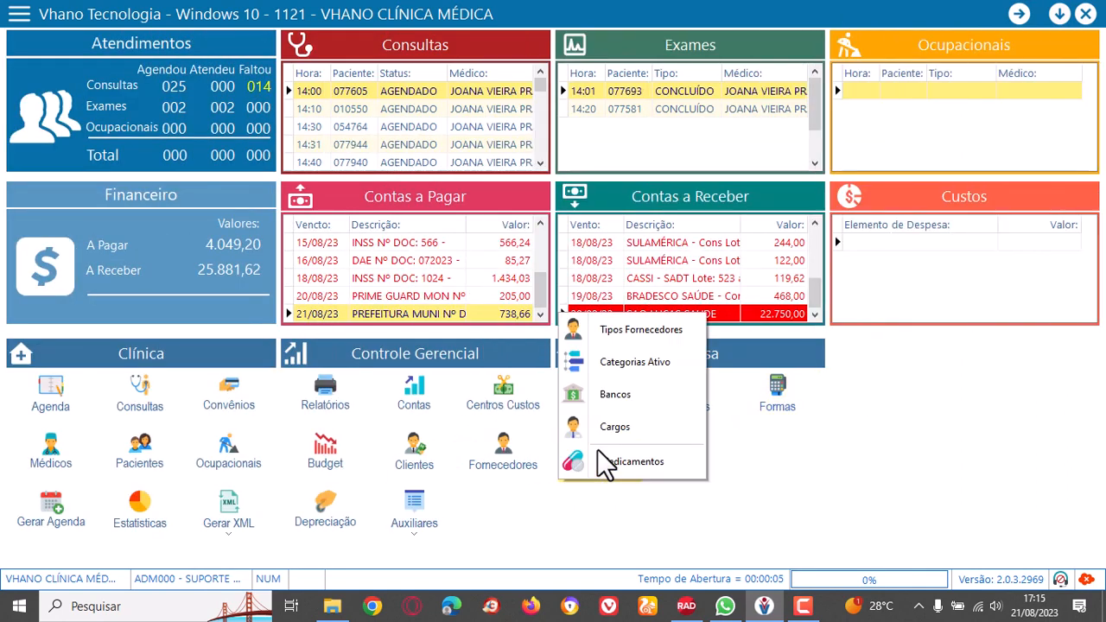
{"action": "left_click", "coordinate": [638, 361]}
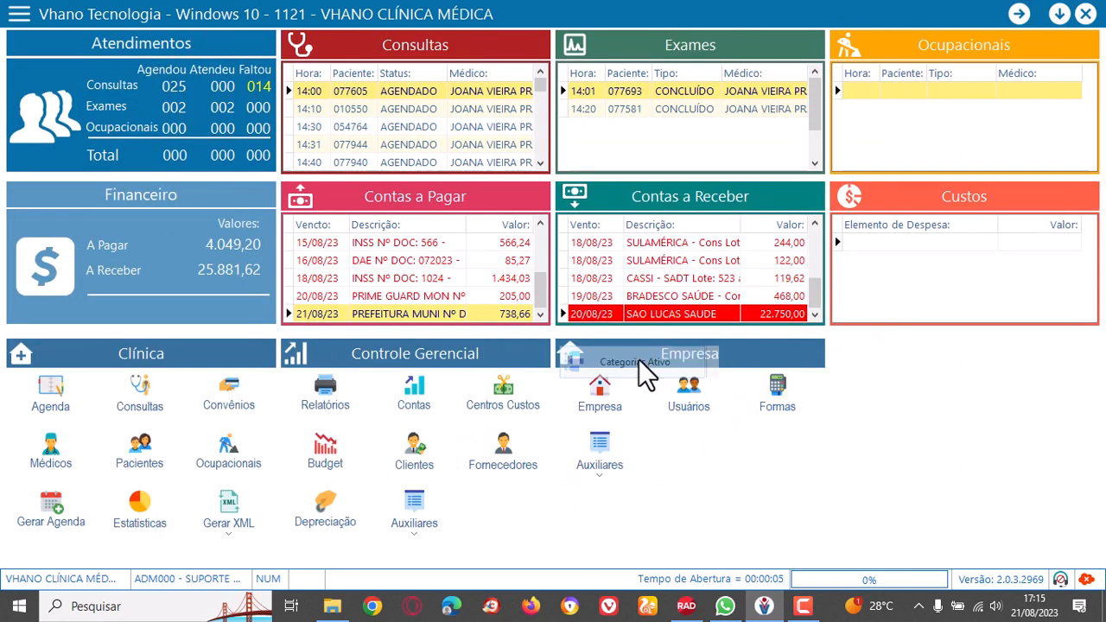
Examine the asset categories and their periods in months, ending on MÓVEIS E UTENSÍLIOS.
{"action": "left_click_drag", "start_coordinate": [492, 271], "coordinate": [512, 353]}
{"action": "left_click", "coordinate": [506, 308]}
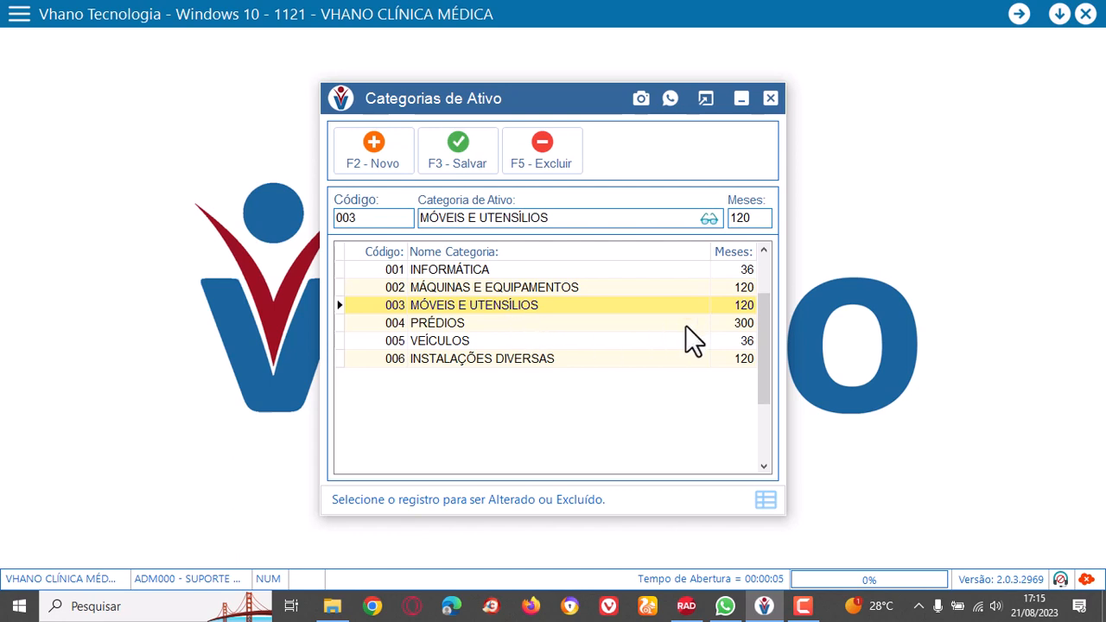
{"action": "left_click", "coordinate": [738, 286]}
{"action": "left_click", "coordinate": [738, 302]}
{"action": "left_click", "coordinate": [742, 323]}
{"action": "left_click", "coordinate": [743, 342]}
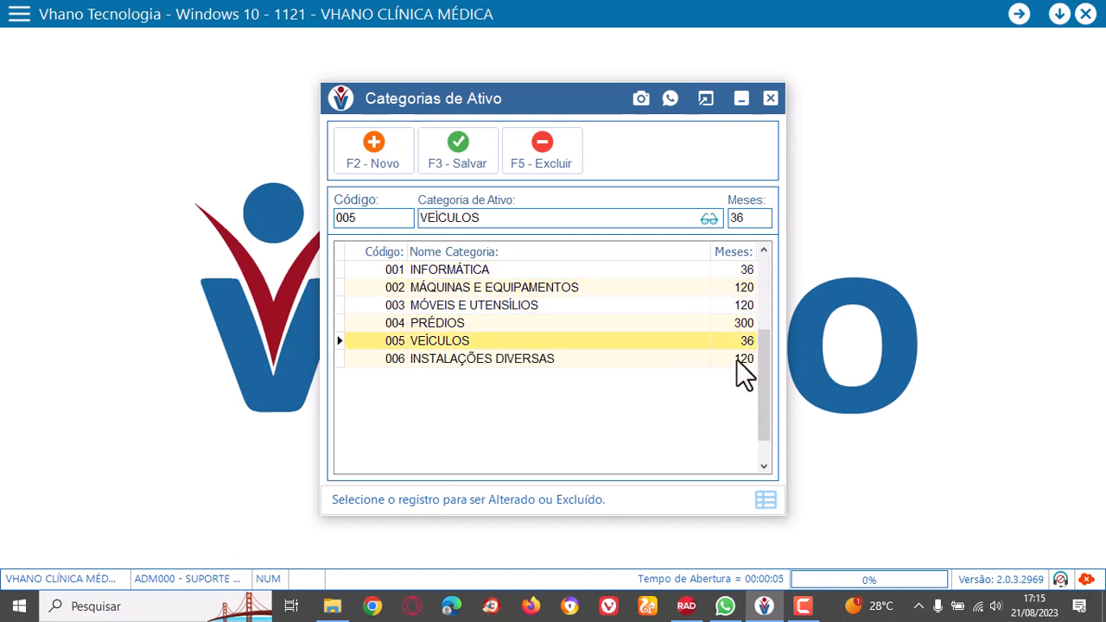
{"action": "left_click", "coordinate": [736, 358]}
{"action": "left_click", "coordinate": [726, 322]}
{"action": "left_click", "coordinate": [658, 286]}
{"action": "left_click", "coordinate": [573, 306]}
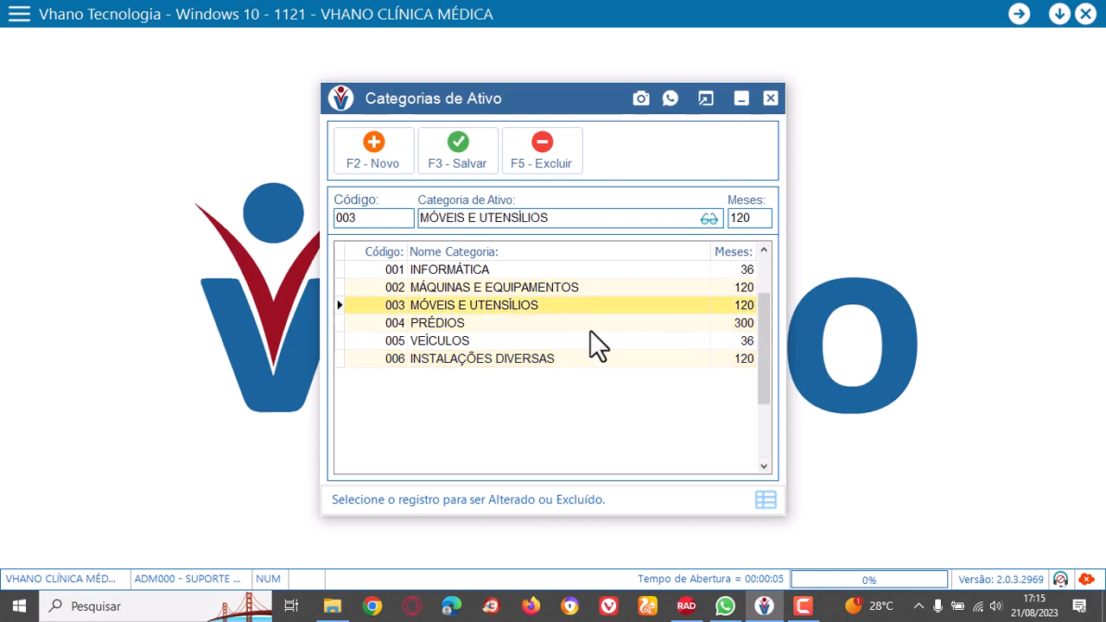
Examine the remaining asset categories, including VEÍCULOS, MÁQUINAS E EQUIPAMENTOS and PRÉDIOS, ending on INSTALAÇÕES DIVERSAS.
{"action": "left_click", "coordinate": [600, 342]}
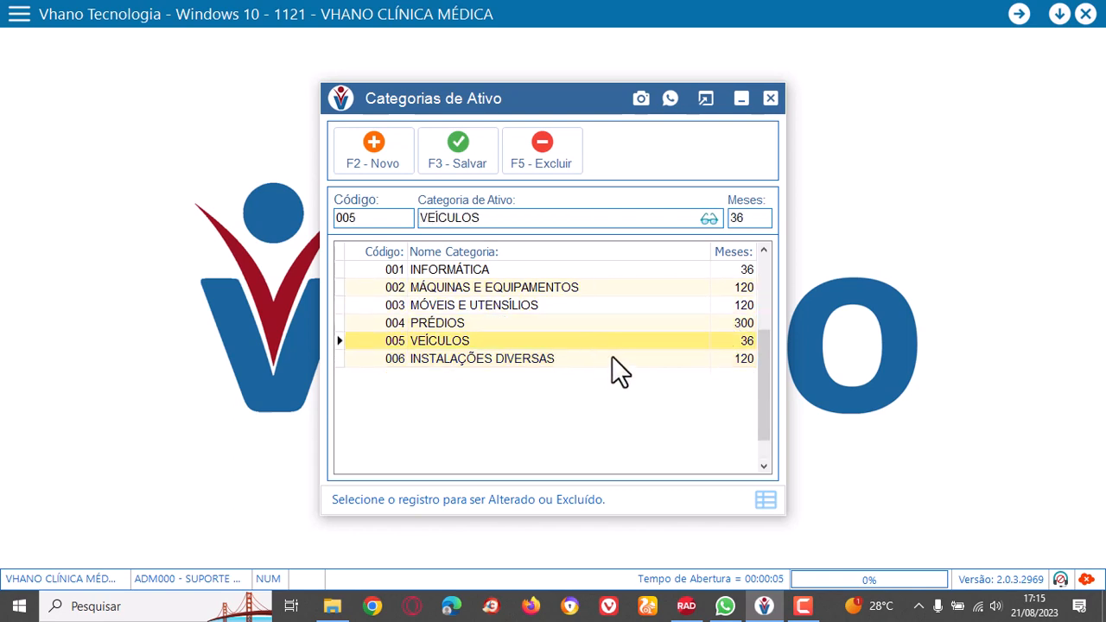
{"action": "left_click", "coordinate": [576, 289]}
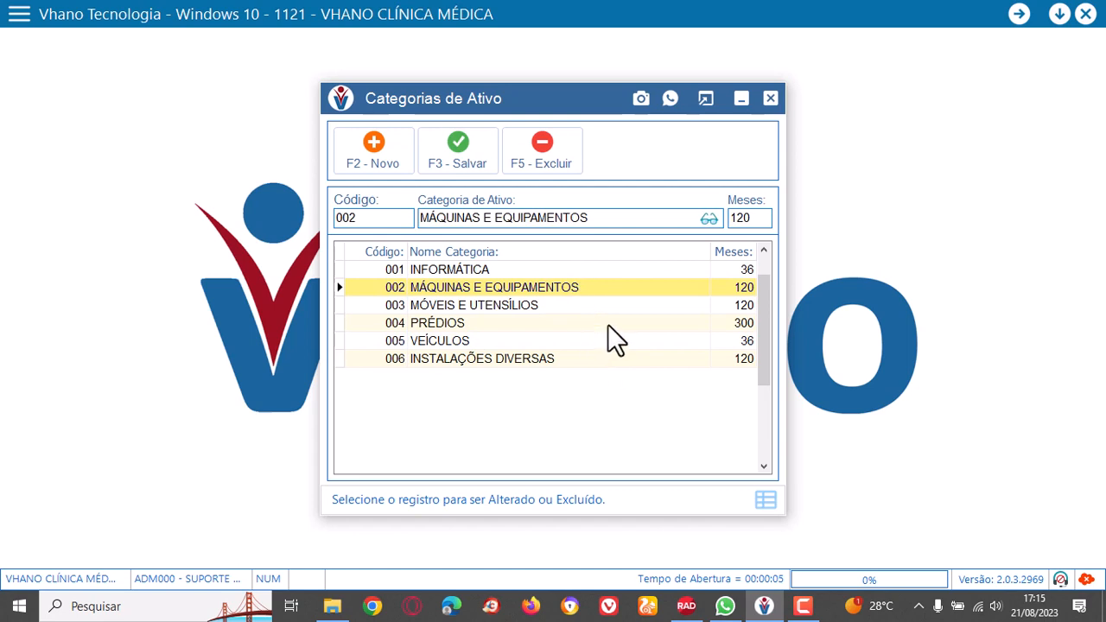
{"action": "left_click", "coordinate": [543, 321]}
{"action": "left_click", "coordinate": [565, 342]}
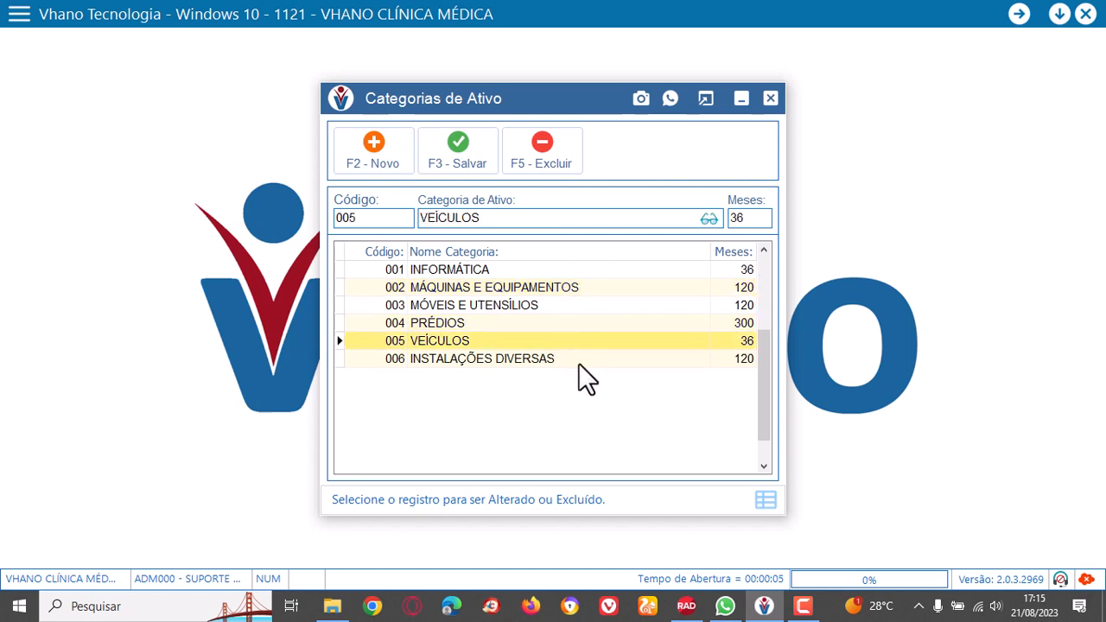
{"action": "left_click", "coordinate": [575, 361]}
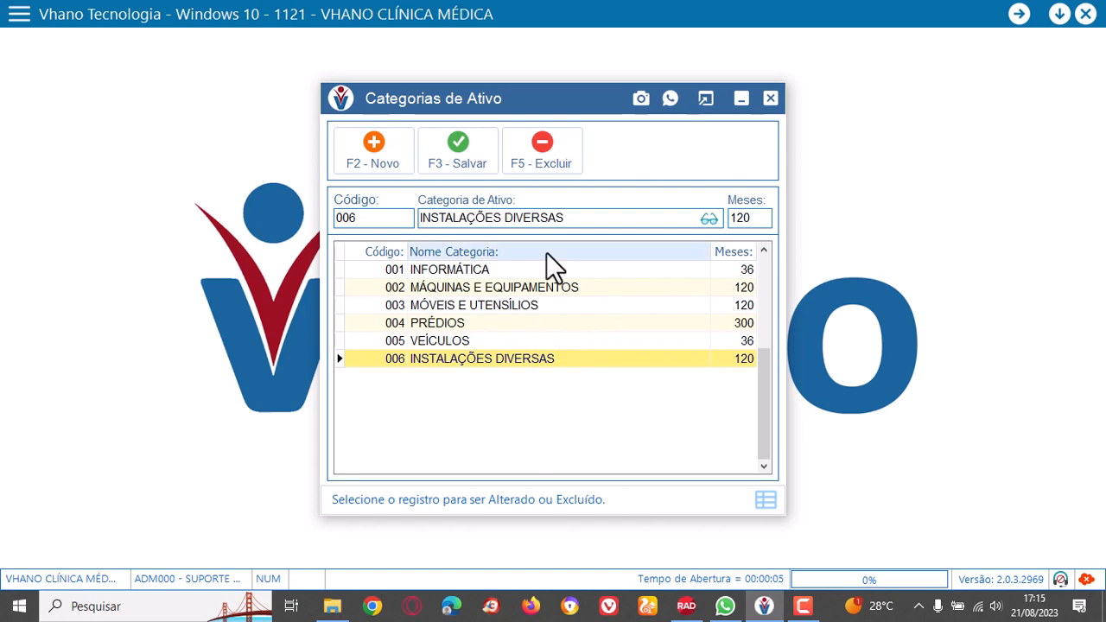
Close the asset categories register and open the auxiliary register of banks.
{"action": "left_click", "coordinate": [770, 98]}
{"action": "left_click", "coordinate": [599, 445]}
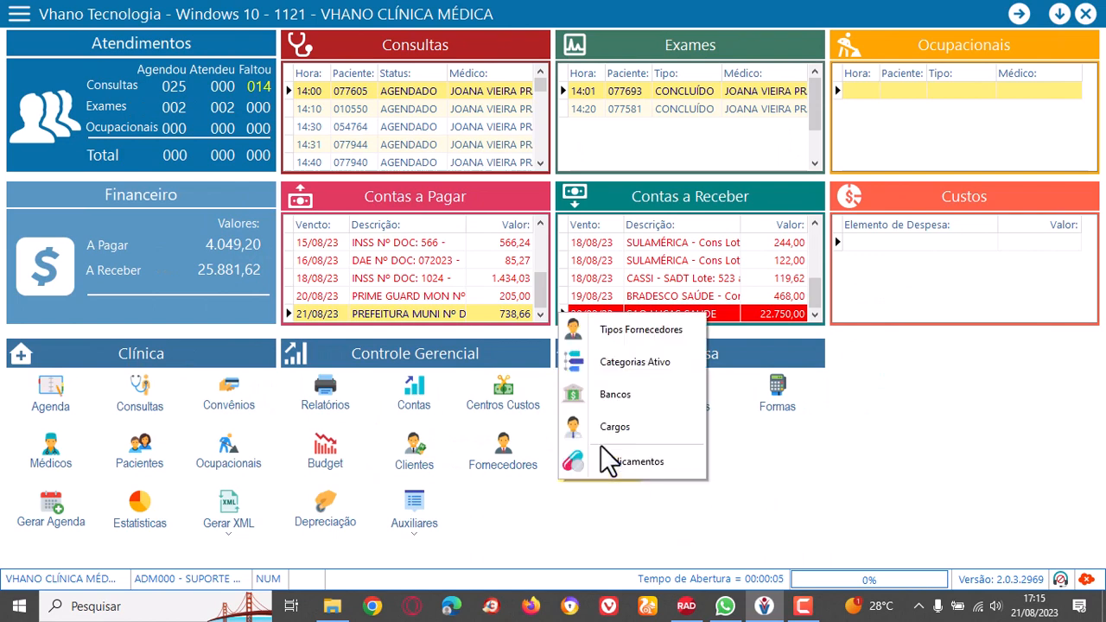
{"action": "left_click", "coordinate": [635, 401]}
Examine the registered banks from BRADESCO through CAIXA ECONOMICA FEDERAL, ITAÚ and SANTANDER, ending on SICOOB.
{"action": "left_click", "coordinate": [527, 282]}
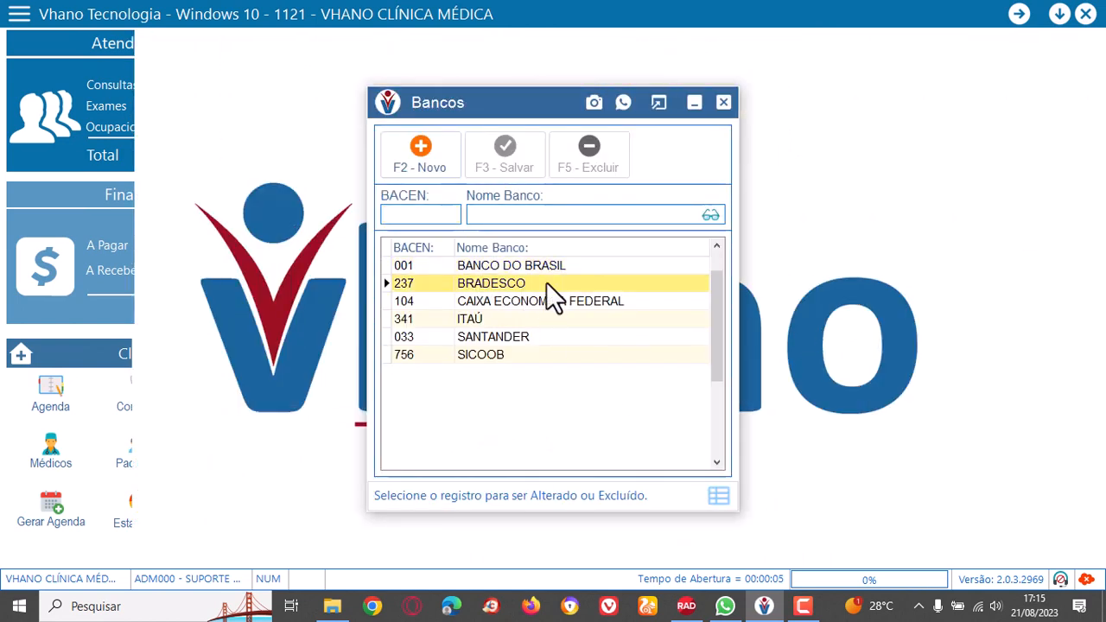
{"action": "left_click", "coordinate": [548, 301]}
{"action": "left_click", "coordinate": [527, 320]}
{"action": "left_click", "coordinate": [536, 337]}
{"action": "left_click", "coordinate": [537, 353]}
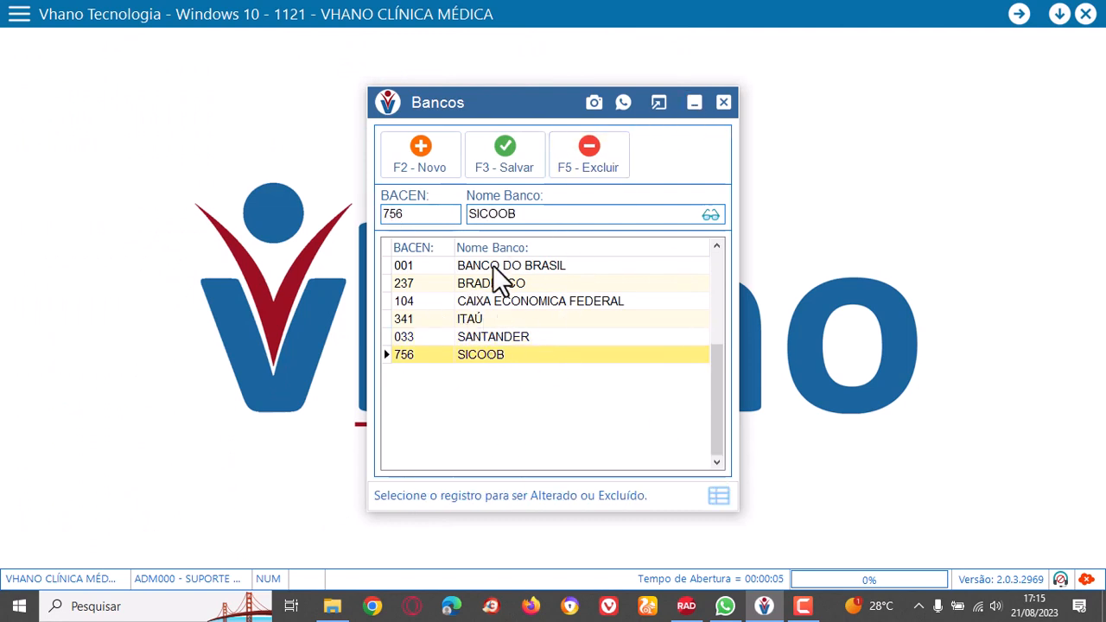
Close the banks register and open the auxiliary register of medications.
{"action": "left_click", "coordinate": [723, 102]}
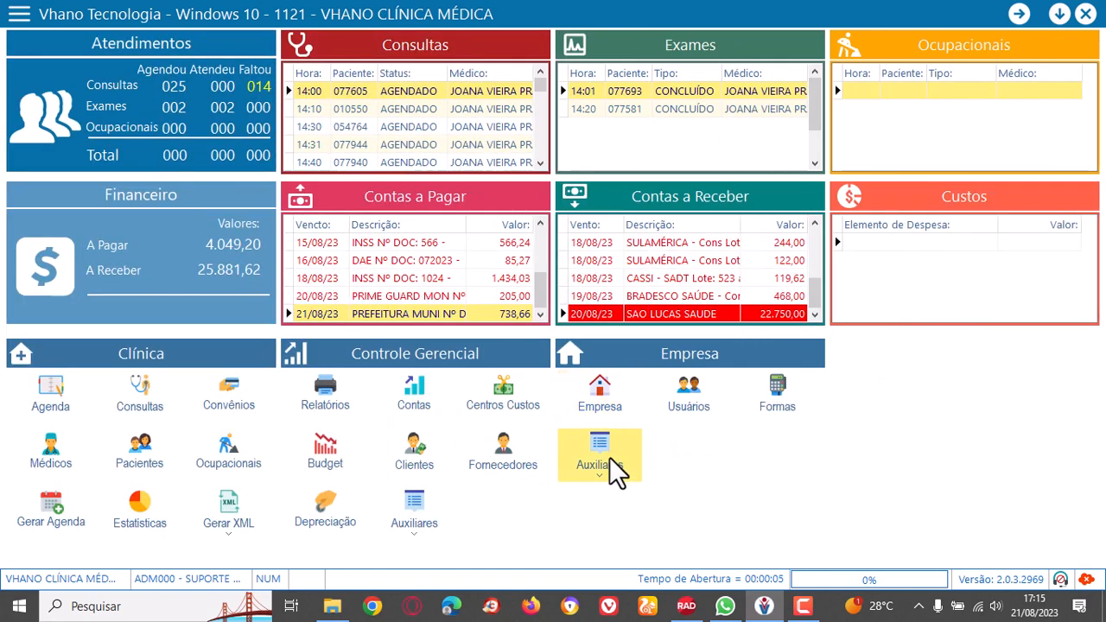
{"action": "left_click", "coordinate": [609, 457]}
{"action": "left_click", "coordinate": [664, 461]}
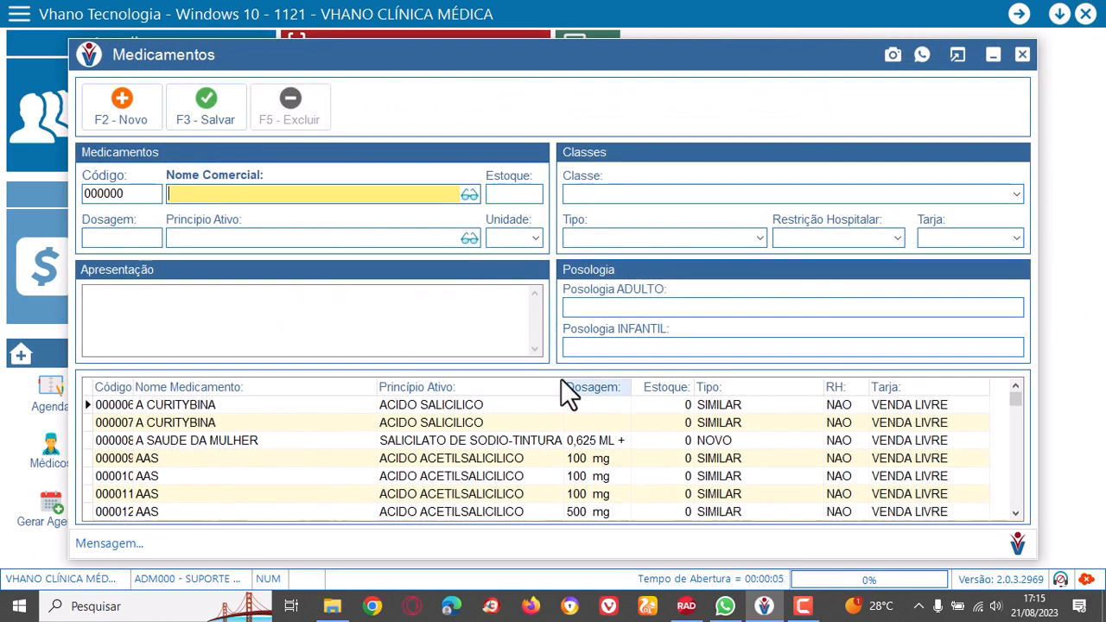
Load the first AAS 100 mg medication record and browse the medication list down to ACETATO DE DEXAMETASONA.
{"action": "left_click", "coordinate": [457, 459]}
{"action": "scroll", "coordinate": [457, 461], "scroll_direction": "down", "scroll_amount": 8}
{"action": "scroll", "coordinate": [459, 464], "scroll_direction": "down", "scroll_amount": 20}
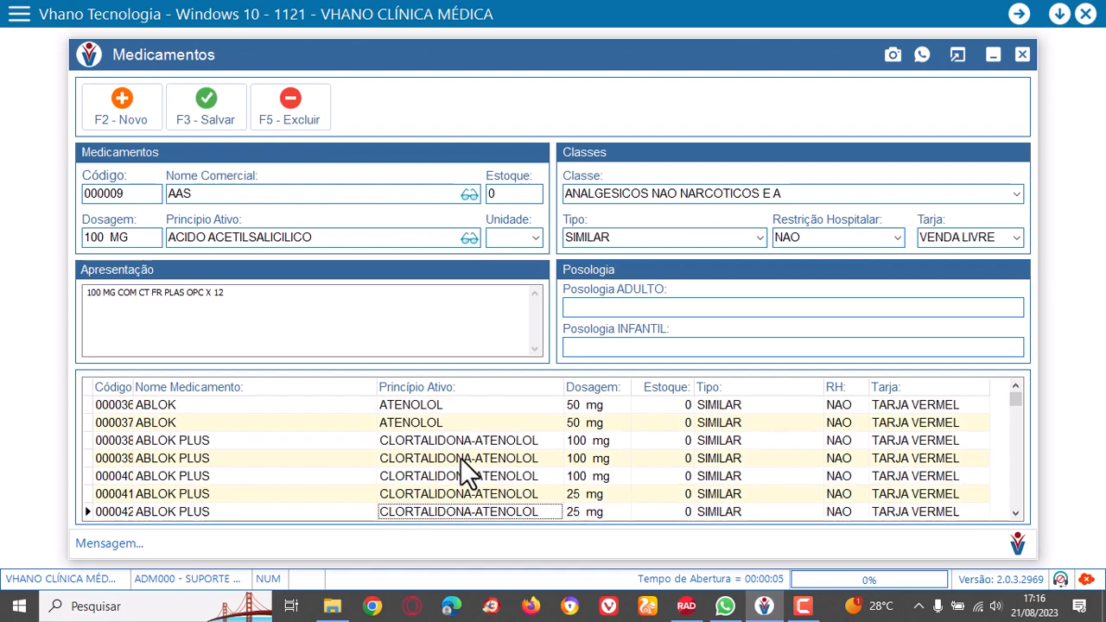
{"action": "scroll", "coordinate": [460, 455], "scroll_direction": "down", "scroll_amount": 20}
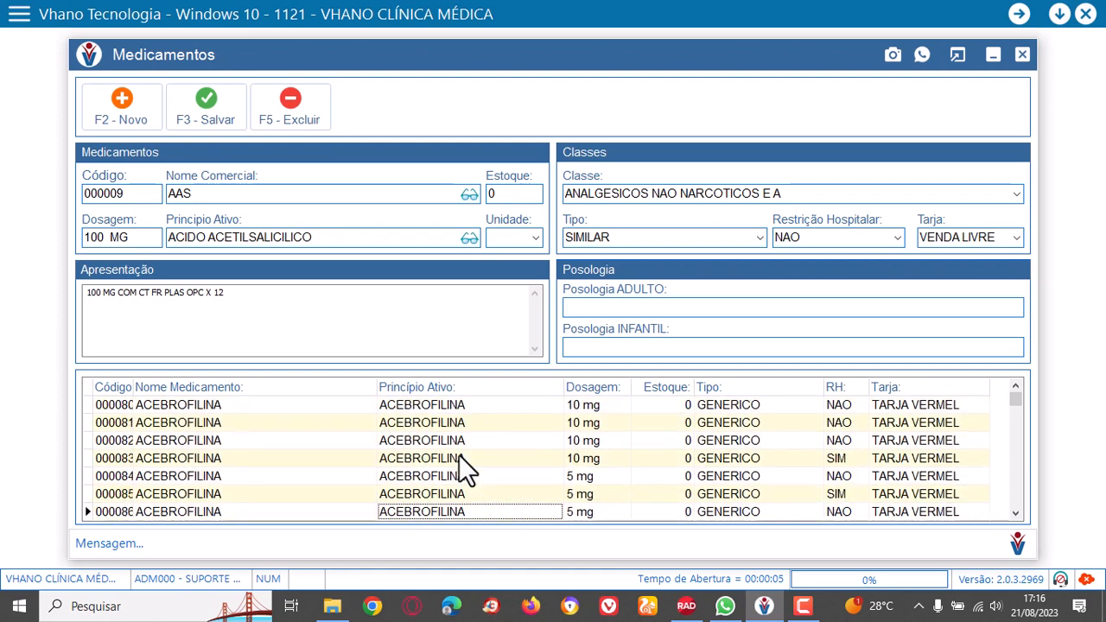
{"action": "scroll", "coordinate": [455, 454], "scroll_direction": "down", "scroll_amount": 8}
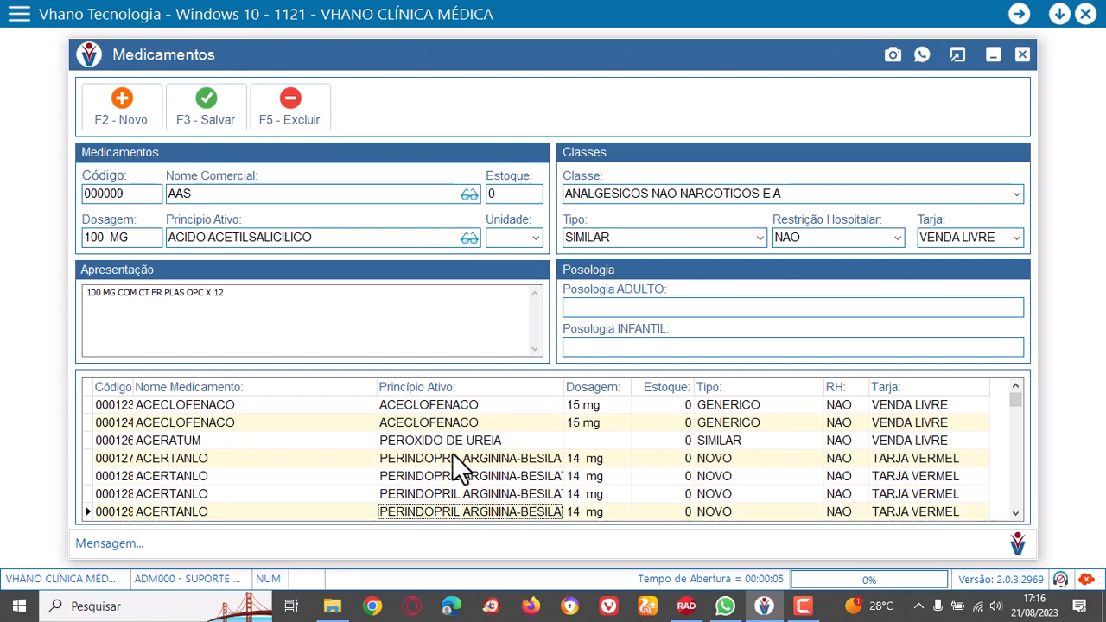
{"action": "scroll", "coordinate": [452, 459], "scroll_direction": "down", "scroll_amount": 8}
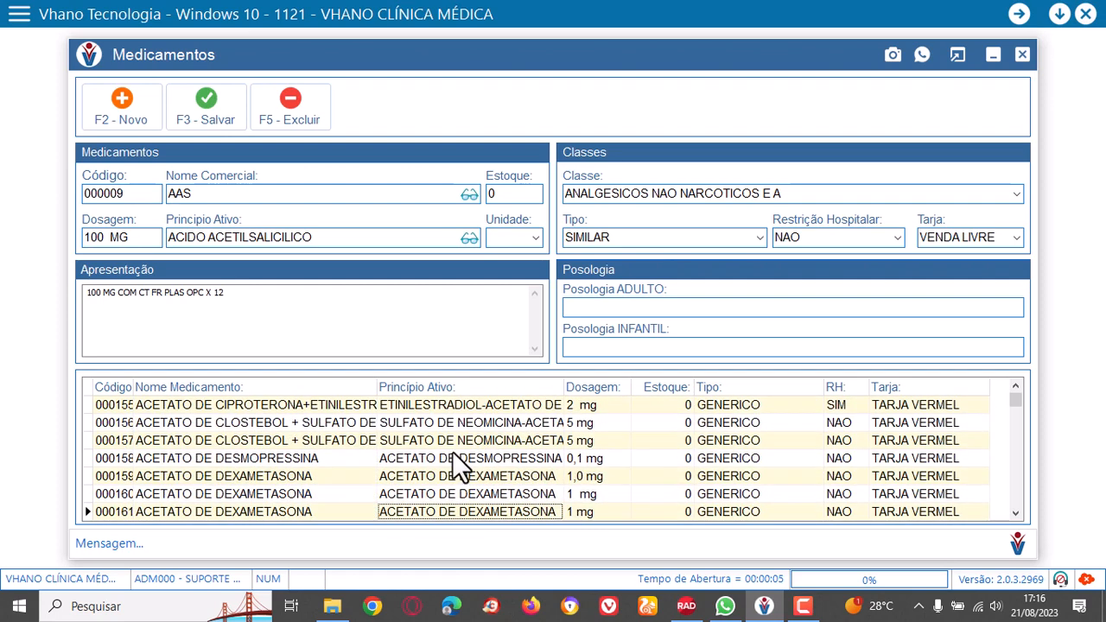
Close the medications register and open the clinic's register of doctors and operators.
{"action": "left_click", "coordinate": [1022, 54]}
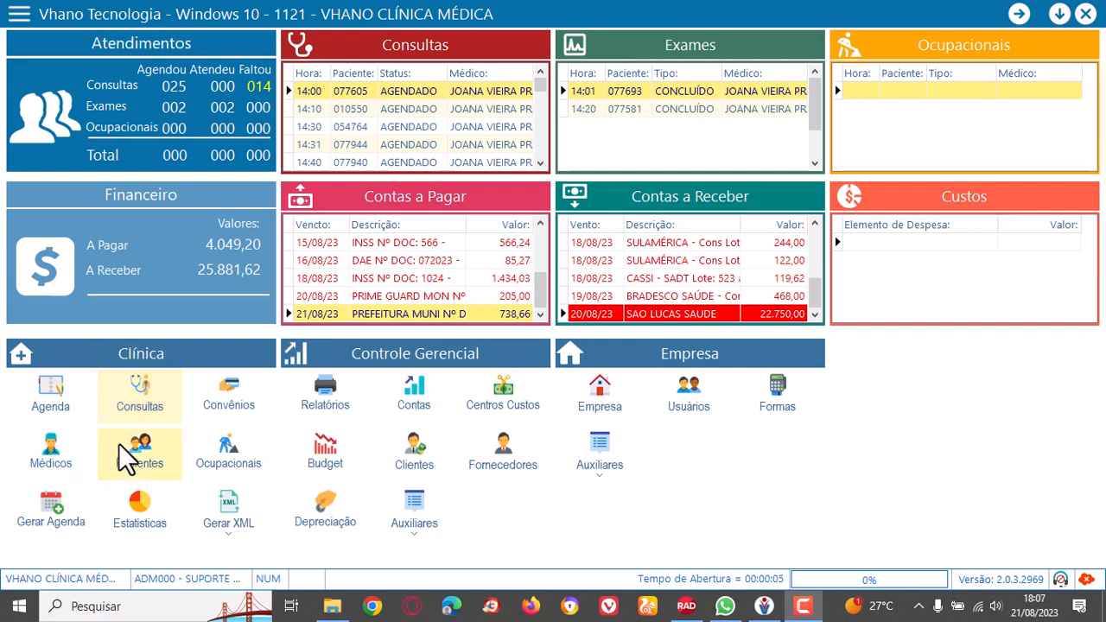
{"action": "left_click", "coordinate": [48, 452]}
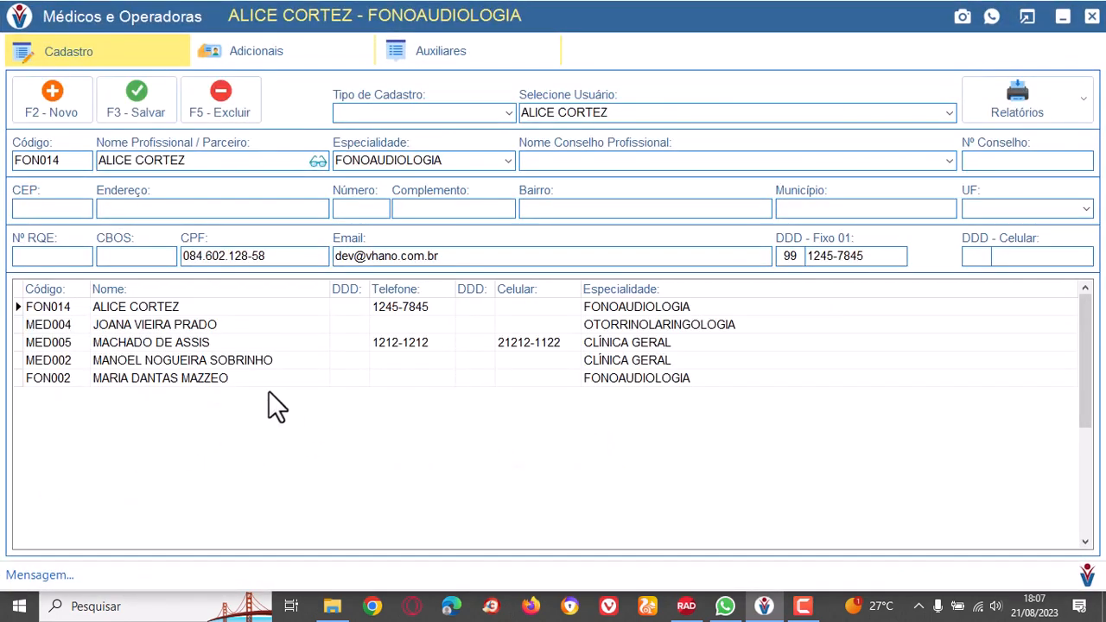
Examine the registration data of each listed professional, ending on the CLÍNICA GERAL doctor with a phone number.
{"action": "left_click", "coordinate": [212, 311]}
{"action": "left_click", "coordinate": [229, 330]}
{"action": "left_click", "coordinate": [230, 345]}
{"action": "left_click", "coordinate": [230, 358]}
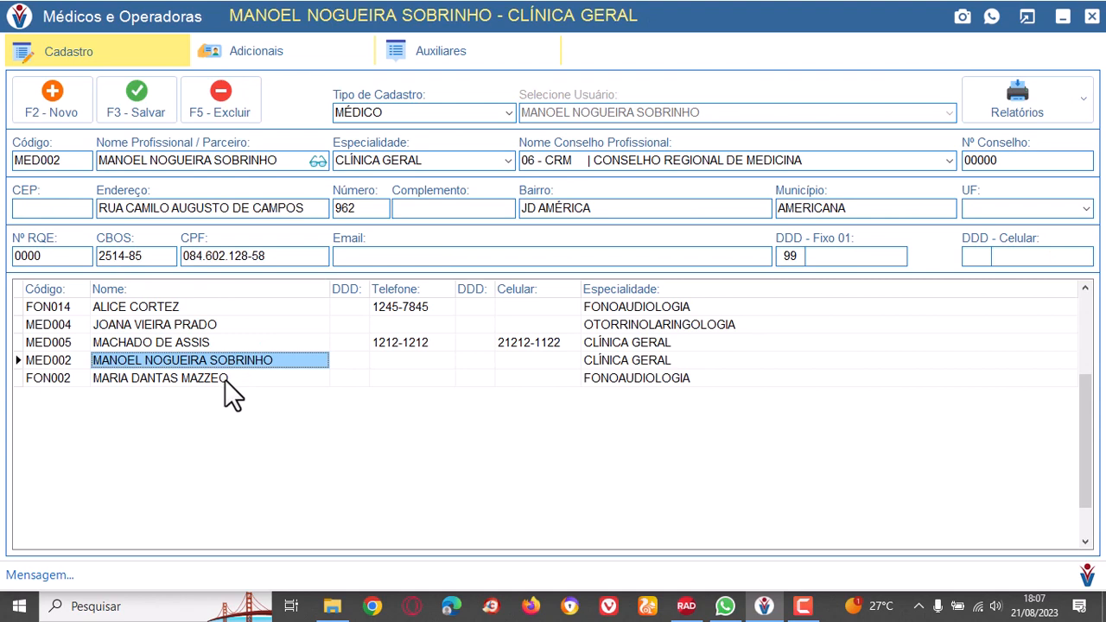
{"action": "left_click", "coordinate": [225, 379]}
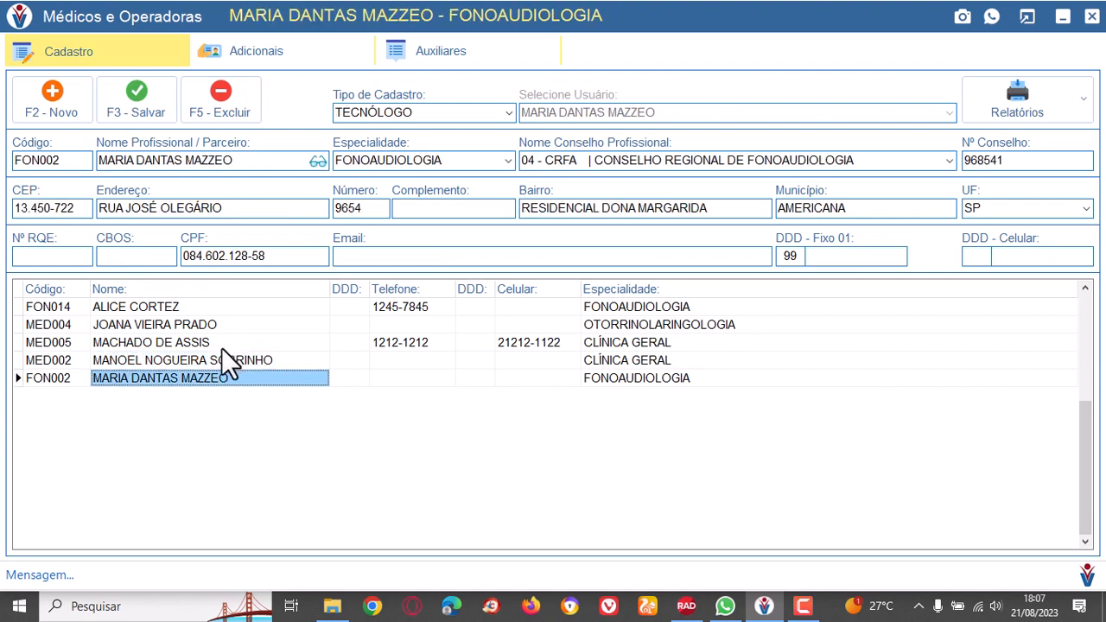
{"action": "left_click", "coordinate": [221, 347]}
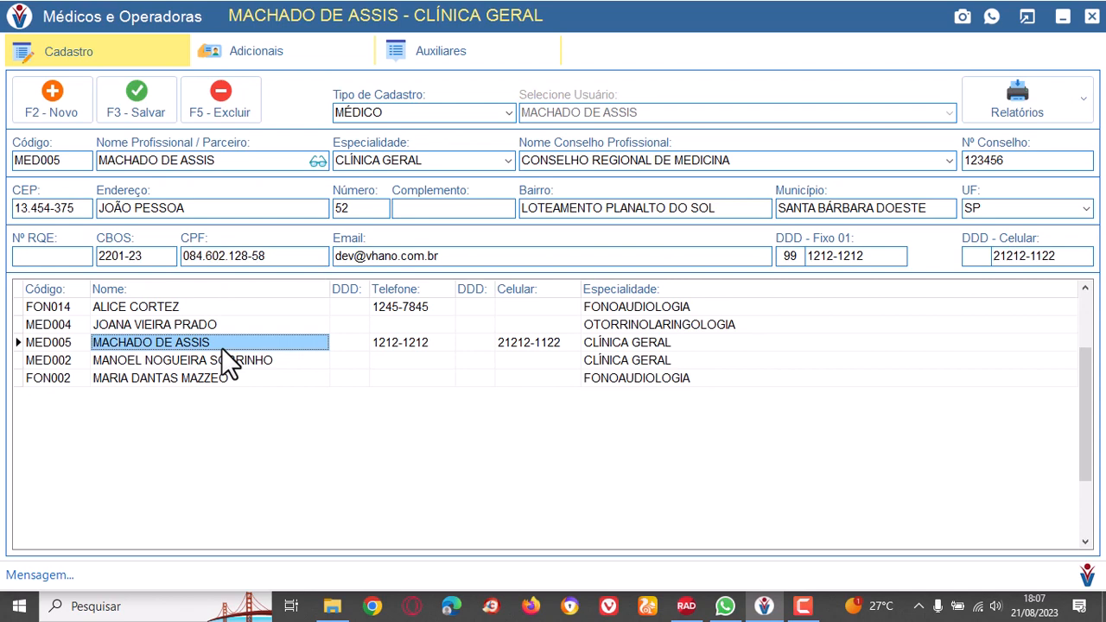
Review the specialties of the listed professionals, ending on the last FONOAUDIOLOGIA professional.
{"action": "left_click", "coordinate": [672, 328]}
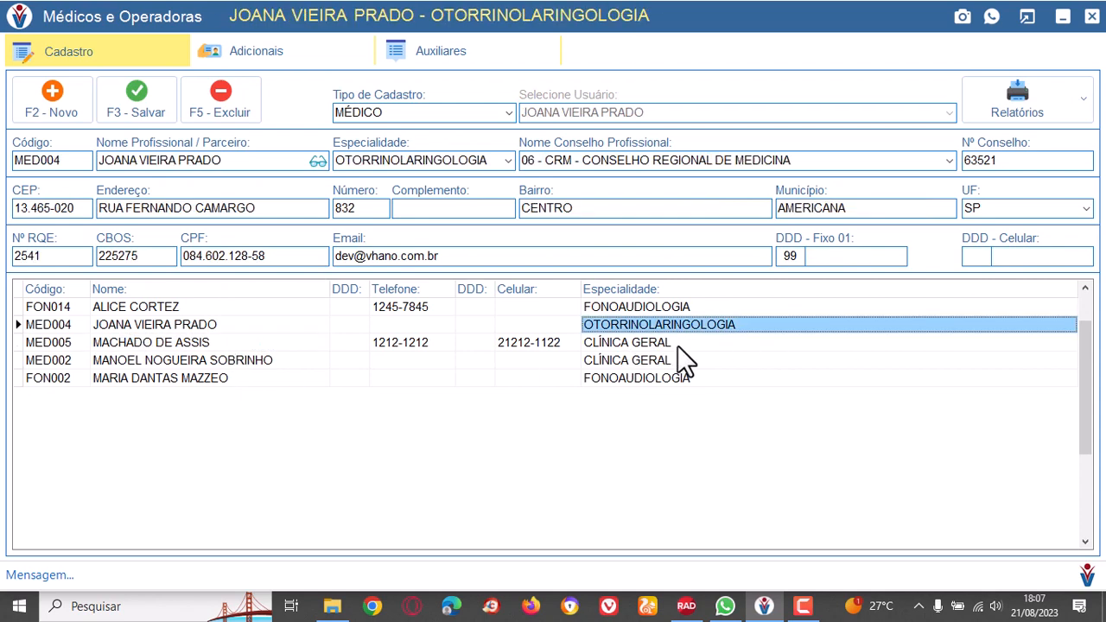
{"action": "left_click", "coordinate": [677, 346]}
{"action": "left_click", "coordinate": [679, 360]}
{"action": "left_click", "coordinate": [675, 375]}
{"action": "left_click", "coordinate": [676, 343]}
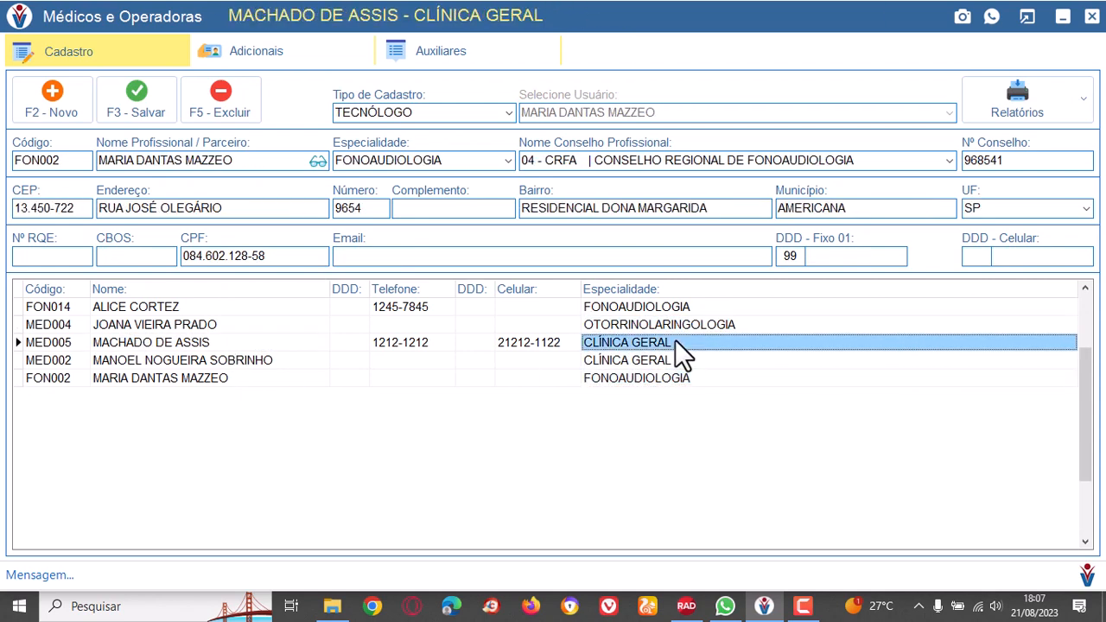
{"action": "left_click", "coordinate": [691, 309]}
{"action": "left_click", "coordinate": [643, 378]}
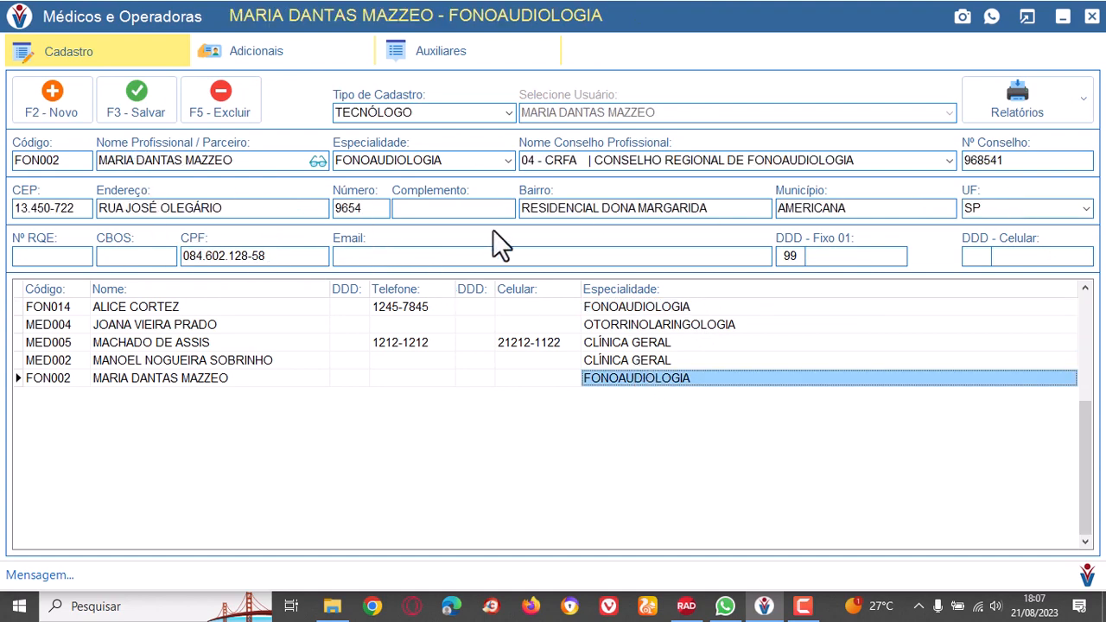
View the additional data of the last FONOAUDIOLOGIA professional, and open those of the OTORRINOLARINGOLOGIA doctor.
{"action": "left_click", "coordinate": [271, 59]}
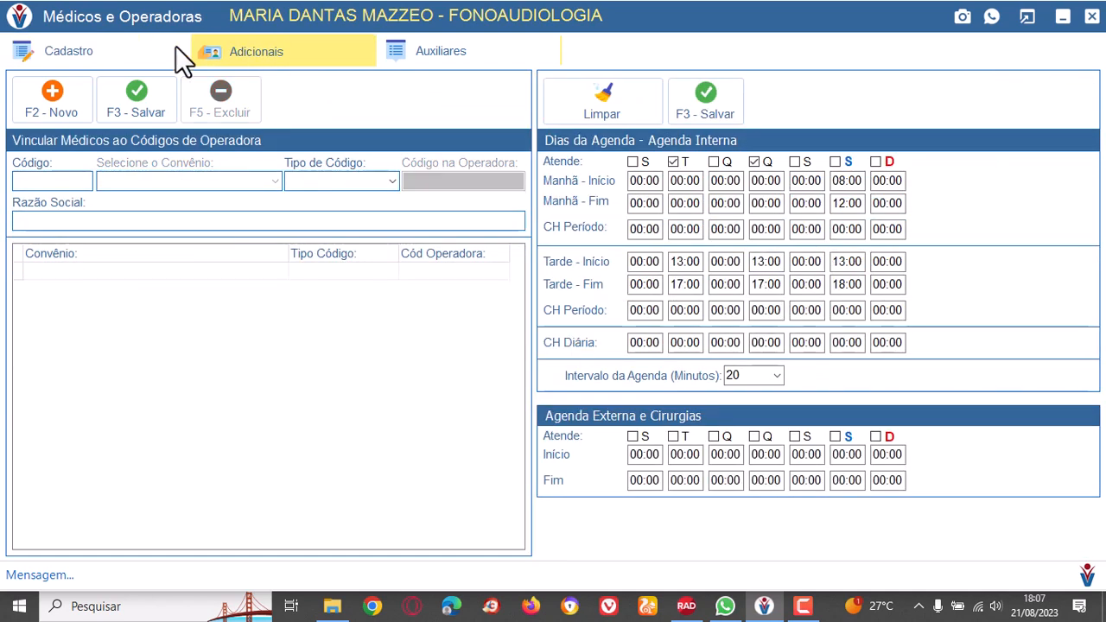
{"action": "left_click", "coordinate": [107, 57]}
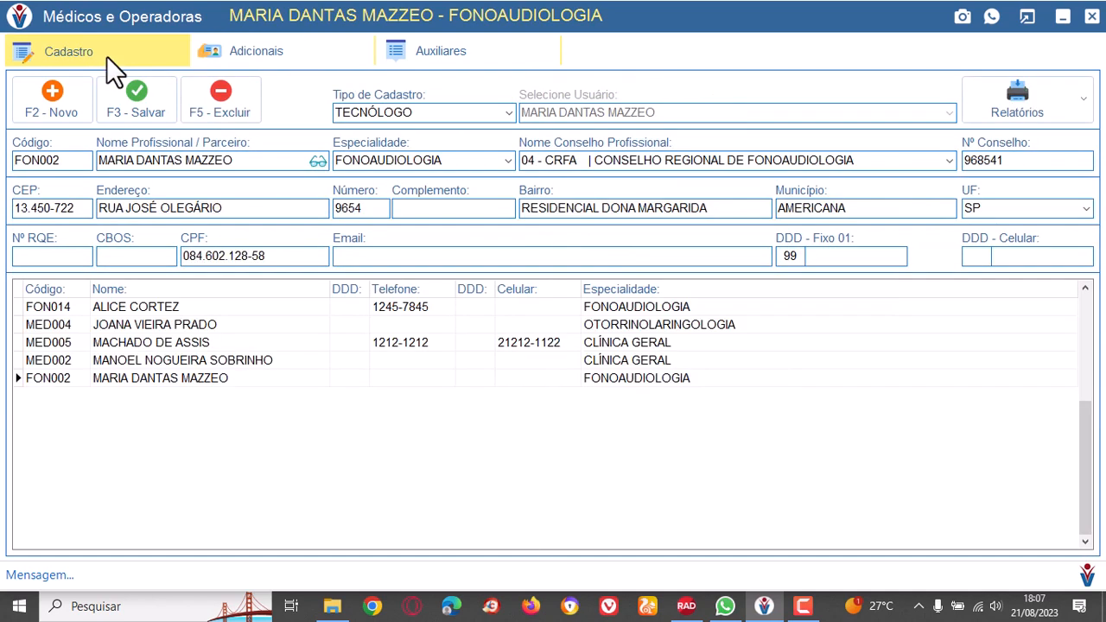
{"action": "left_click", "coordinate": [198, 322]}
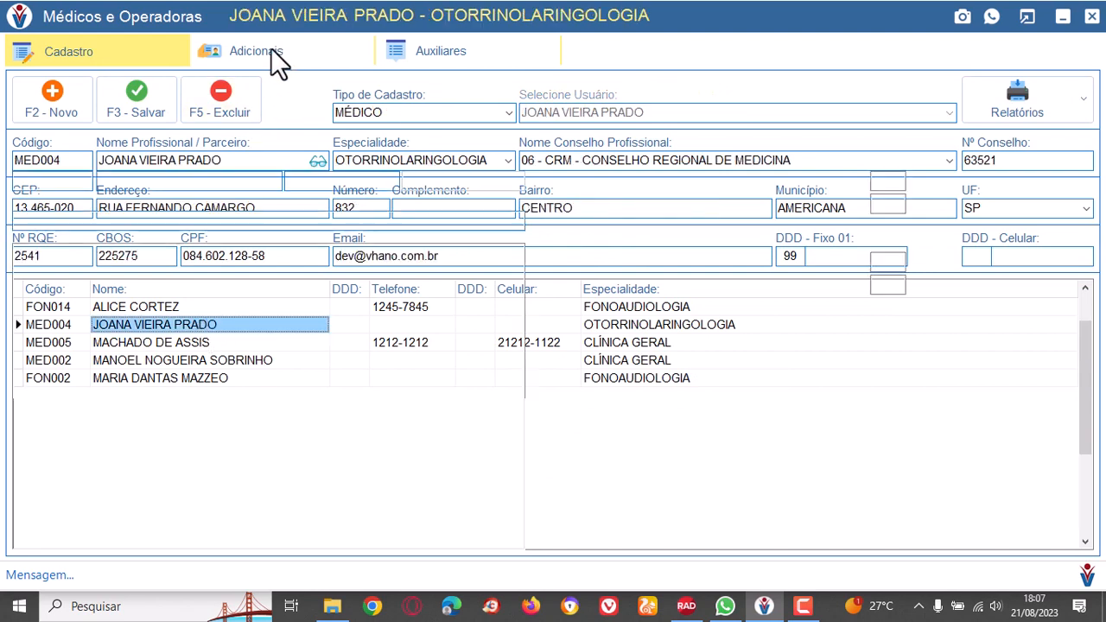
{"action": "left_click", "coordinate": [271, 52]}
Examine the health plans linked to the OTORRINOLARINGOLOGIA doctor, from BRADESCO EMPRESAS to SINDICATO DOS MESTRES.
{"action": "left_click", "coordinate": [163, 270]}
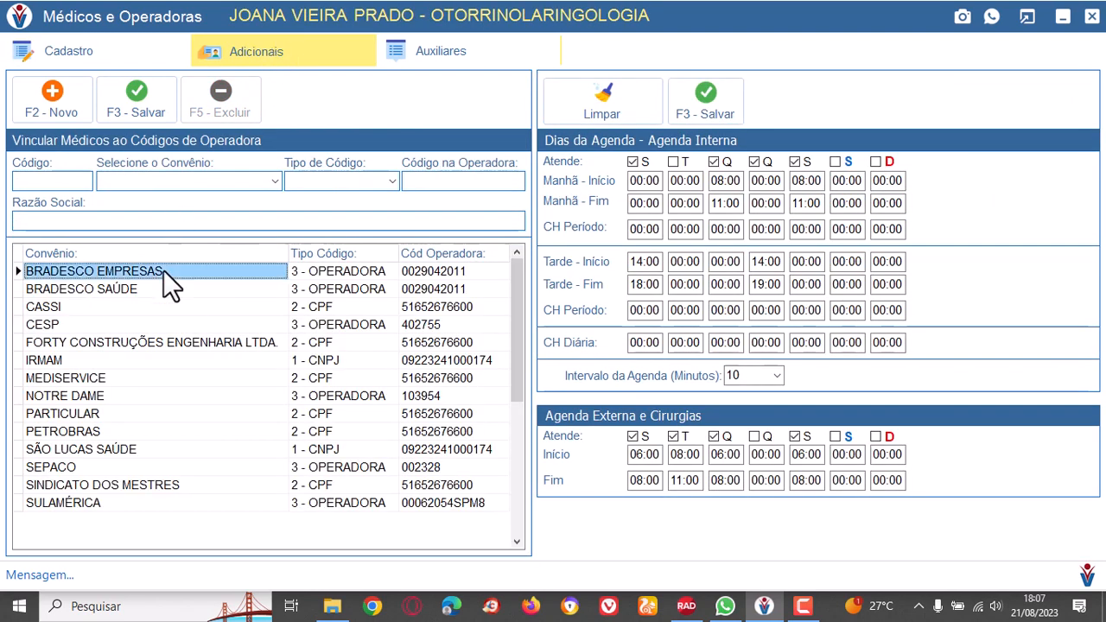
{"action": "left_click", "coordinate": [156, 307]}
{"action": "left_click", "coordinate": [175, 340]}
{"action": "left_click", "coordinate": [187, 380]}
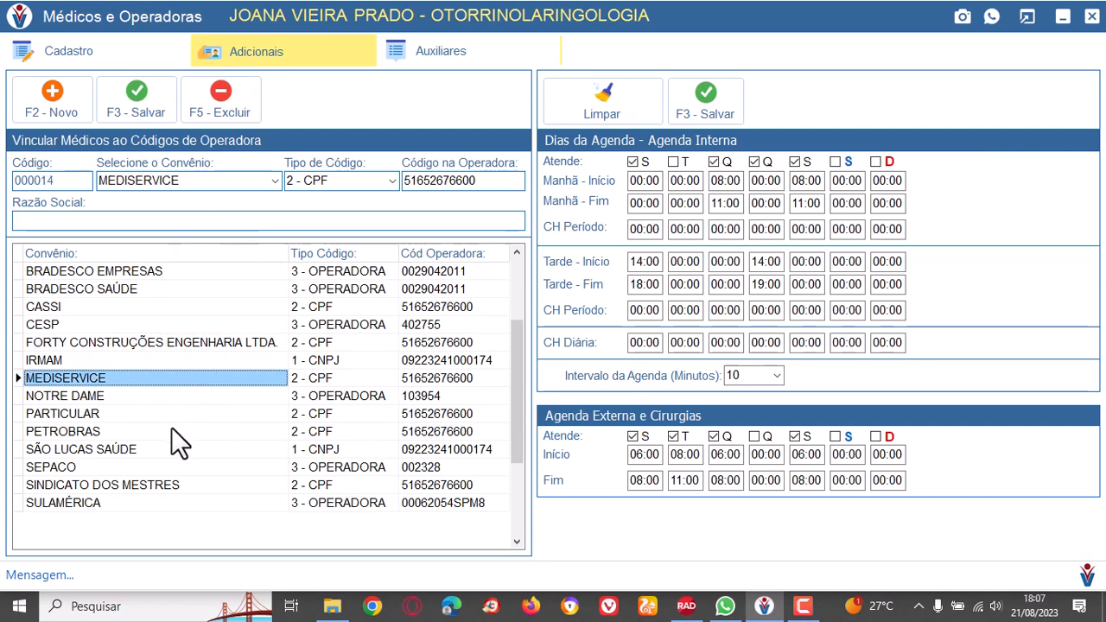
{"action": "left_click", "coordinate": [177, 413]}
{"action": "left_click", "coordinate": [171, 432]}
{"action": "left_click", "coordinate": [178, 450]}
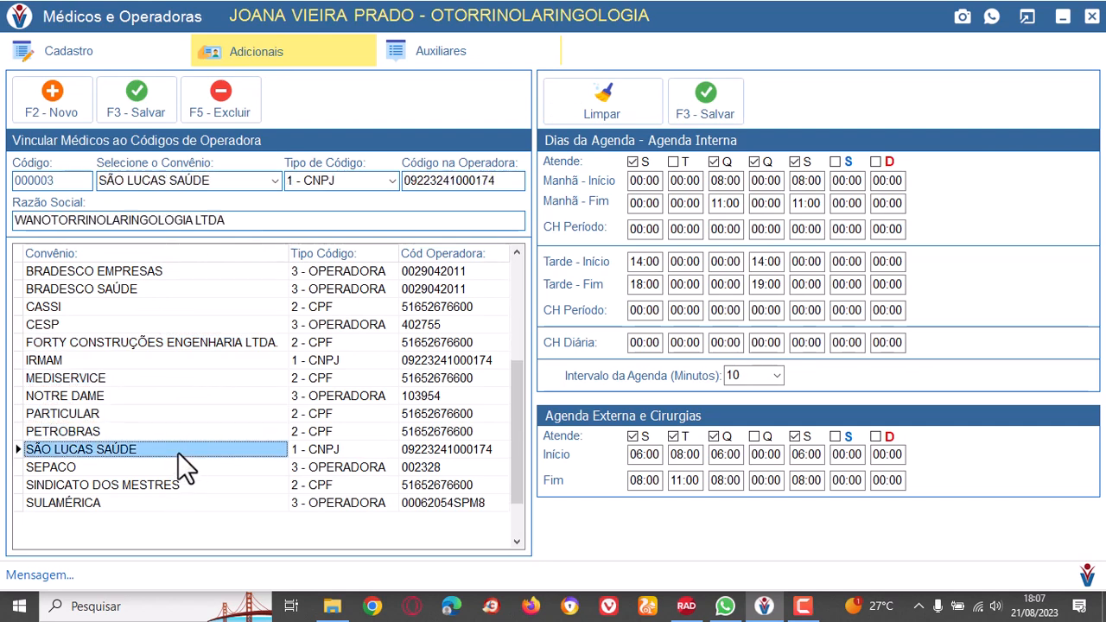
{"action": "left_click", "coordinate": [186, 482]}
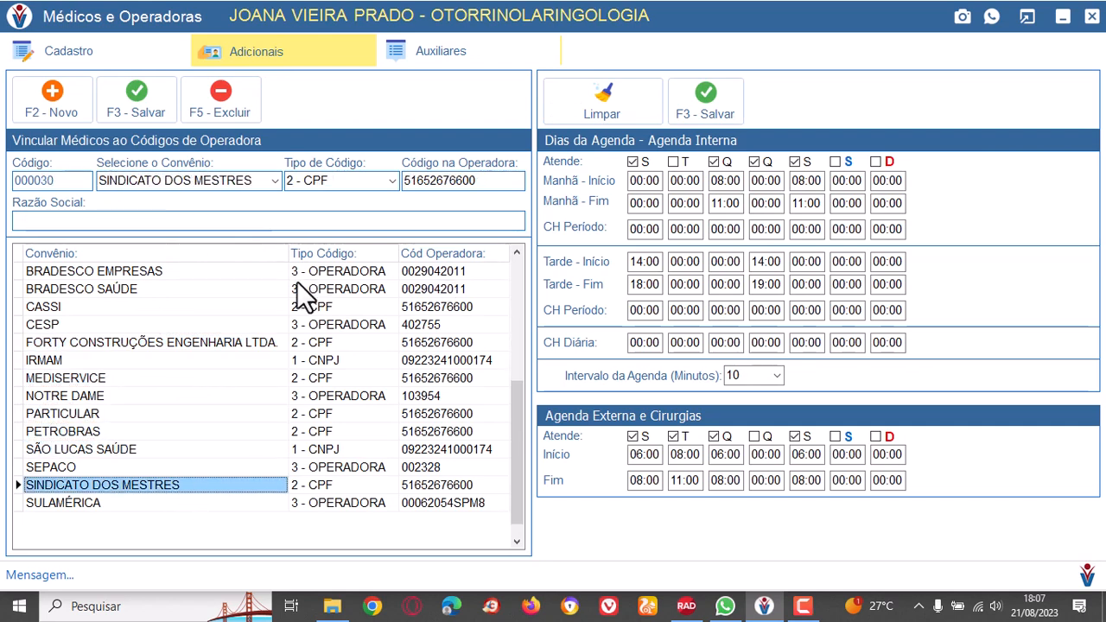
Compare the code types of the linked plans BRADESCO EMPRESAS, CESP and FORTY CONSTRUÇÕES ENGENHARIA LTDA.
{"action": "left_click", "coordinate": [354, 275]}
{"action": "left_click", "coordinate": [359, 326]}
{"action": "left_click", "coordinate": [375, 340]}
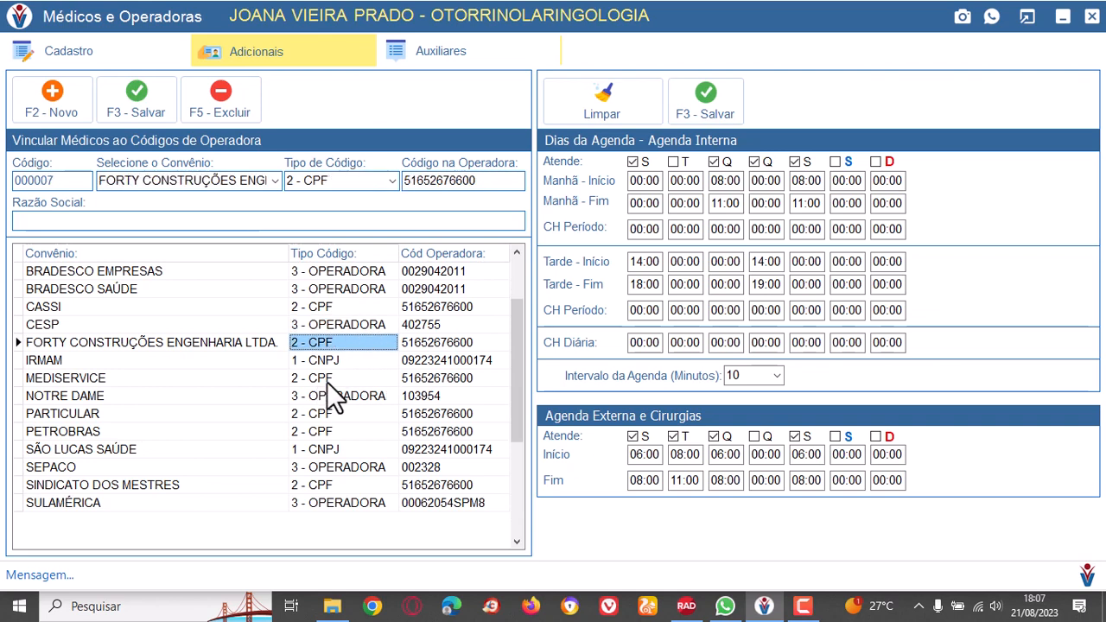
Examine the doctor's operator codes for the linked plans, including CASSI, PARTICULAR, SEPACO and PETROBRAS, ending on IRMAM.
{"action": "left_click", "coordinate": [453, 361]}
{"action": "left_click", "coordinate": [456, 307]}
{"action": "left_click", "coordinate": [448, 271]}
{"action": "left_click", "coordinate": [444, 307]}
{"action": "left_click", "coordinate": [471, 378]}
{"action": "left_click", "coordinate": [440, 415]}
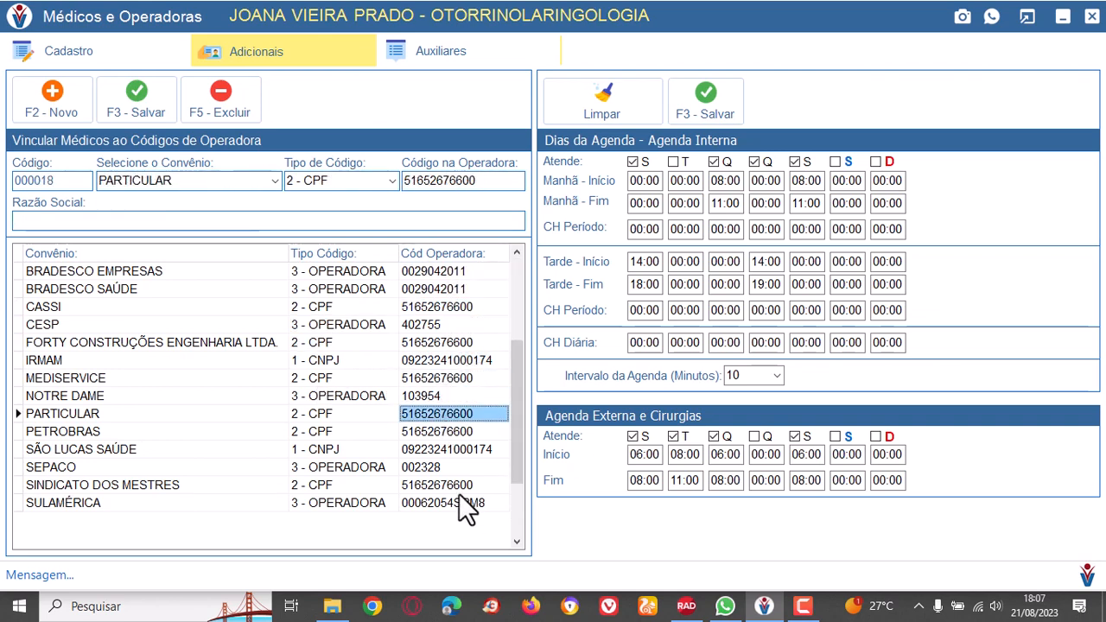
{"action": "left_click", "coordinate": [445, 468]}
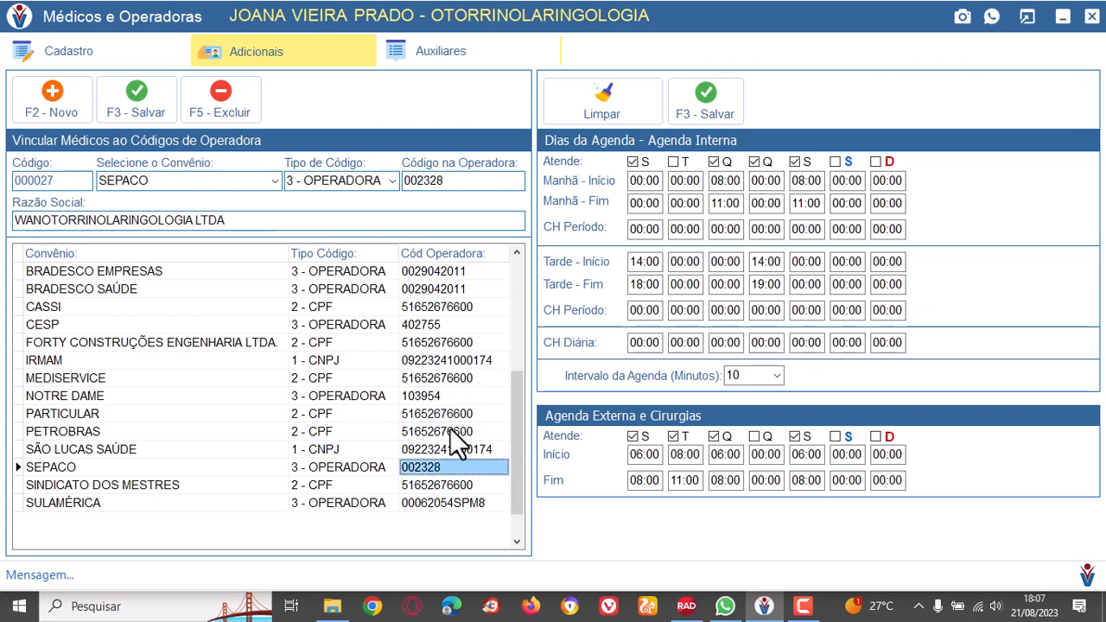
{"action": "left_click", "coordinate": [450, 429]}
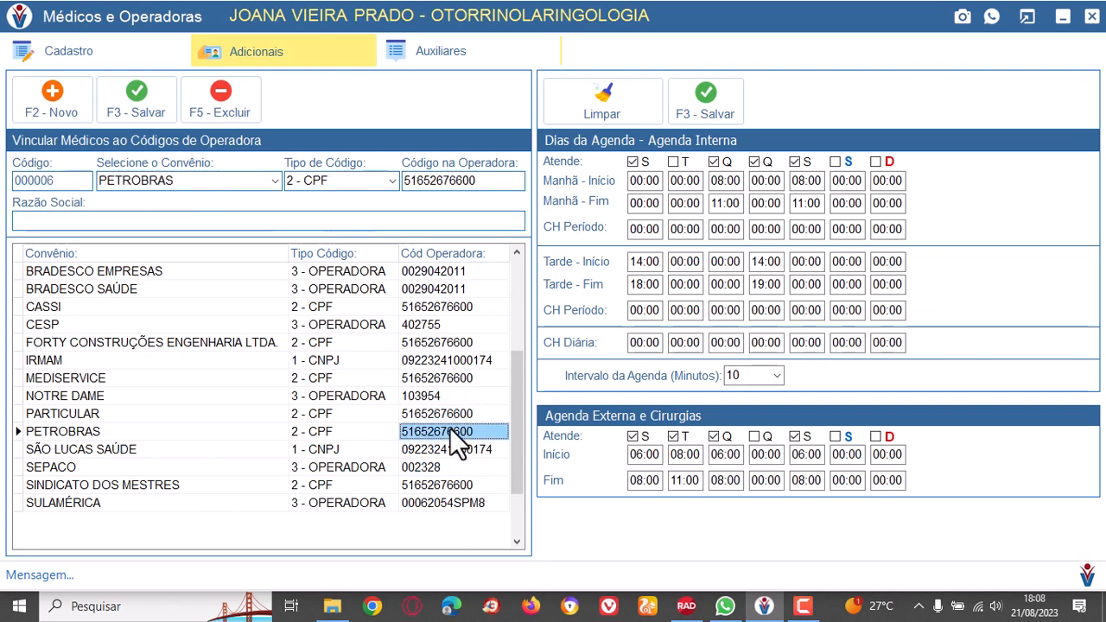
{"action": "left_click", "coordinate": [455, 359]}
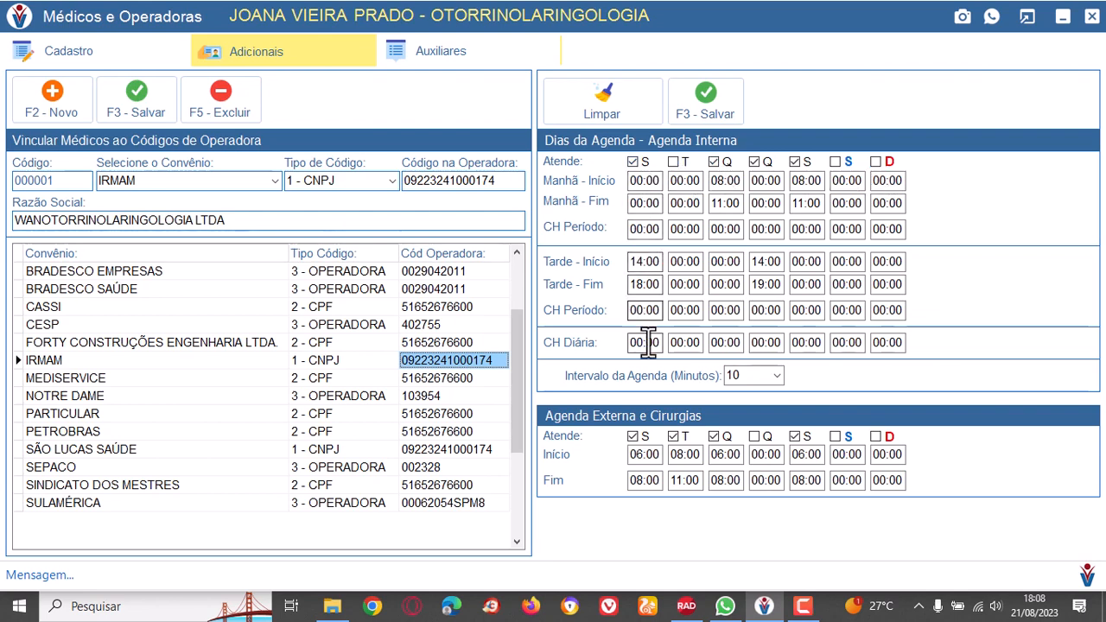
Check the doctor's schedule interval in minutes and open the auxiliary registers of specialties and professional councils.
{"action": "left_click", "coordinate": [753, 375]}
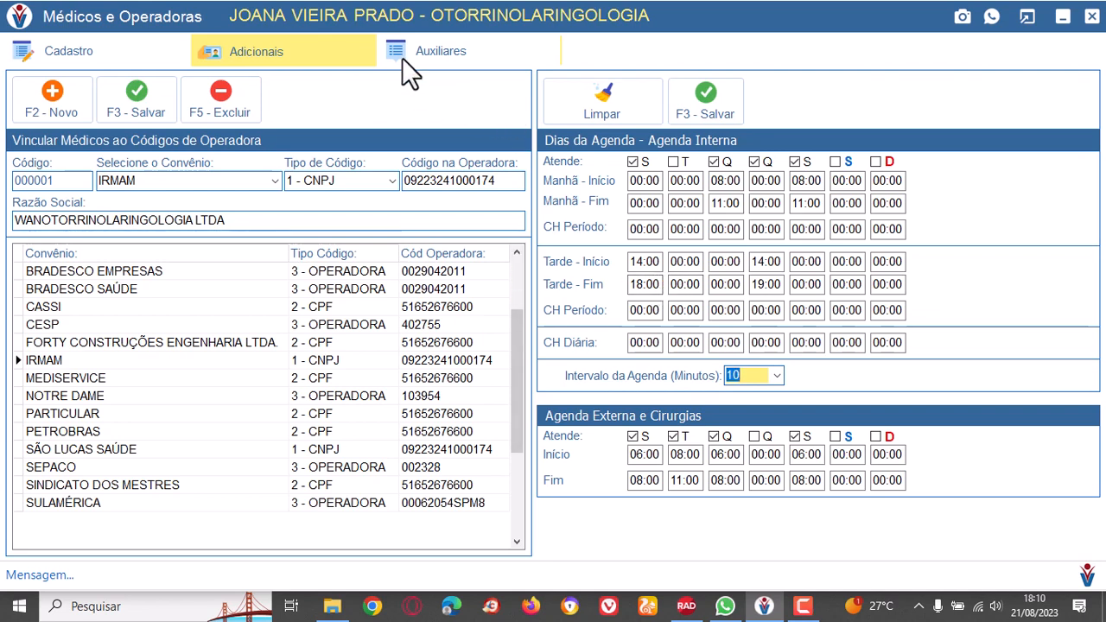
{"action": "left_click", "coordinate": [455, 51]}
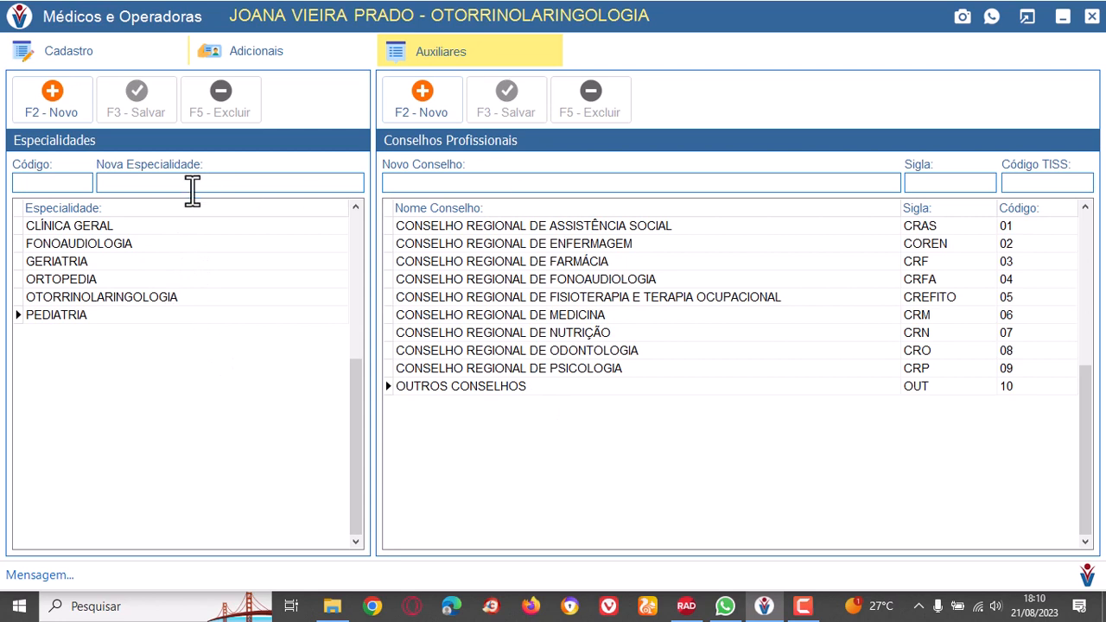
Examine the registered professional councils with their acronyms and TISS codes, from nursing to psychology, ending on CONSELHO REGIONAL DE ODONTOLOGIA.
{"action": "left_click", "coordinate": [671, 264]}
{"action": "left_click", "coordinate": [708, 298]}
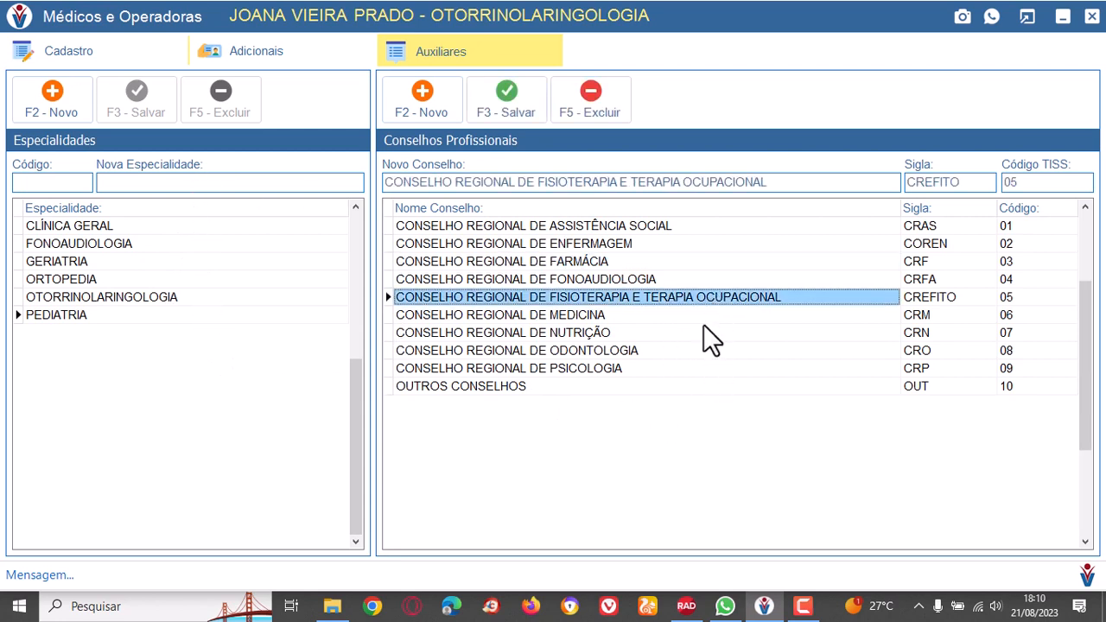
{"action": "left_click", "coordinate": [703, 328]}
{"action": "left_click", "coordinate": [702, 352]}
{"action": "left_click", "coordinate": [690, 370]}
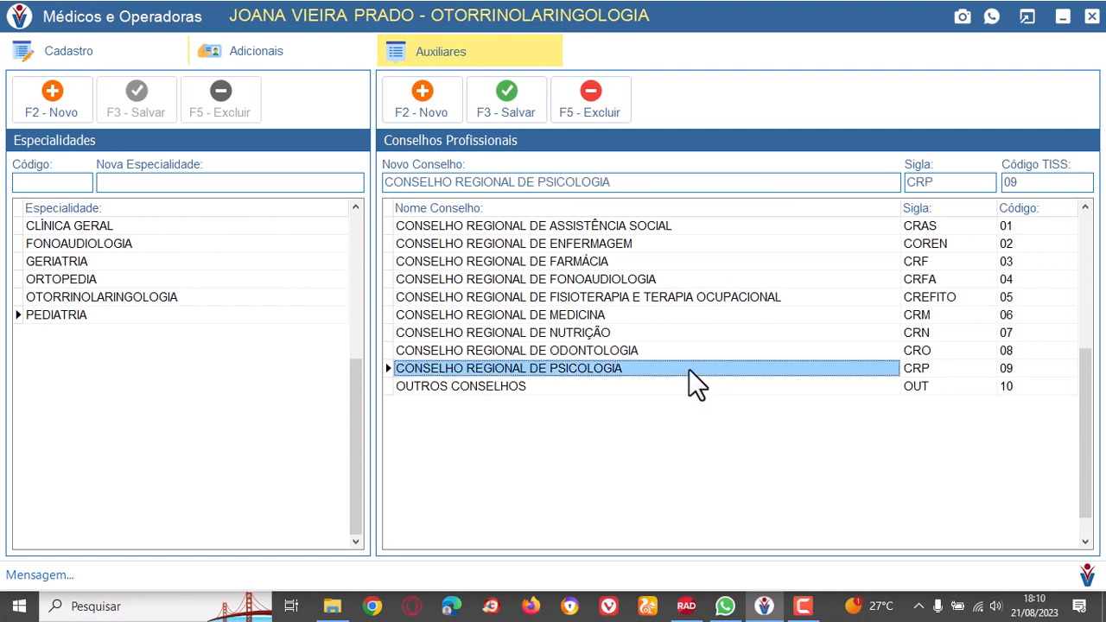
{"action": "left_click", "coordinate": [673, 279]}
{"action": "left_click", "coordinate": [671, 246]}
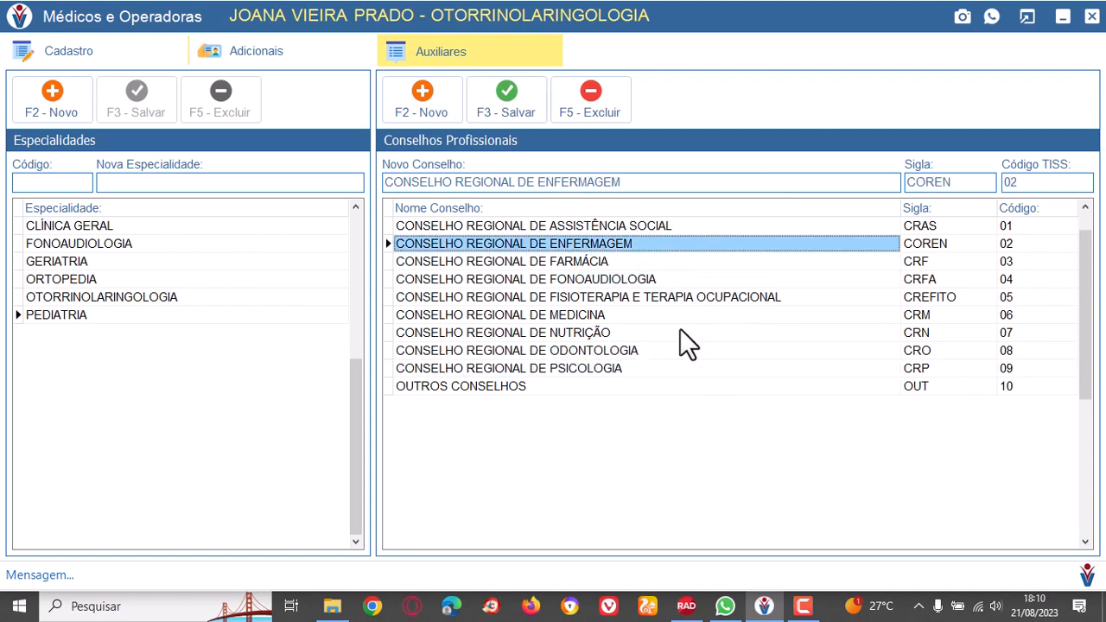
{"action": "left_click", "coordinate": [679, 333]}
{"action": "left_click", "coordinate": [647, 354]}
Examine the registered specialties, including CLÍNICA GERAL, FONOAUDIOLOGIA, ORTOPEDIA and PEDIATRIA, ending on the name of GERIATRIA.
{"action": "left_click", "coordinate": [86, 276]}
{"action": "left_click", "coordinate": [110, 228]}
{"action": "left_click", "coordinate": [112, 246]}
{"action": "left_click", "coordinate": [120, 262]}
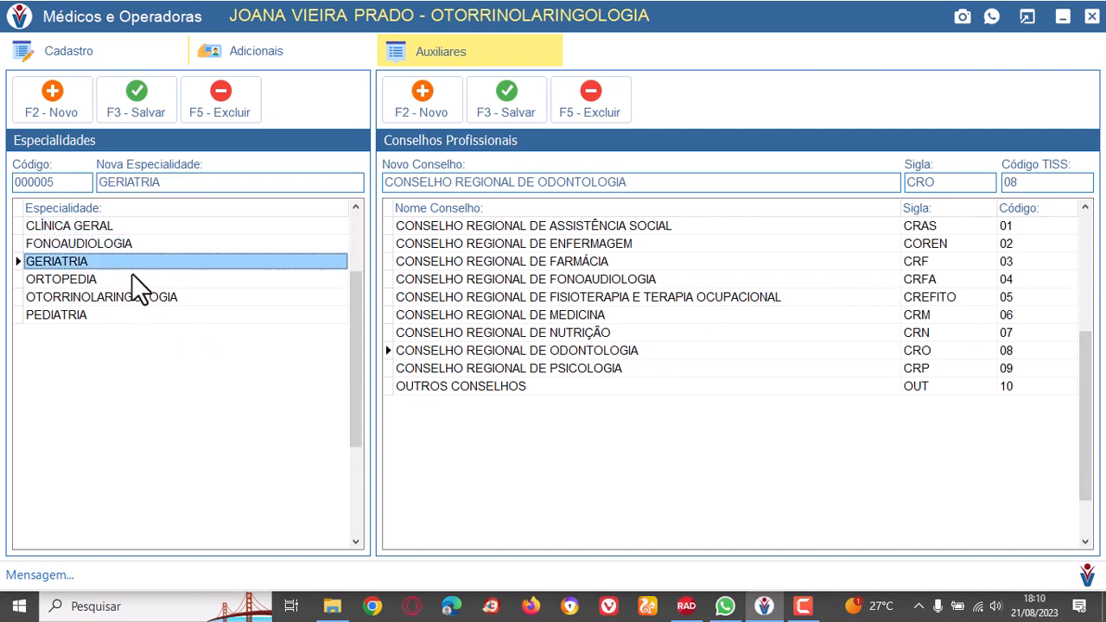
{"action": "left_click", "coordinate": [142, 281]}
{"action": "left_click", "coordinate": [152, 316]}
{"action": "left_click", "coordinate": [144, 282]}
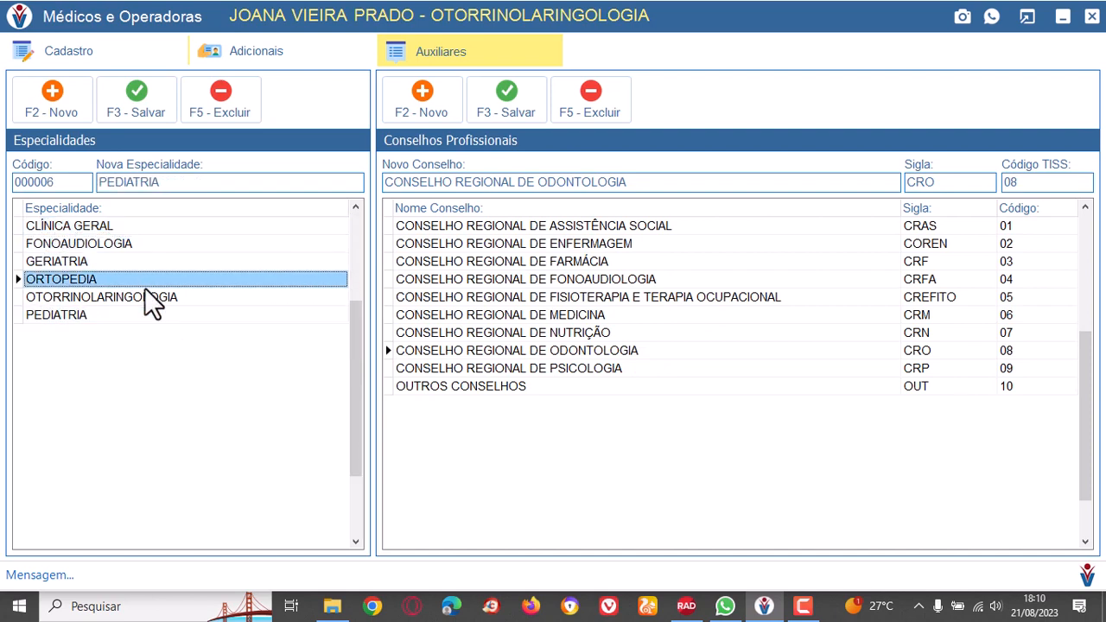
{"action": "left_click", "coordinate": [145, 261]}
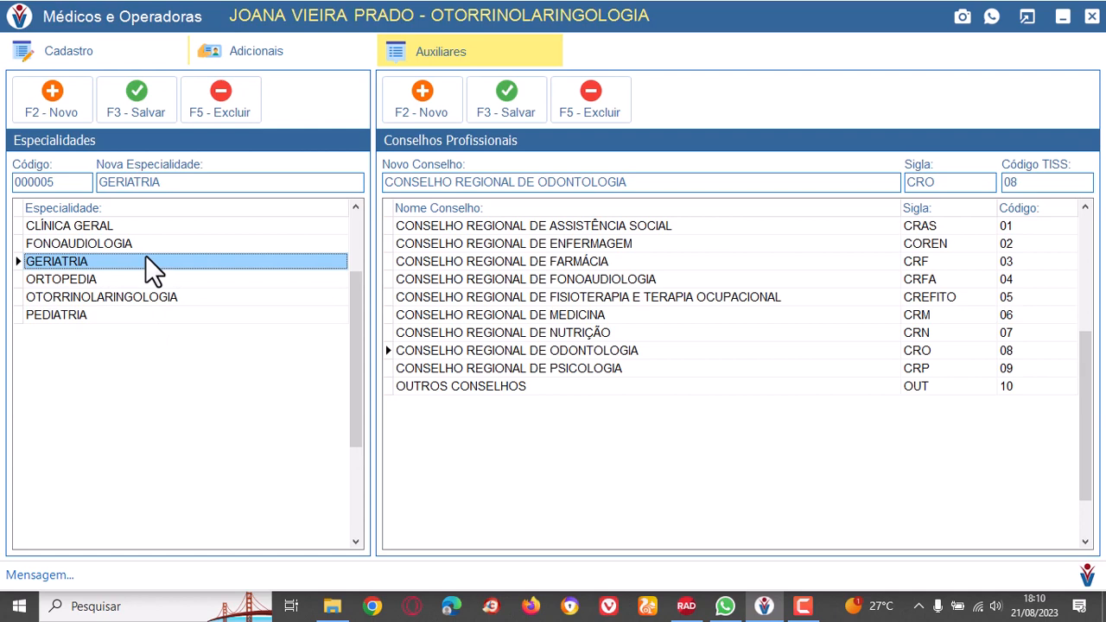
{"action": "double_click", "coordinate": [208, 183]}
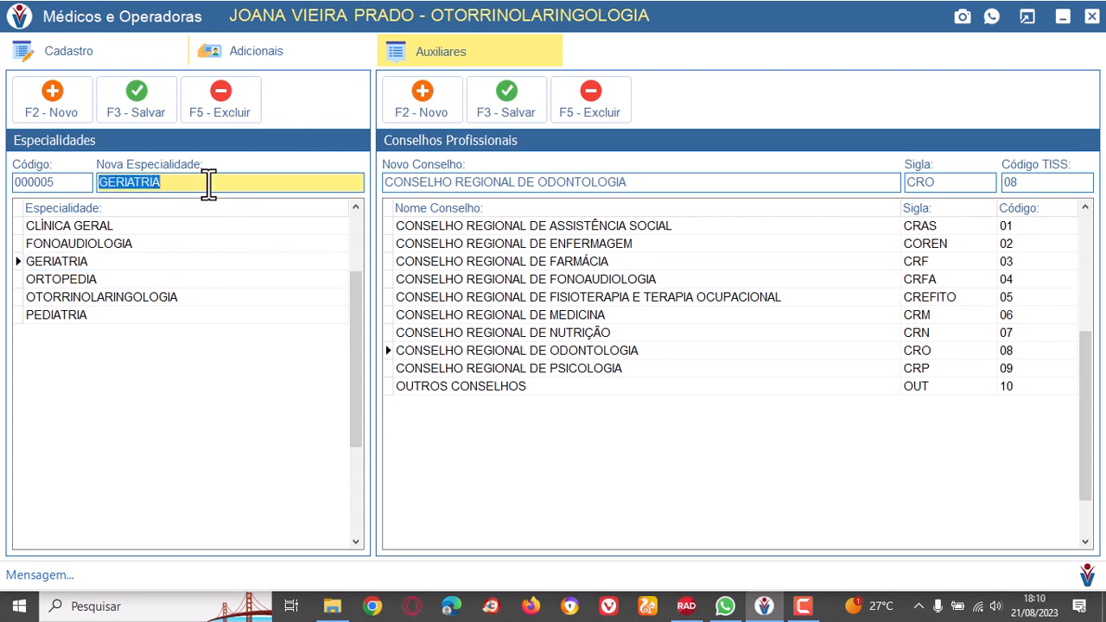
Register and save the new specialty GINECOLOGIA, and select it in the specialties list.
{"action": "left_click", "coordinate": [45, 95]}
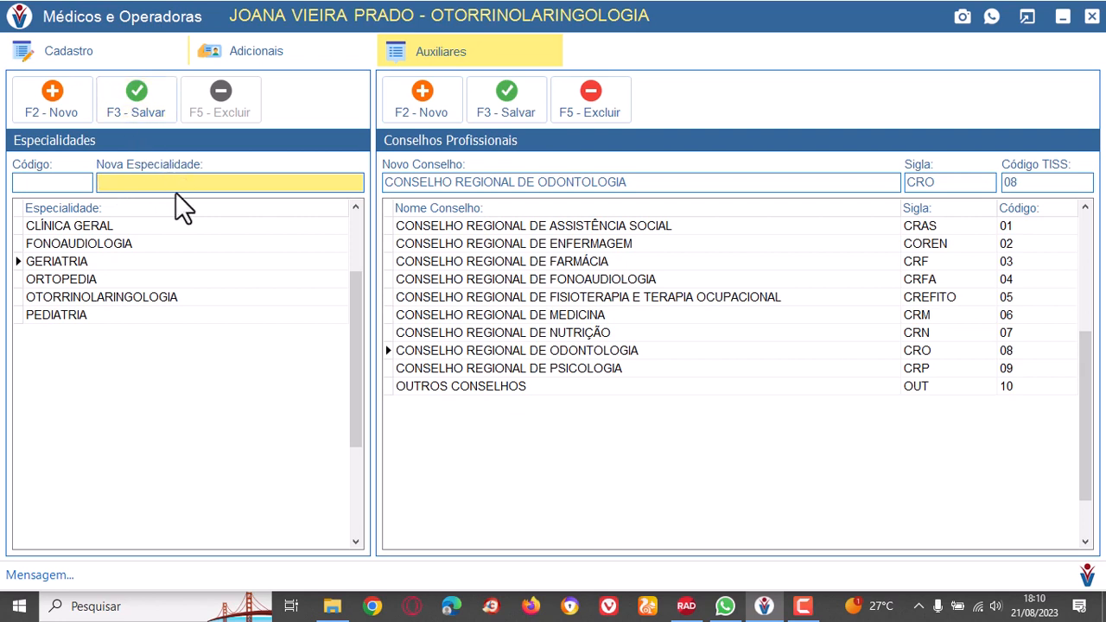
{"action": "type", "text": "GINECOLO"}
{"action": "left_click", "coordinate": [128, 93]}
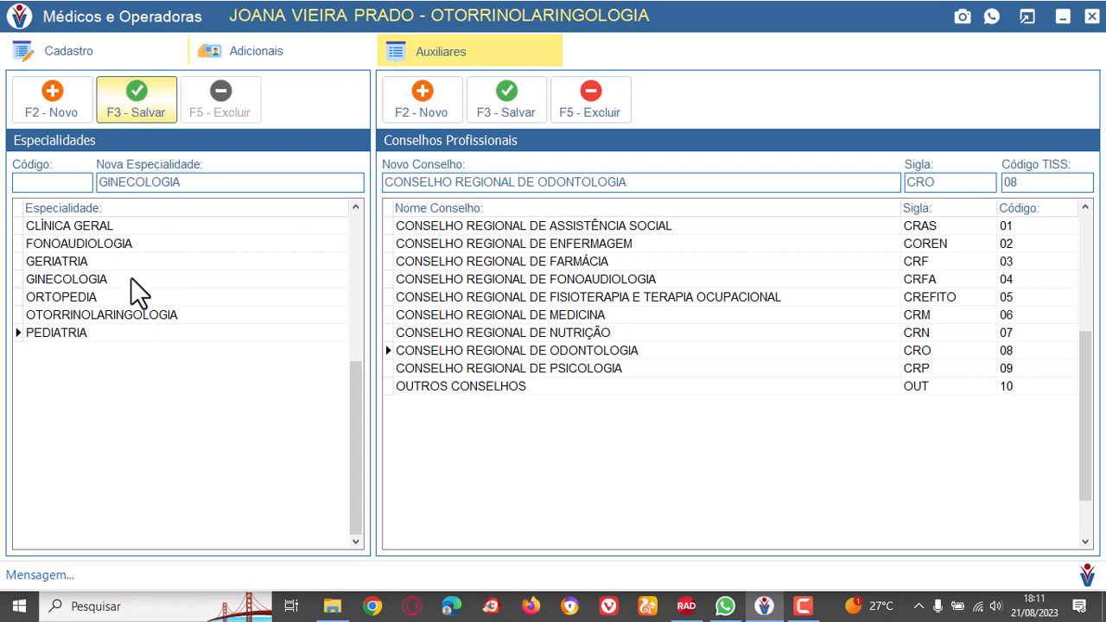
{"action": "left_click", "coordinate": [128, 281]}
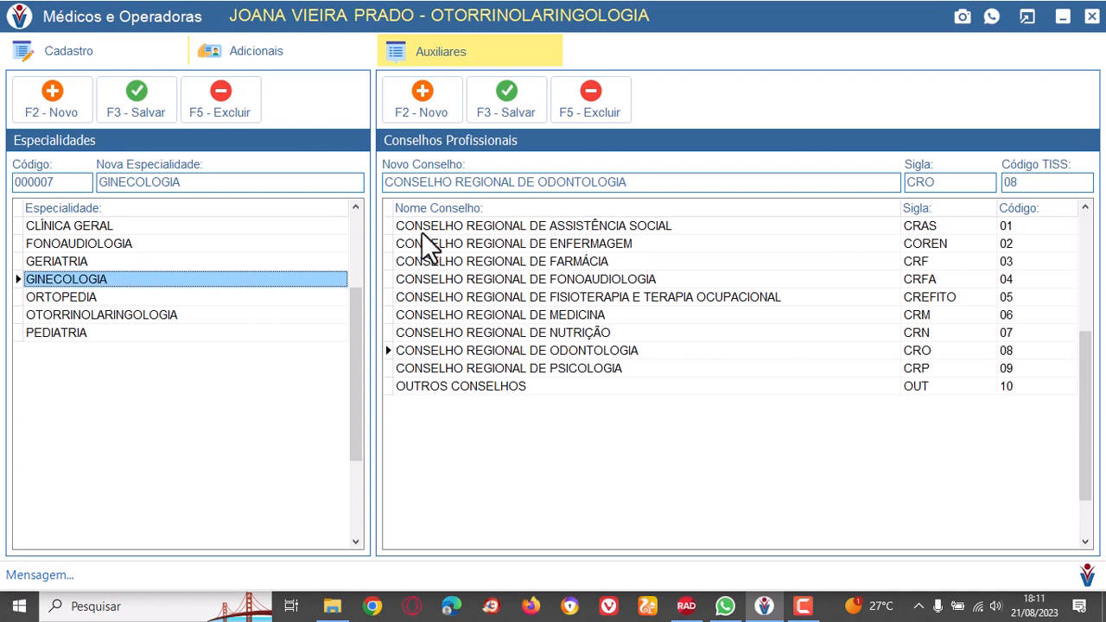
Review the doctor's main registration, the additional plan and schedule data, and the auxiliary registers, ending on the main registration.
{"action": "left_click", "coordinate": [82, 52]}
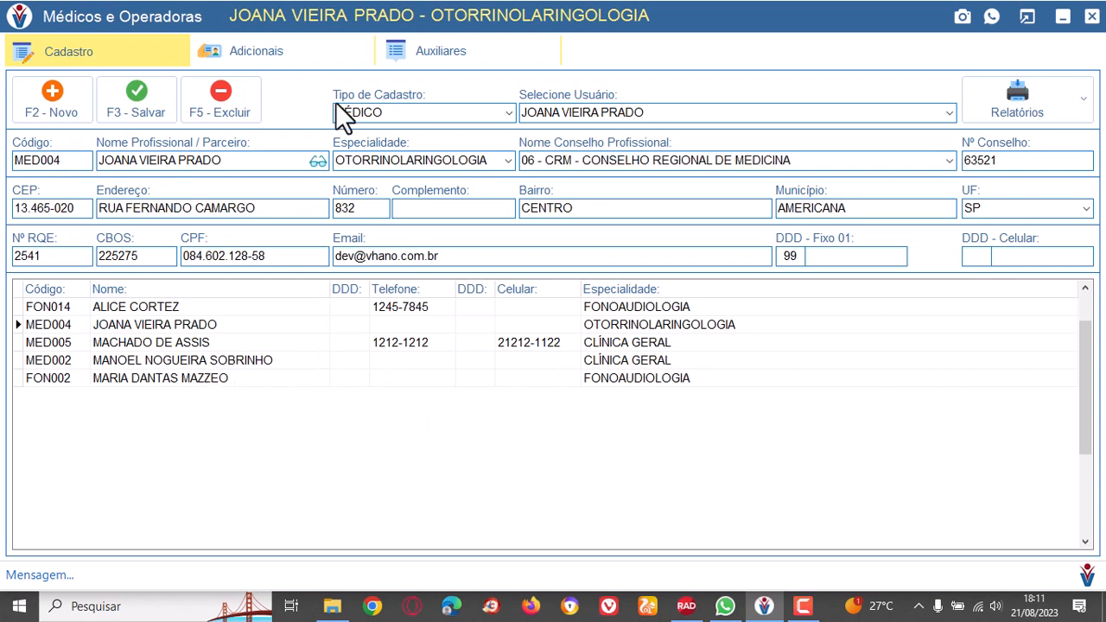
{"action": "left_click", "coordinate": [265, 55]}
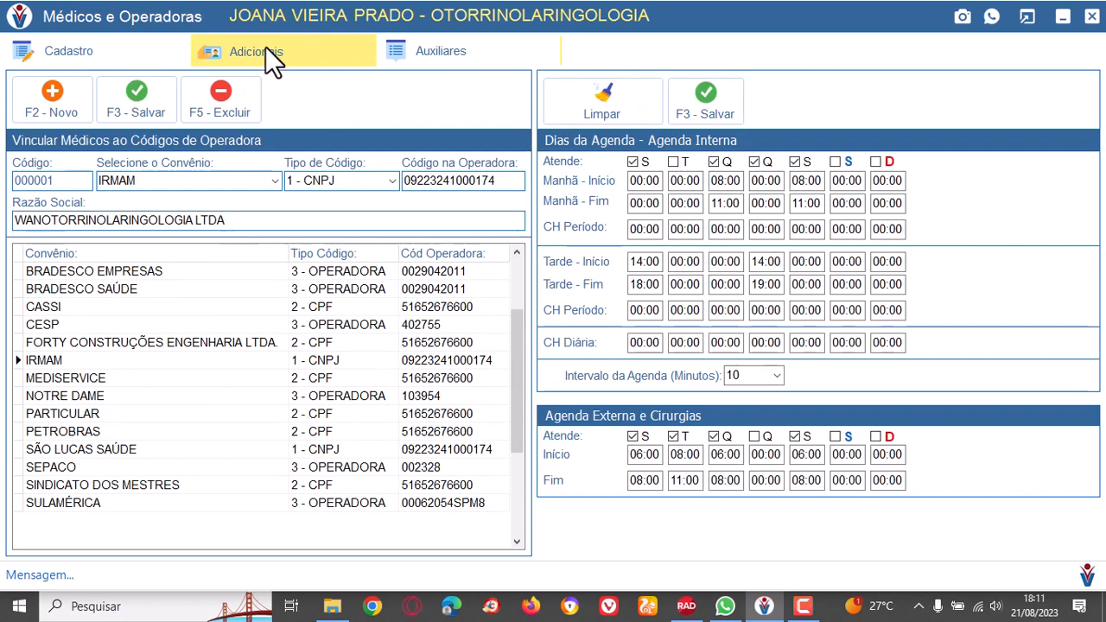
{"action": "left_click", "coordinate": [454, 54]}
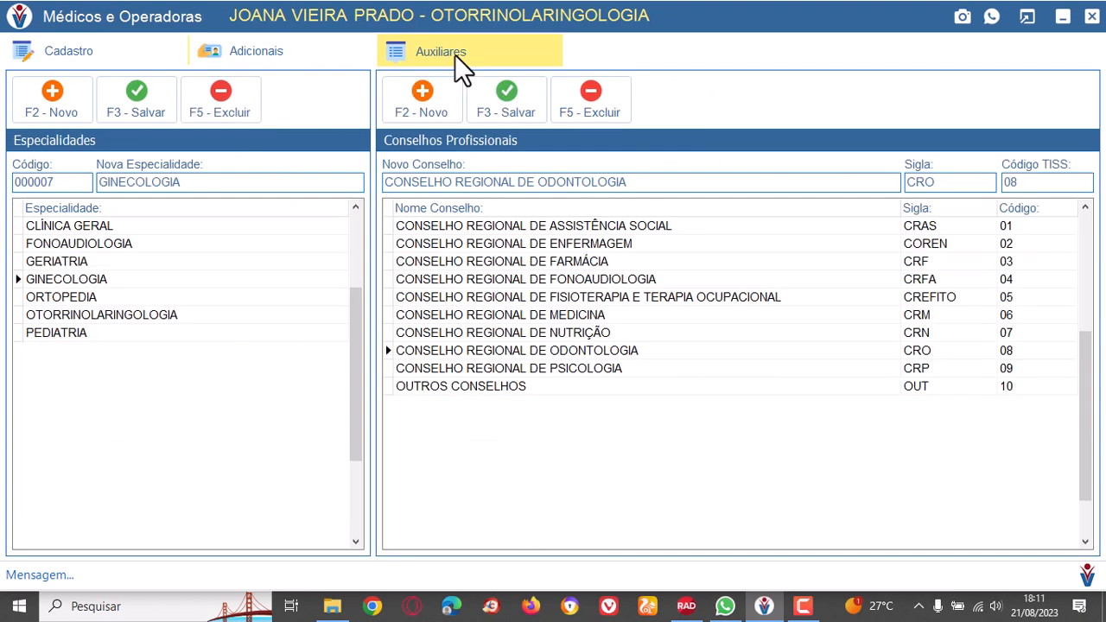
{"action": "left_click", "coordinate": [257, 61]}
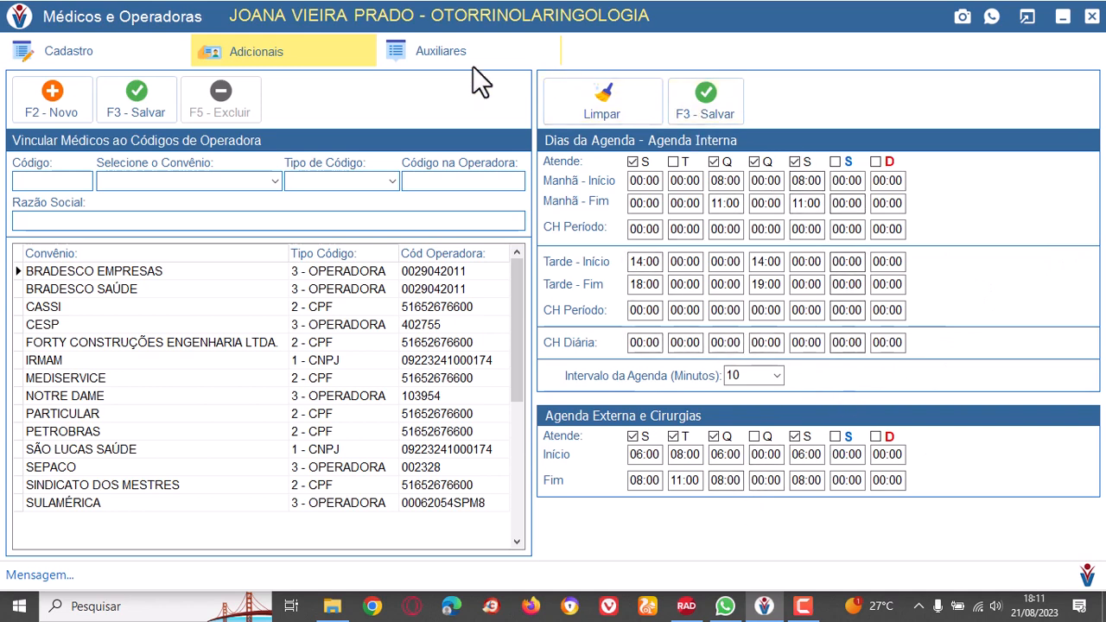
{"action": "left_click", "coordinate": [447, 51]}
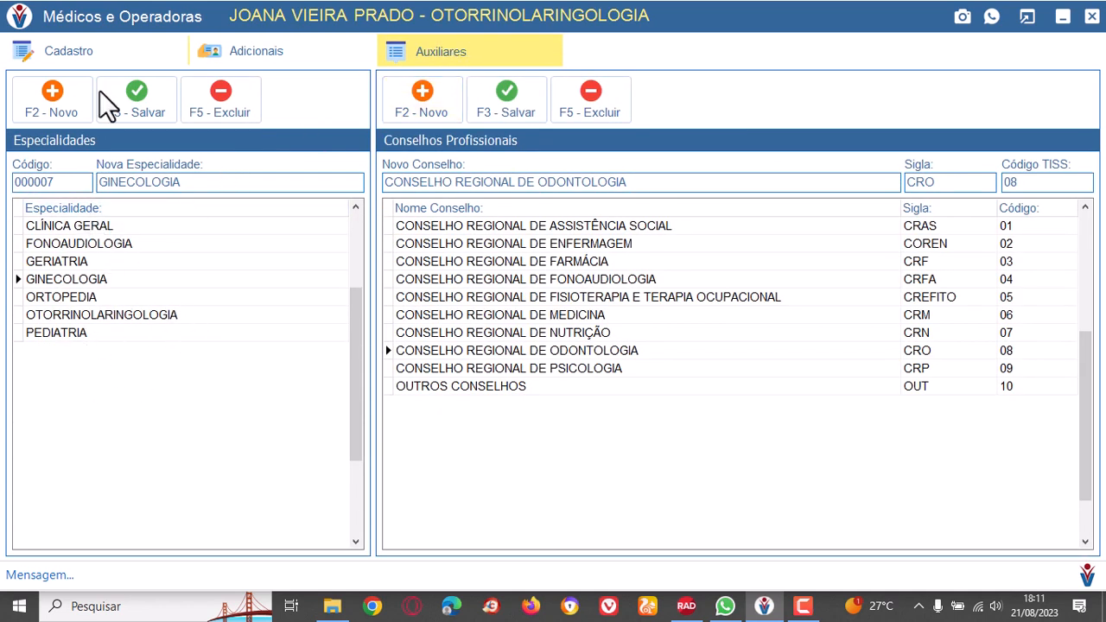
{"action": "left_click", "coordinate": [80, 45]}
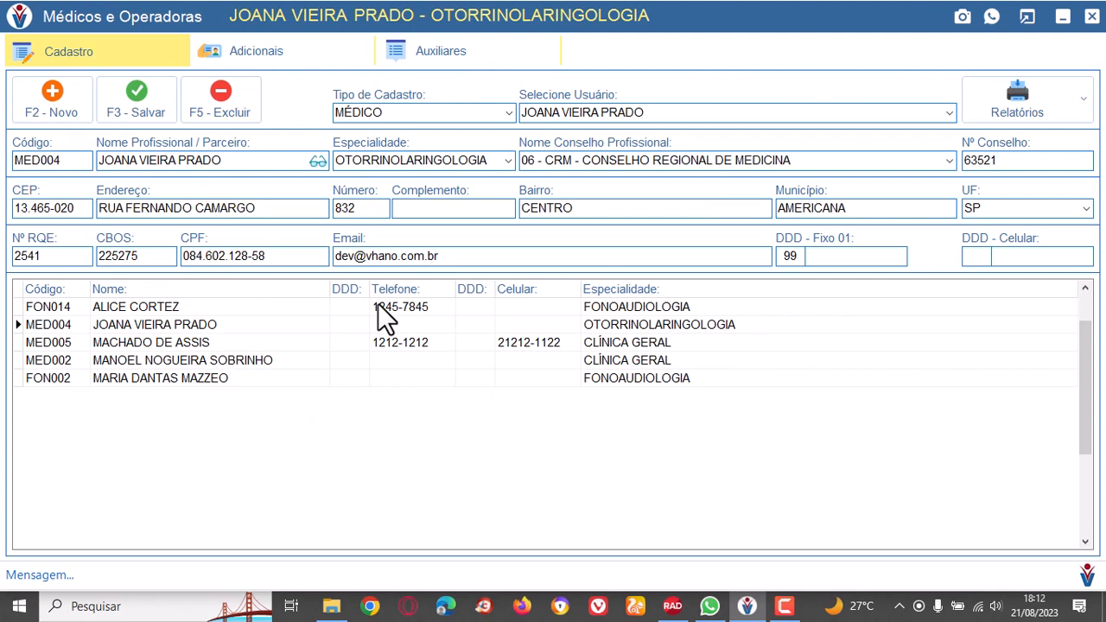
Close the doctors register, open the health plans register and browse its records from BRADESCO EMPRESAS to NOTRE DAME and back.
{"action": "left_click", "coordinate": [1093, 19]}
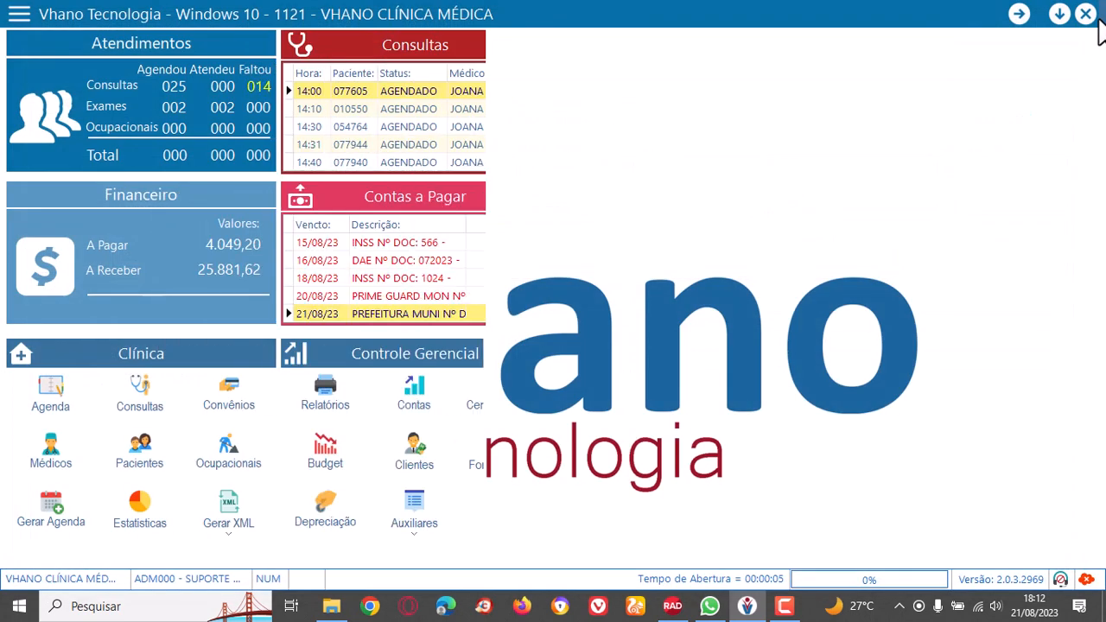
{"action": "left_click", "coordinate": [227, 403]}
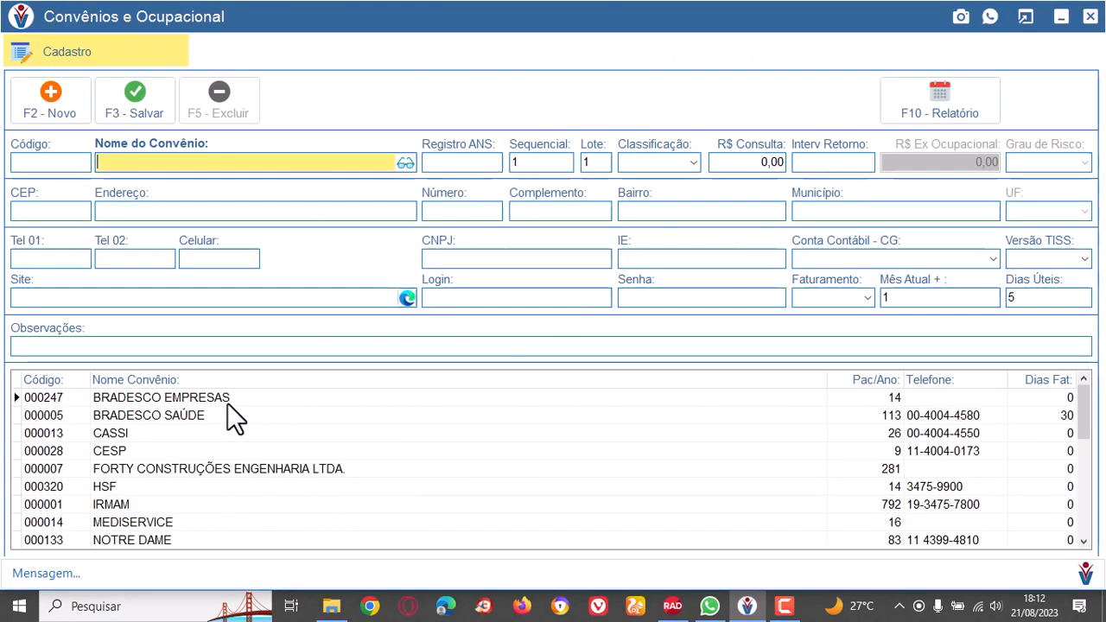
{"action": "left_click", "coordinate": [229, 398]}
{"action": "left_click", "coordinate": [231, 413]}
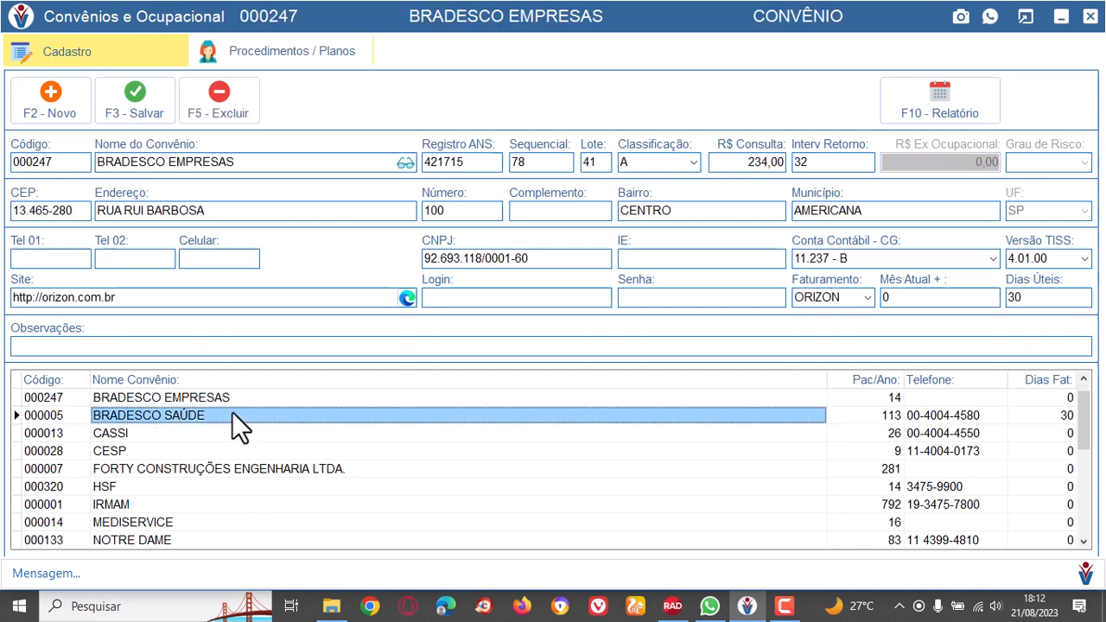
{"action": "left_click", "coordinate": [232, 433]}
{"action": "left_click", "coordinate": [233, 451]}
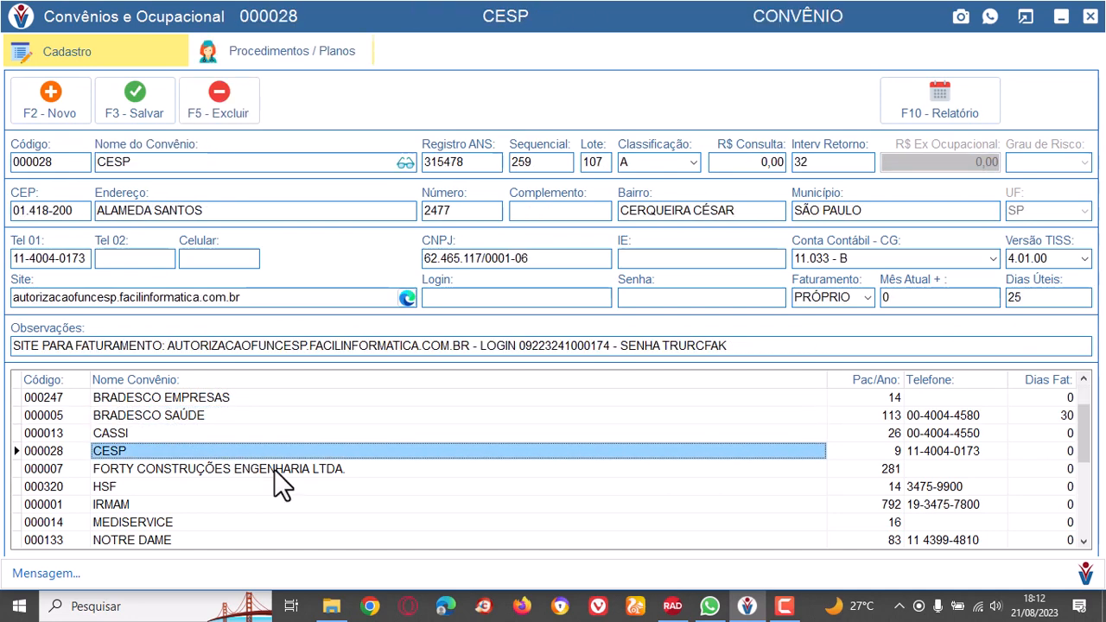
{"action": "left_click", "coordinate": [273, 471]}
{"action": "left_click", "coordinate": [269, 502]}
{"action": "left_click", "coordinate": [240, 525]}
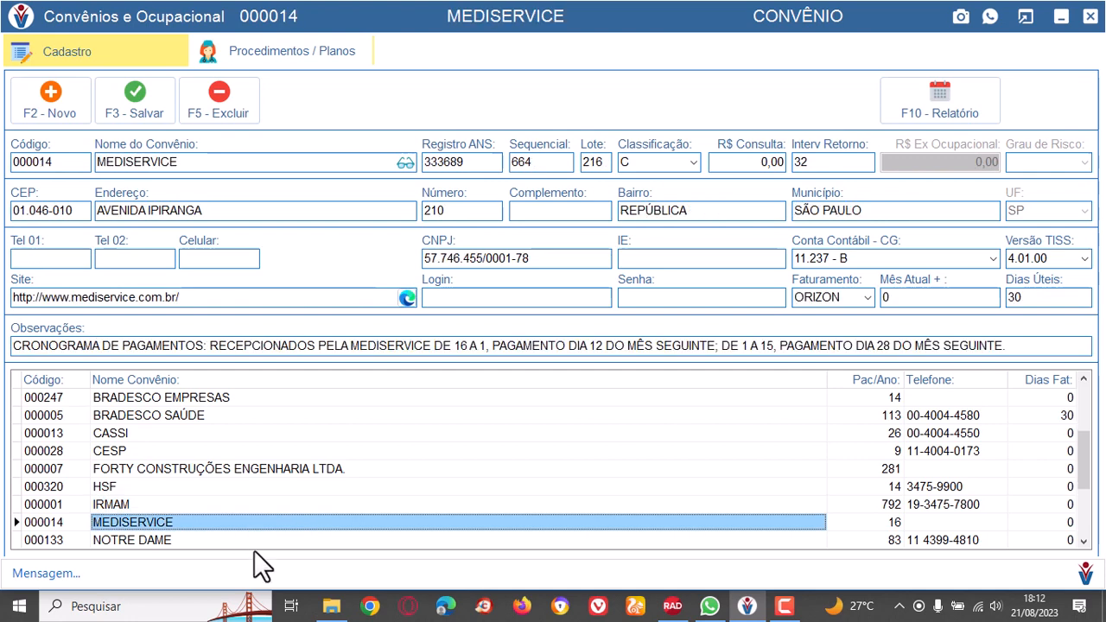
{"action": "left_click", "coordinate": [251, 540]}
{"action": "left_click", "coordinate": [240, 501]}
{"action": "left_click", "coordinate": [235, 450]}
{"action": "left_click", "coordinate": [238, 416]}
{"action": "left_click", "coordinate": [237, 397]}
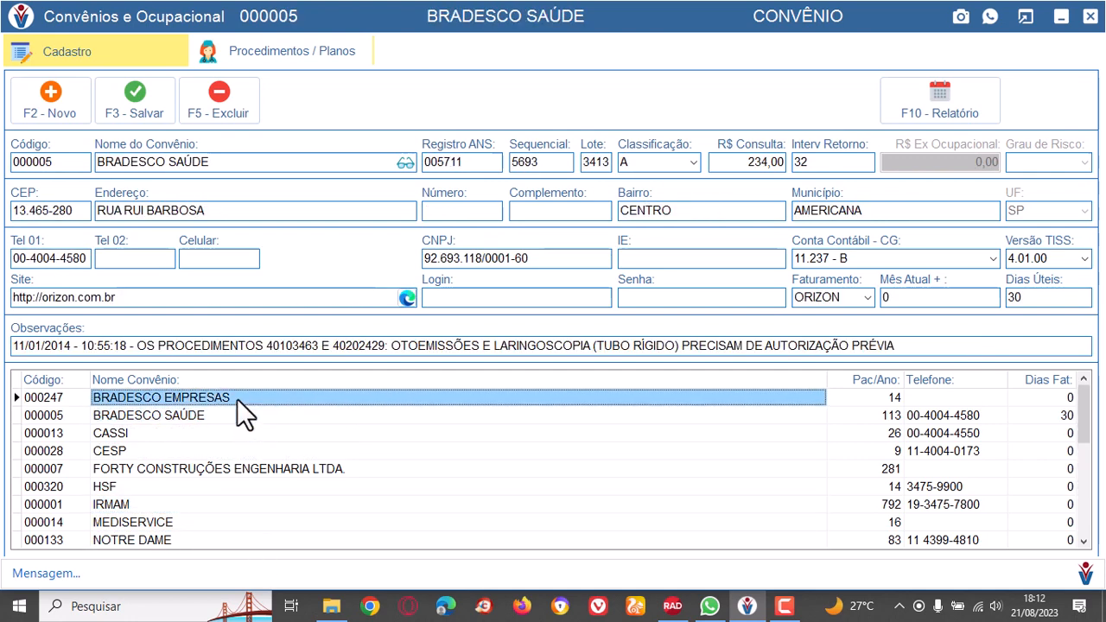
Examine the CASSI health plan record, checking its return interval and website.
{"action": "left_click", "coordinate": [258, 432]}
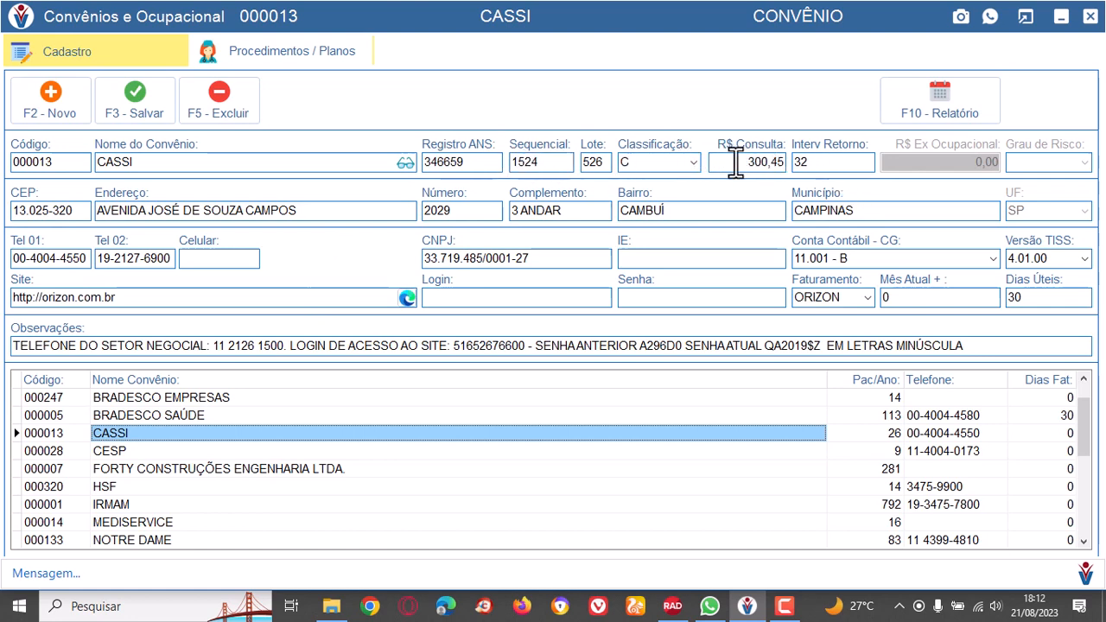
{"action": "left_click", "coordinate": [833, 161]}
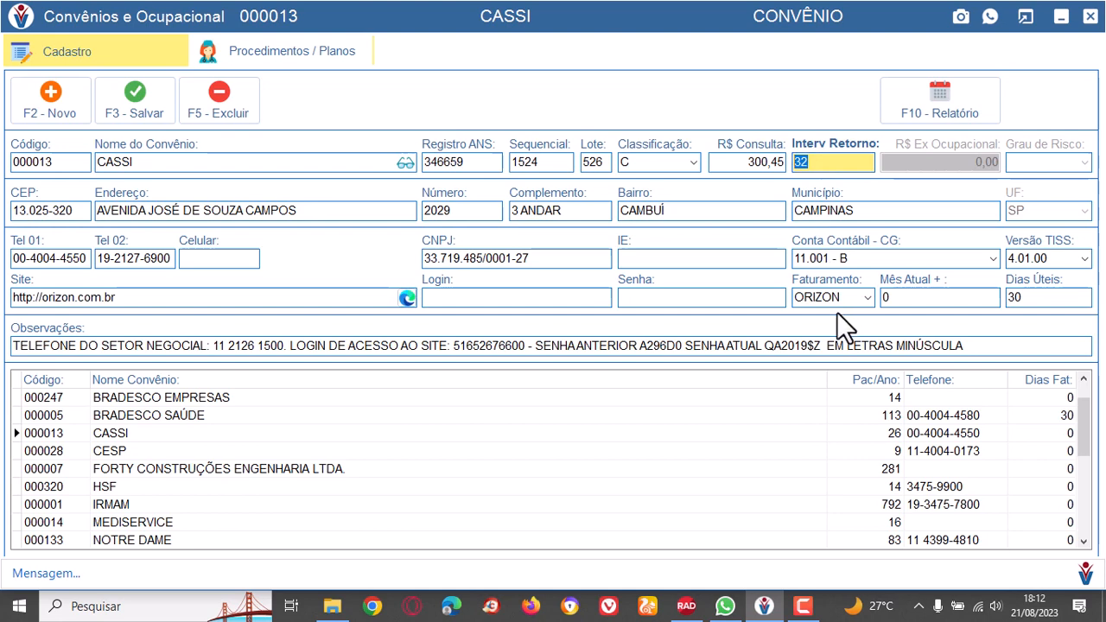
{"action": "left_click", "coordinate": [174, 293]}
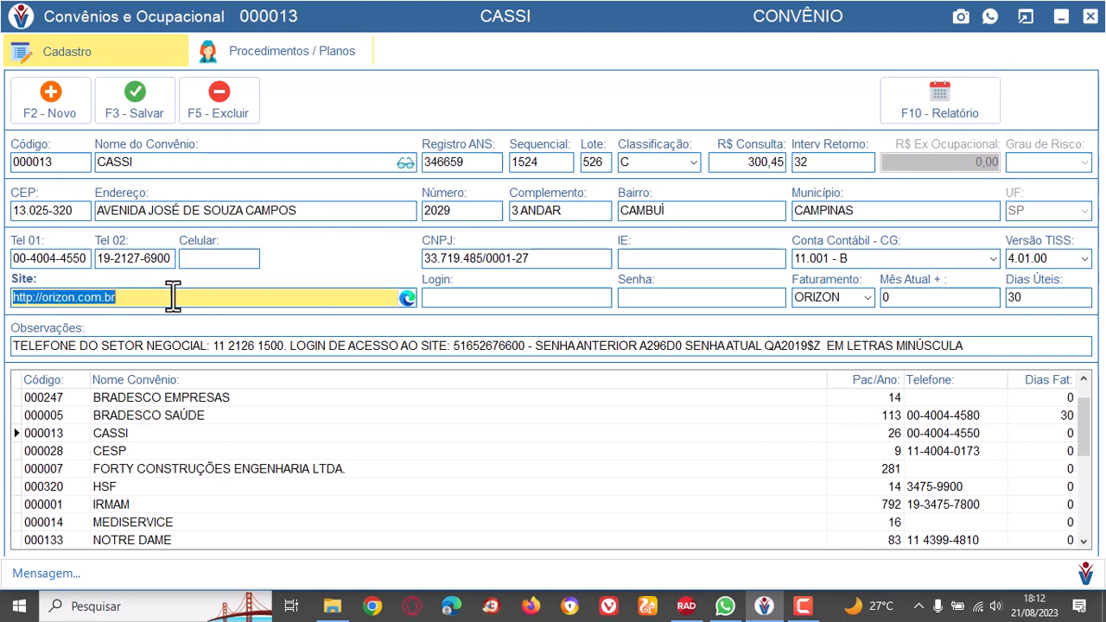
{"action": "left_click", "coordinate": [158, 435]}
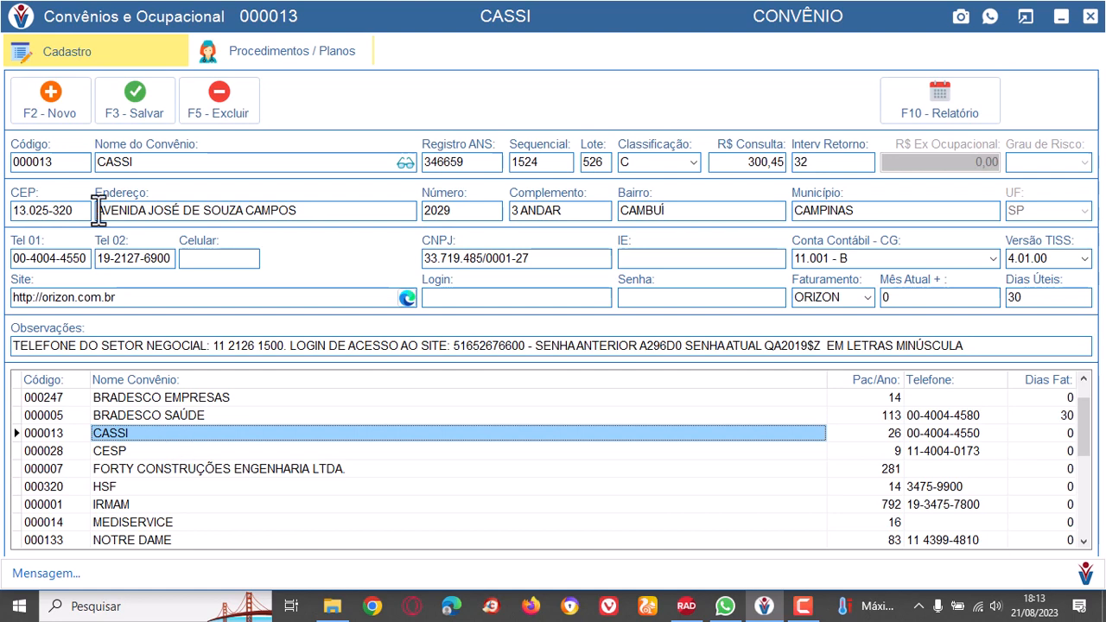
{"action": "left_click", "coordinate": [136, 296]}
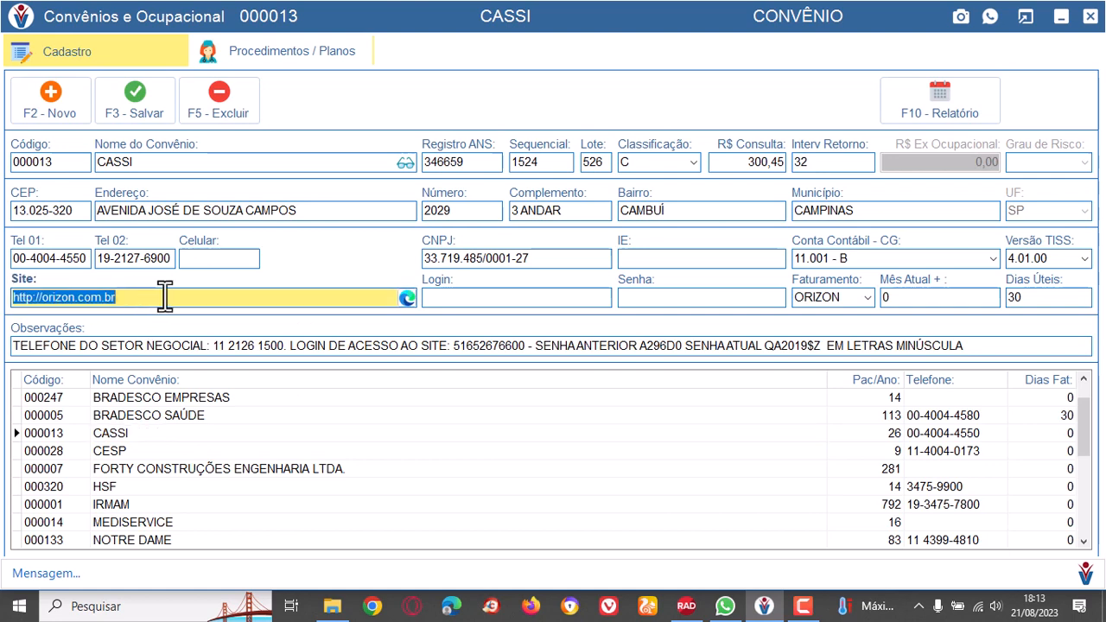
Compare the websites registered for BRADESCO EMPRESAS, BRADESCO SAÚDE, CASSI and CESP, ending on CESP's website field.
{"action": "left_click", "coordinate": [208, 401]}
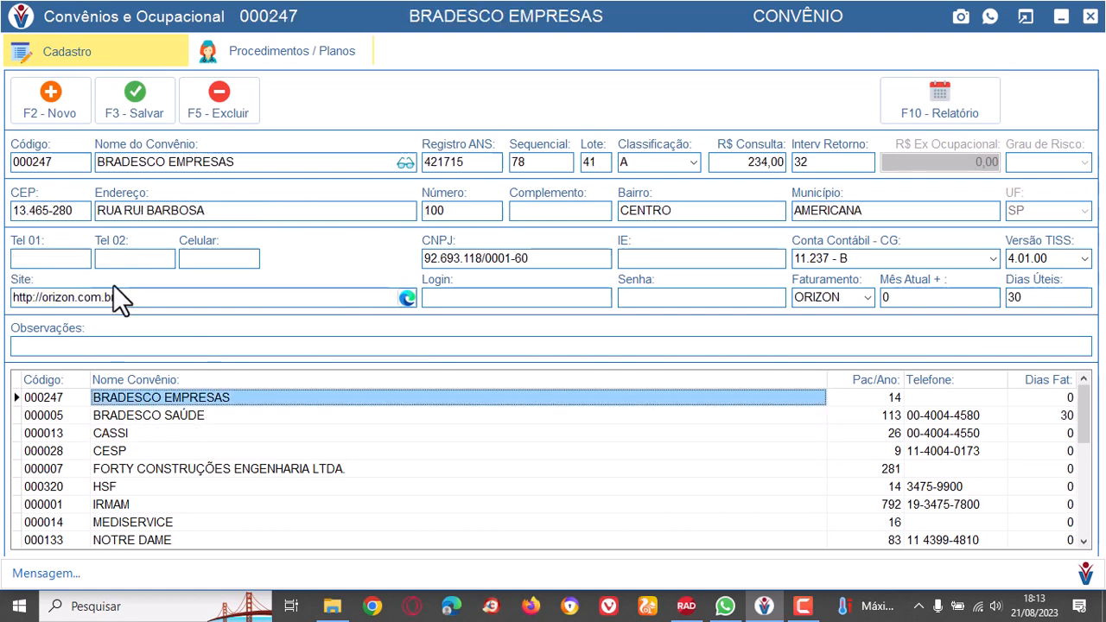
{"action": "left_click", "coordinate": [196, 418]}
{"action": "left_click", "coordinate": [145, 436]}
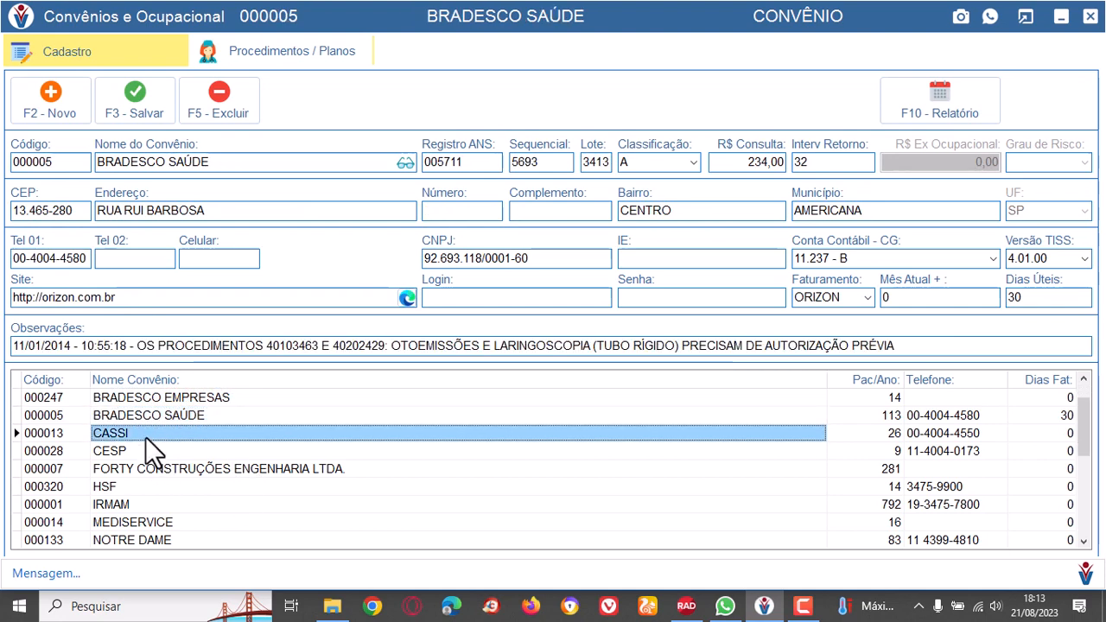
{"action": "left_click", "coordinate": [138, 451]}
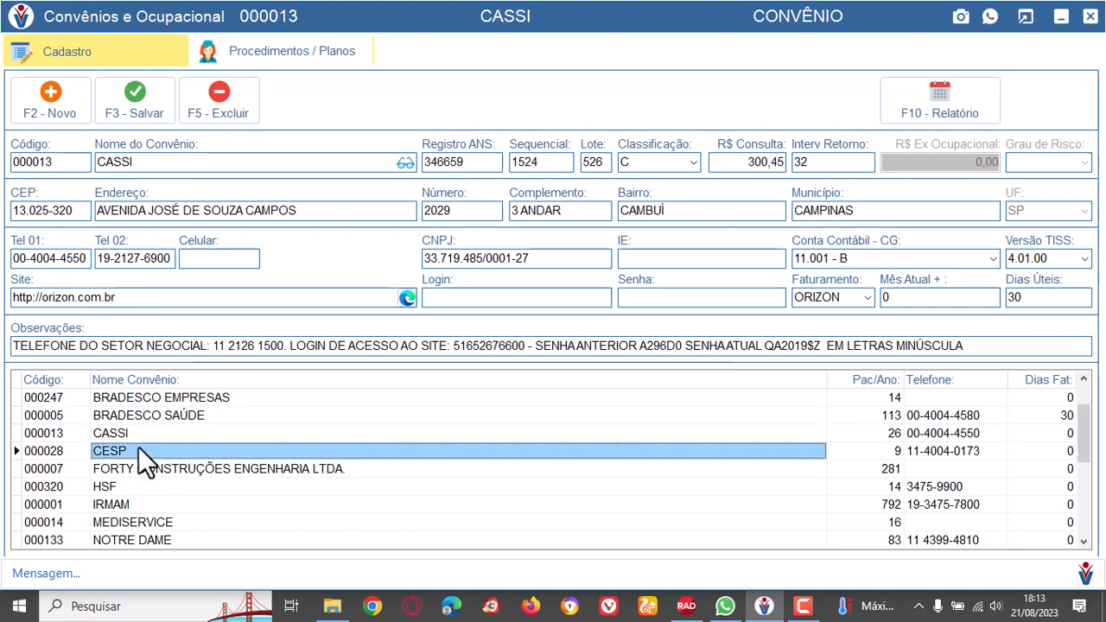
{"action": "left_click", "coordinate": [279, 297]}
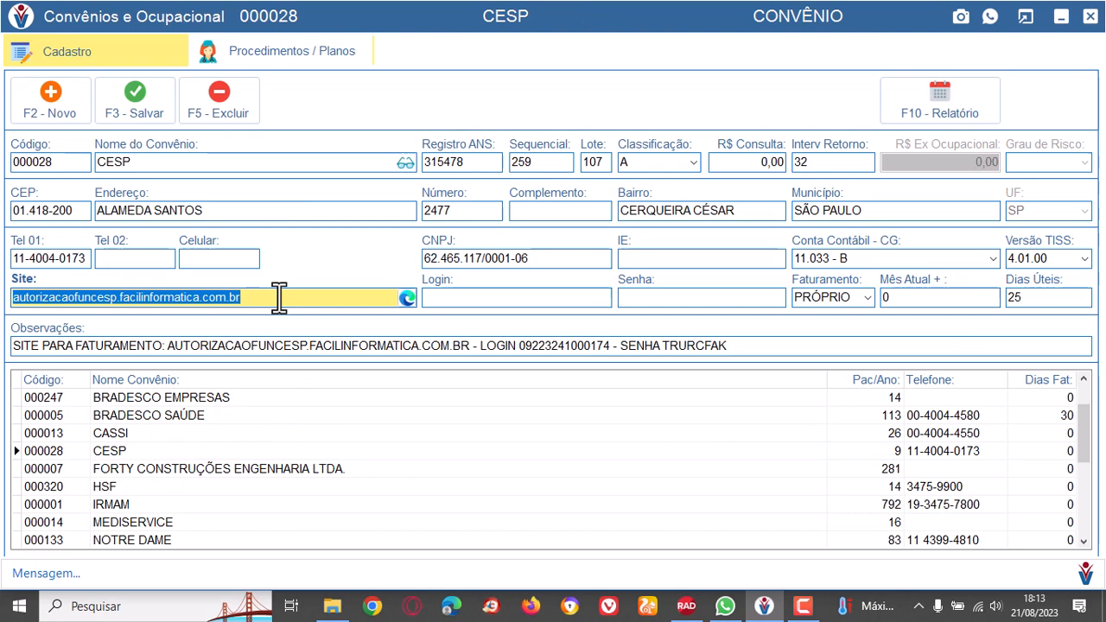
Check the HSF, IRMAM and MEDISERVICE records, ending on MEDISERVICE's website and login fields.
{"action": "left_click", "coordinate": [118, 485]}
{"action": "left_click", "coordinate": [132, 501]}
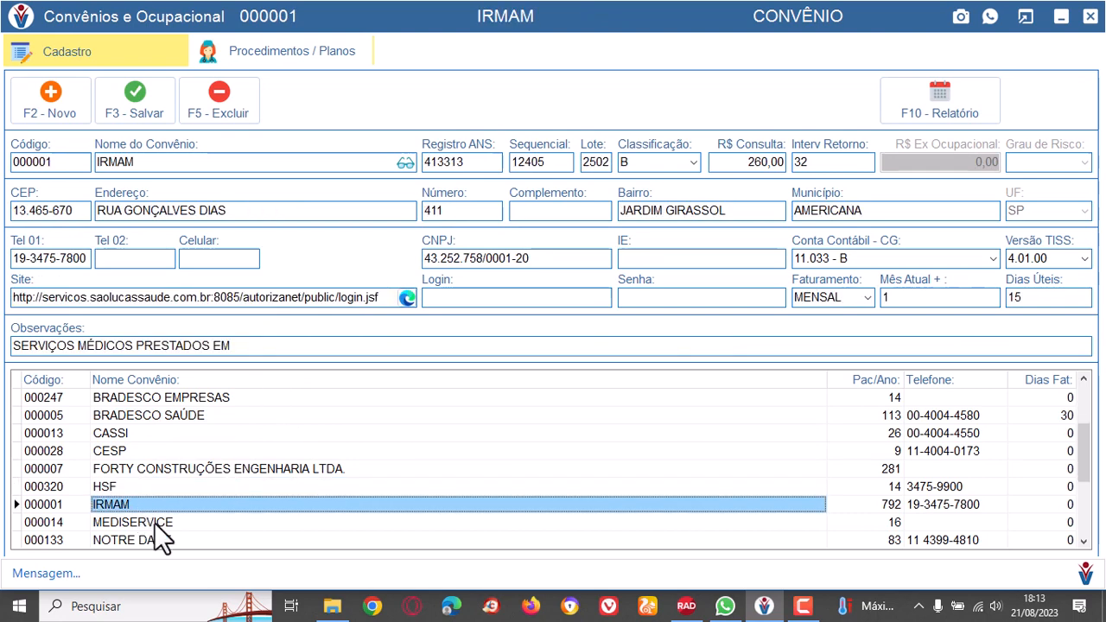
{"action": "left_click", "coordinate": [154, 522]}
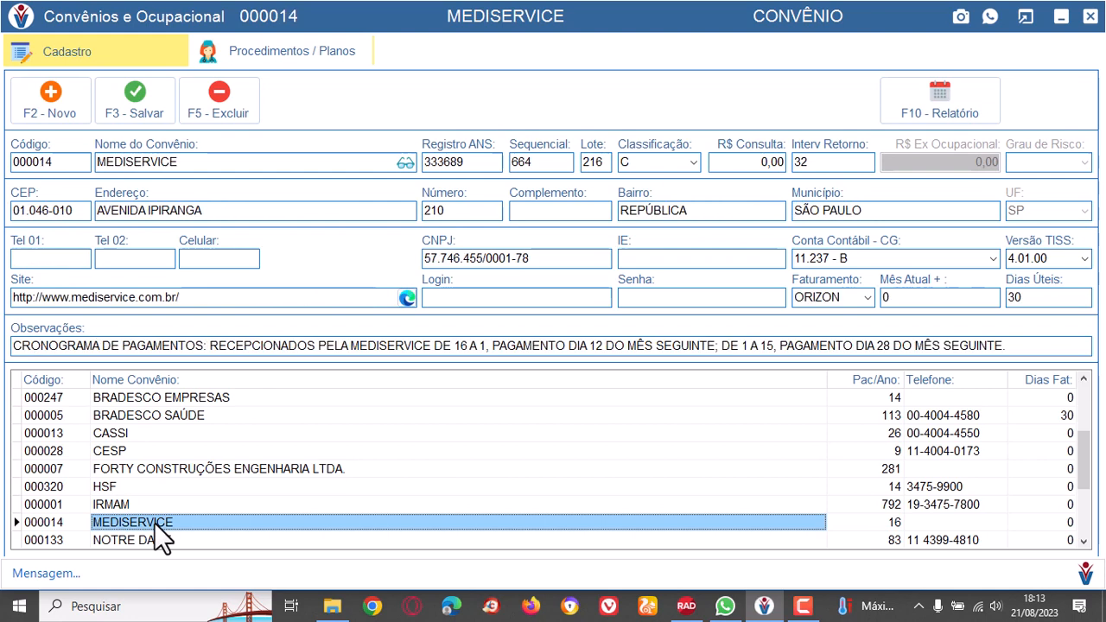
{"action": "left_click", "coordinate": [231, 300]}
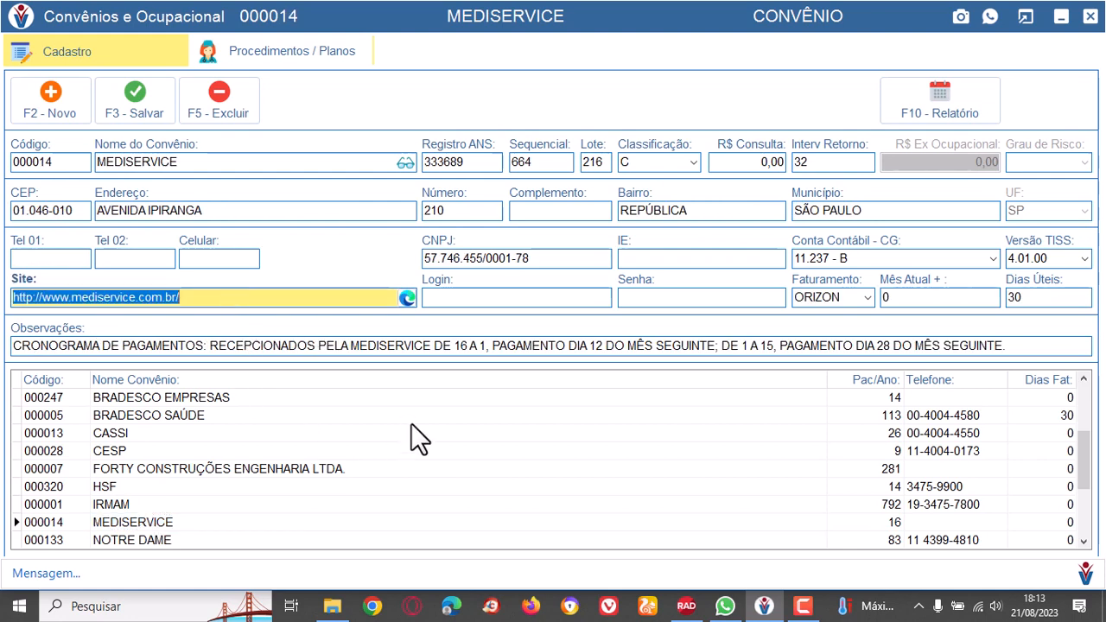
{"action": "left_click", "coordinate": [567, 301]}
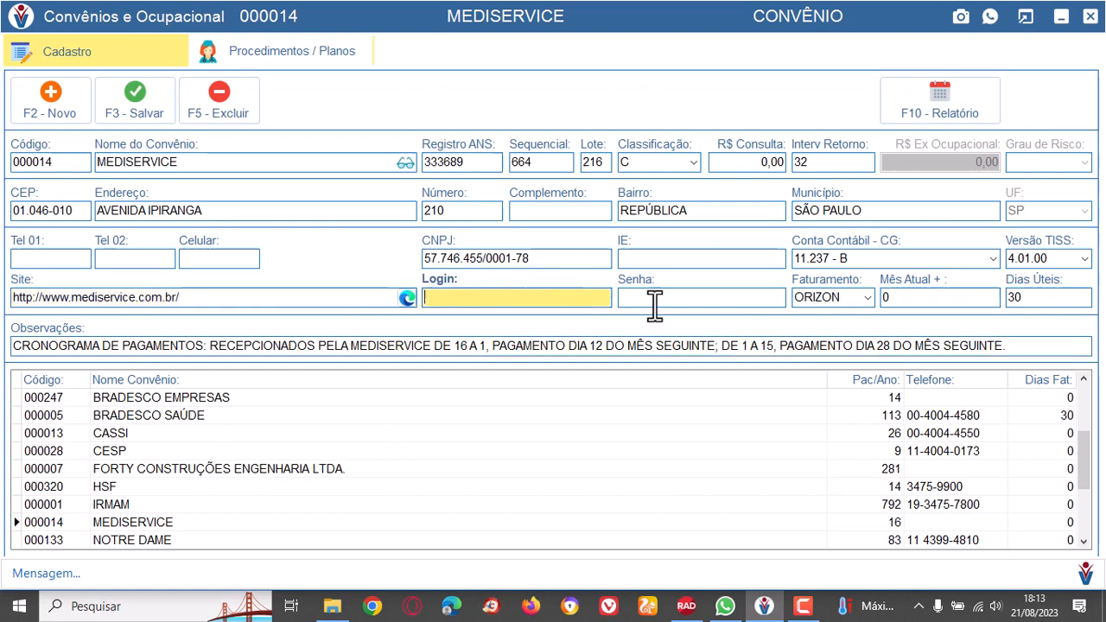
Examine the website, login and password fields of the MEDISERVICE health plan record.
{"action": "left_click", "coordinate": [660, 297]}
{"action": "left_click", "coordinate": [523, 297]}
{"action": "left_click", "coordinate": [656, 302]}
{"action": "left_click", "coordinate": [510, 297]}
{"action": "left_click", "coordinate": [666, 299]}
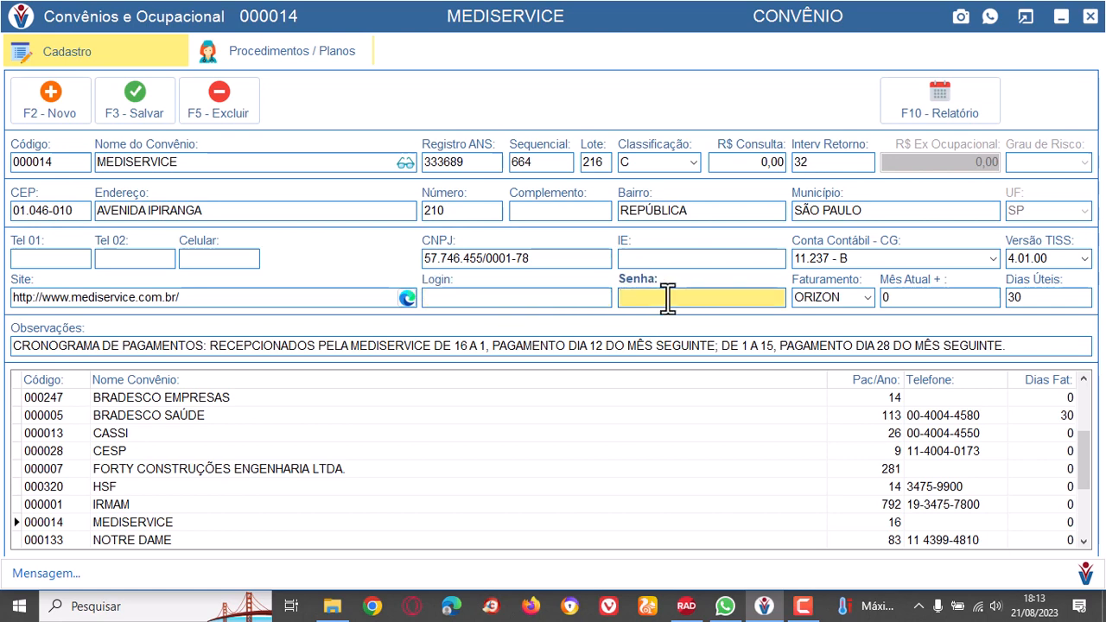
{"action": "left_click", "coordinate": [582, 298]}
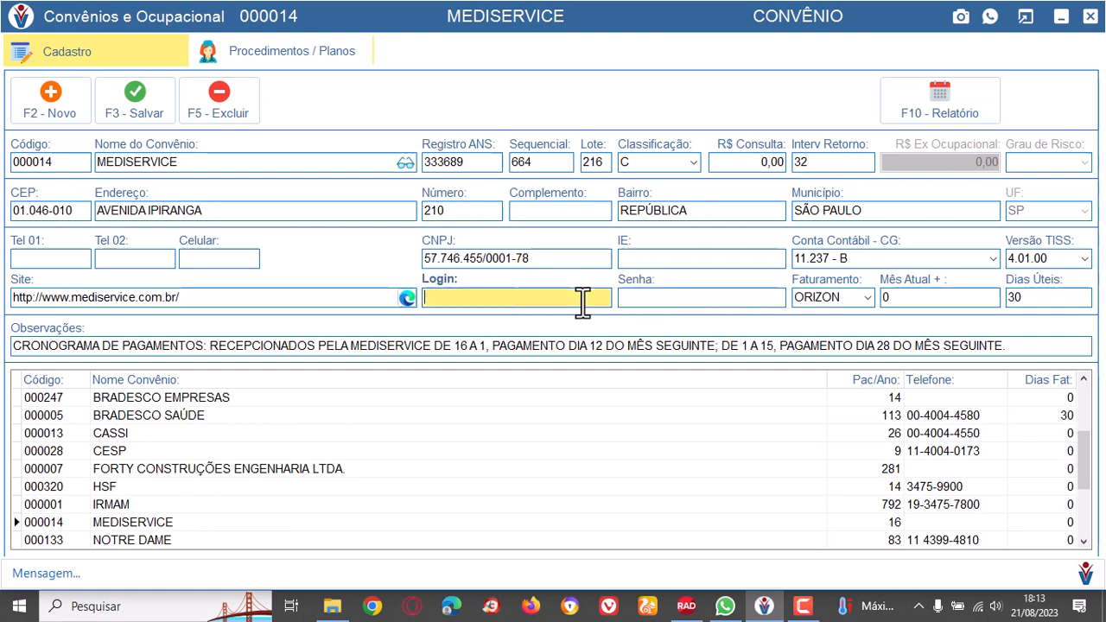
{"action": "left_click", "coordinate": [682, 299]}
{"action": "left_click", "coordinate": [237, 299]}
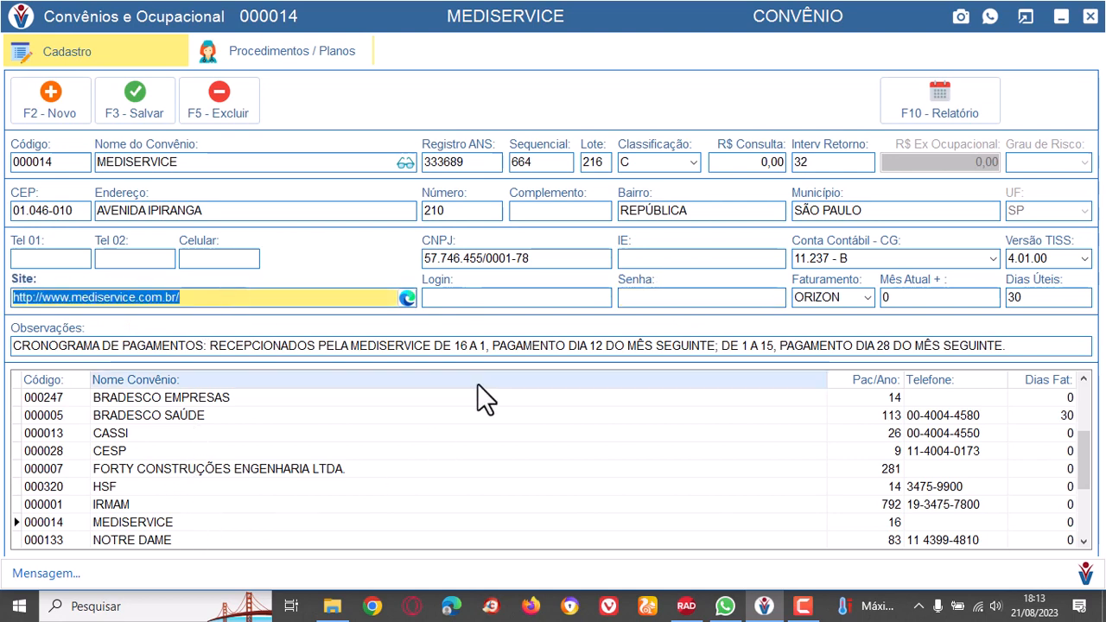
{"action": "left_click", "coordinate": [588, 299]}
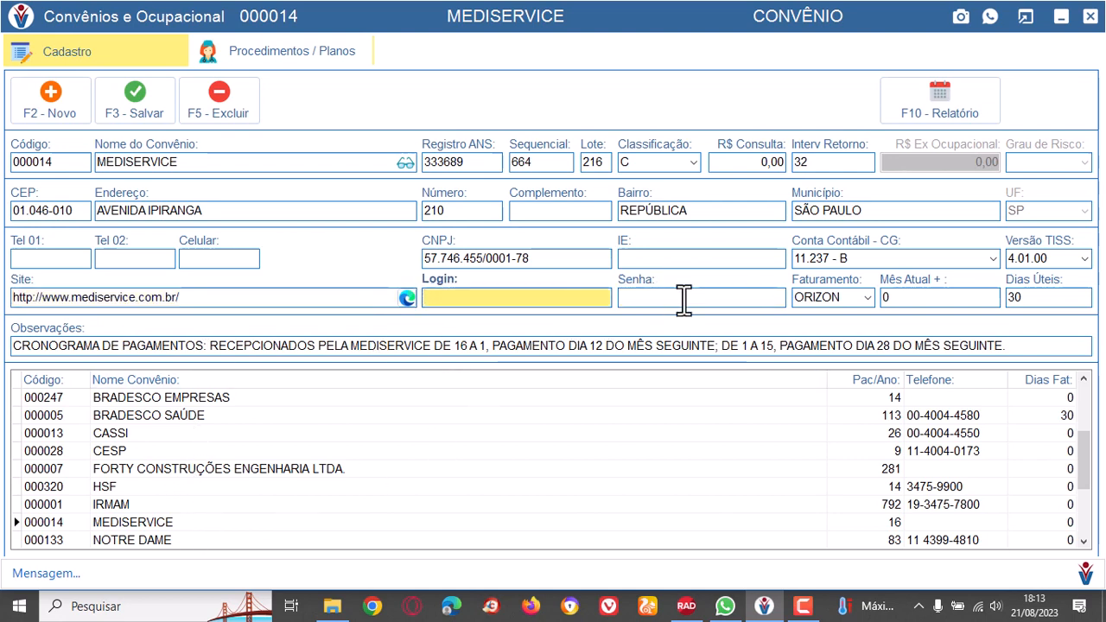
{"action": "left_click", "coordinate": [679, 299]}
{"action": "left_click", "coordinate": [594, 298]}
{"action": "left_click", "coordinate": [649, 301]}
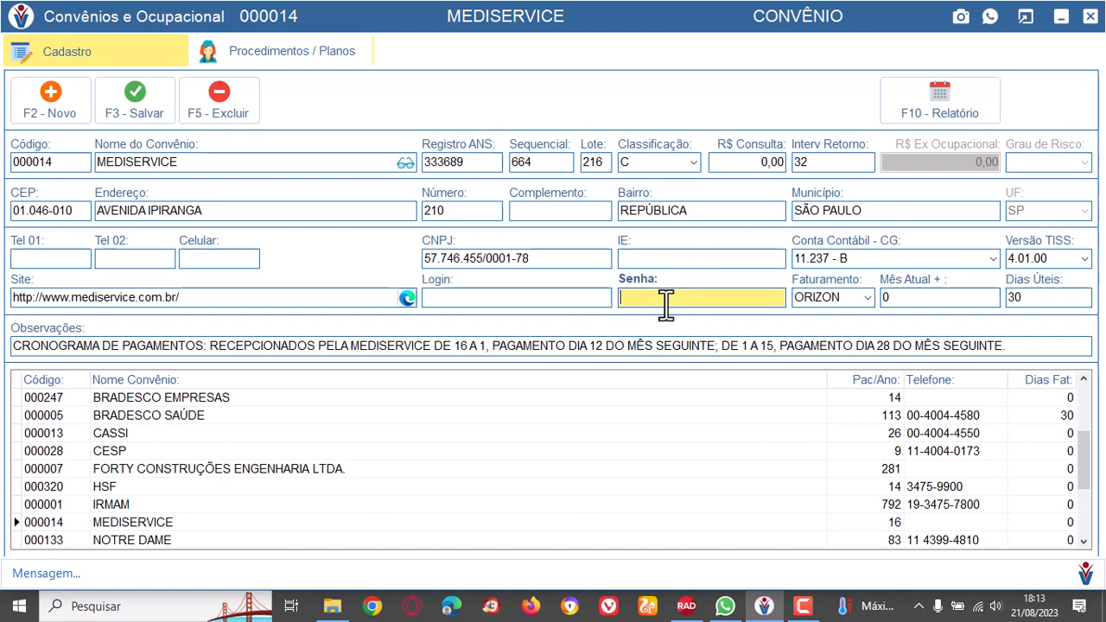
Open the HSF health plan's procedures and plans, and browse the original procedures of the OTORRINOLARINGOLOGIA specialty.
{"action": "left_click", "coordinate": [289, 488]}
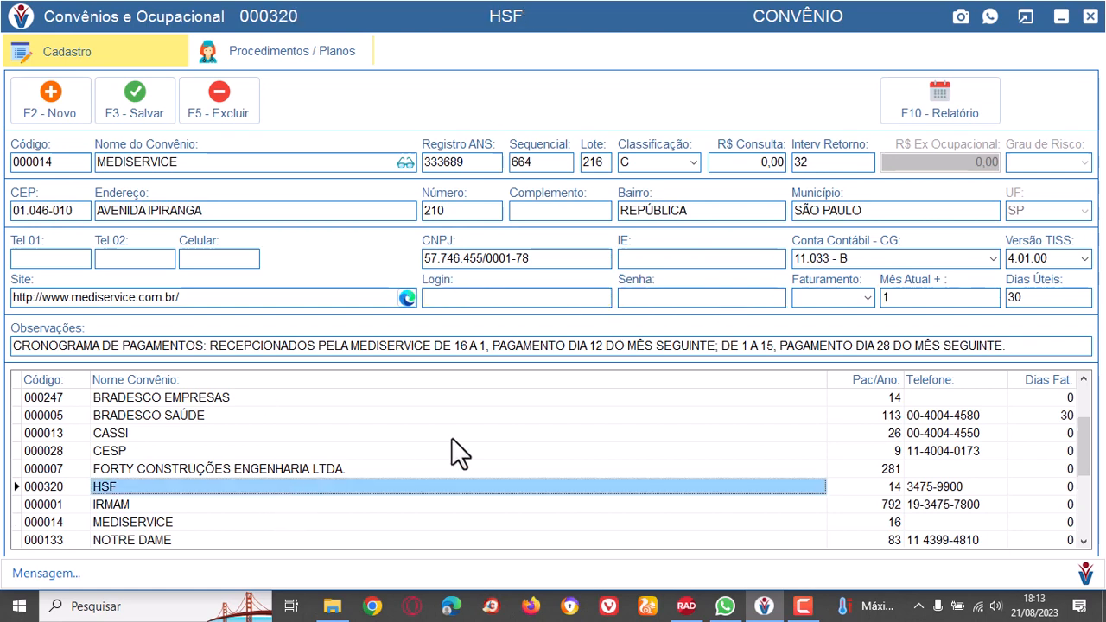
{"action": "left_click", "coordinate": [307, 51]}
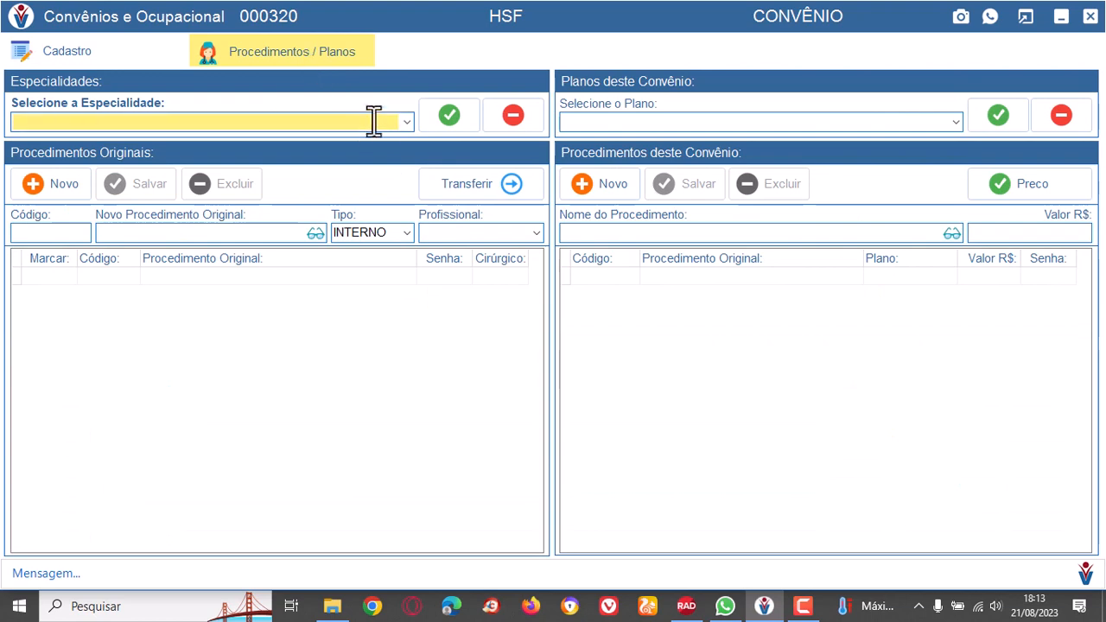
{"action": "left_click", "coordinate": [406, 121]}
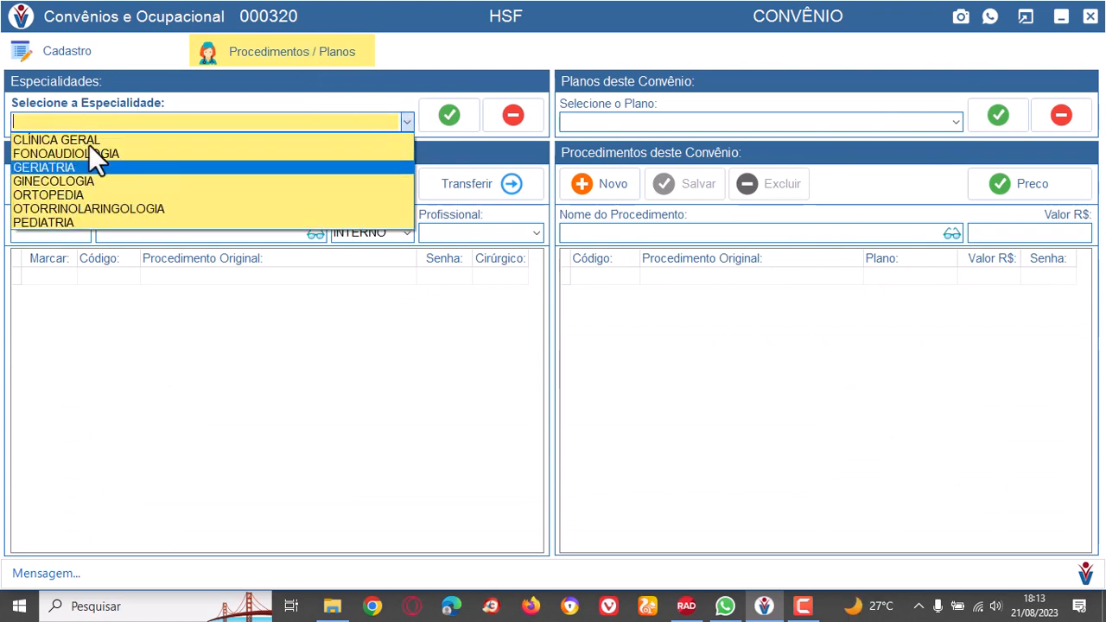
{"action": "left_click", "coordinate": [83, 209]}
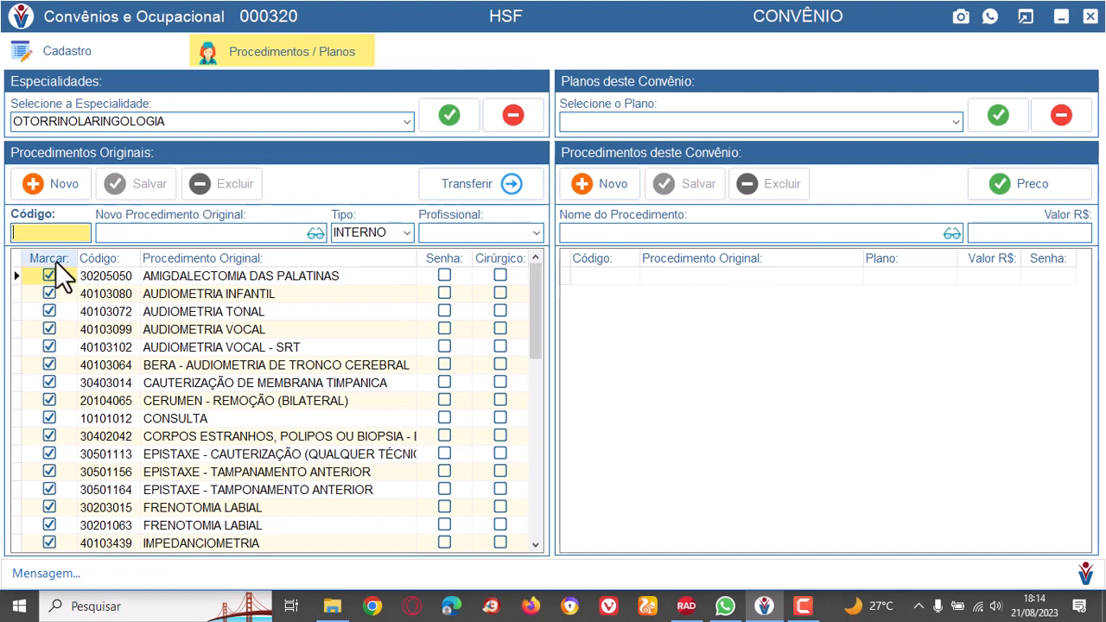
{"action": "scroll", "coordinate": [282, 438], "scroll_direction": "down", "scroll_amount": 7}
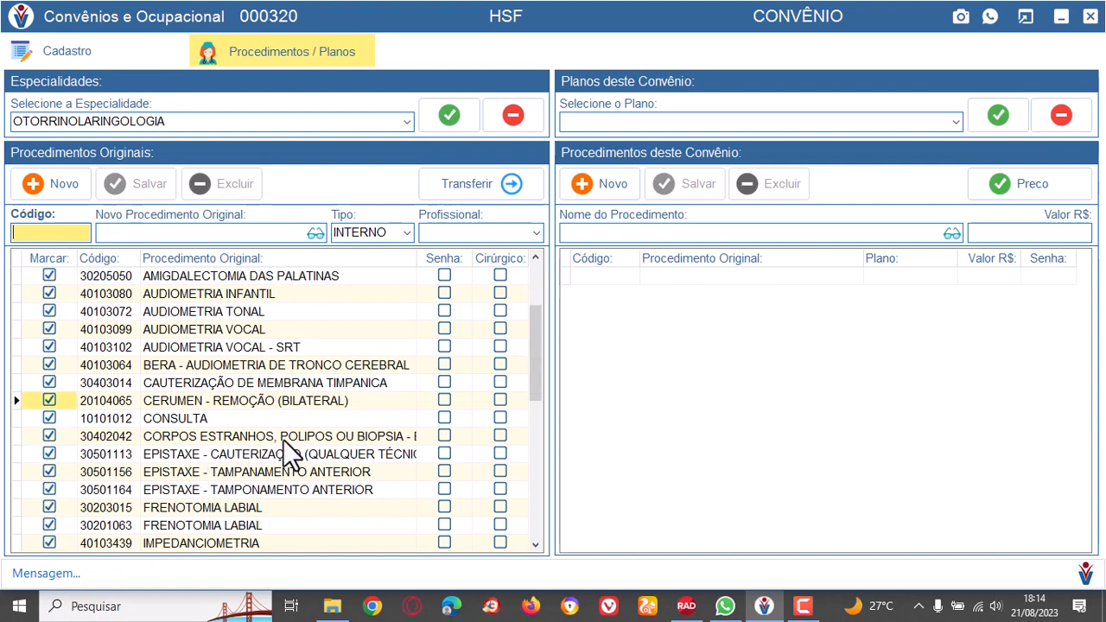
{"action": "scroll", "coordinate": [282, 439], "scroll_direction": "down", "scroll_amount": 8}
{"action": "scroll", "coordinate": [277, 432], "scroll_direction": "up", "scroll_amount": 10}
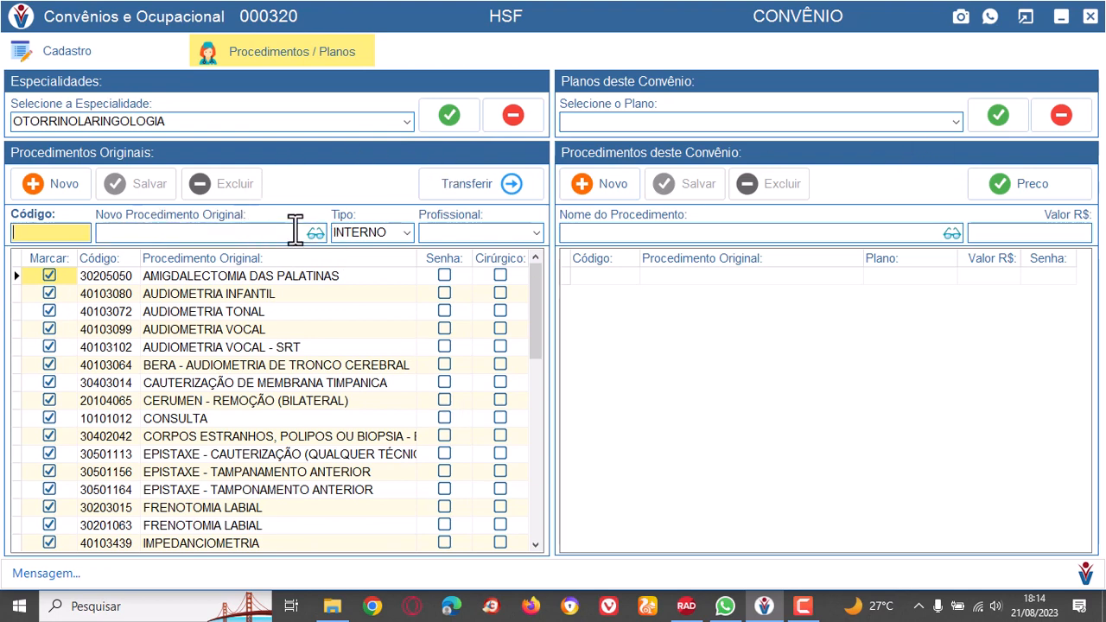
Select the original procedure AUDIOMETRIA TONAL and list the procedures of HSF's NORMAL plan.
{"action": "left_click", "coordinate": [377, 313]}
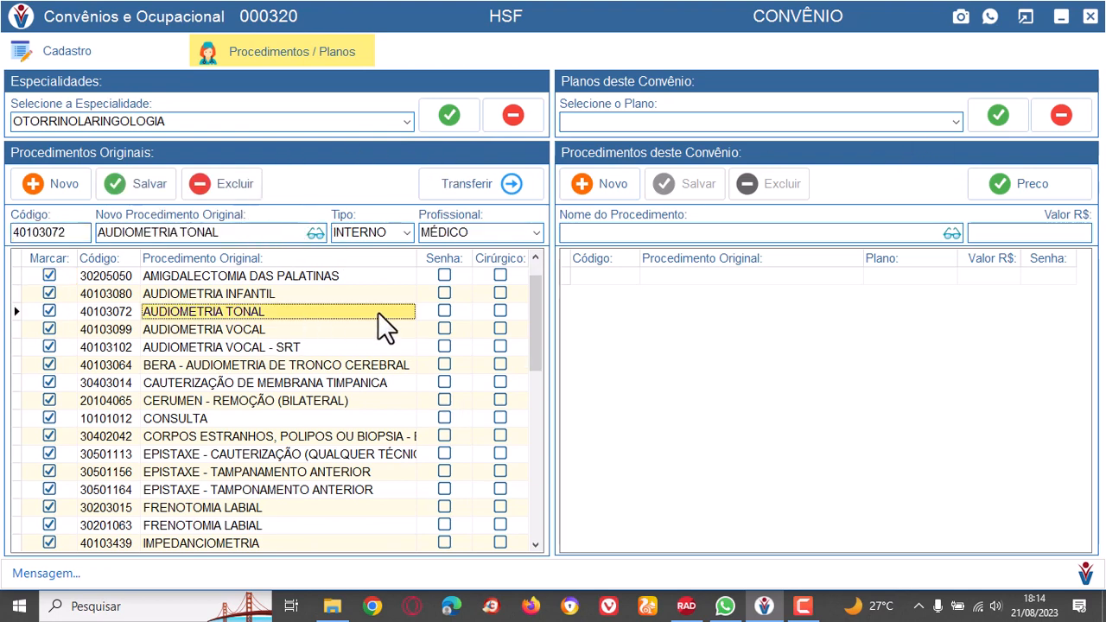
{"action": "left_click", "coordinate": [957, 119]}
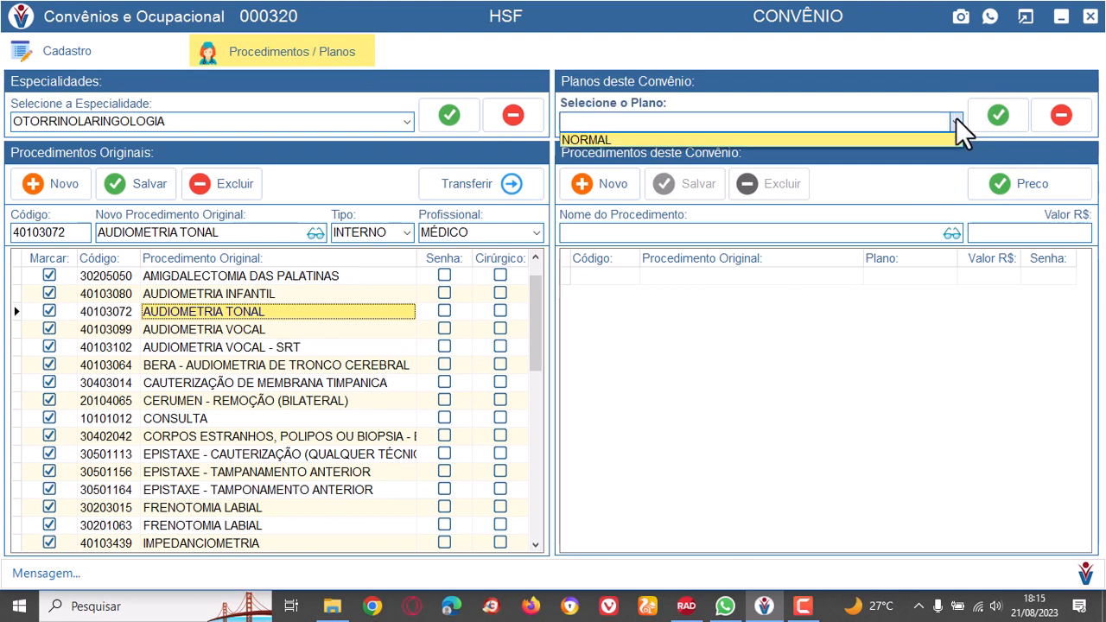
{"action": "left_click", "coordinate": [591, 140]}
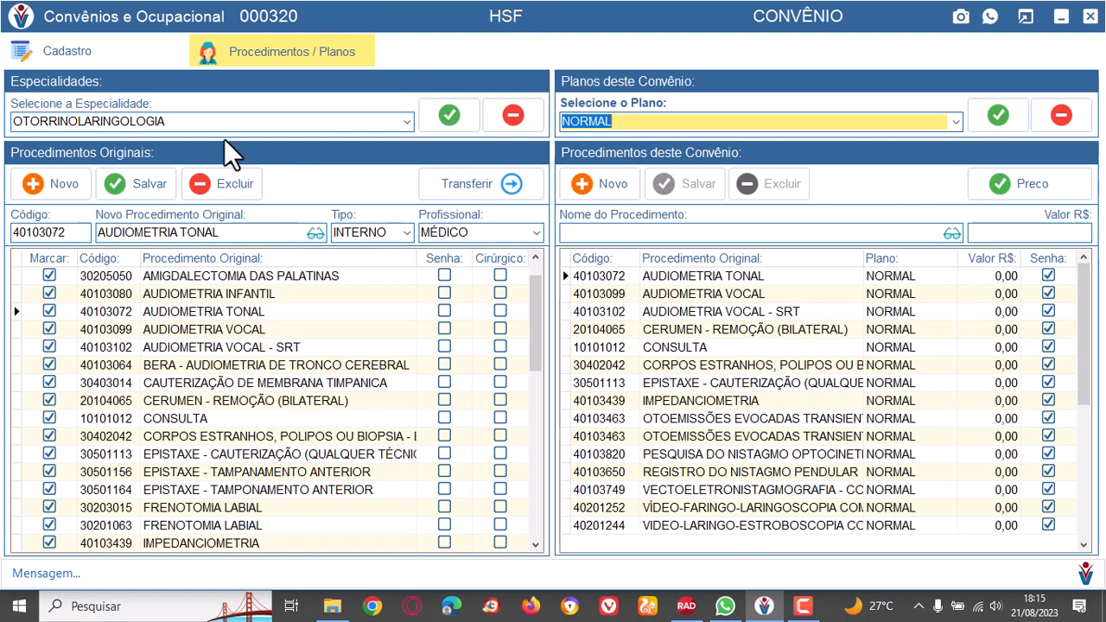
Switch to the BRADESCO SAÚDE health plan and show its procedures and plans with the OTORRINOLARINGOLOGIA specialty.
{"action": "left_click", "coordinate": [78, 50]}
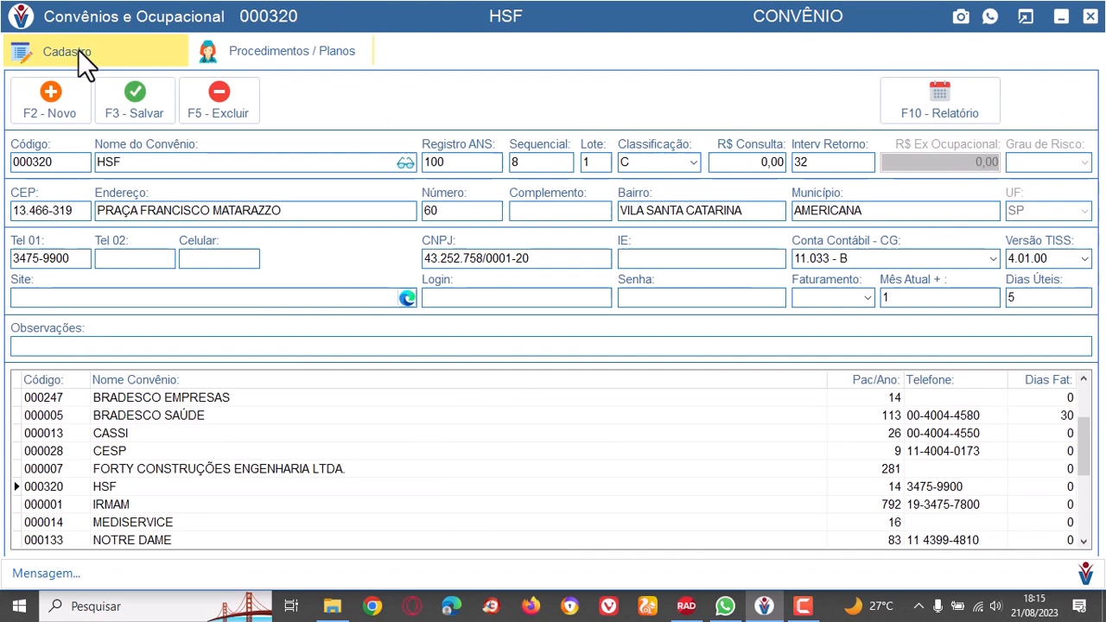
{"action": "left_click", "coordinate": [230, 417]}
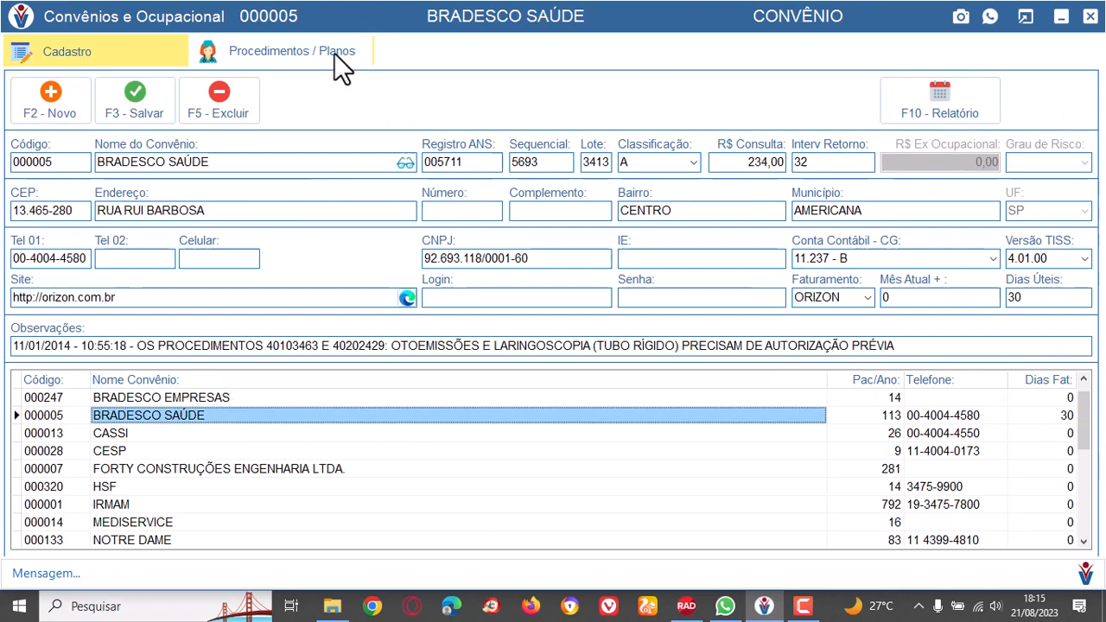
{"action": "left_click", "coordinate": [308, 57]}
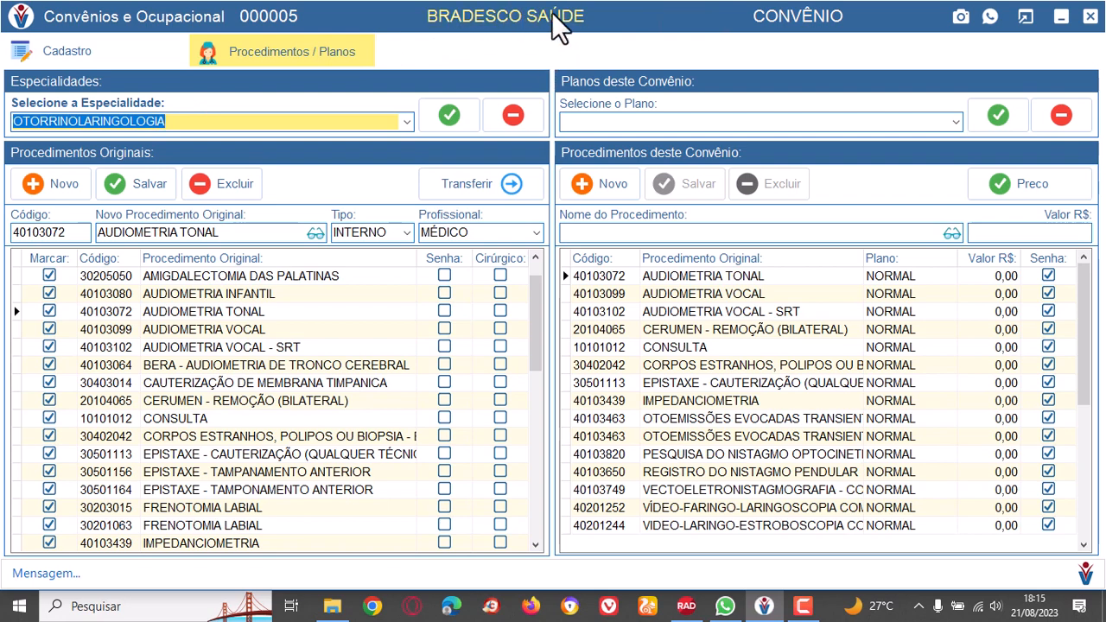
{"action": "left_click", "coordinate": [167, 121]}
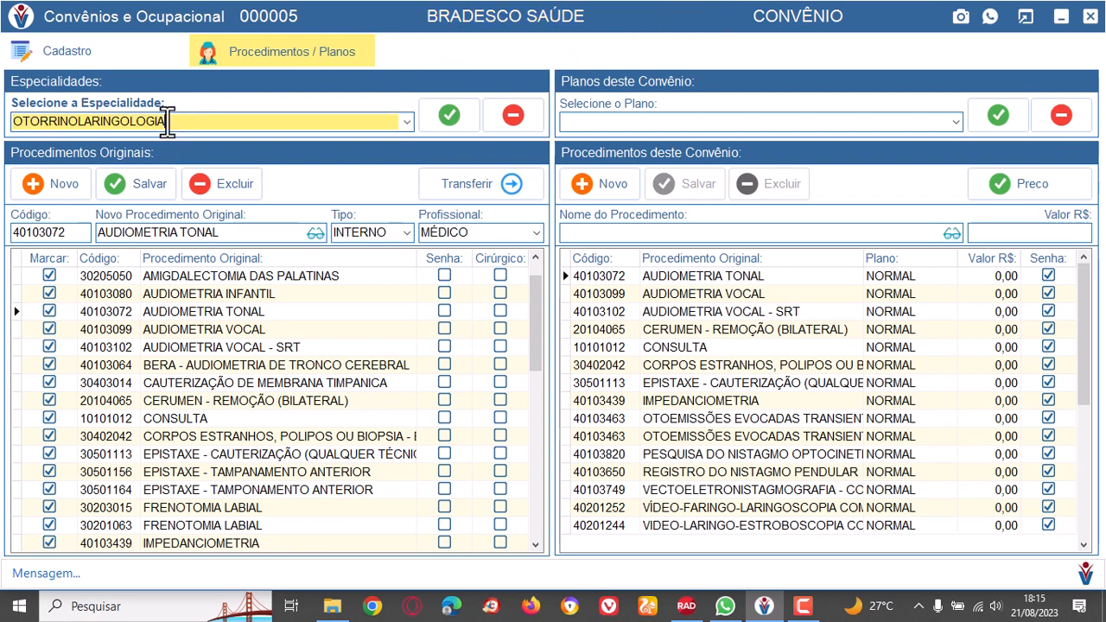
{"action": "left_click", "coordinate": [407, 121]}
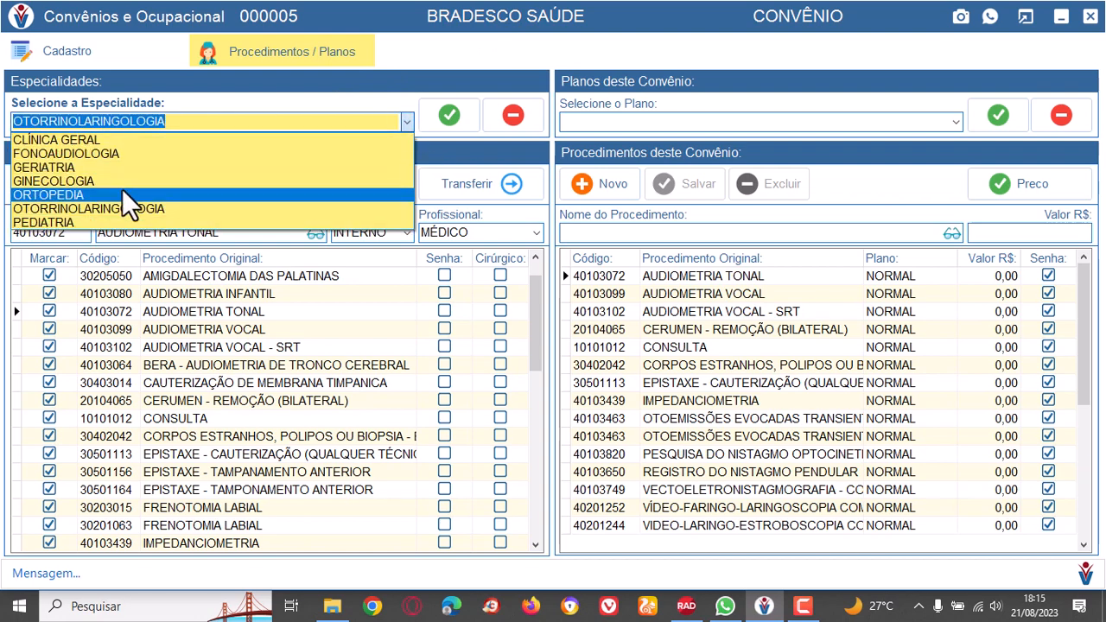
{"action": "left_click", "coordinate": [138, 210]}
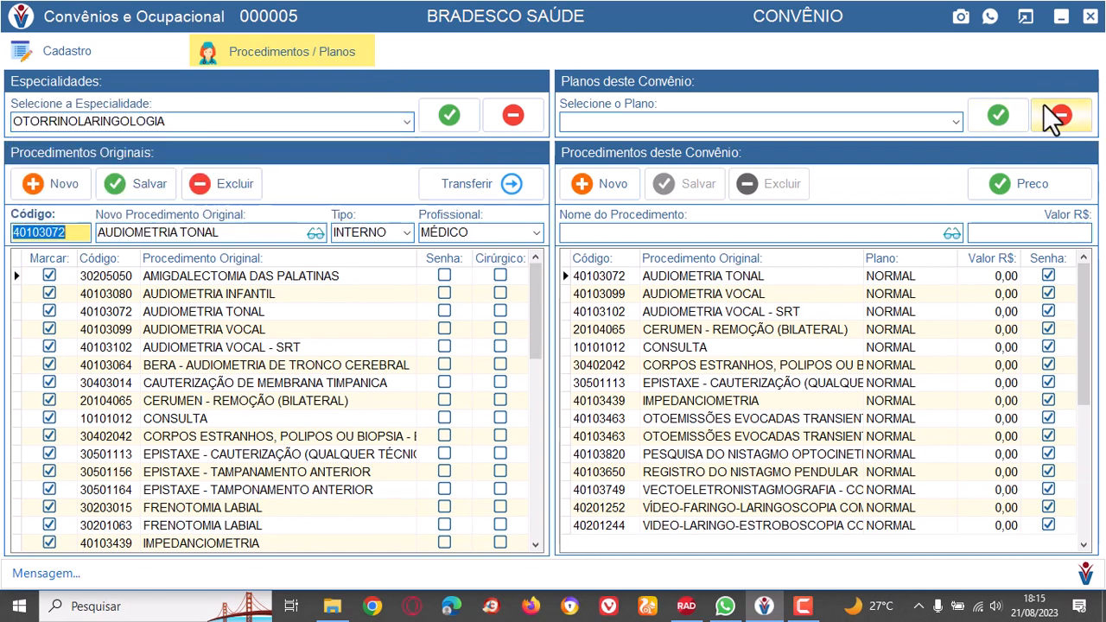
Compare the procedure prices of BRADESCO SAÚDE's INDIVIDUAL and EMPRESARIAL plans, ending on INDIVIDUAL.
{"action": "left_click", "coordinate": [955, 121]}
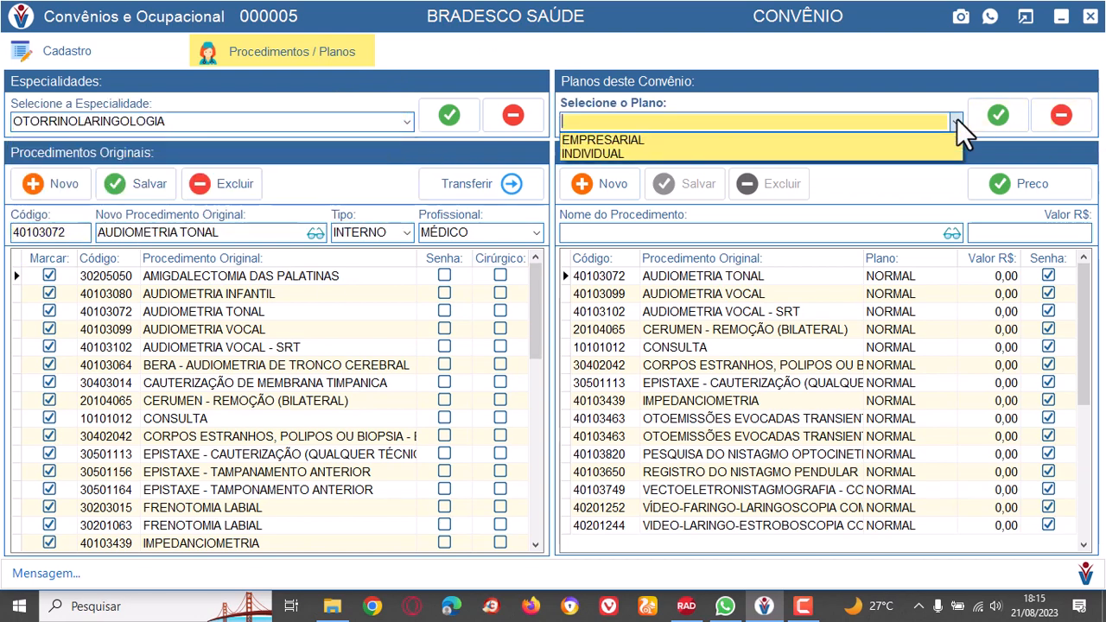
{"action": "left_click", "coordinate": [615, 154]}
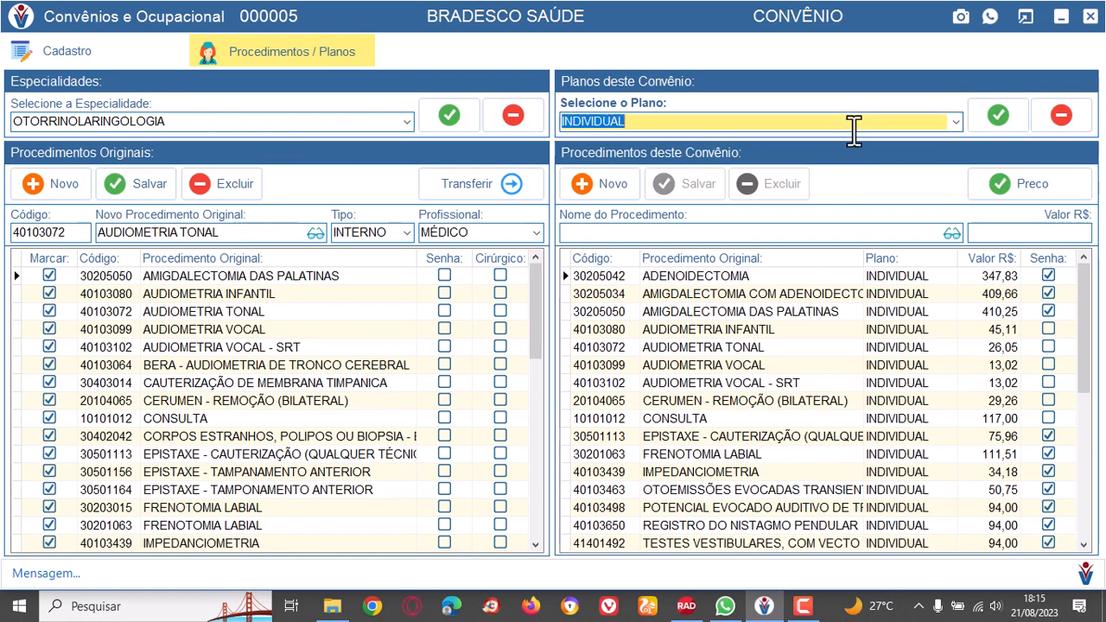
{"action": "left_click", "coordinate": [959, 119]}
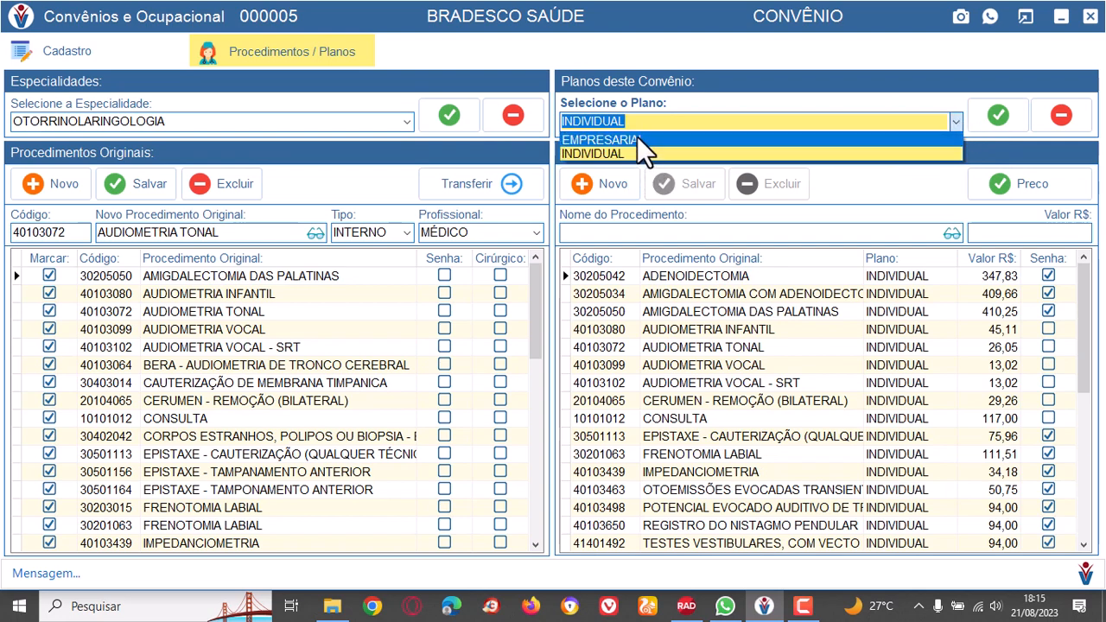
{"action": "left_click", "coordinate": [632, 139]}
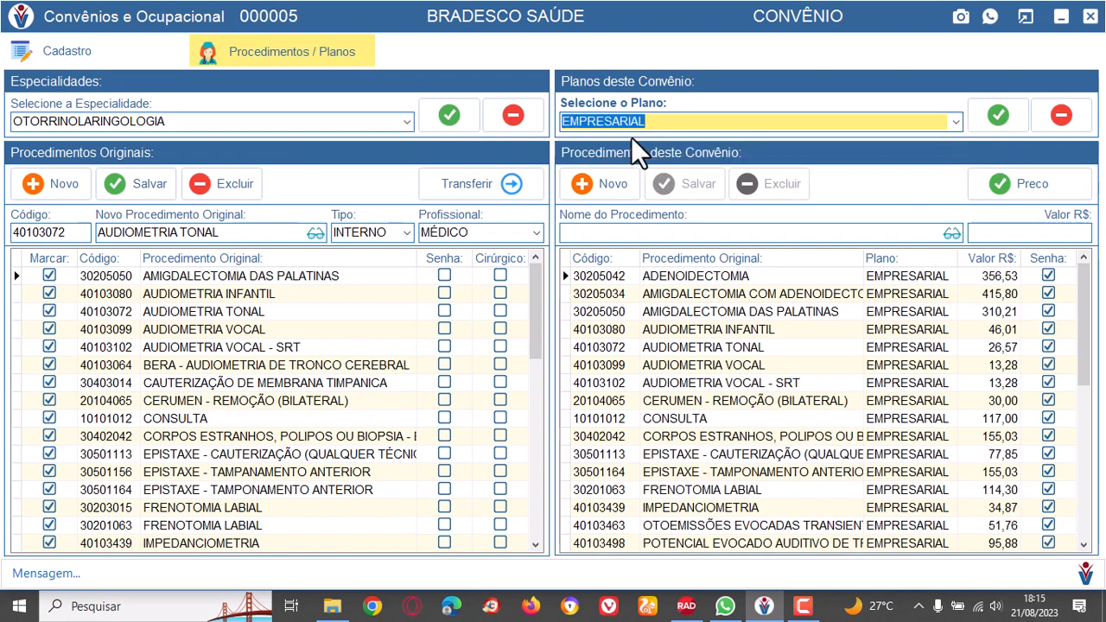
{"action": "left_click", "coordinate": [955, 124]}
{"action": "left_click", "coordinate": [636, 152]}
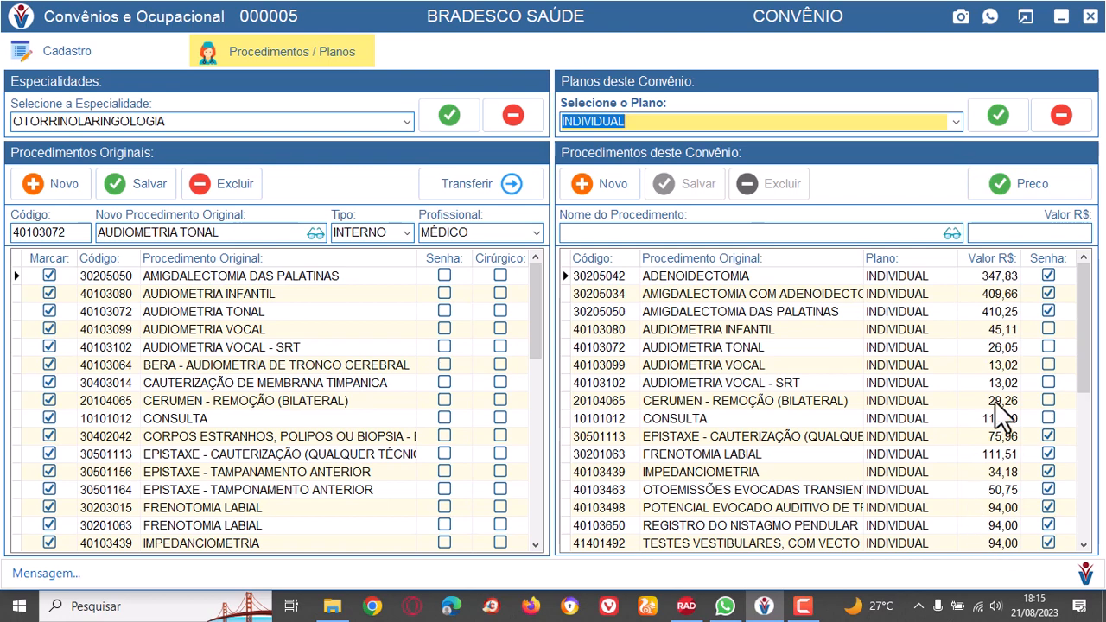
{"action": "left_click", "coordinate": [955, 122]}
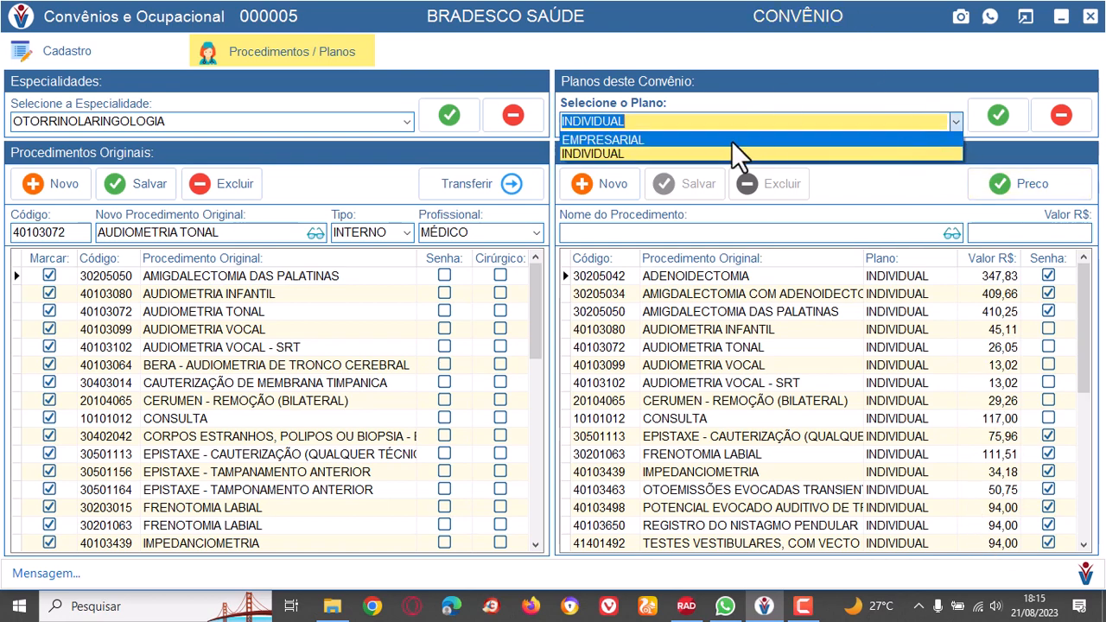
{"action": "left_click", "coordinate": [601, 153]}
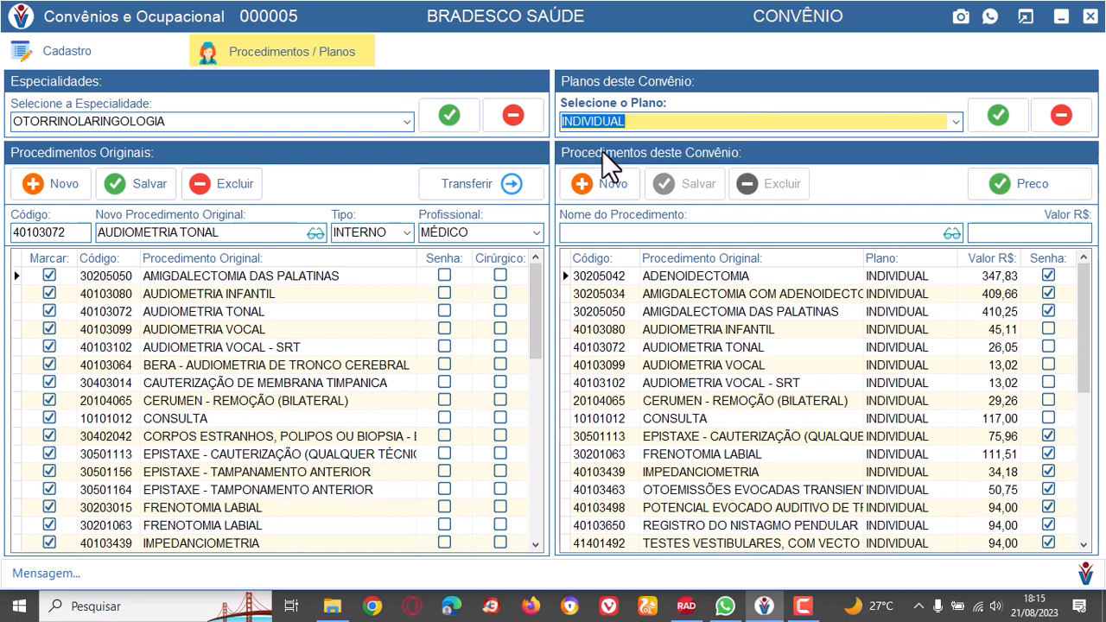
Check the INDIVIDUAL plan prices from AUDIOMETRIA INFANTIL up to ADENOIDECTOMIA, ending on AMIGDALECTOMIA COM ADENOIDECTOMIA.
{"action": "left_click", "coordinate": [922, 327]}
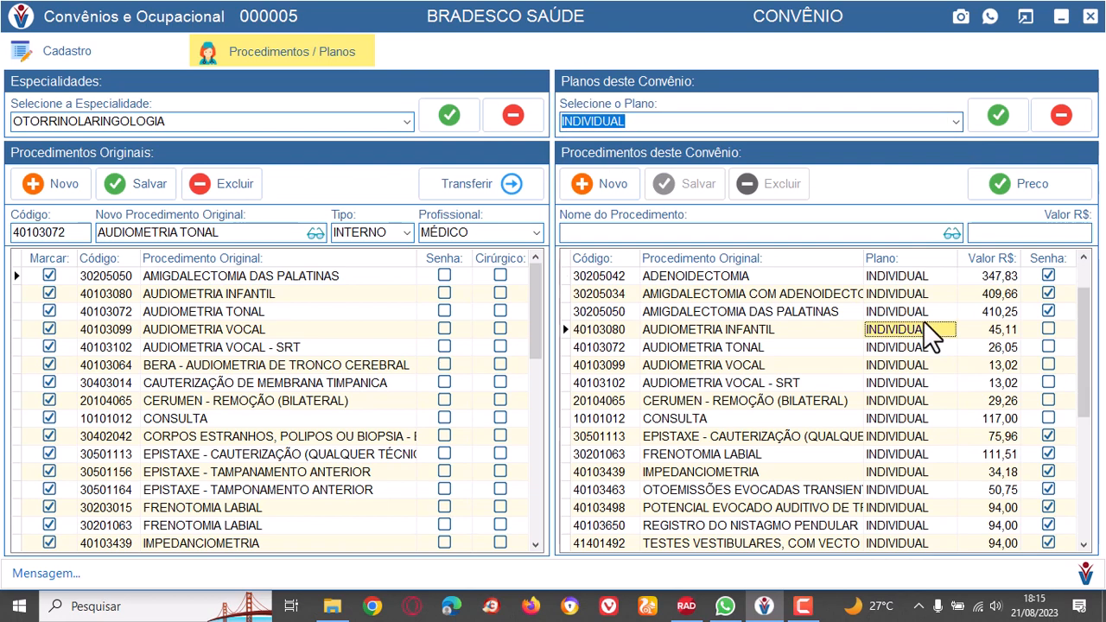
{"action": "left_click", "coordinate": [987, 330]}
{"action": "left_click", "coordinate": [993, 310]}
{"action": "left_click", "coordinate": [1002, 292]}
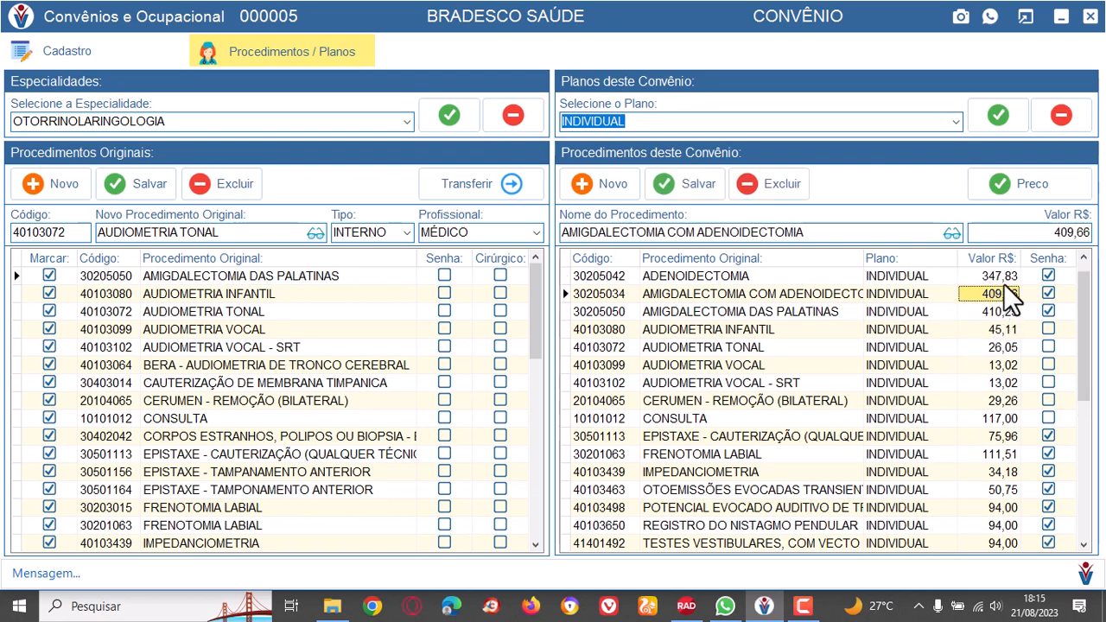
{"action": "left_click", "coordinate": [997, 276]}
{"action": "left_click", "coordinate": [999, 294]}
Set the price of ADENOIDECTOMIA in the INDIVIDUAL plan to R$ 401,23 and apply it.
{"action": "left_click", "coordinate": [987, 274]}
{"action": "left_click", "coordinate": [1041, 240]}
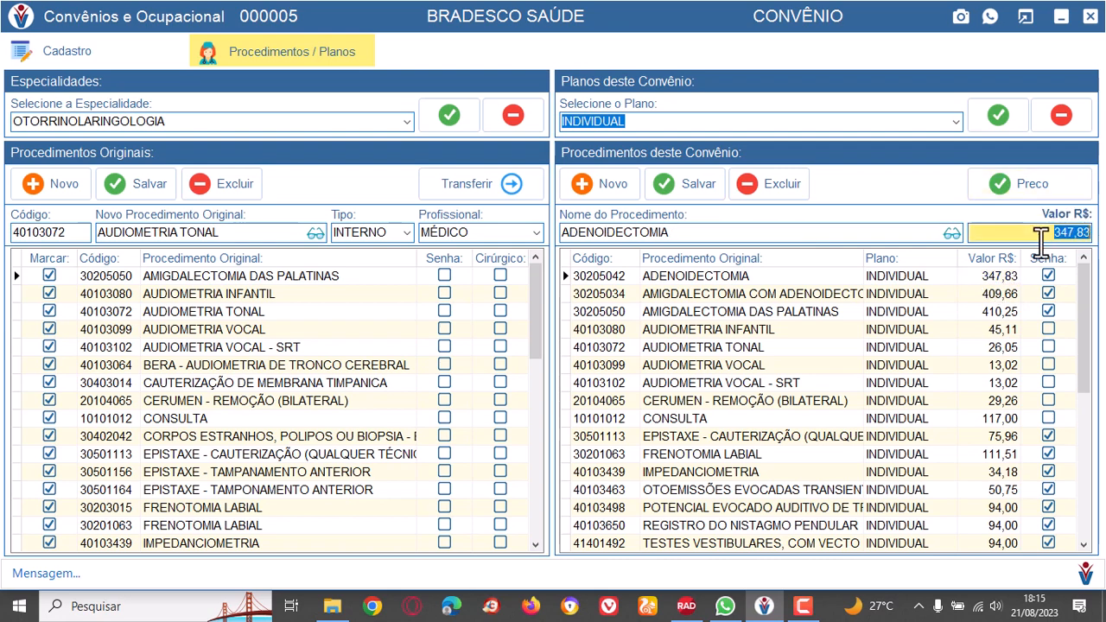
{"action": "type", "text": "401,23"}
{"action": "key", "text": "Tab"}
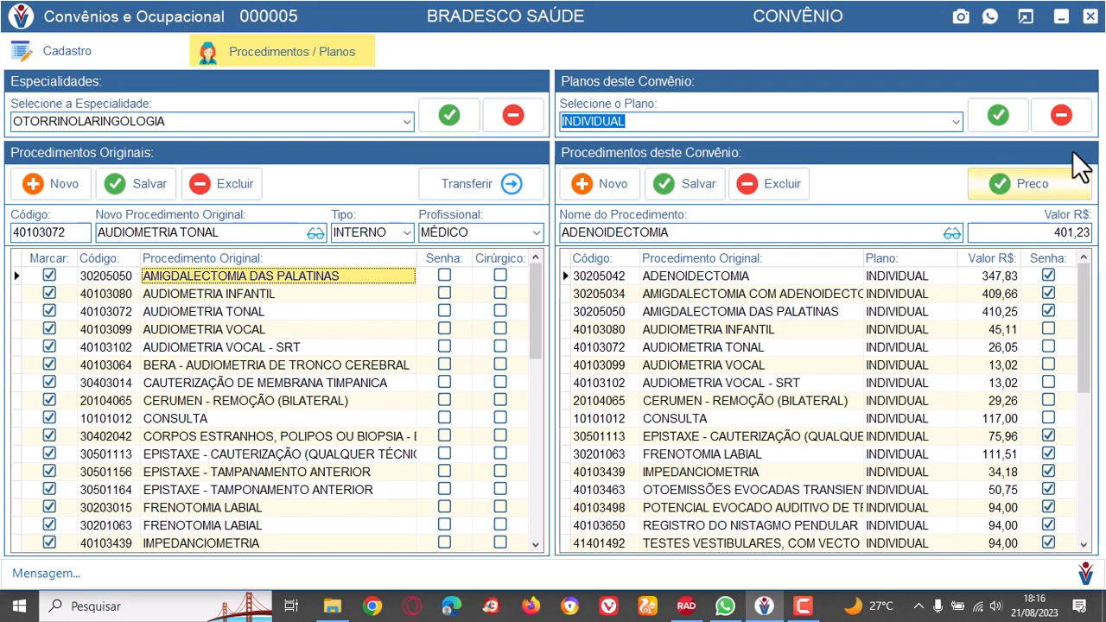
{"action": "left_click", "coordinate": [1056, 181]}
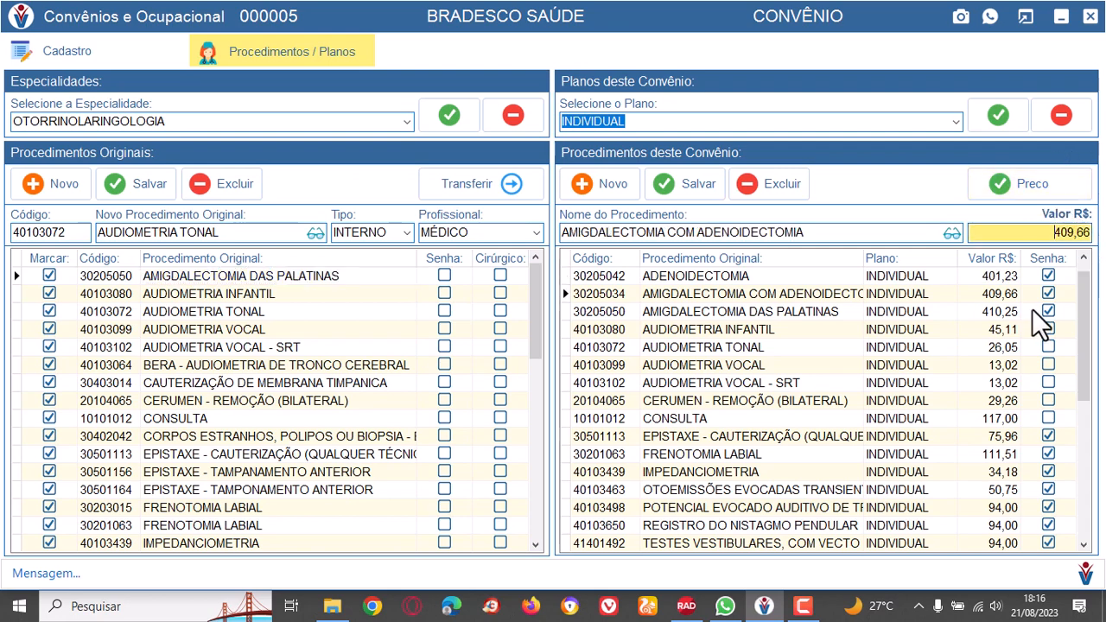
Review the ADENOIDECTOMIA price and the two AMIGDALECTOMIA procedures in the INDIVIDUAL plan, ending on AMIGDALECTOMIA DAS PALATINAS.
{"action": "left_click", "coordinate": [996, 277]}
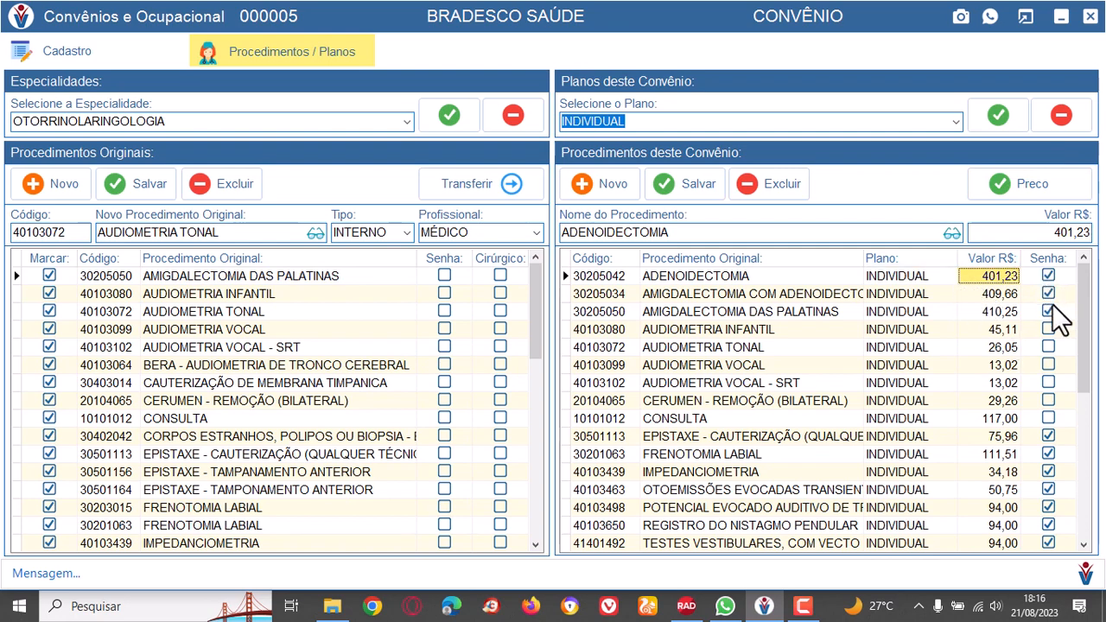
{"action": "left_click", "coordinate": [745, 288]}
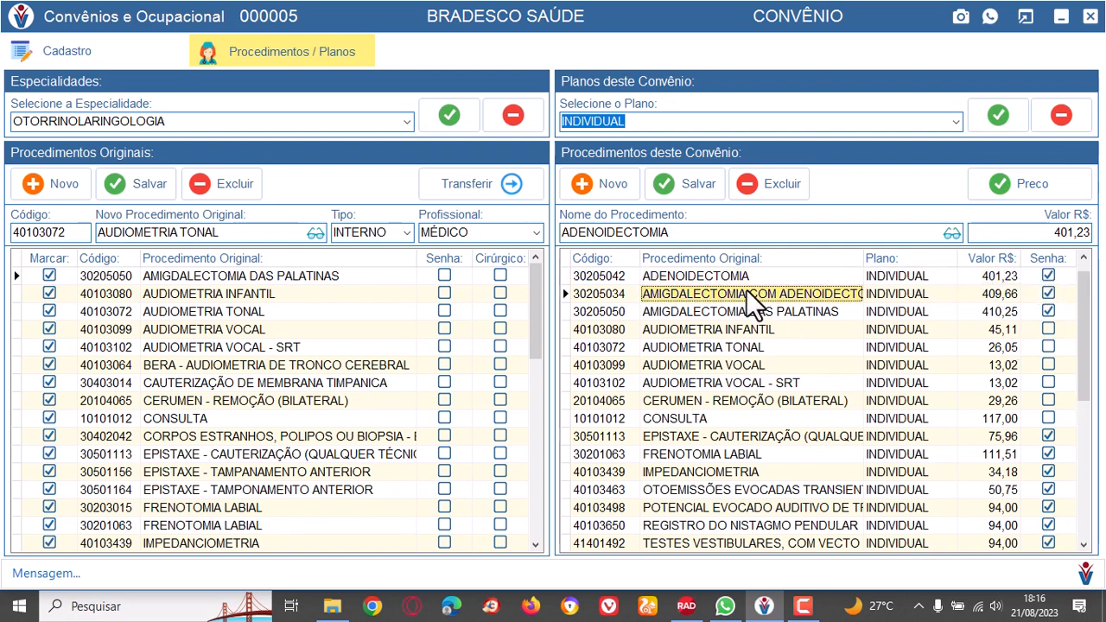
{"action": "left_click", "coordinate": [763, 306]}
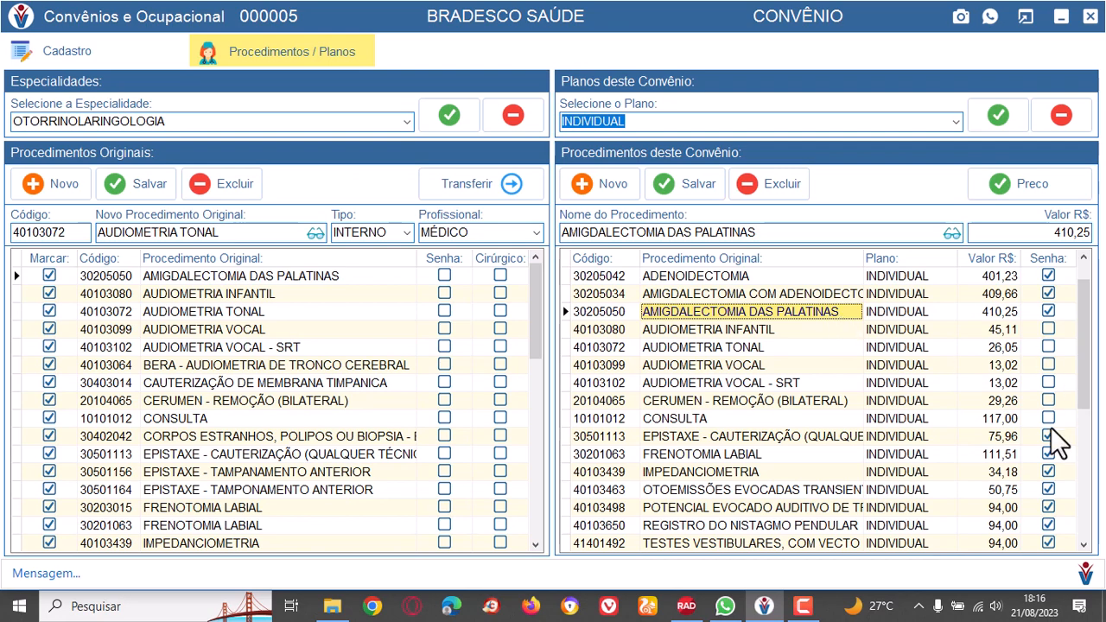
Review the INDIVIDUAL plan procedures from EPISTAXE - CAUTERIZAÇÃO to OTOEMISSÕES EVOCADAS TRANSIENTES and from AUDIOMETRIA INFANTIL to CERUMEN - REMOÇÃO (BILATERAL).
{"action": "left_click", "coordinate": [780, 436]}
{"action": "left_click", "coordinate": [772, 454]}
{"action": "left_click", "coordinate": [772, 471]}
{"action": "left_click", "coordinate": [781, 491]}
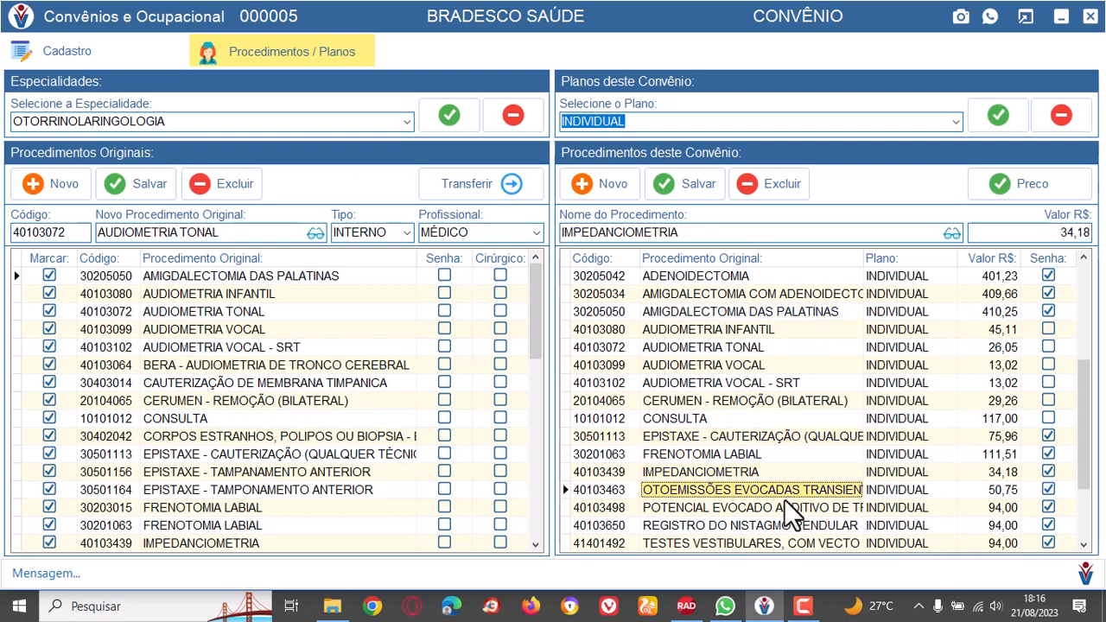
{"action": "left_click", "coordinate": [757, 332]}
{"action": "left_click", "coordinate": [758, 346]}
{"action": "left_click", "coordinate": [767, 365]}
{"action": "left_click", "coordinate": [775, 384]}
{"action": "left_click", "coordinate": [779, 400]}
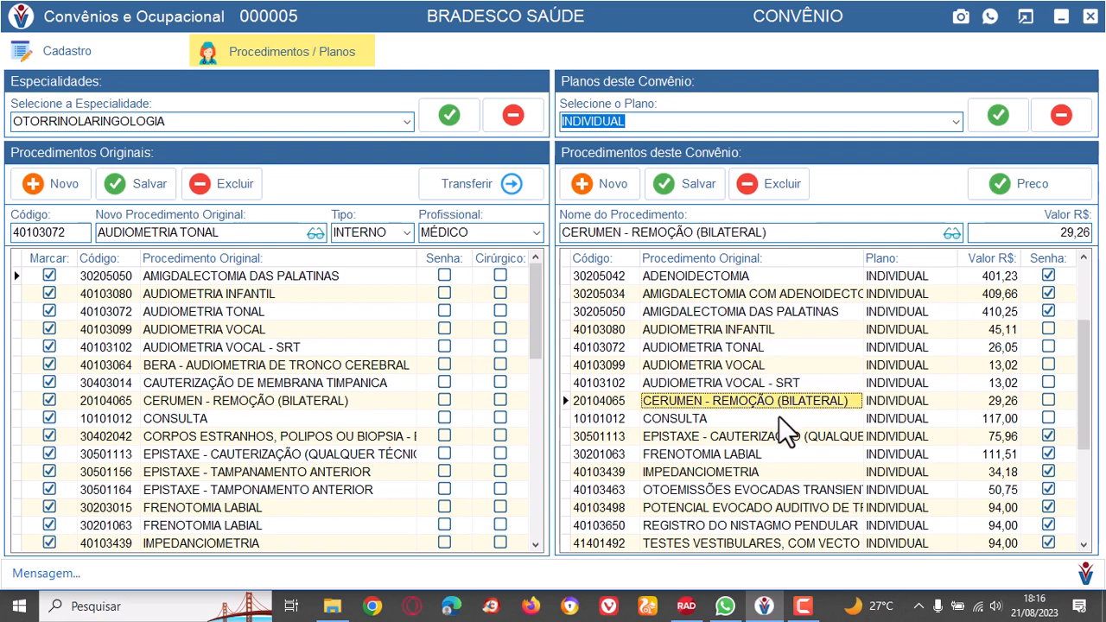
Recheck the INDIVIDUAL plan prices from CONSULTA up to AUDIOMETRIA INFANTIL and back down, ending on CONSULTA.
{"action": "left_click", "coordinate": [782, 419]}
{"action": "left_click", "coordinate": [780, 400]}
{"action": "left_click", "coordinate": [762, 364]}
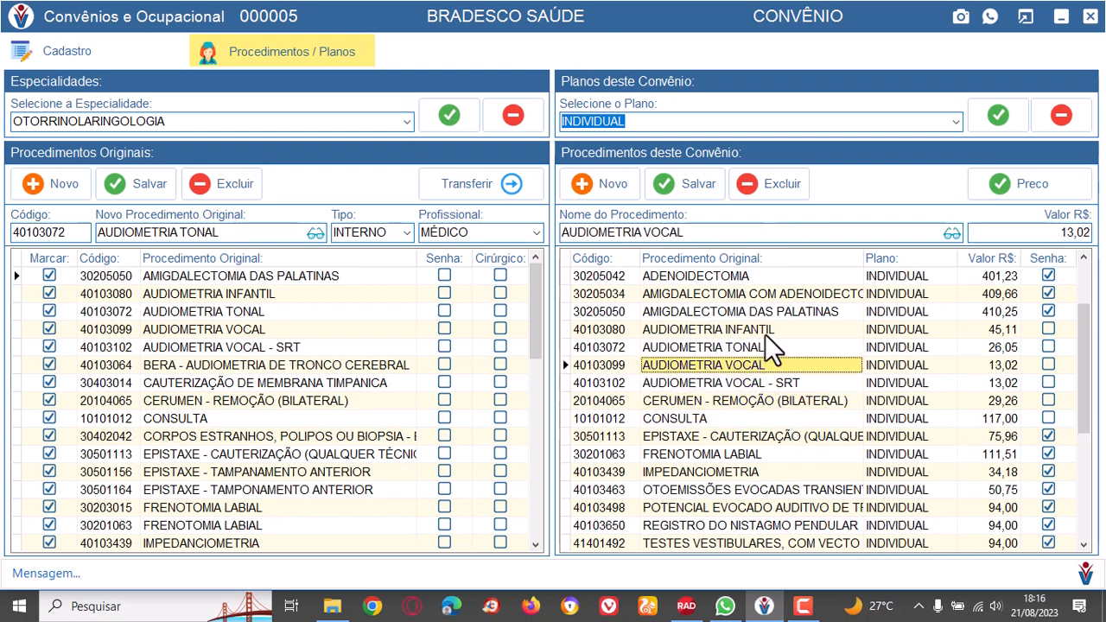
{"action": "left_click", "coordinate": [765, 334]}
{"action": "left_click", "coordinate": [761, 343]}
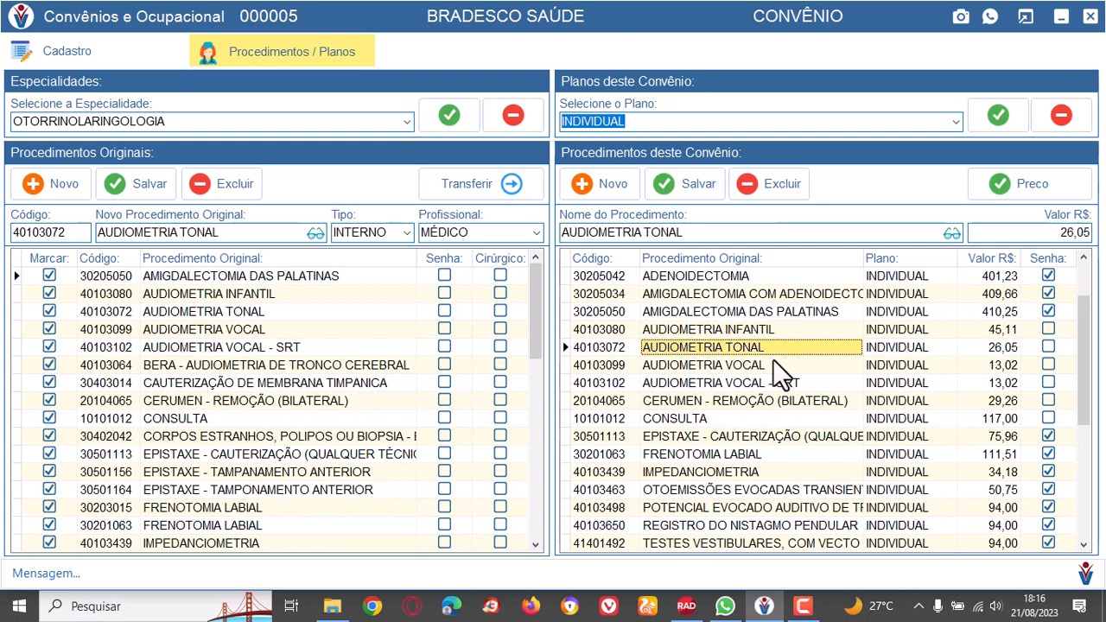
{"action": "left_click", "coordinate": [775, 362]}
{"action": "left_click", "coordinate": [821, 384]}
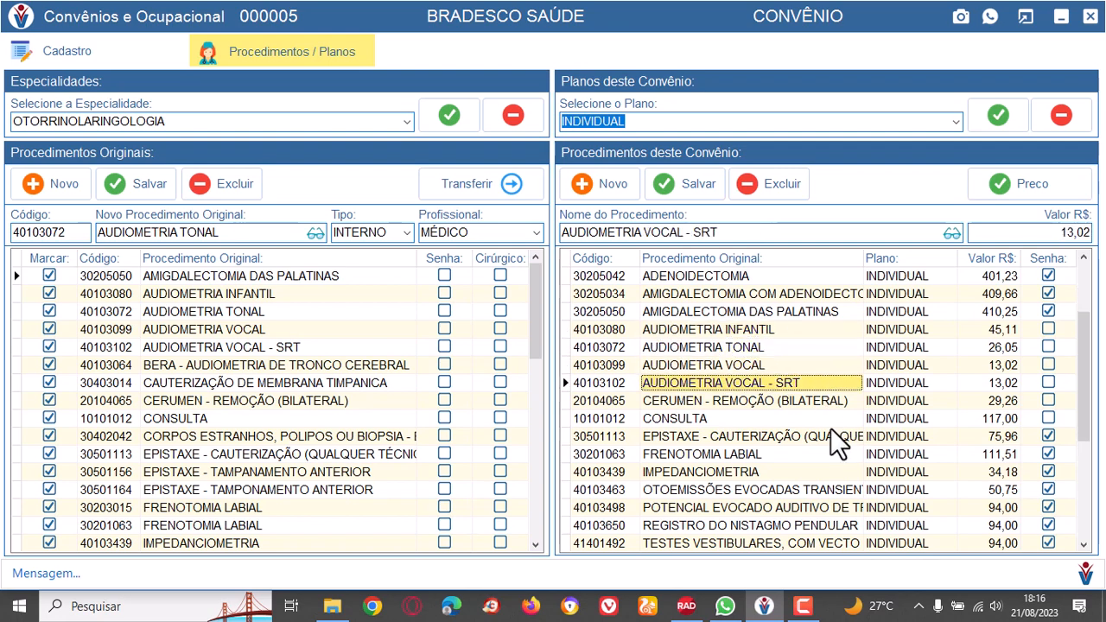
{"action": "left_click", "coordinate": [823, 400]}
{"action": "left_click", "coordinate": [826, 420]}
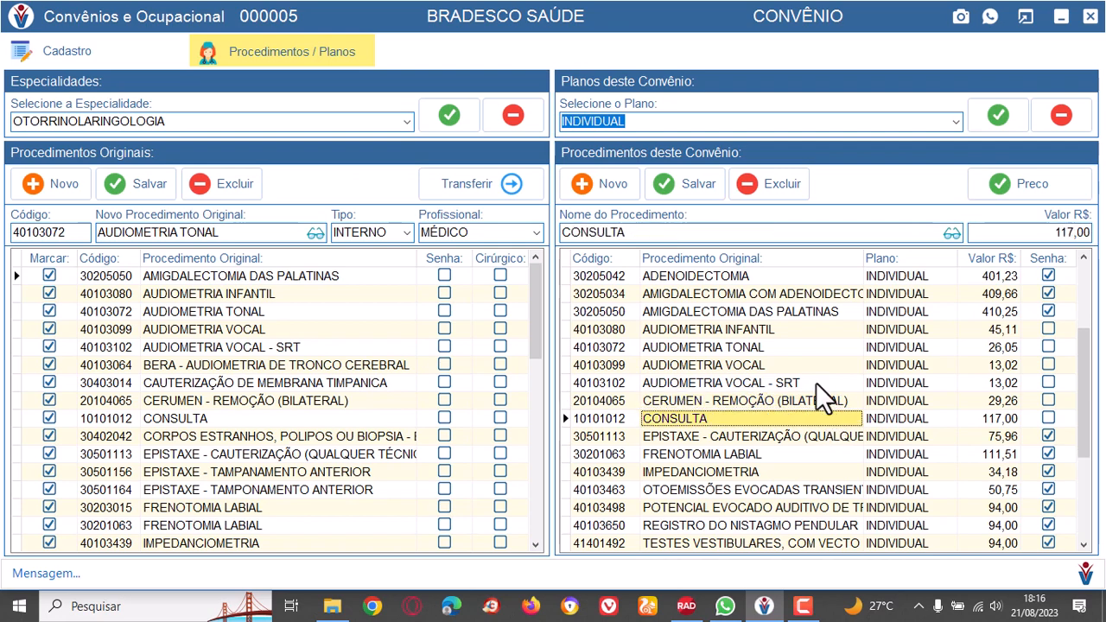
Examine the INDIVIDUAL plan prices of OTOEMISSÕES EVOCADAS TRANSIENTES, POTENCIAL EVOCADO AUDITIVO and REGISTRO DO NISTAGMO PENDULAR.
{"action": "left_click", "coordinate": [764, 514]}
{"action": "left_click", "coordinate": [757, 486]}
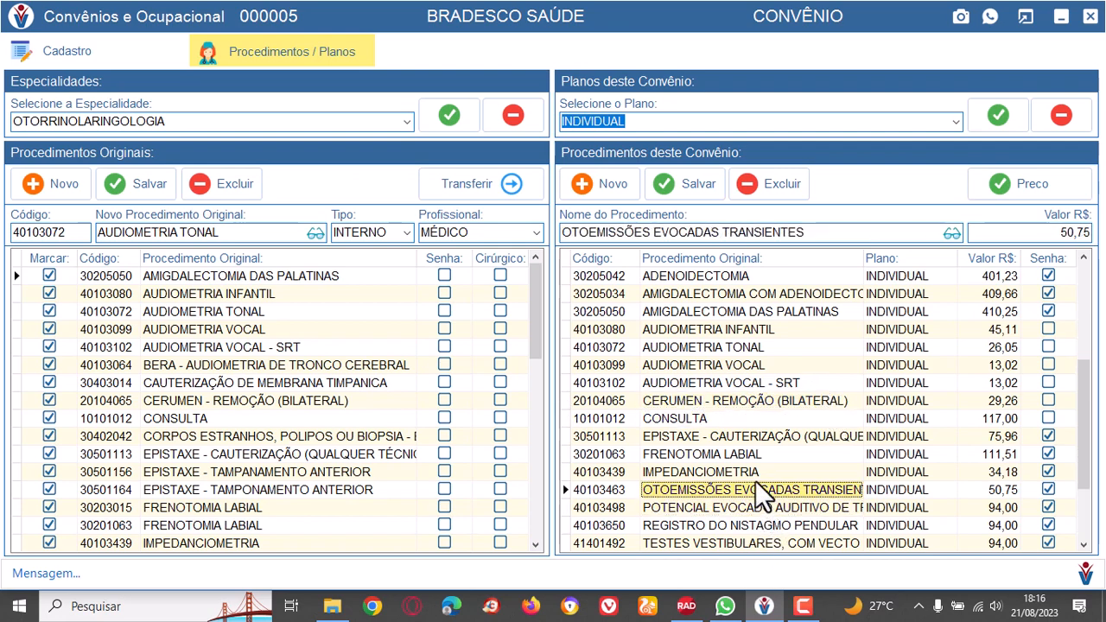
{"action": "left_click", "coordinate": [786, 513]}
{"action": "left_click", "coordinate": [788, 527]}
{"action": "left_click", "coordinate": [785, 510]}
{"action": "left_click", "coordinate": [774, 495]}
Return to the BRADESCO SAÚDE registration data, close the health plan register and open the patient register.
{"action": "left_click", "coordinate": [76, 50]}
{"action": "left_click", "coordinate": [1090, 16]}
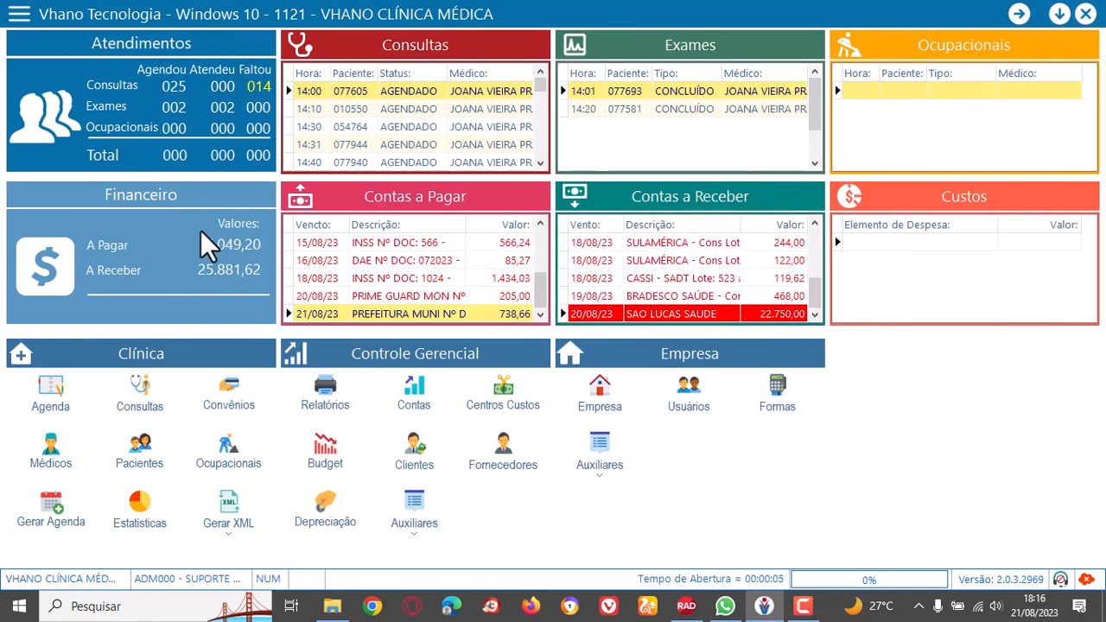
{"action": "left_click", "coordinate": [150, 463]}
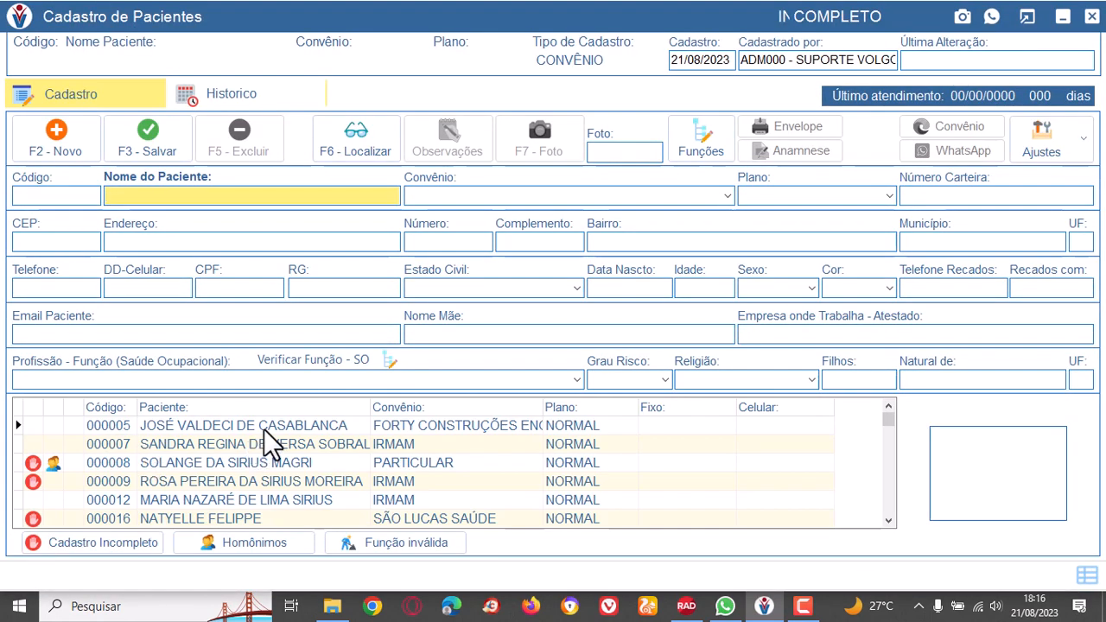
View the records of the first four listed patients, ending on the IRMAM patient flagged as an incomplete registration.
{"action": "double_click", "coordinate": [247, 421]}
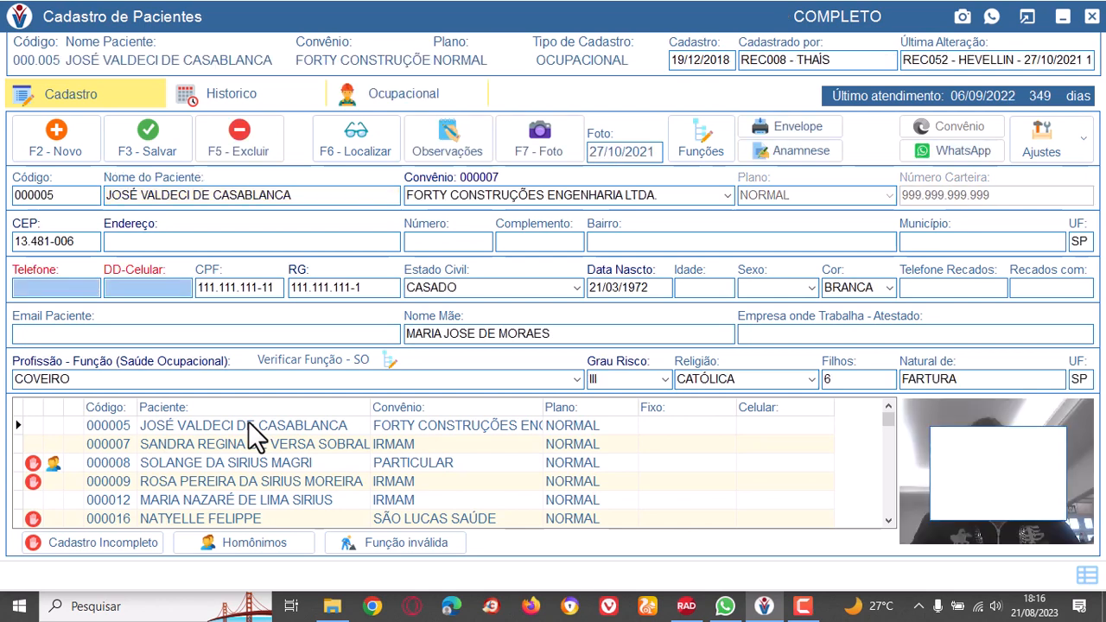
{"action": "double_click", "coordinate": [246, 465]}
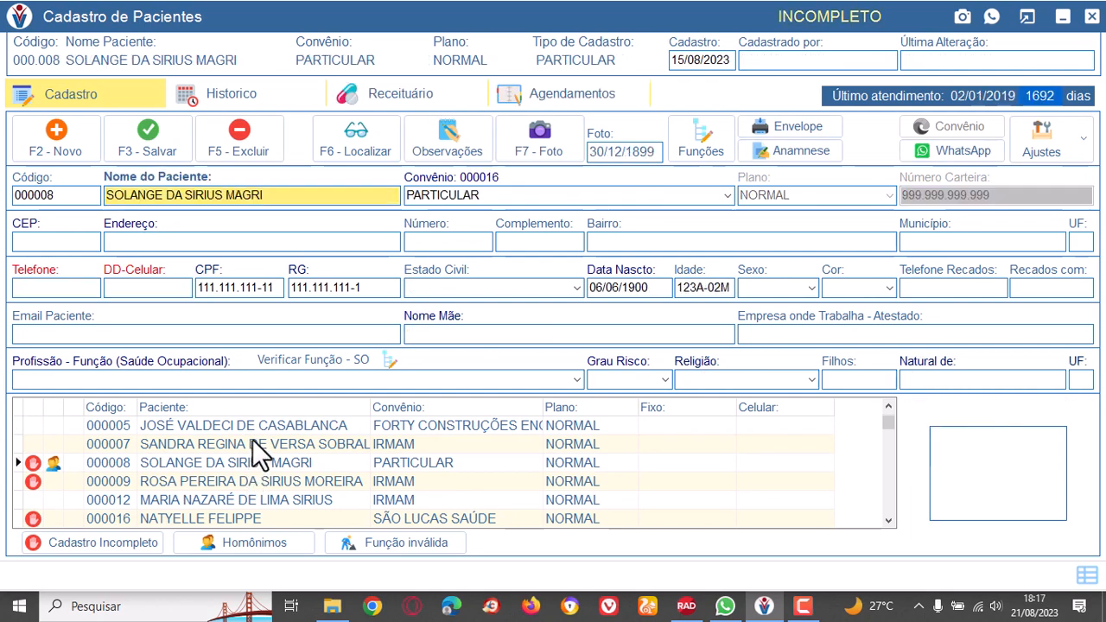
{"action": "double_click", "coordinate": [251, 442]}
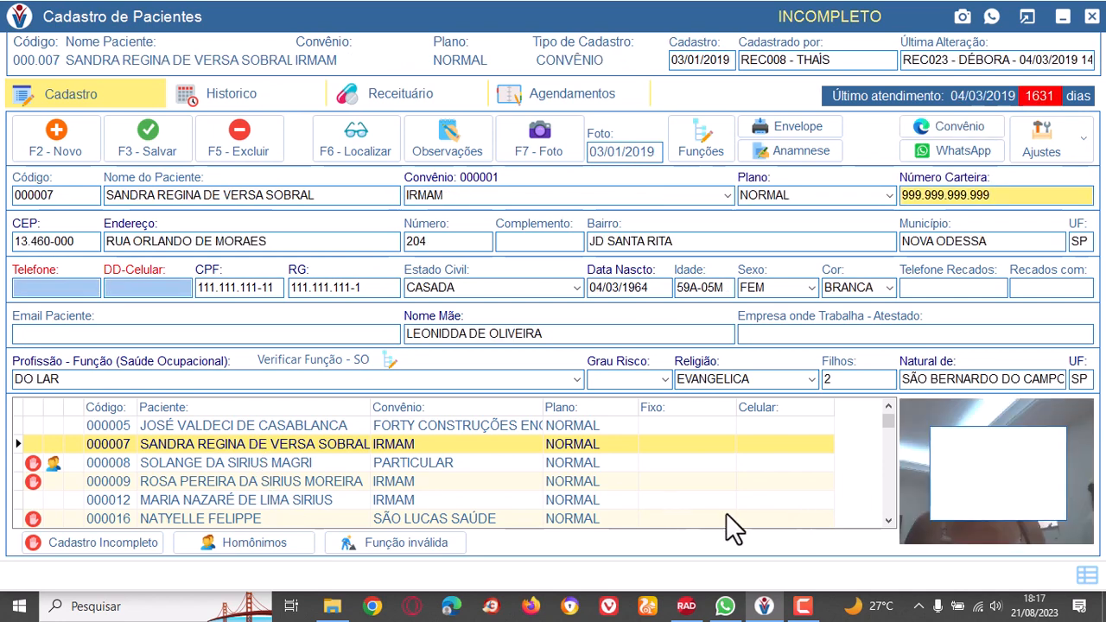
{"action": "double_click", "coordinate": [191, 465]}
{"action": "double_click", "coordinate": [191, 482]}
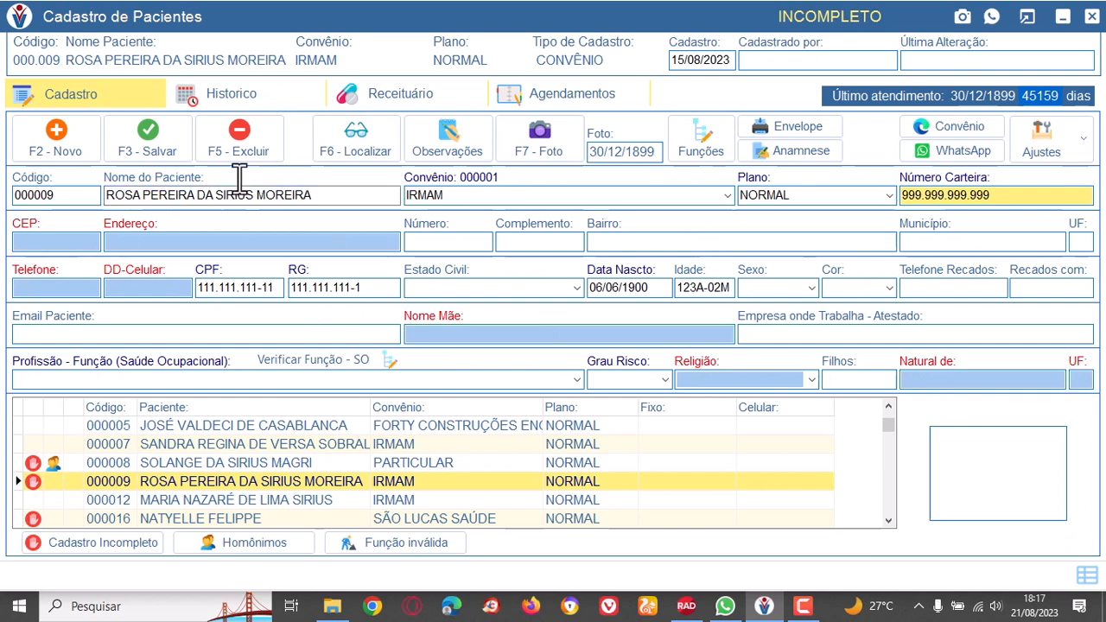
Compare the flagged PARTICULAR patient's record with the two IRMAM patients below it, ending on the flagged IRMAM patient.
{"action": "double_click", "coordinate": [35, 465]}
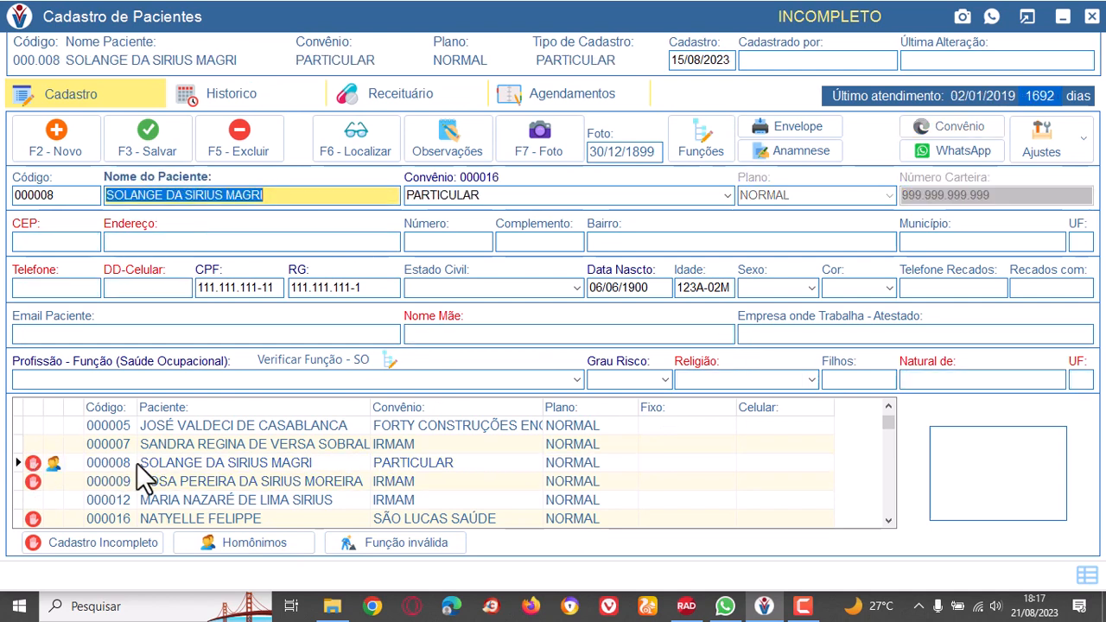
{"action": "double_click", "coordinate": [220, 484]}
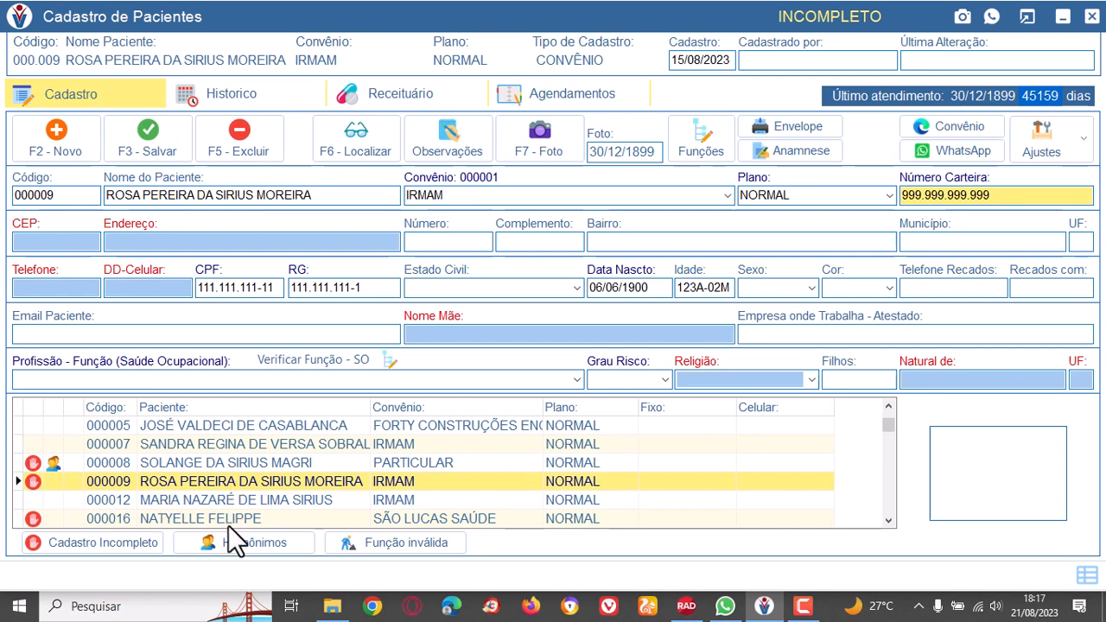
{"action": "double_click", "coordinate": [240, 499]}
{"action": "double_click", "coordinate": [236, 480]}
Load the record of the PARTICULAR patient marked as both incomplete and homonymous to examine its missing fields.
{"action": "left_click", "coordinate": [50, 467]}
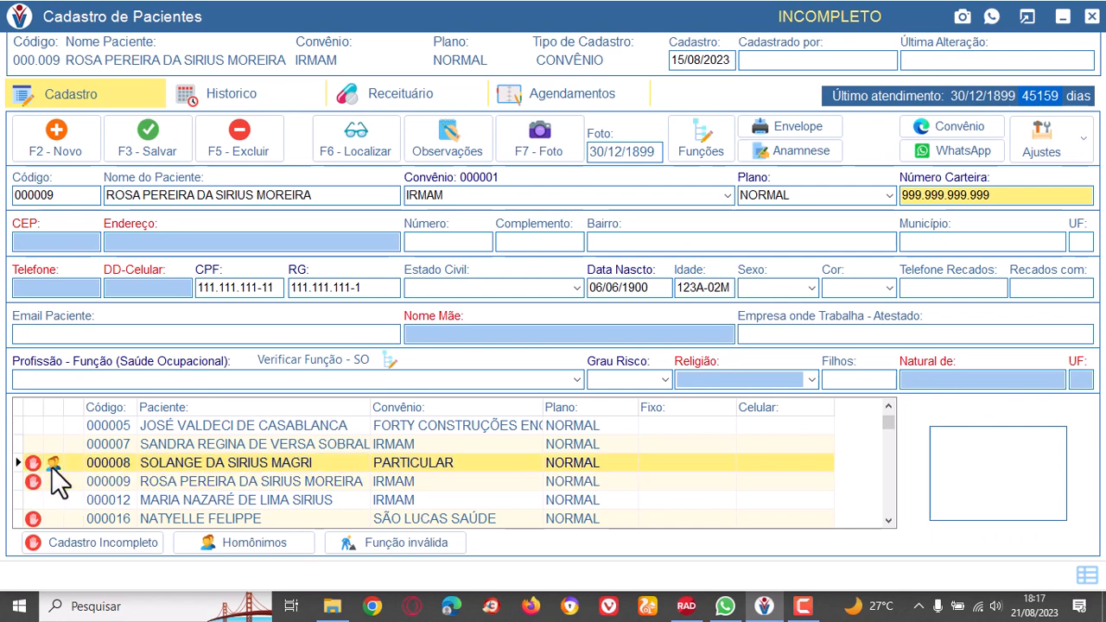
{"action": "left_click", "coordinate": [50, 467]}
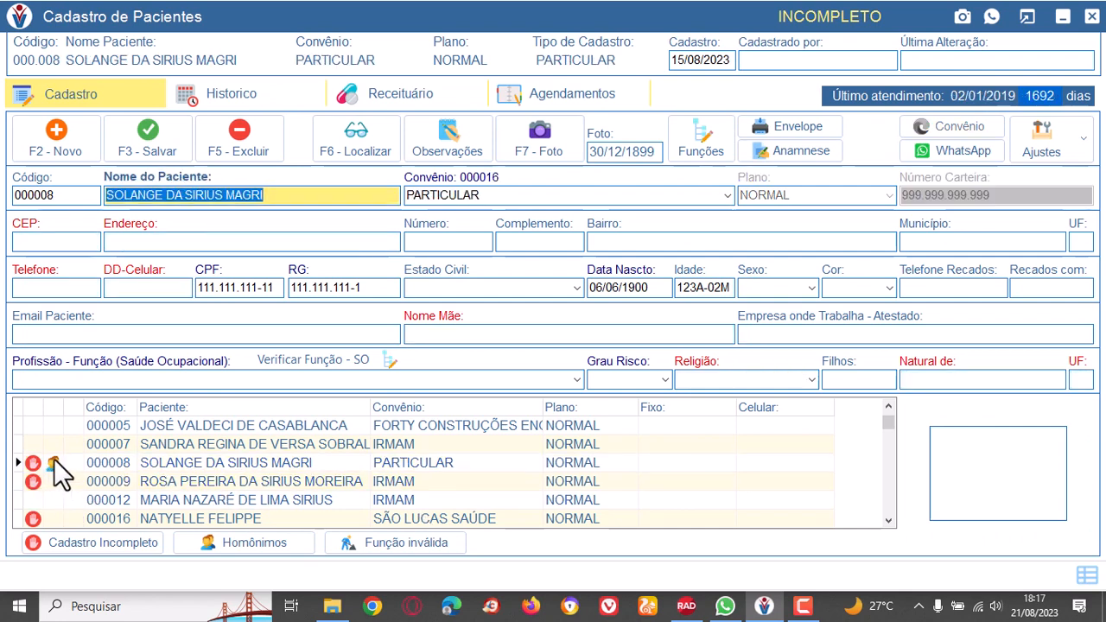
{"action": "left_click", "coordinate": [294, 464]}
{"action": "double_click", "coordinate": [293, 463]}
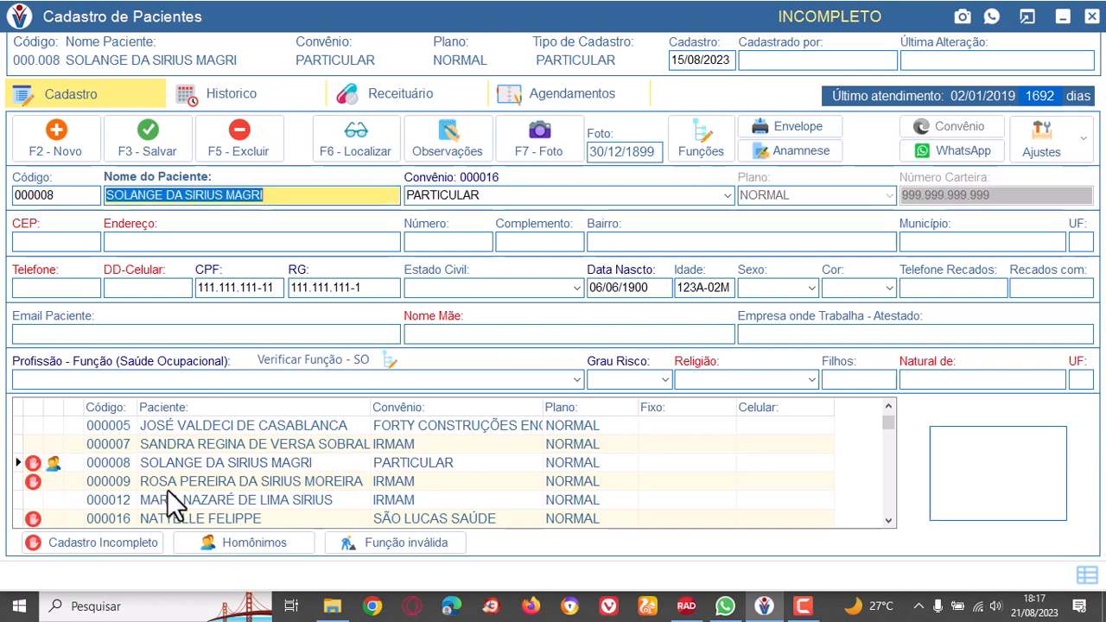
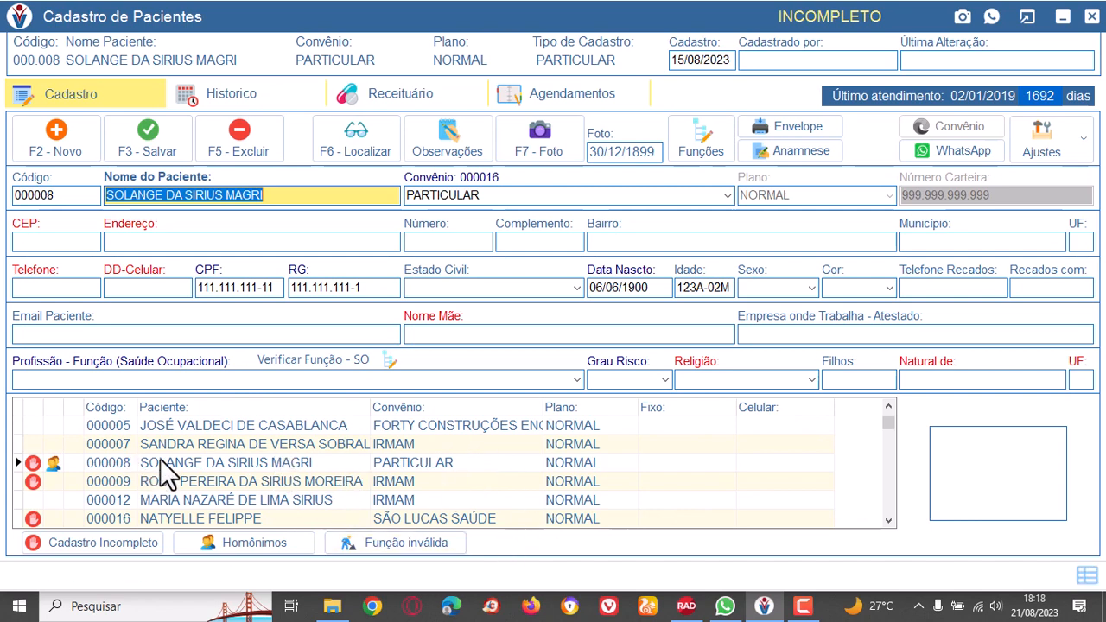
Compare the neighbouring IRMAM patients' records with the record of the PARTICULAR patient marked as incomplete and homonymous.
{"action": "left_click", "coordinate": [212, 446]}
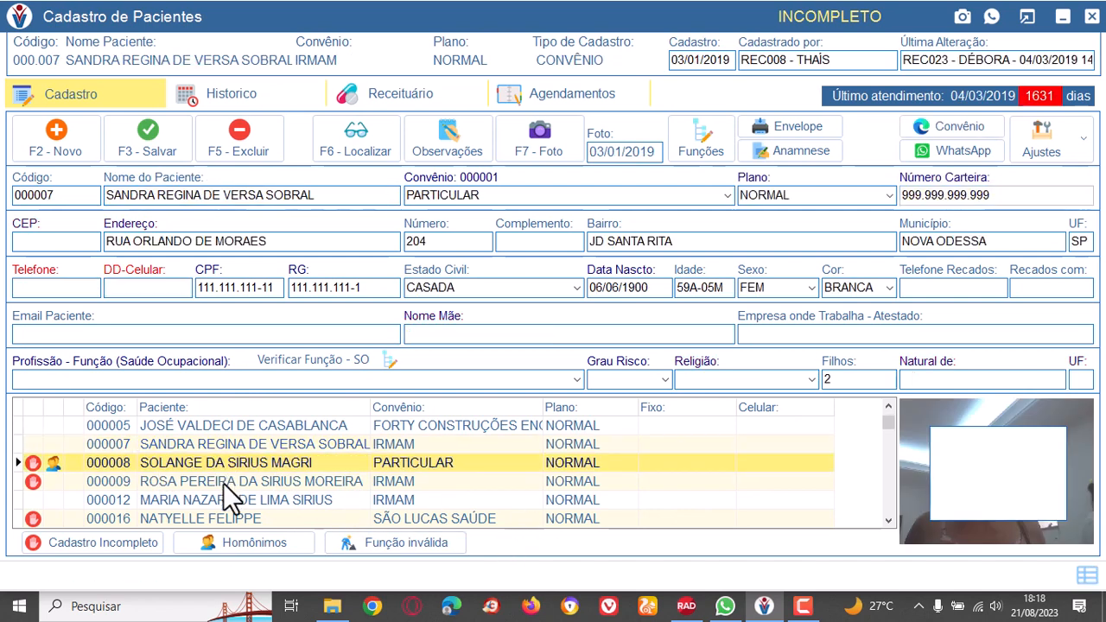
{"action": "left_click", "coordinate": [223, 484]}
{"action": "left_click", "coordinate": [223, 498]}
{"action": "left_click", "coordinate": [227, 465]}
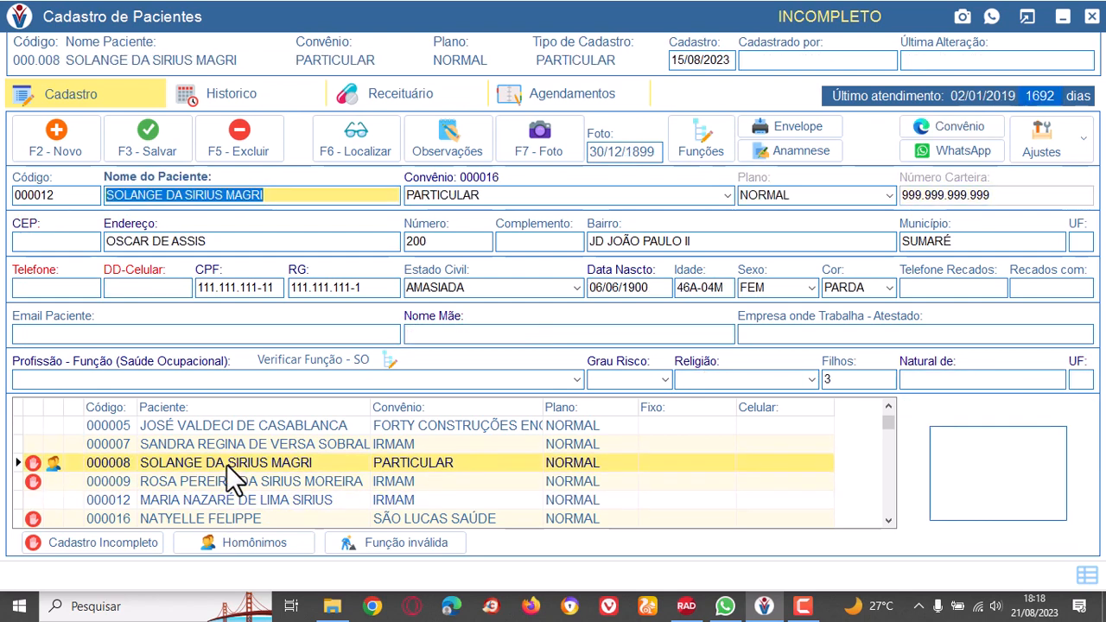
{"action": "left_click", "coordinate": [228, 465]}
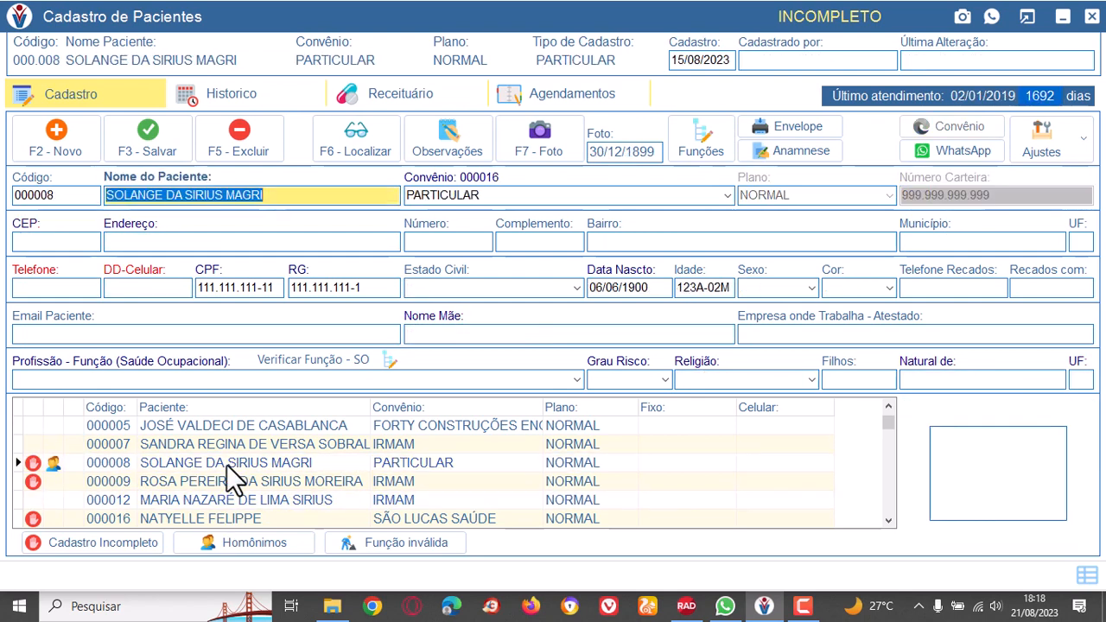
Examine the name and health plan of the homonymous PARTICULAR patient in the patient list.
{"action": "left_click", "coordinate": [296, 461]}
{"action": "left_click", "coordinate": [423, 467]}
{"action": "left_click", "coordinate": [164, 466]}
{"action": "left_click", "coordinate": [265, 471]}
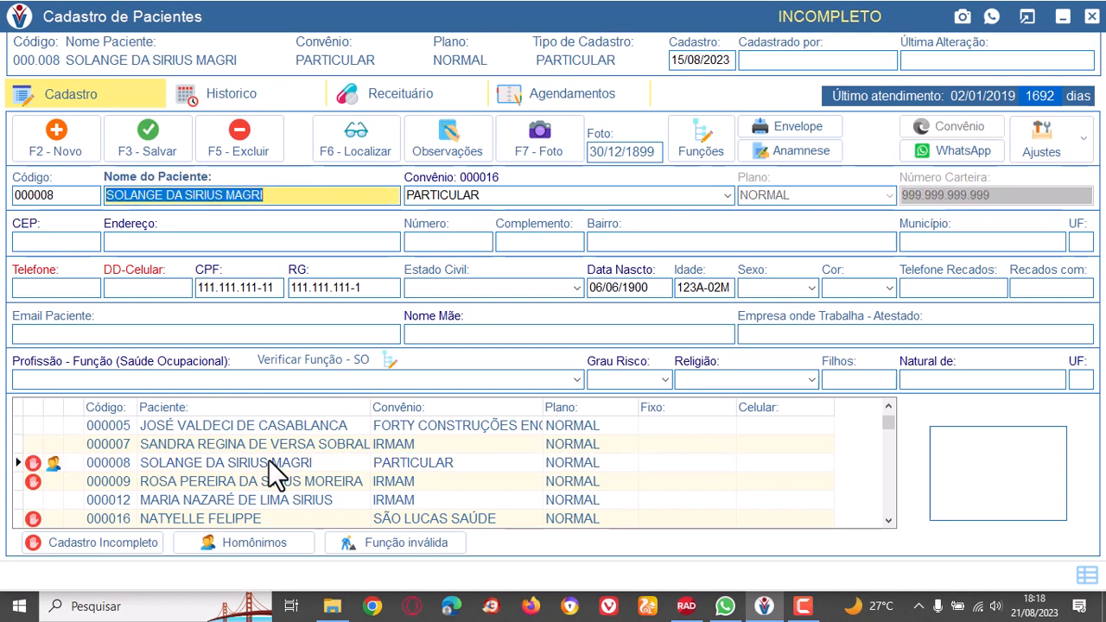
{"action": "left_click", "coordinate": [284, 463]}
{"action": "left_click", "coordinate": [252, 461]}
Load the unflagged IRMAM patient listed below the two flagged ones and open that patient's history.
{"action": "left_click", "coordinate": [249, 485]}
{"action": "left_click", "coordinate": [244, 495]}
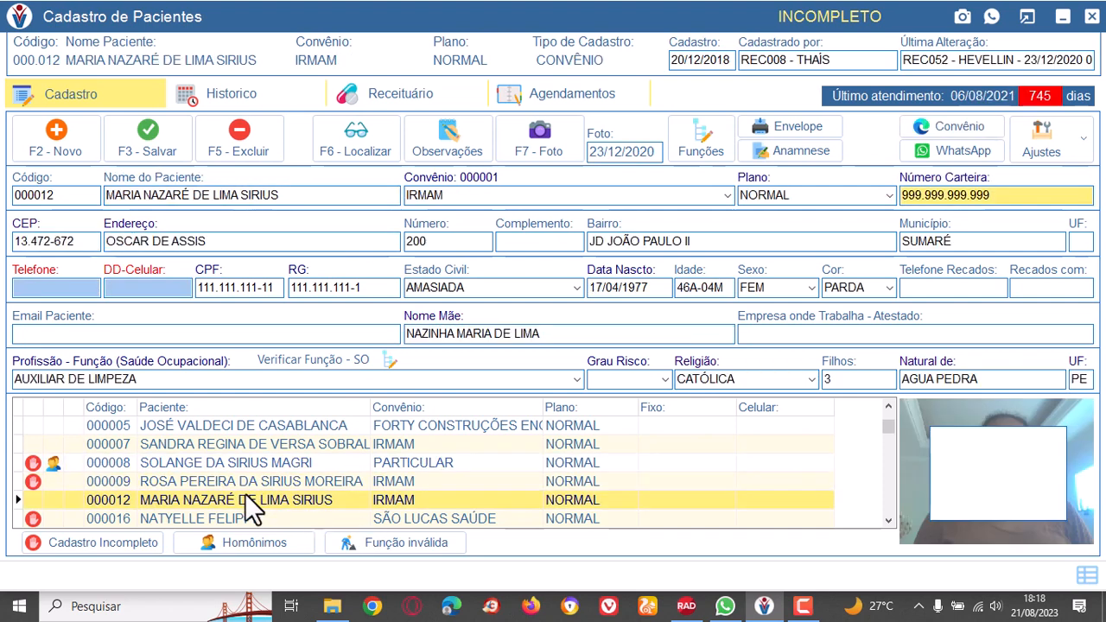
{"action": "left_click", "coordinate": [251, 101]}
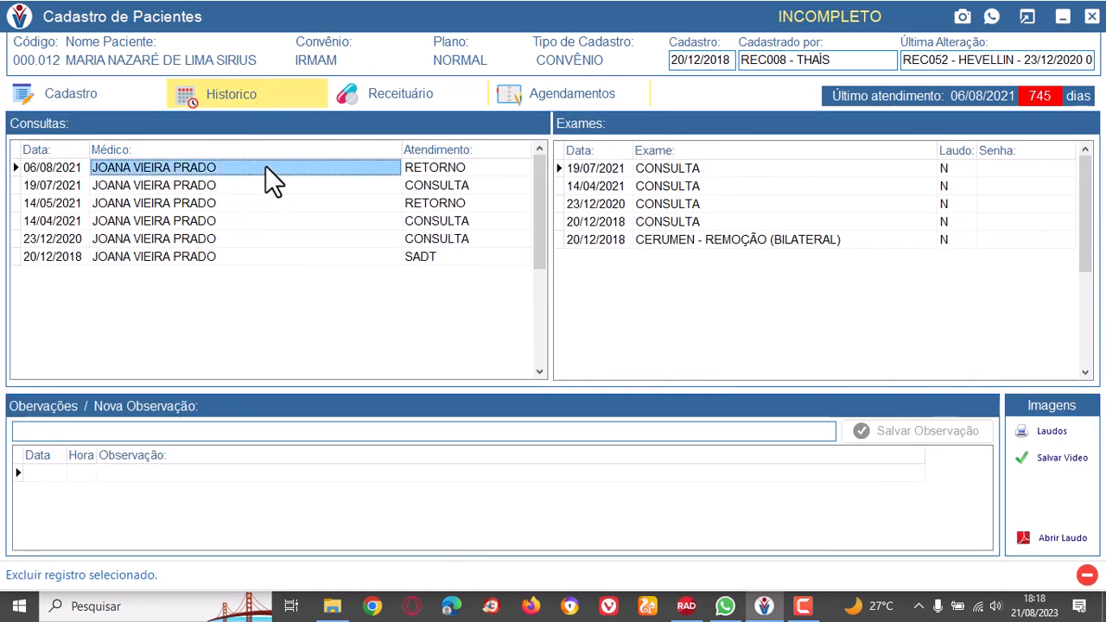
Go through the patient's consultations from 06/08/2021 back to 20/12/2018, viewing the exams linked to each date.
{"action": "left_click", "coordinate": [265, 167]}
{"action": "left_click", "coordinate": [266, 185]}
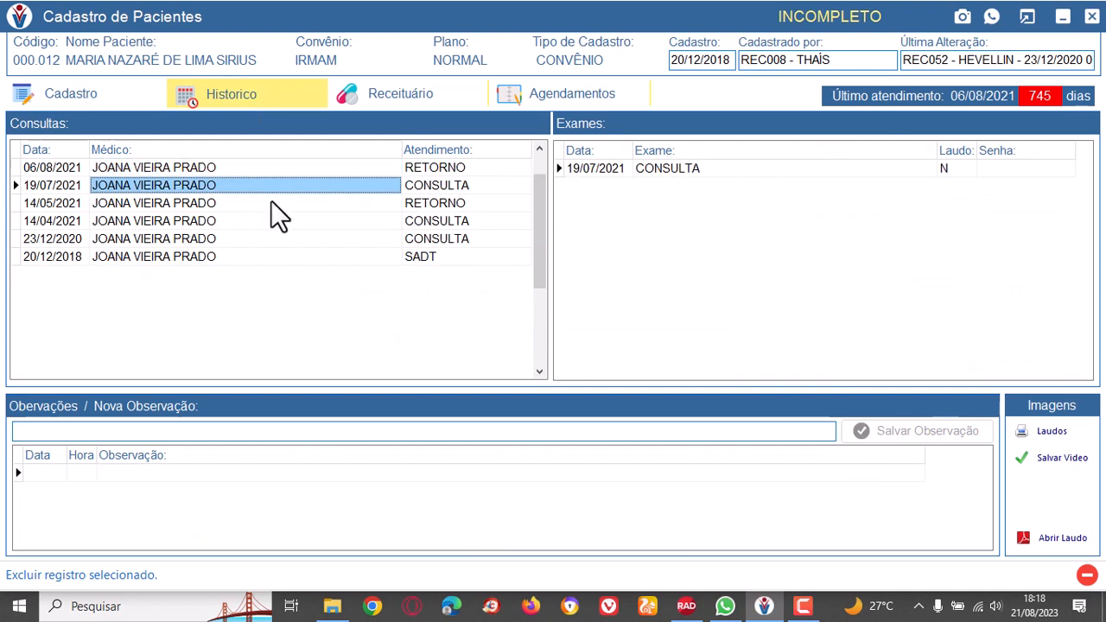
{"action": "left_click", "coordinate": [270, 202]}
{"action": "left_click", "coordinate": [279, 222]}
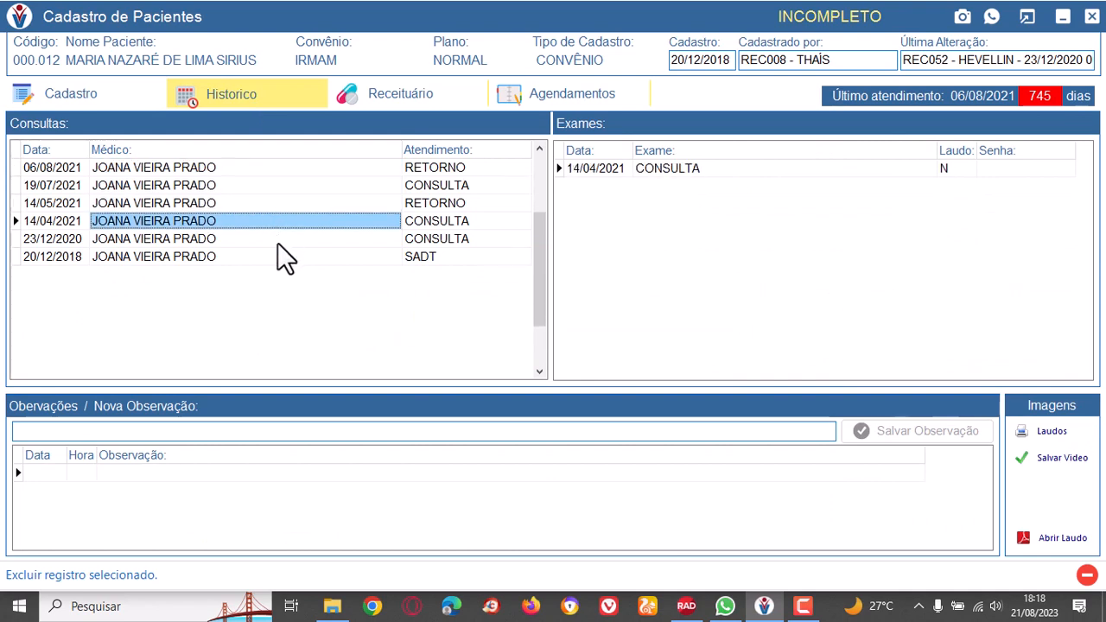
{"action": "left_click", "coordinate": [277, 242]}
{"action": "left_click", "coordinate": [277, 258]}
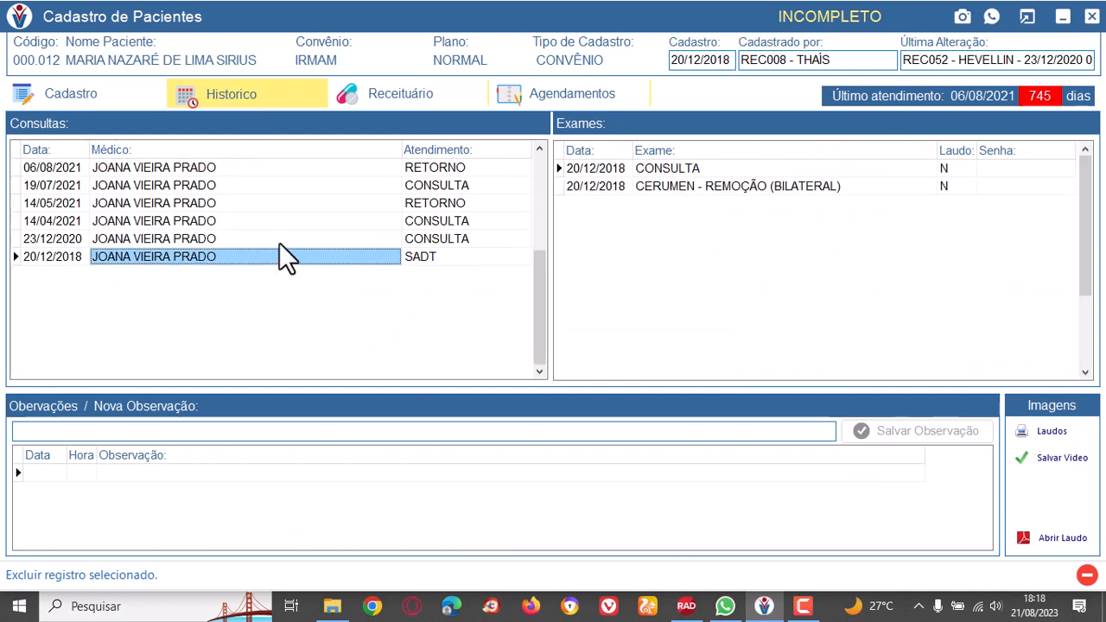
Review the exams of the consultations from 14/04/2021 forward to the 06/08/2021 return visit.
{"action": "left_click", "coordinate": [282, 224]}
{"action": "left_click", "coordinate": [273, 203]}
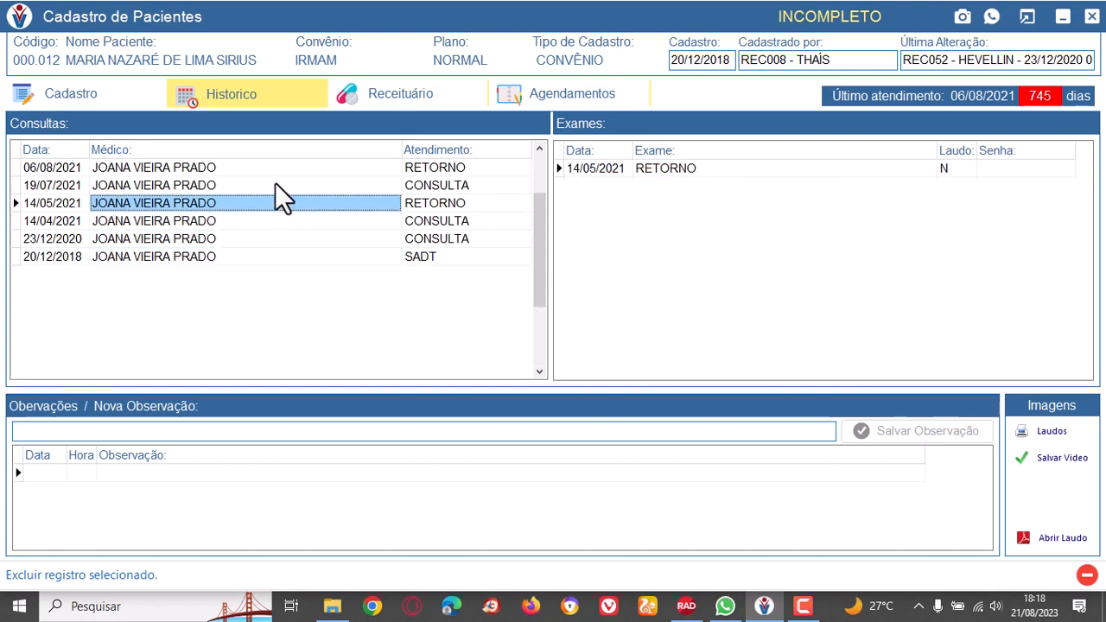
{"action": "left_click", "coordinate": [275, 185]}
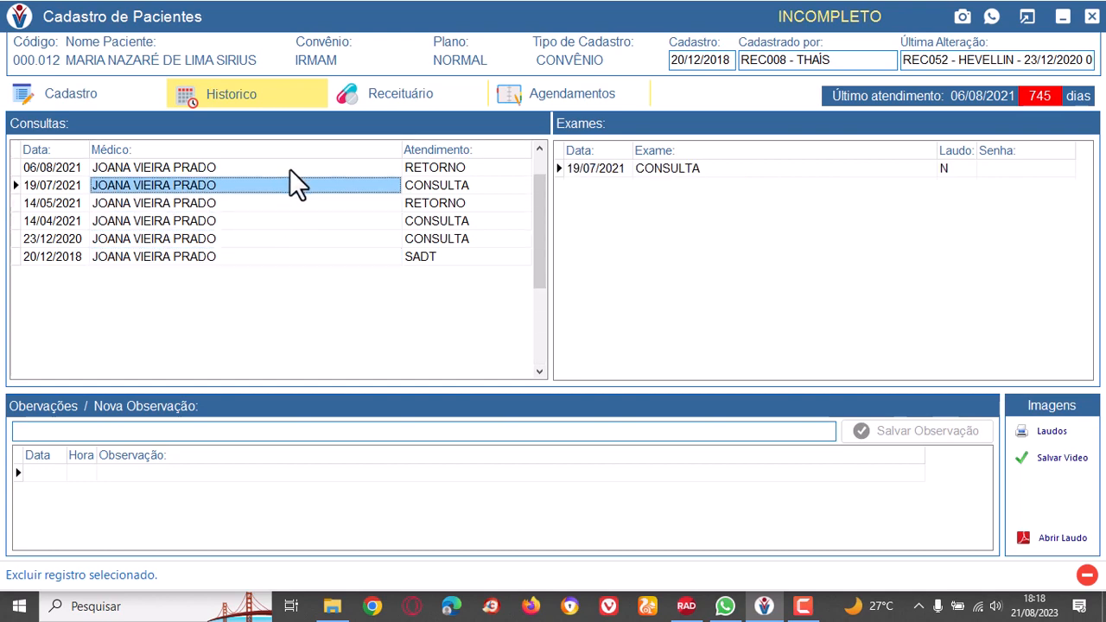
{"action": "left_click", "coordinate": [289, 168]}
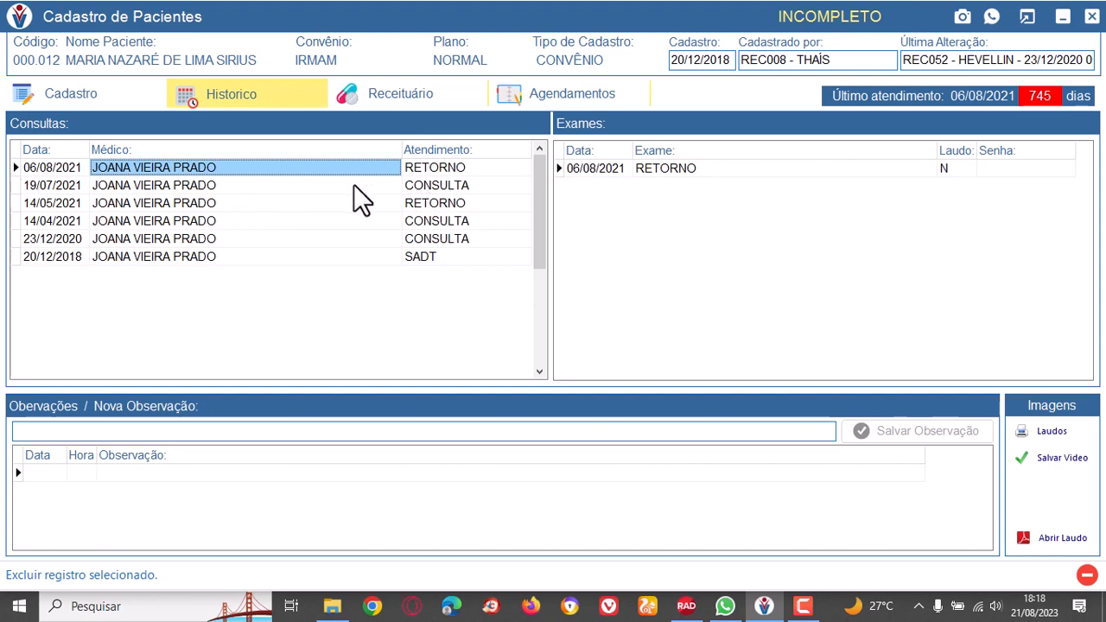
Check the attendance types from 19/07/2021 down to the 20/12/2018 SADT visit and inspect that visit's two exams.
{"action": "left_click", "coordinate": [320, 187]}
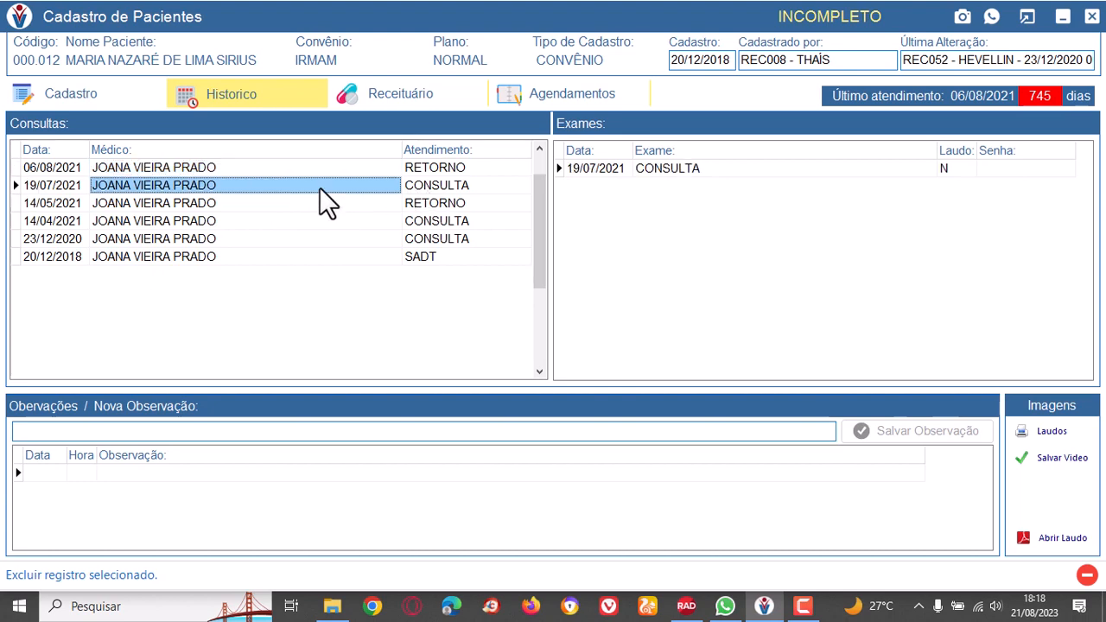
{"action": "left_click", "coordinate": [442, 203]}
{"action": "left_click", "coordinate": [452, 223]}
{"action": "left_click", "coordinate": [453, 239]}
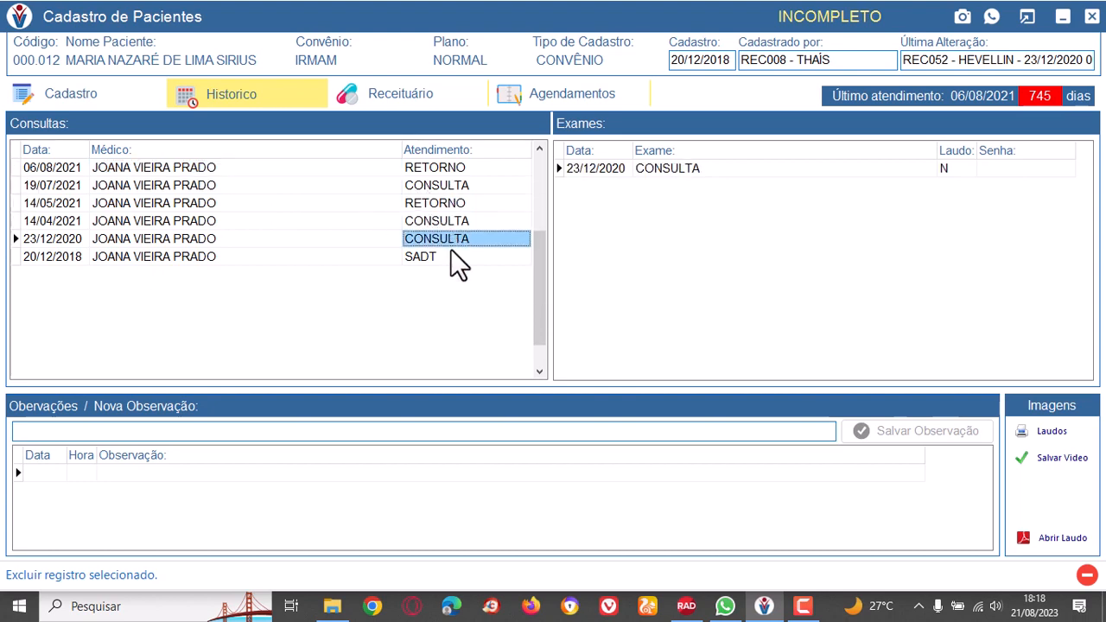
{"action": "left_click", "coordinate": [456, 261]}
{"action": "left_click", "coordinate": [728, 166]}
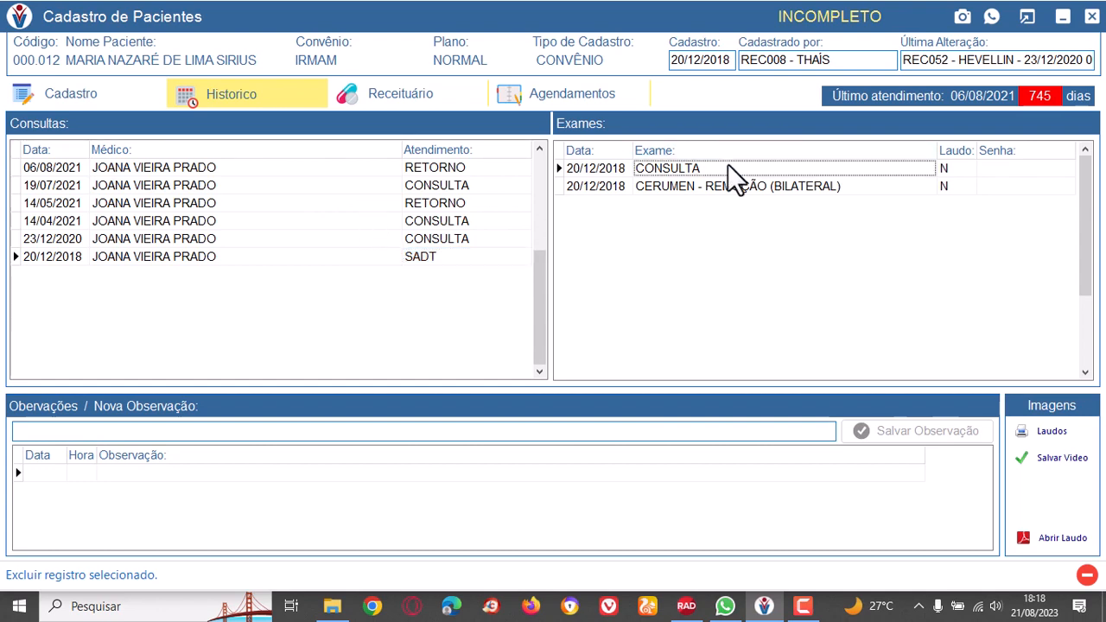
{"action": "left_click", "coordinate": [763, 187]}
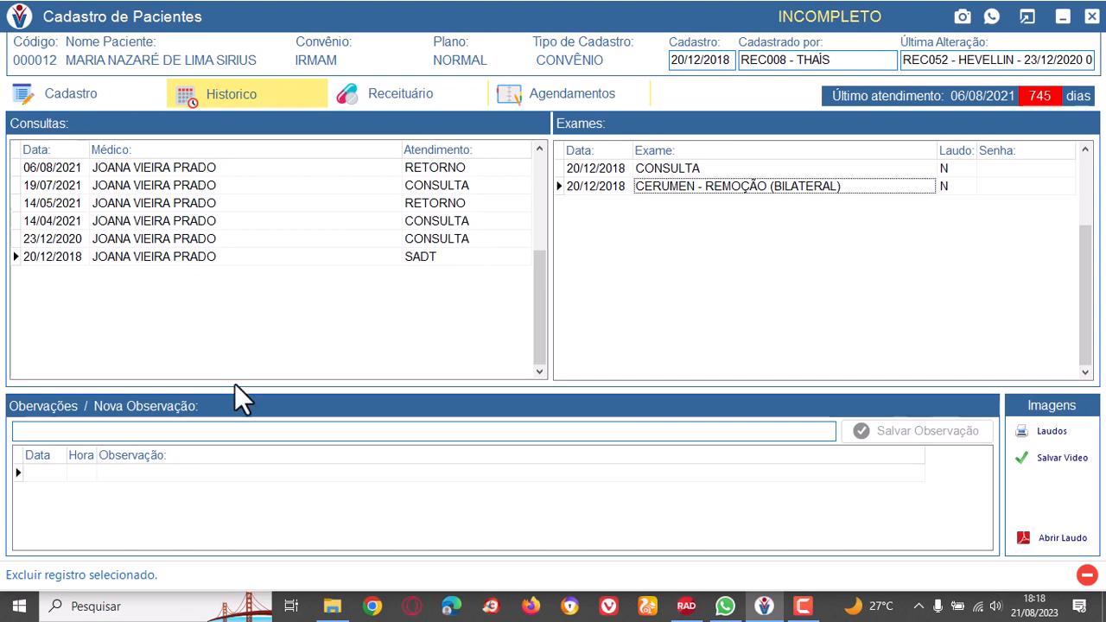
Examine the new observation field and the saved observations list in the patient's history.
{"action": "left_click", "coordinate": [53, 431]}
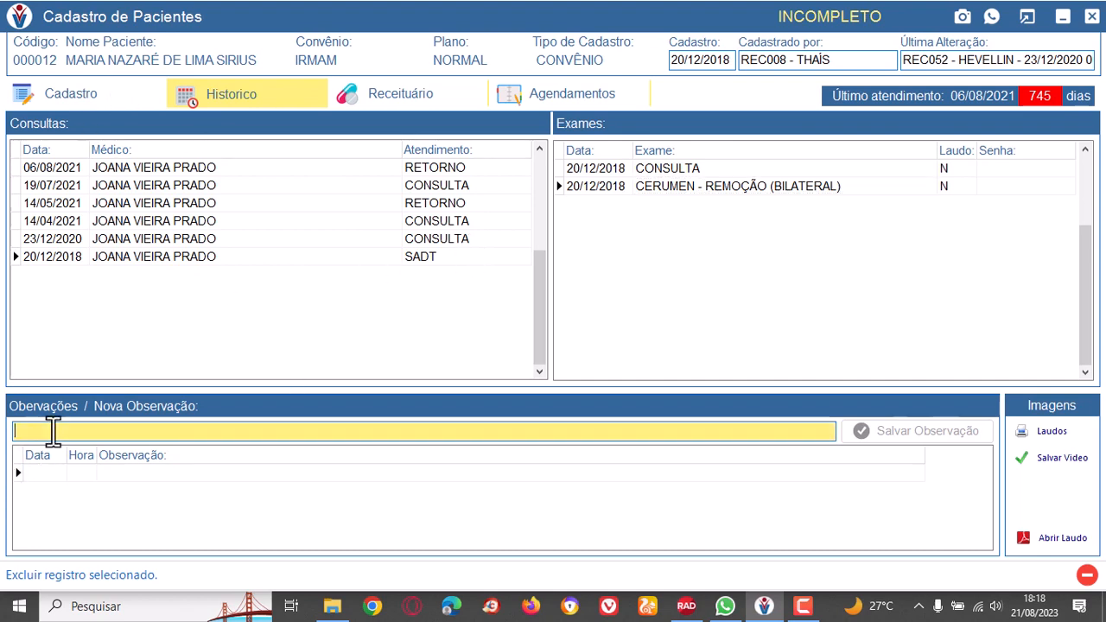
{"action": "left_click", "coordinate": [163, 474]}
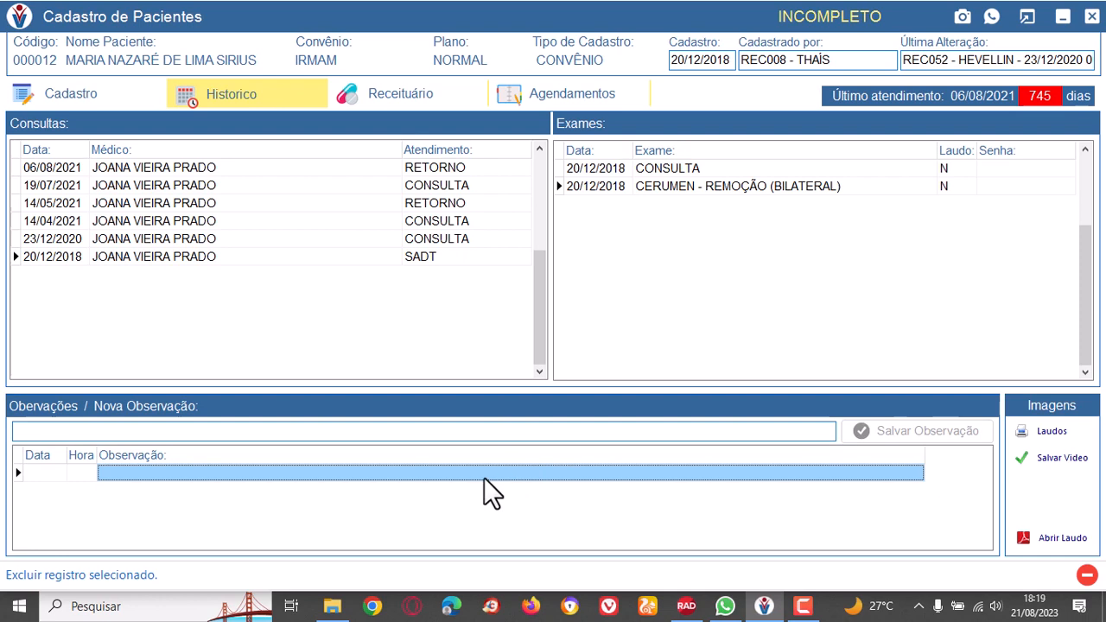
{"action": "left_click", "coordinate": [66, 434]}
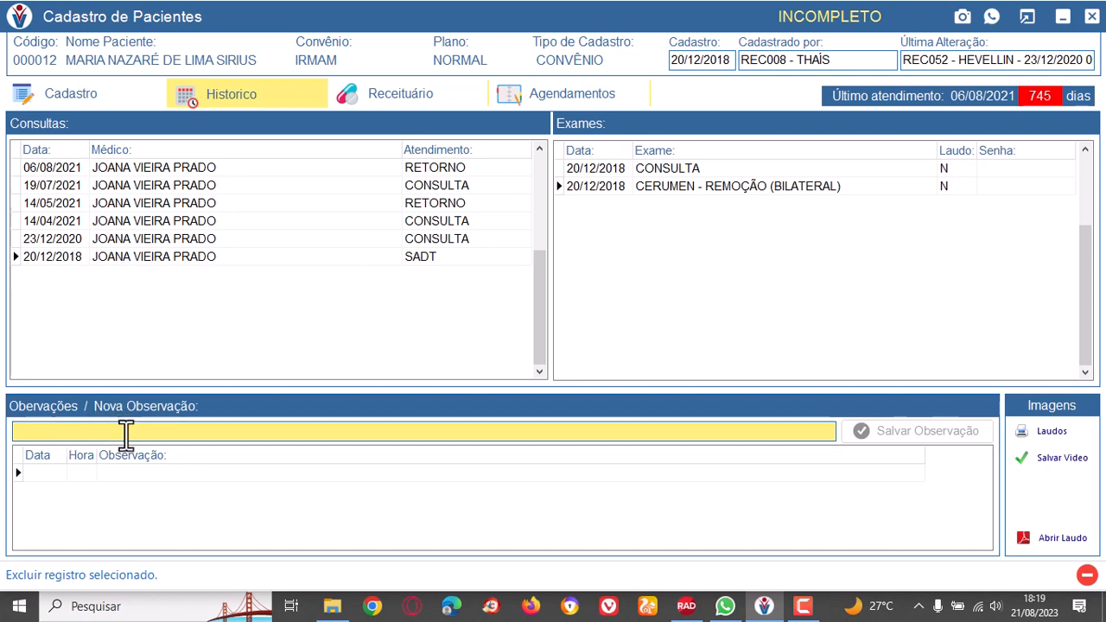
{"action": "left_click", "coordinate": [161, 471]}
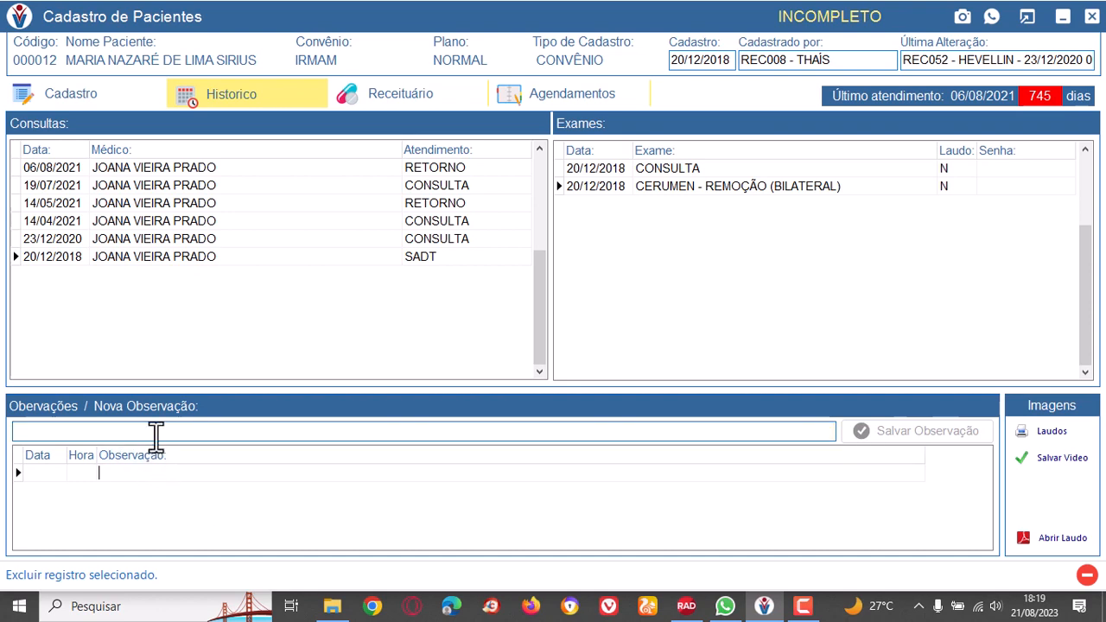
{"action": "left_click", "coordinate": [159, 432]}
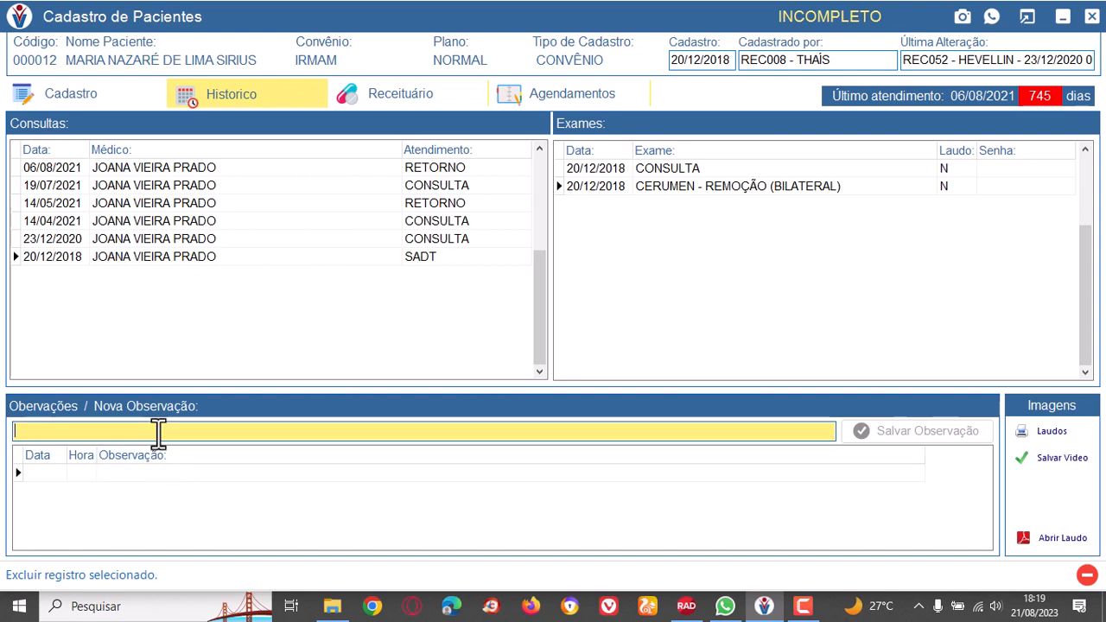
Open the patient's issued prescriptions and examine the date, code, medication and active ingredient columns.
{"action": "left_click", "coordinate": [396, 97]}
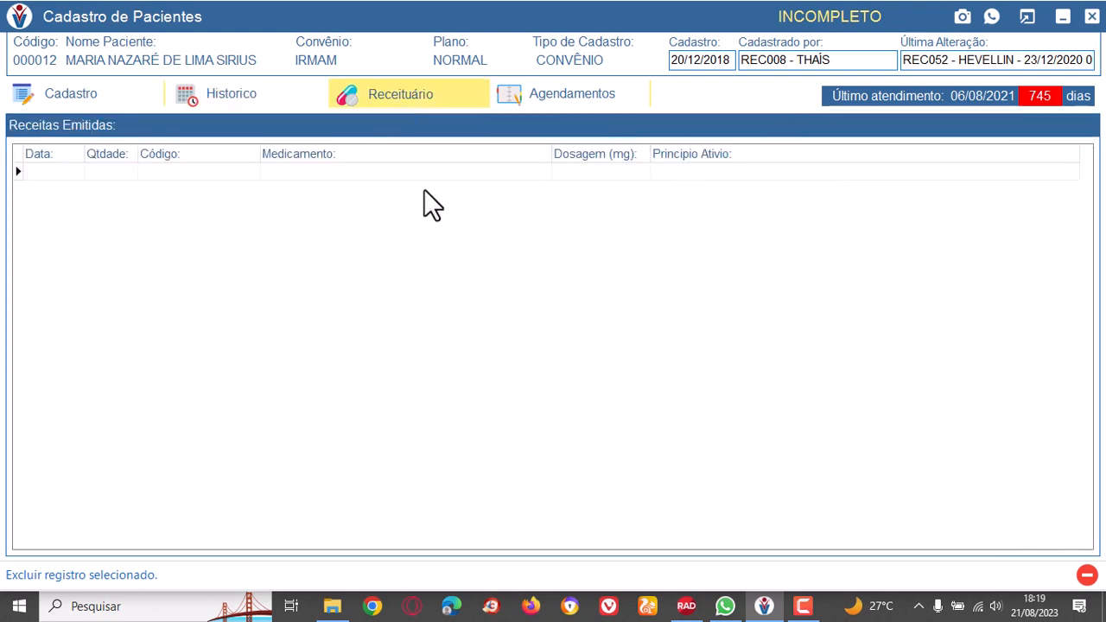
{"action": "left_click", "coordinate": [68, 172]}
{"action": "left_click", "coordinate": [166, 177]}
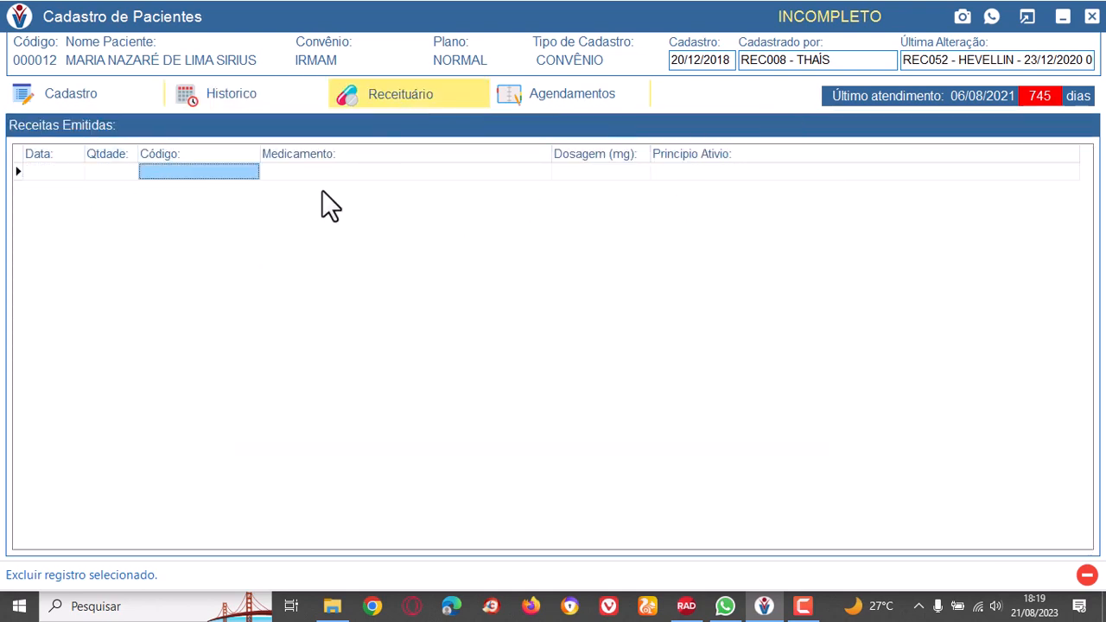
{"action": "left_click", "coordinate": [331, 180]}
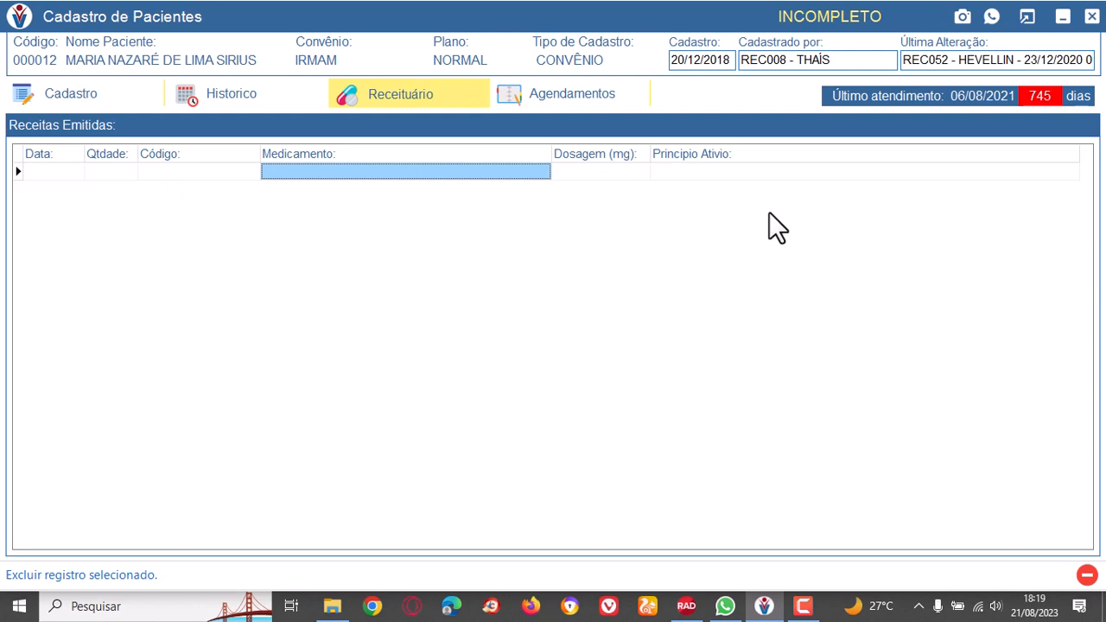
{"action": "left_click", "coordinate": [700, 175]}
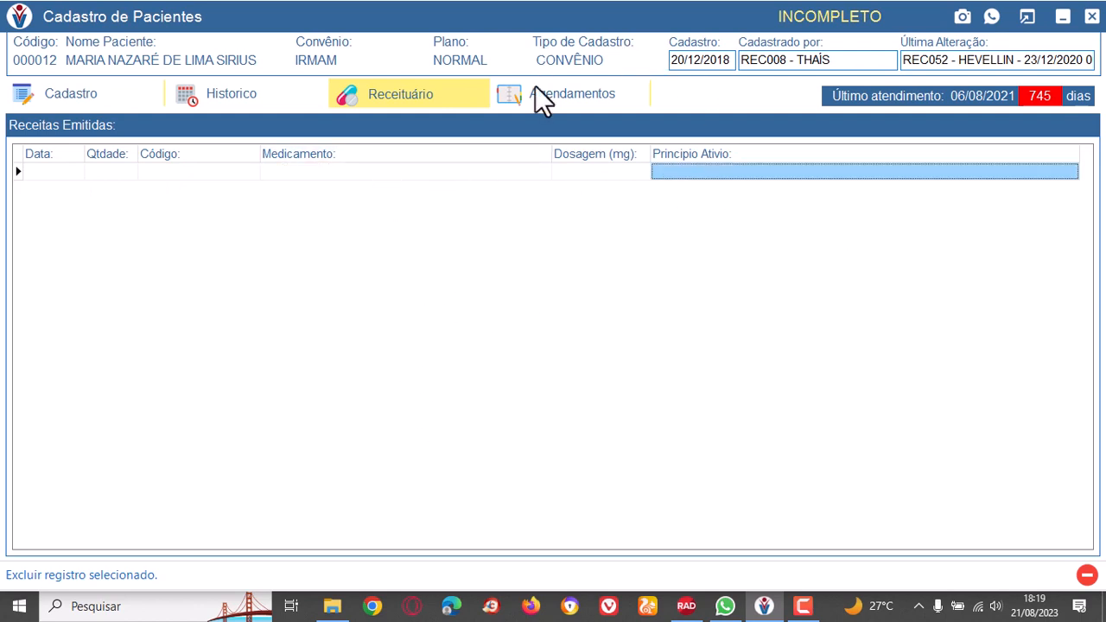
Open the patient's appointments and review the attendance type of each one, from 06/08/2021 down to the 20/12/2018 SADT visit.
{"action": "left_click", "coordinate": [570, 97]}
{"action": "left_click", "coordinate": [354, 169]}
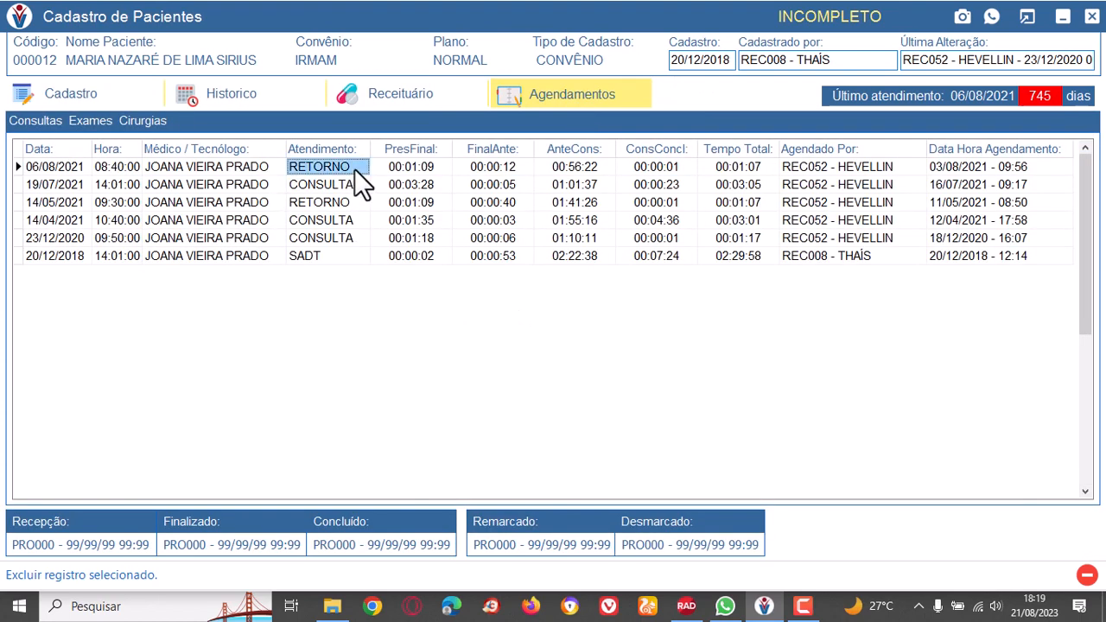
{"action": "left_click", "coordinate": [350, 190]}
{"action": "left_click", "coordinate": [350, 207]}
{"action": "left_click", "coordinate": [351, 225]}
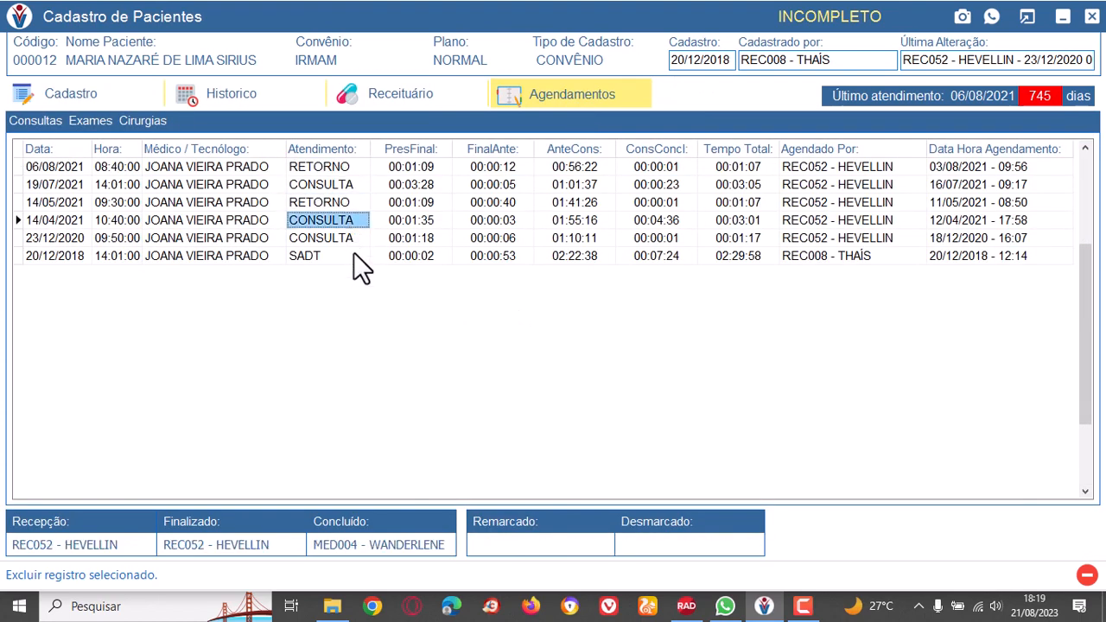
{"action": "left_click", "coordinate": [350, 242]}
{"action": "left_click", "coordinate": [349, 254]}
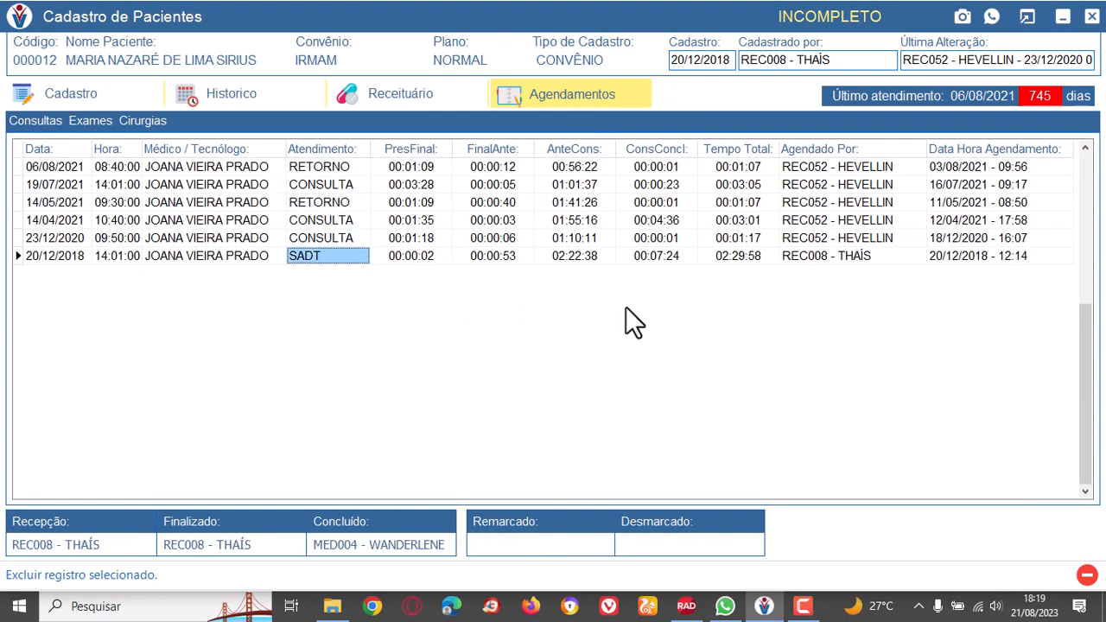
Check which staff member scheduled each of the patient's appointments.
{"action": "left_click", "coordinate": [871, 184]}
{"action": "left_click", "coordinate": [874, 219]}
{"action": "left_click", "coordinate": [869, 238]}
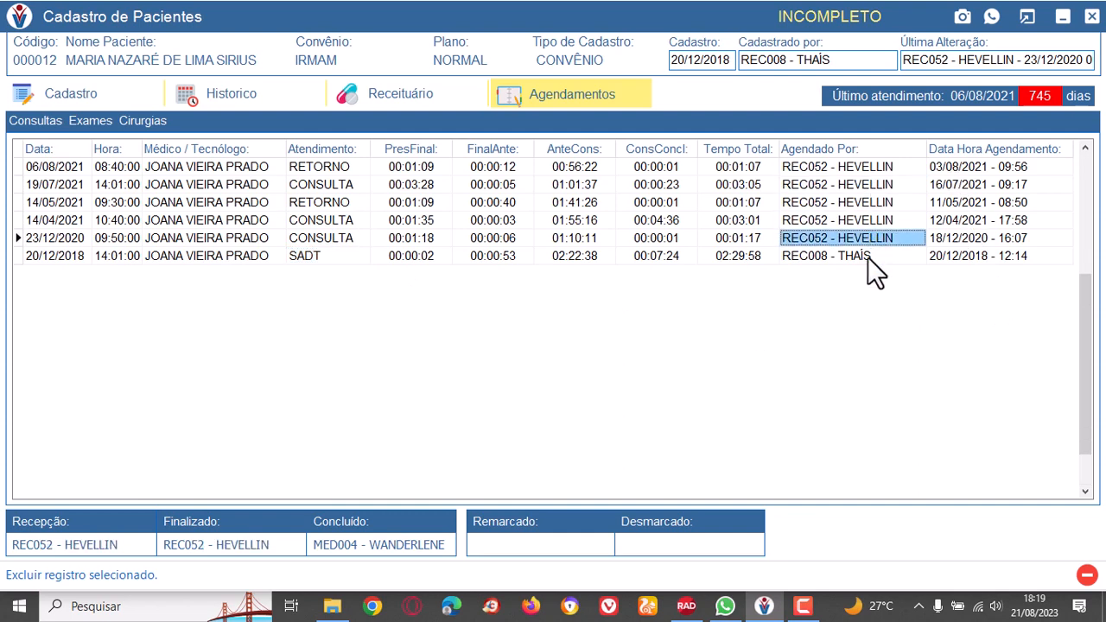
{"action": "left_click", "coordinate": [867, 257]}
{"action": "left_click", "coordinate": [657, 219]}
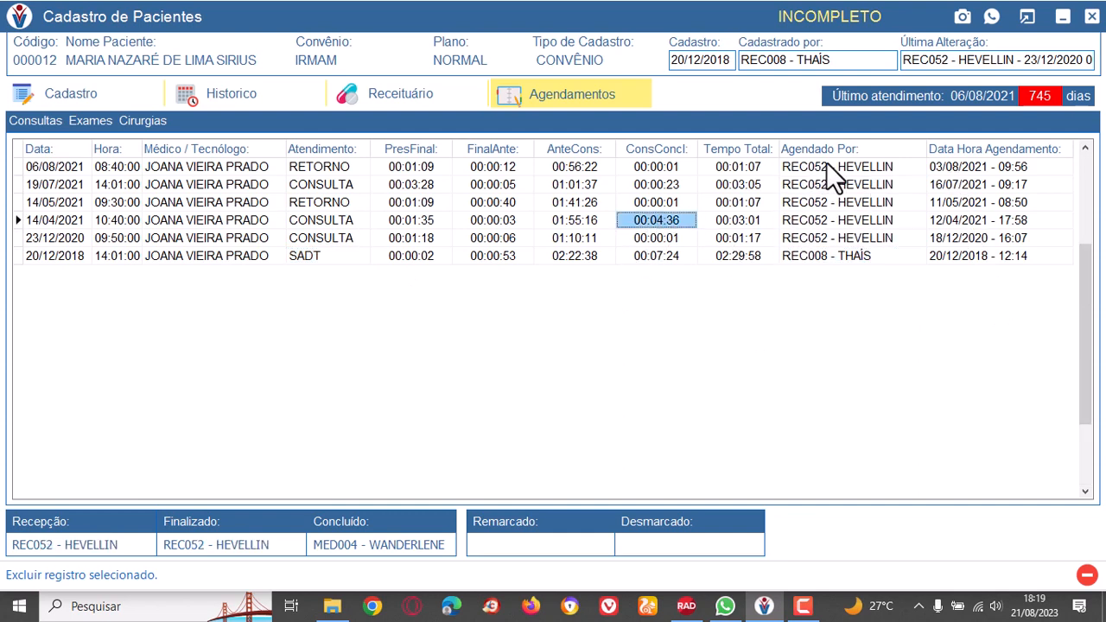
{"action": "left_click", "coordinate": [827, 166]}
{"action": "left_click", "coordinate": [831, 204]}
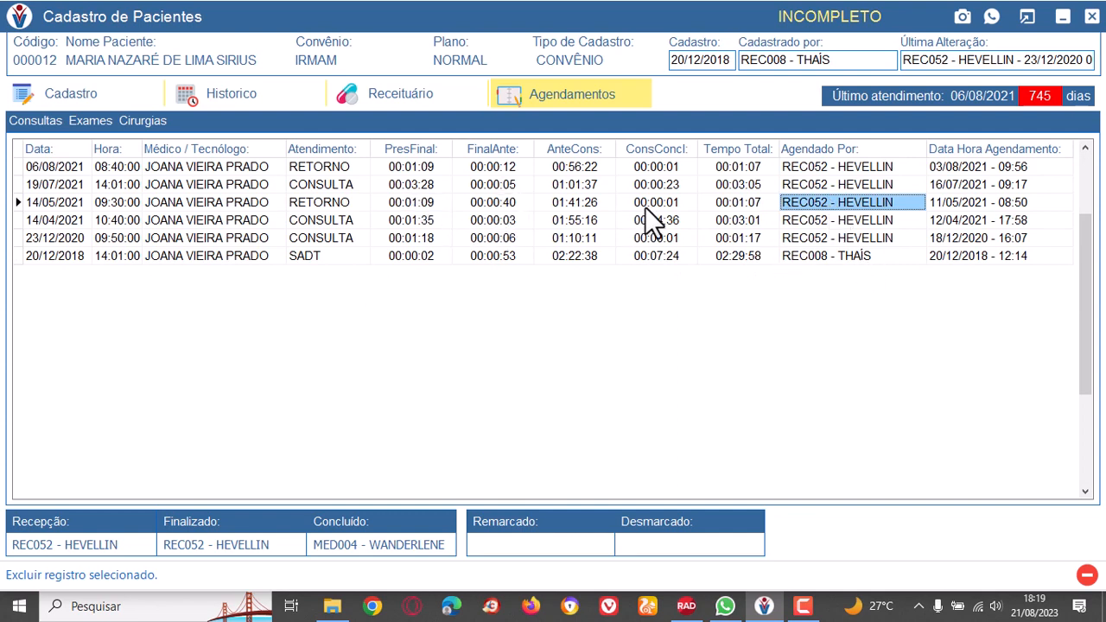
Examine the appointments' FinalAnte times, plus the PresFinal and total time of the 06/08/2021 return visit.
{"action": "left_click", "coordinate": [497, 220]}
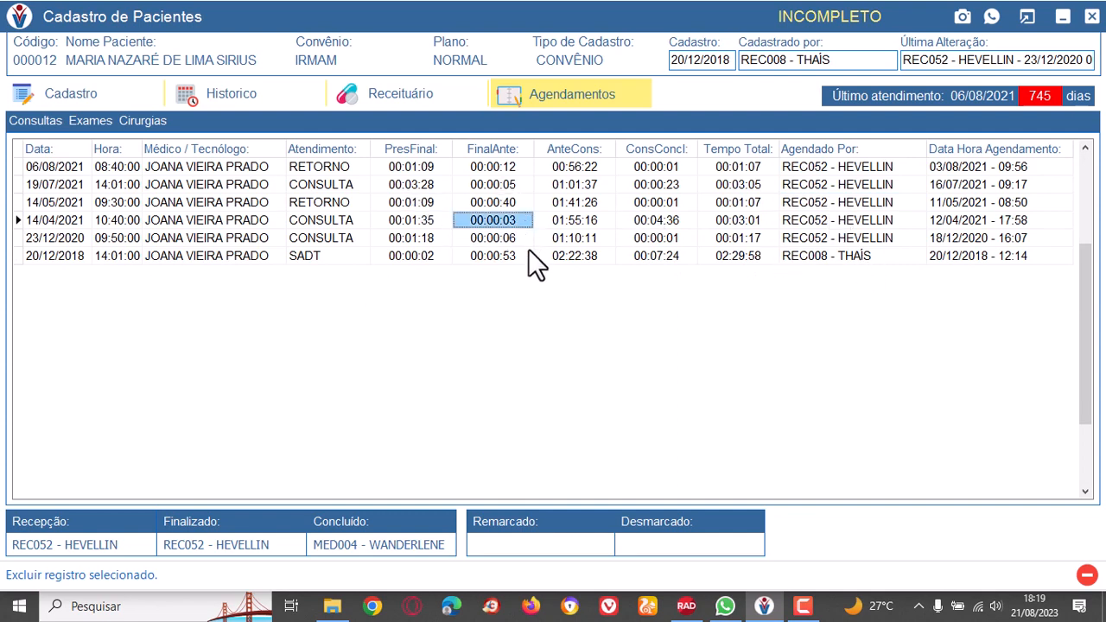
{"action": "left_click", "coordinate": [508, 239]}
{"action": "left_click", "coordinate": [512, 252]}
{"action": "left_click", "coordinate": [500, 221]}
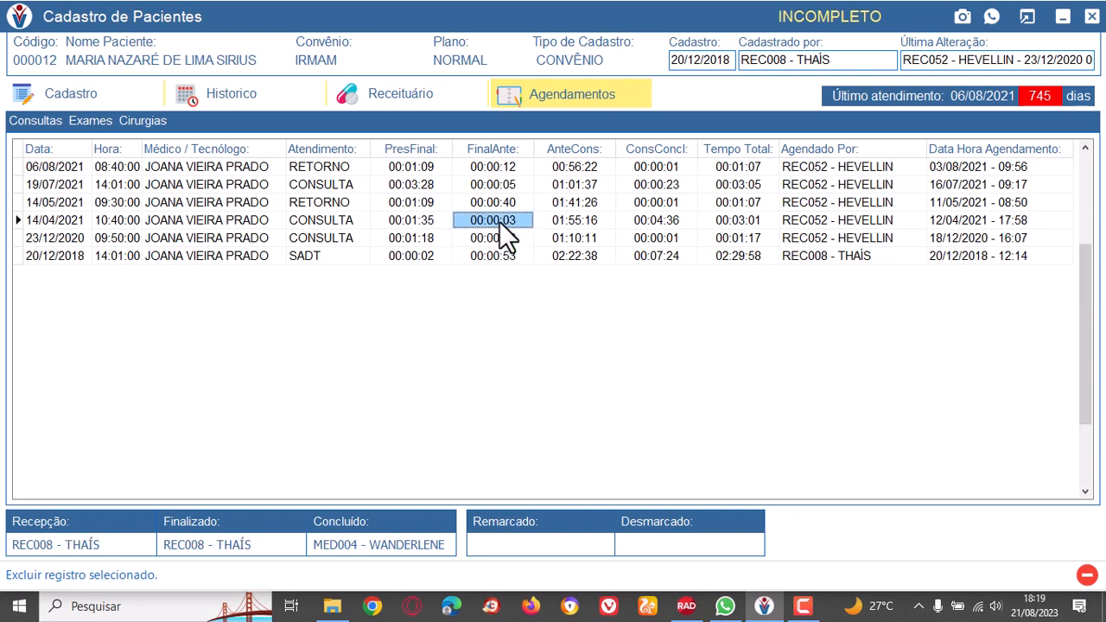
{"action": "left_click", "coordinate": [510, 186]}
{"action": "left_click", "coordinate": [504, 167]}
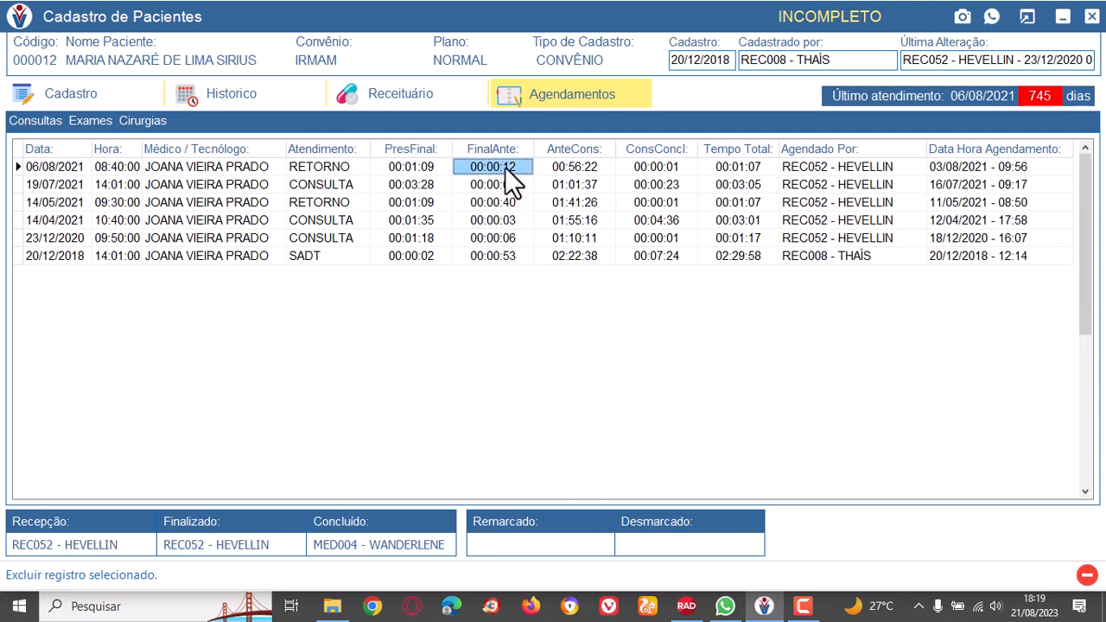
{"action": "left_click", "coordinate": [421, 169]}
{"action": "left_click", "coordinate": [738, 167]}
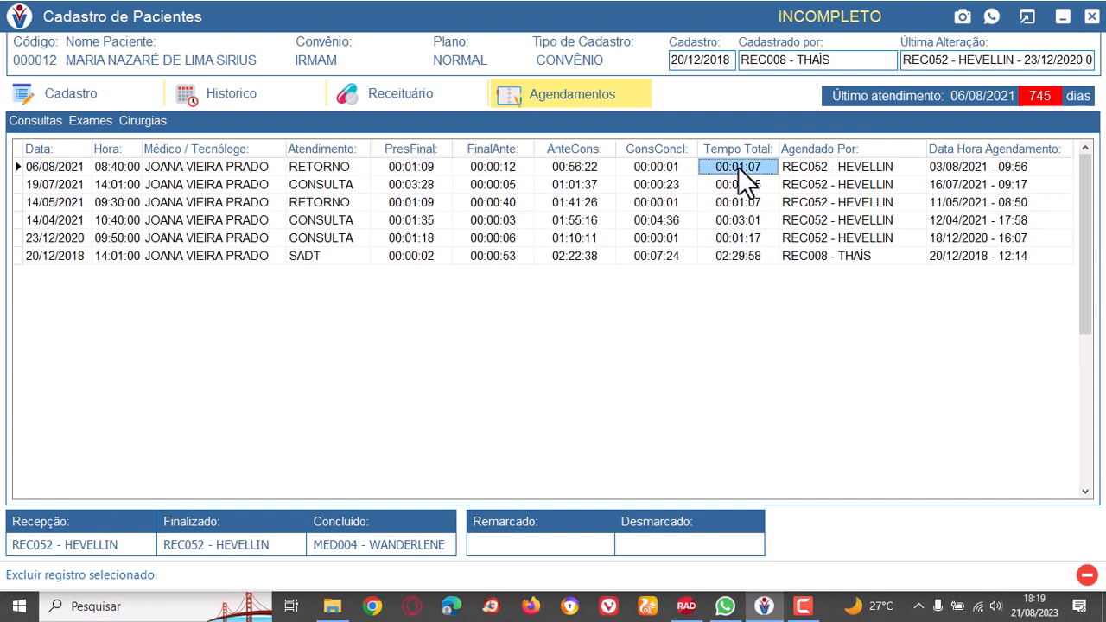
Check the return visit's PresFinal time, go back to the registration data and load the second patient in the list.
{"action": "left_click", "coordinate": [409, 169]}
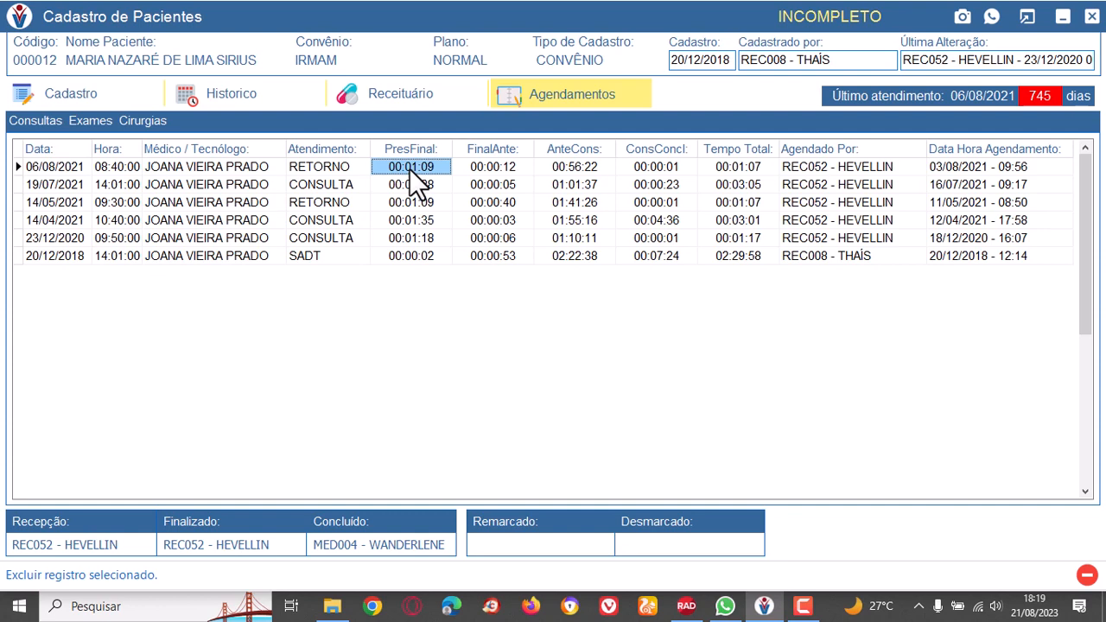
{"action": "left_click", "coordinate": [78, 90]}
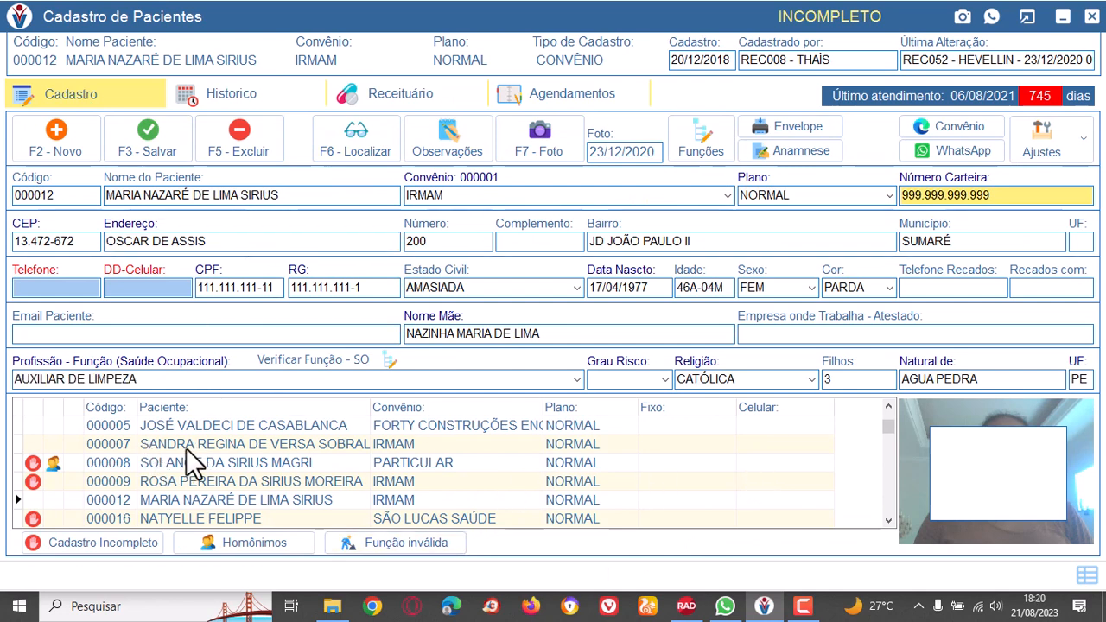
{"action": "left_click", "coordinate": [203, 473]}
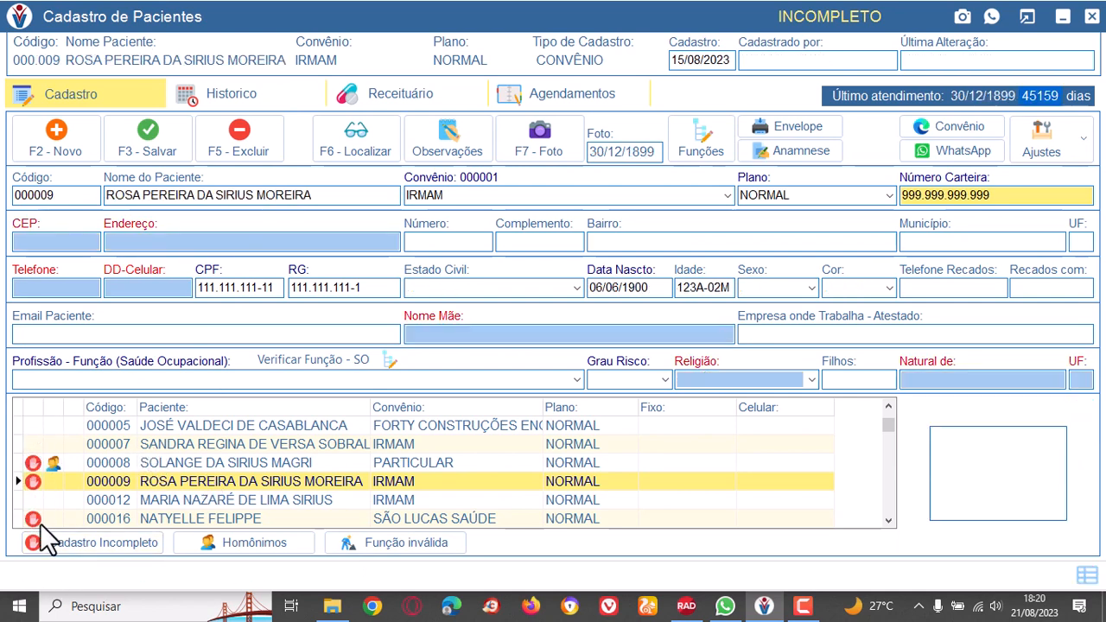
{"action": "left_click", "coordinate": [353, 442]}
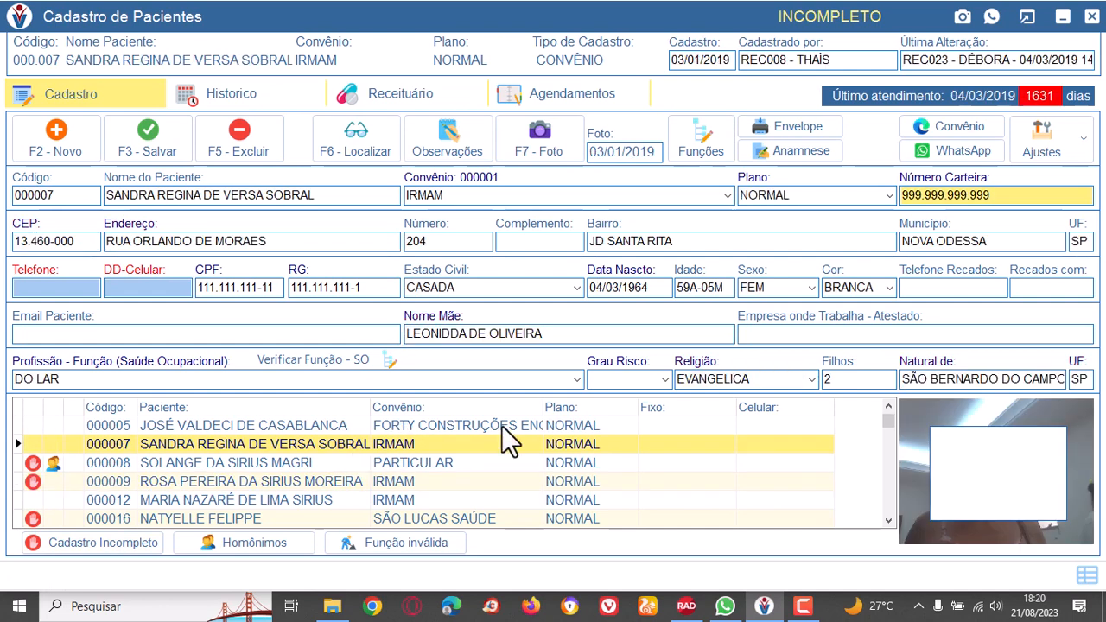
View the patient's observations and agenda, and preview the full anamnesis form before closing it.
{"action": "left_click", "coordinate": [452, 129]}
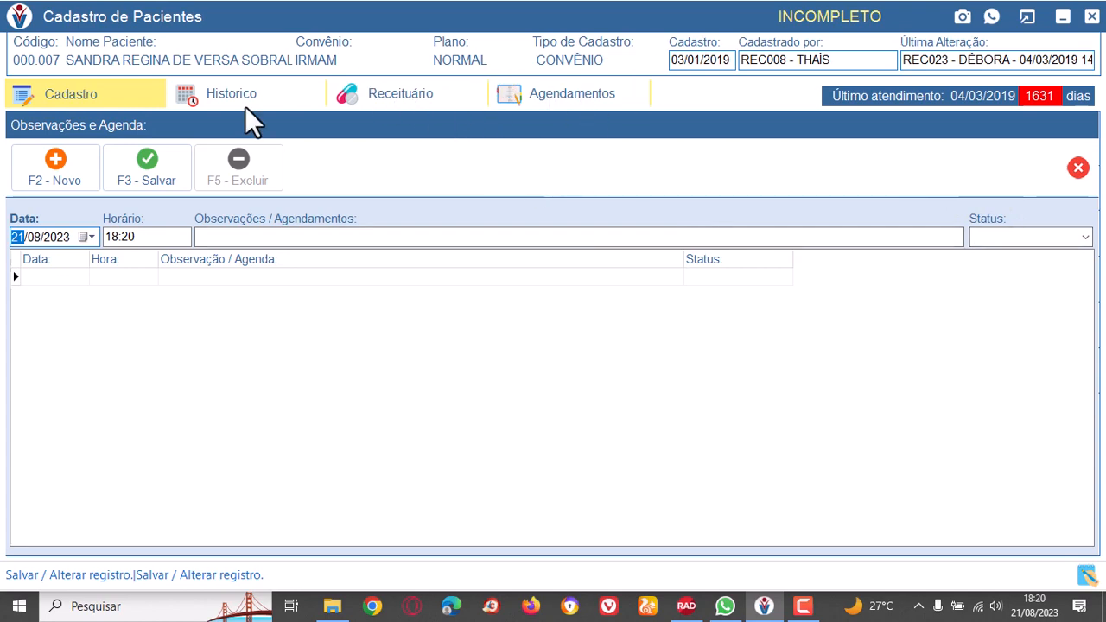
{"action": "left_click", "coordinate": [1078, 167]}
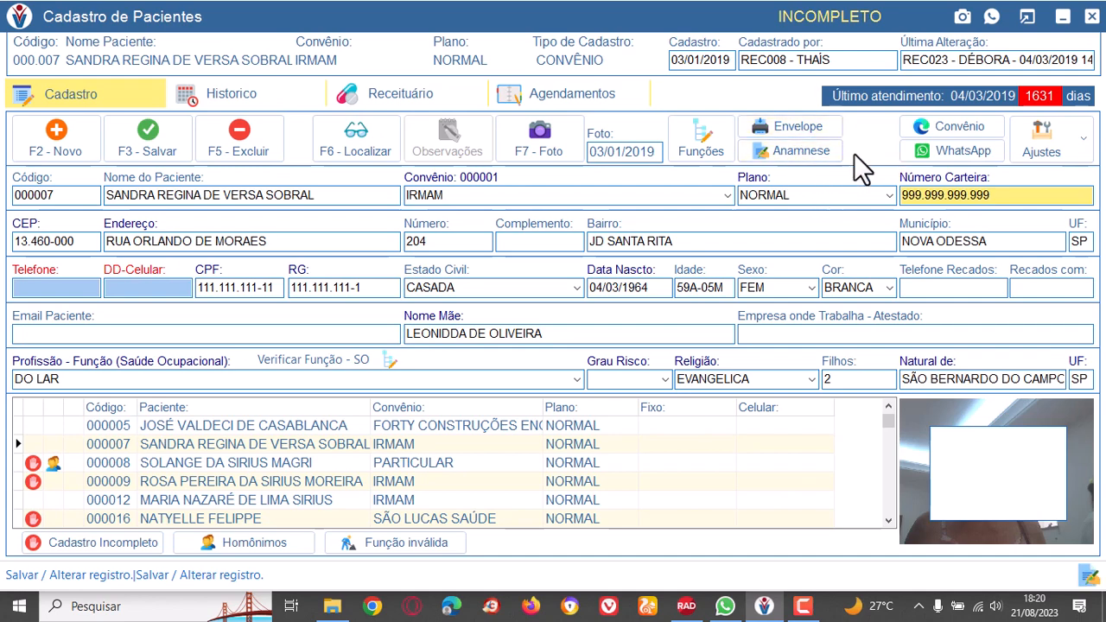
{"action": "left_click", "coordinate": [806, 151]}
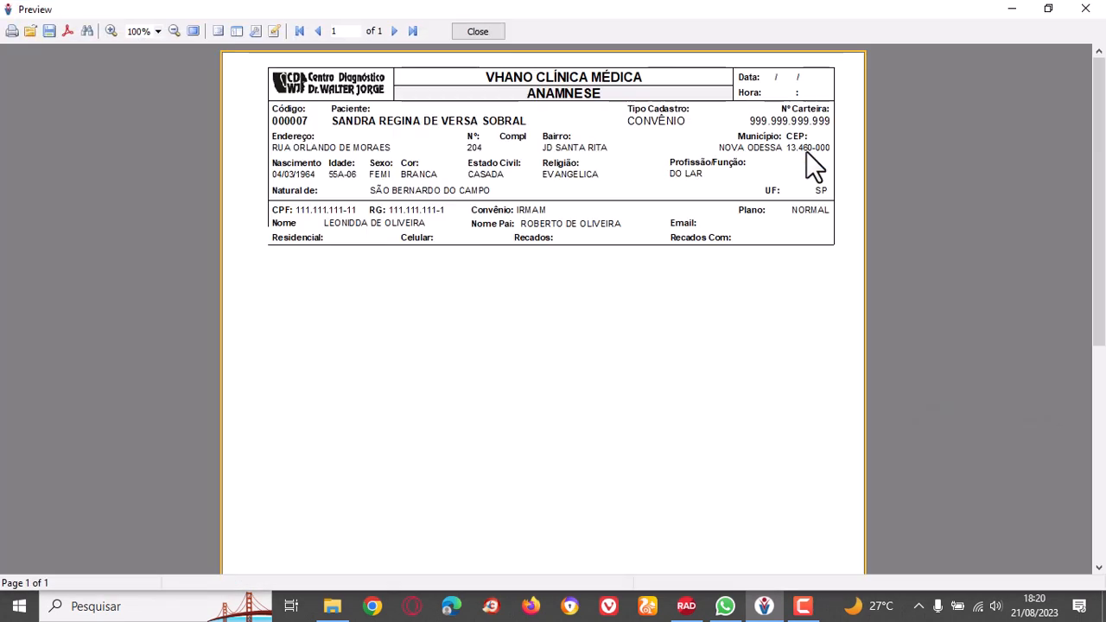
{"action": "scroll", "coordinate": [468, 378], "scroll_direction": "down", "scroll_amount": 5}
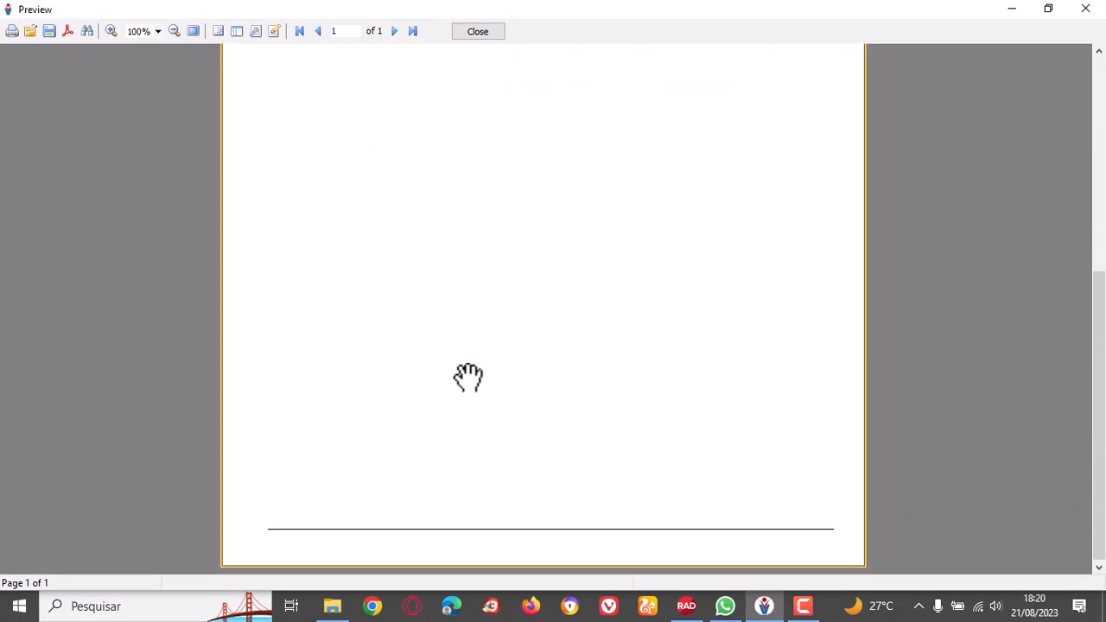
{"action": "scroll", "coordinate": [467, 377], "scroll_direction": "up", "scroll_amount": 5}
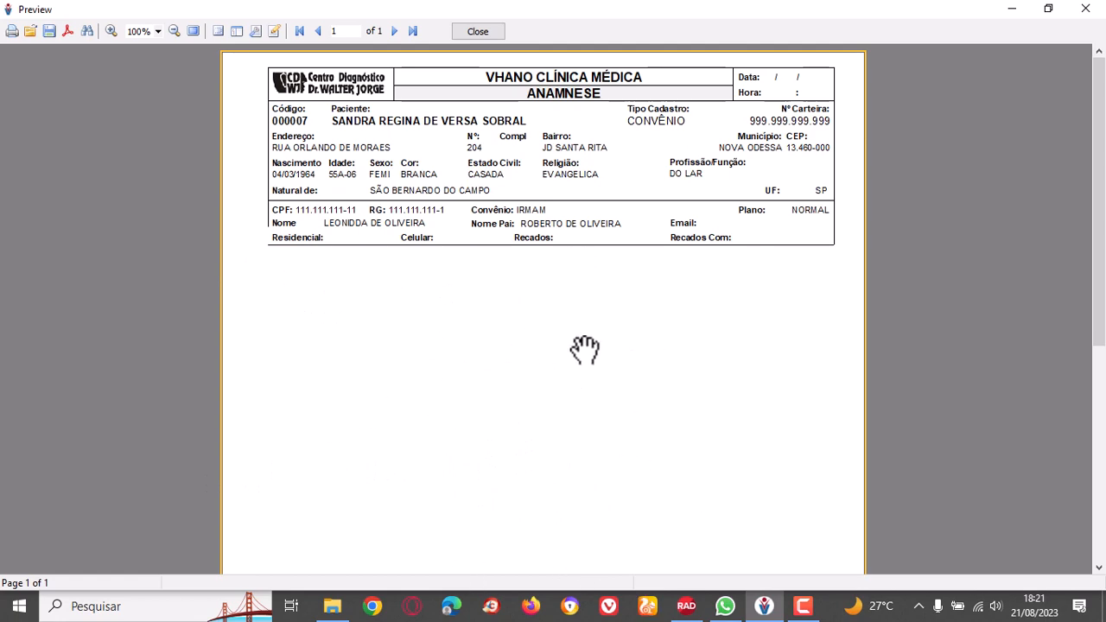
{"action": "left_click", "coordinate": [481, 31]}
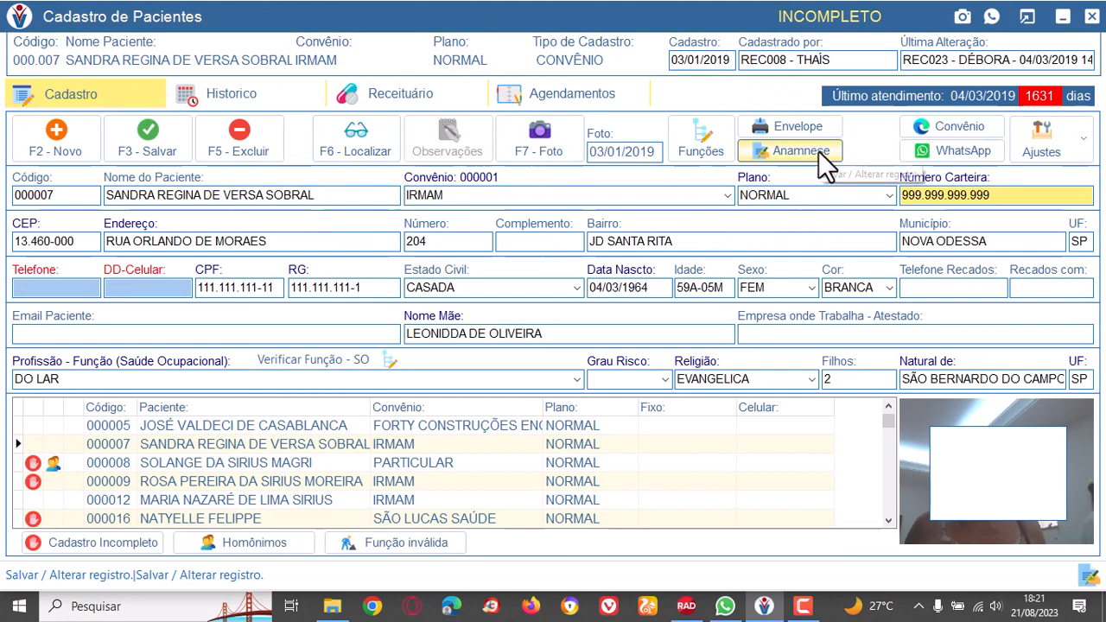
Open the health plan's online authorization portal from the patient record and close it.
{"action": "left_click", "coordinate": [945, 126]}
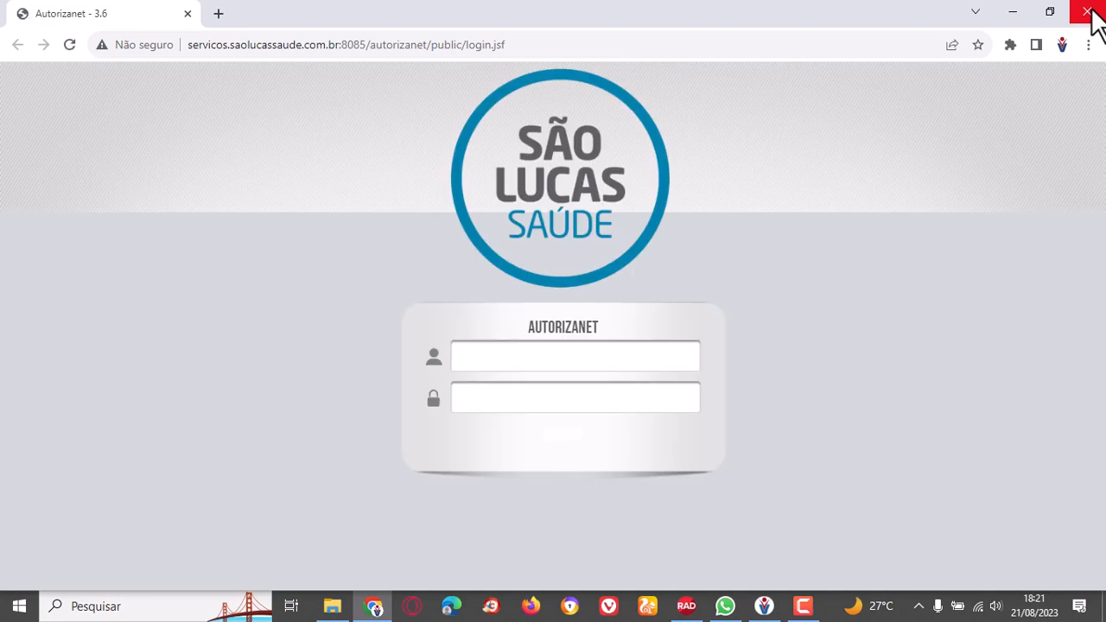
{"action": "left_click", "coordinate": [1090, 12]}
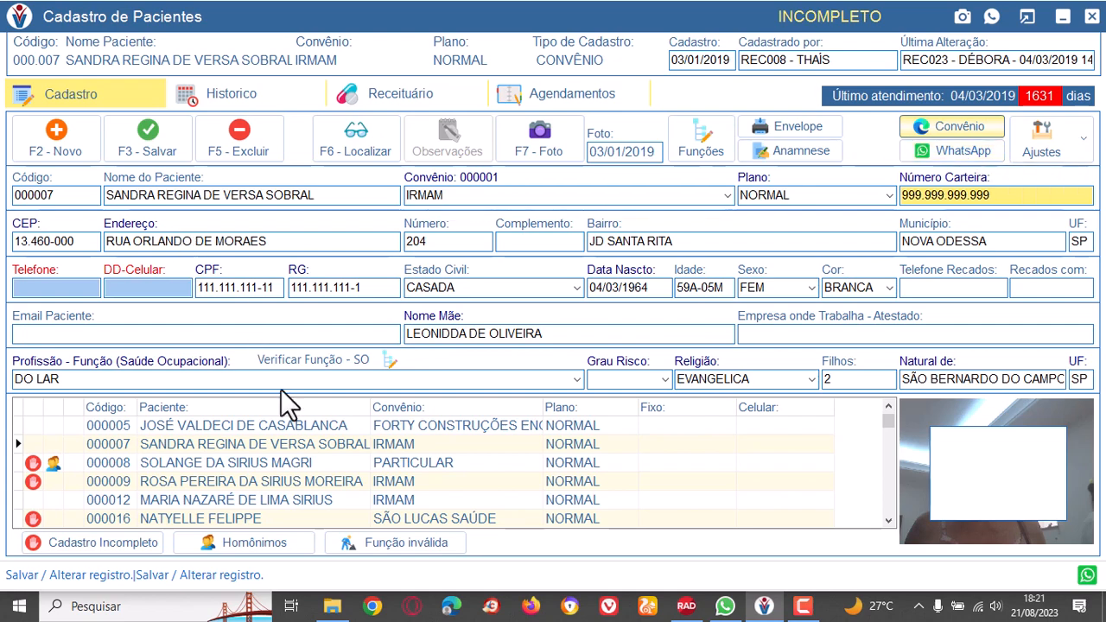
Review the patient's history, issued prescriptions and appointments, ending on the registration data.
{"action": "left_click", "coordinate": [250, 87]}
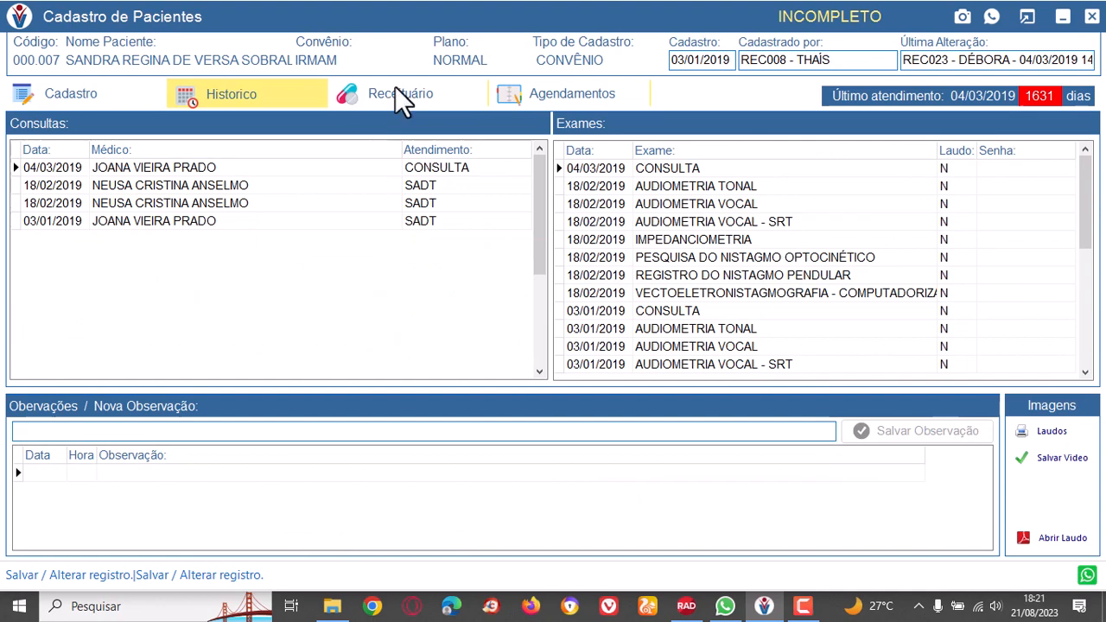
{"action": "left_click", "coordinate": [395, 88]}
{"action": "left_click", "coordinate": [577, 96]}
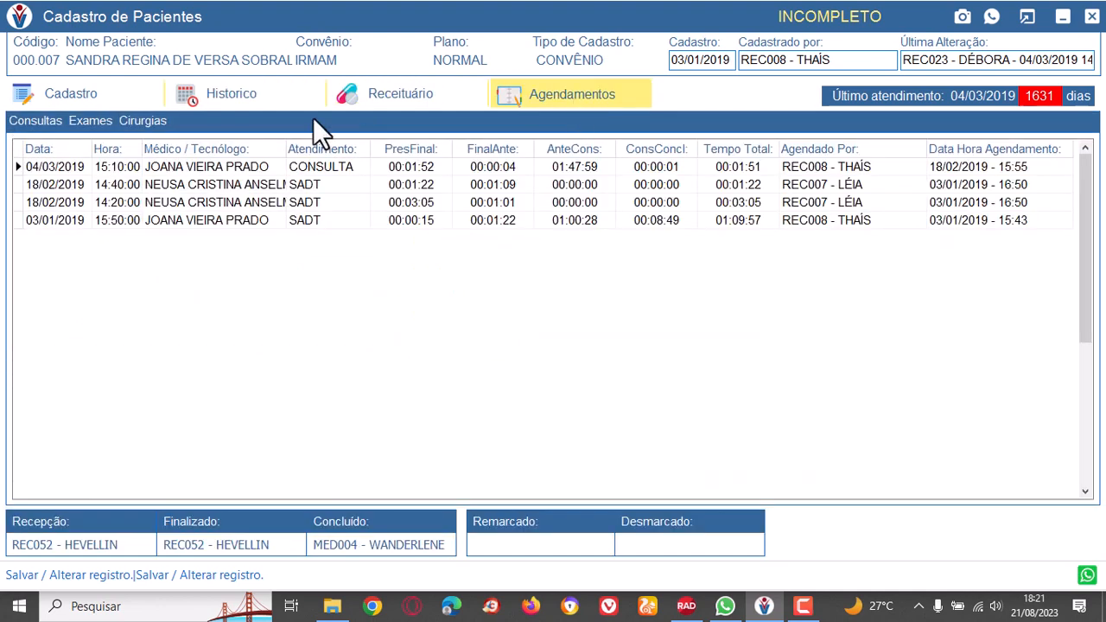
{"action": "left_click", "coordinate": [372, 104]}
{"action": "left_click", "coordinate": [230, 84]}
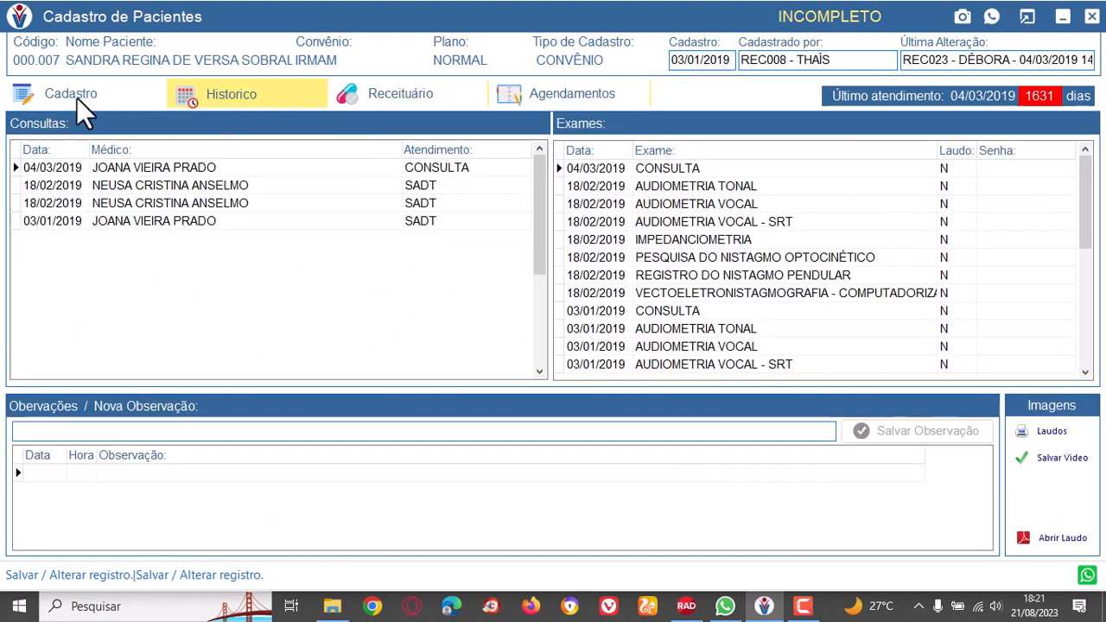
{"action": "left_click", "coordinate": [81, 97]}
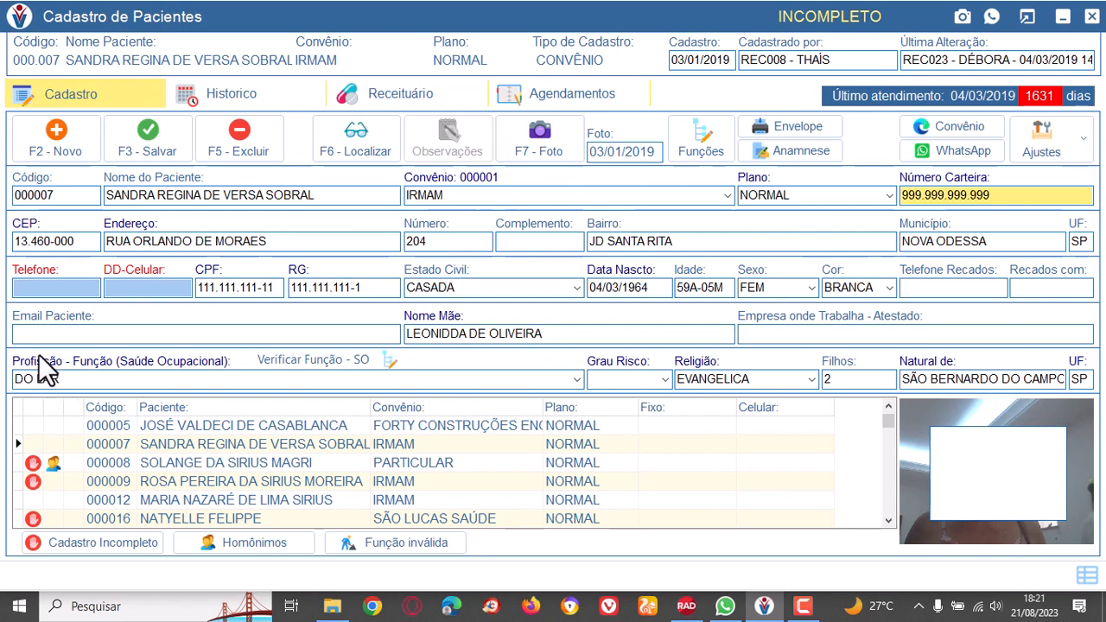
{"action": "left_click", "coordinate": [241, 93]}
{"action": "left_click", "coordinate": [431, 97]}
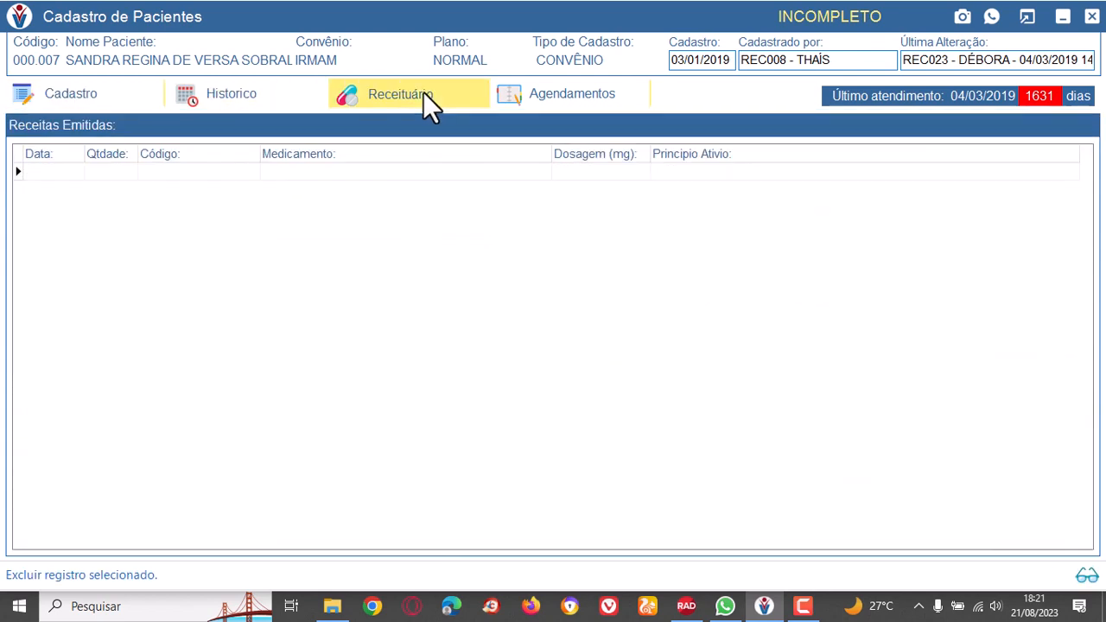
{"action": "left_click", "coordinate": [523, 90]}
{"action": "left_click", "coordinate": [409, 93]}
{"action": "left_click", "coordinate": [210, 94]}
{"action": "left_click", "coordinate": [79, 94]}
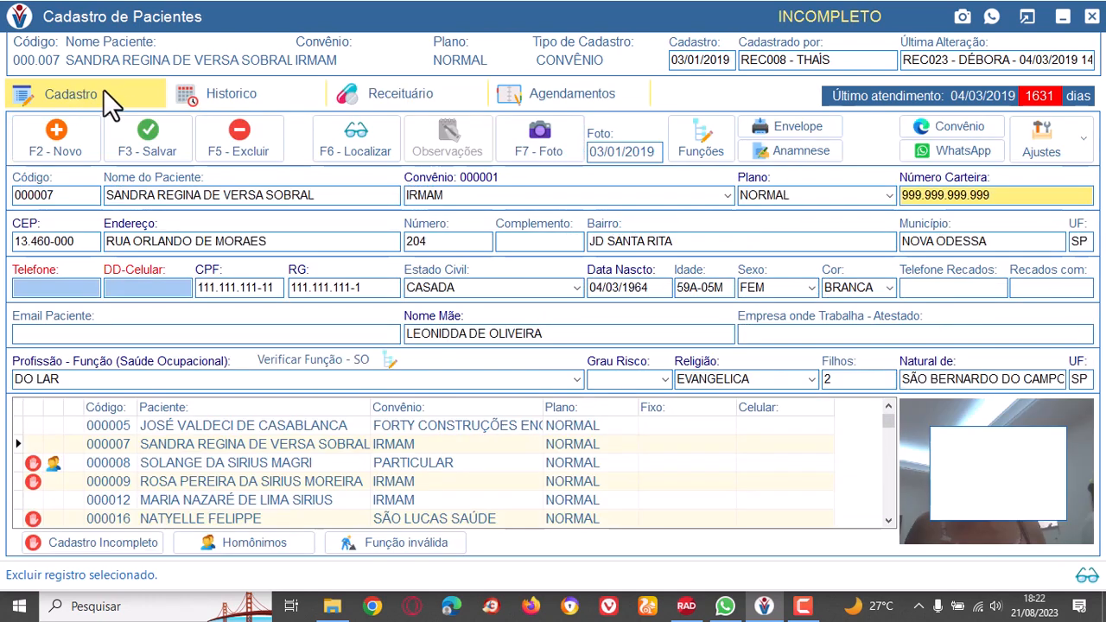
Close the patient register, choosing to leave without filling in the mandatory phone fields.
{"action": "left_click", "coordinate": [1092, 17]}
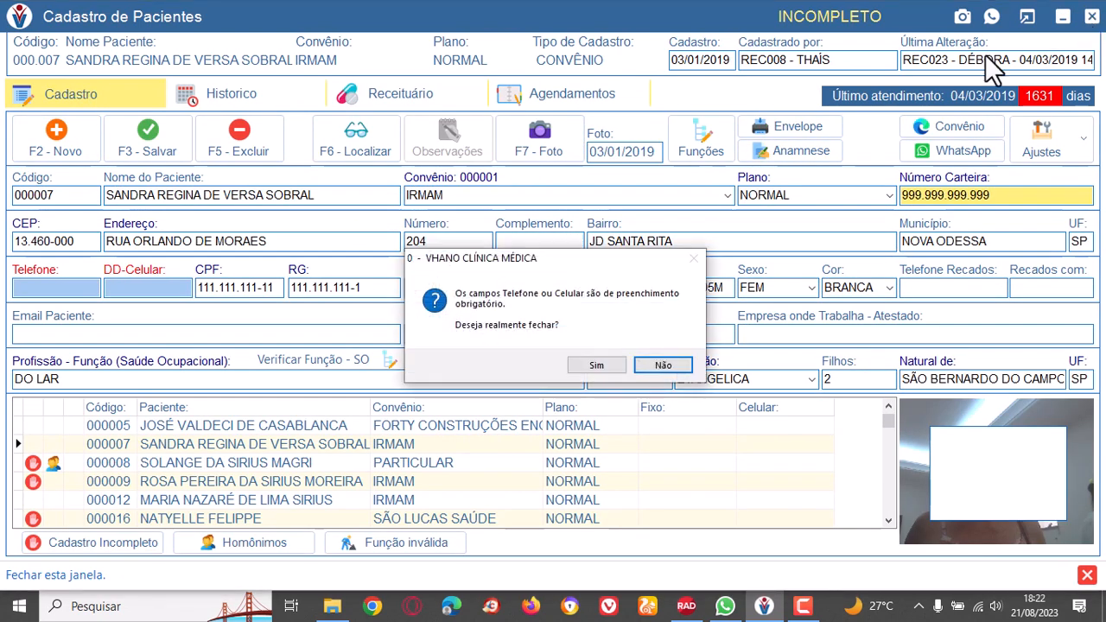
{"action": "left_click_drag", "start_coordinate": [548, 256], "coordinate": [630, 198]}
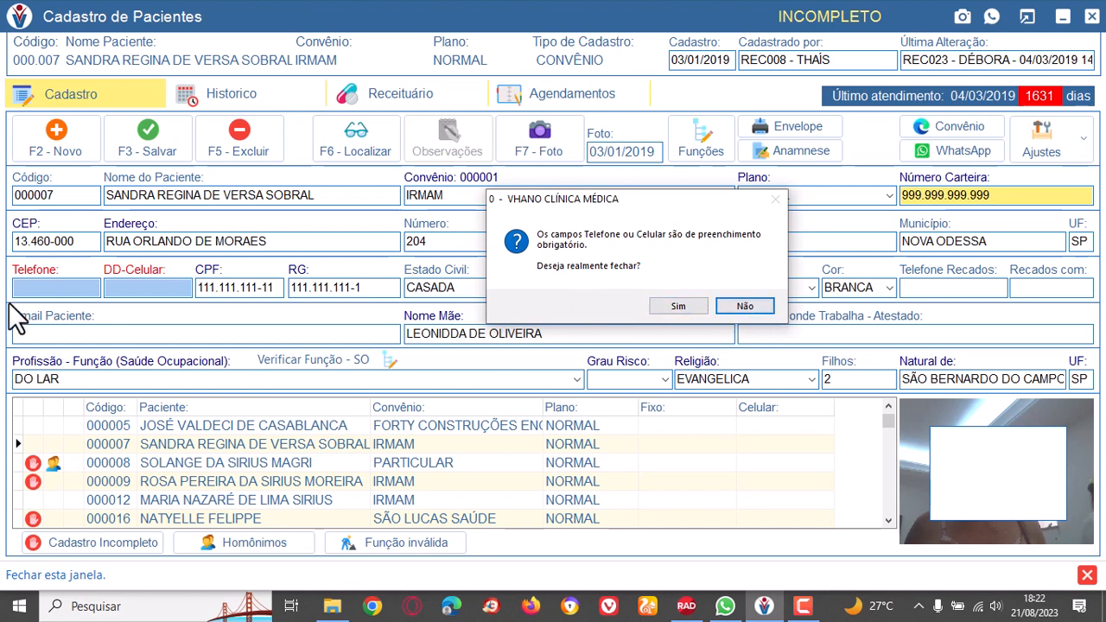
{"action": "left_click", "coordinate": [670, 302]}
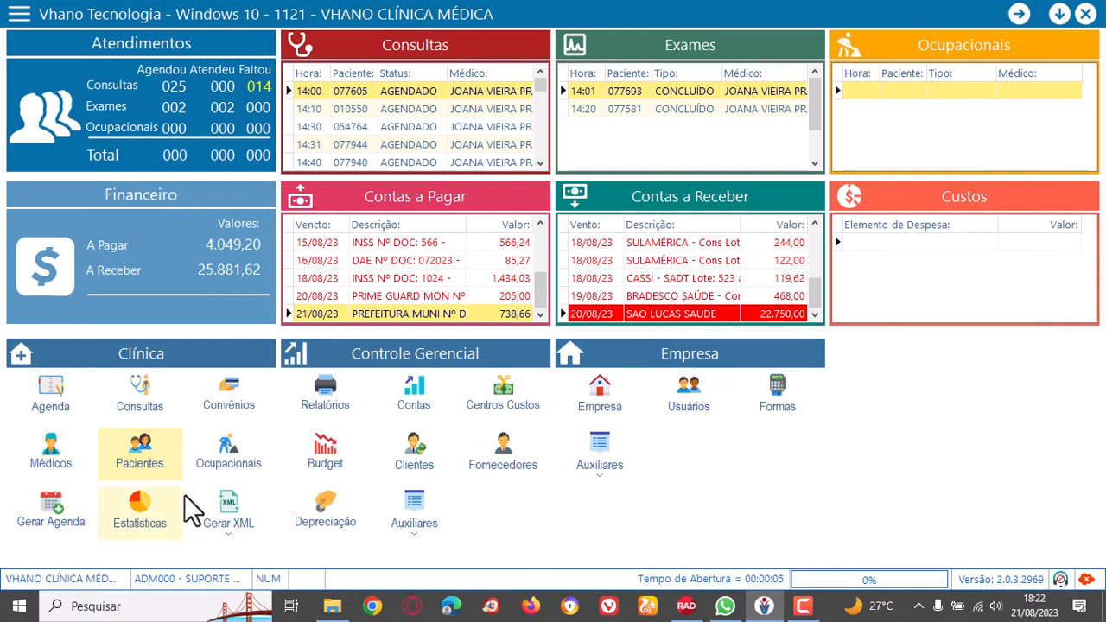
Open the occupational patient register from the clinic section and load the first patient in the list.
{"action": "left_click", "coordinate": [225, 458]}
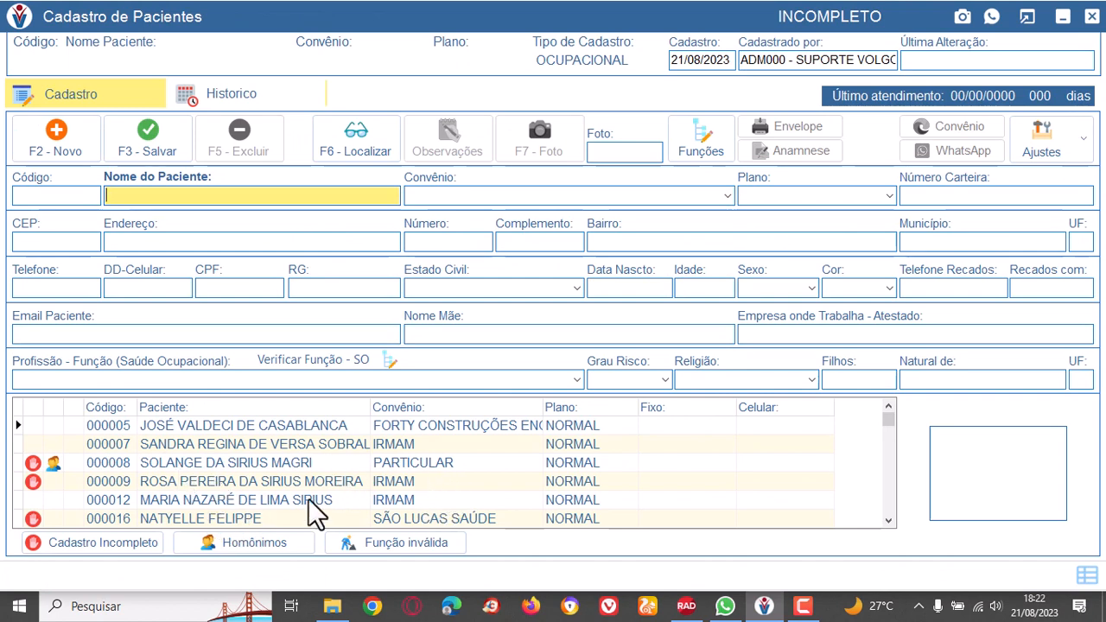
{"action": "double_click", "coordinate": [261, 427]}
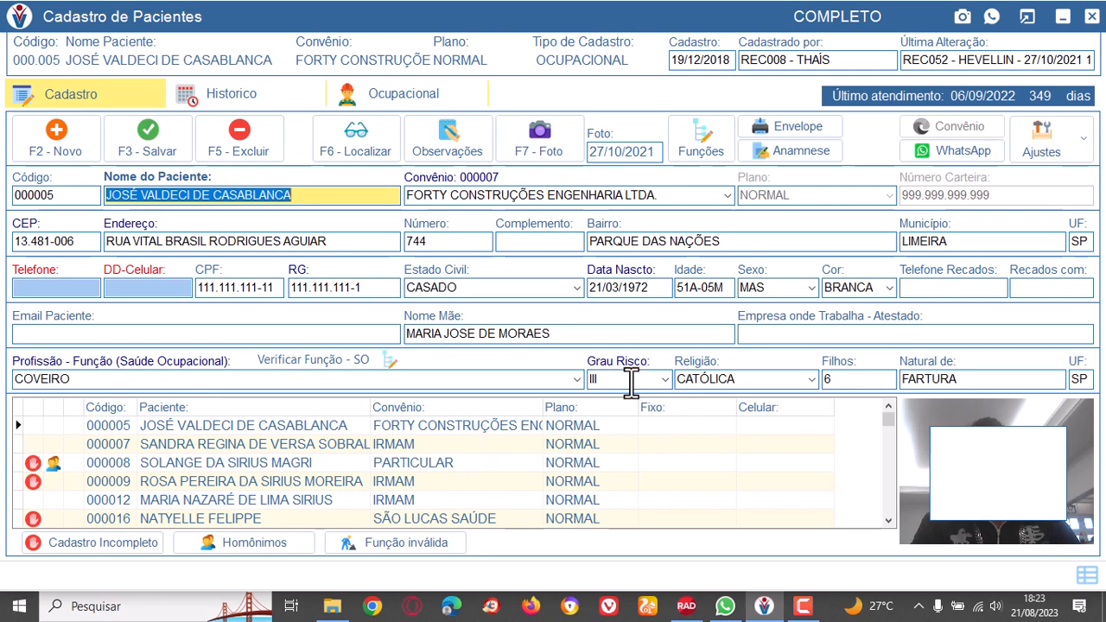
Open the occupational patient's history and examine the exams linked to each consultation between 06/09/2022 and 19/12/2018.
{"action": "left_click", "coordinate": [241, 90]}
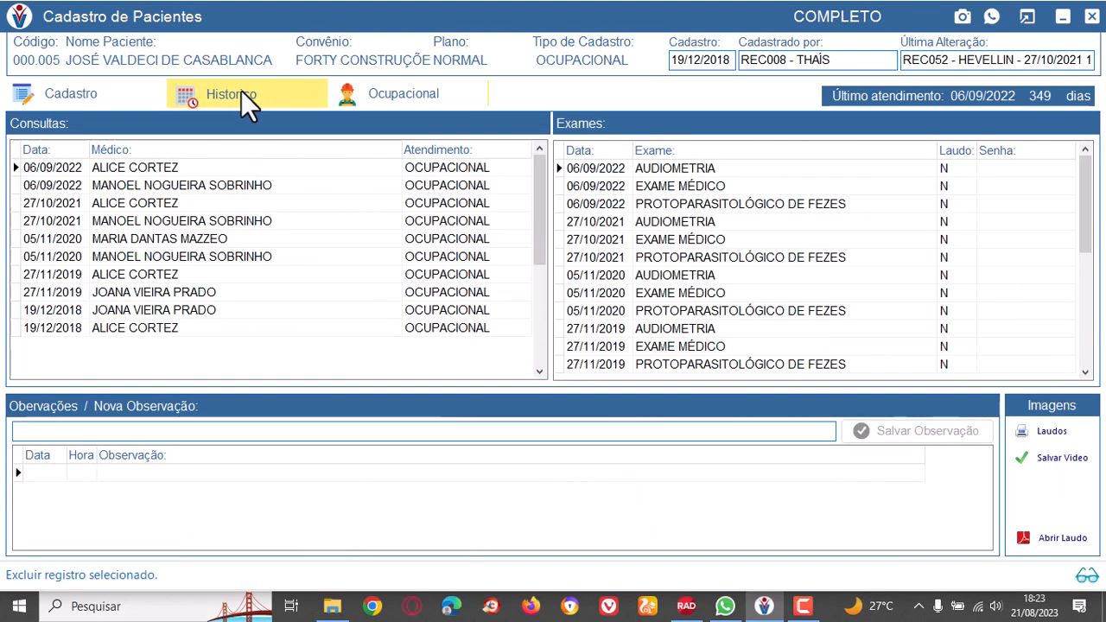
{"action": "left_click", "coordinate": [208, 169]}
{"action": "left_click", "coordinate": [219, 187]}
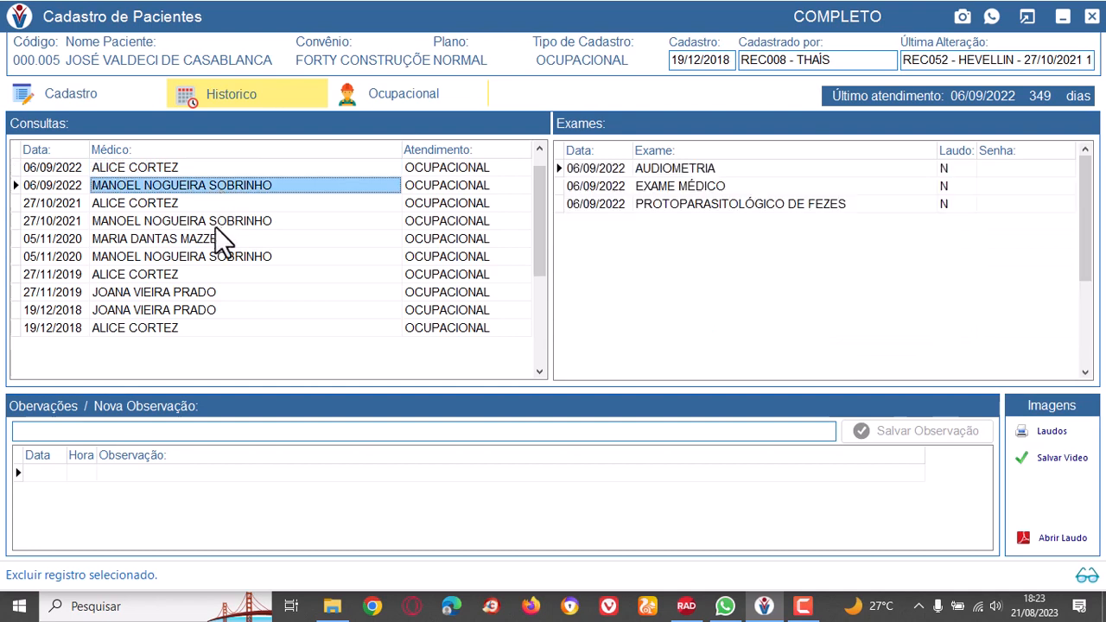
{"action": "left_click", "coordinate": [212, 221]}
{"action": "left_click", "coordinate": [218, 239]}
{"action": "left_click", "coordinate": [220, 258]}
{"action": "left_click", "coordinate": [213, 274]}
{"action": "left_click", "coordinate": [216, 292]}
{"action": "left_click", "coordinate": [219, 310]}
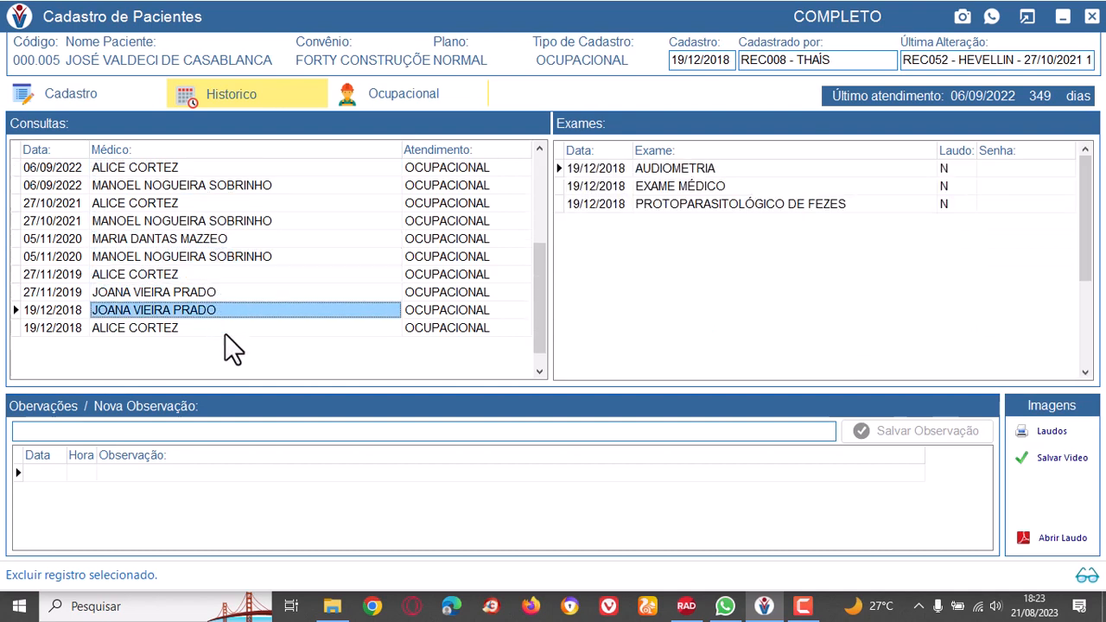
{"action": "left_click", "coordinate": [225, 332]}
{"action": "left_click", "coordinate": [251, 273]}
{"action": "left_click", "coordinate": [251, 255]}
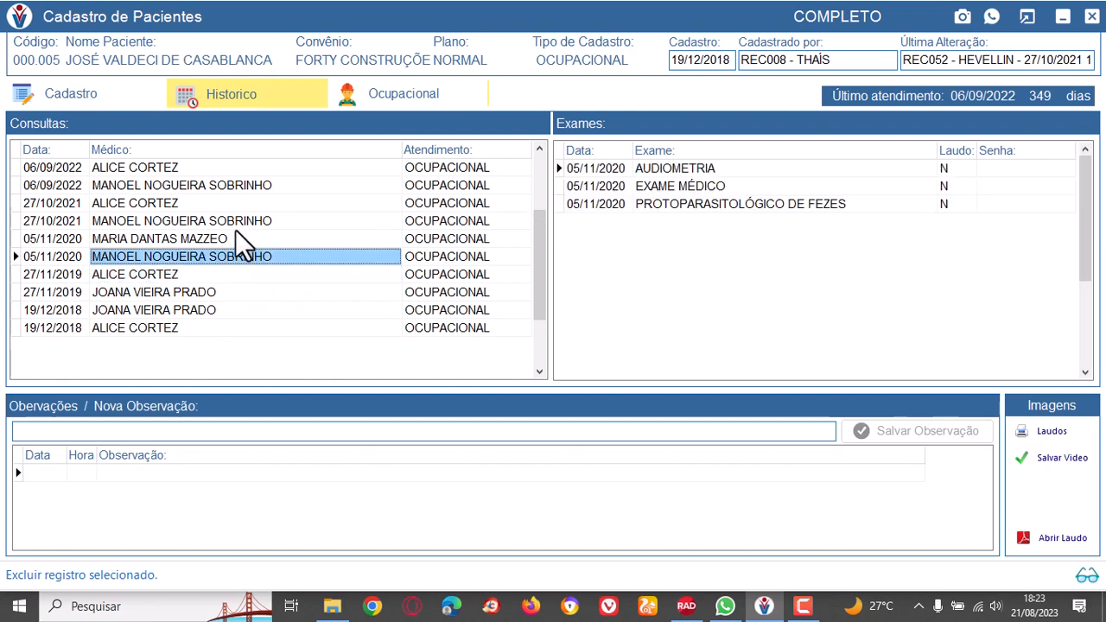
{"action": "left_click", "coordinate": [234, 223]}
{"action": "left_click", "coordinate": [226, 202]}
{"action": "left_click", "coordinate": [219, 185]}
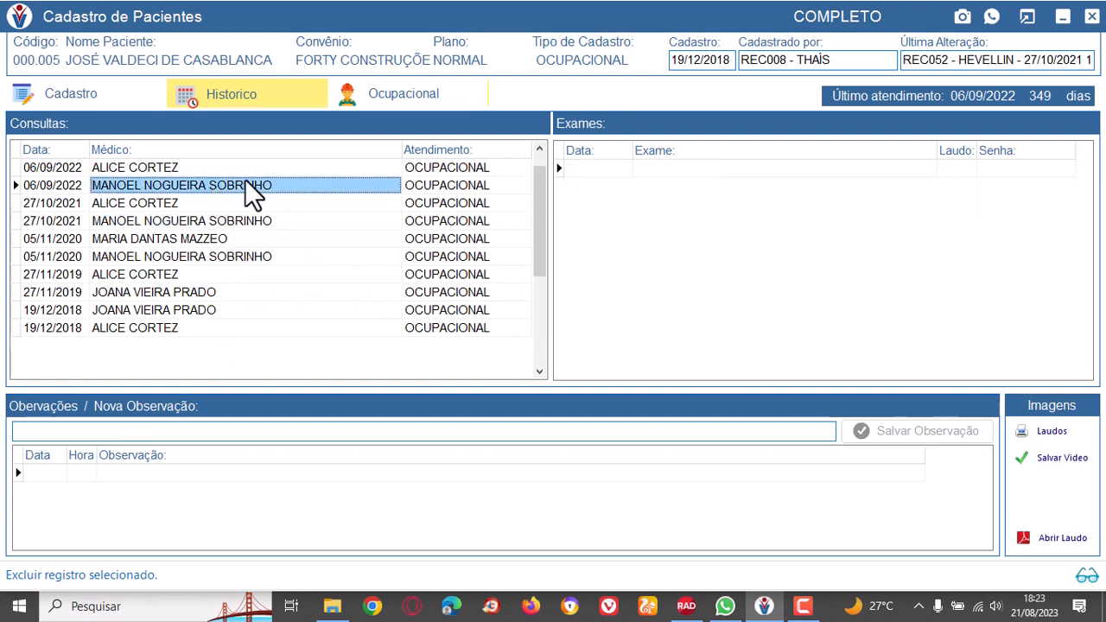
{"action": "left_click", "coordinate": [196, 170]}
{"action": "scroll", "coordinate": [294, 213], "scroll_direction": "down", "scroll_amount": 1}
{"action": "scroll", "coordinate": [308, 259], "scroll_direction": "down", "scroll_amount": 7}
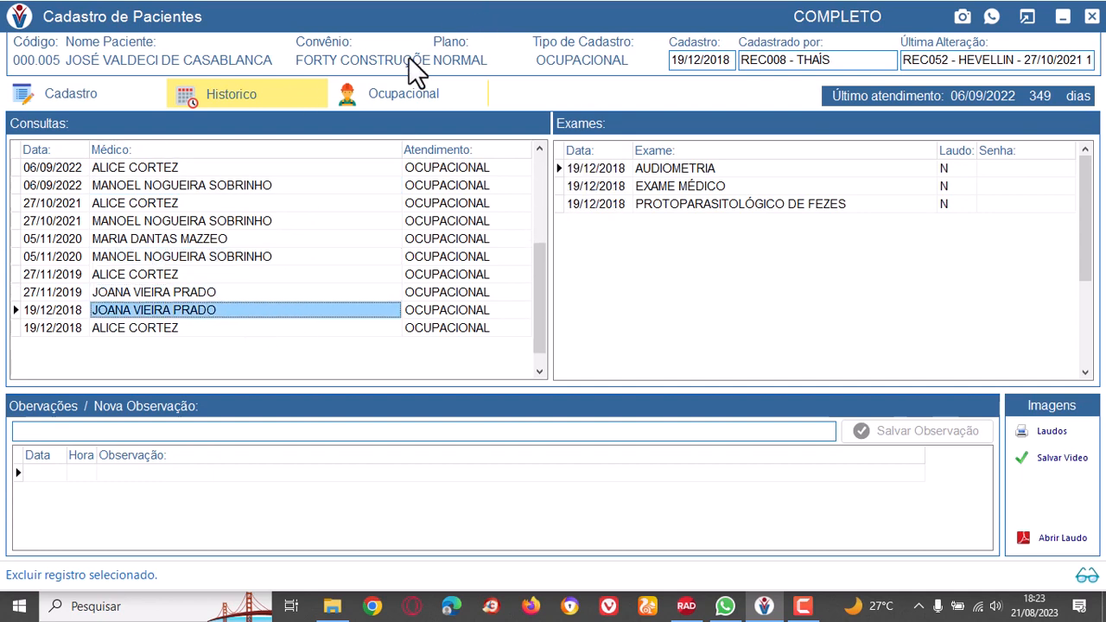
Open the patient's occupational data and select the 06/09/2022 08:50 visit in the occupational exam history.
{"action": "left_click", "coordinate": [404, 96]}
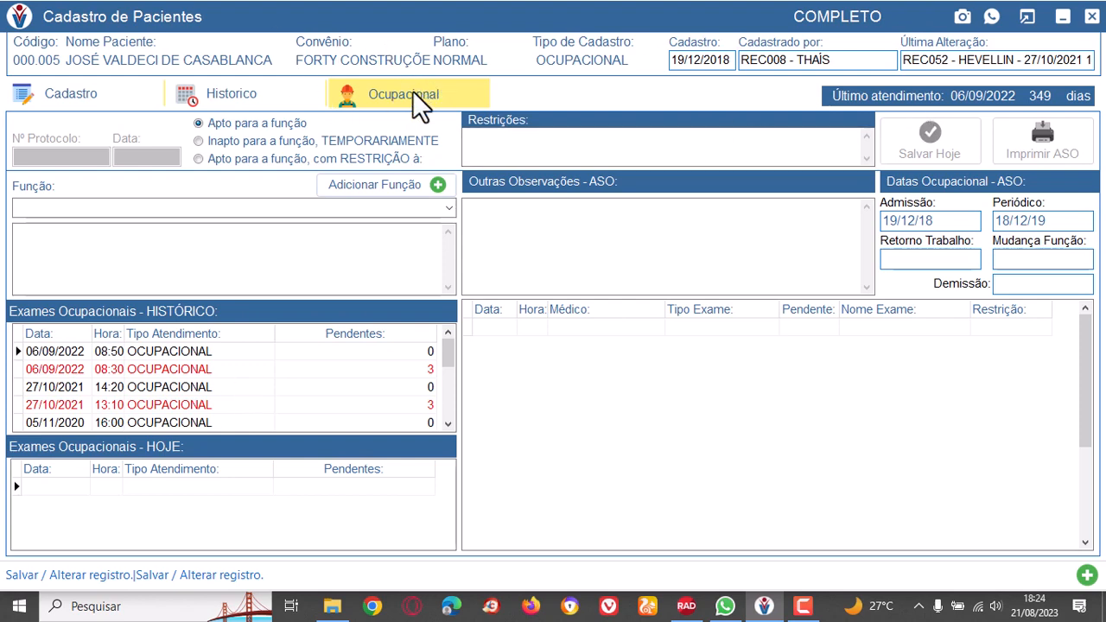
{"action": "left_click", "coordinate": [200, 352]}
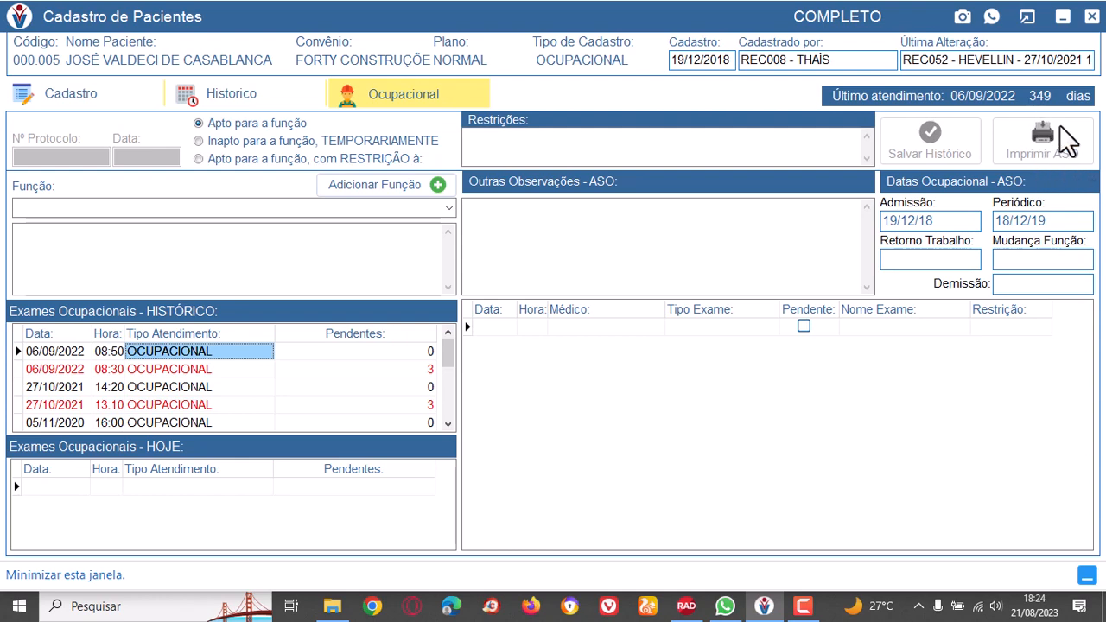
Revisit the occupational patient's registration, history and occupational data, ending on the registration data.
{"action": "left_click", "coordinate": [61, 87]}
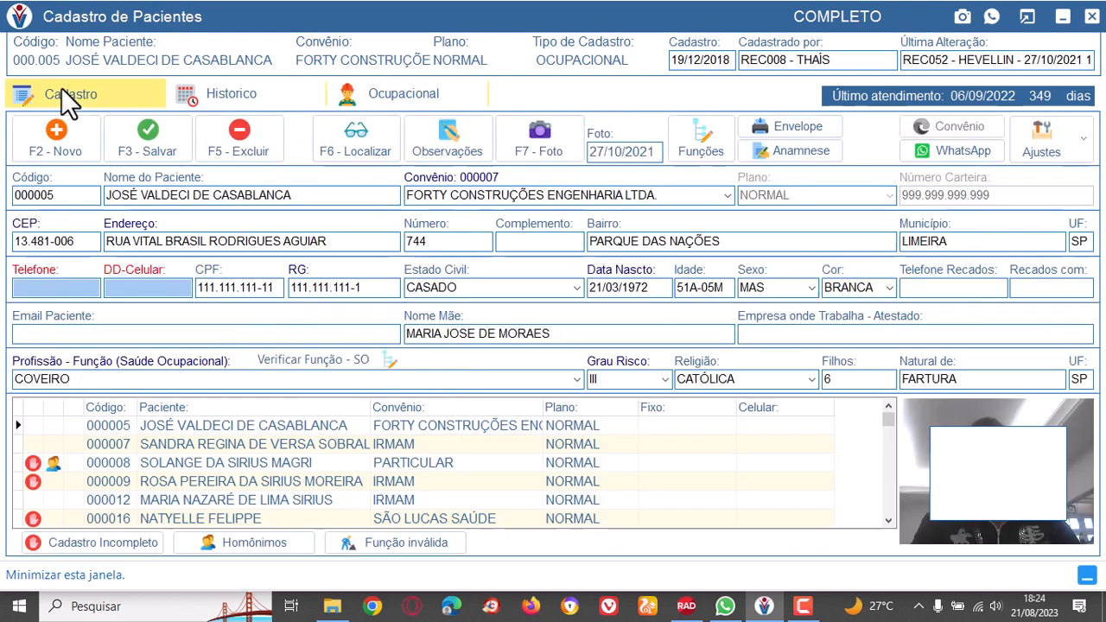
{"action": "left_click", "coordinate": [221, 93]}
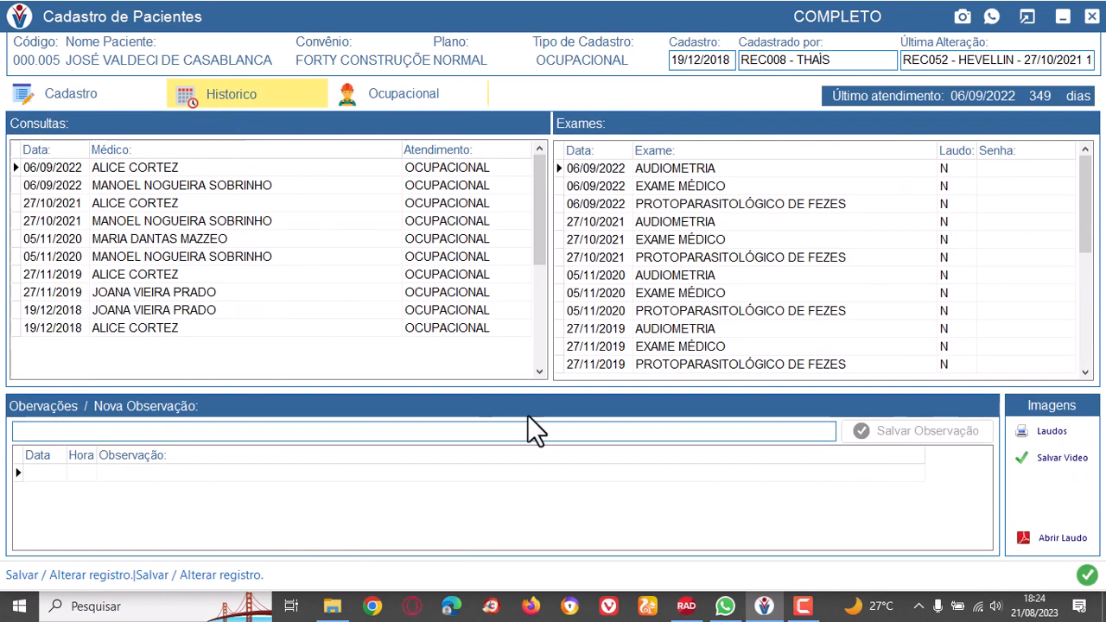
{"action": "left_click", "coordinate": [419, 96]}
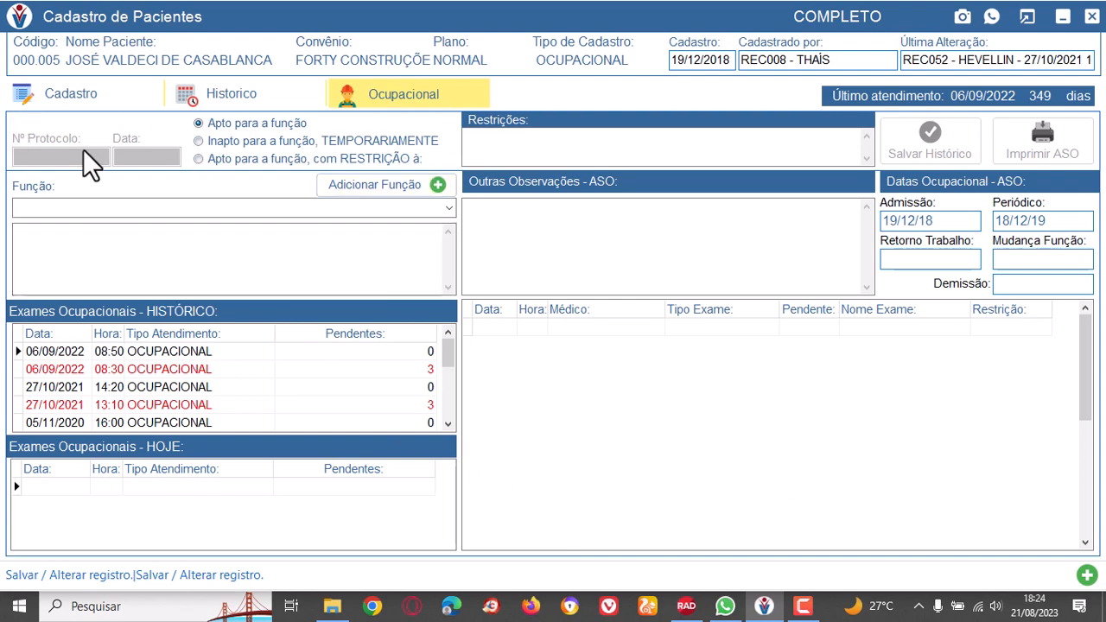
{"action": "left_click", "coordinate": [83, 95]}
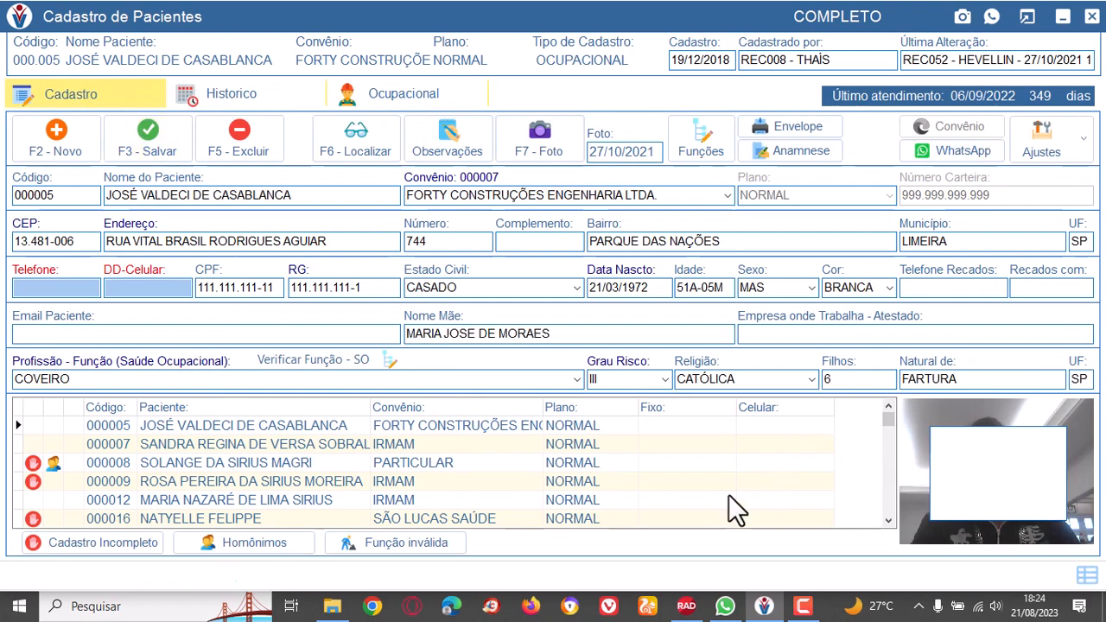
Close the patient register and open the schedule generation window from the clinic section.
{"action": "key", "text": "F3"}
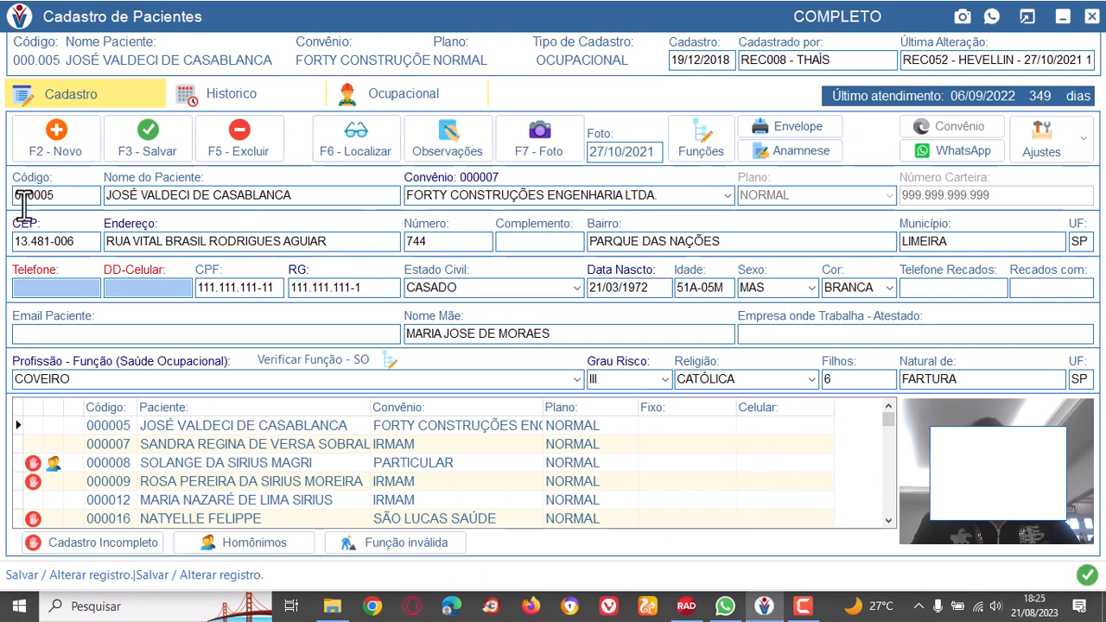
{"action": "left_click", "coordinate": [252, 377]}
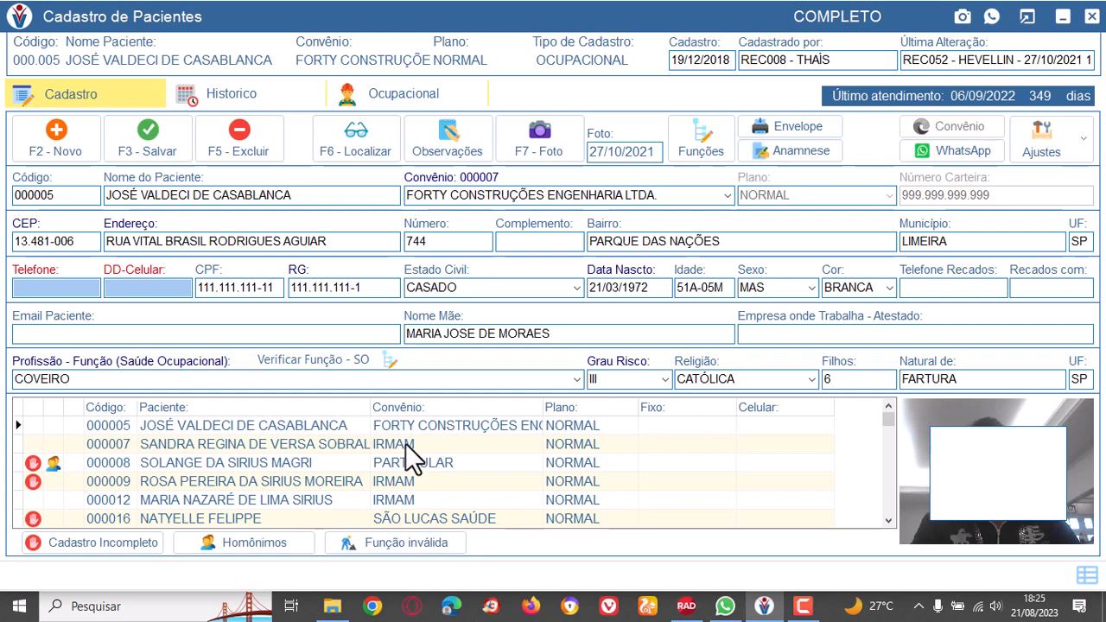
{"action": "left_click", "coordinate": [1093, 19]}
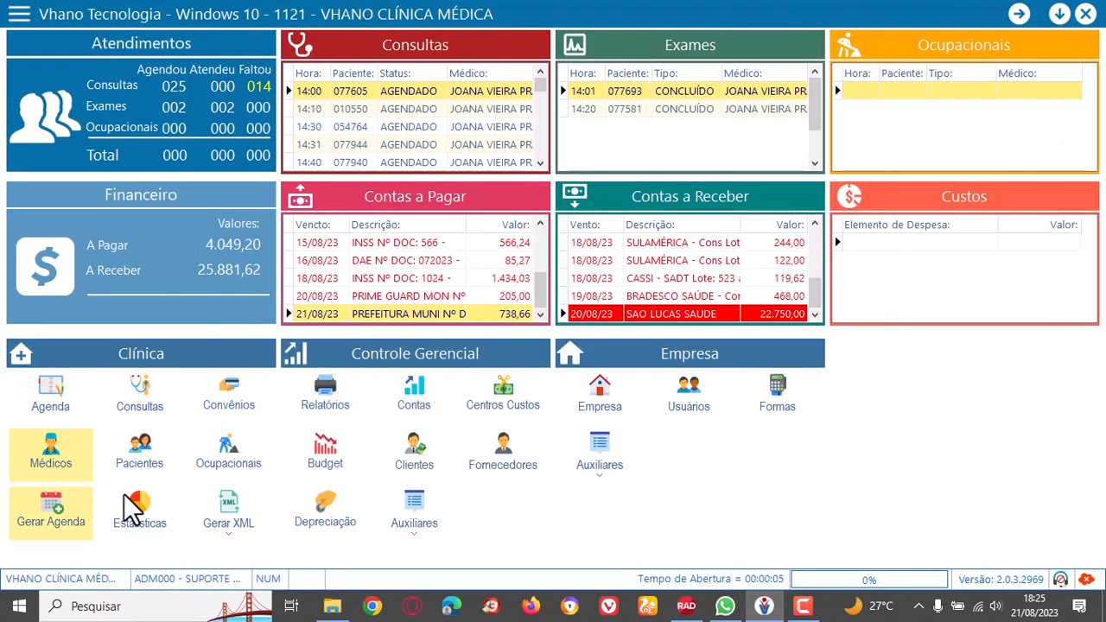
{"action": "left_click", "coordinate": [49, 514]}
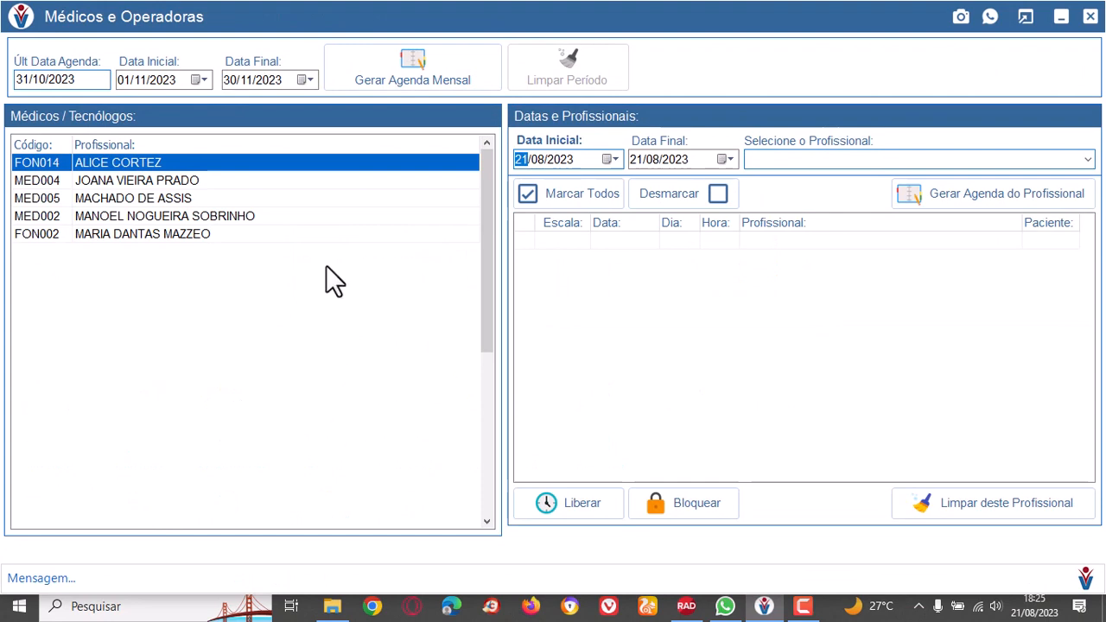
Go through the listed professionals and examine each one's time slots for 21/08/2023.
{"action": "left_click", "coordinate": [208, 164]}
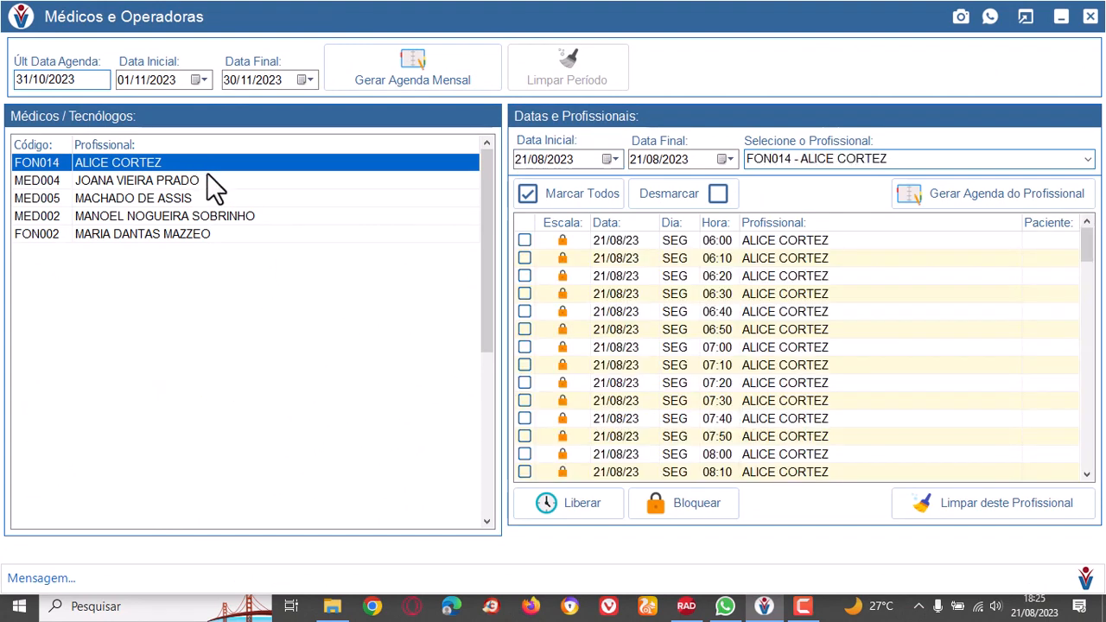
{"action": "left_click", "coordinate": [208, 180]}
{"action": "left_click", "coordinate": [218, 203]}
{"action": "left_click", "coordinate": [230, 218]}
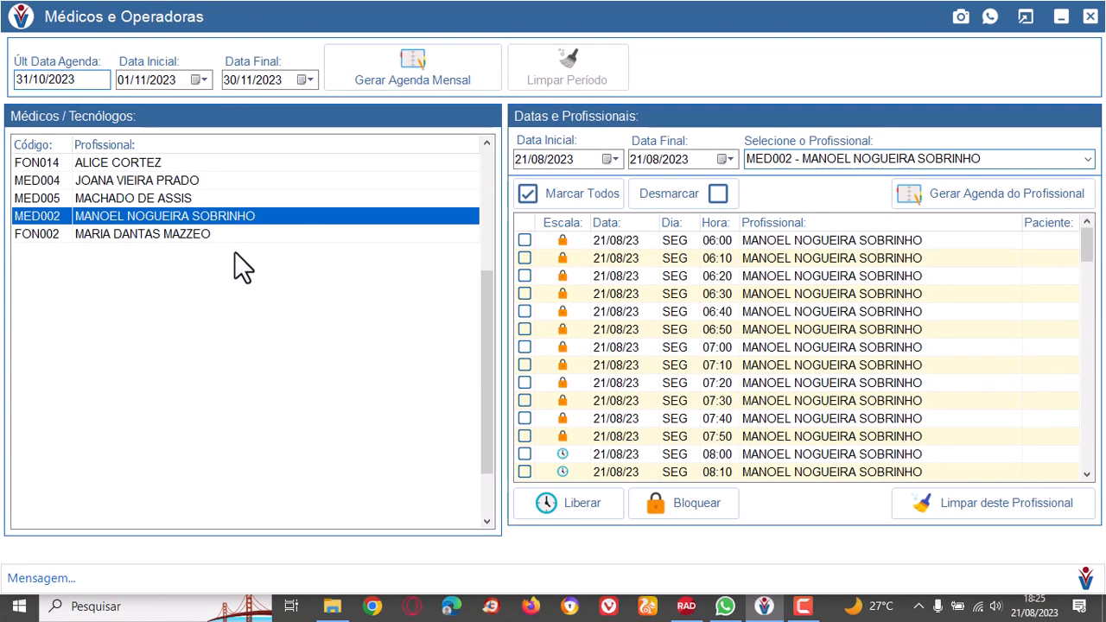
{"action": "left_click", "coordinate": [234, 235]}
{"action": "left_click", "coordinate": [236, 218]}
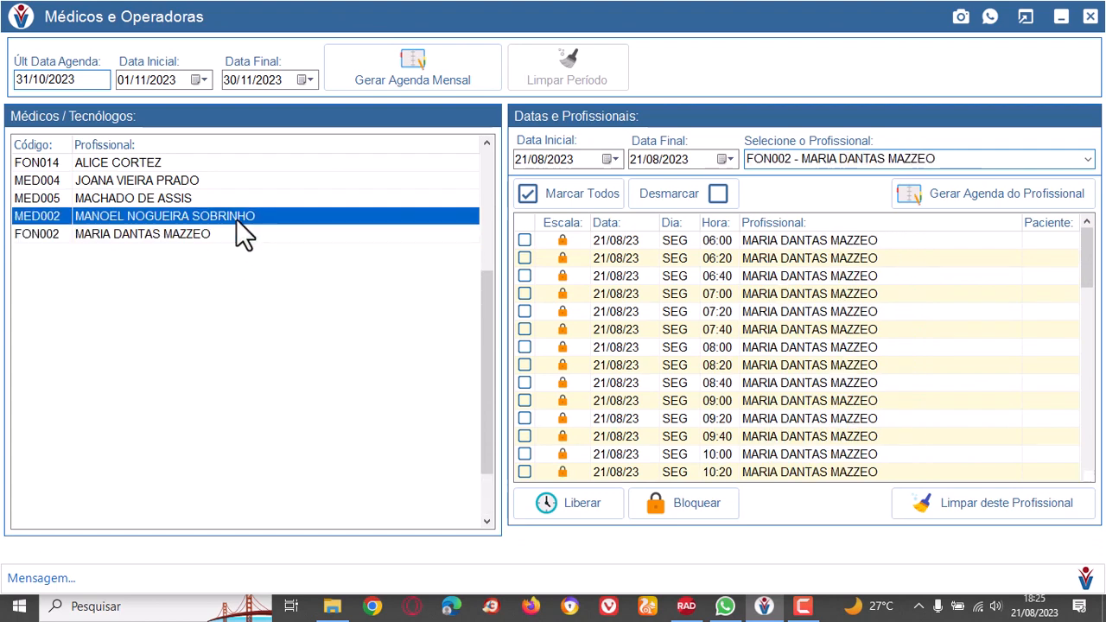
{"action": "left_click", "coordinate": [232, 200]}
{"action": "left_click", "coordinate": [236, 178]}
{"action": "left_click", "coordinate": [236, 167]}
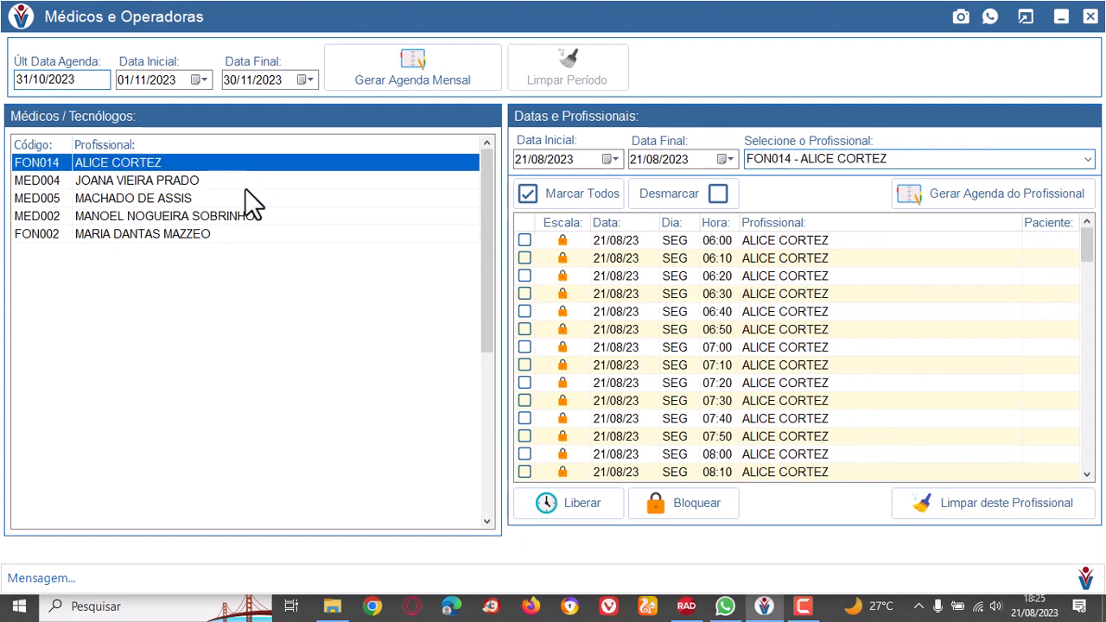
{"action": "left_click", "coordinate": [245, 185]}
{"action": "left_click", "coordinate": [260, 198]}
{"action": "left_click", "coordinate": [263, 216]}
{"action": "left_click", "coordinate": [266, 233]}
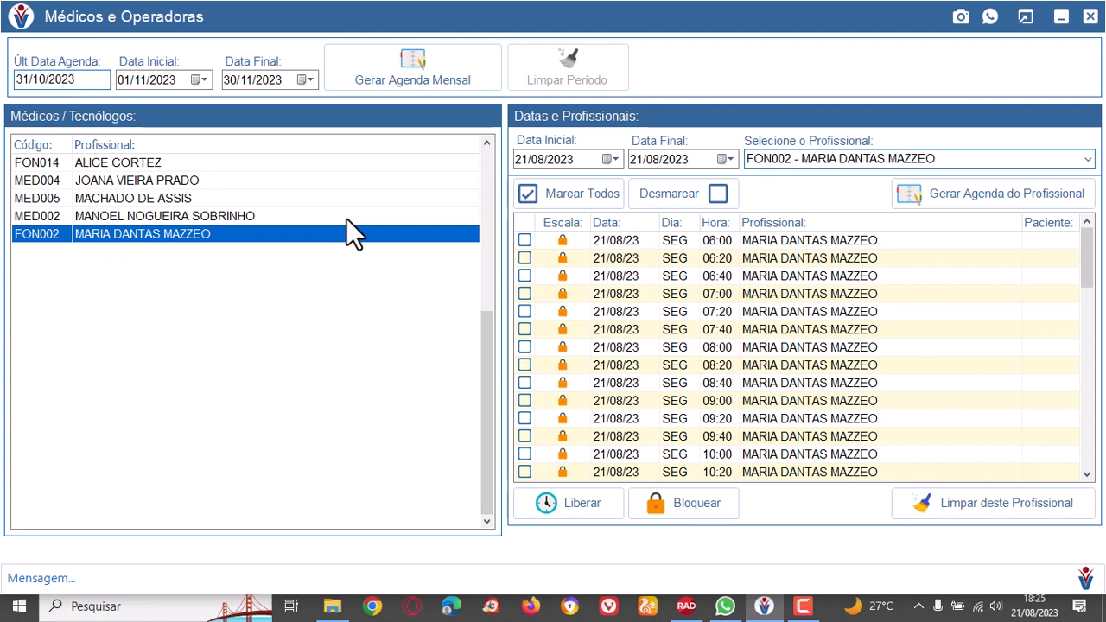
Load doctor MED004's schedule for 21/08/2023 and examine its slots through to the end of the day.
{"action": "left_click", "coordinate": [231, 216]}
{"action": "left_click", "coordinate": [184, 183]}
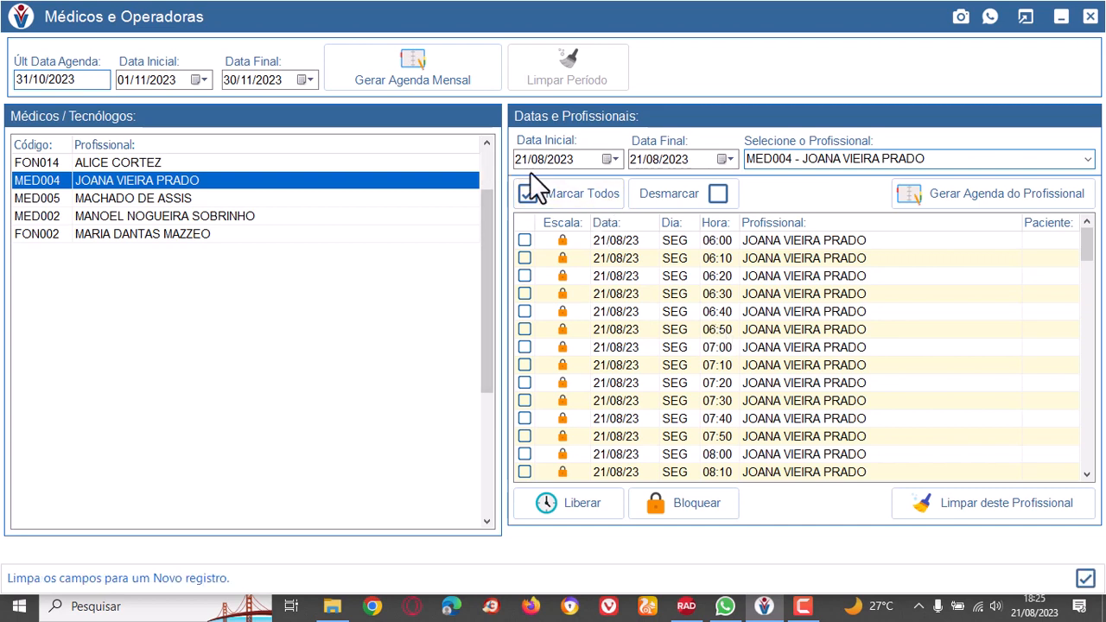
{"action": "scroll", "coordinate": [889, 323], "scroll_direction": "down", "scroll_amount": 6}
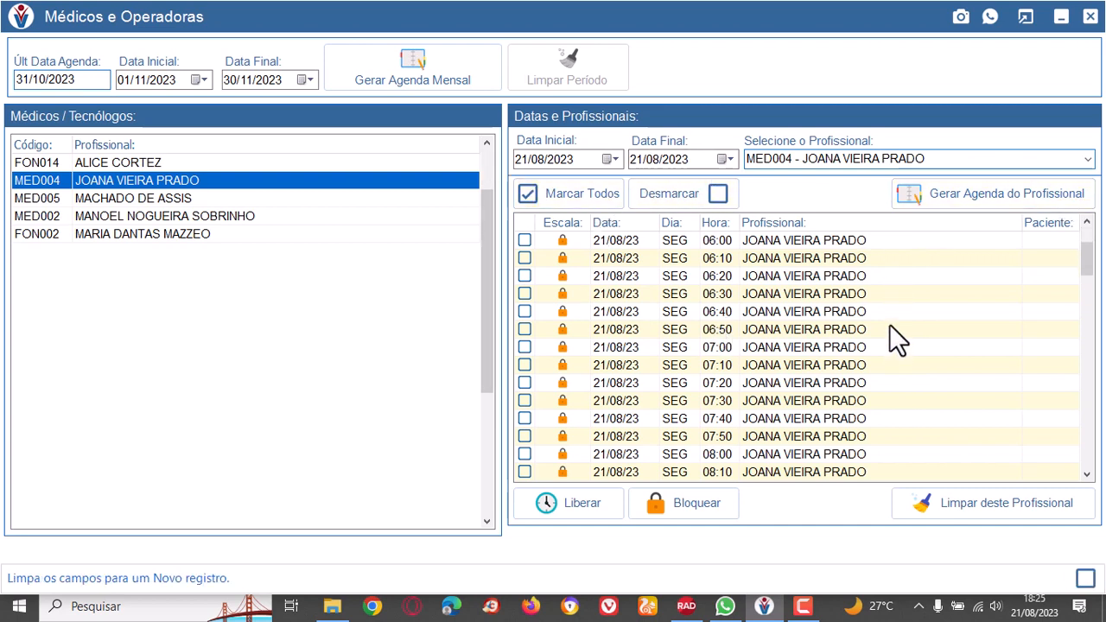
{"action": "left_click_drag", "start_coordinate": [1093, 264], "coordinate": [1089, 366]}
{"action": "left_click", "coordinate": [718, 400]}
{"action": "left_click_drag", "start_coordinate": [1086, 365], "coordinate": [1089, 454]}
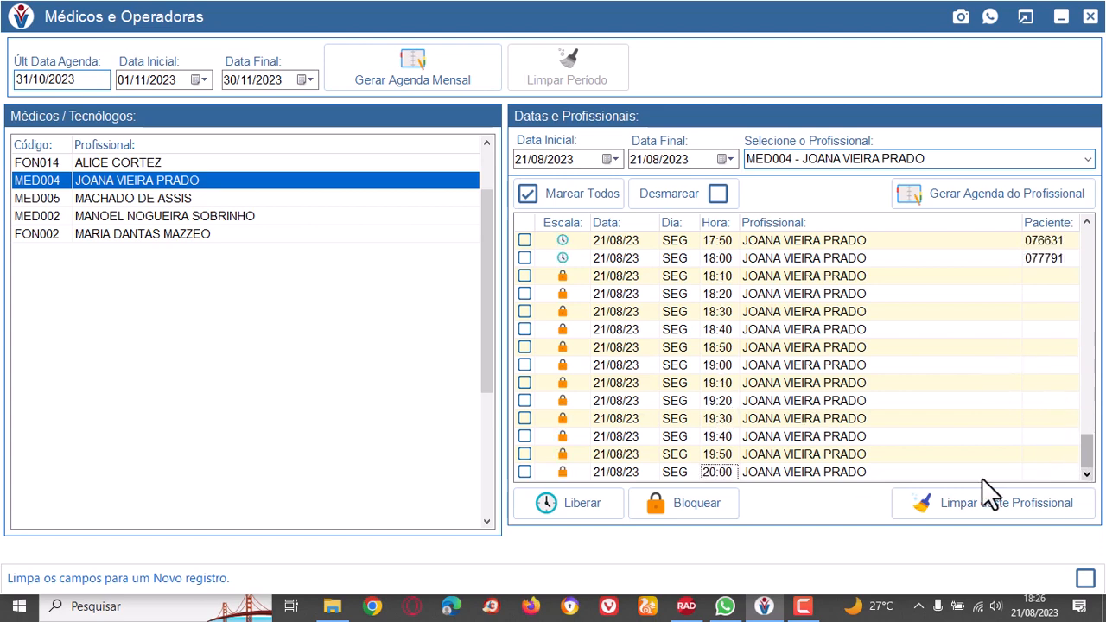
{"action": "left_click", "coordinate": [715, 259]}
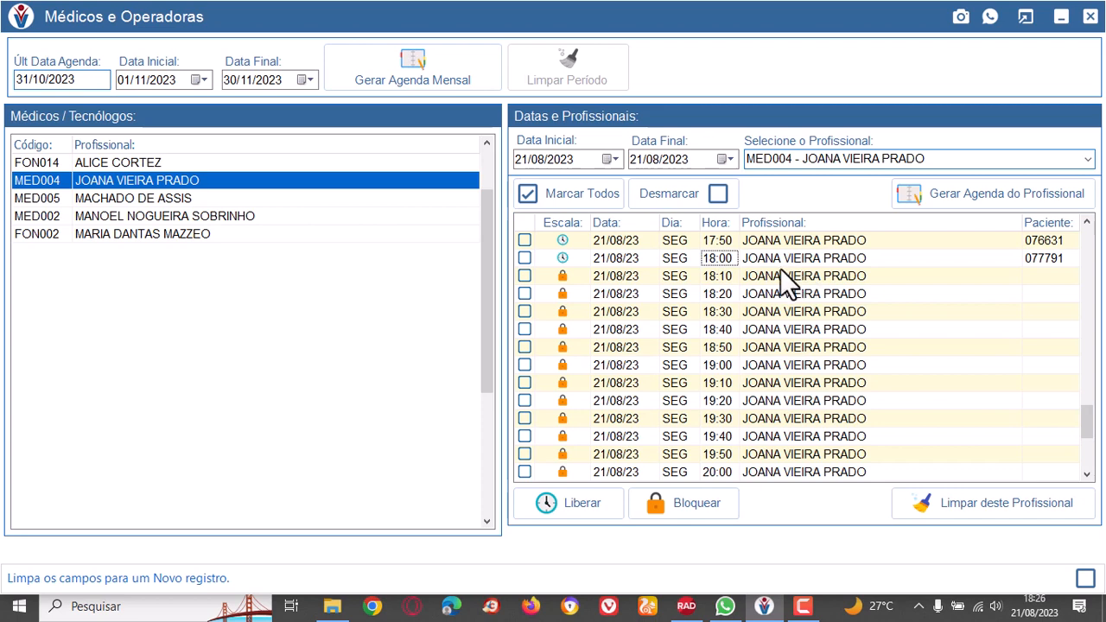
Mark doctor MED004's locked slots from 18:10 to 20:00 on 21/08/2023 and release them.
{"action": "left_click", "coordinate": [524, 275]}
{"action": "left_click", "coordinate": [524, 471], "text": "shift"}
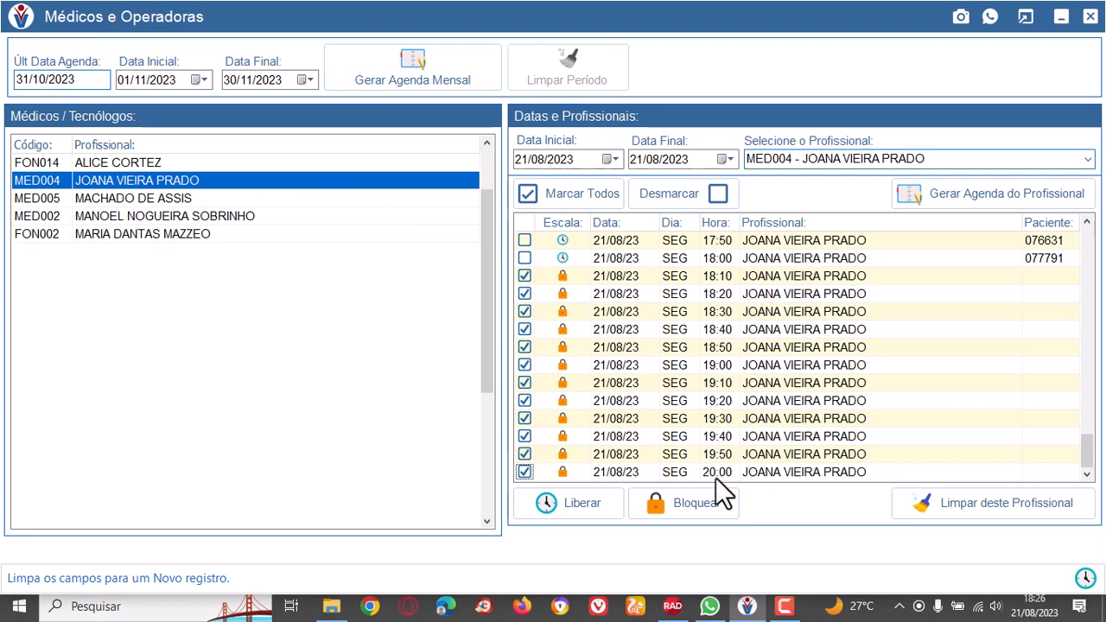
{"action": "left_click", "coordinate": [588, 506]}
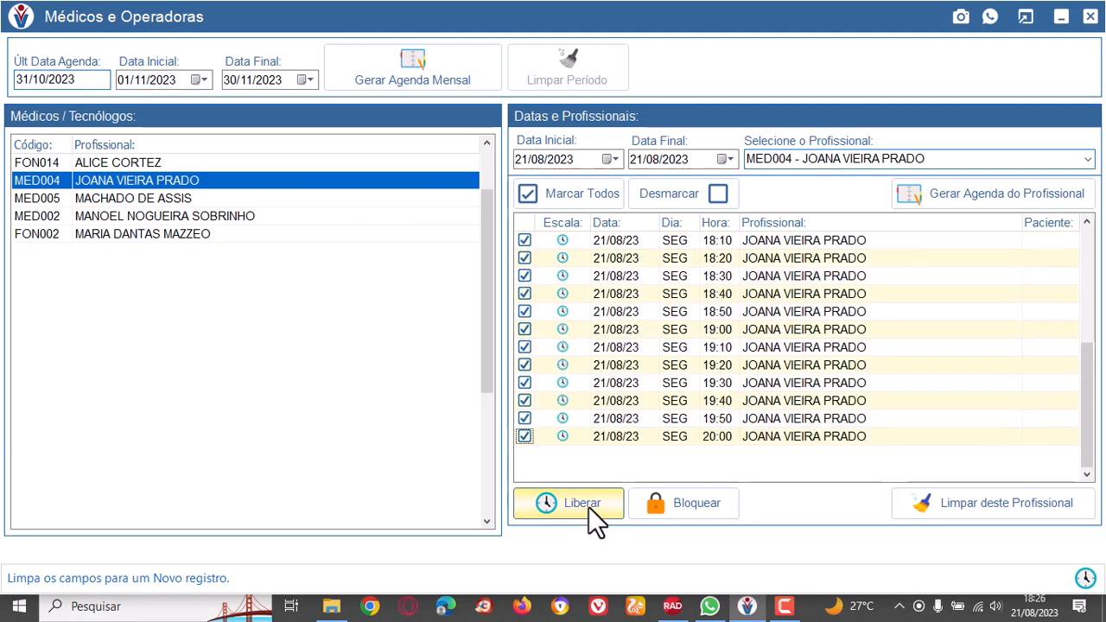
Review doctor MED004's slots from 18:00 to 20:00, checking their schedule status and assigned patients.
{"action": "left_click", "coordinate": [659, 321]}
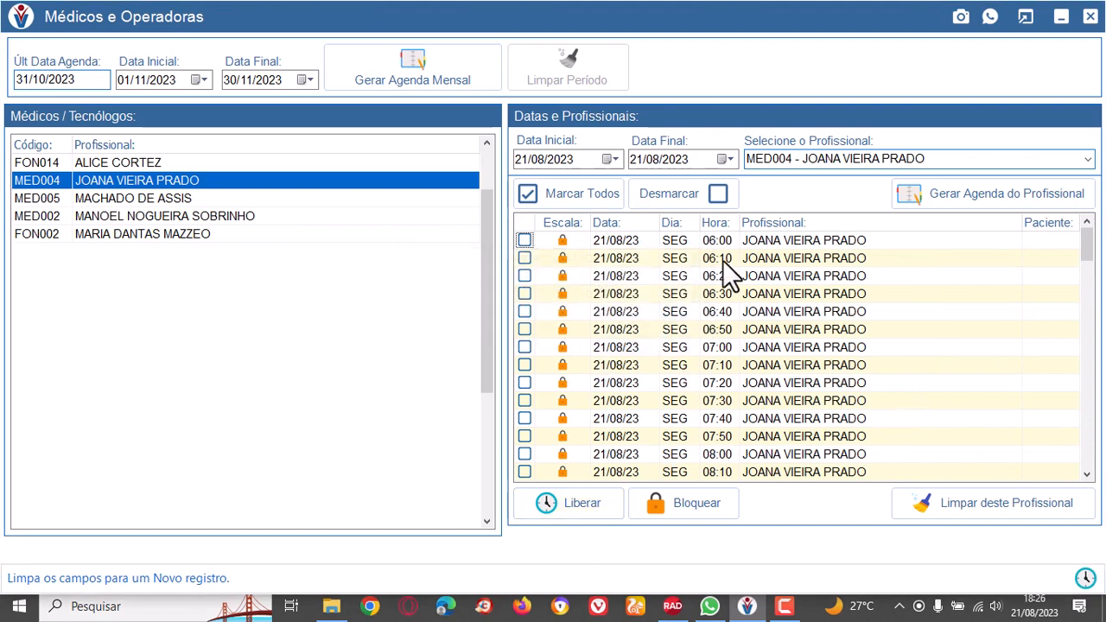
{"action": "left_click_drag", "start_coordinate": [1089, 240], "coordinate": [1086, 461]}
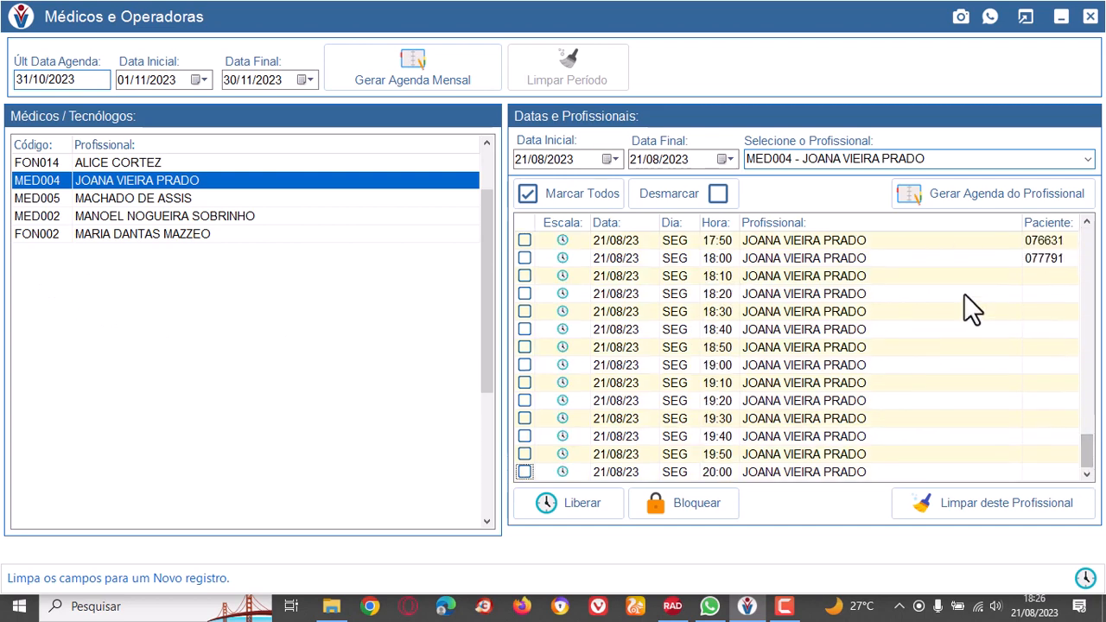
{"action": "left_click", "coordinate": [1056, 258]}
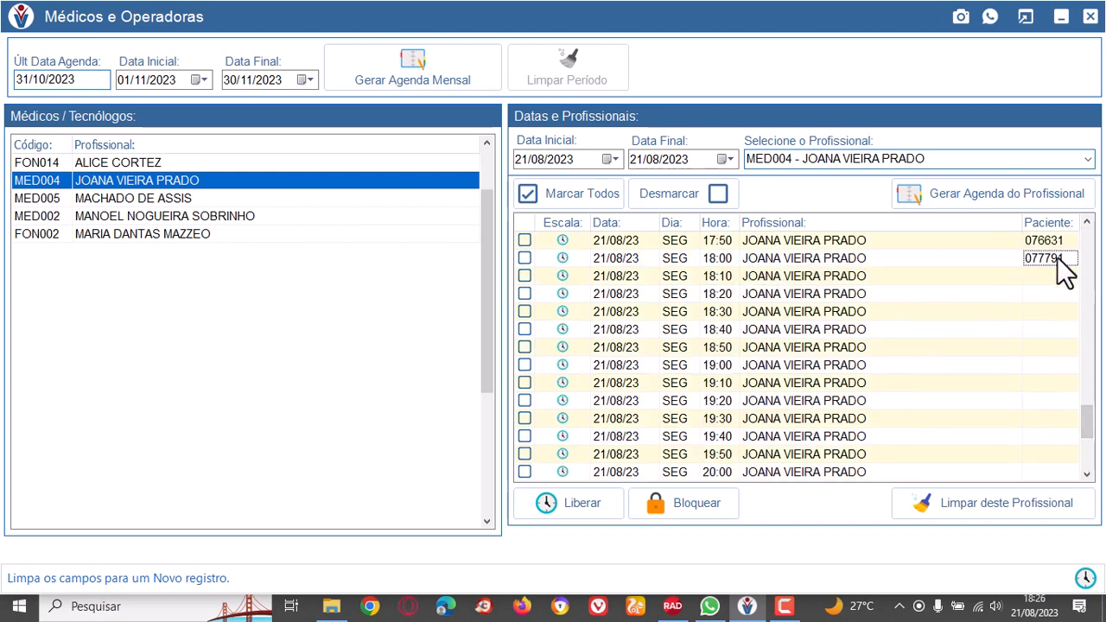
{"action": "left_click", "coordinate": [1053, 273]}
{"action": "left_click", "coordinate": [1058, 295]}
{"action": "left_click", "coordinate": [1045, 330]}
{"action": "left_click", "coordinate": [1042, 367]}
{"action": "left_click", "coordinate": [1044, 383]}
{"action": "left_click", "coordinate": [1049, 432]}
{"action": "left_click", "coordinate": [1052, 475]}
{"action": "left_click", "coordinate": [1050, 453]}
{"action": "left_click", "coordinate": [1046, 383]}
{"action": "left_click", "coordinate": [1044, 277]}
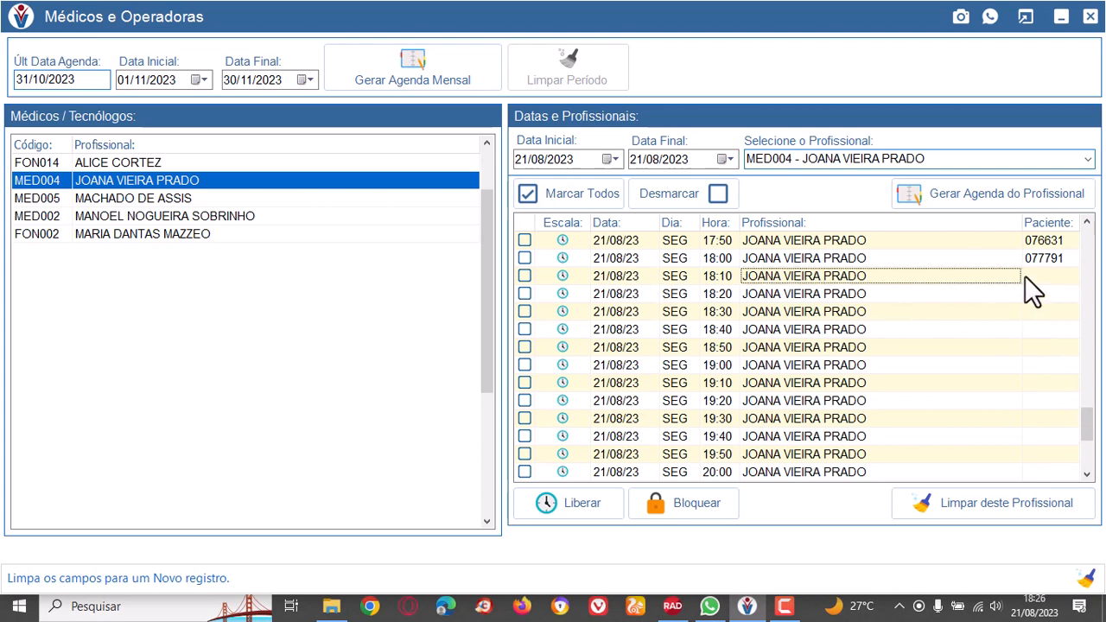
{"action": "left_click", "coordinate": [875, 310]}
{"action": "left_click", "coordinate": [881, 333]}
{"action": "left_click", "coordinate": [873, 369]}
{"action": "left_click", "coordinate": [875, 398]}
{"action": "left_click", "coordinate": [870, 418]}
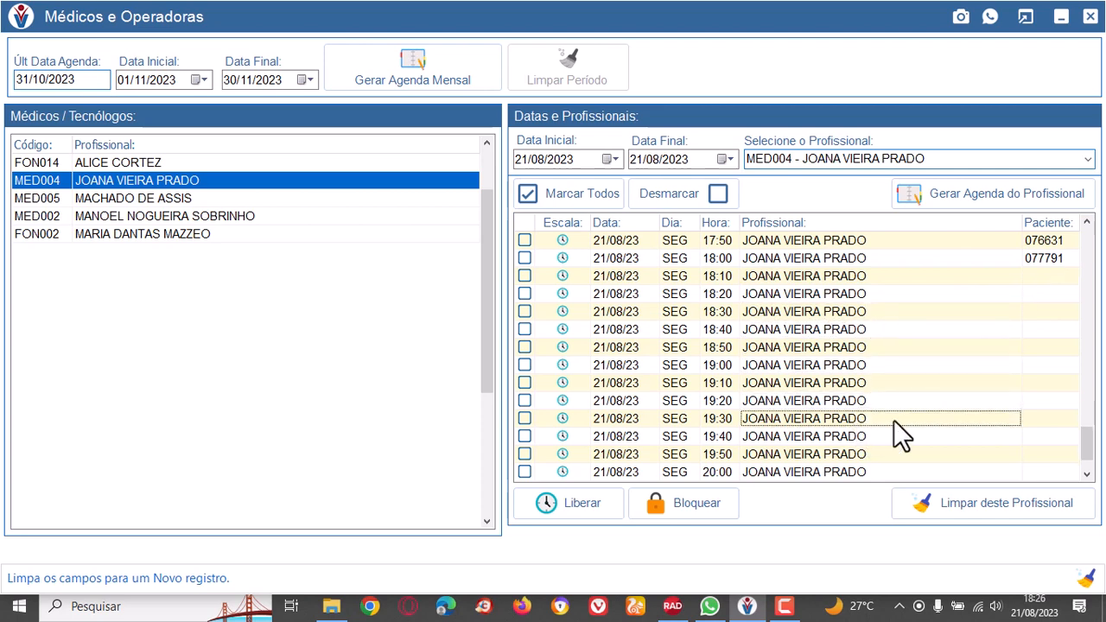
{"action": "left_click", "coordinate": [1058, 273]}
{"action": "left_click", "coordinate": [1053, 310]}
{"action": "left_click", "coordinate": [1047, 365]}
{"action": "left_click", "coordinate": [1044, 402]}
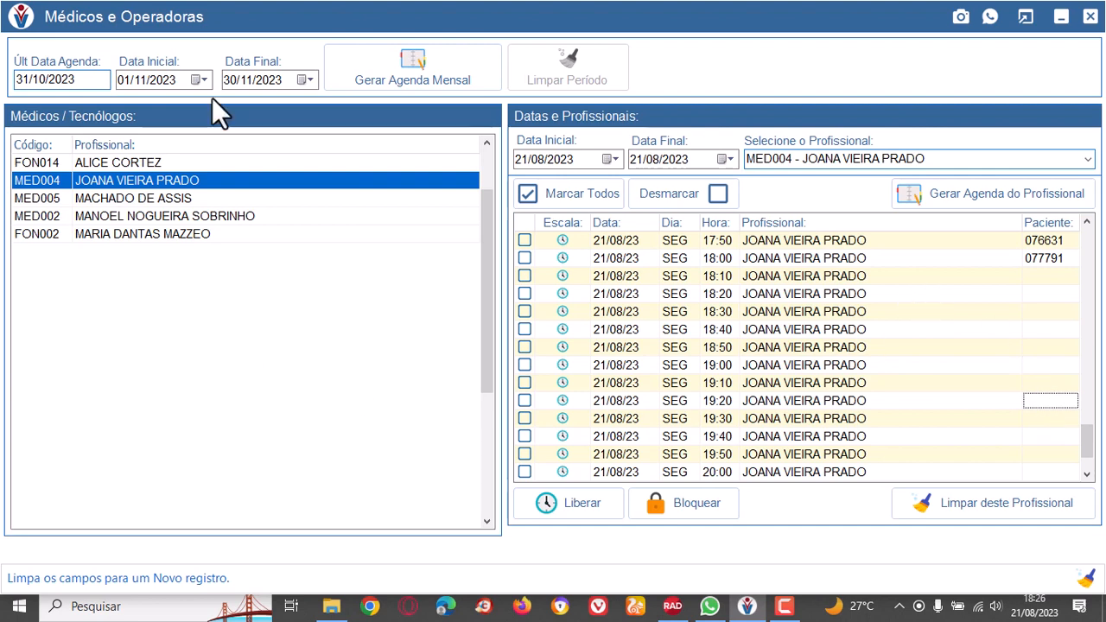
Load doctor MED002's schedule for 21/08/2023 and examine the morning slots.
{"action": "left_click", "coordinate": [150, 219]}
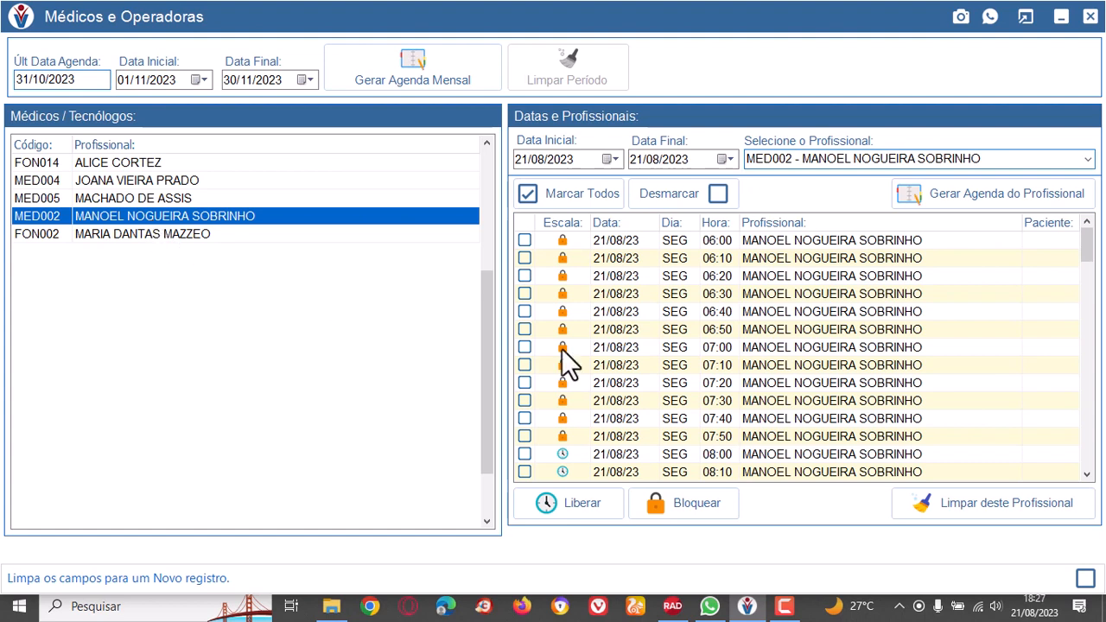
{"action": "left_click_drag", "start_coordinate": [1085, 247], "coordinate": [1095, 294]}
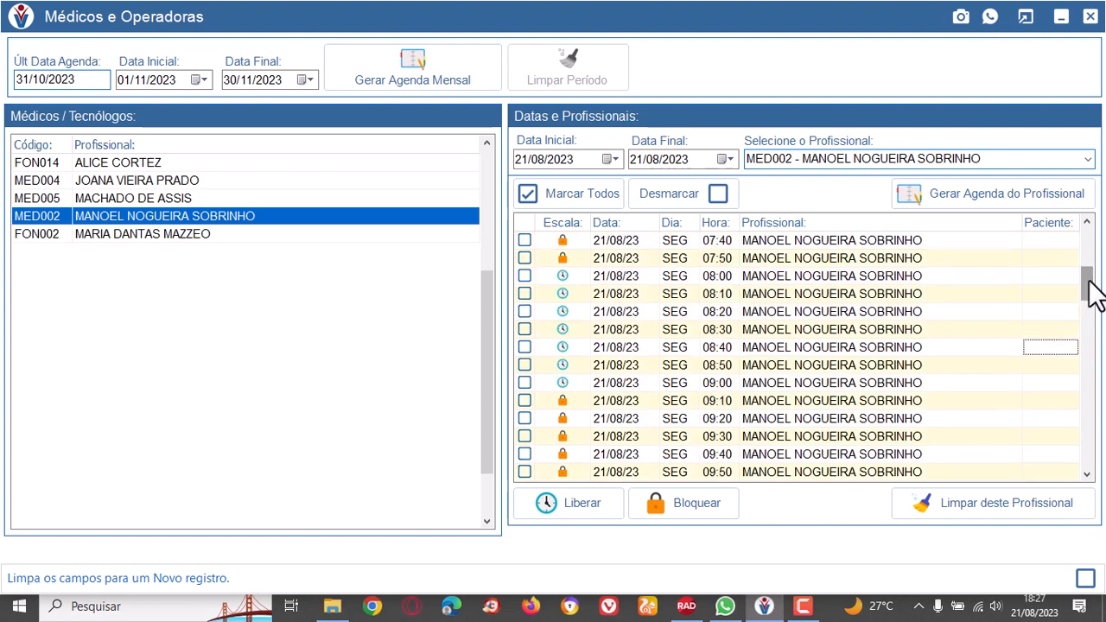
{"action": "left_click", "coordinate": [208, 215]}
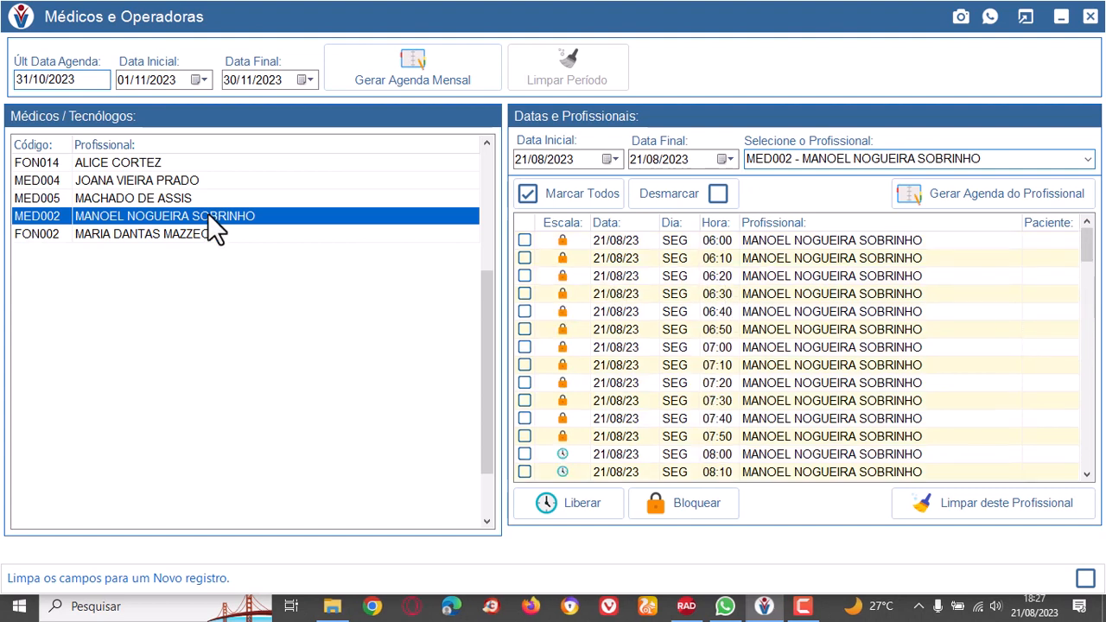
Set the start date to 22/08/2023, reload doctor MED002's schedule and review the whole day's slots.
{"action": "left_click", "coordinate": [614, 159]}
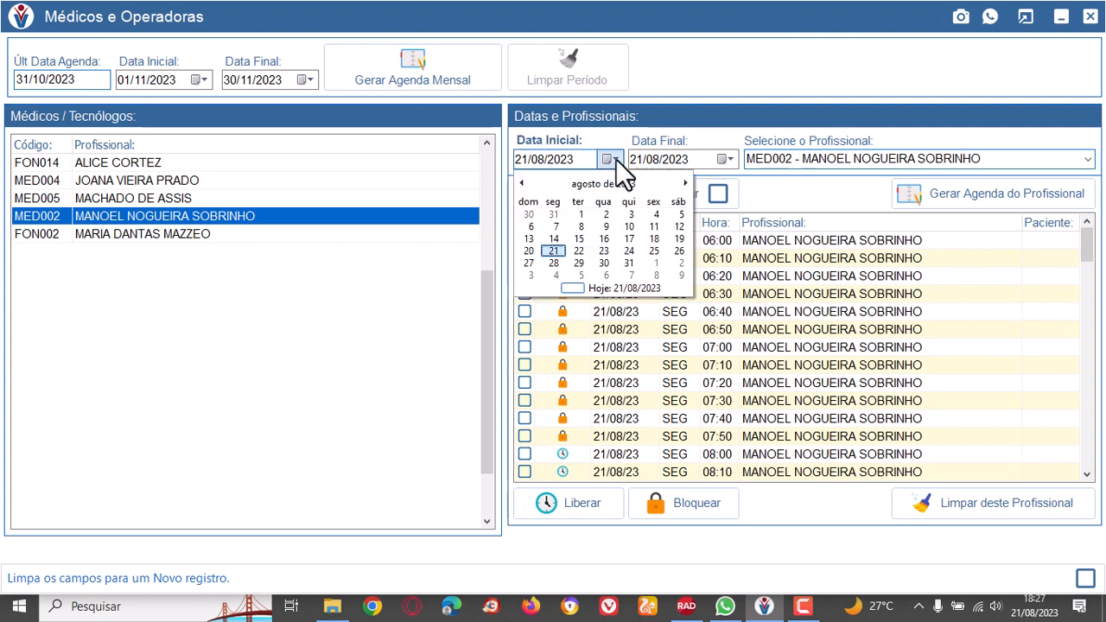
{"action": "left_click", "coordinate": [578, 250]}
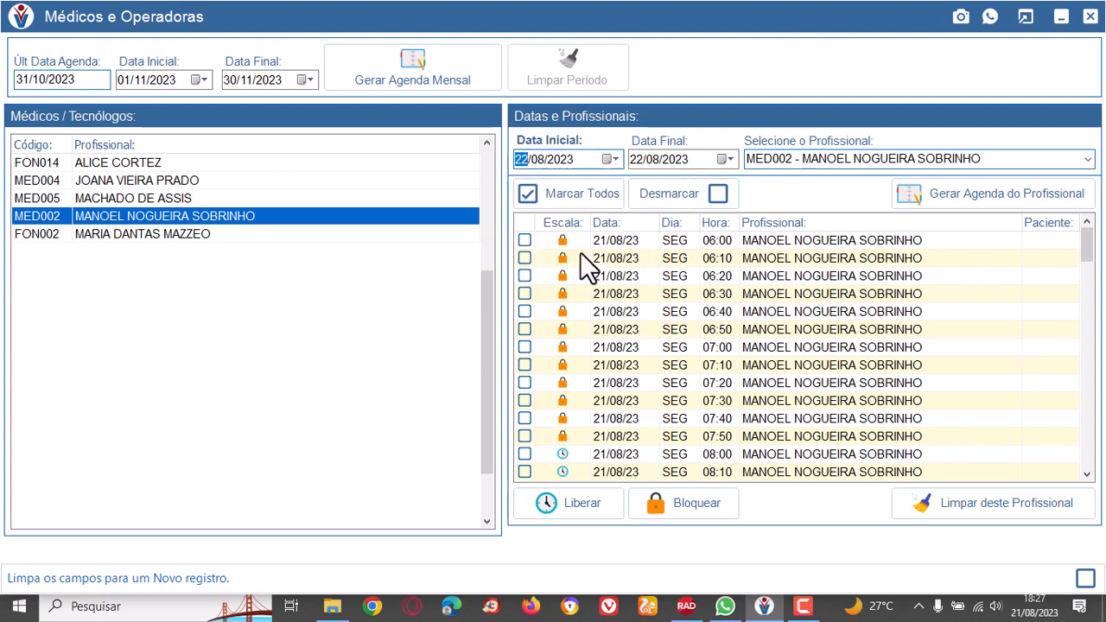
{"action": "left_click", "coordinate": [1087, 159]}
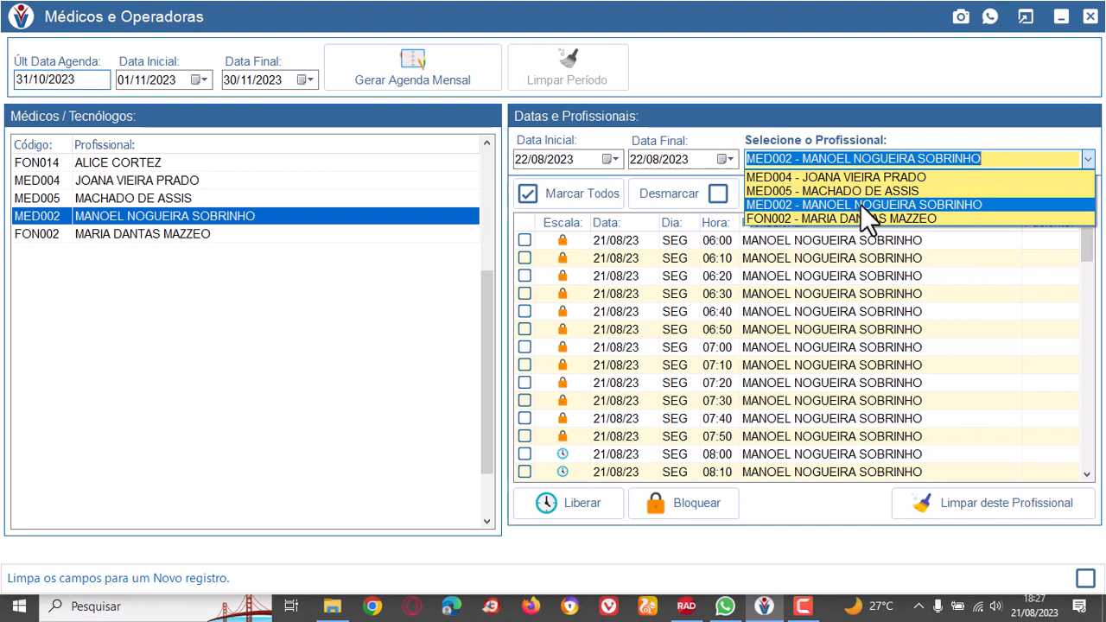
{"action": "left_click", "coordinate": [859, 203]}
{"action": "scroll", "coordinate": [597, 358], "scroll_direction": "down", "scroll_amount": 10}
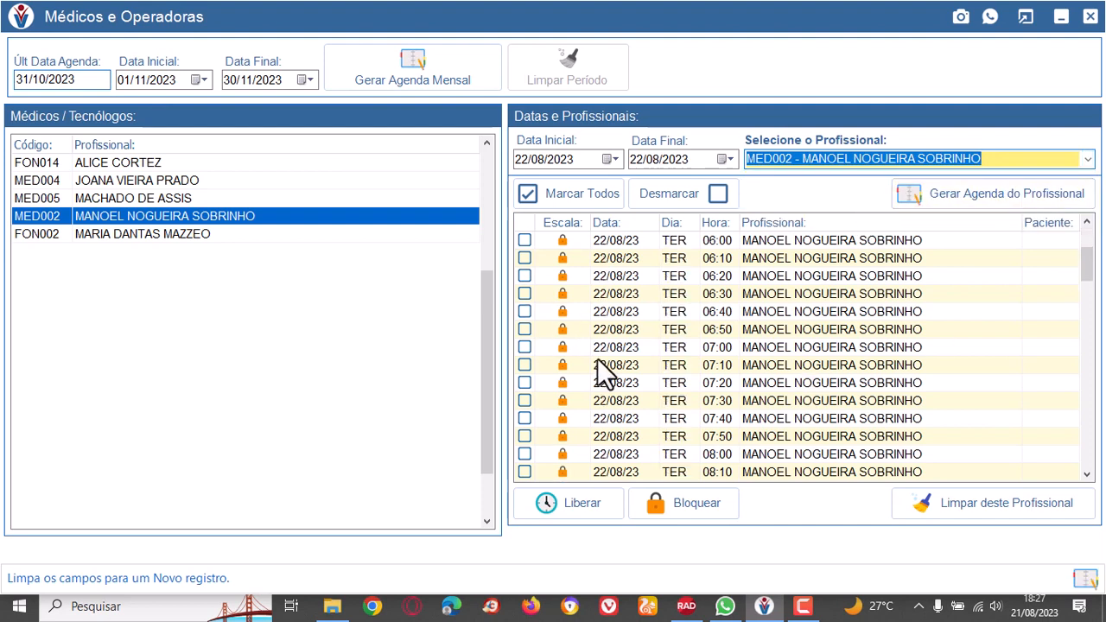
{"action": "scroll", "coordinate": [598, 359], "scroll_direction": "down", "scroll_amount": 14}
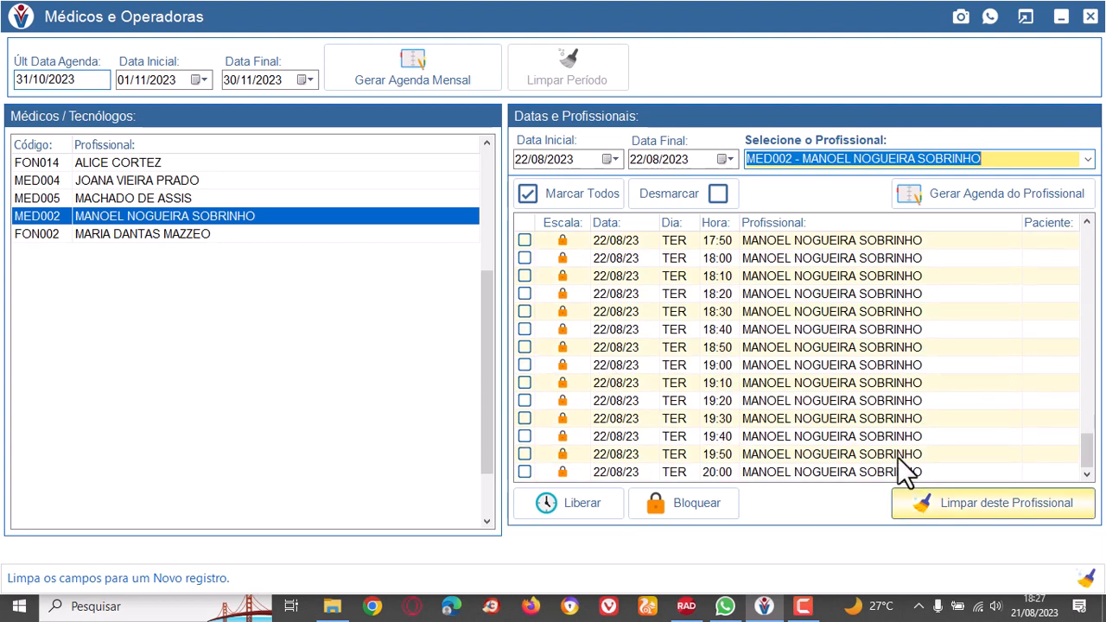
{"action": "left_click_drag", "start_coordinate": [1087, 450], "coordinate": [1094, 211]}
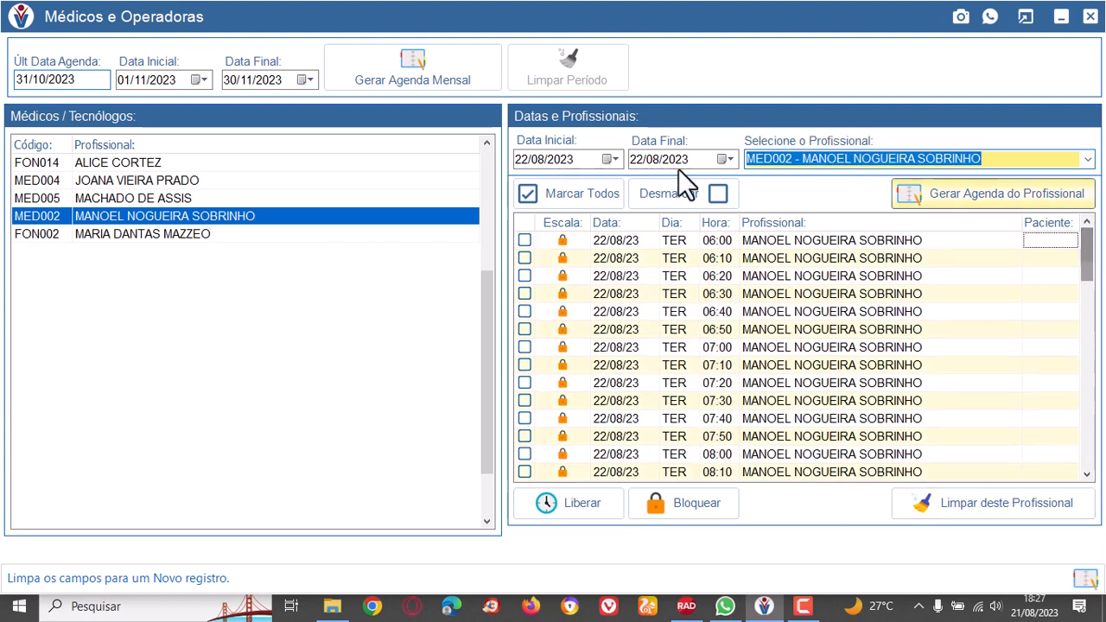
{"action": "left_click", "coordinate": [524, 241]}
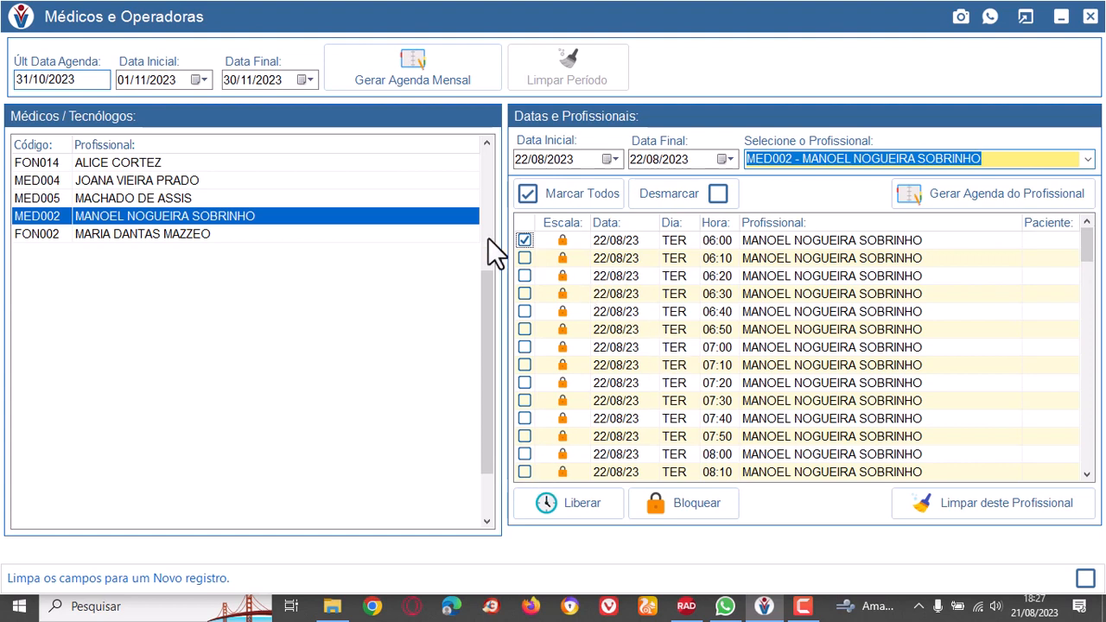
{"action": "left_click", "coordinate": [521, 251]}
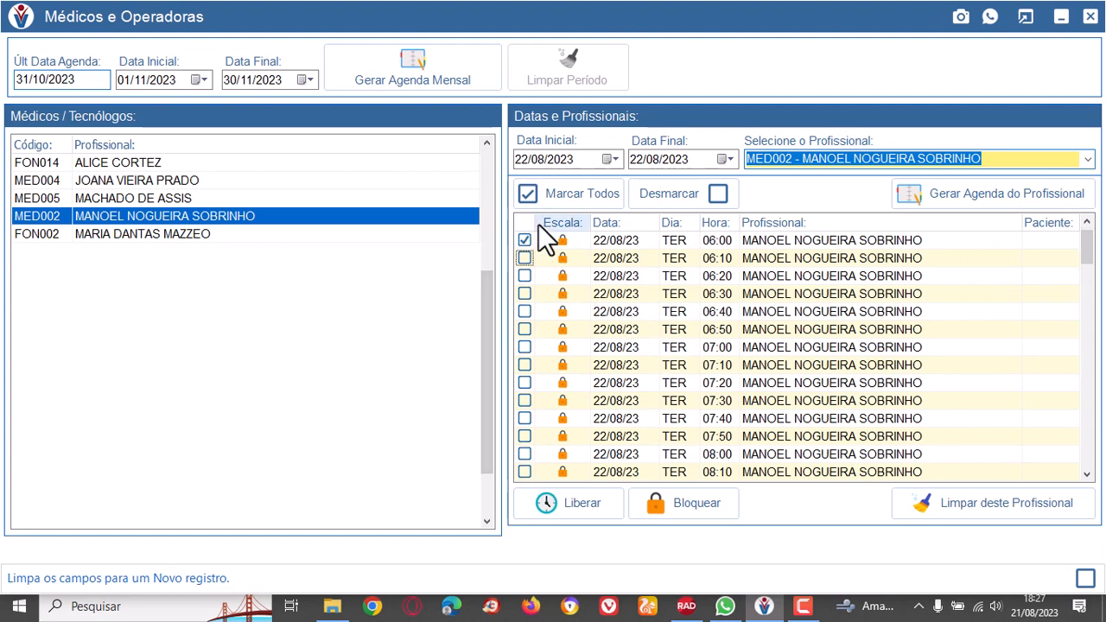
{"action": "left_click", "coordinate": [525, 242]}
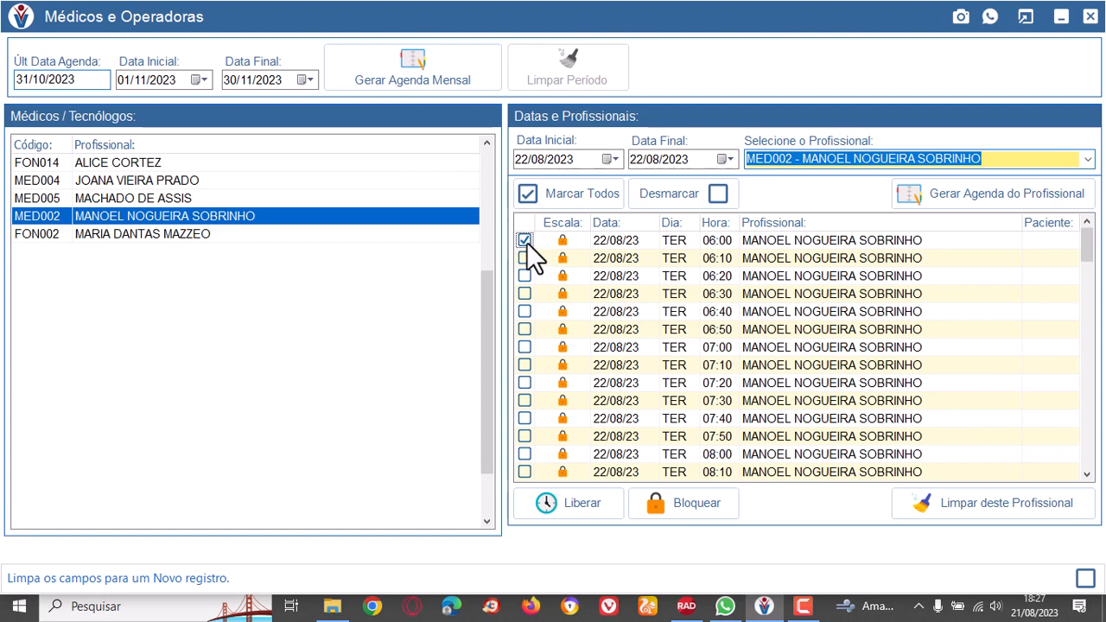
{"action": "left_click", "coordinate": [637, 196]}
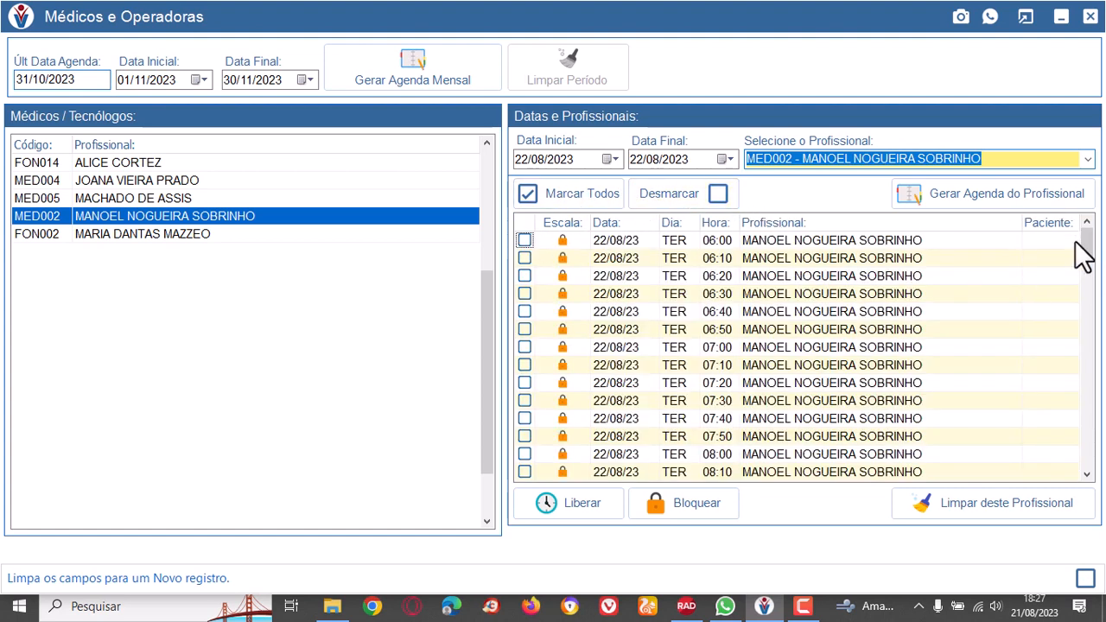
Mark doctor MED002's locked slots from 08:00 to 12:00 on 22/08/2023, release them and check their schedule status.
{"action": "left_click_drag", "start_coordinate": [1089, 256], "coordinate": [1091, 277]}
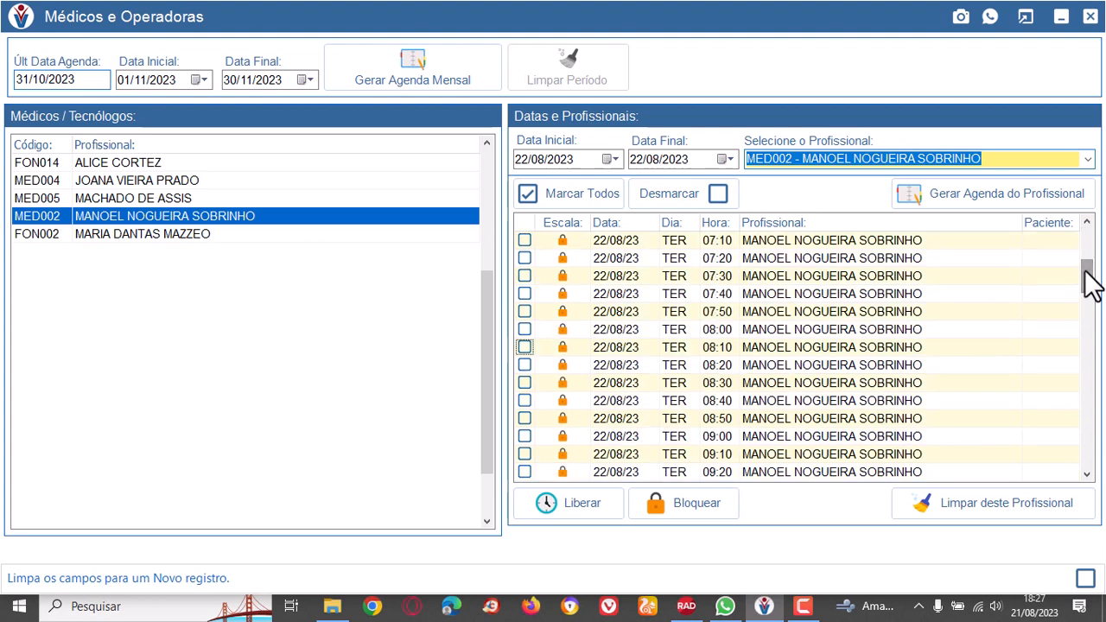
{"action": "left_click", "coordinate": [524, 331]}
{"action": "scroll", "coordinate": [1090, 471], "scroll_direction": "down", "scroll_amount": 3}
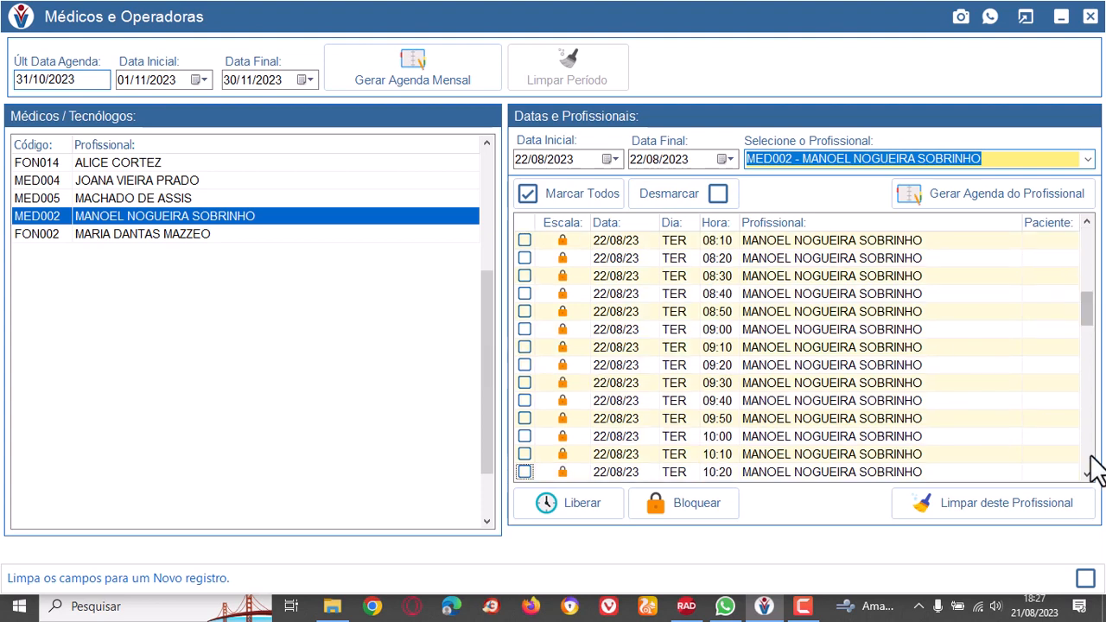
{"action": "scroll", "coordinate": [1093, 471], "scroll_direction": "down", "scroll_amount": 5}
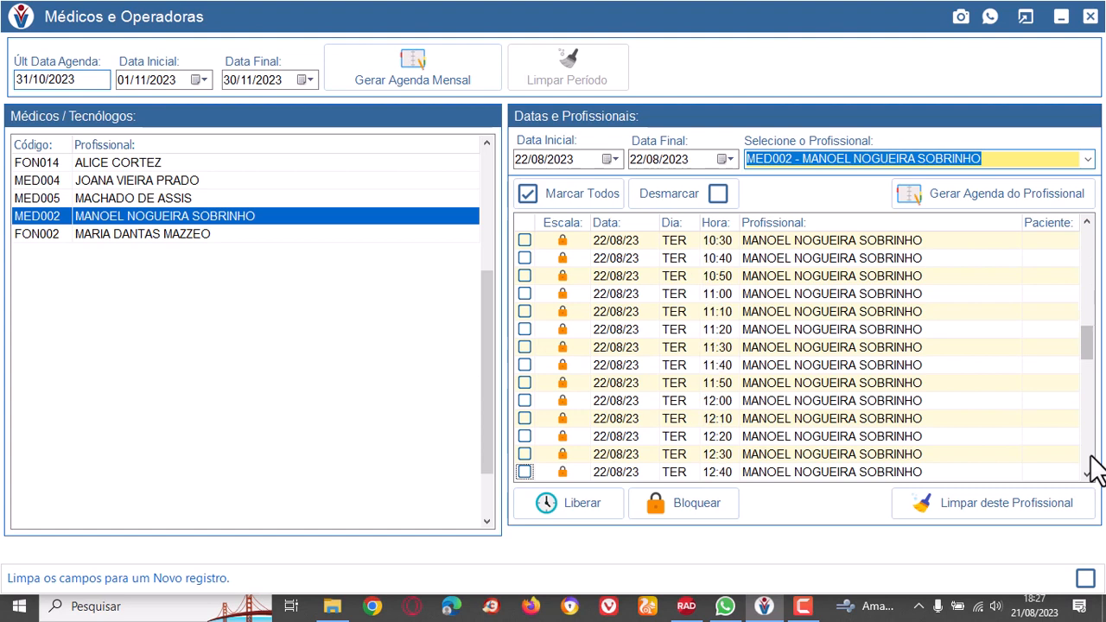
{"action": "scroll", "coordinate": [526, 415], "scroll_direction": "up", "scroll_amount": 7}
{"action": "scroll", "coordinate": [524, 409], "scroll_direction": "down", "scroll_amount": 6}
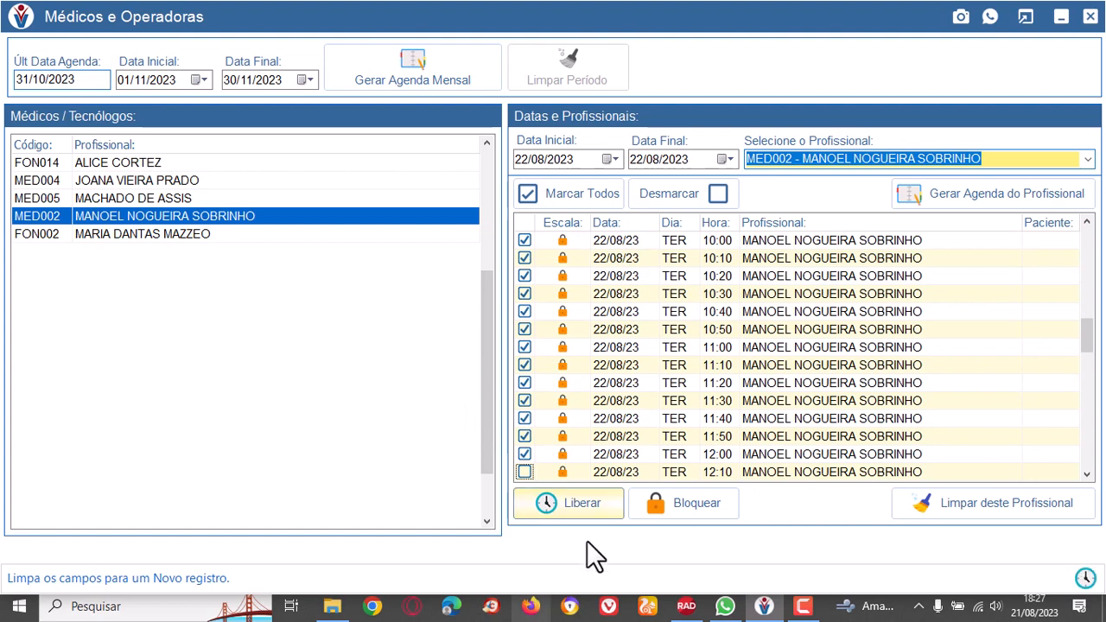
{"action": "left_click", "coordinate": [593, 502]}
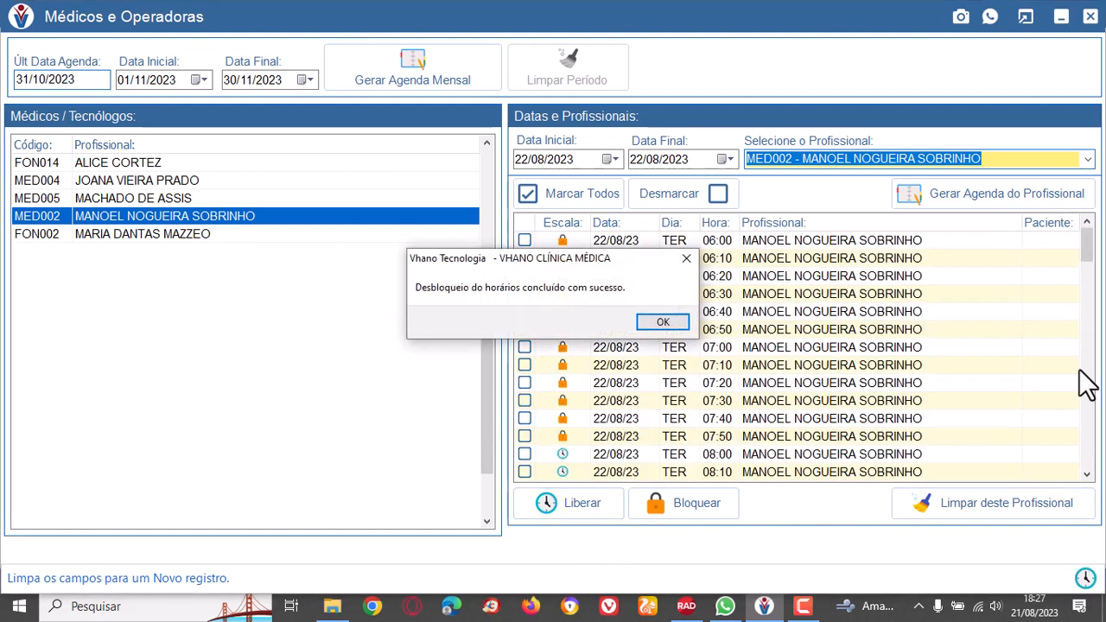
{"action": "left_click", "coordinate": [666, 323]}
{"action": "left_click_drag", "start_coordinate": [1086, 245], "coordinate": [1092, 335]}
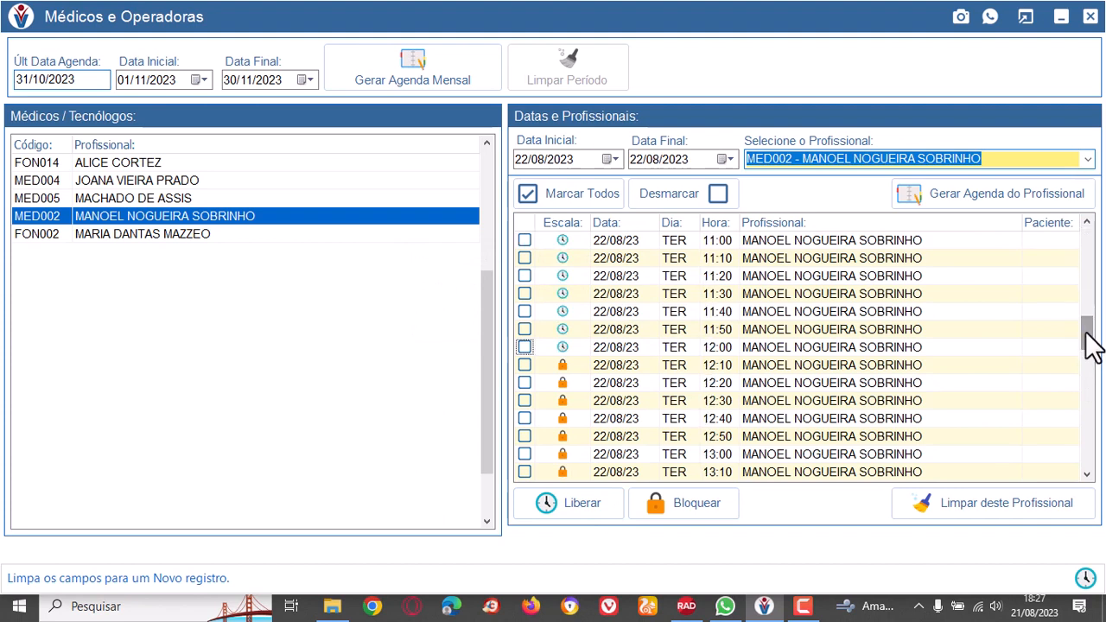
{"action": "mouse_move", "coordinate": [1086, 335]}
{"action": "left_mouse_down"}
{"action": "mouse_move", "coordinate": [1086, 235]}
{"action": "mouse_move", "coordinate": [1079, 311]}
{"action": "mouse_move", "coordinate": [1098, 331]}
{"action": "mouse_move", "coordinate": [1097, 285]}
{"action": "mouse_move", "coordinate": [1090, 366]}
{"action": "mouse_move", "coordinate": [1096, 323]}
{"action": "left_mouse_up"}
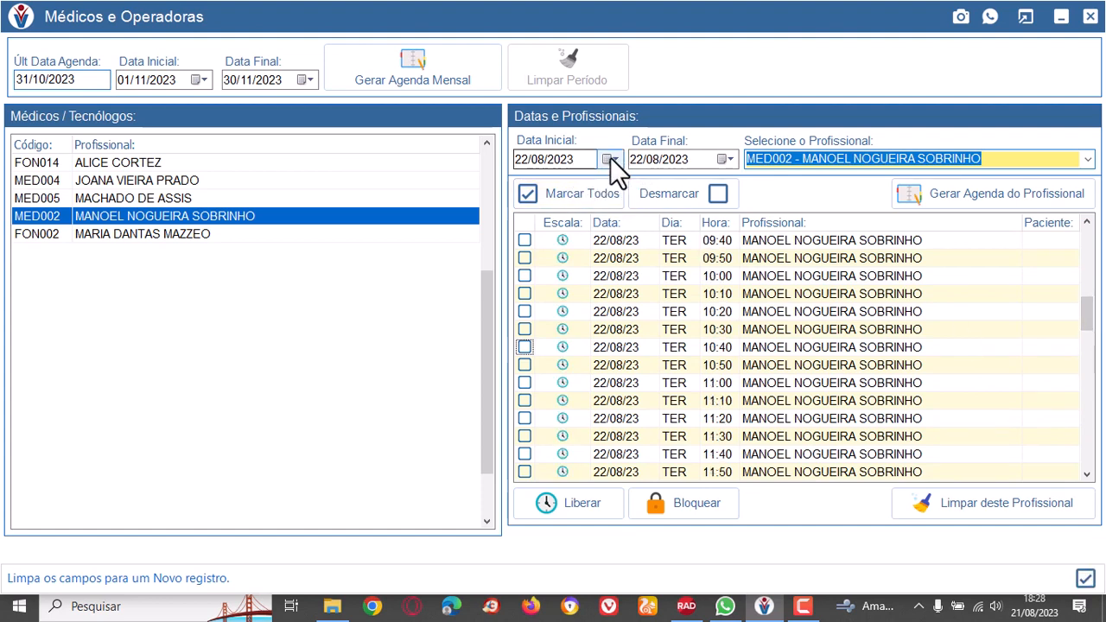
Set the start and end dates to 29/08/2023 and reload doctor MED002's schedule.
{"action": "left_click", "coordinate": [153, 234]}
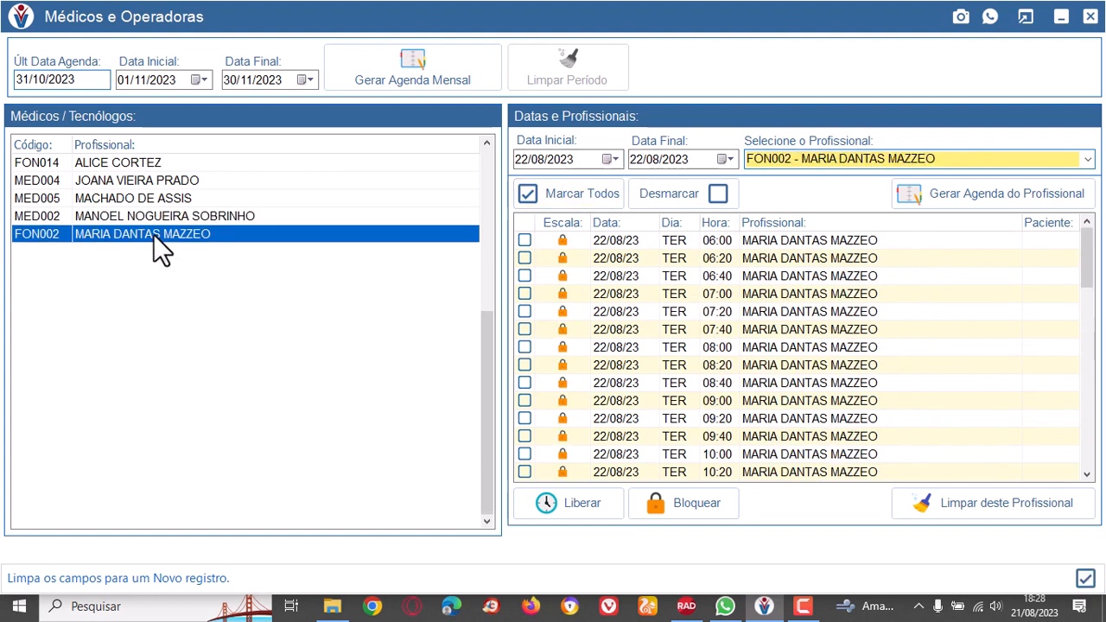
{"action": "left_click", "coordinate": [172, 220]}
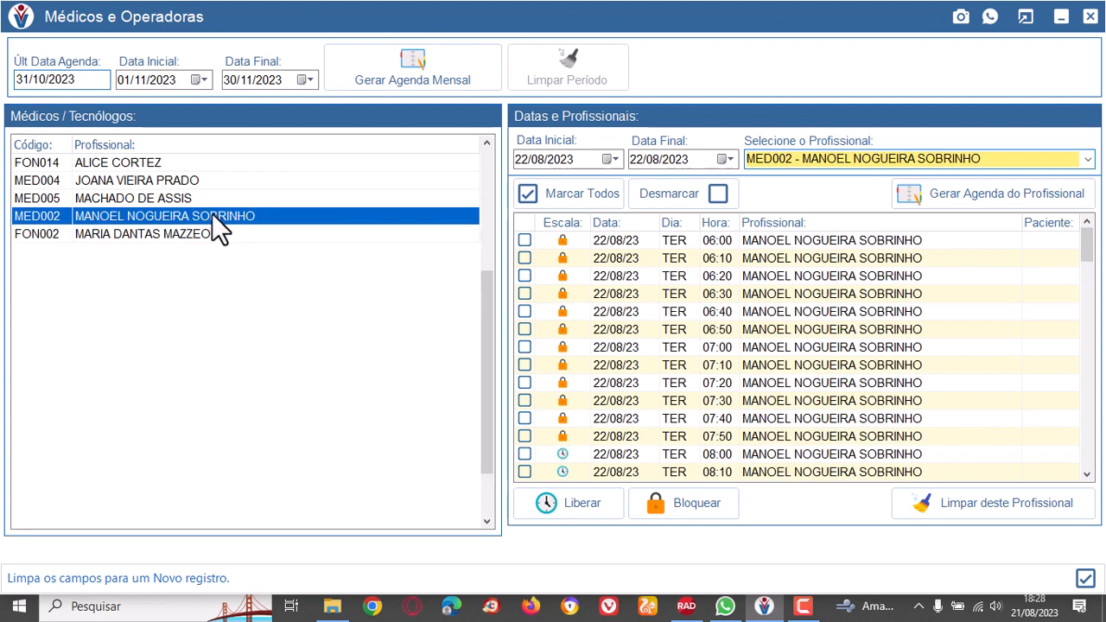
{"action": "left_click", "coordinate": [614, 159]}
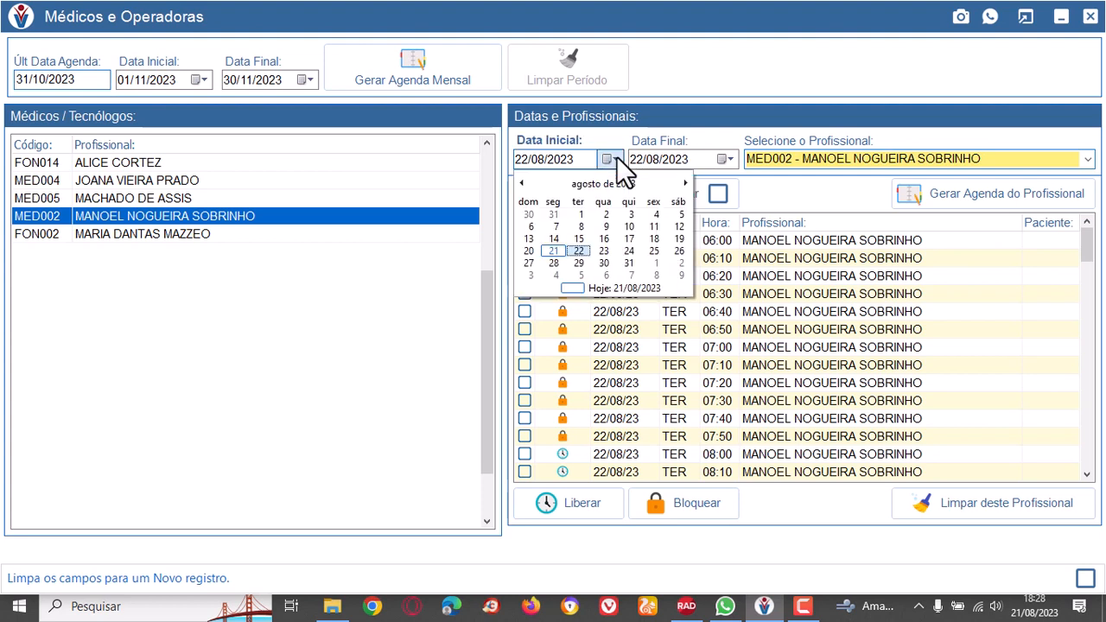
{"action": "left_click", "coordinate": [581, 263]}
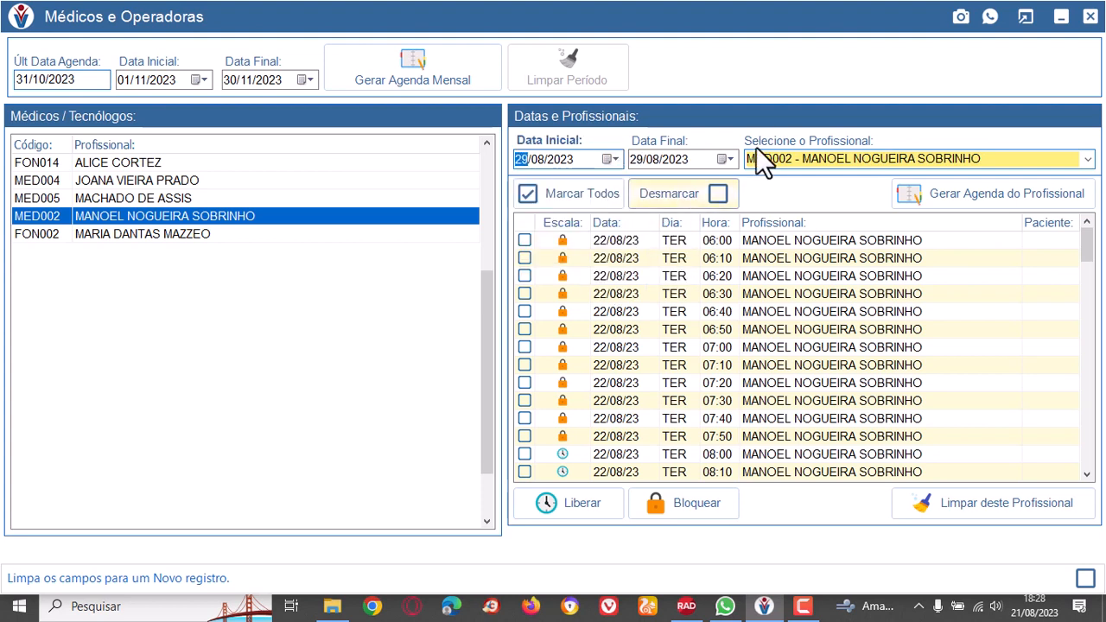
{"action": "left_click", "coordinate": [731, 156]}
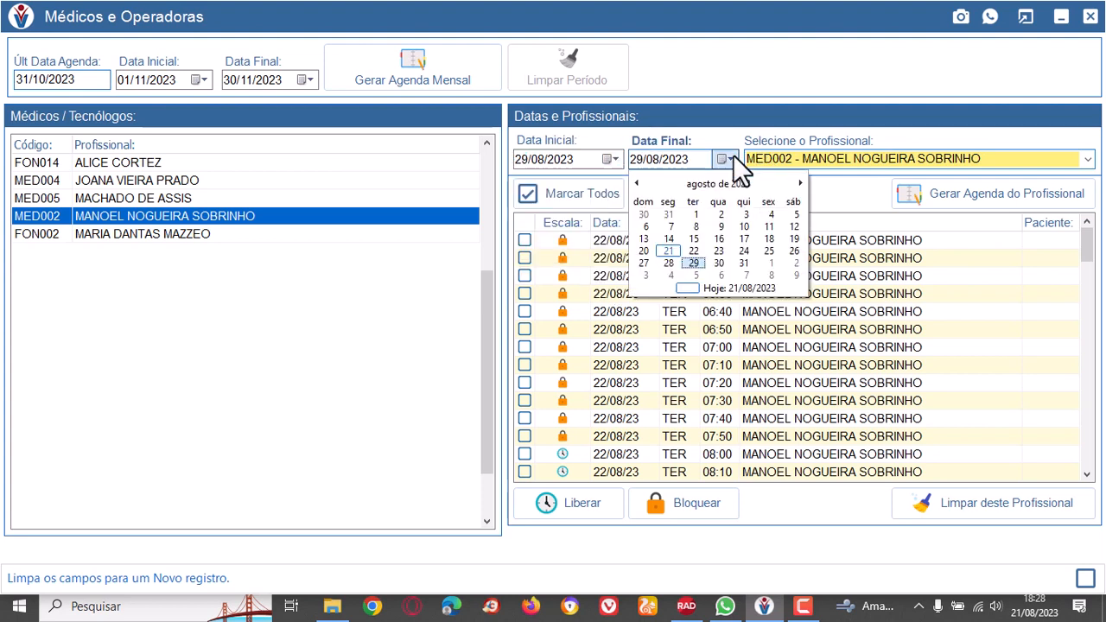
{"action": "left_click", "coordinate": [692, 263]}
{"action": "left_click", "coordinate": [1087, 159]}
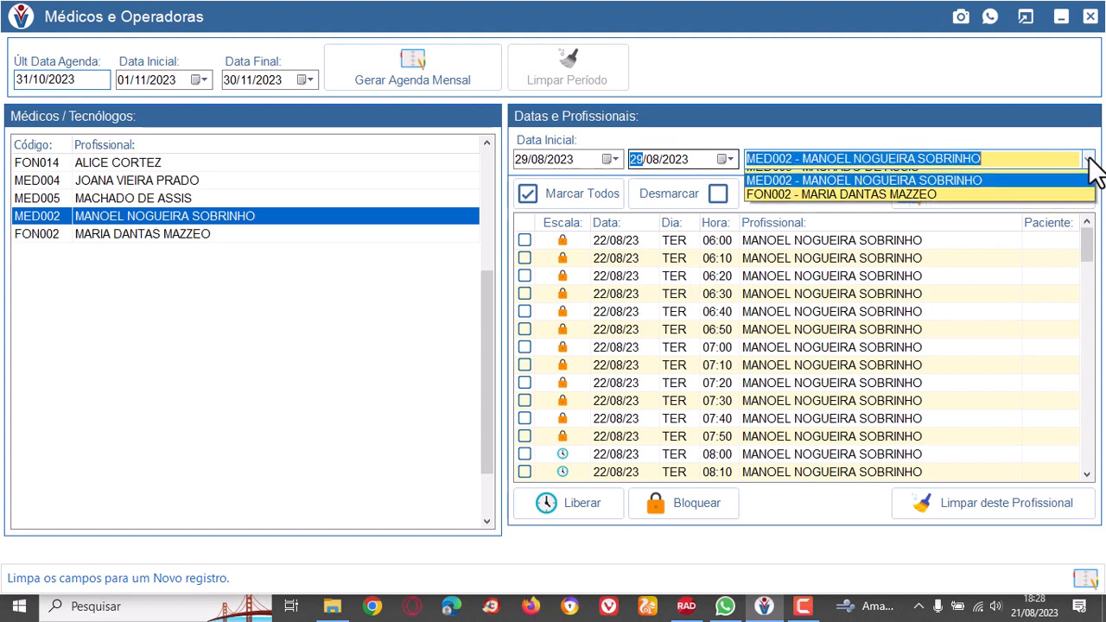
{"action": "left_click", "coordinate": [849, 204]}
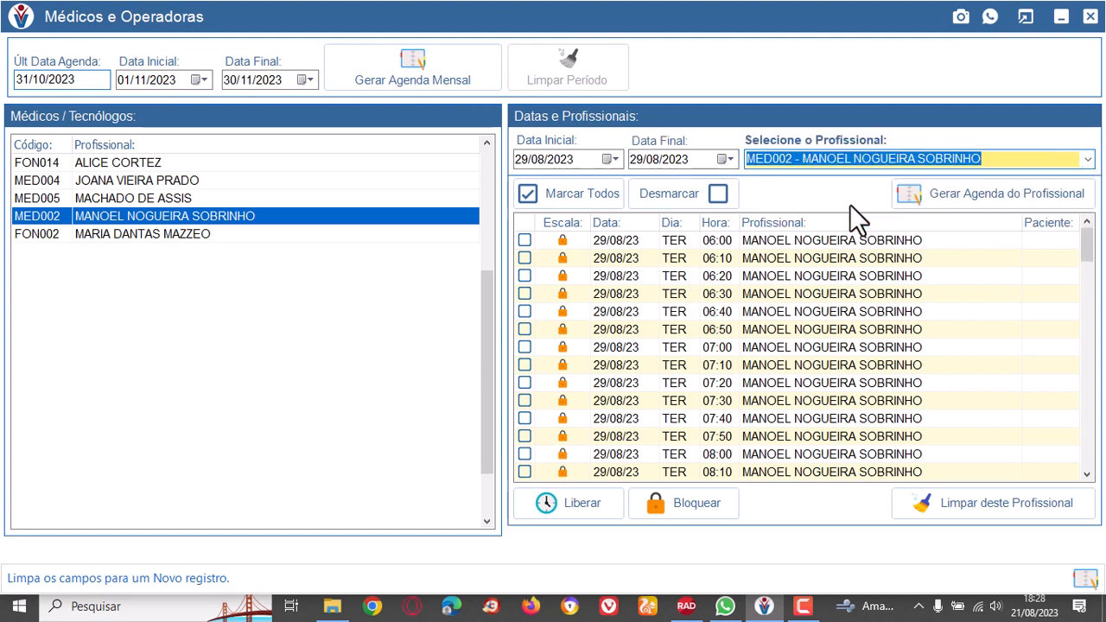
Review doctor MED002's slots for the whole day of 29/08/2023, checking their schedule status.
{"action": "left_click_drag", "start_coordinate": [1090, 250], "coordinate": [1104, 456]}
{"action": "left_click", "coordinate": [1086, 448]}
{"action": "left_click", "coordinate": [1091, 459]}
{"action": "left_click", "coordinate": [1089, 452]}
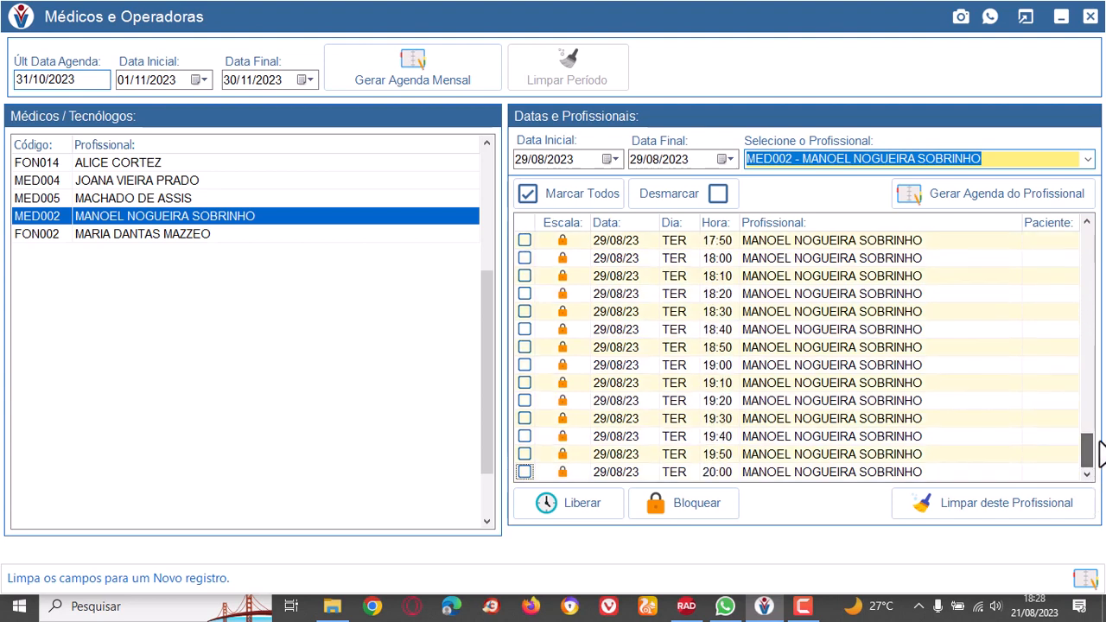
{"action": "left_click", "coordinate": [1090, 250]}
{"action": "left_click", "coordinate": [1092, 249]}
{"action": "left_click", "coordinate": [1092, 249]}
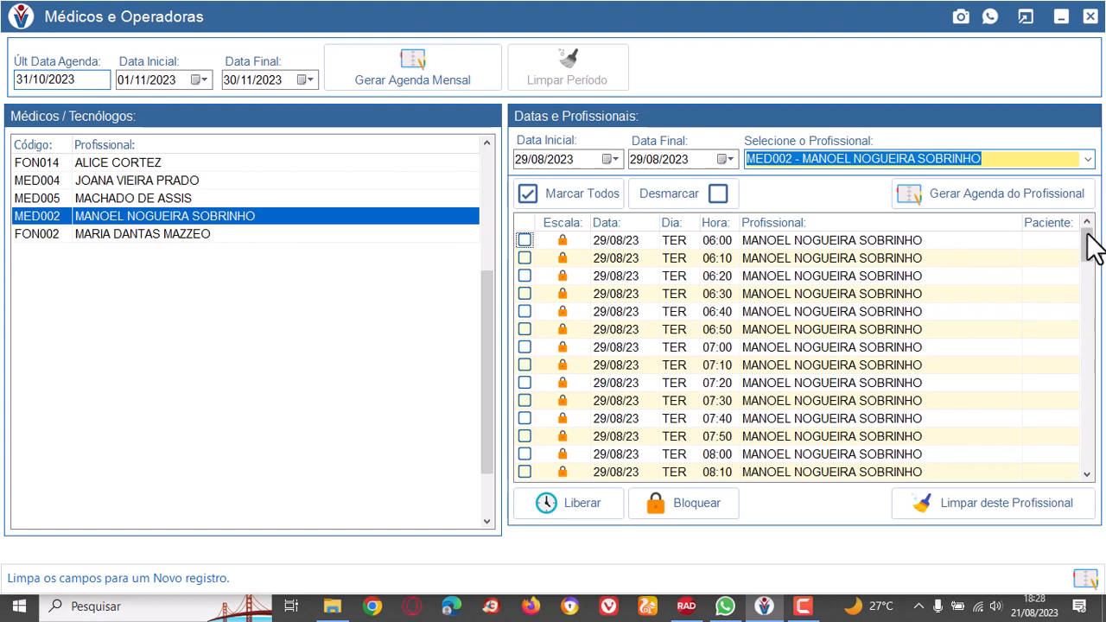
Mark doctor MED002's locked slots from 08:00 to 12:00 on 29/08/2023 and release them.
{"action": "left_click_drag", "start_coordinate": [1092, 250], "coordinate": [1094, 290]}
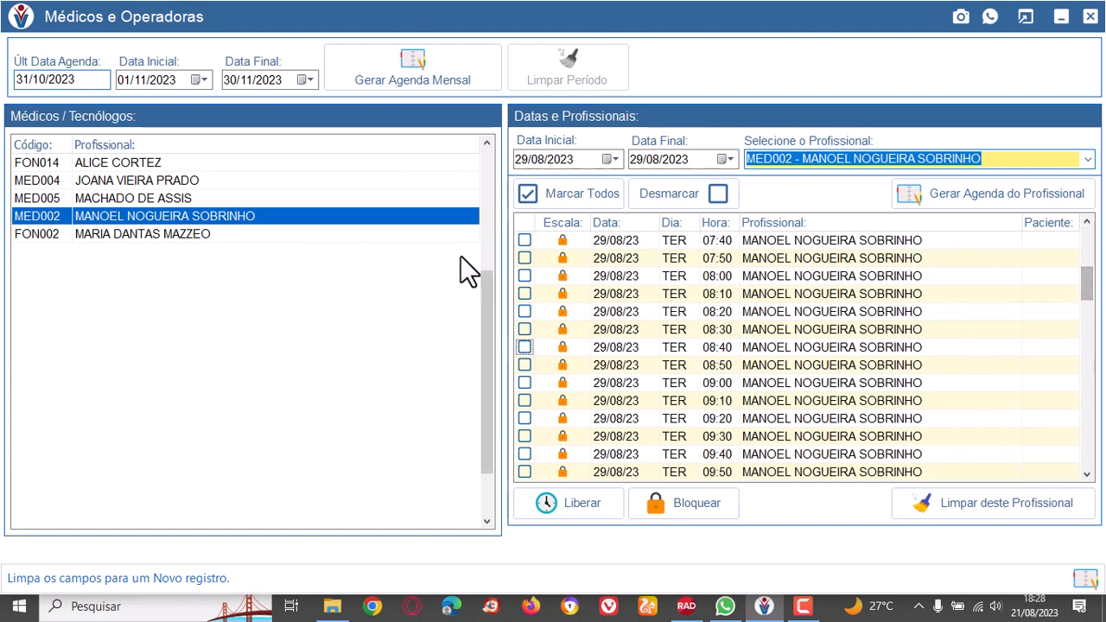
{"action": "left_click", "coordinate": [524, 276]}
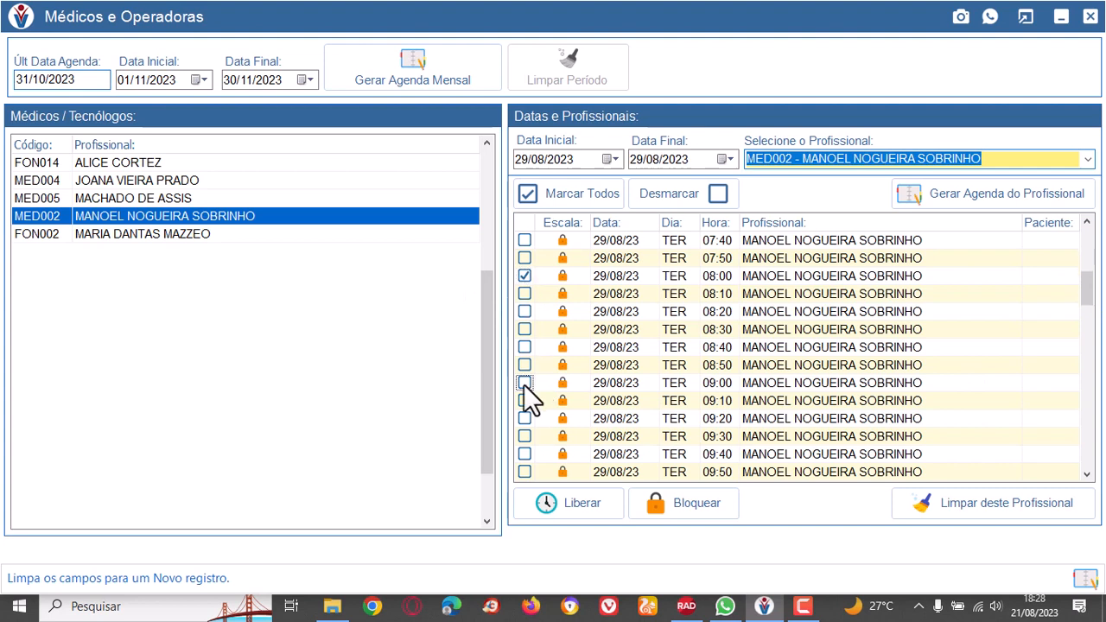
{"action": "scroll", "coordinate": [527, 389], "scroll_direction": "down", "scroll_amount": 2}
{"action": "scroll", "coordinate": [522, 384], "scroll_direction": "down", "scroll_amount": 4}
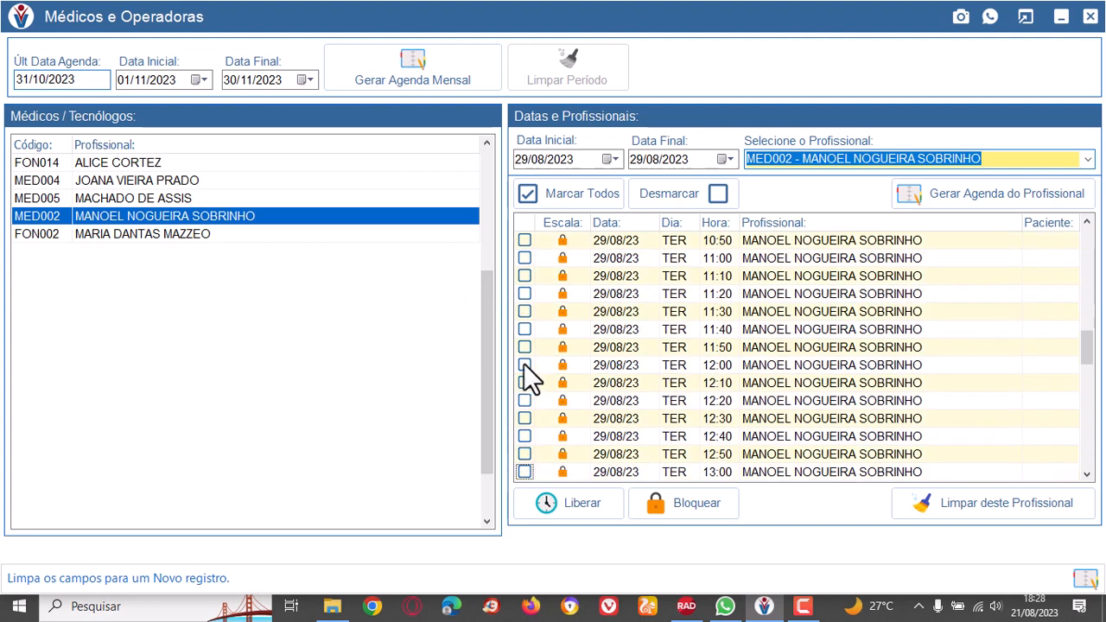
{"action": "left_click", "coordinate": [523, 363], "text": "shift"}
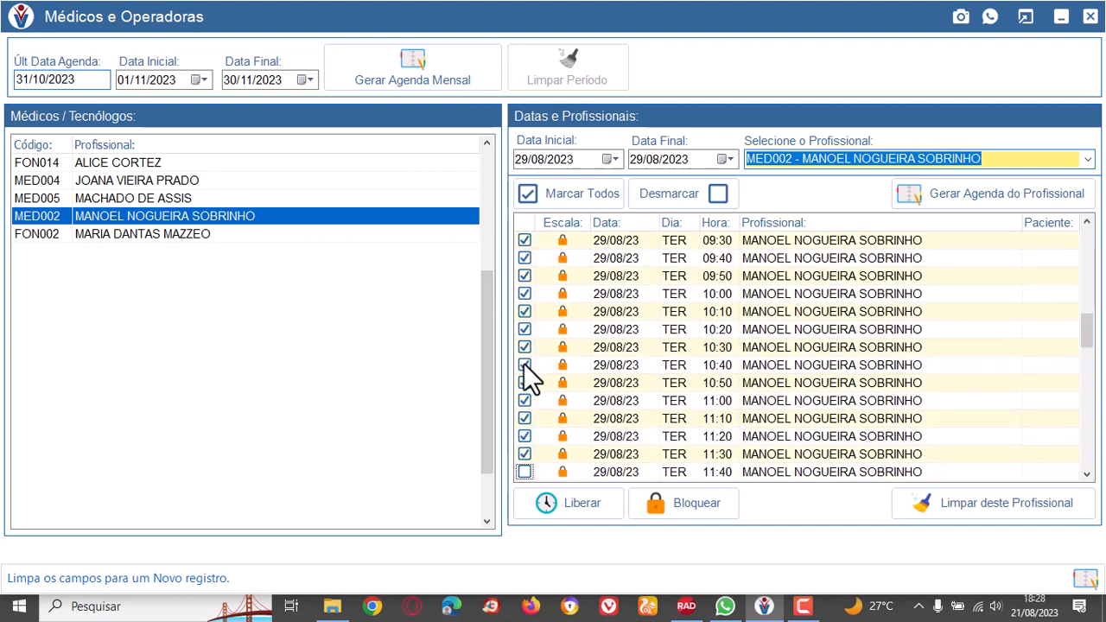
{"action": "left_click", "coordinate": [571, 504]}
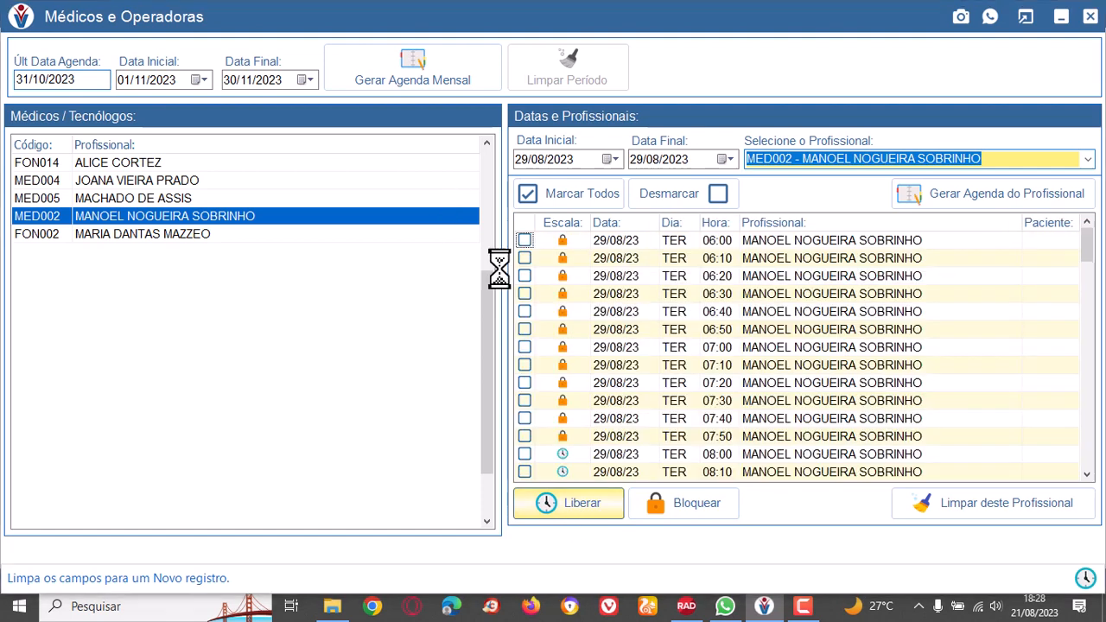
{"action": "left_click", "coordinate": [654, 322]}
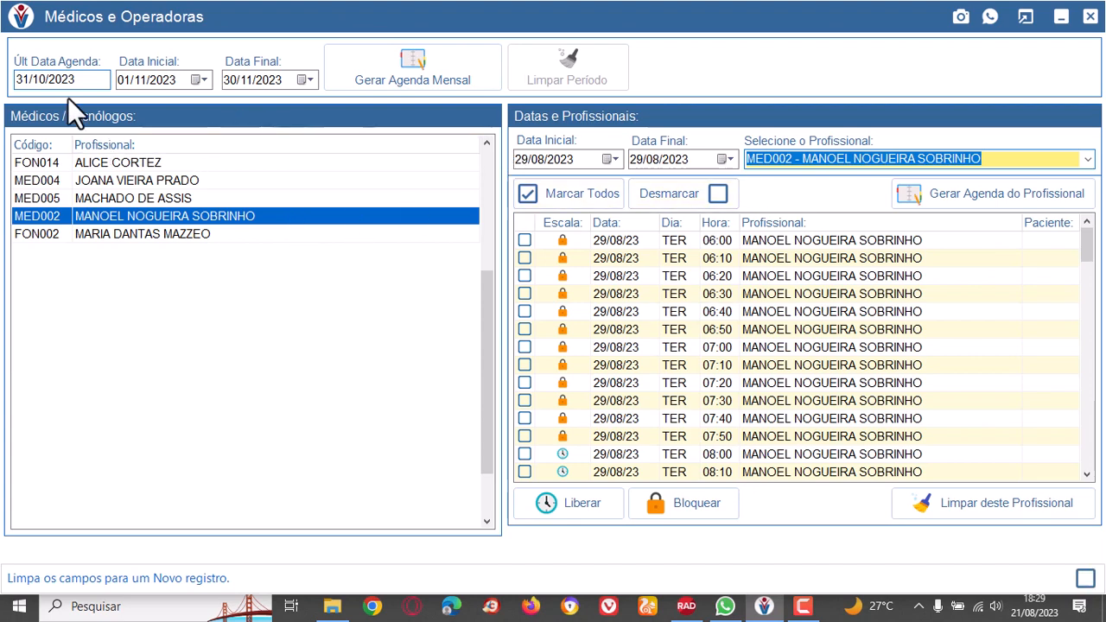
Close and reopen the Gerar Agenda screen, and load doctor MED002's schedule for 29/08/2023.
{"action": "left_click", "coordinate": [1091, 16]}
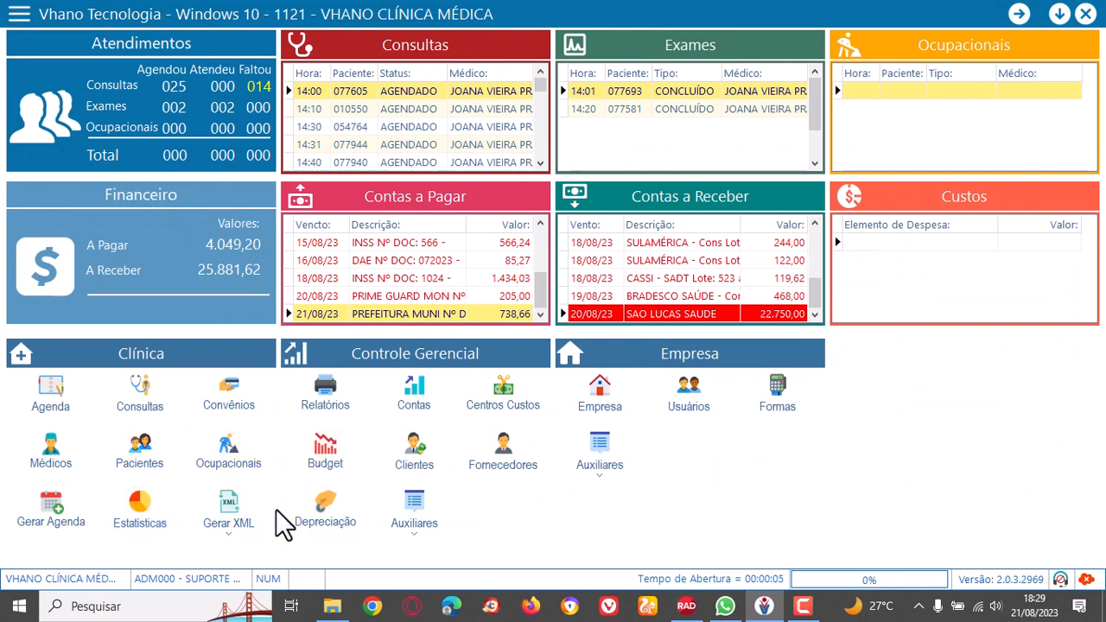
{"action": "left_click", "coordinate": [48, 517]}
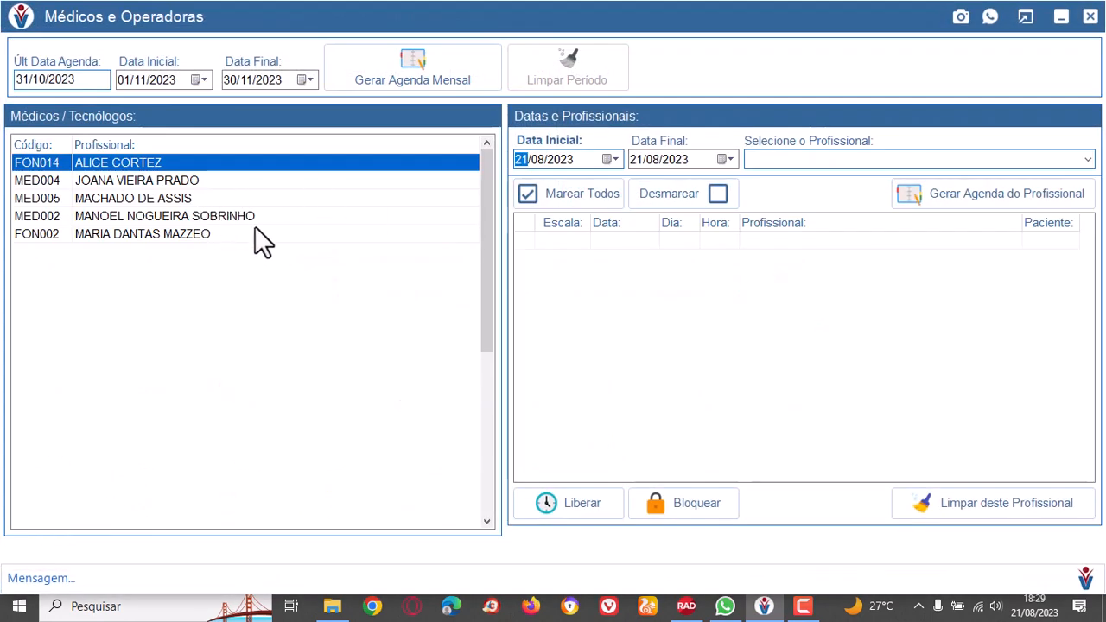
{"action": "left_click", "coordinate": [253, 217]}
{"action": "left_click", "coordinate": [615, 159]}
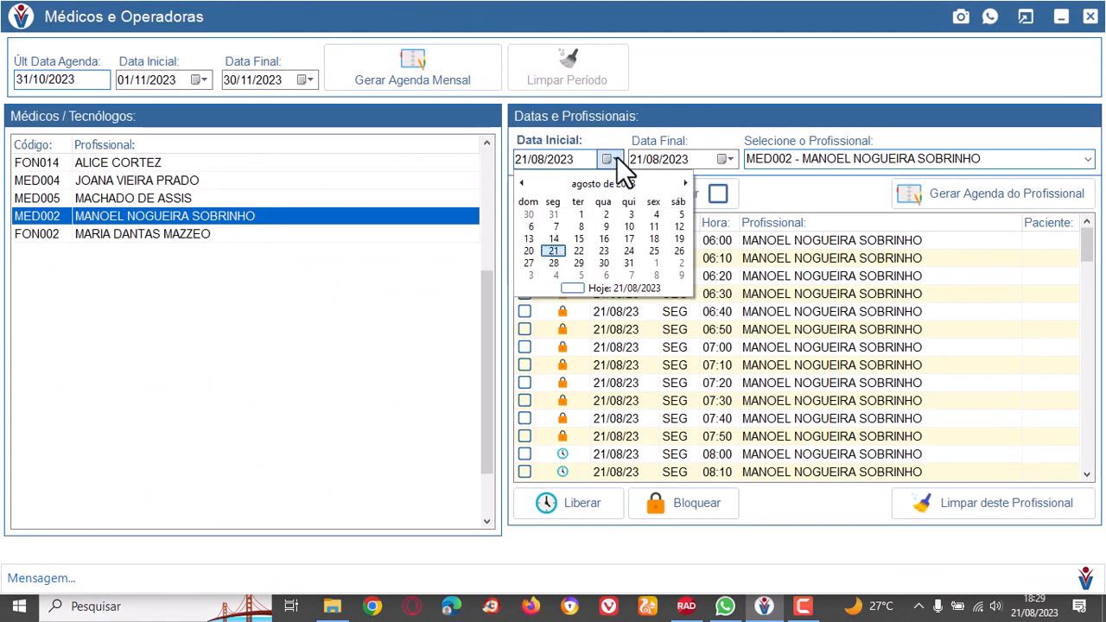
{"action": "left_click", "coordinate": [577, 262]}
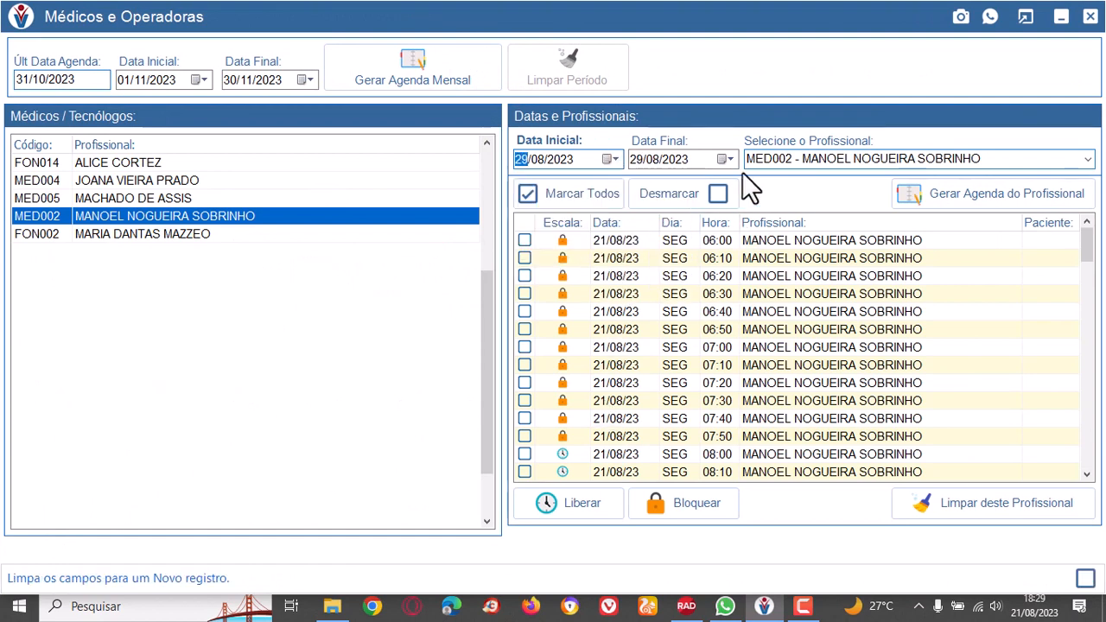
{"action": "left_click", "coordinate": [1090, 163]}
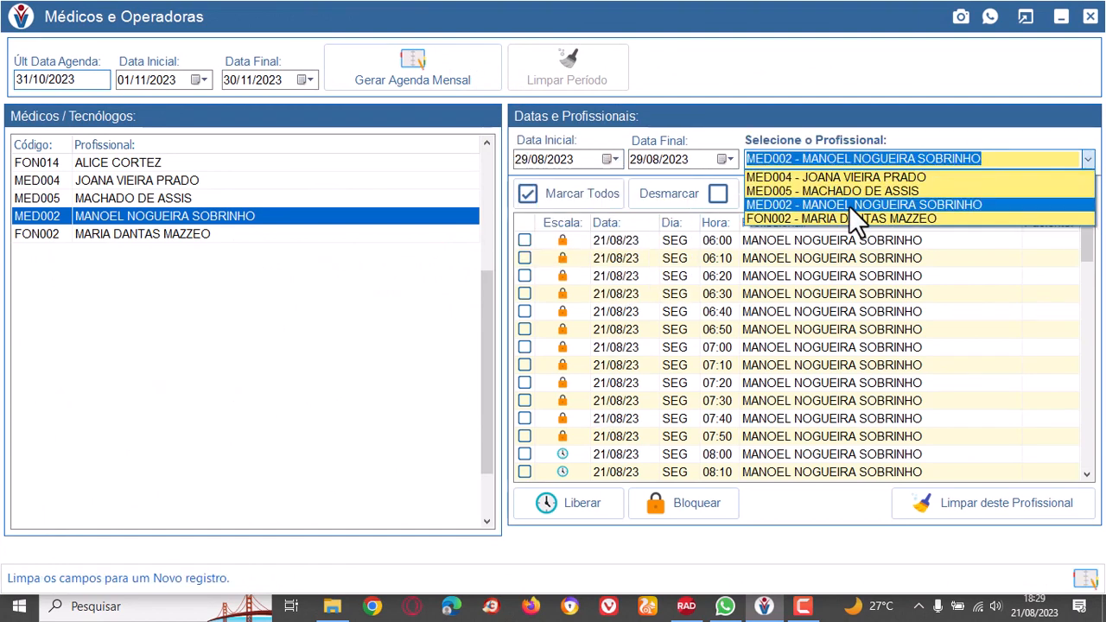
{"action": "left_click", "coordinate": [848, 205]}
Examine doctor MED002's morning and early afternoon slots on 29/08/2023, comparing released and locked times.
{"action": "scroll", "coordinate": [860, 375], "scroll_direction": "down", "scroll_amount": 7}
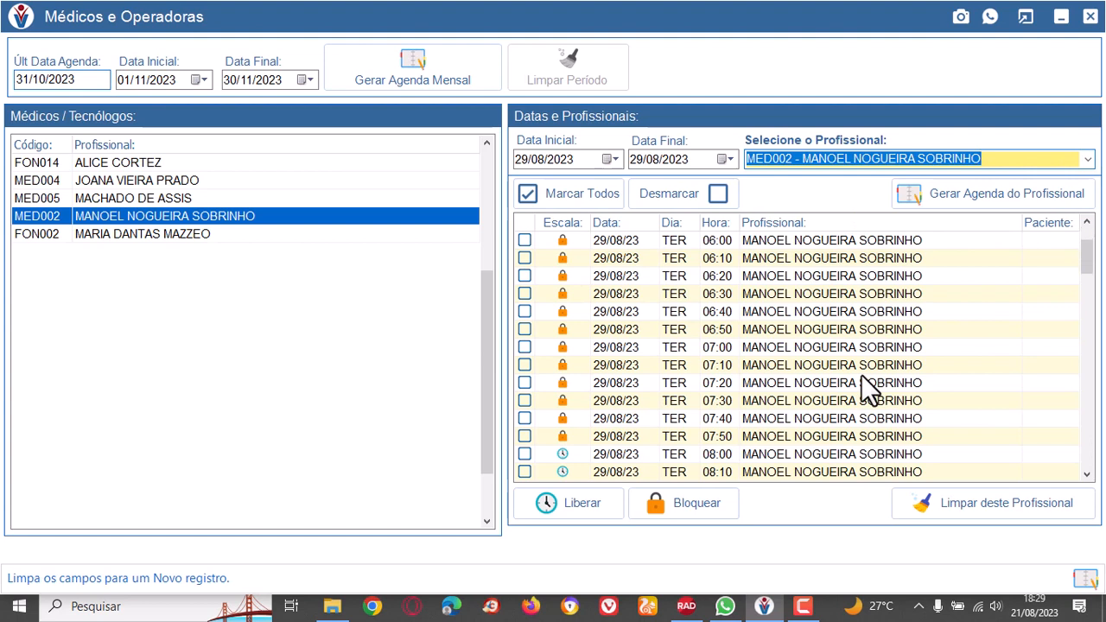
{"action": "scroll", "coordinate": [862, 378], "scroll_direction": "down", "scroll_amount": 3}
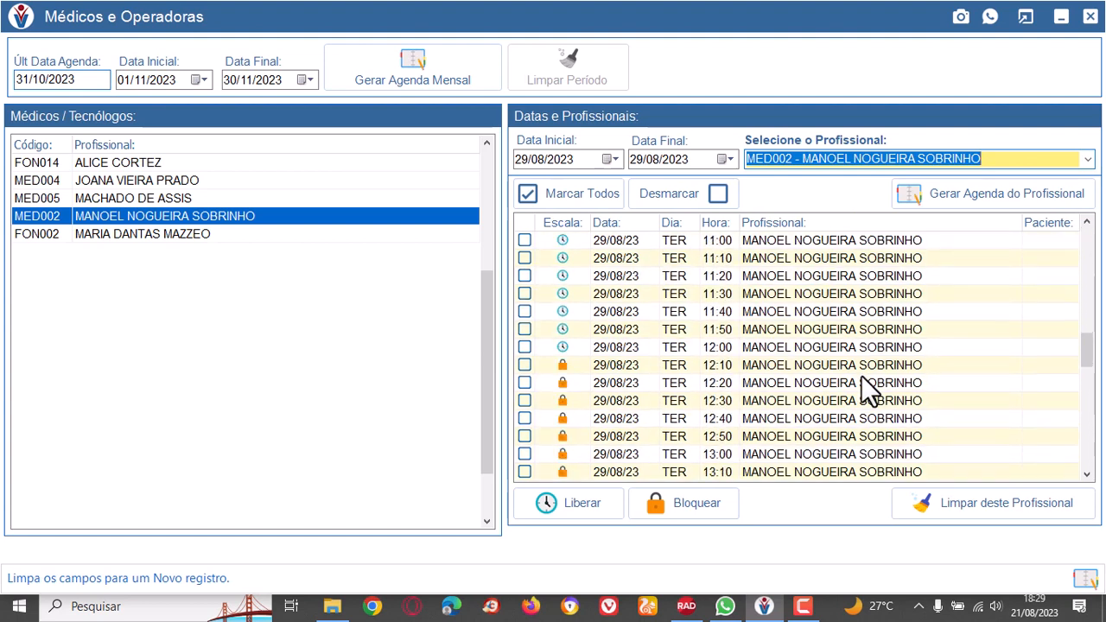
{"action": "scroll", "coordinate": [861, 378], "scroll_direction": "up", "scroll_amount": 2}
{"action": "scroll", "coordinate": [861, 375], "scroll_direction": "up", "scroll_amount": 5}
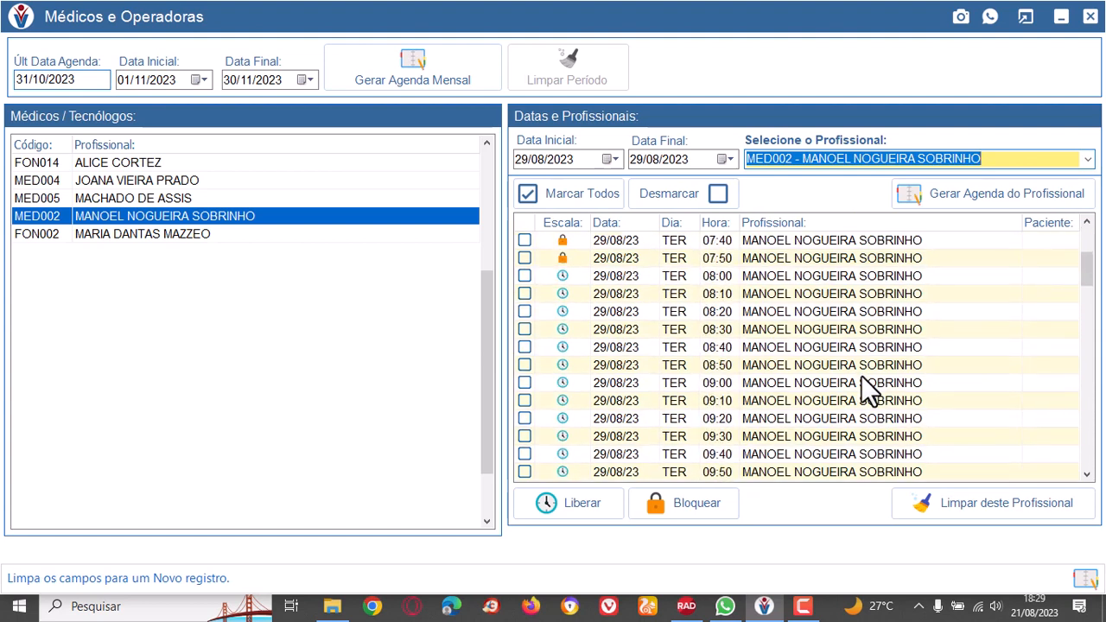
{"action": "scroll", "coordinate": [530, 311], "scroll_direction": "up", "scroll_amount": 3}
Clear any stray marks, mark doctor MED002's released slots from 08:00 to 12:00 on 29/08/2023 and block them.
{"action": "left_click", "coordinate": [525, 311]}
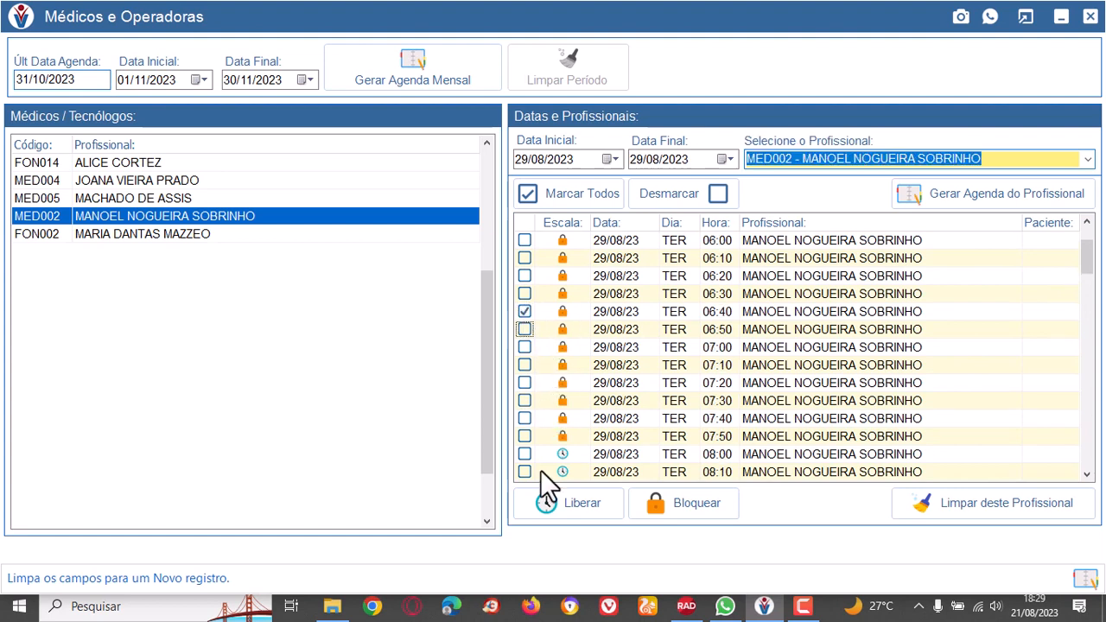
{"action": "left_click", "coordinate": [672, 192]}
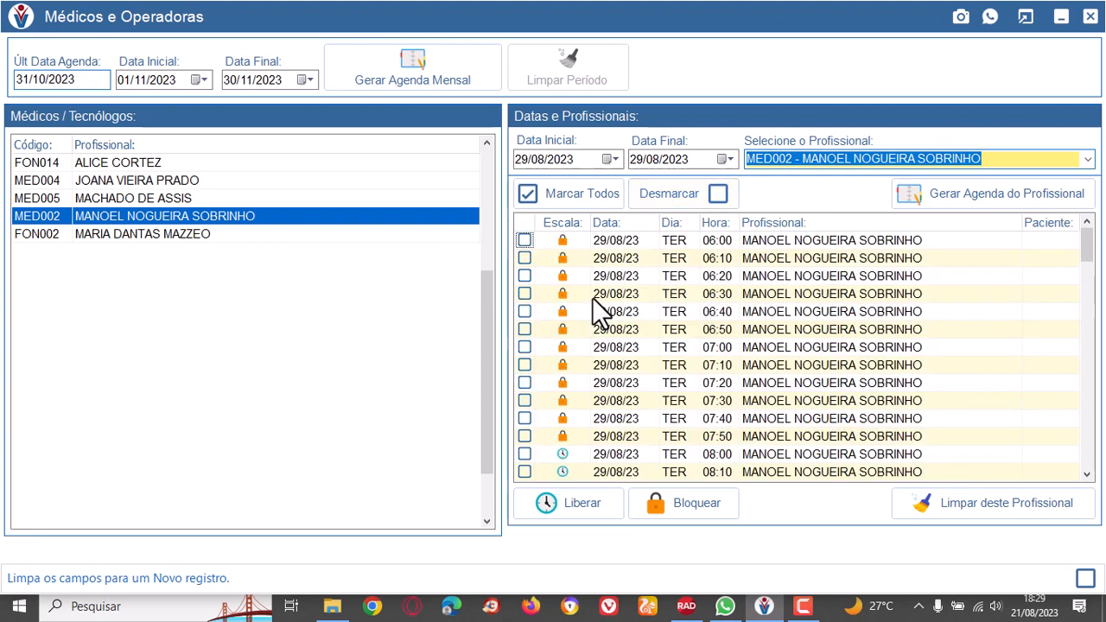
{"action": "scroll", "coordinate": [595, 321], "scroll_direction": "down", "scroll_amount": 20}
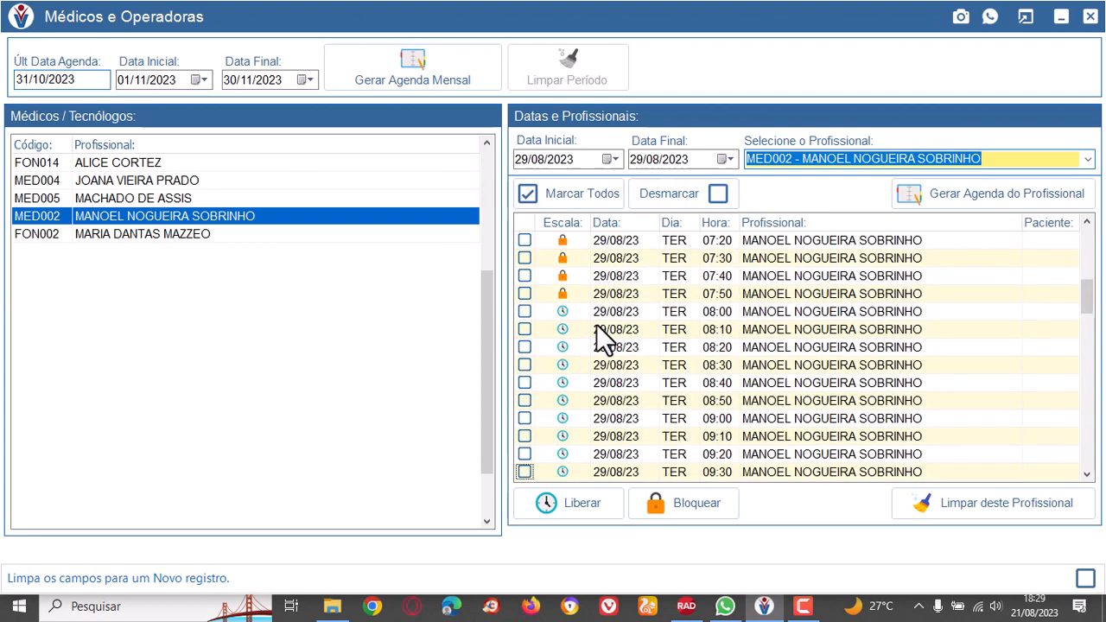
{"action": "left_click", "coordinate": [524, 311]}
{"action": "scroll", "coordinate": [538, 351], "scroll_direction": "down", "scroll_amount": 7}
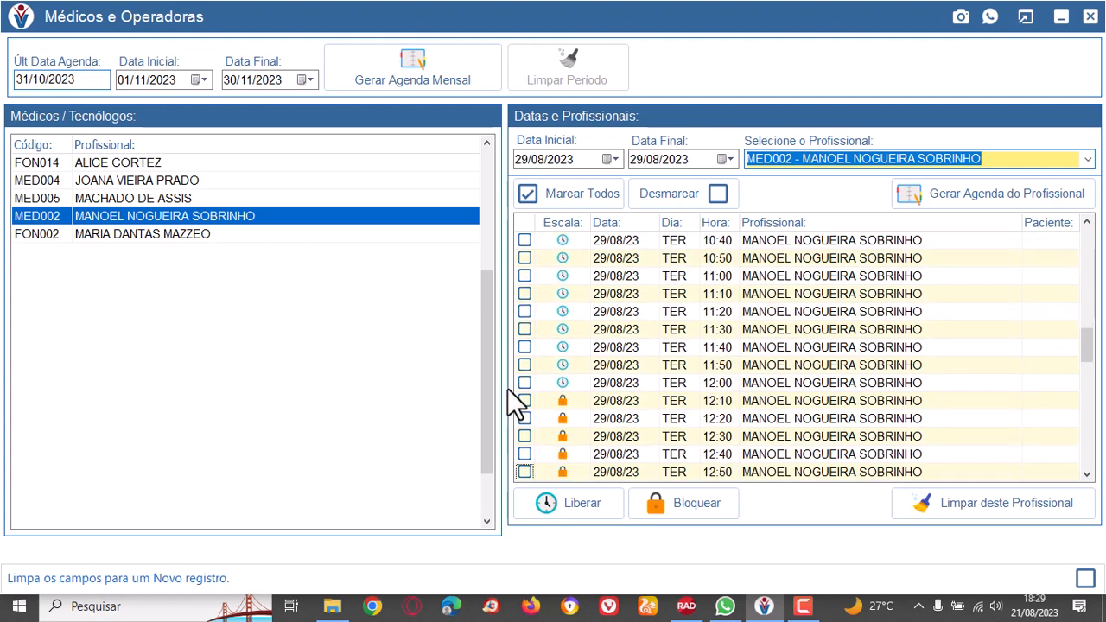
{"action": "left_click", "coordinate": [528, 382], "text": "shift"}
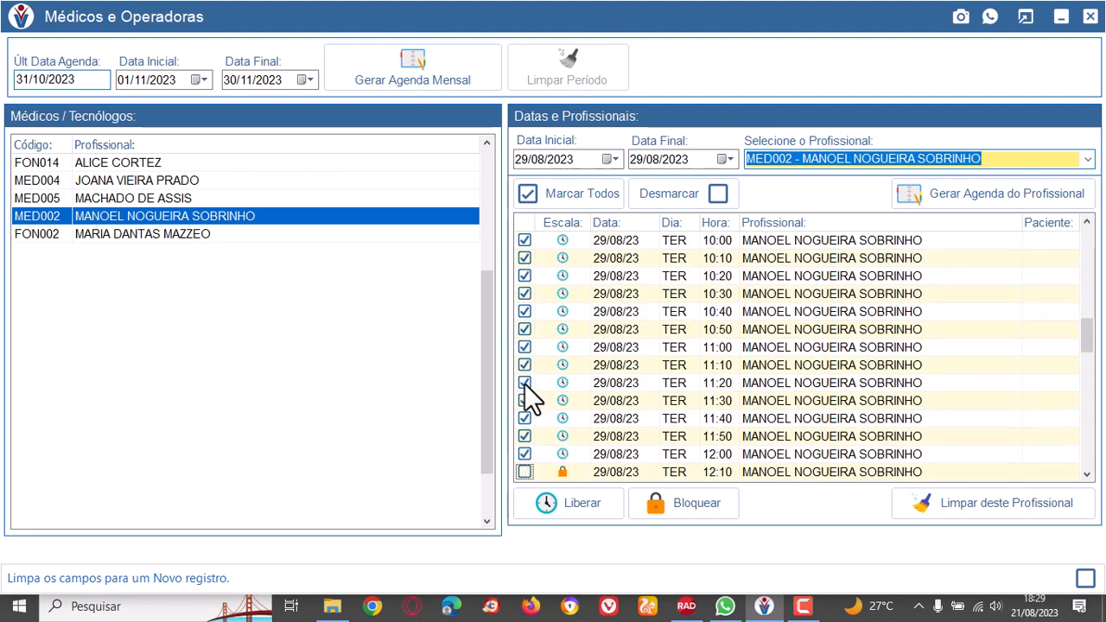
{"action": "left_click", "coordinate": [676, 497]}
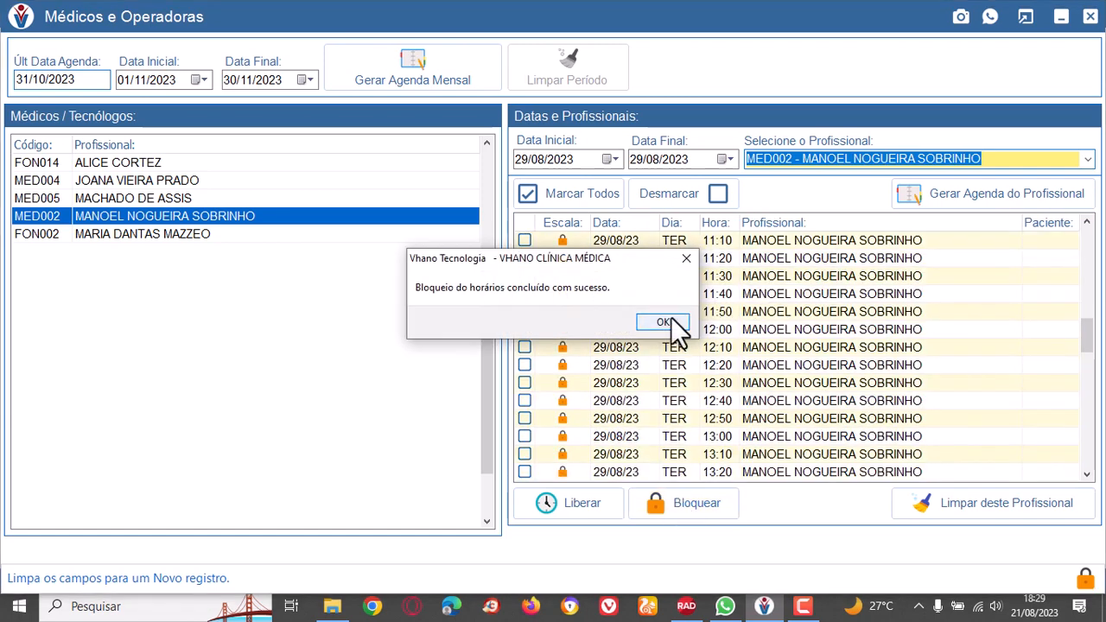
{"action": "left_click", "coordinate": [671, 320]}
Review doctor MED002's slots across 29/08/2023, checking the schedule status of each time.
{"action": "scroll", "coordinate": [981, 360], "scroll_direction": "down", "scroll_amount": 8}
{"action": "scroll", "coordinate": [982, 358], "scroll_direction": "down", "scroll_amount": 5}
{"action": "scroll", "coordinate": [982, 358], "scroll_direction": "up", "scroll_amount": 2}
{"action": "scroll", "coordinate": [983, 358], "scroll_direction": "up", "scroll_amount": 17}
{"action": "scroll", "coordinate": [982, 358], "scroll_direction": "up", "scroll_amount": 5}
{"action": "scroll", "coordinate": [982, 358], "scroll_direction": "down", "scroll_amount": 15}
{"action": "scroll", "coordinate": [982, 358], "scroll_direction": "down", "scroll_amount": 6}
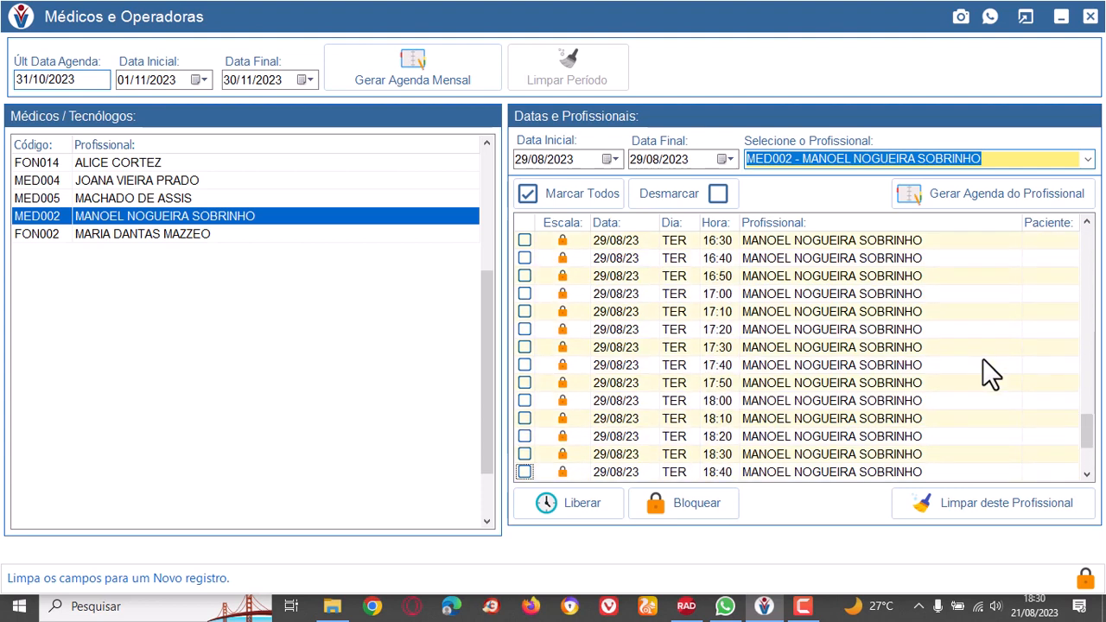
{"action": "scroll", "coordinate": [982, 358], "scroll_direction": "down", "scroll_amount": 2}
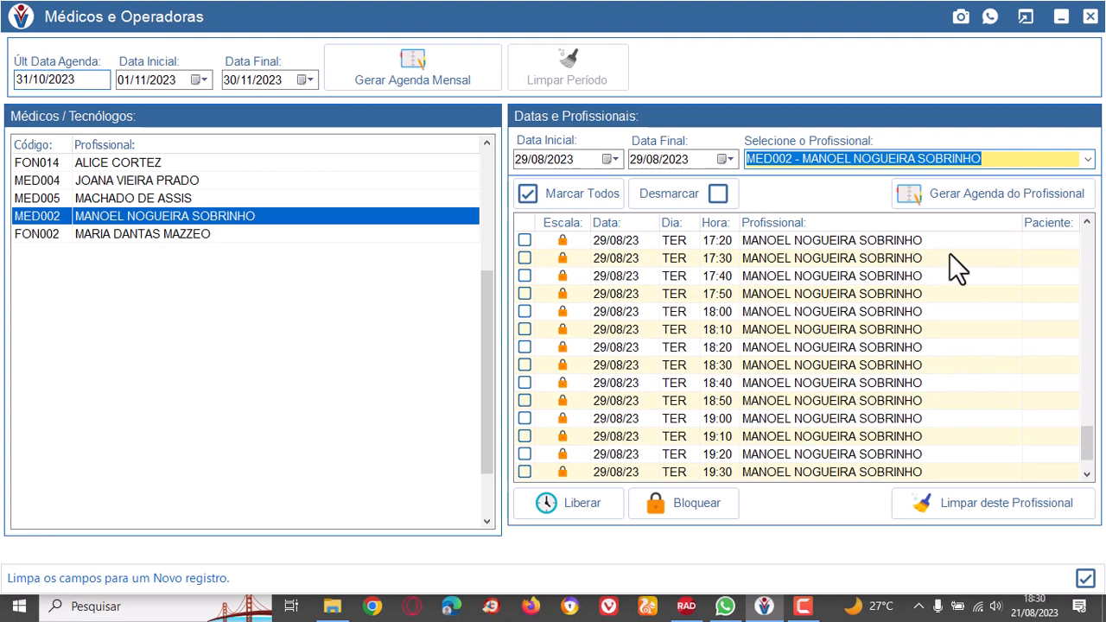
Examine the patient entries of doctor MED002's slots from 17:20 to 19:30 on 29/08/2023.
{"action": "left_click", "coordinate": [1049, 243]}
{"action": "left_click_drag", "start_coordinate": [1050, 243], "coordinate": [1080, 419]}
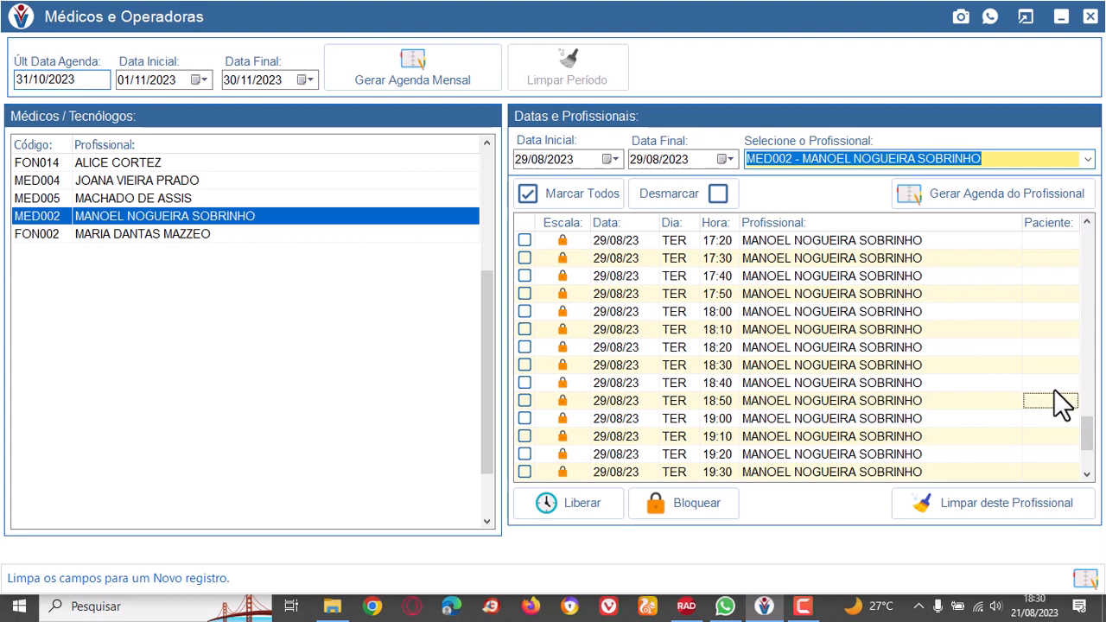
{"action": "left_click", "coordinate": [1052, 307]}
{"action": "left_click", "coordinate": [1052, 293]}
{"action": "left_click", "coordinate": [1046, 352]}
{"action": "left_click", "coordinate": [1046, 386]}
{"action": "left_click", "coordinate": [1041, 418]}
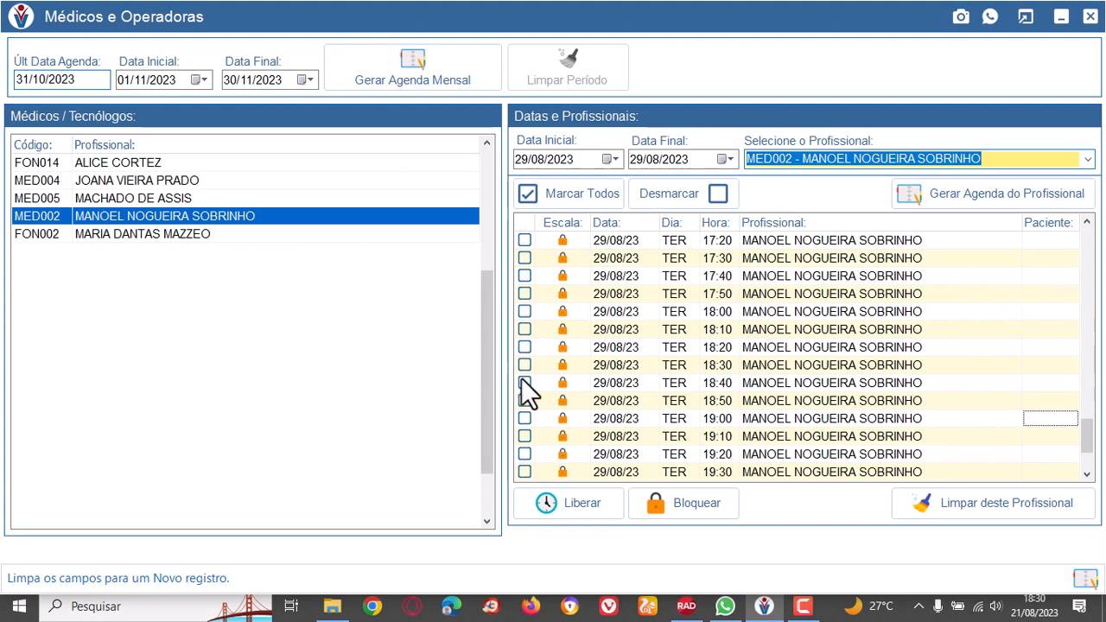
{"action": "left_click", "coordinate": [1046, 293]}
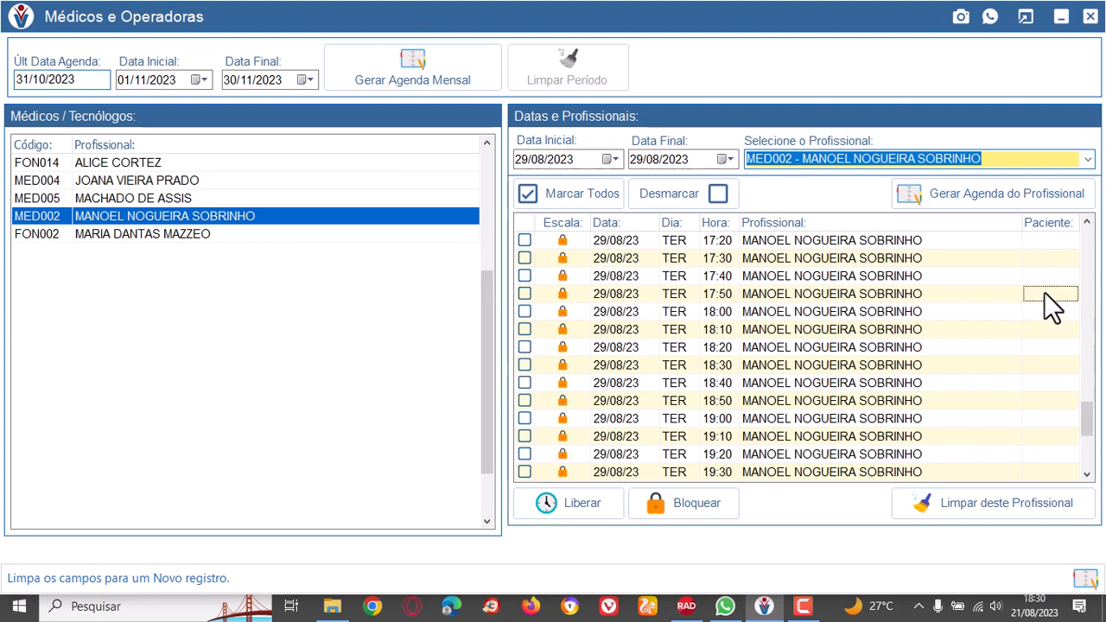
{"action": "left_click", "coordinate": [1047, 334]}
{"action": "left_click", "coordinate": [1039, 350]}
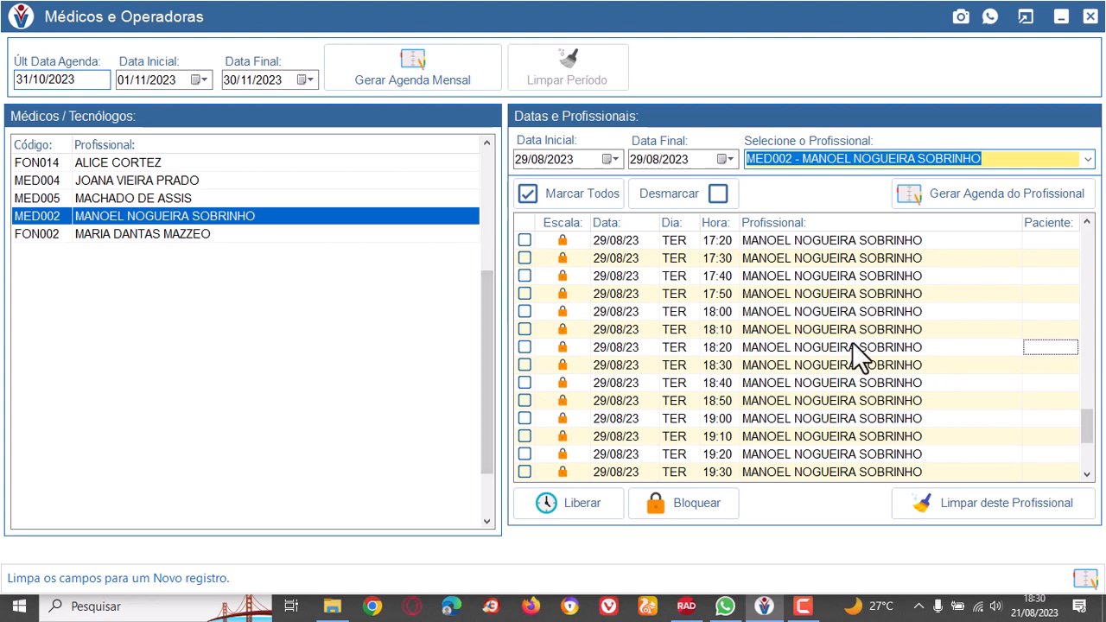
{"action": "left_click", "coordinate": [1047, 331]}
{"action": "left_click", "coordinate": [1049, 367]}
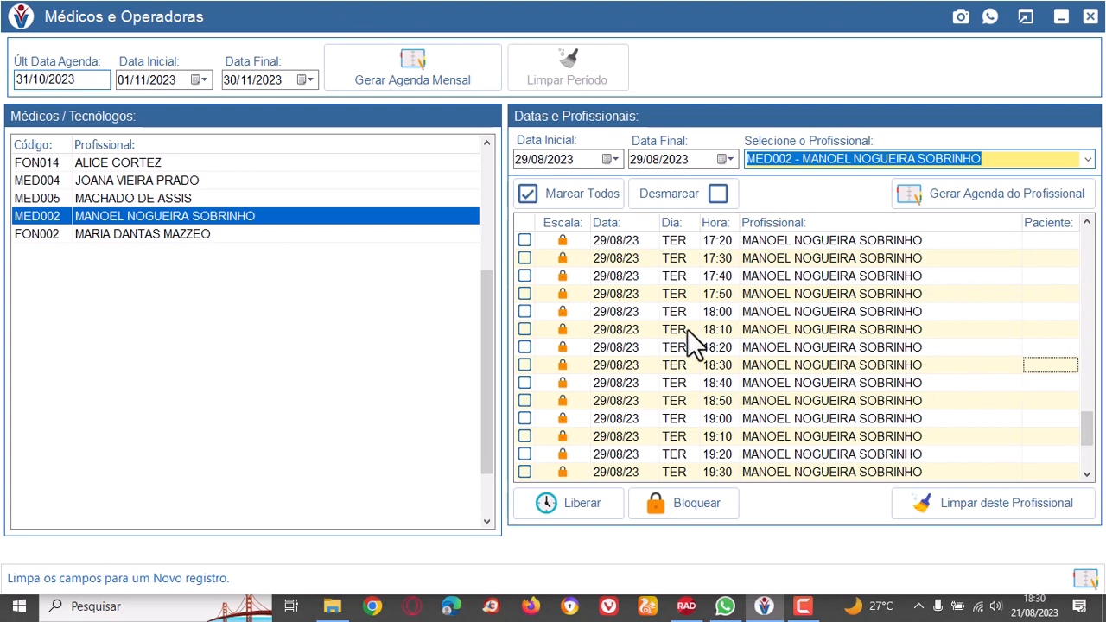
Close the schedule generation screen, open Estatísticas and load all professionals' appointments from 01/08/2023 to 31/08/2023.
{"action": "left_click", "coordinate": [1091, 17]}
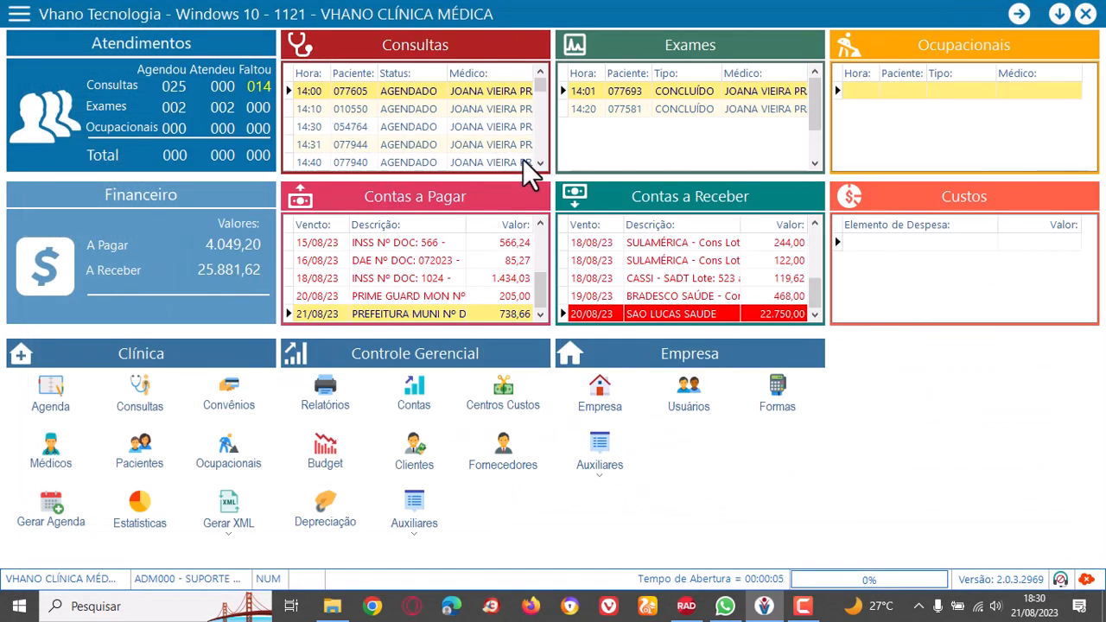
{"action": "left_click", "coordinate": [143, 509]}
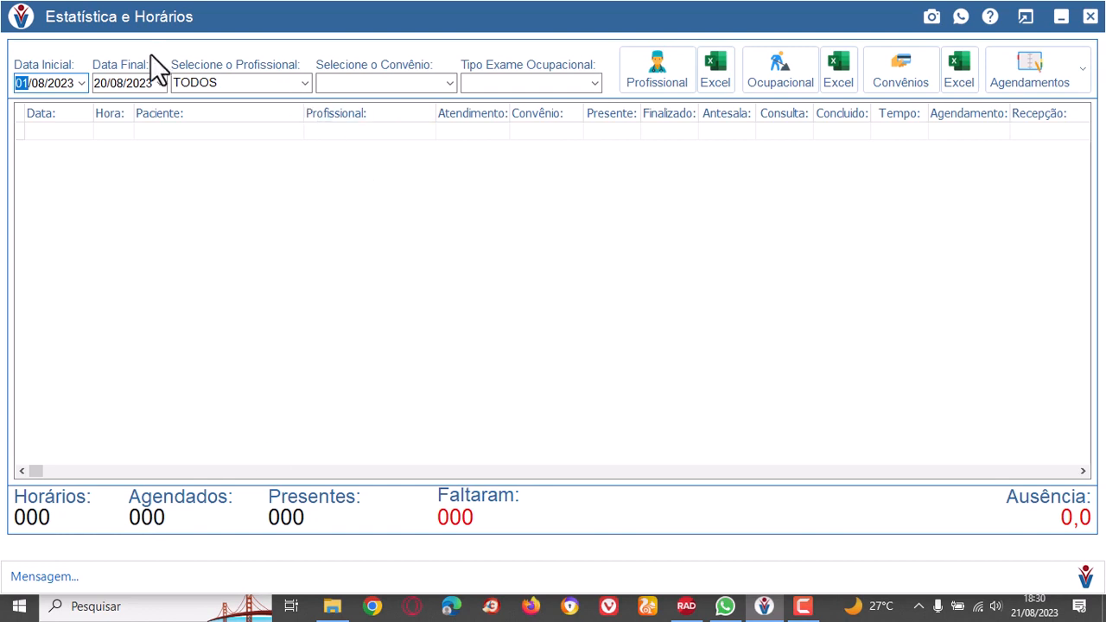
{"action": "left_click", "coordinate": [304, 82]}
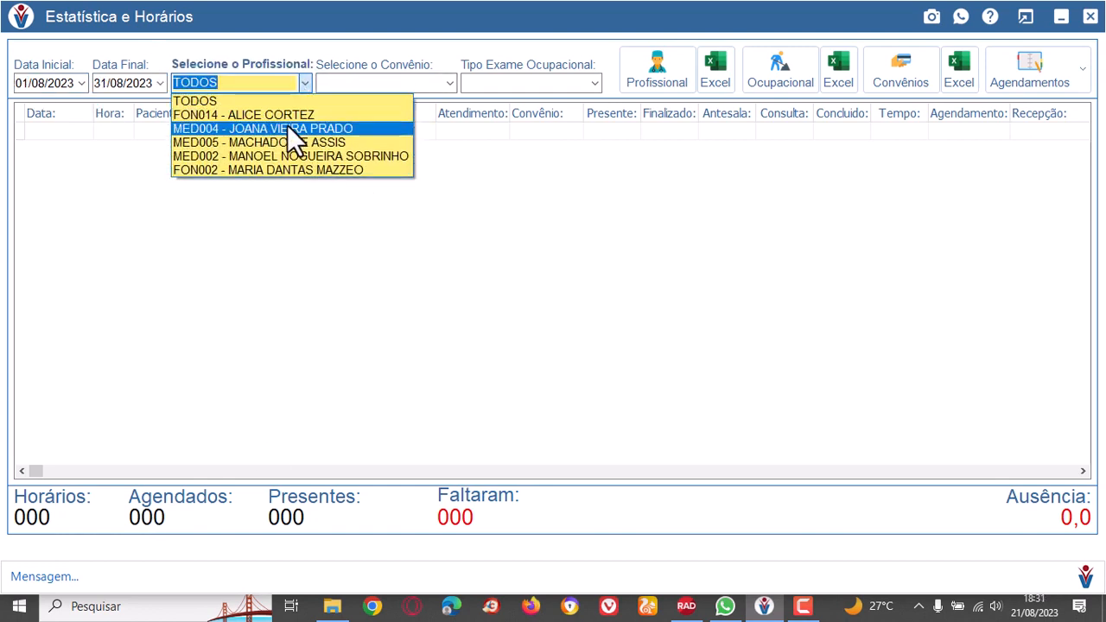
{"action": "left_click", "coordinate": [203, 100]}
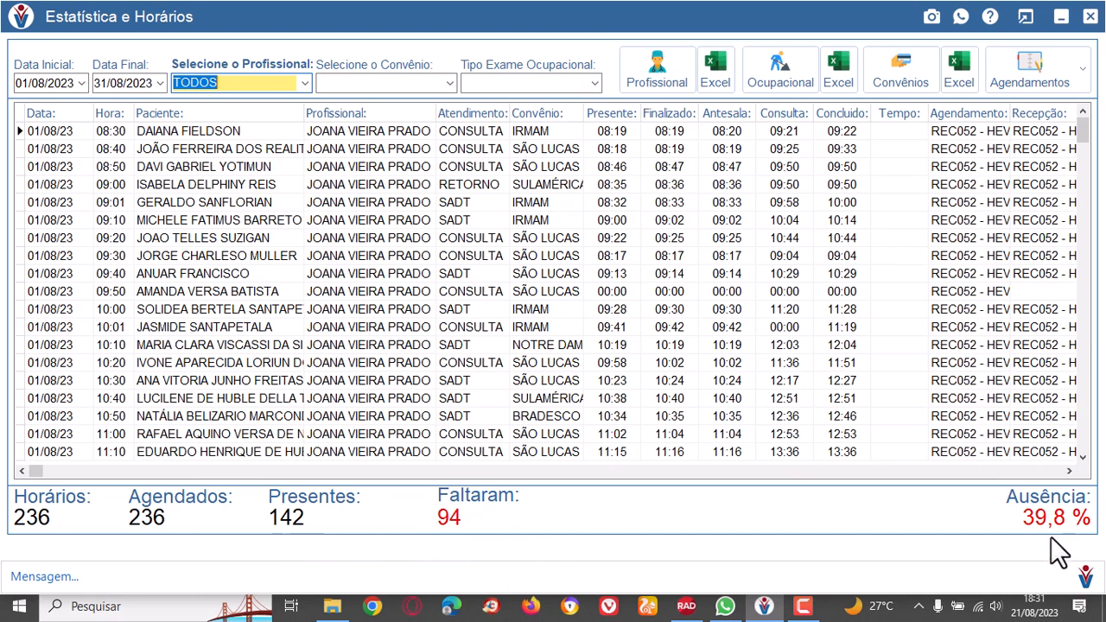
Examine all professionals' appointments on 01/08/2023, comparing the patient, professional, insurance plan and attendance time columns.
{"action": "left_click", "coordinate": [251, 202]}
{"action": "left_click", "coordinate": [242, 363]}
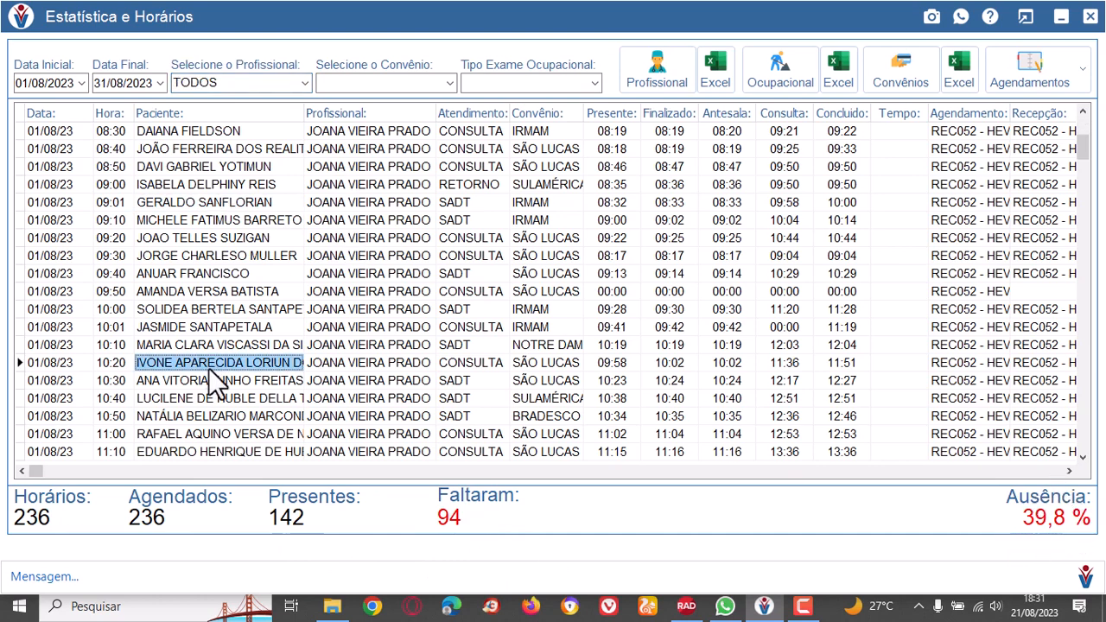
{"action": "left_click", "coordinate": [242, 419]}
{"action": "left_click", "coordinate": [233, 291]}
{"action": "left_click", "coordinate": [232, 202]}
{"action": "left_click", "coordinate": [393, 202]}
{"action": "left_click", "coordinate": [398, 255]}
{"action": "left_click", "coordinate": [367, 363]}
{"action": "left_click", "coordinate": [644, 362]}
{"action": "left_click", "coordinate": [557, 293]}
{"action": "left_click", "coordinate": [214, 259]}
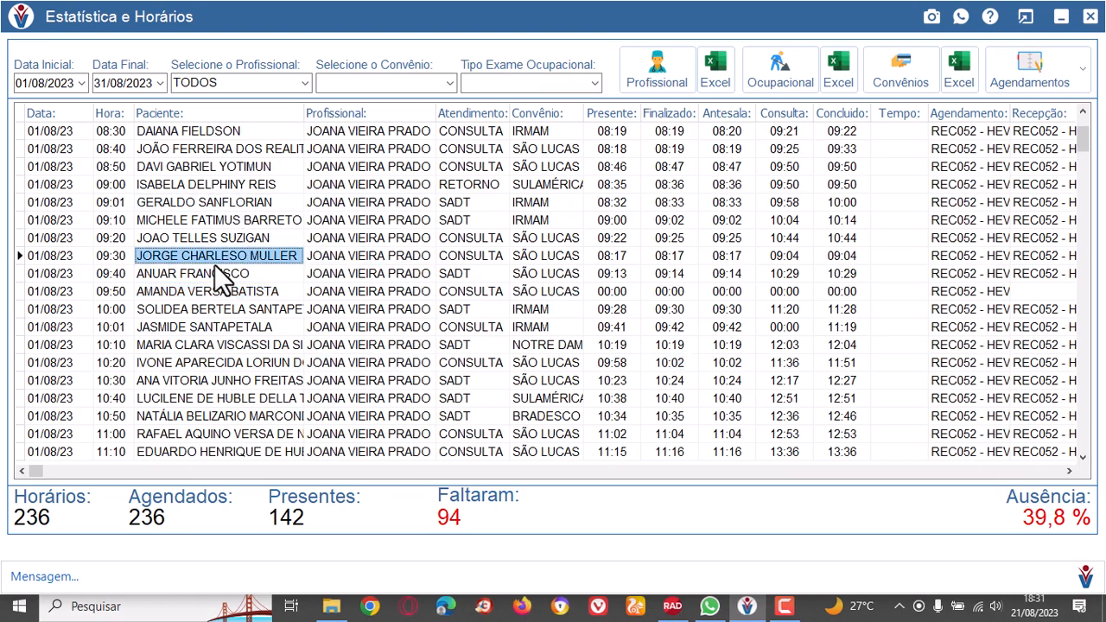
{"action": "left_click", "coordinate": [208, 222]}
{"action": "left_click", "coordinate": [201, 207]}
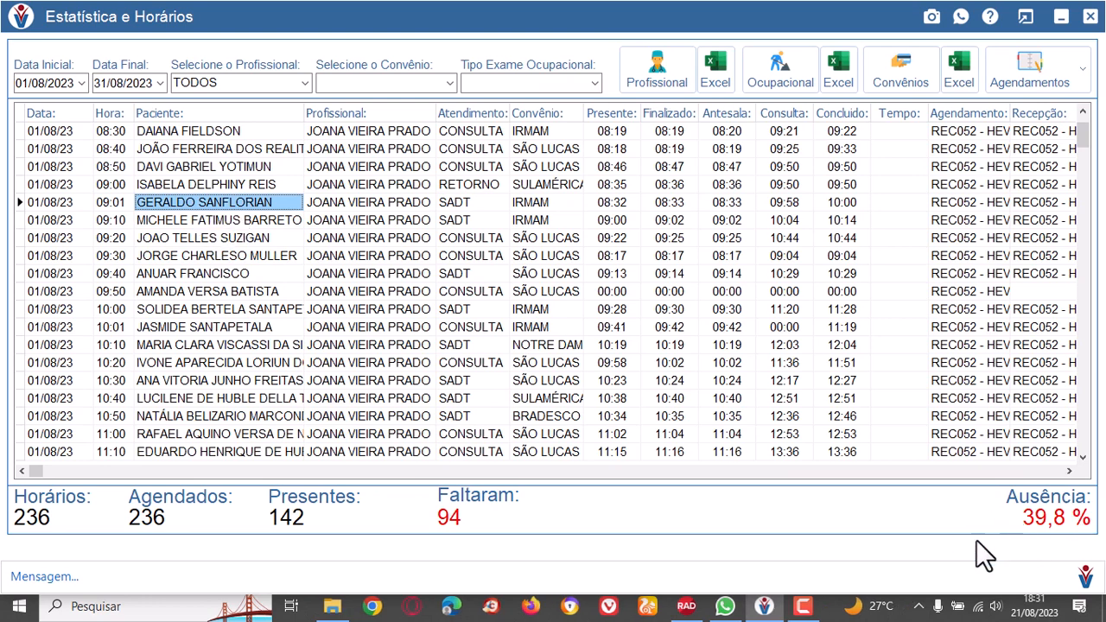
Filter the August statistics by professional FON014 and look through the listed appointments.
{"action": "left_click", "coordinate": [305, 81]}
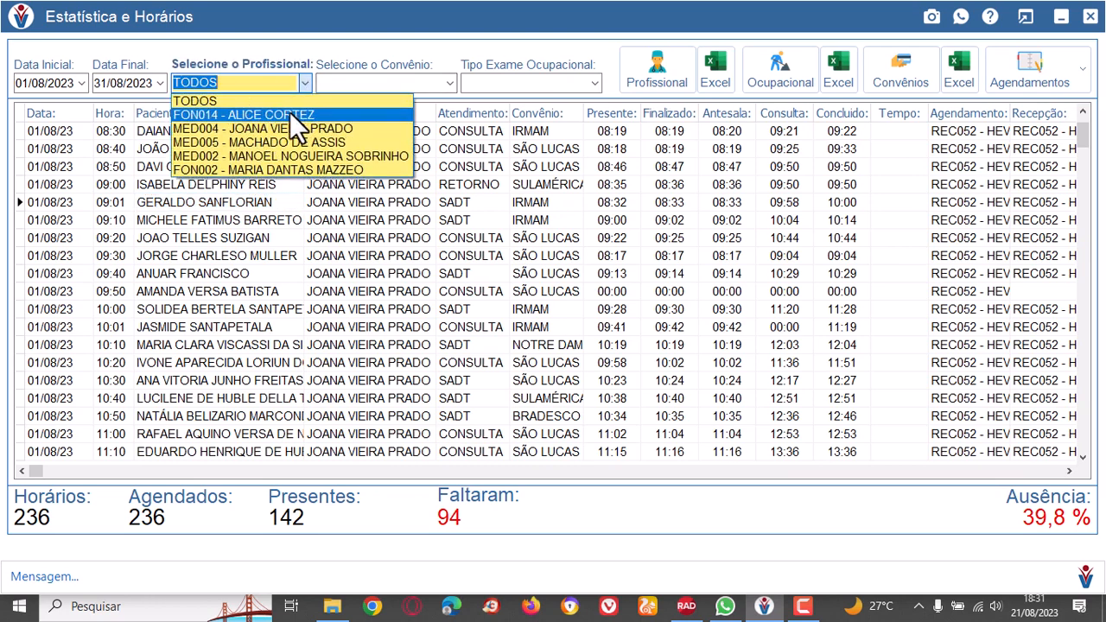
{"action": "left_click", "coordinate": [290, 114]}
{"action": "left_click", "coordinate": [395, 149]}
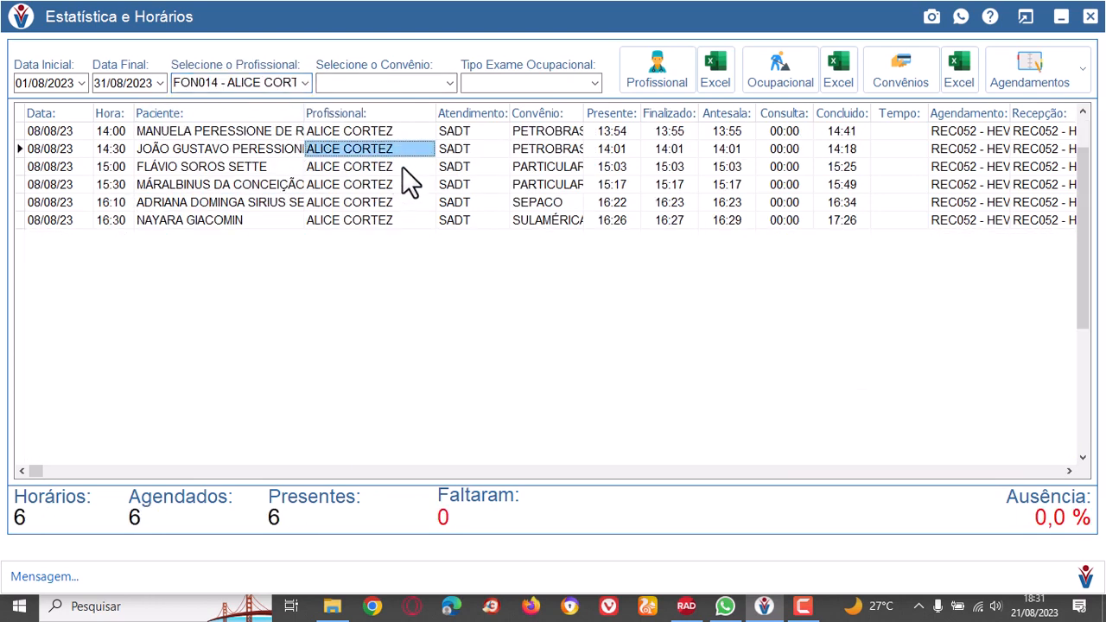
{"action": "left_click", "coordinate": [400, 168]}
{"action": "left_click", "coordinate": [398, 220]}
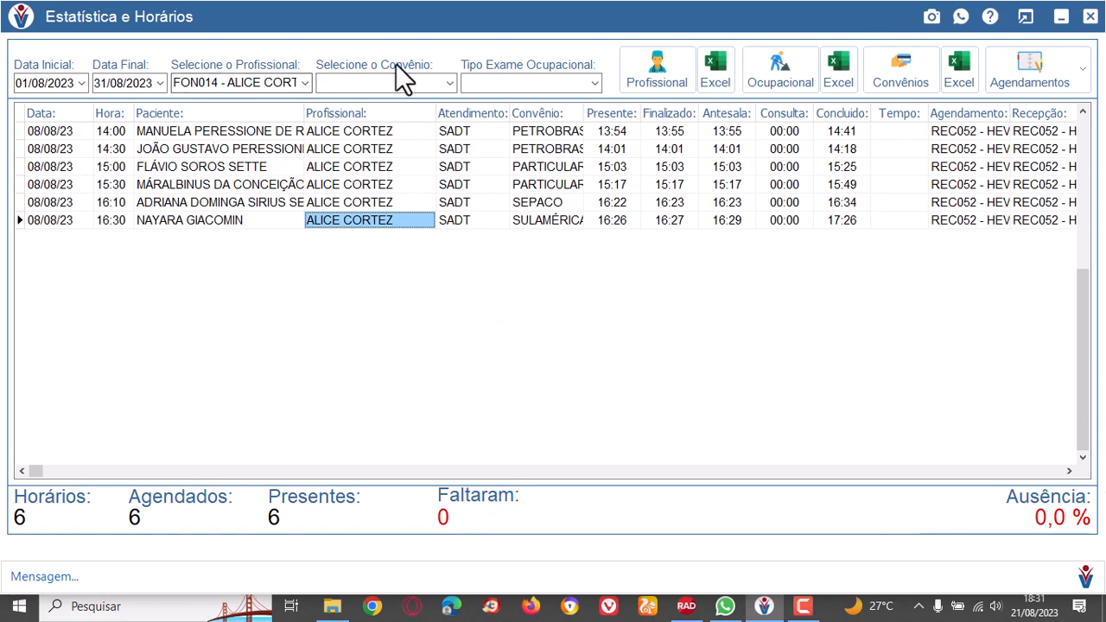
Filter the August statistics by doctor MED004 and check the list through its last appointment date.
{"action": "left_click", "coordinate": [303, 83]}
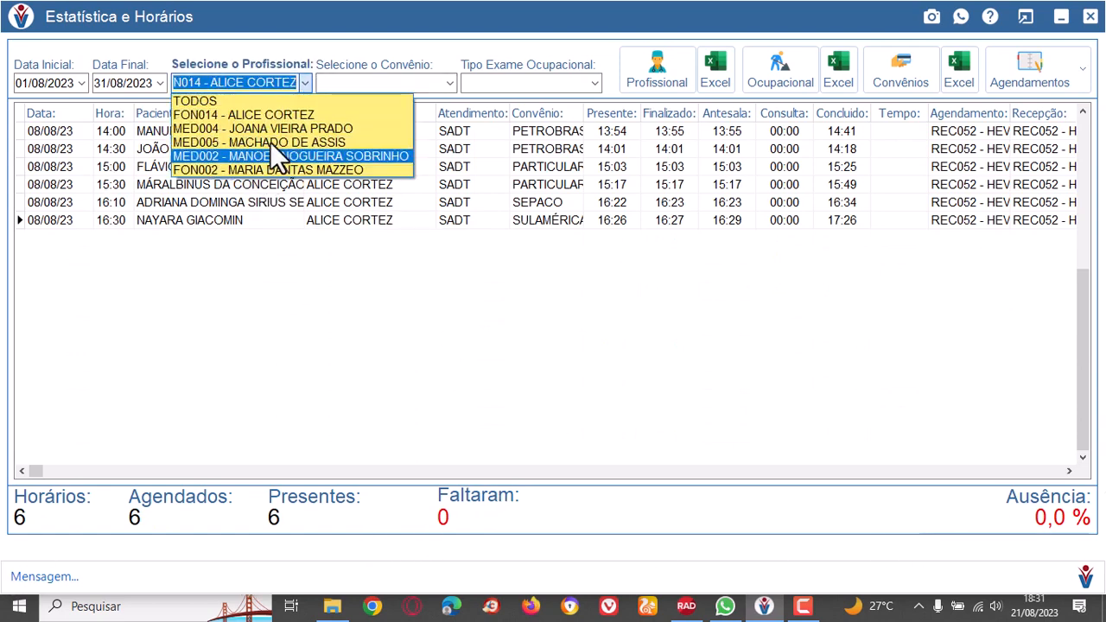
{"action": "left_click", "coordinate": [286, 116]}
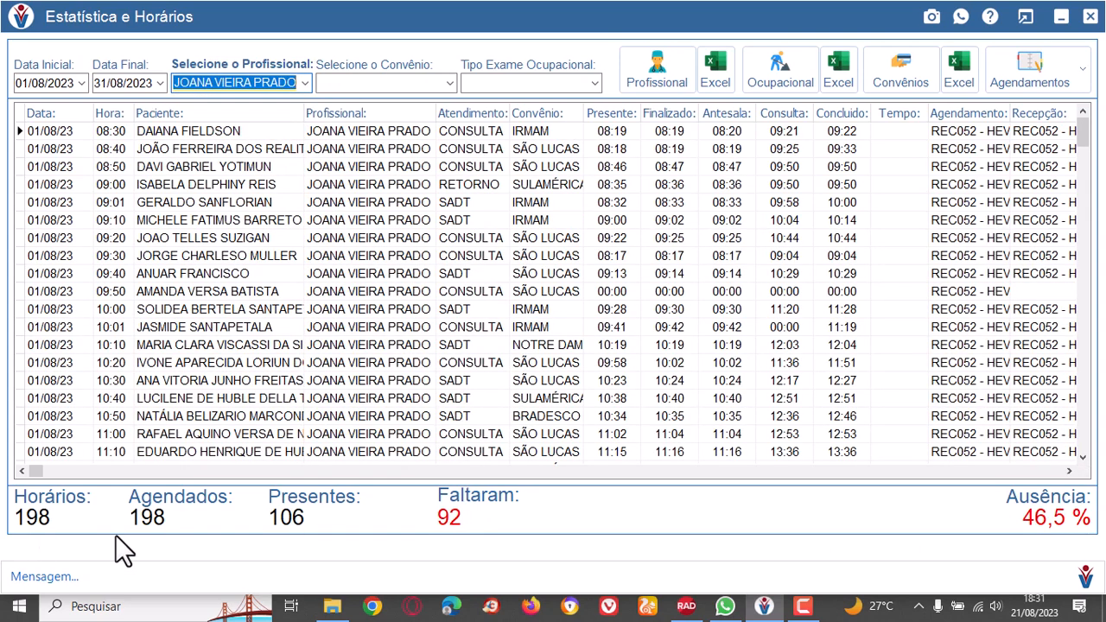
{"action": "scroll", "coordinate": [346, 402], "scroll_direction": "down", "scroll_amount": 8}
{"action": "left_click_drag", "start_coordinate": [1081, 148], "coordinate": [1104, 471]}
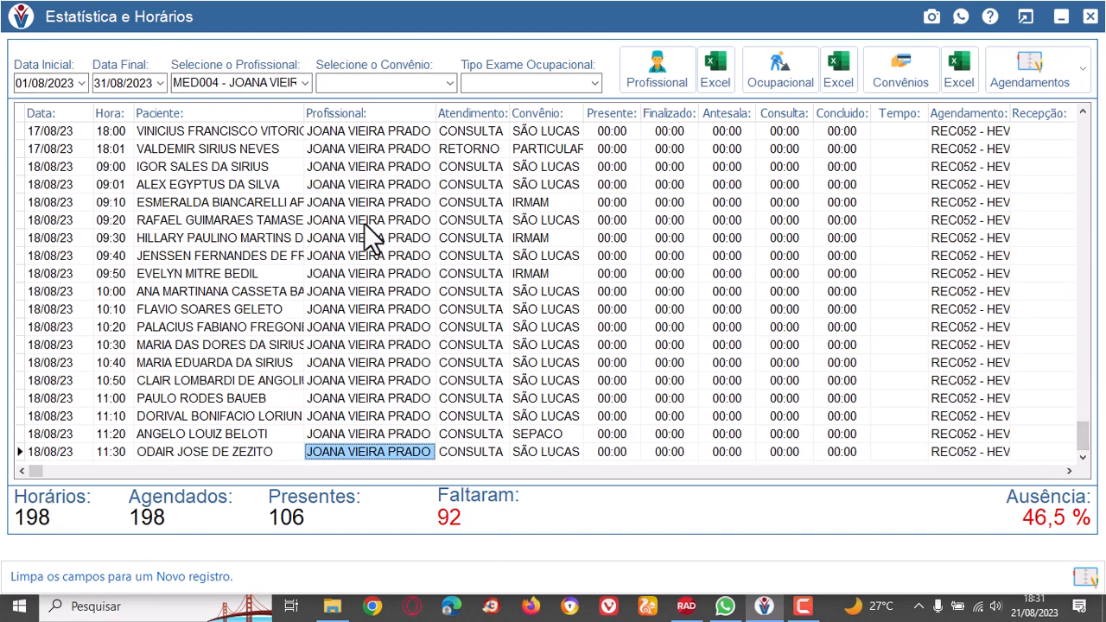
{"action": "left_click", "coordinate": [47, 451]}
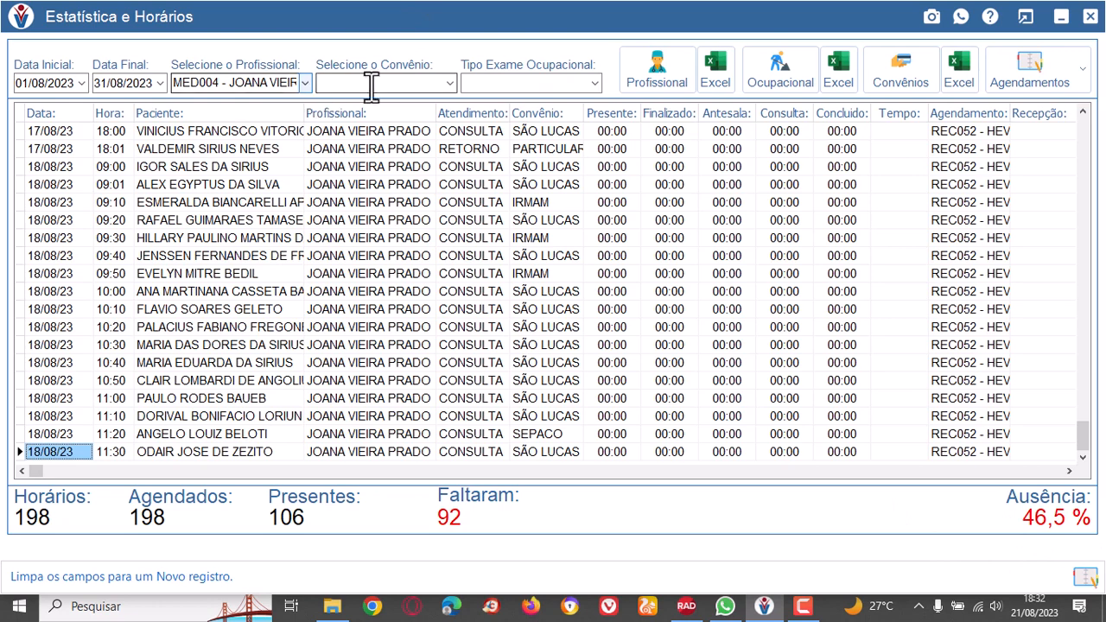
Filter doctor MED004's statistics by the BRADESCO SAÚDE plan, preview the procedures report by professional and close it.
{"action": "left_click", "coordinate": [448, 84]}
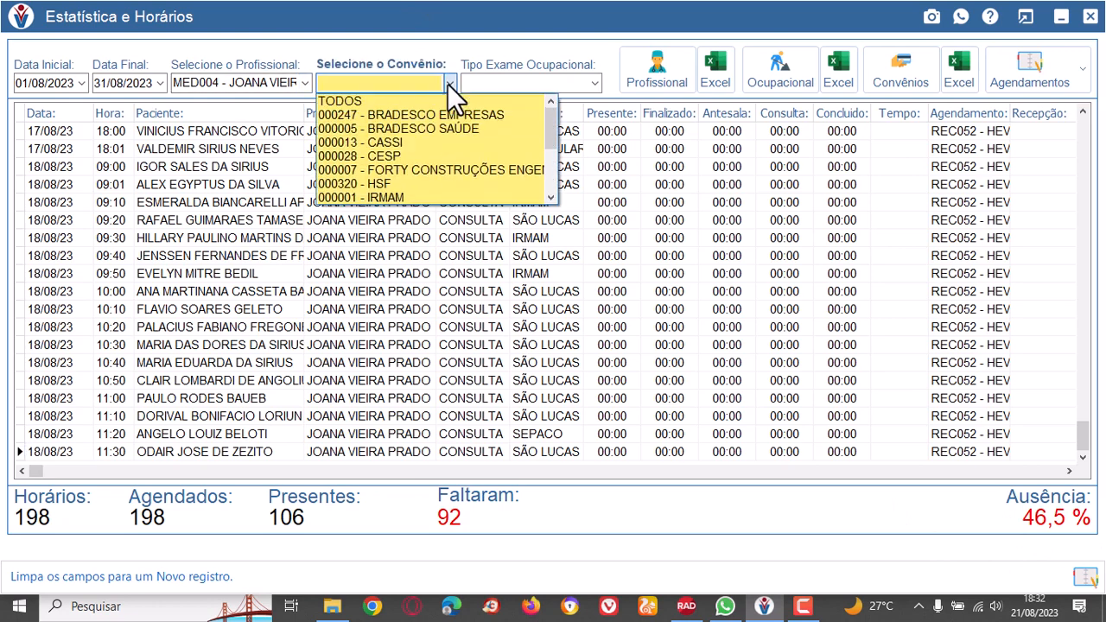
{"action": "left_click", "coordinate": [479, 127]}
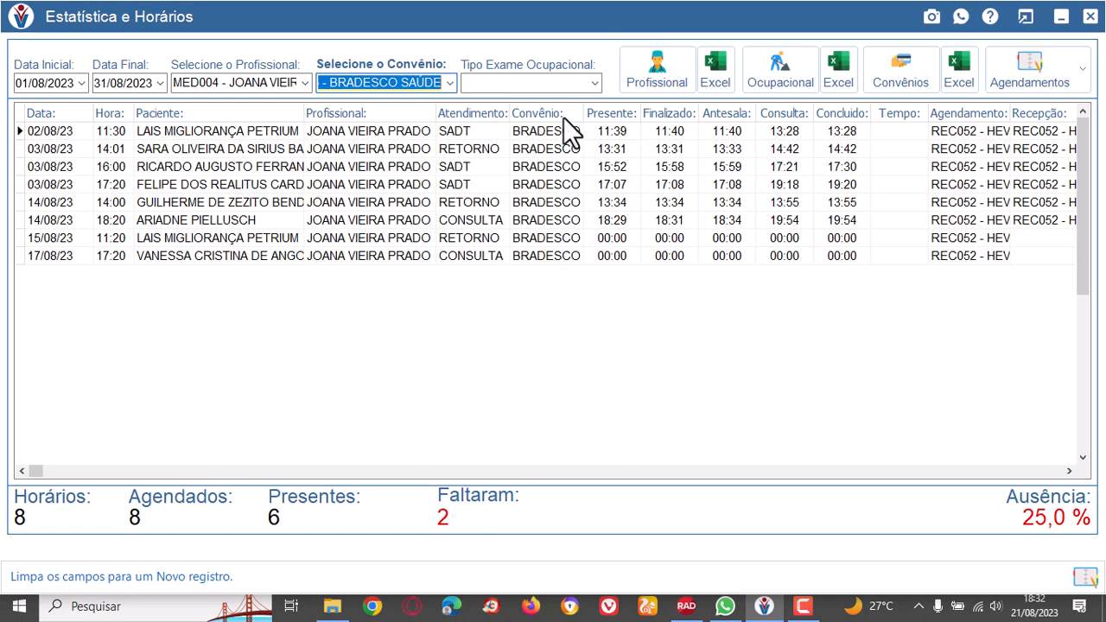
{"action": "left_click", "coordinate": [668, 68]}
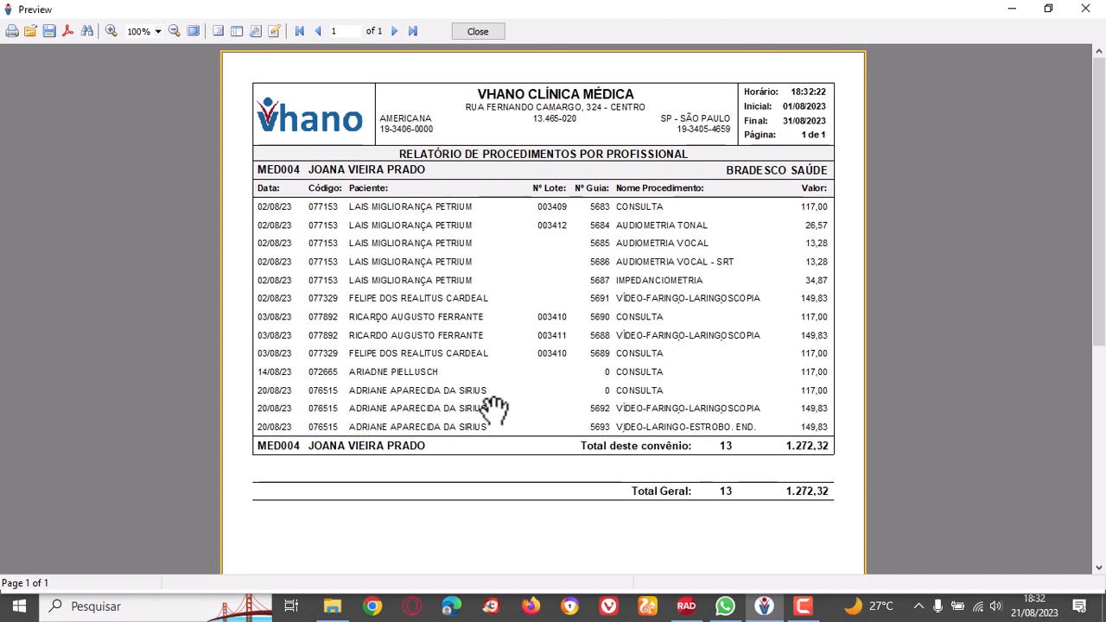
{"action": "left_click", "coordinate": [484, 31]}
Filter doctor MED004's statistics by the MEDISERVICE plan, switch to SULAMÉRICA and go through the listed appointments.
{"action": "left_click", "coordinate": [450, 82]}
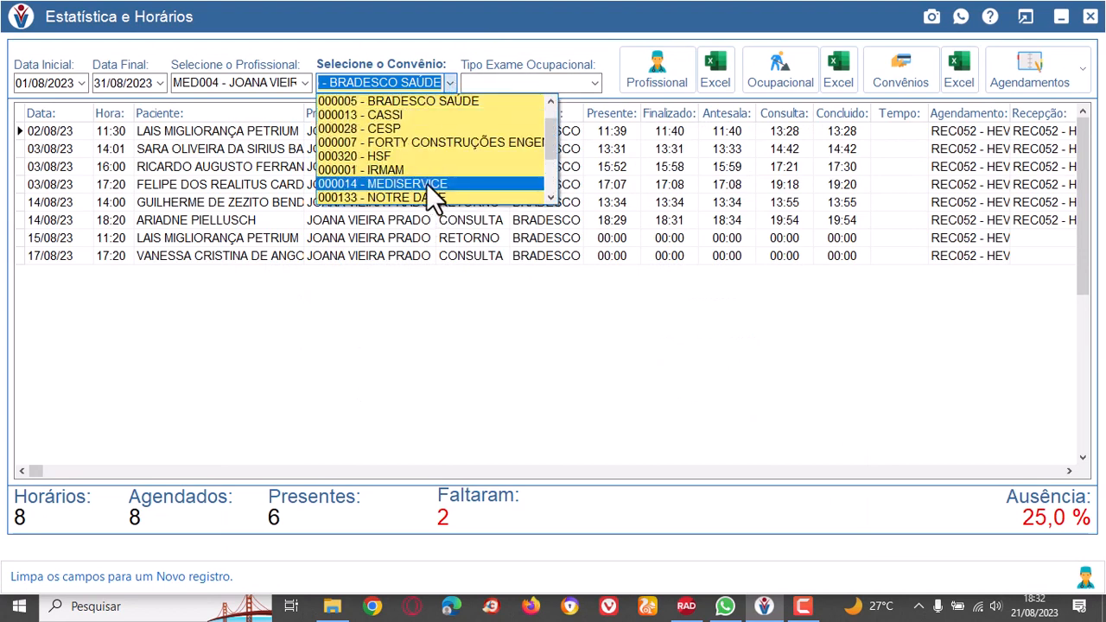
{"action": "left_click", "coordinate": [426, 183]}
{"action": "left_click", "coordinate": [450, 82]}
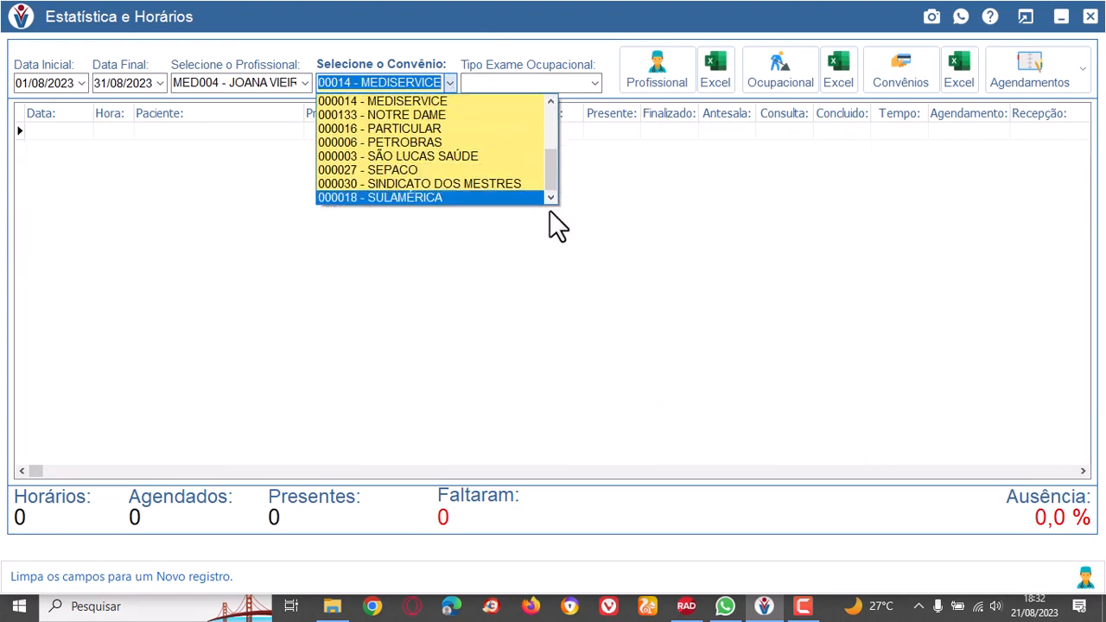
{"action": "left_click", "coordinate": [489, 198]}
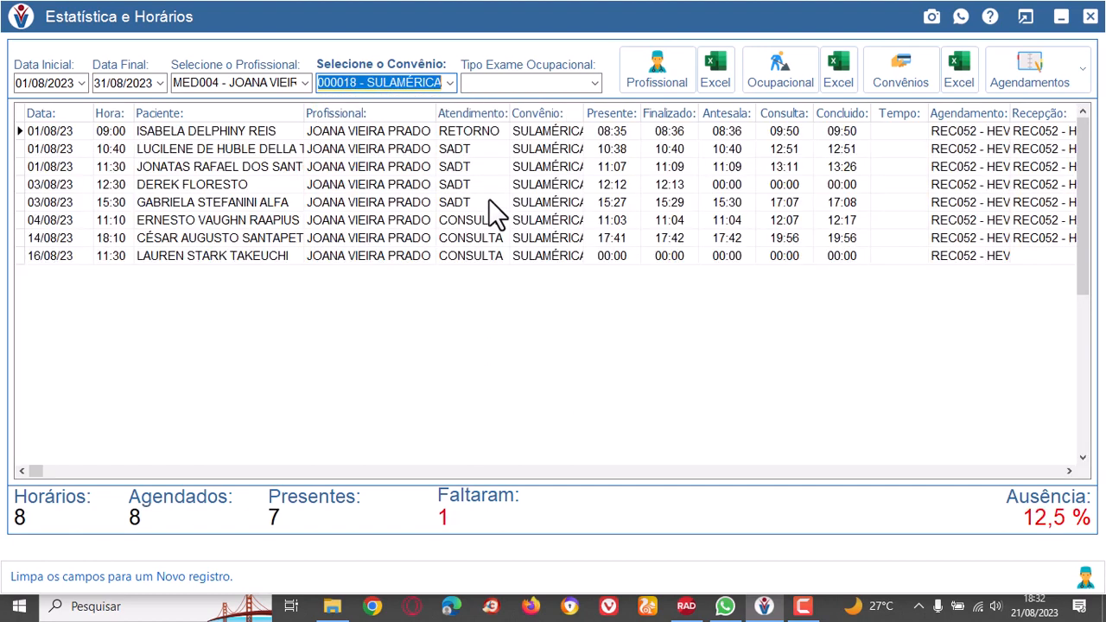
{"action": "left_click", "coordinate": [355, 149]}
{"action": "left_click_drag", "start_coordinate": [363, 173], "coordinate": [391, 260]}
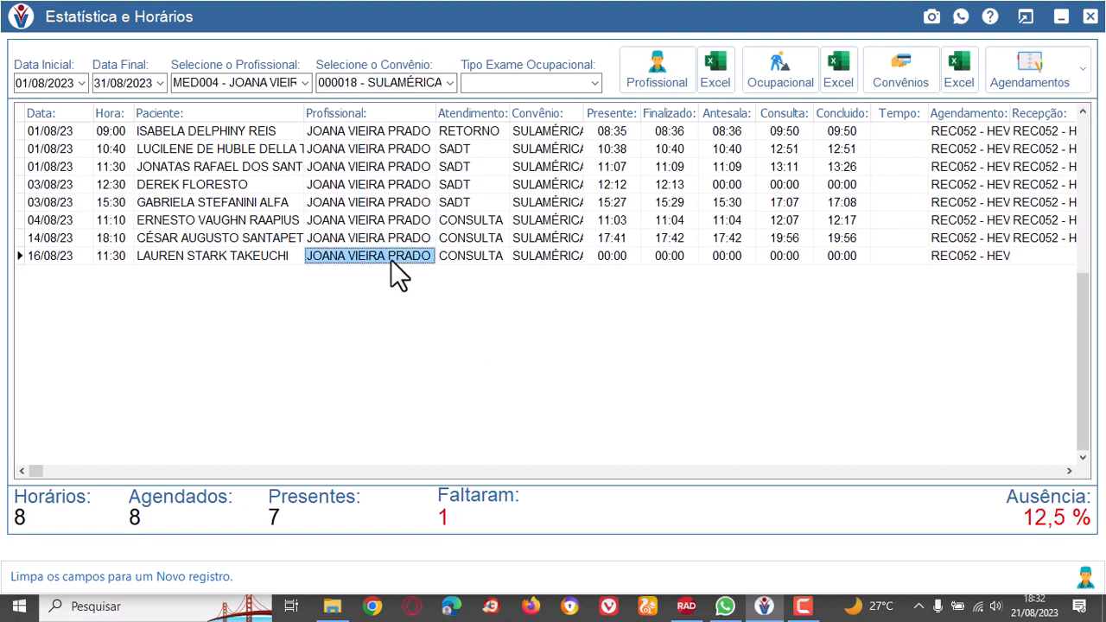
Preview doctor MED004's SULAMÉRICA procedures report by professional, and the analytical report by plan with the plan filter set to TODOS.
{"action": "left_click", "coordinate": [661, 76]}
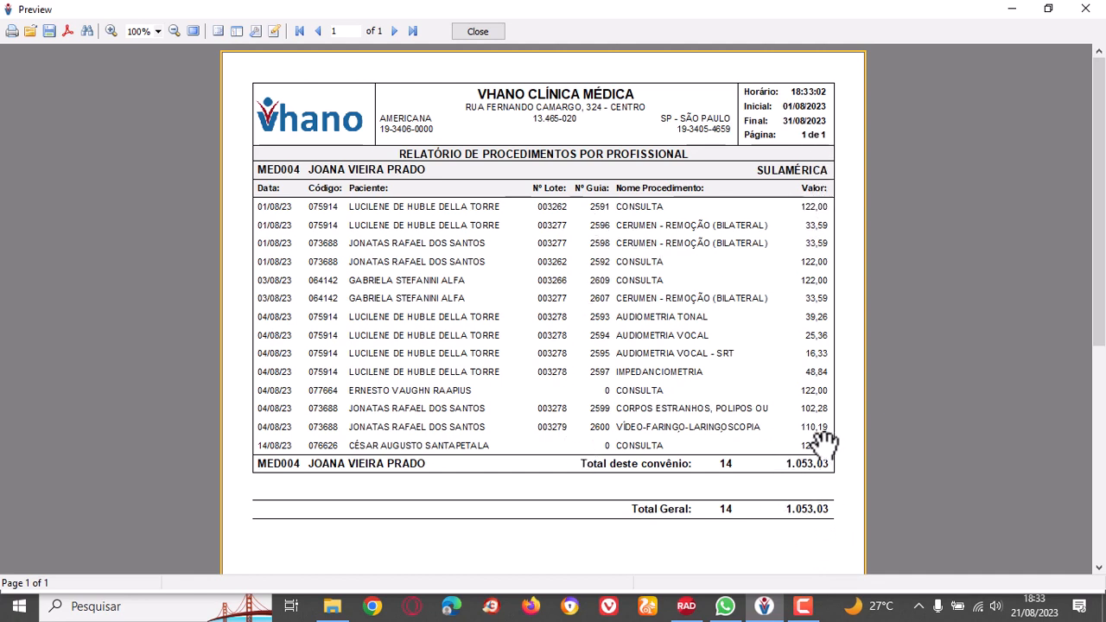
{"action": "left_click", "coordinate": [488, 28]}
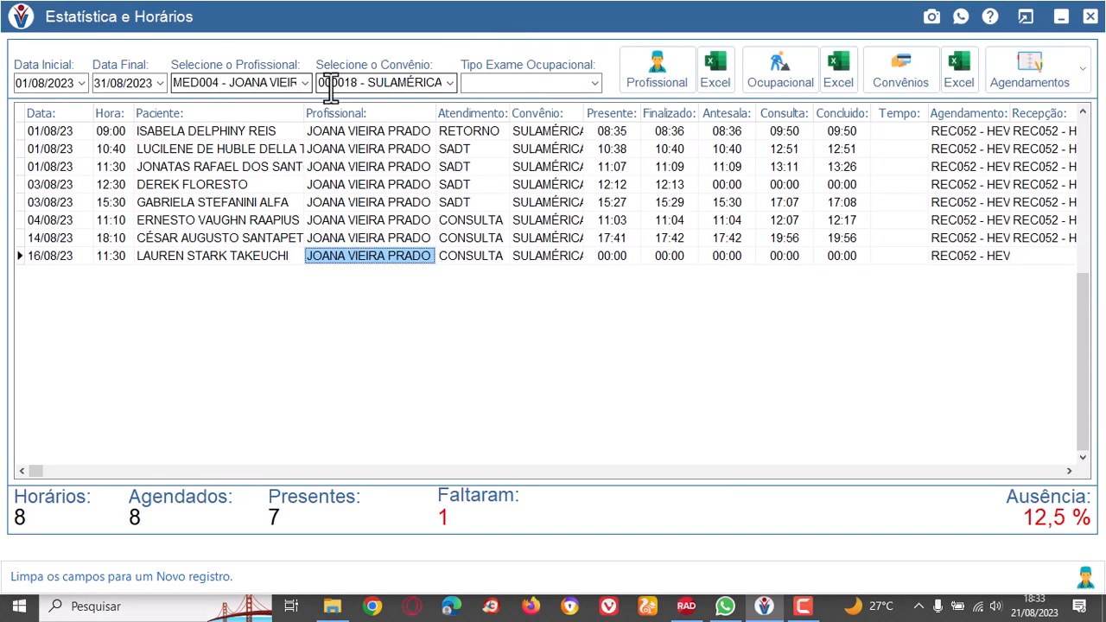
{"action": "left_click", "coordinate": [451, 84]}
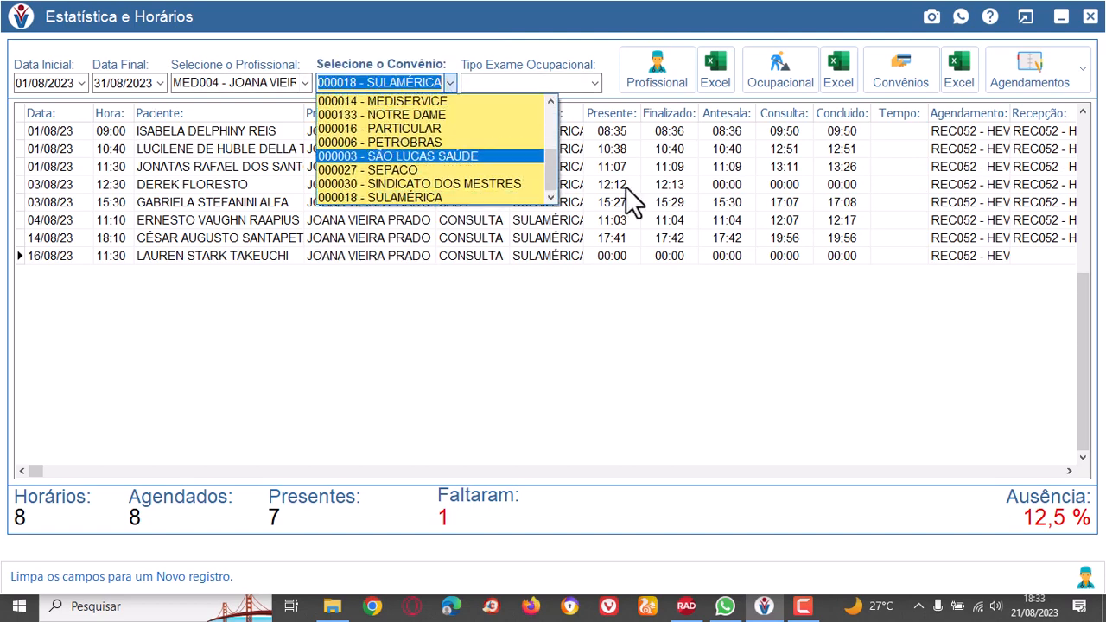
{"action": "left_click_drag", "start_coordinate": [551, 180], "coordinate": [559, 102]}
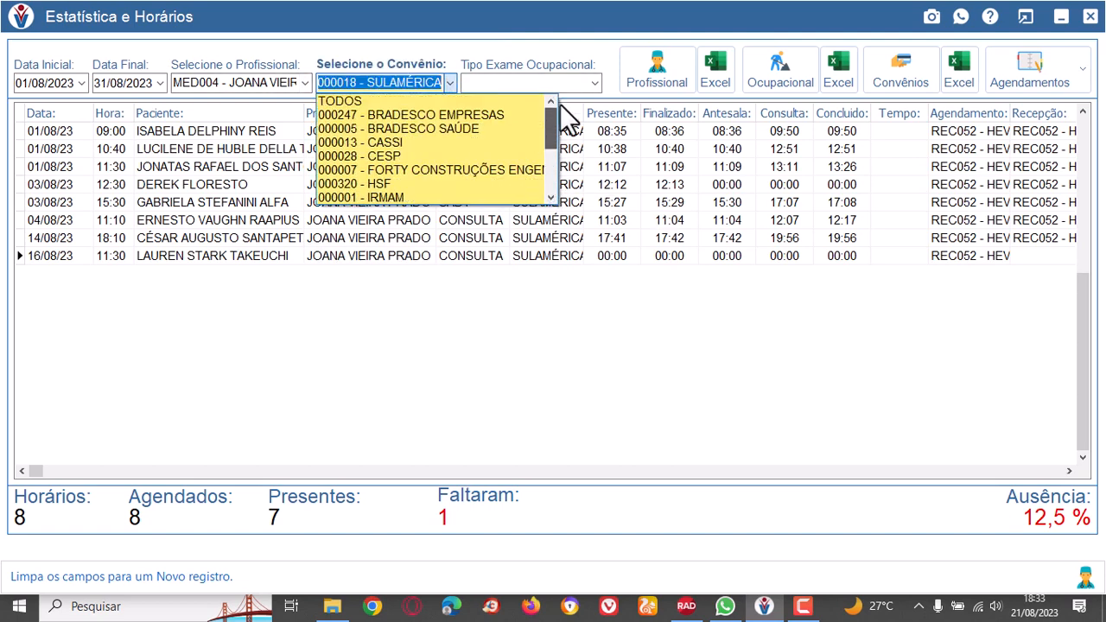
{"action": "left_click", "coordinate": [422, 98]}
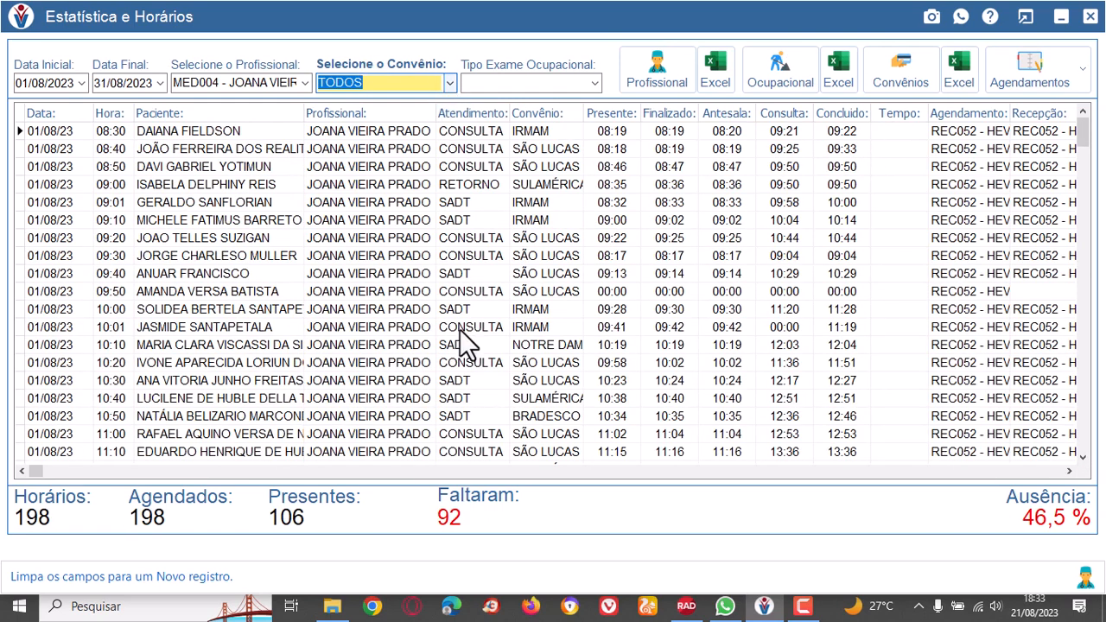
{"action": "left_click", "coordinate": [906, 70]}
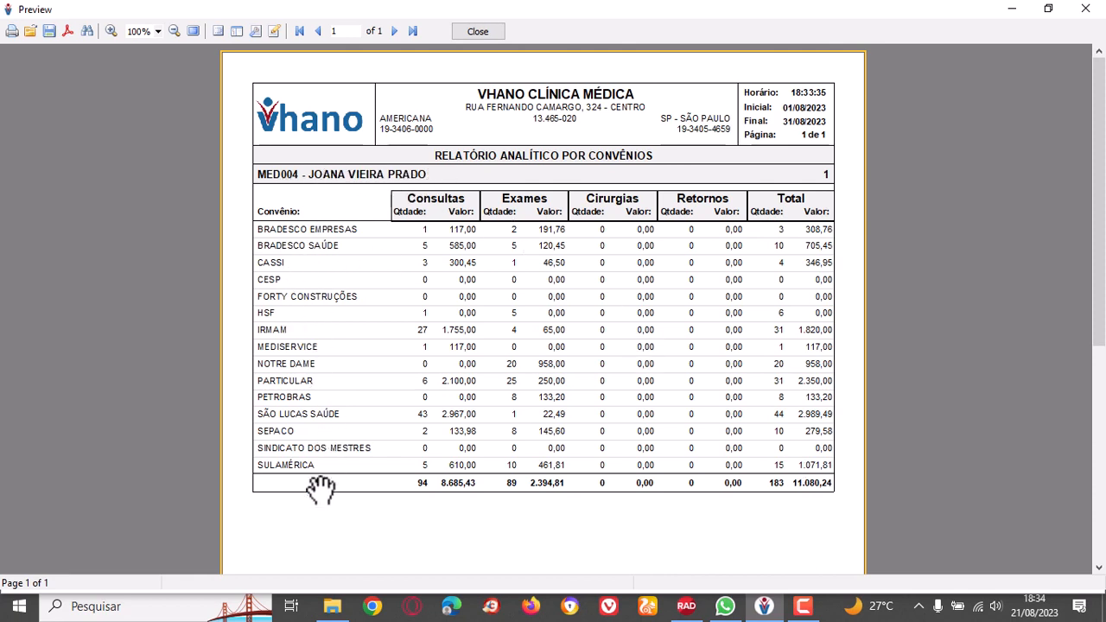
{"action": "left_click", "coordinate": [497, 32]}
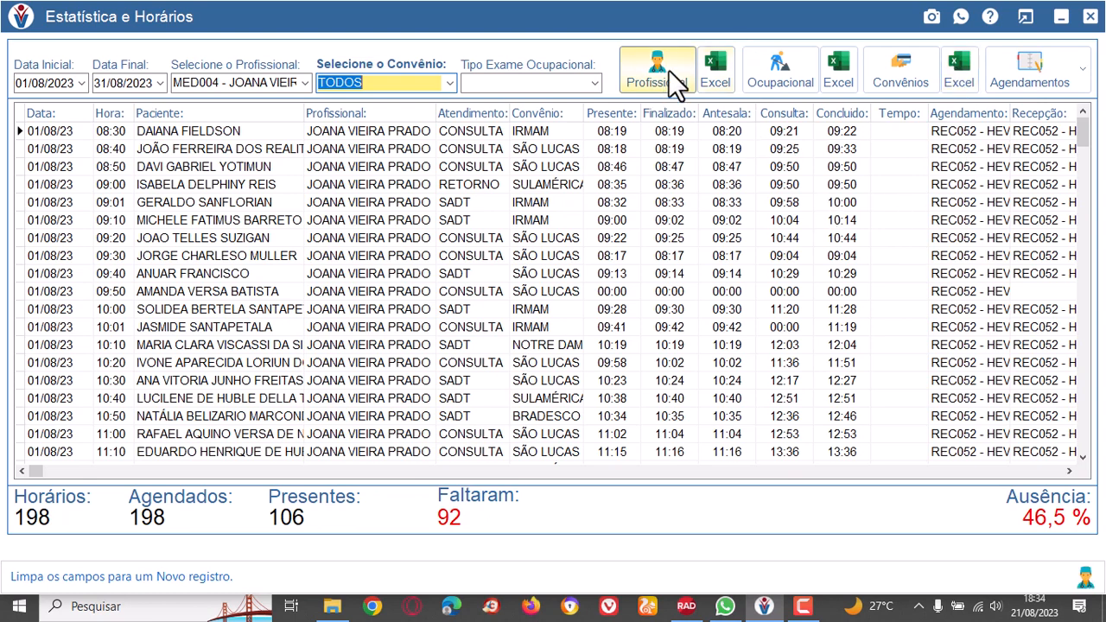
Filter doctor MED004's statistics by BRADESCO SAÚDE and export the professional report to Excel on the desktop as 0000.
{"action": "left_click", "coordinate": [451, 82]}
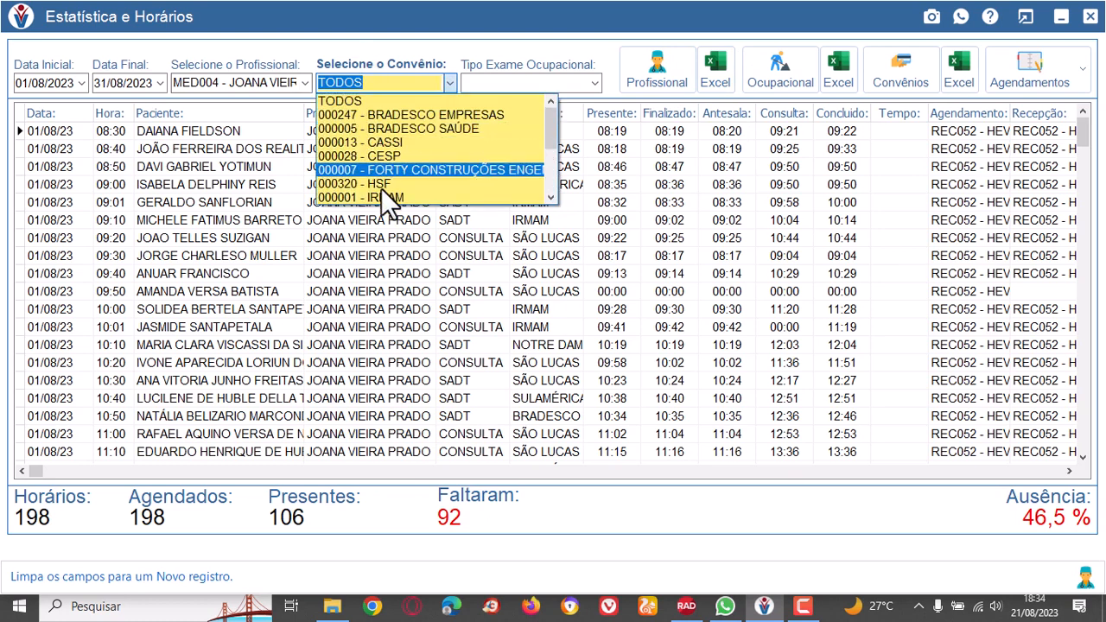
{"action": "left_click", "coordinate": [438, 128]}
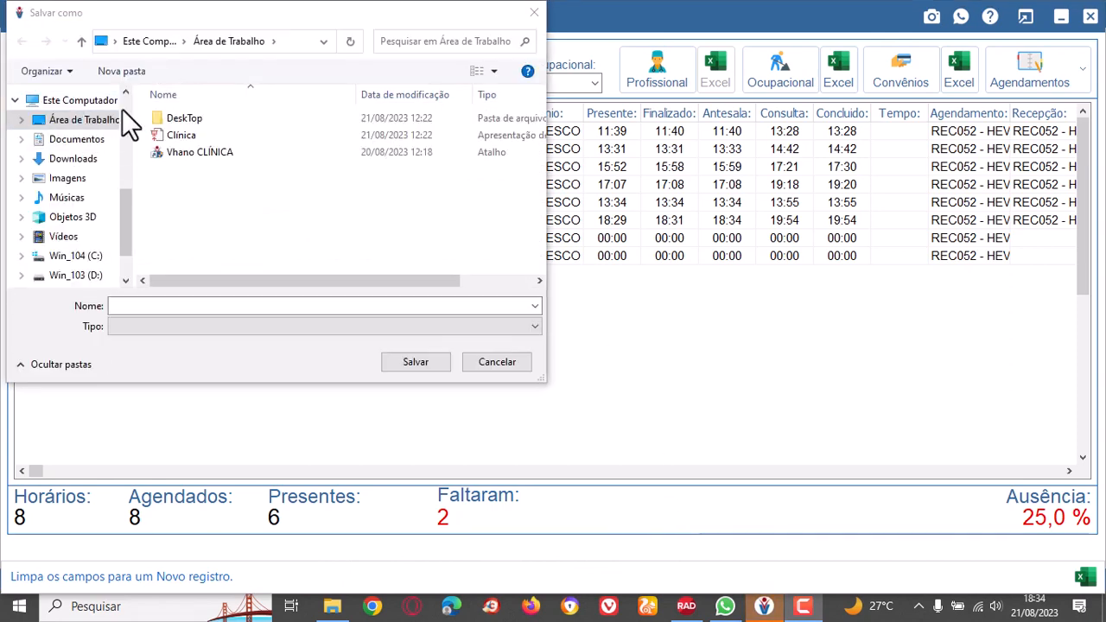
{"action": "left_click", "coordinate": [147, 309]}
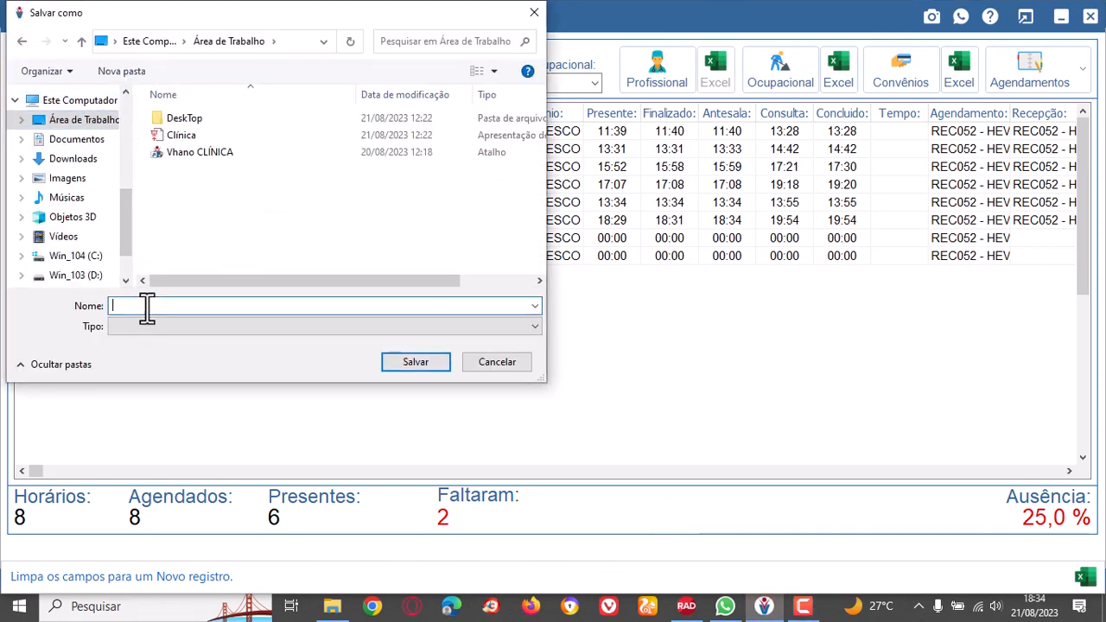
{"action": "type", "text": "000"}
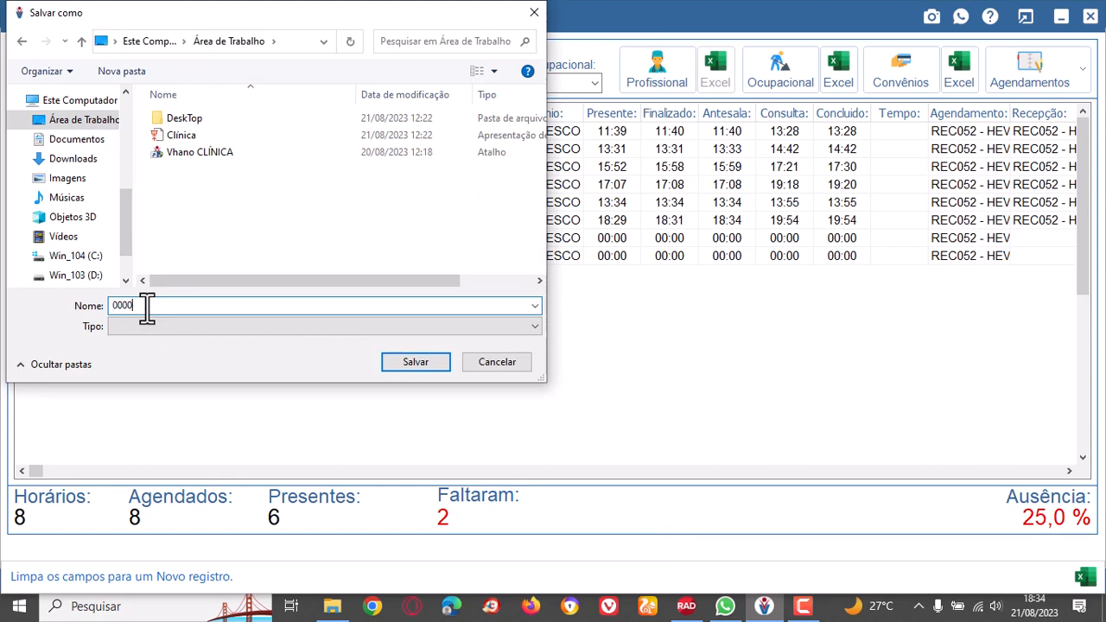
{"action": "type", "text": "0"}
{"action": "key", "text": "Return"}
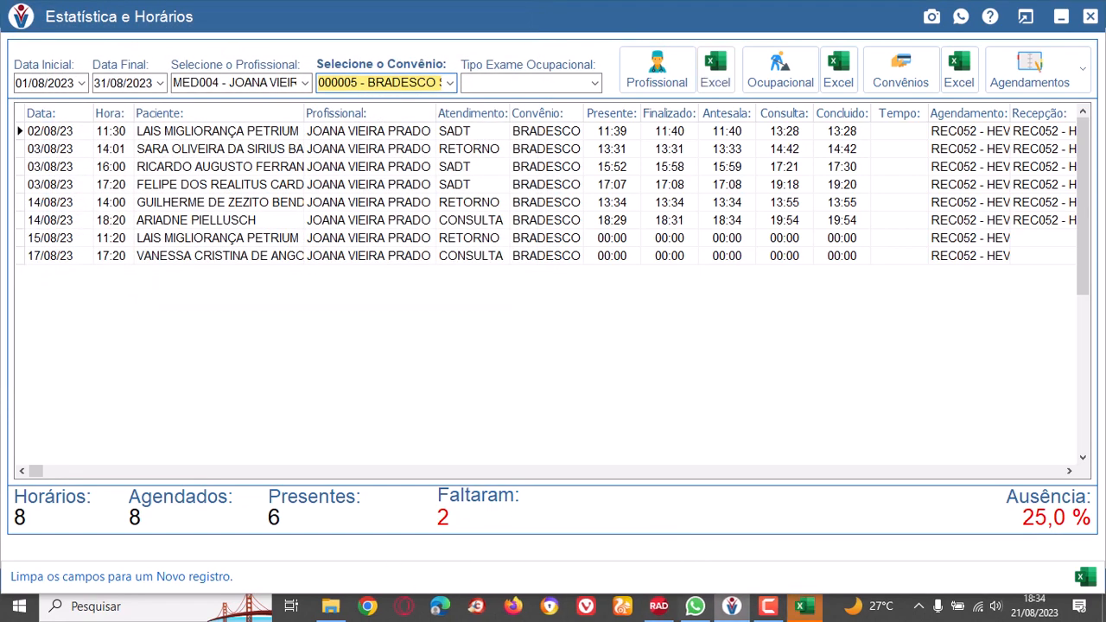
Switch to Excel to examine the exported BRADESCO SAÚDE rows in A2:I14, and close the workbook.
{"action": "left_click", "coordinate": [799, 609]}
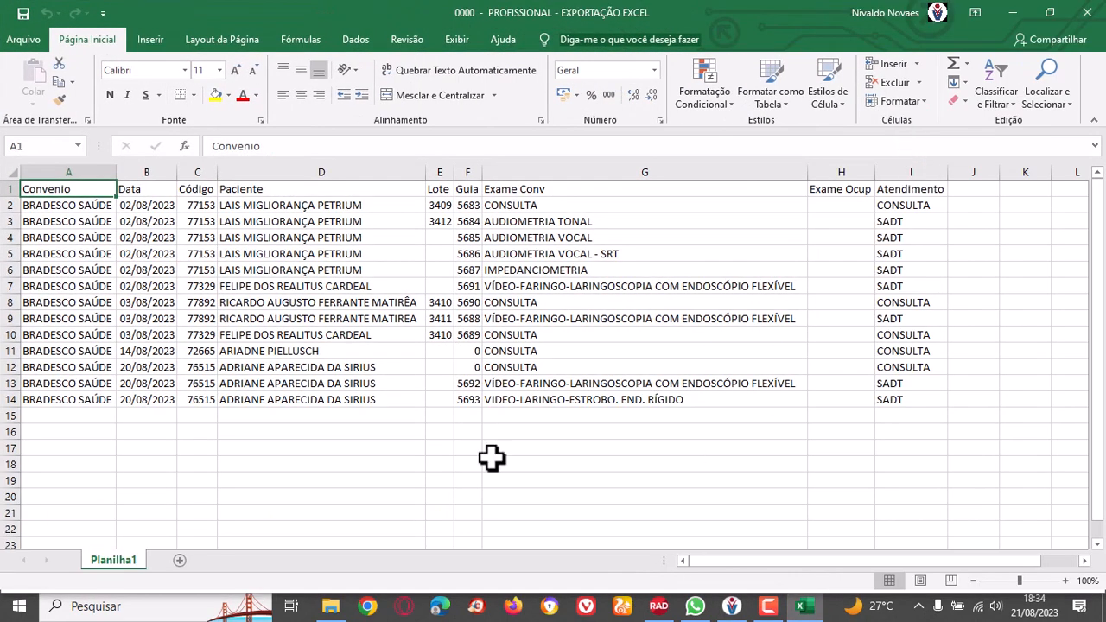
{"action": "left_click_drag", "start_coordinate": [54, 210], "coordinate": [889, 395]}
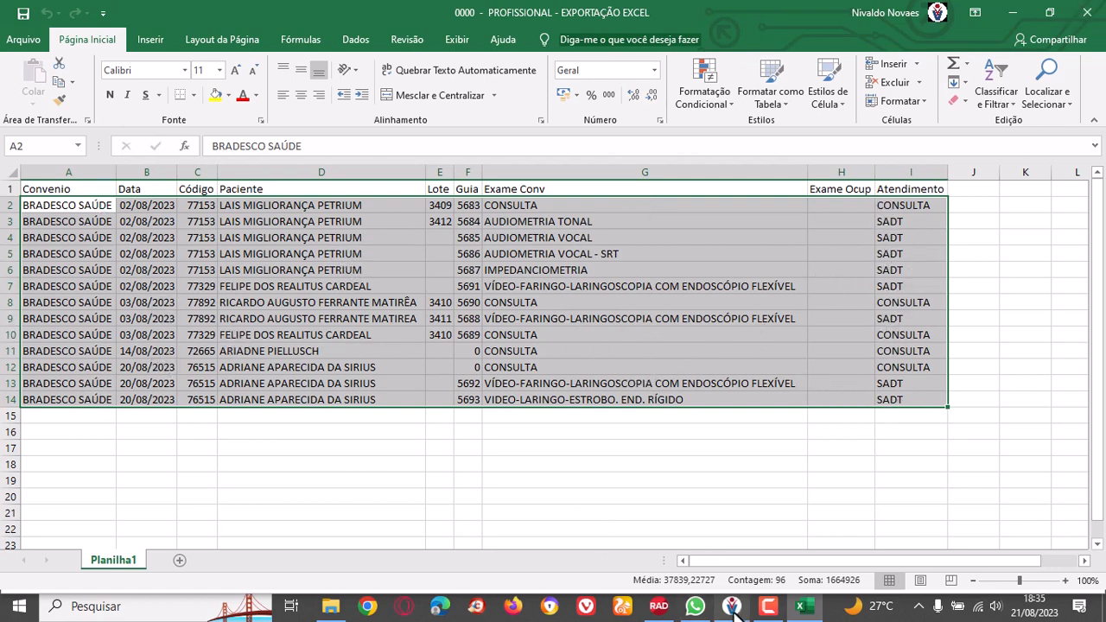
{"action": "mouse_move", "coordinate": [808, 609]}
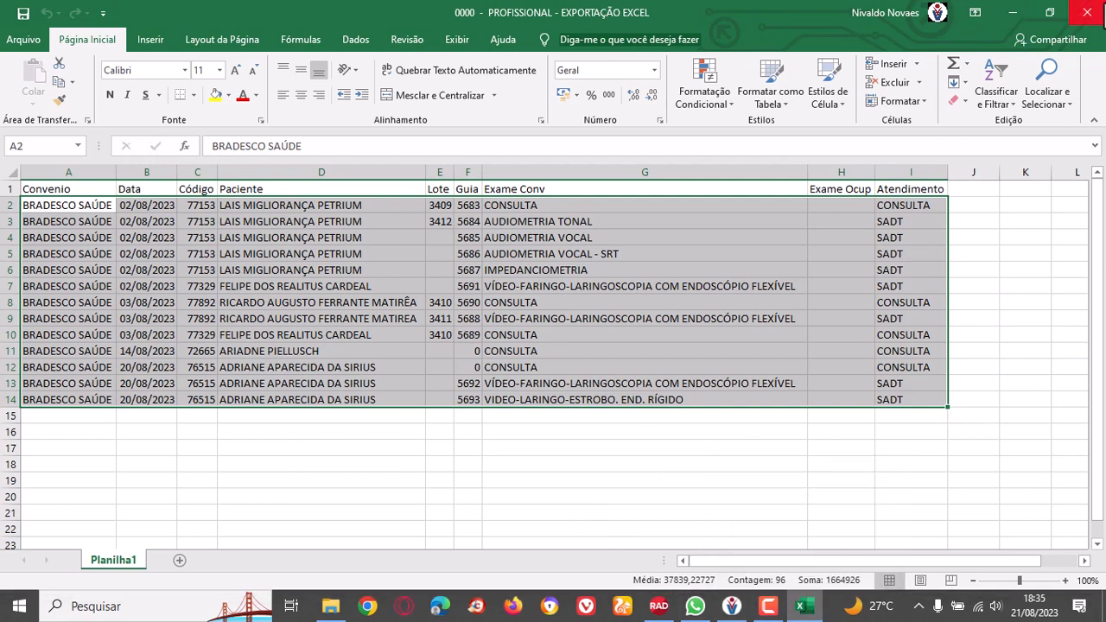
{"action": "left_click", "coordinate": [1086, 12]}
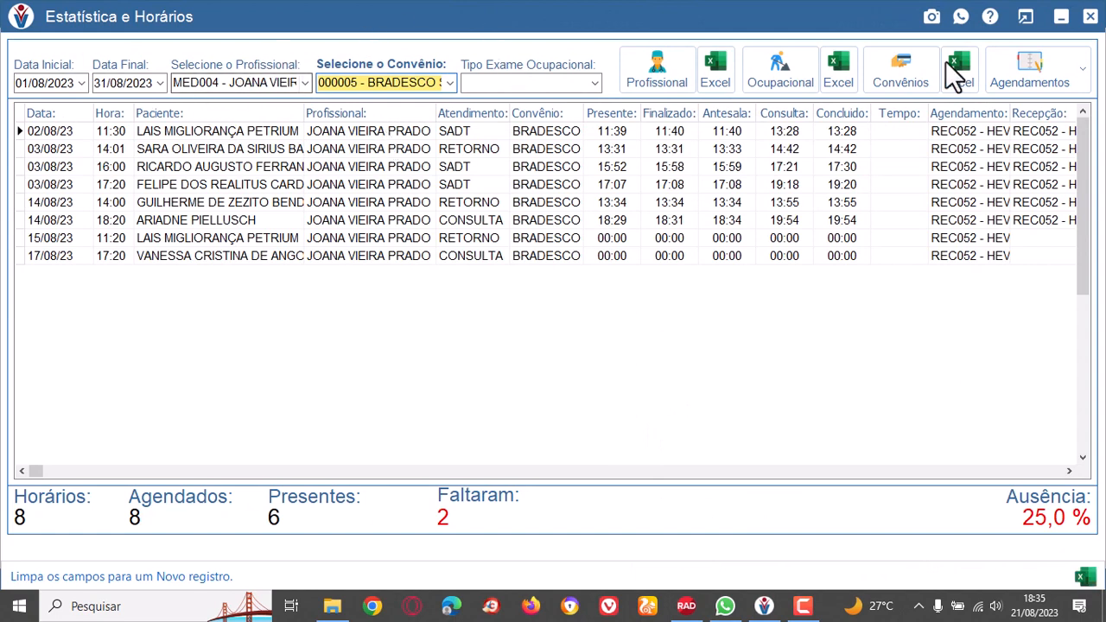
Close the statistics window and open the XML file generation for consultations.
{"action": "left_click", "coordinate": [1088, 17]}
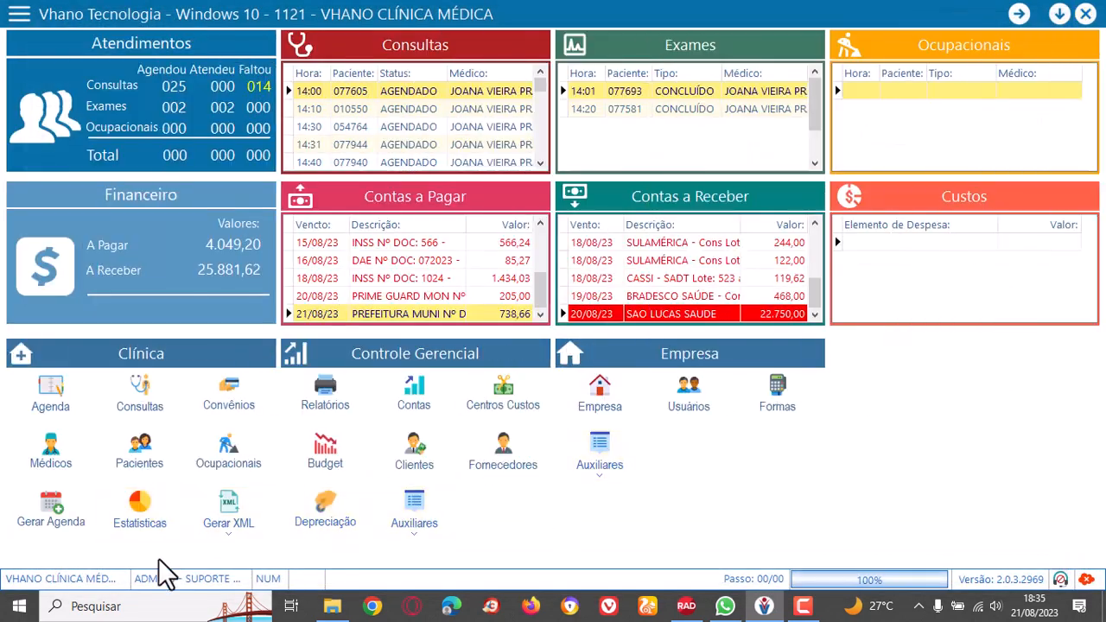
{"action": "left_click", "coordinate": [229, 536]}
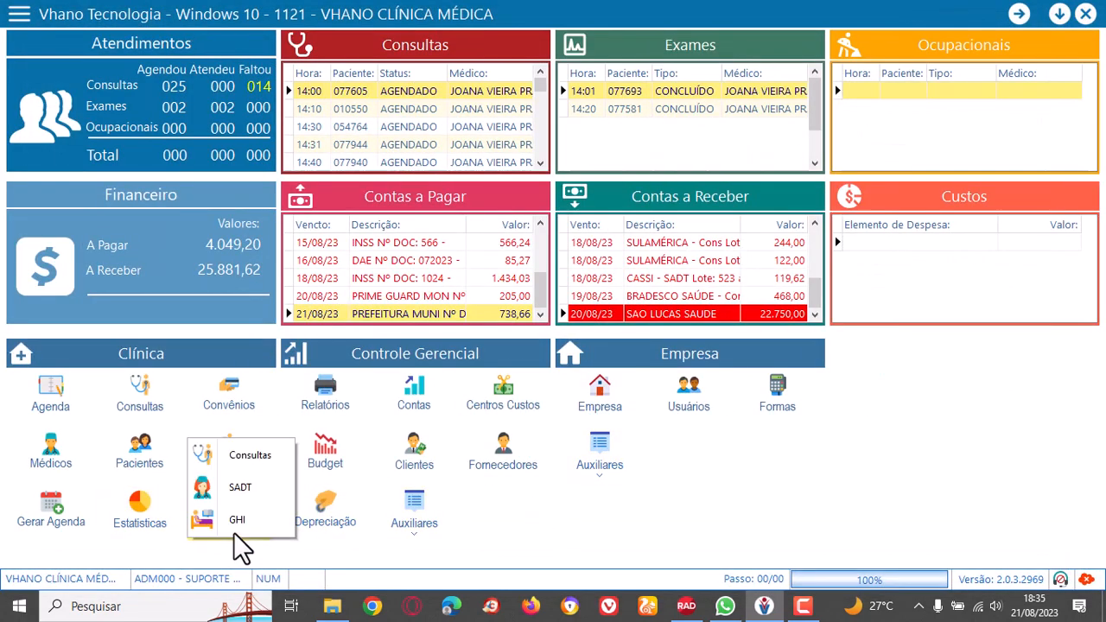
{"action": "left_click", "coordinate": [252, 454]}
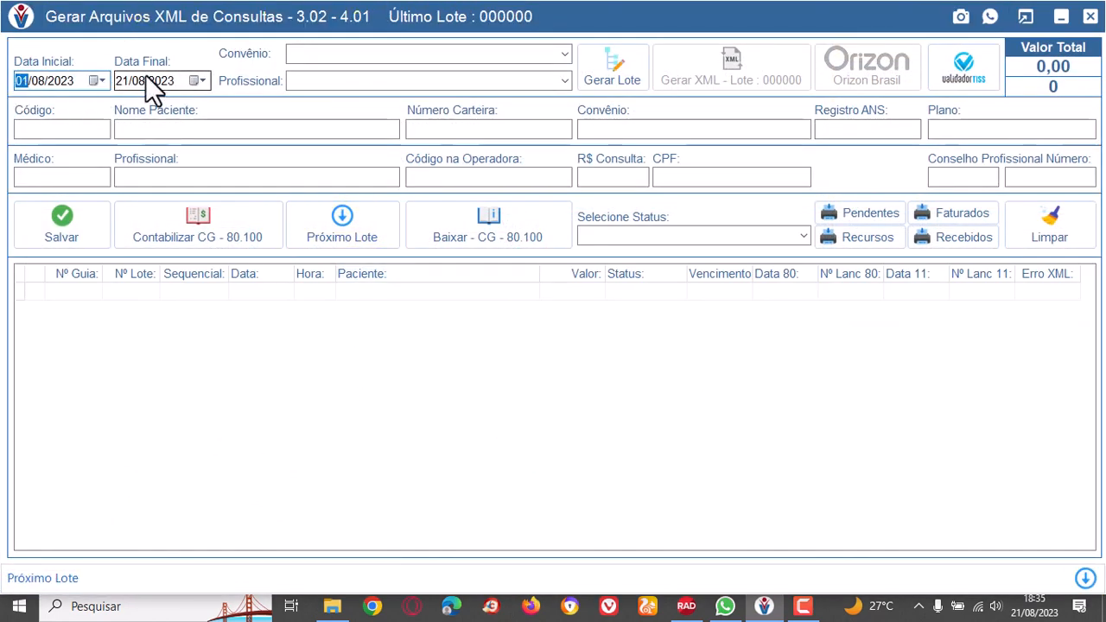
List the consultations from 01/08/2023 to 21/08/2023 for BRADESCO SAÚDE and professional MED004, and check each listed patient's billing details.
{"action": "left_click", "coordinate": [101, 81]}
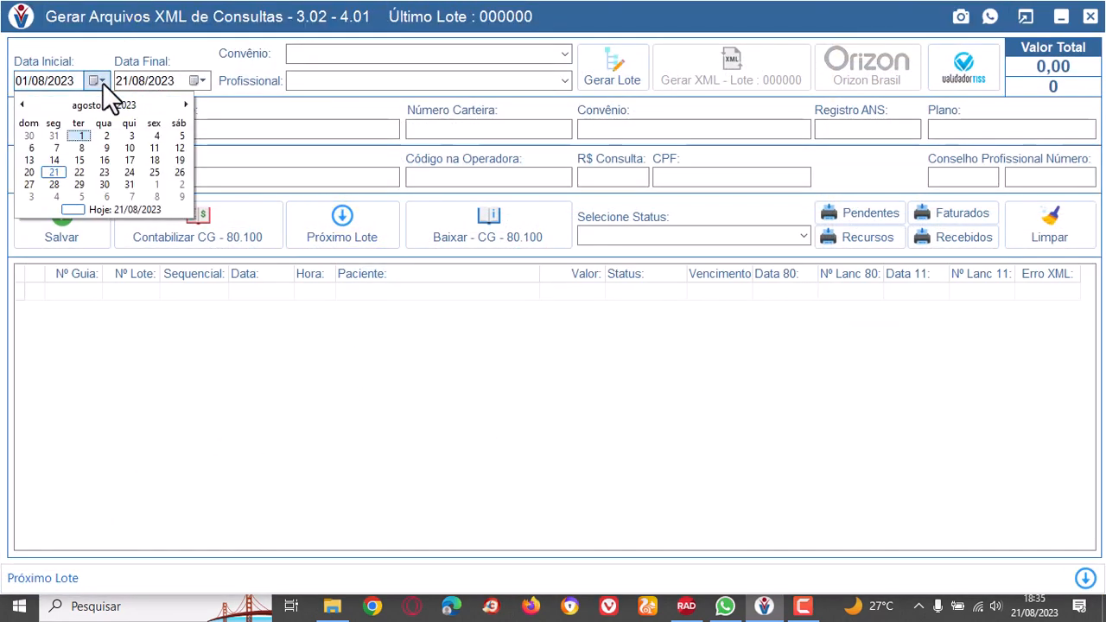
{"action": "left_click", "coordinate": [81, 135]}
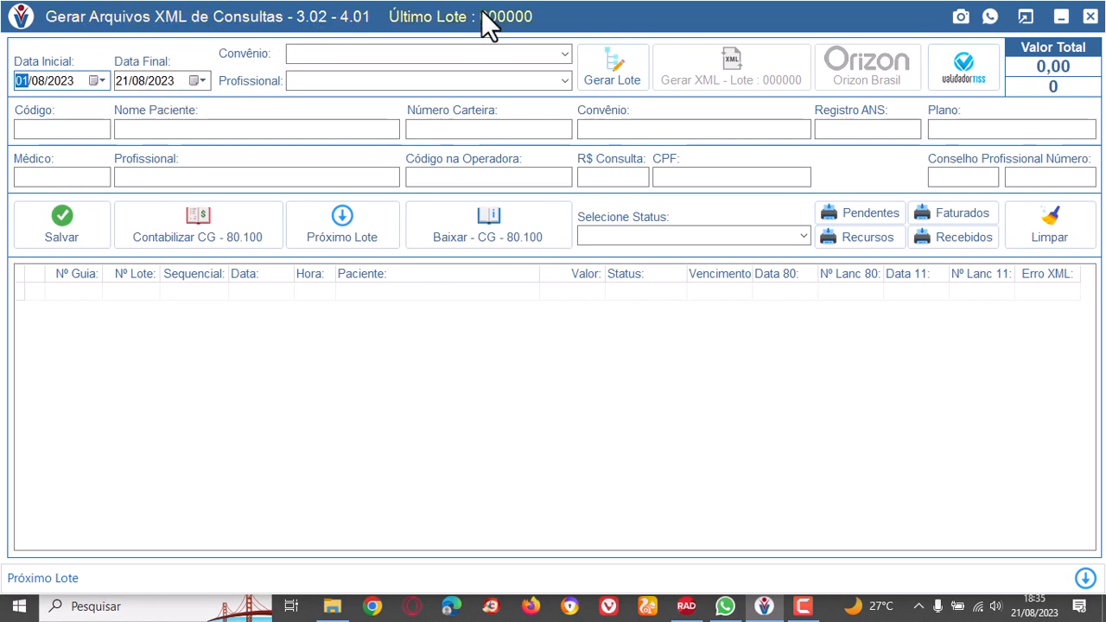
{"action": "left_click", "coordinate": [564, 54]}
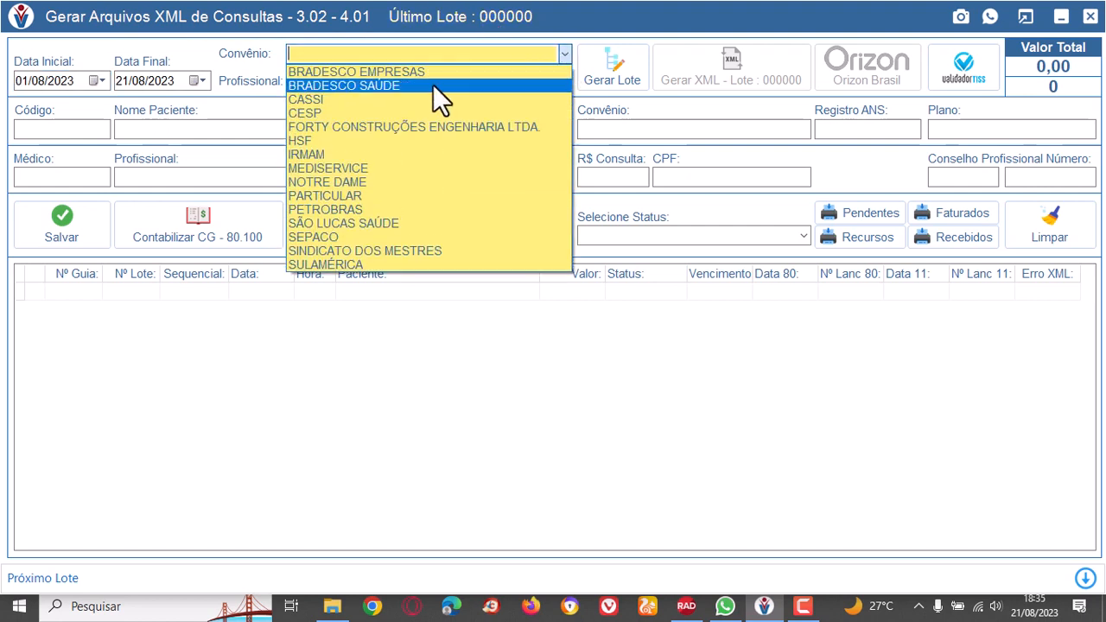
{"action": "left_click", "coordinate": [393, 84]}
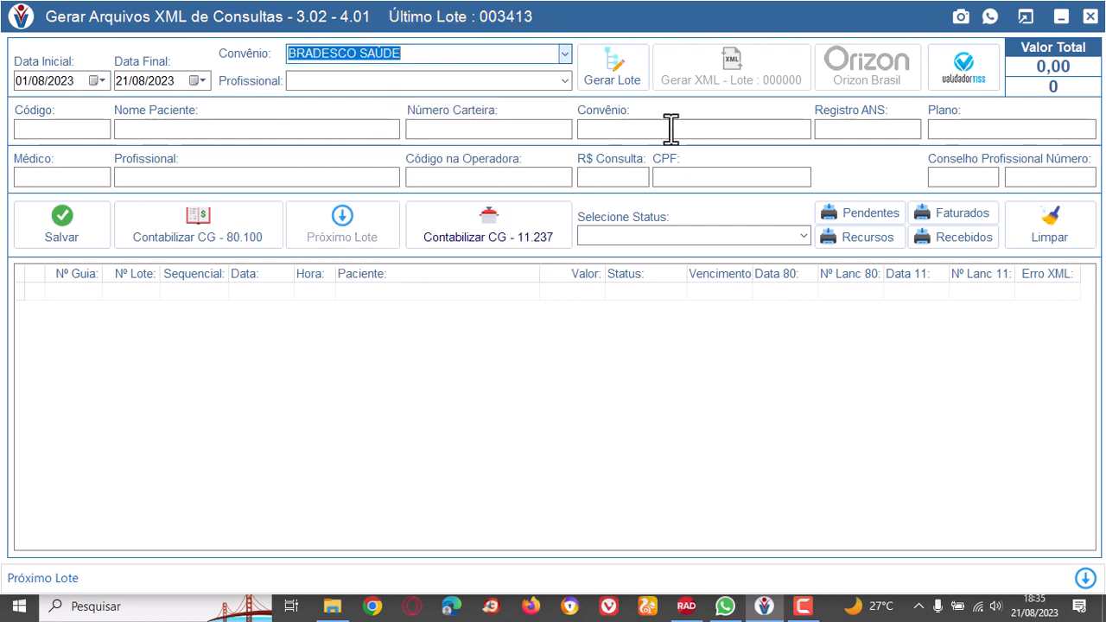
{"action": "left_click", "coordinate": [564, 80]}
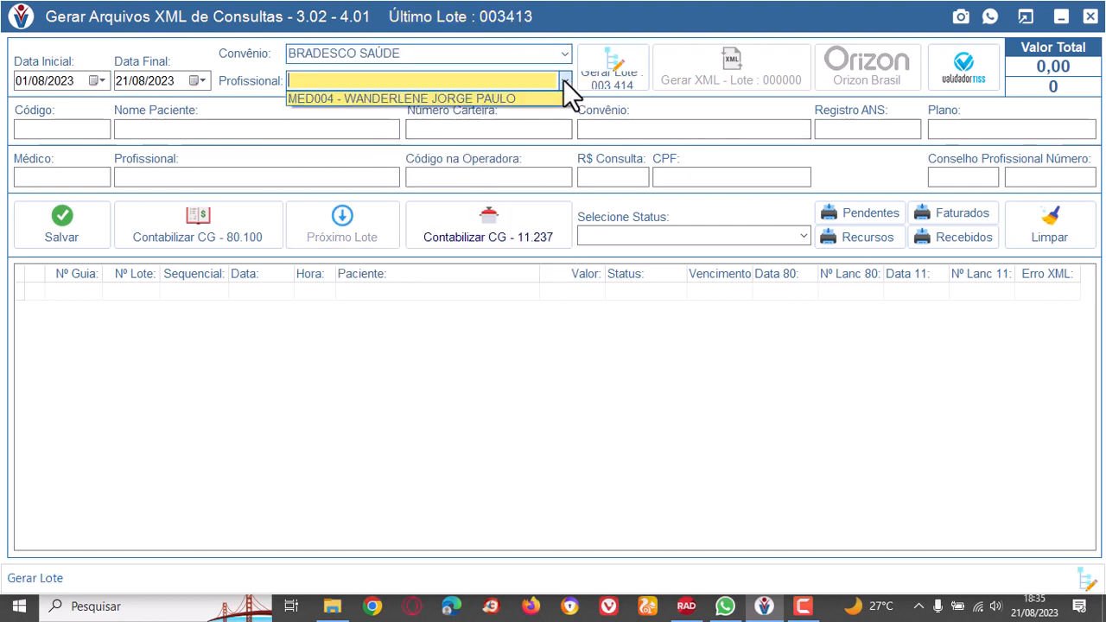
{"action": "left_click", "coordinate": [473, 98]}
{"action": "left_click", "coordinate": [448, 293]}
{"action": "left_click", "coordinate": [450, 306]}
{"action": "left_click", "coordinate": [443, 291]}
{"action": "left_click", "coordinate": [448, 309]}
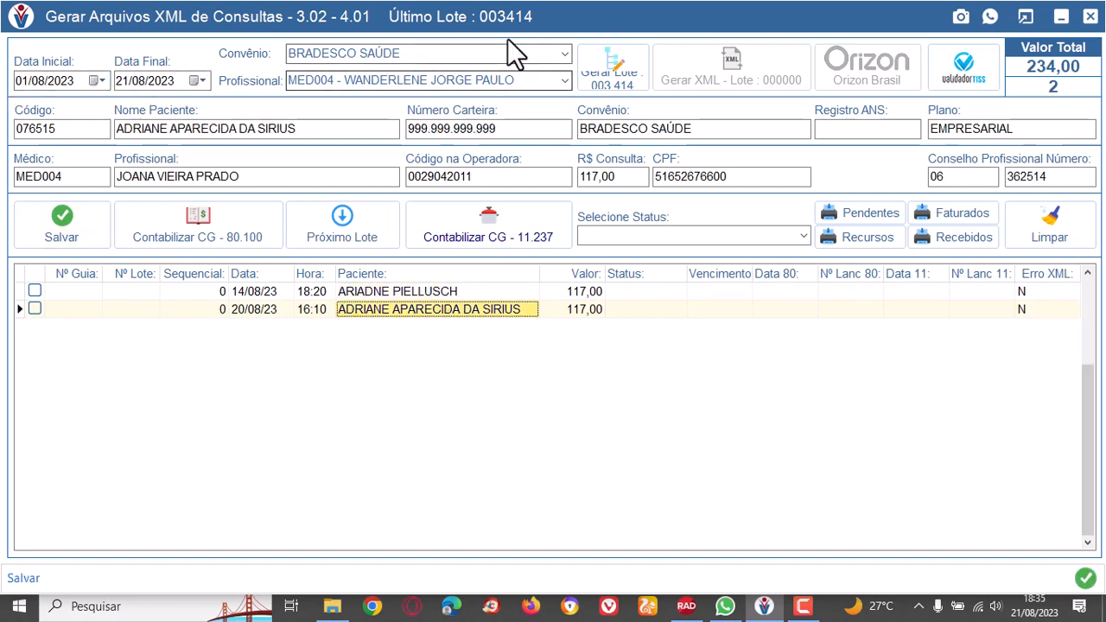
List the SÃO LUCAS SAÚDE consultations of professional MED004 for the same period.
{"action": "left_click", "coordinate": [564, 52]}
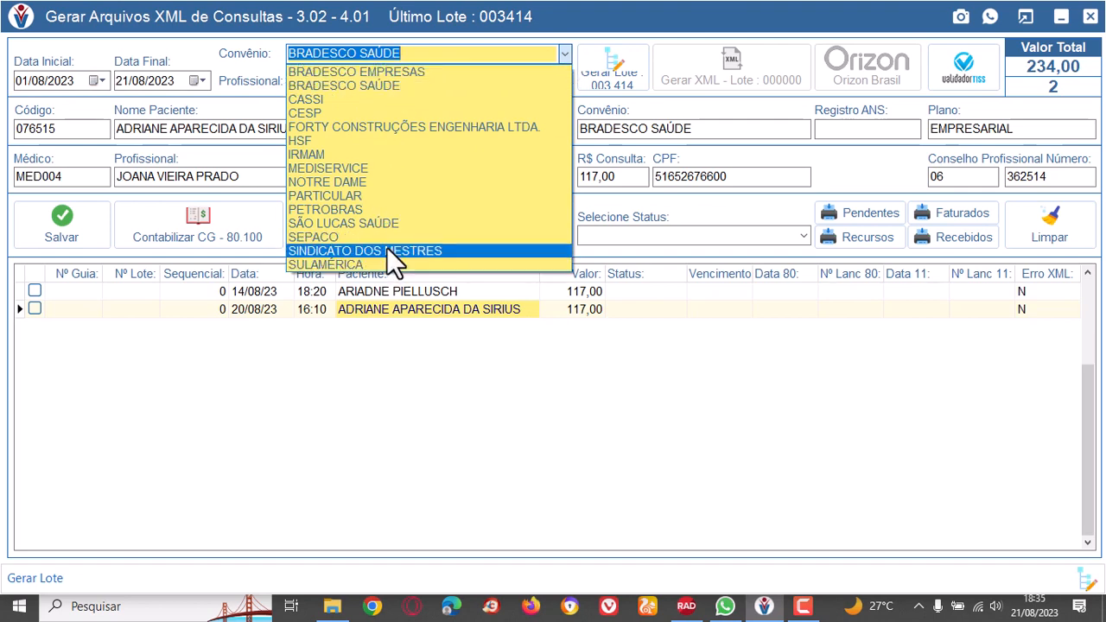
{"action": "left_click", "coordinate": [362, 223]}
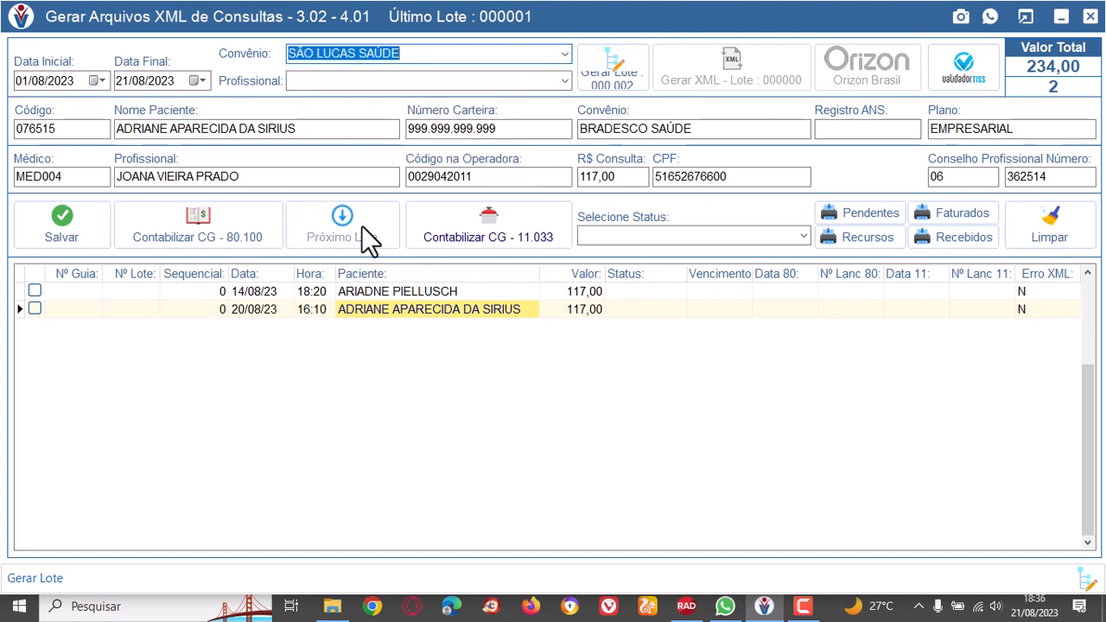
{"action": "left_click", "coordinate": [563, 80]}
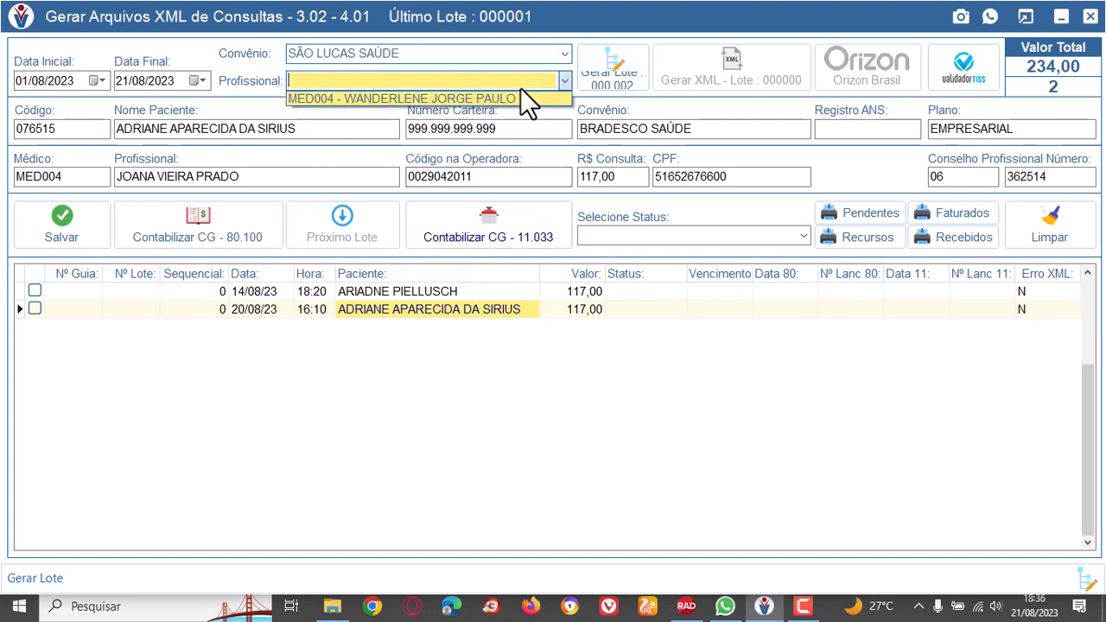
{"action": "left_click", "coordinate": [403, 100]}
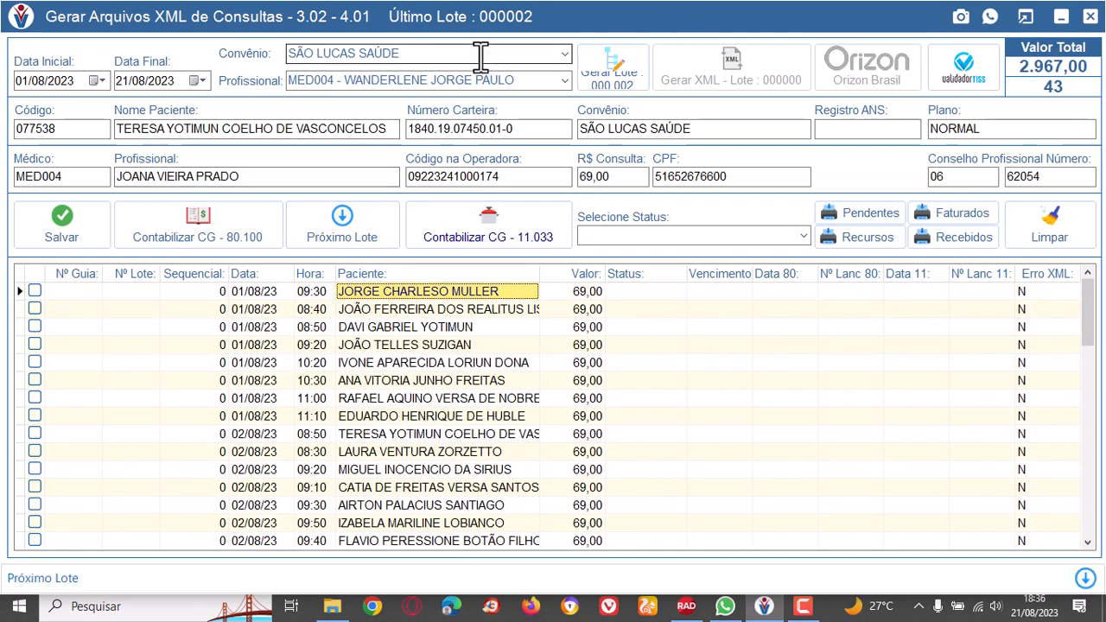
Switch the list back to BRADESCO SAÚDE and professional MED004, recheck the listed patients' details and close the XML generation window.
{"action": "left_click", "coordinate": [566, 81]}
{"action": "left_click", "coordinate": [566, 81]}
{"action": "left_click", "coordinate": [566, 55]}
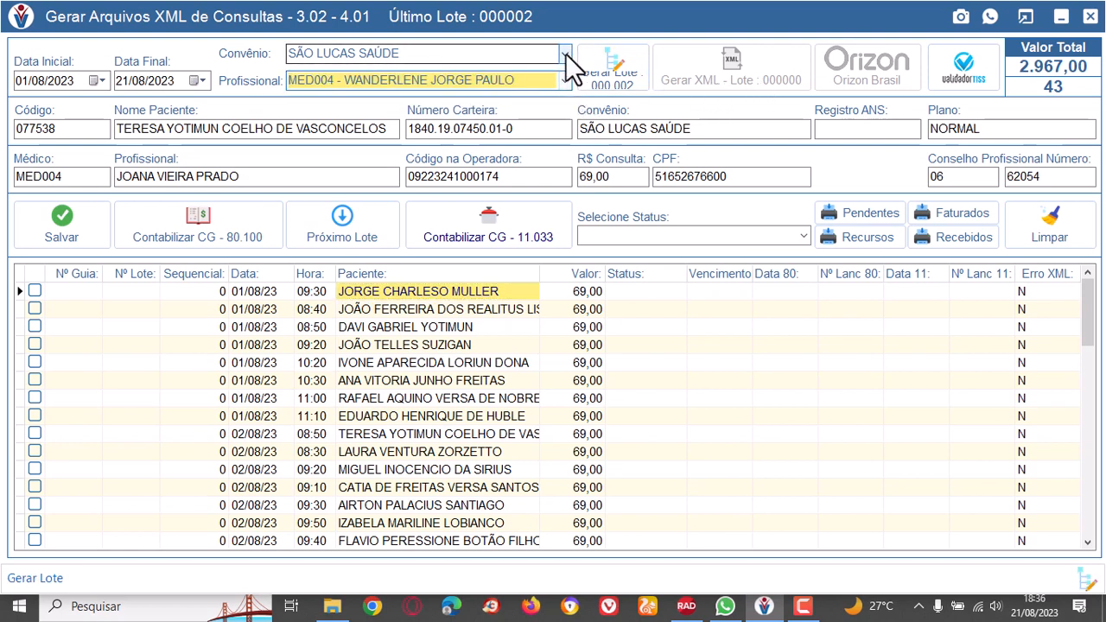
{"action": "left_click", "coordinate": [565, 53]}
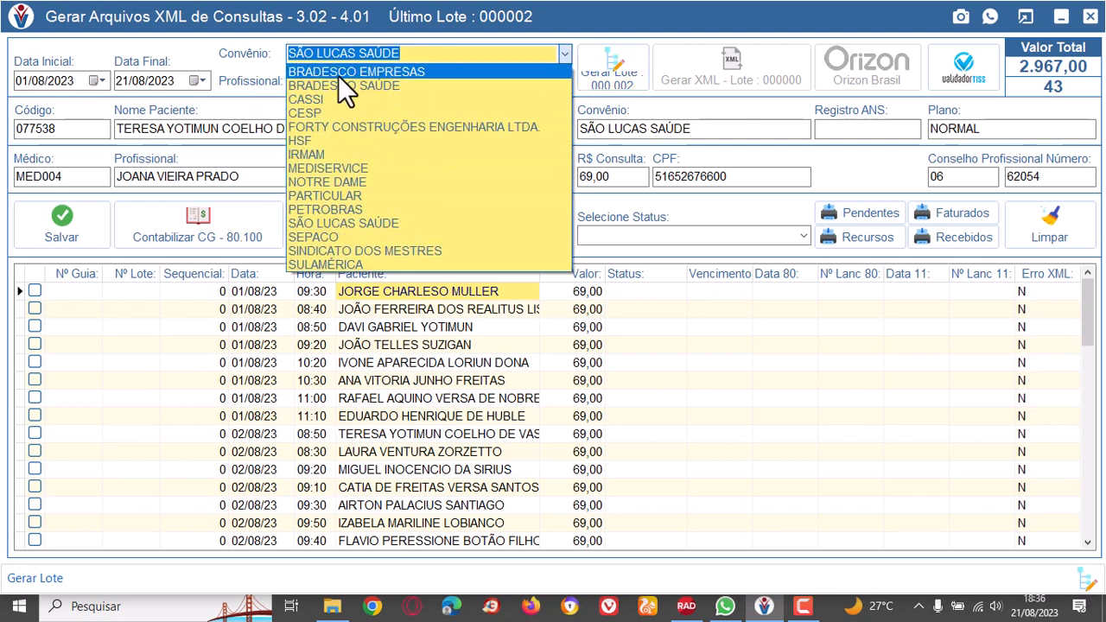
{"action": "left_click", "coordinate": [358, 86]}
{"action": "left_click", "coordinate": [562, 77]}
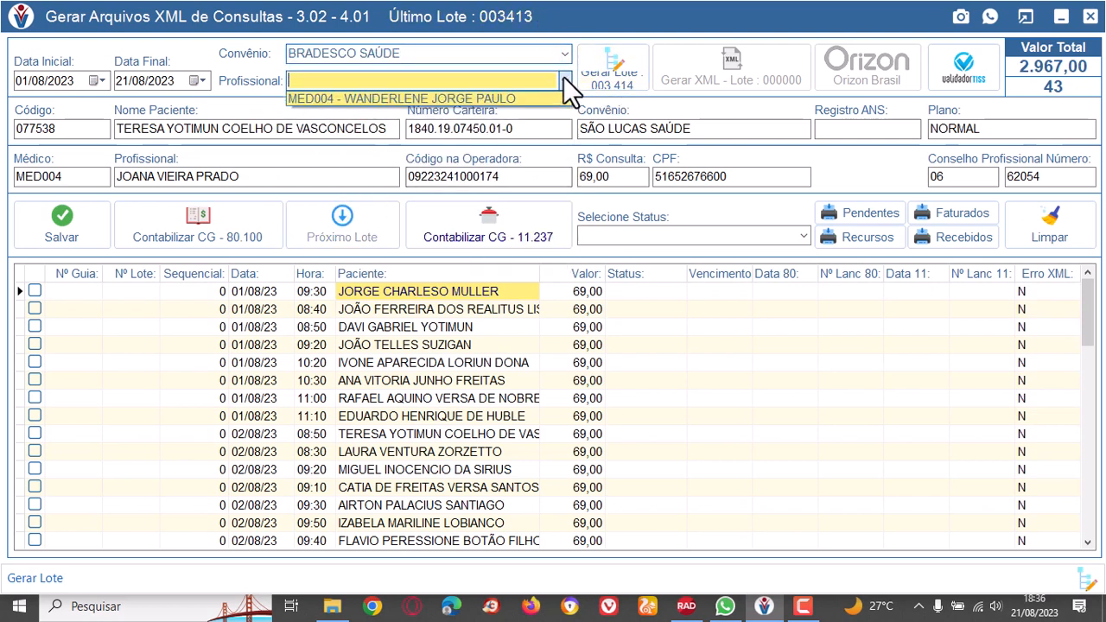
{"action": "left_click", "coordinate": [553, 97]}
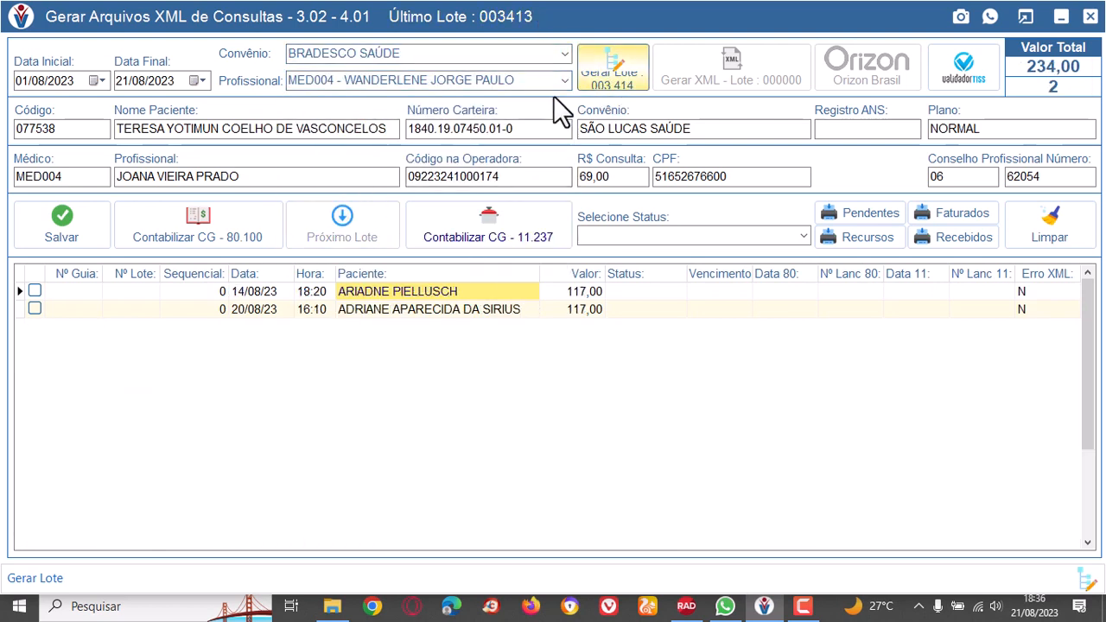
{"action": "left_click", "coordinate": [447, 309]}
{"action": "left_click", "coordinate": [448, 289]}
{"action": "left_click", "coordinate": [458, 308]}
{"action": "left_click", "coordinate": [448, 292]}
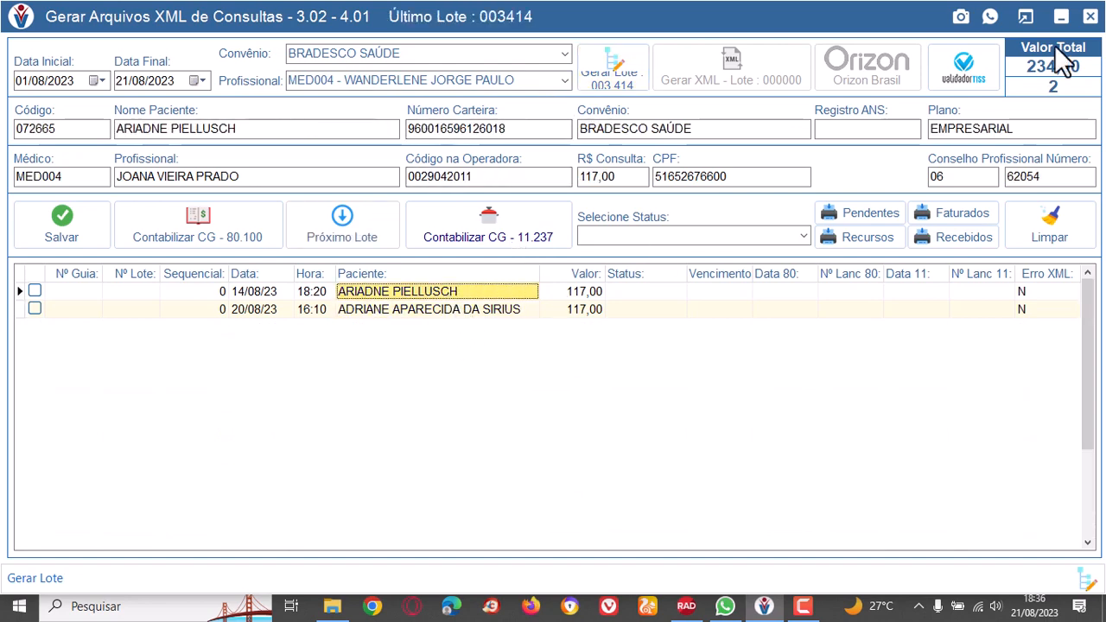
{"action": "left_click", "coordinate": [1086, 15]}
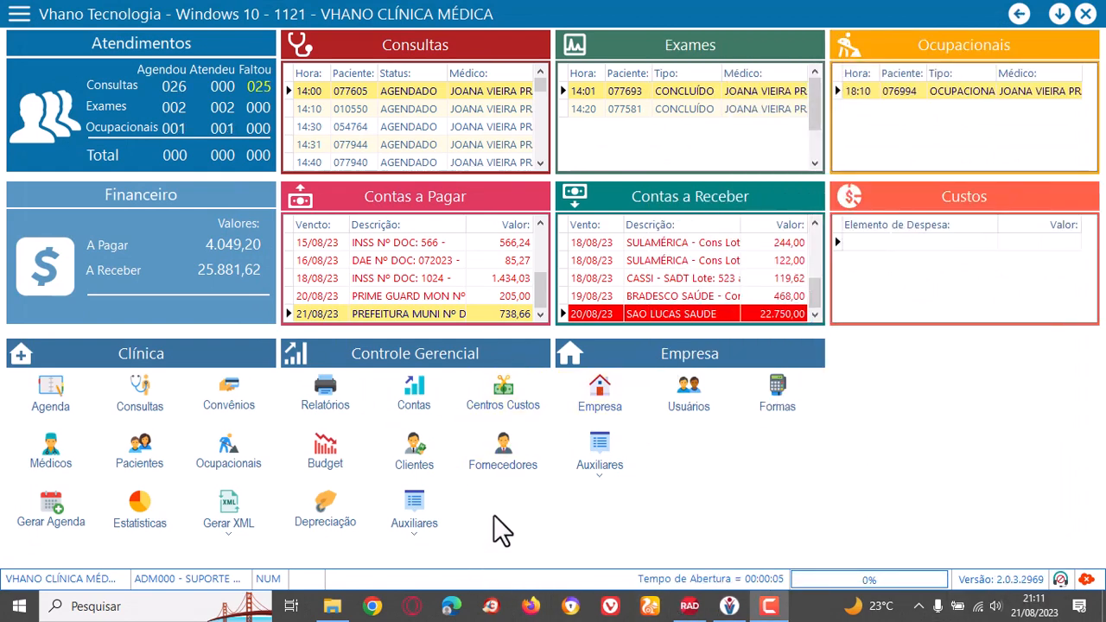
Open the XML file generation for consultations and choose the plan BRADESCO SAÚDE and professional MED004.
{"action": "left_click", "coordinate": [231, 534]}
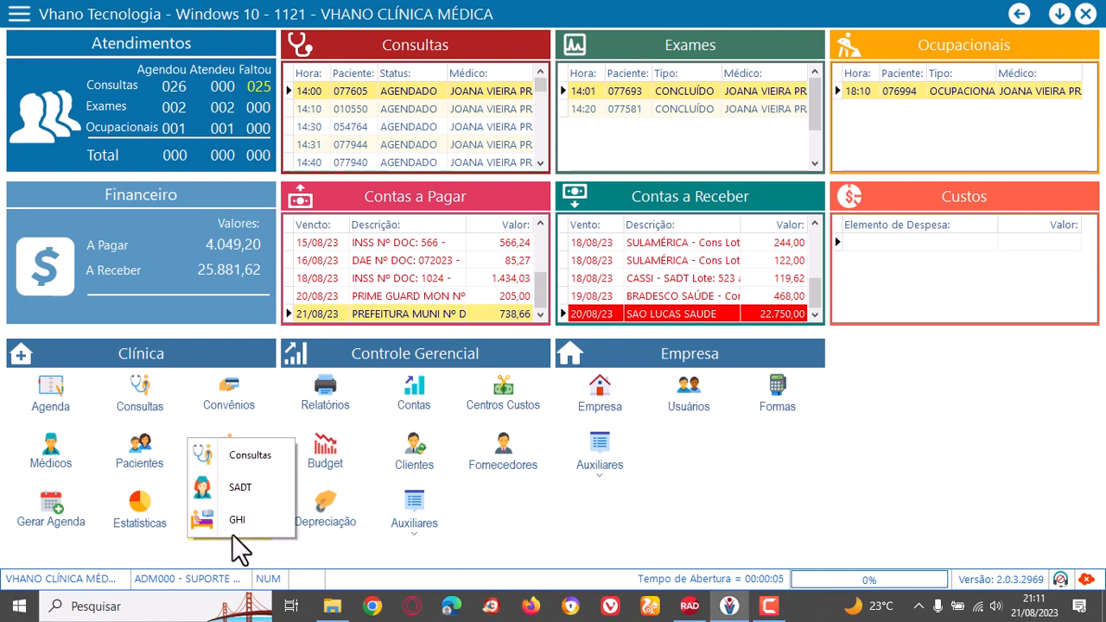
{"action": "left_click", "coordinate": [252, 453]}
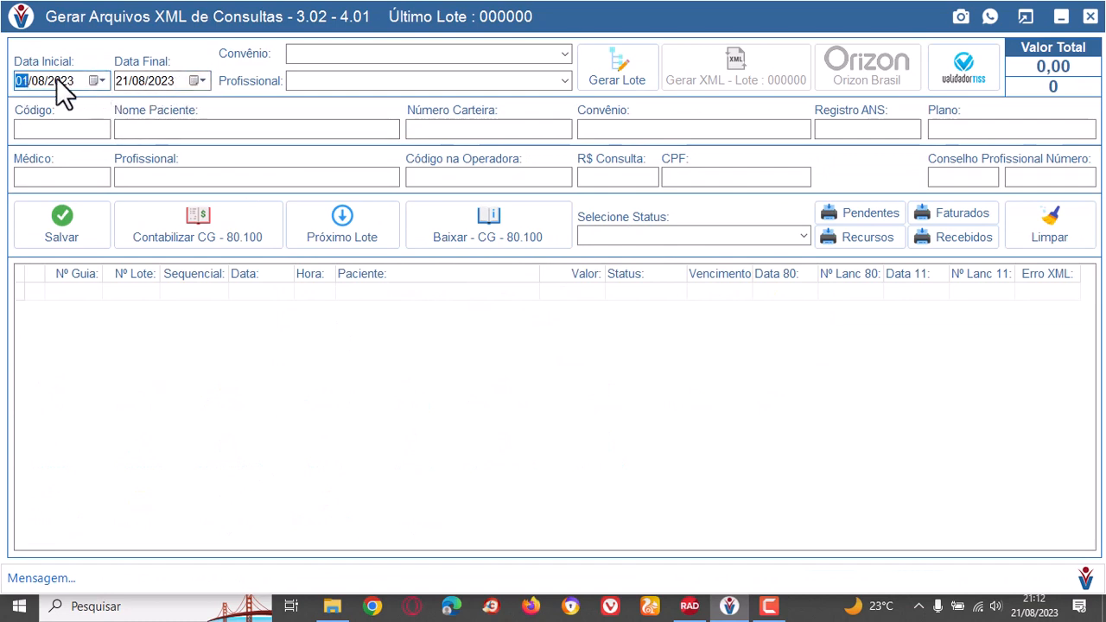
{"action": "left_click", "coordinate": [565, 52]}
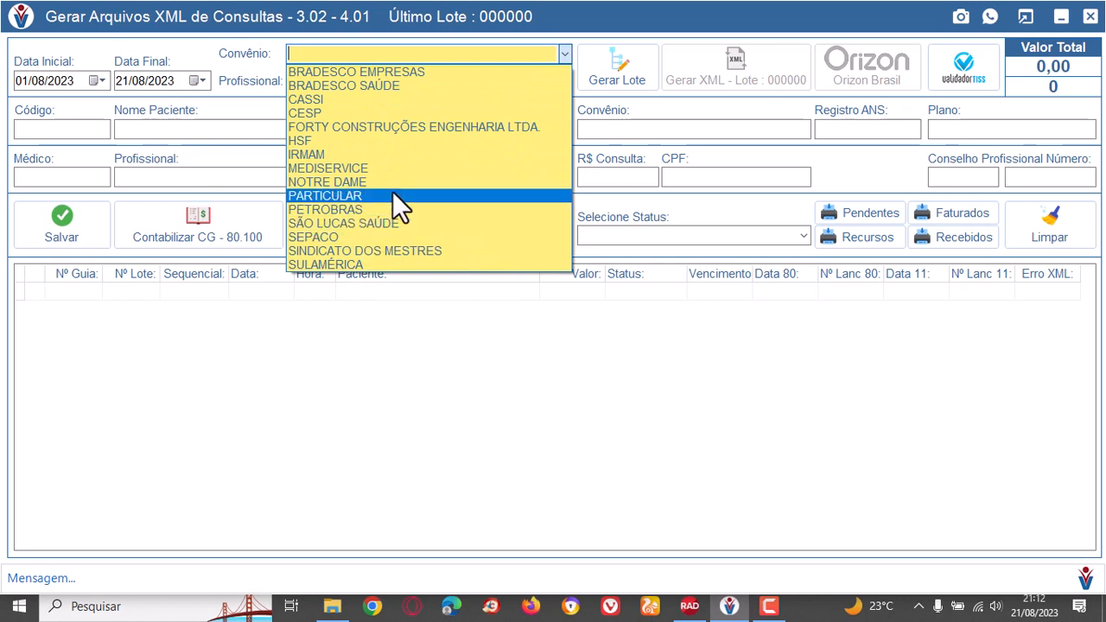
{"action": "left_click", "coordinate": [382, 85]}
{"action": "left_click", "coordinate": [564, 79]}
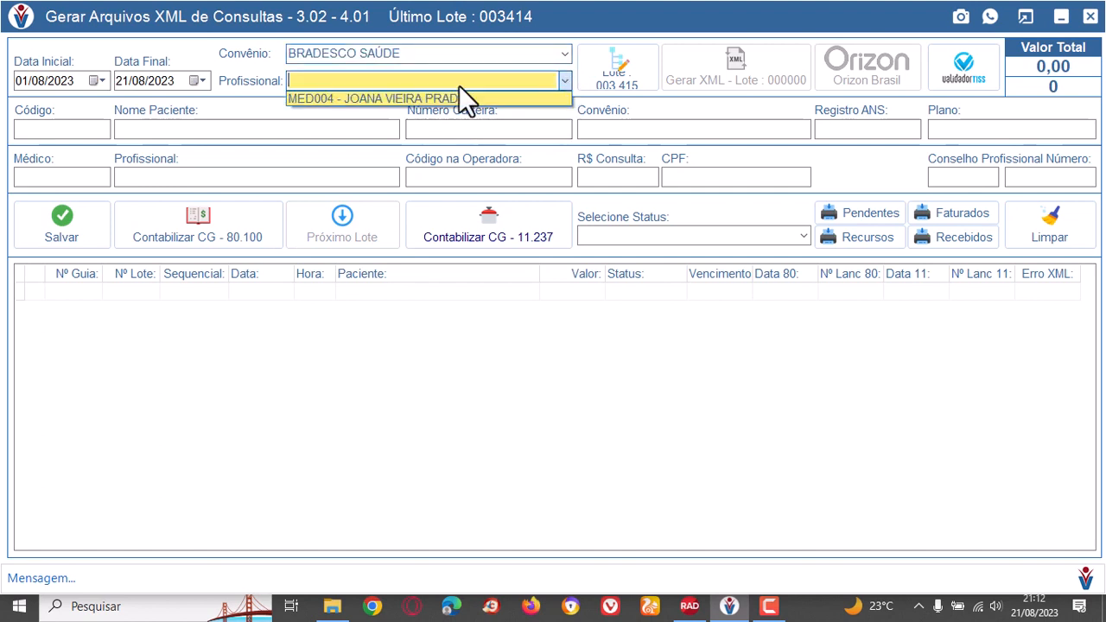
{"action": "left_click", "coordinate": [366, 97]}
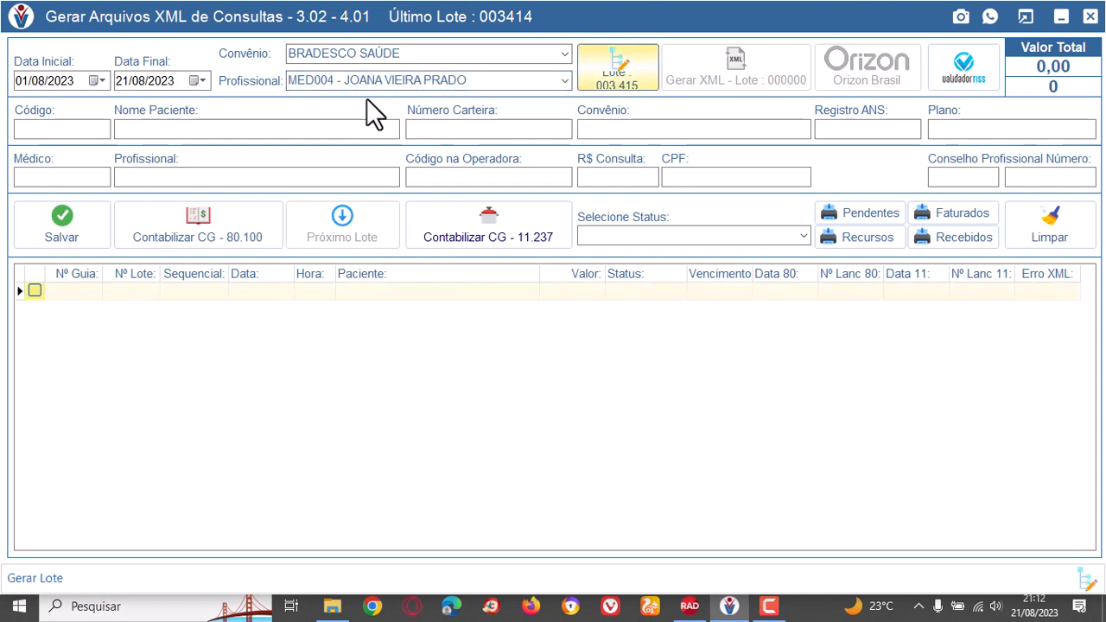
List the BRADESCO SAÚDE consultations of professional MED004 with status XML - OK.
{"action": "left_click", "coordinate": [803, 237]}
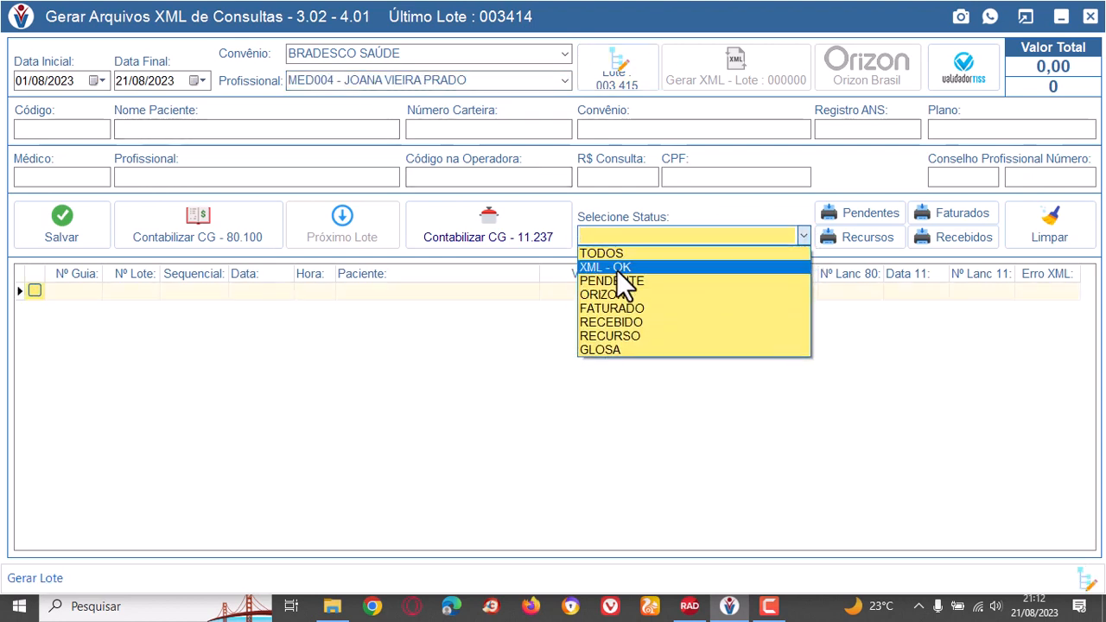
{"action": "left_click", "coordinate": [616, 268]}
{"action": "left_click", "coordinate": [1085, 235]}
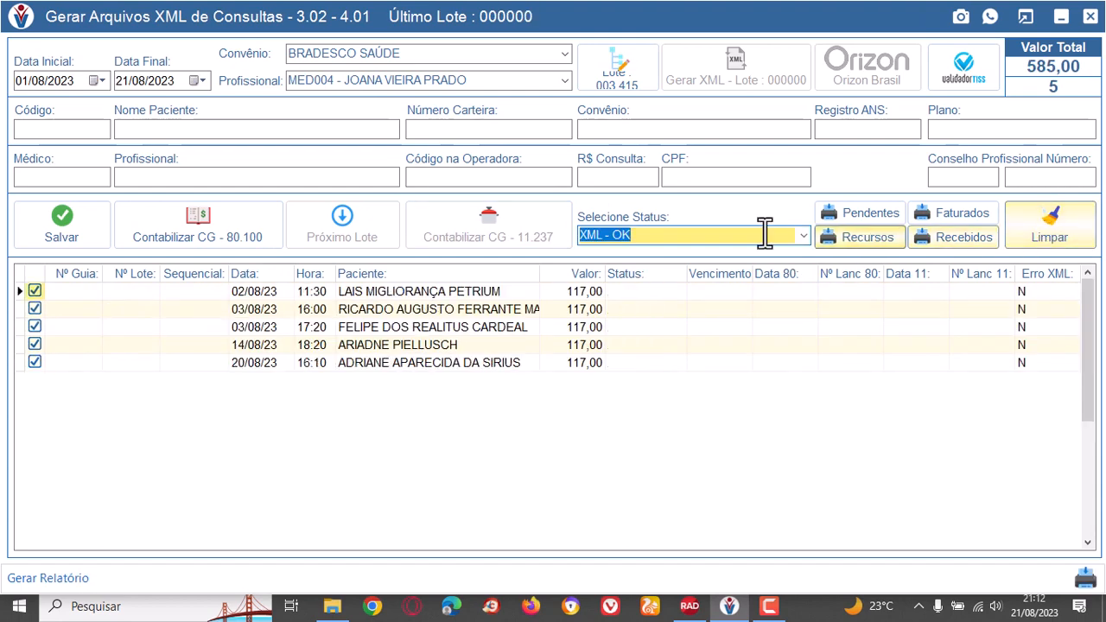
Deselect all five listed consultations in the batch list.
{"action": "left_click", "coordinate": [32, 292]}
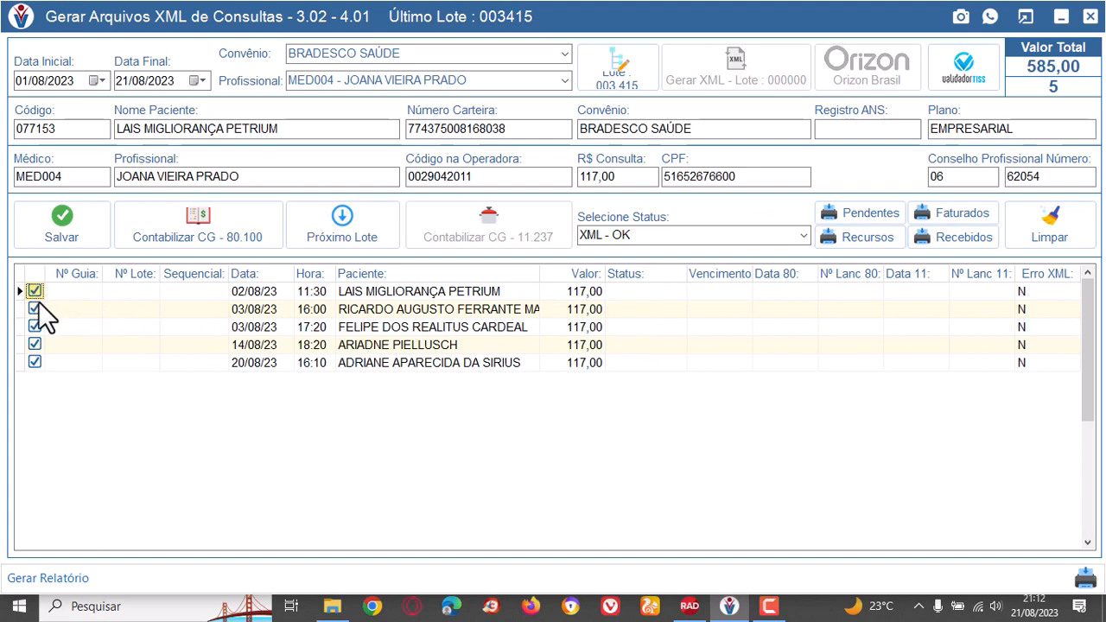
{"action": "left_click", "coordinate": [36, 302]}
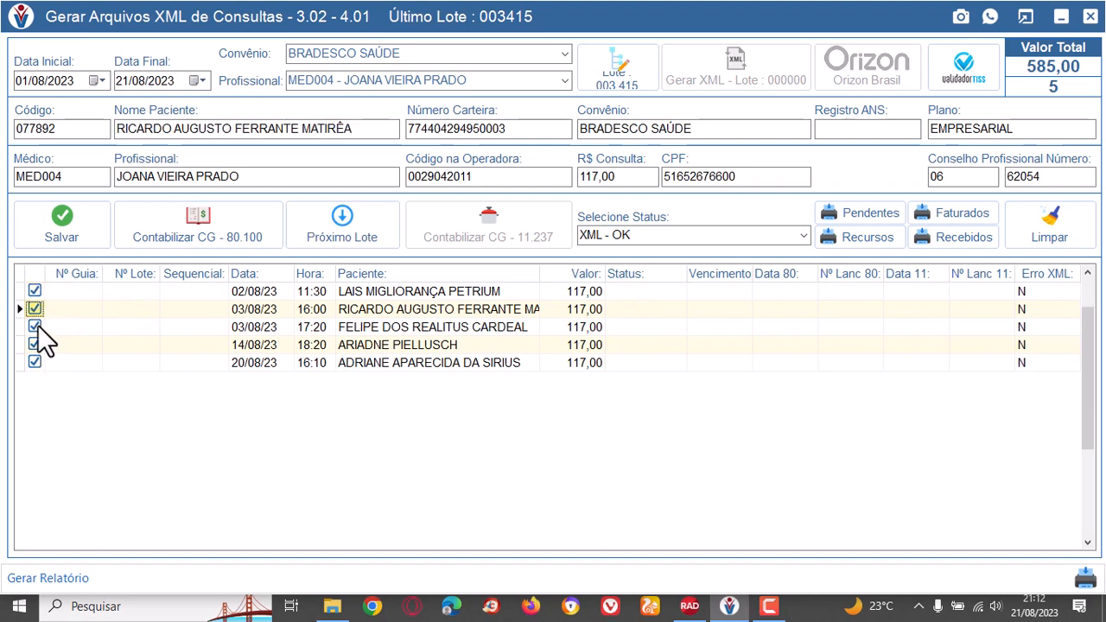
{"action": "left_click", "coordinate": [37, 328]}
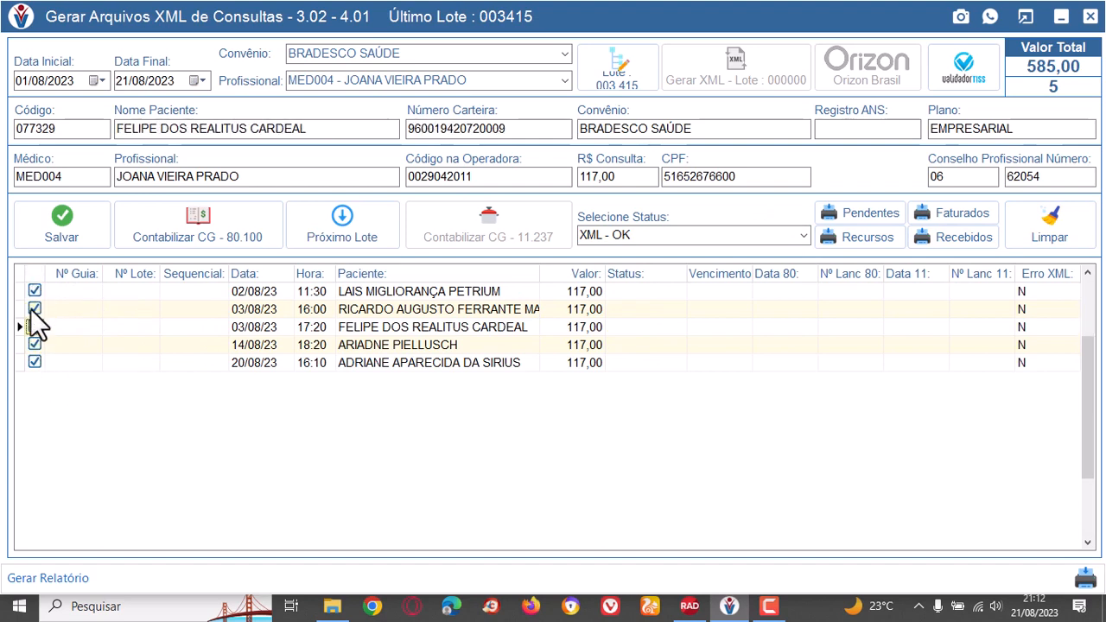
{"action": "left_click", "coordinate": [35, 291]}
{"action": "left_click", "coordinate": [35, 308]}
{"action": "left_click", "coordinate": [37, 327]}
{"action": "left_click", "coordinate": [36, 345]}
{"action": "left_click", "coordinate": [36, 363]}
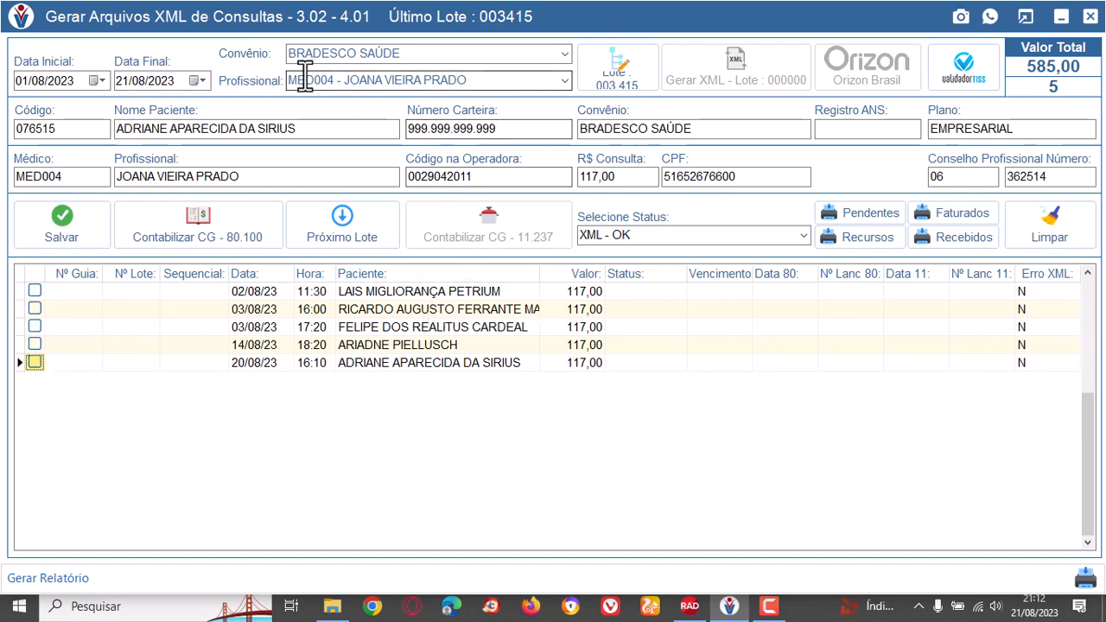
Go through the deselected consultations and check each patient's card number, plan and professional details.
{"action": "left_click", "coordinate": [483, 291]}
{"action": "left_click", "coordinate": [487, 308]}
{"action": "left_click", "coordinate": [498, 326]}
{"action": "left_click", "coordinate": [498, 345]}
{"action": "left_click", "coordinate": [496, 365]}
{"action": "left_click", "coordinate": [485, 345]}
{"action": "left_click", "coordinate": [475, 326]}
{"action": "left_click", "coordinate": [472, 308]}
{"action": "left_click", "coordinate": [464, 292]}
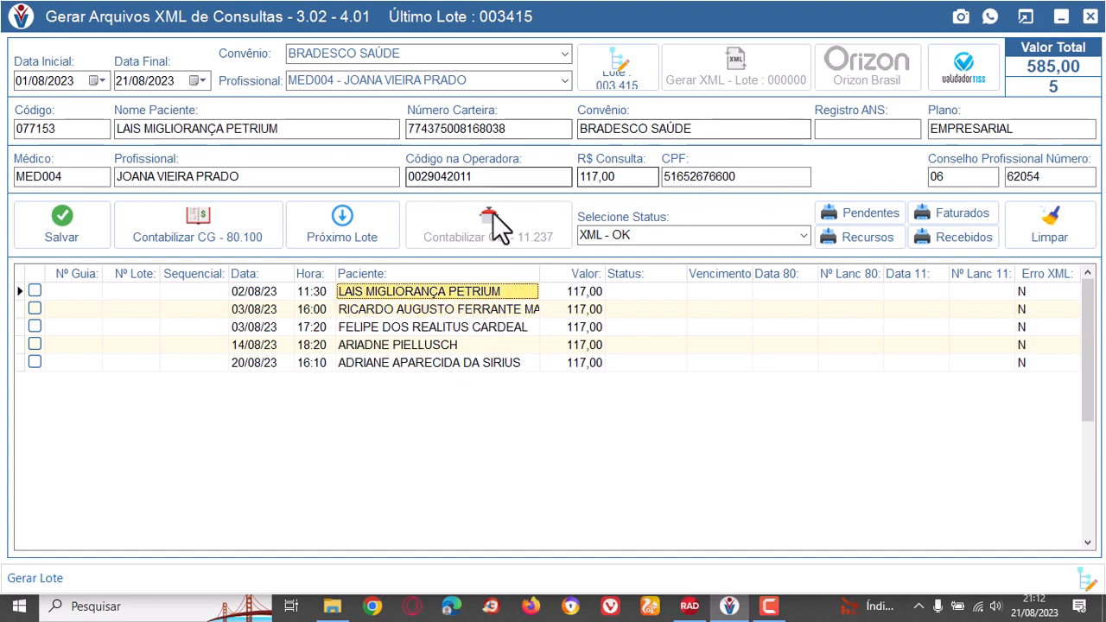
{"action": "left_click", "coordinate": [491, 309]}
{"action": "left_click", "coordinate": [490, 328]}
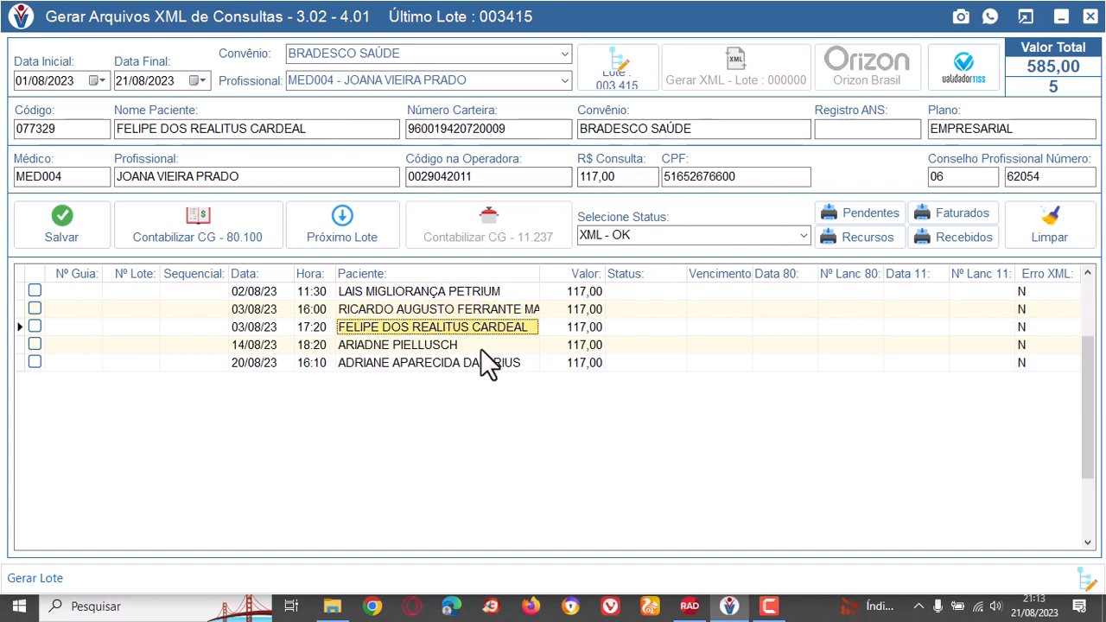
{"action": "left_click", "coordinate": [483, 345]}
{"action": "left_click", "coordinate": [500, 363]}
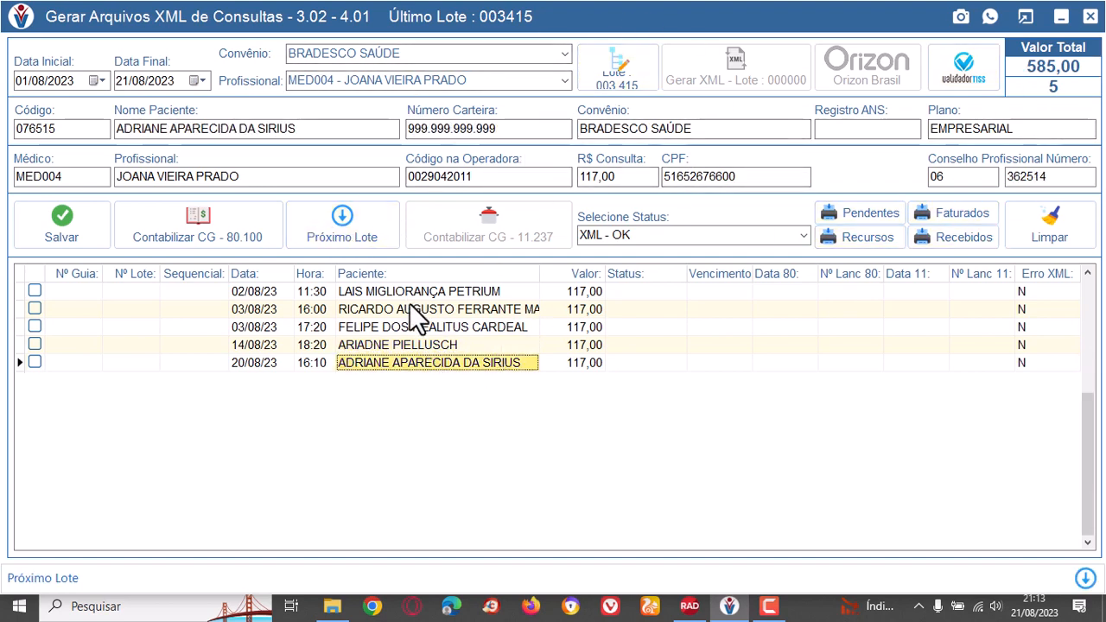
Select all five listed consultations again for the batch.
{"action": "left_click", "coordinate": [34, 291]}
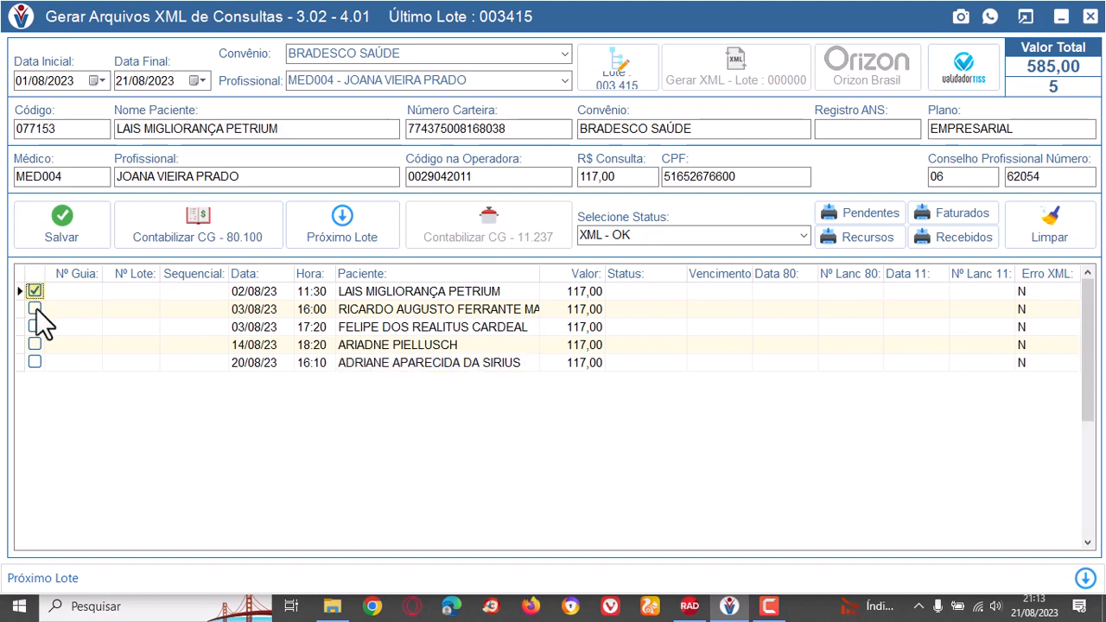
{"action": "left_click", "coordinate": [34, 309]}
{"action": "left_click", "coordinate": [35, 327]}
{"action": "left_click", "coordinate": [35, 345]}
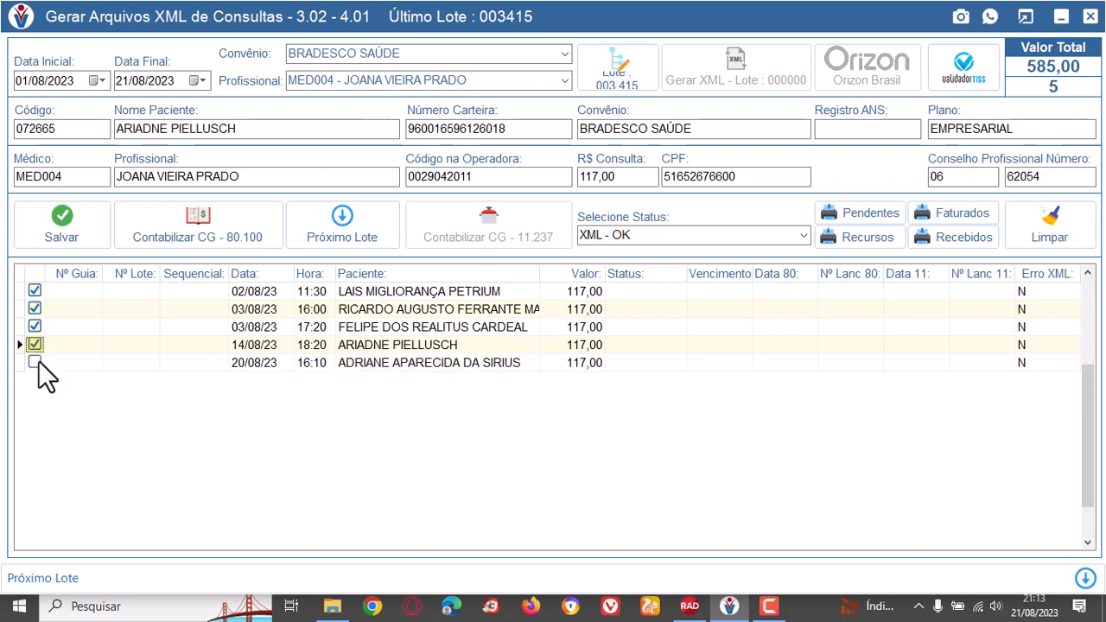
{"action": "left_click", "coordinate": [34, 362]}
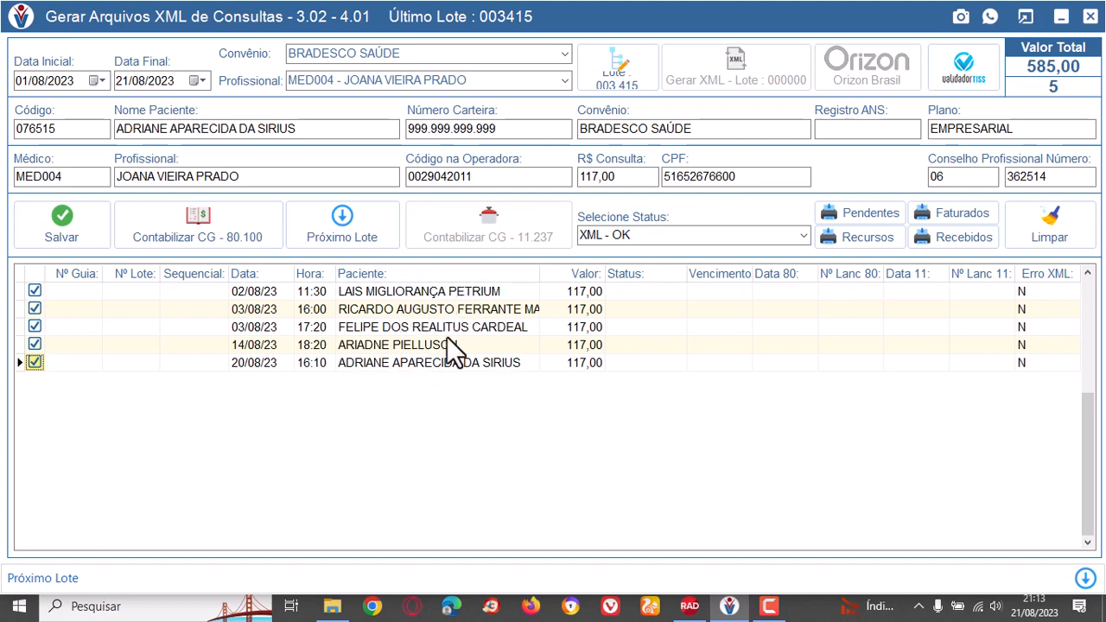
Review the patient, insurance plan and professional details of each selected consultation before creating the batch.
{"action": "left_click", "coordinate": [463, 293]}
{"action": "left_click", "coordinate": [474, 313]}
{"action": "left_click", "coordinate": [470, 329]}
{"action": "left_click", "coordinate": [472, 345]}
{"action": "left_click", "coordinate": [468, 362]}
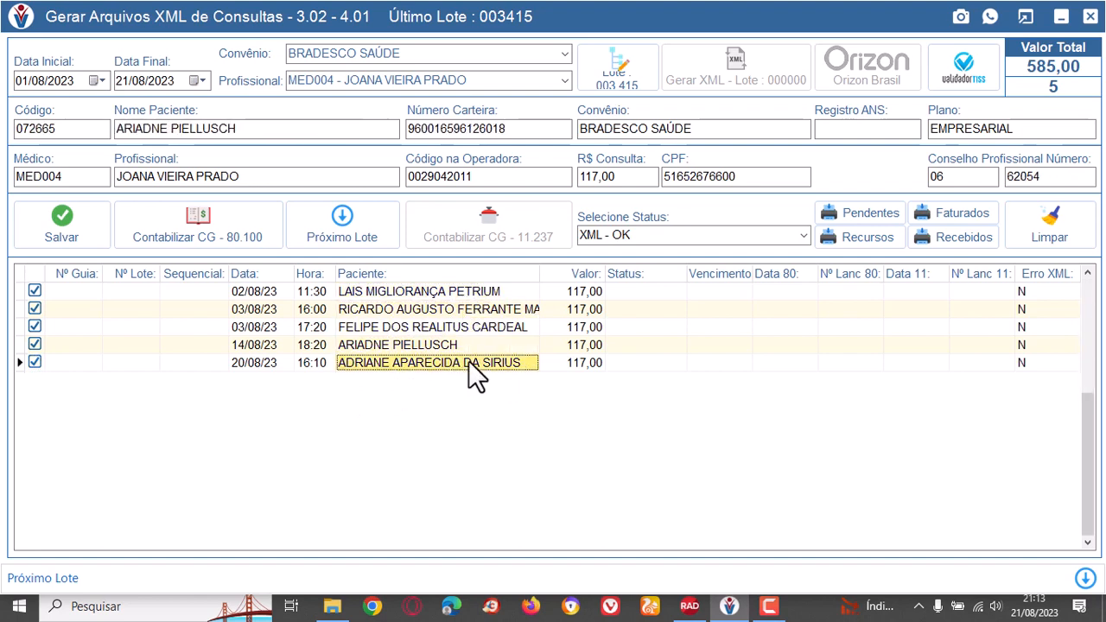
{"action": "left_click", "coordinate": [459, 295]}
{"action": "left_click", "coordinate": [478, 311]}
{"action": "left_click", "coordinate": [479, 326]}
{"action": "left_click", "coordinate": [480, 346]}
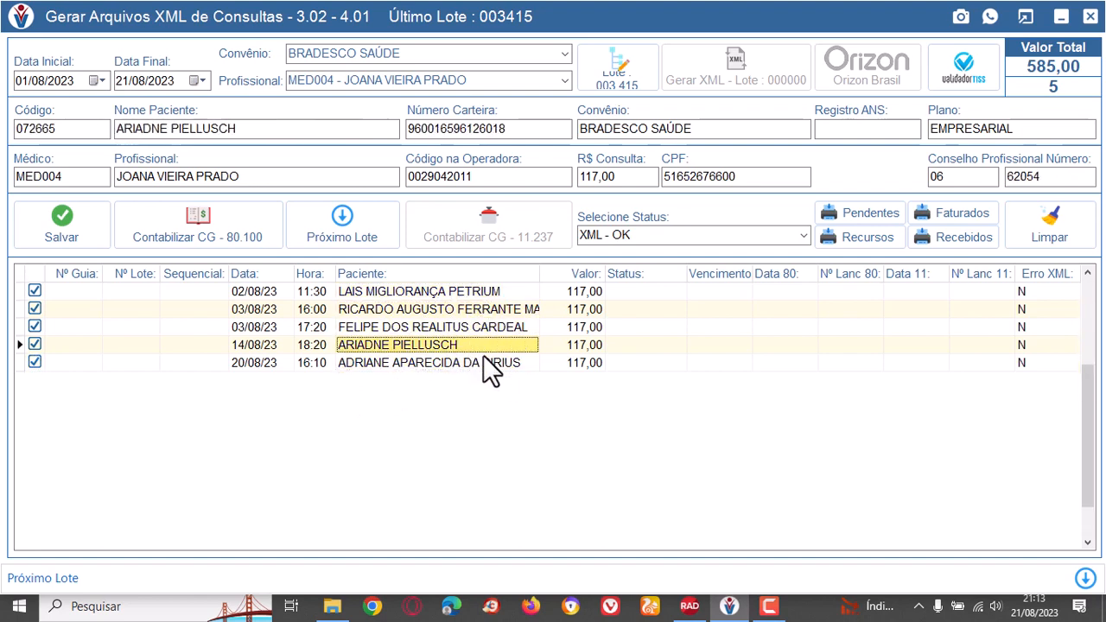
{"action": "left_click", "coordinate": [483, 361]}
{"action": "left_click", "coordinate": [474, 294]}
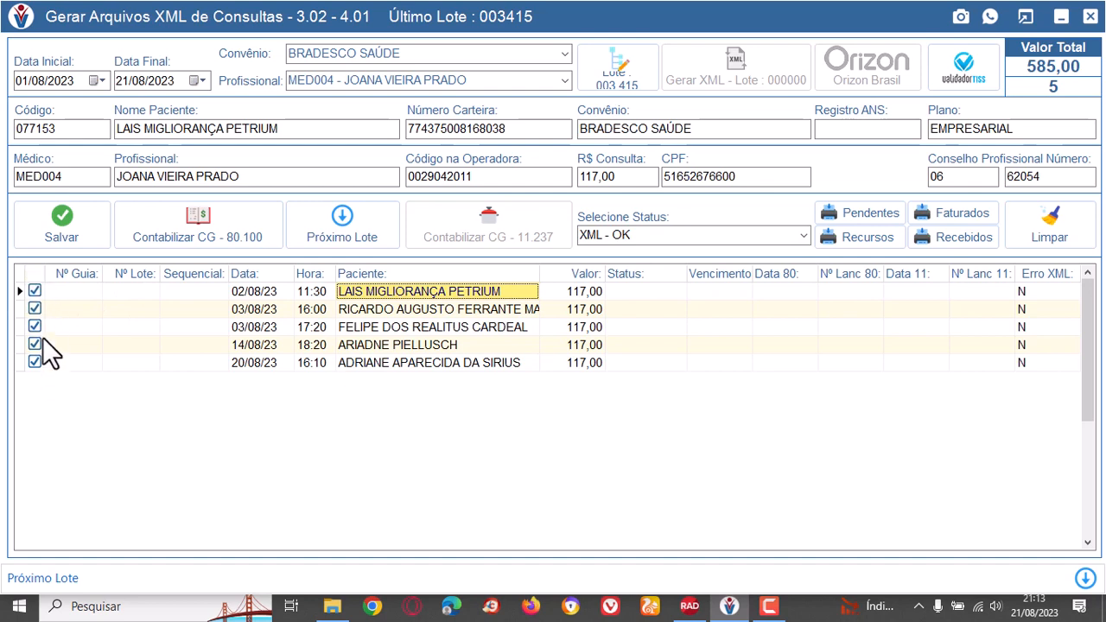
{"action": "left_click", "coordinate": [426, 327]}
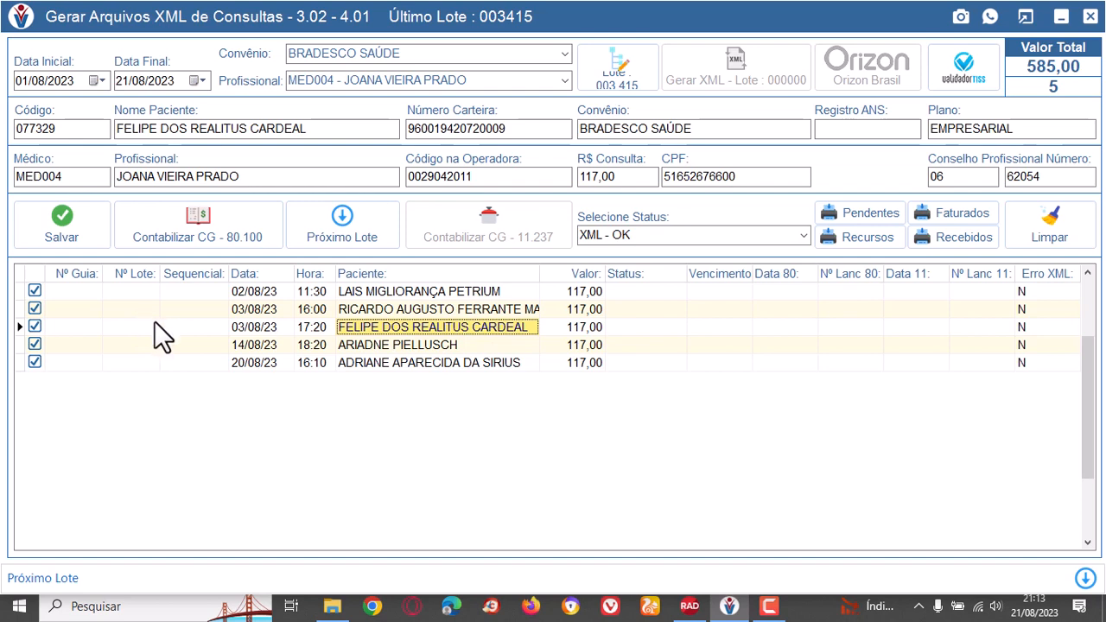
{"action": "left_click", "coordinate": [418, 293]}
{"action": "left_click", "coordinate": [417, 311]}
{"action": "left_click", "coordinate": [422, 326]}
{"action": "left_click", "coordinate": [425, 345]}
{"action": "left_click", "coordinate": [436, 363]}
{"action": "left_click", "coordinate": [432, 344]}
{"action": "left_click", "coordinate": [428, 325]}
{"action": "left_click", "coordinate": [421, 308]}
{"action": "left_click", "coordinate": [419, 292]}
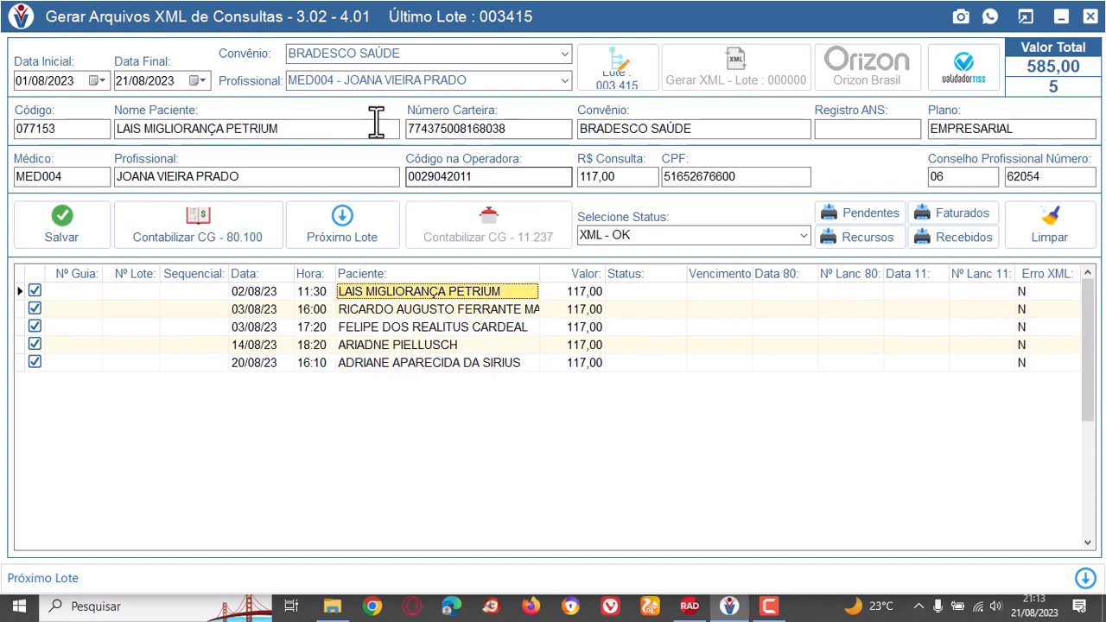
{"action": "left_click", "coordinate": [452, 308]}
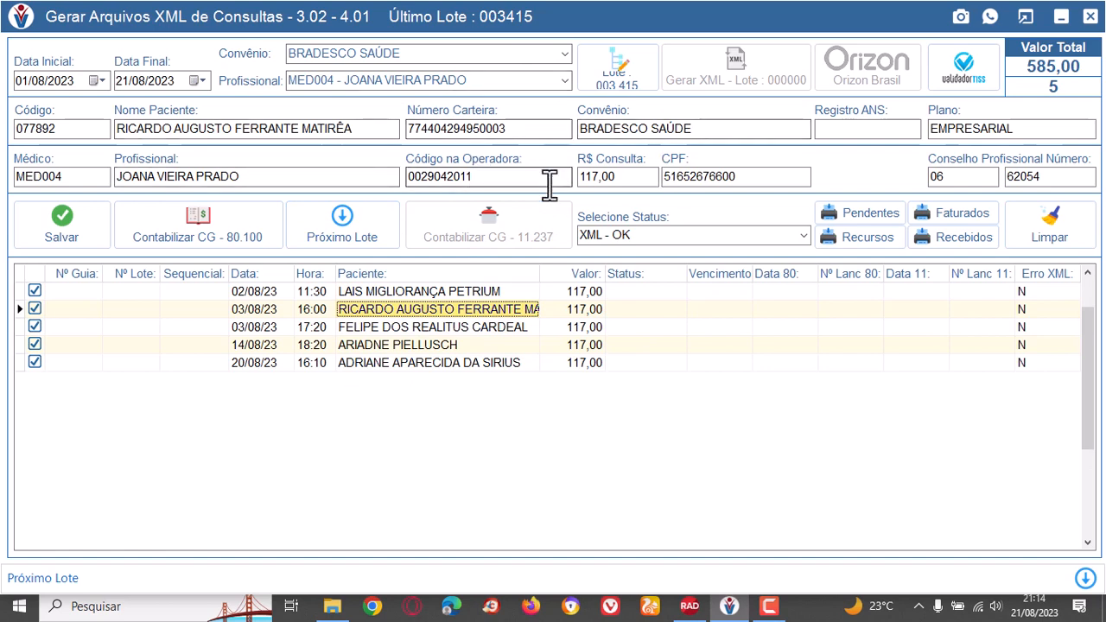
{"action": "left_click", "coordinate": [34, 292]}
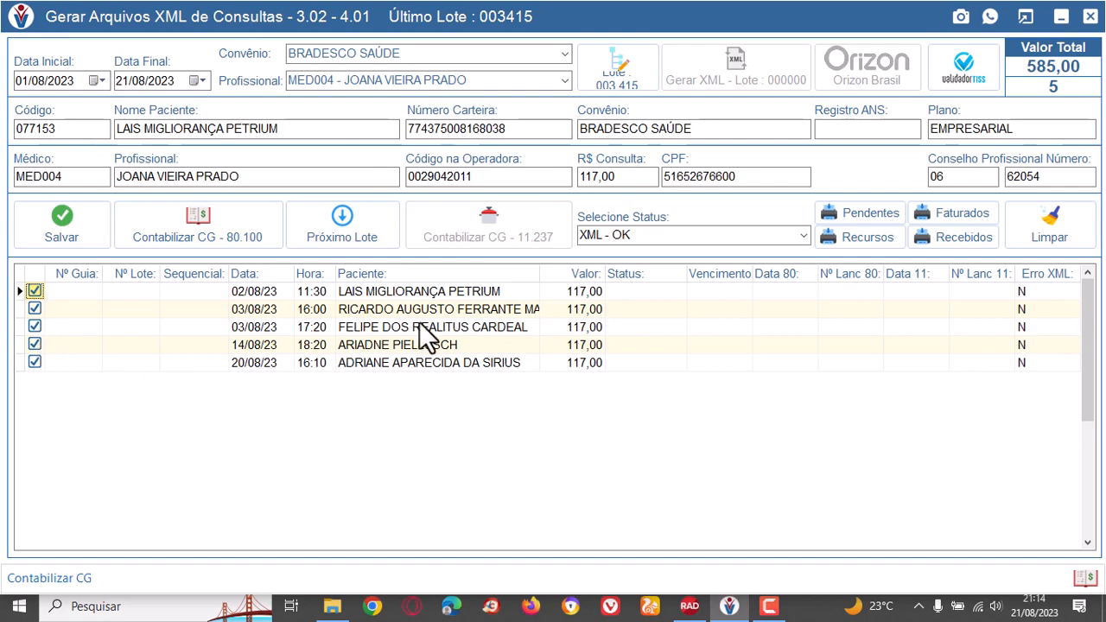
{"action": "left_click", "coordinate": [462, 294]}
{"action": "left_click", "coordinate": [464, 309]}
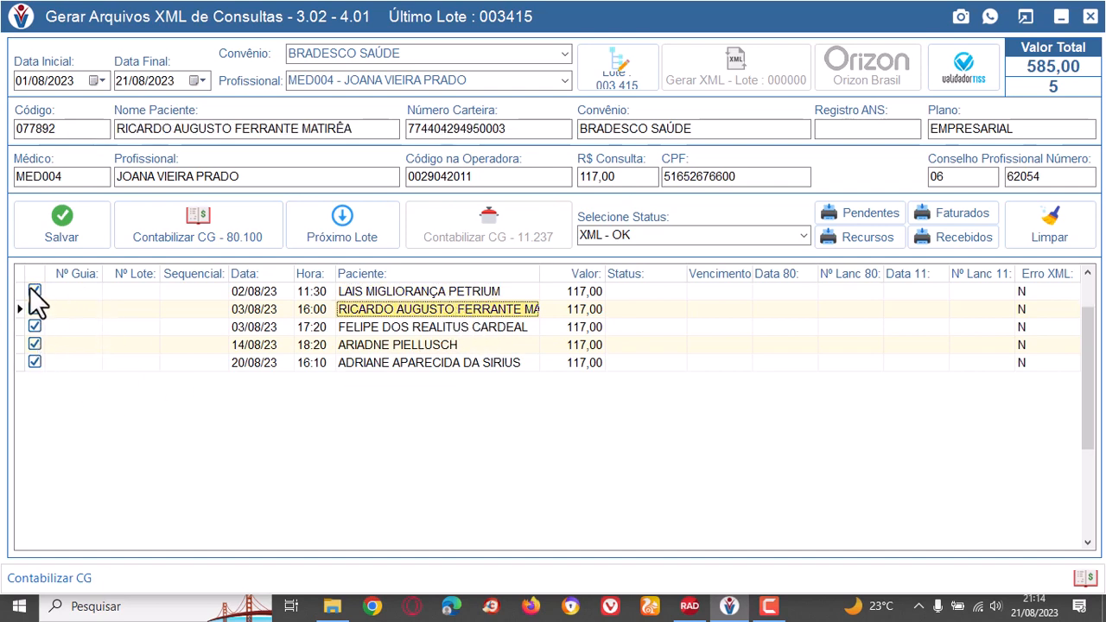
{"action": "left_click", "coordinate": [420, 292]}
{"action": "left_click", "coordinate": [444, 310]}
{"action": "left_click", "coordinate": [448, 329]}
{"action": "left_click", "coordinate": [449, 349]}
{"action": "left_click", "coordinate": [457, 364]}
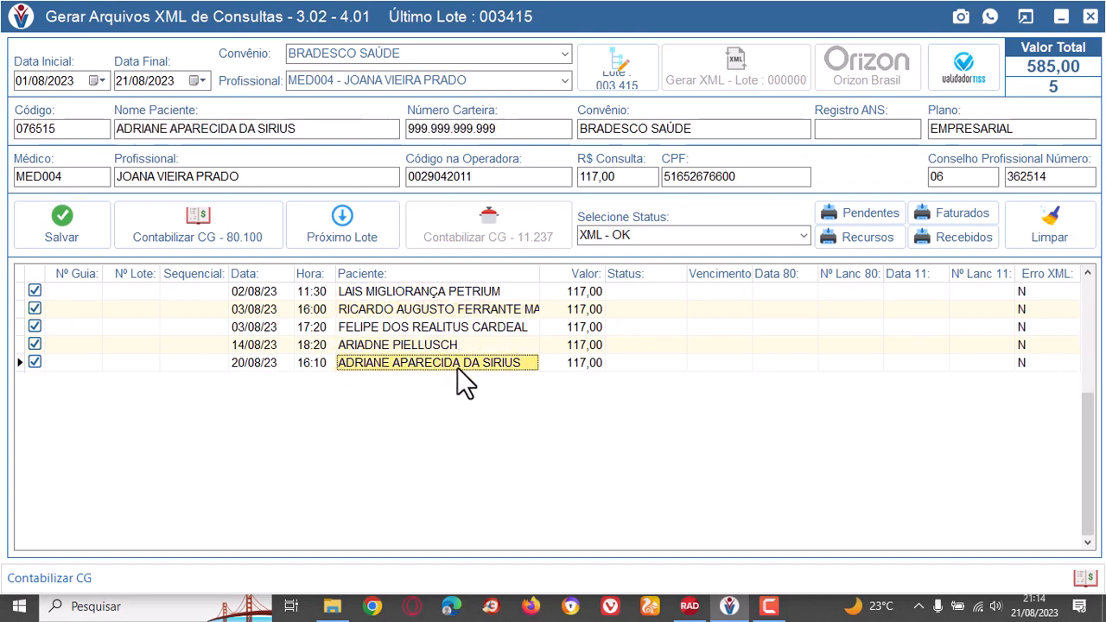
{"action": "left_click", "coordinate": [447, 294]}
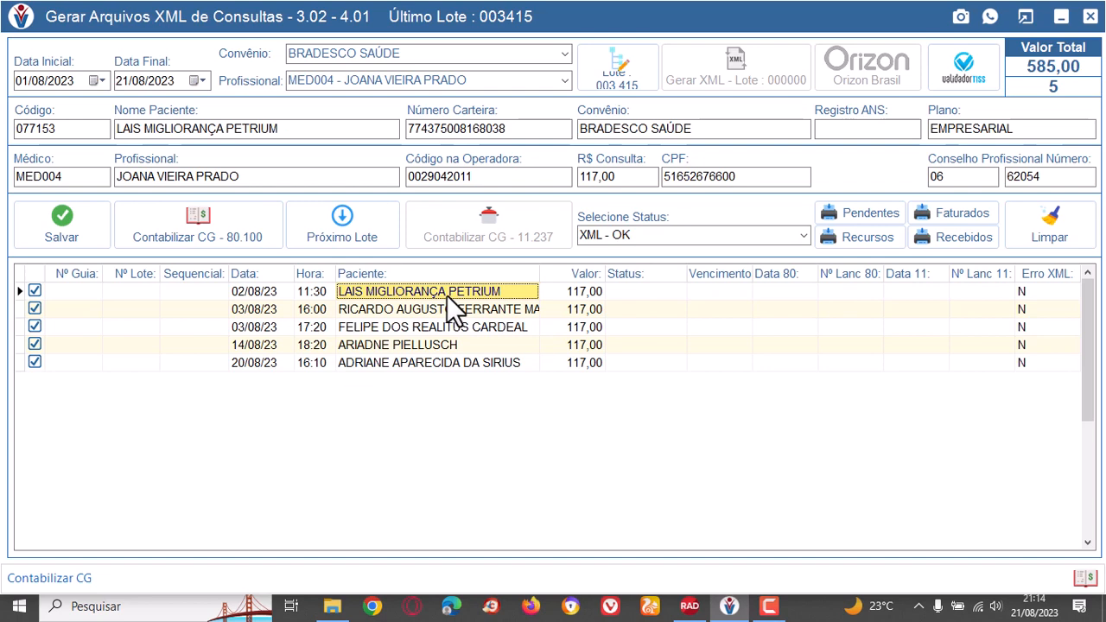
{"action": "left_click", "coordinate": [460, 307]}
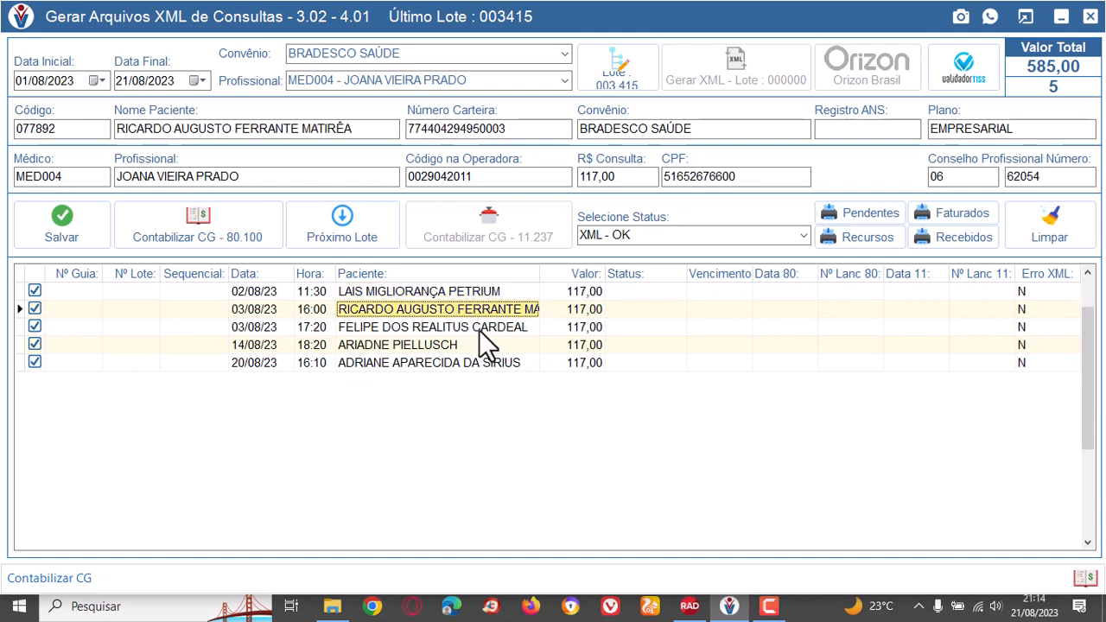
{"action": "left_click", "coordinate": [479, 328]}
{"action": "left_click", "coordinate": [450, 347]}
{"action": "left_click", "coordinate": [479, 363]}
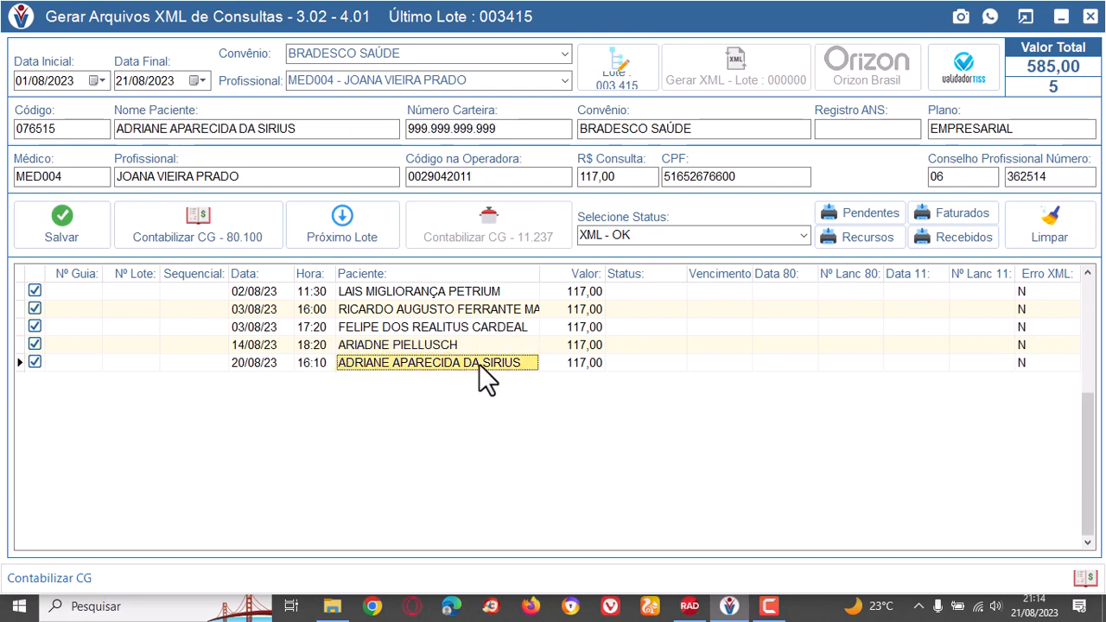
{"action": "left_click", "coordinate": [504, 291]}
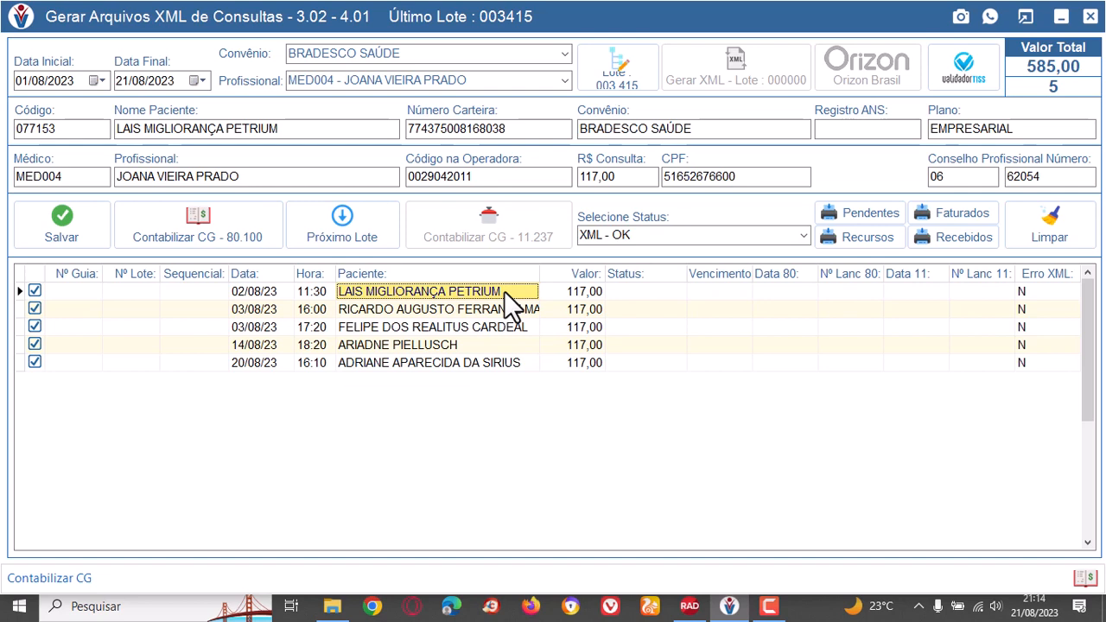
{"action": "left_click", "coordinate": [517, 315]}
{"action": "left_click", "coordinate": [510, 325]}
{"action": "left_click", "coordinate": [495, 344]}
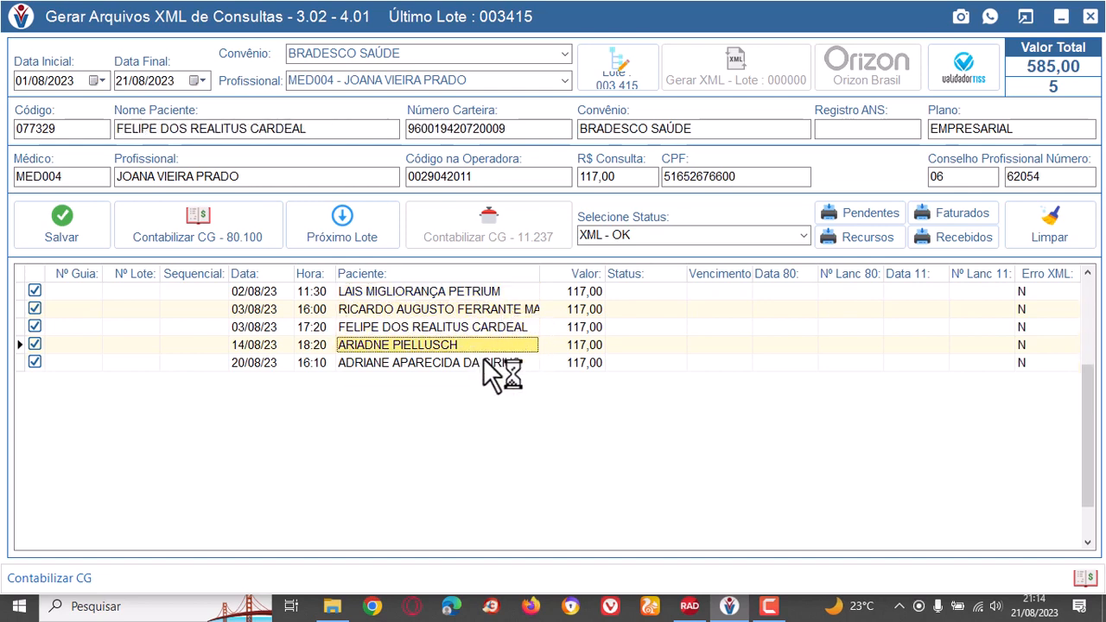
{"action": "left_click", "coordinate": [487, 360]}
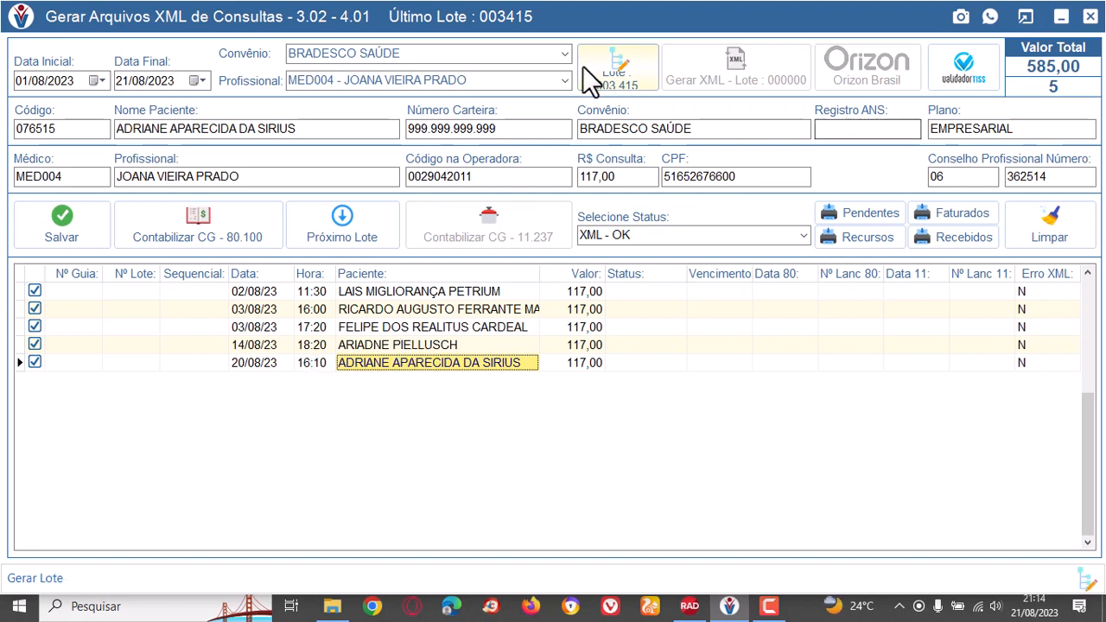
Generate batch 003415 from the selected consultations and create its XML file, acknowledging the completion message.
{"action": "left_click", "coordinate": [615, 73]}
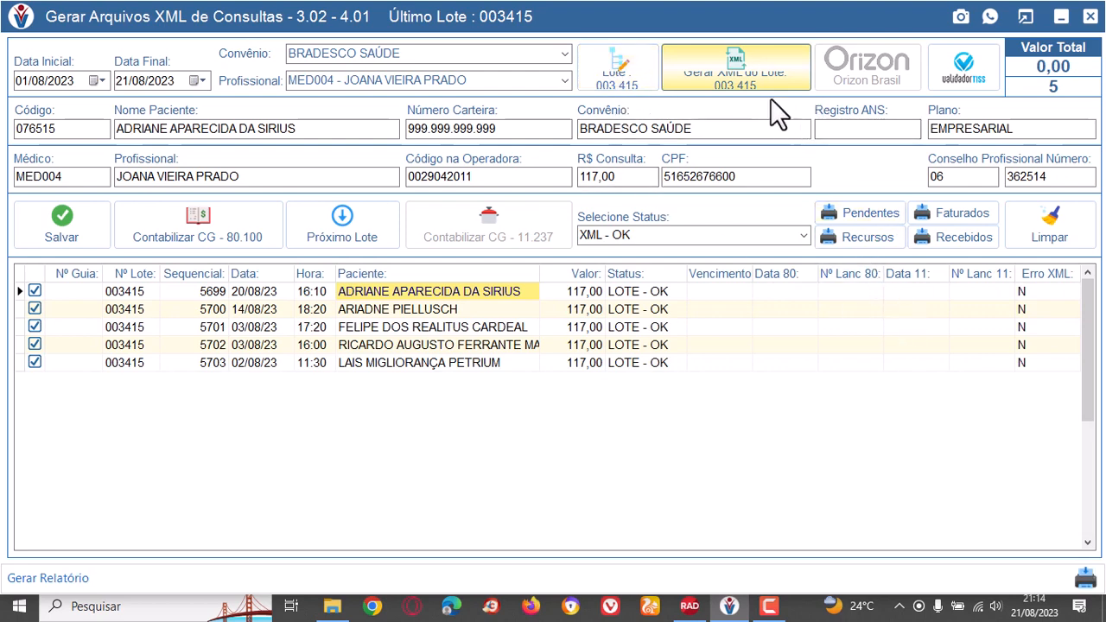
{"action": "left_click", "coordinate": [740, 70]}
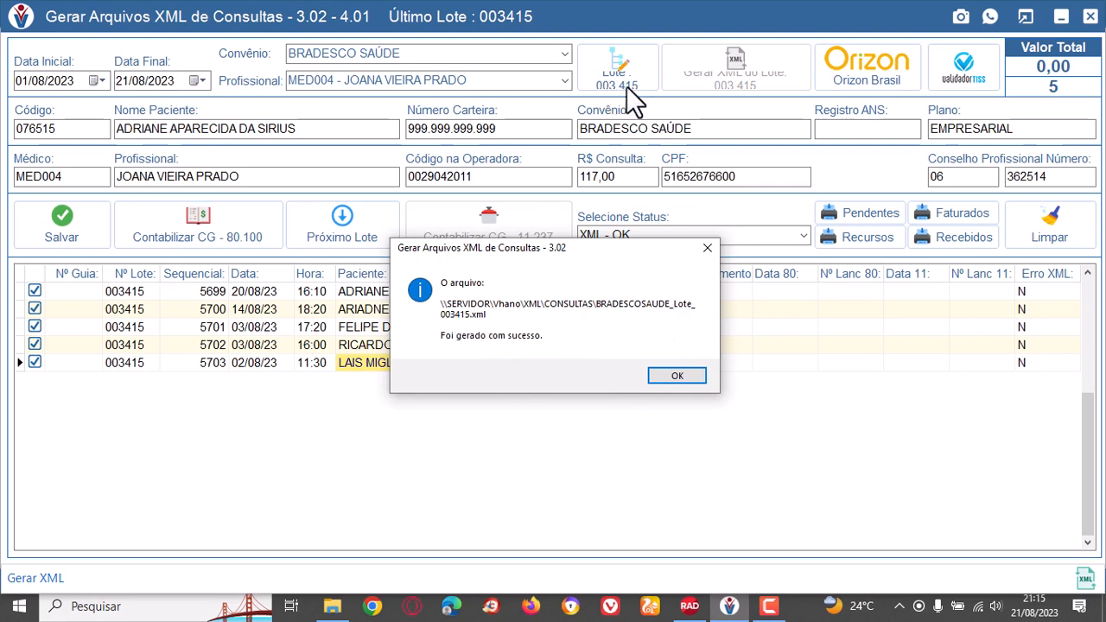
{"action": "left_click", "coordinate": [676, 378]}
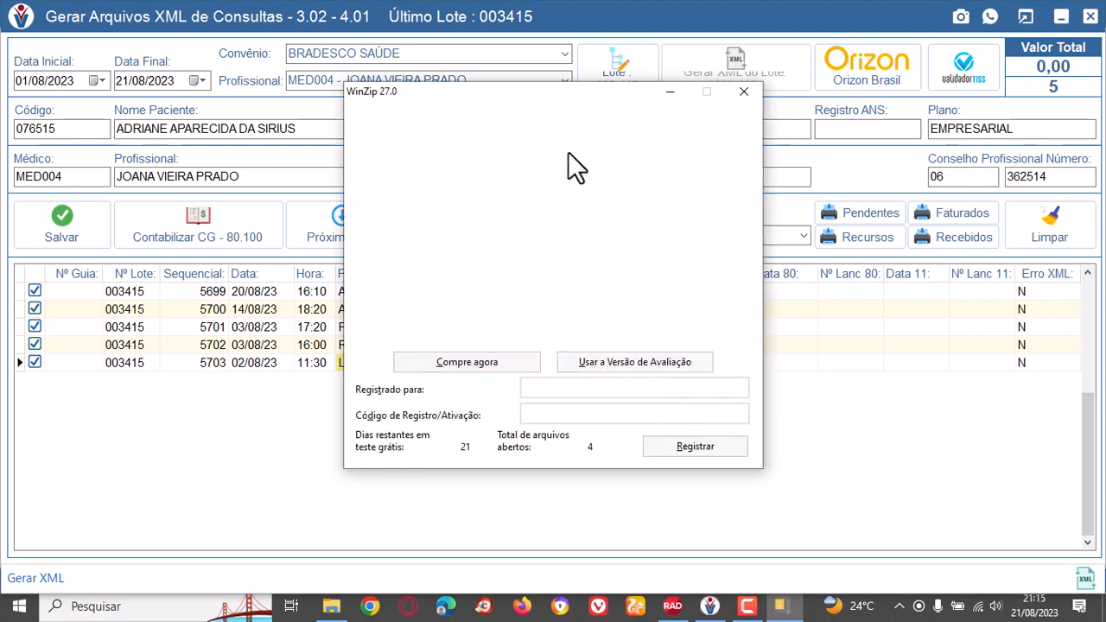
Continue with the WinZip evaluation version to finish packaging the batch's XML file.
{"action": "left_click", "coordinate": [654, 361]}
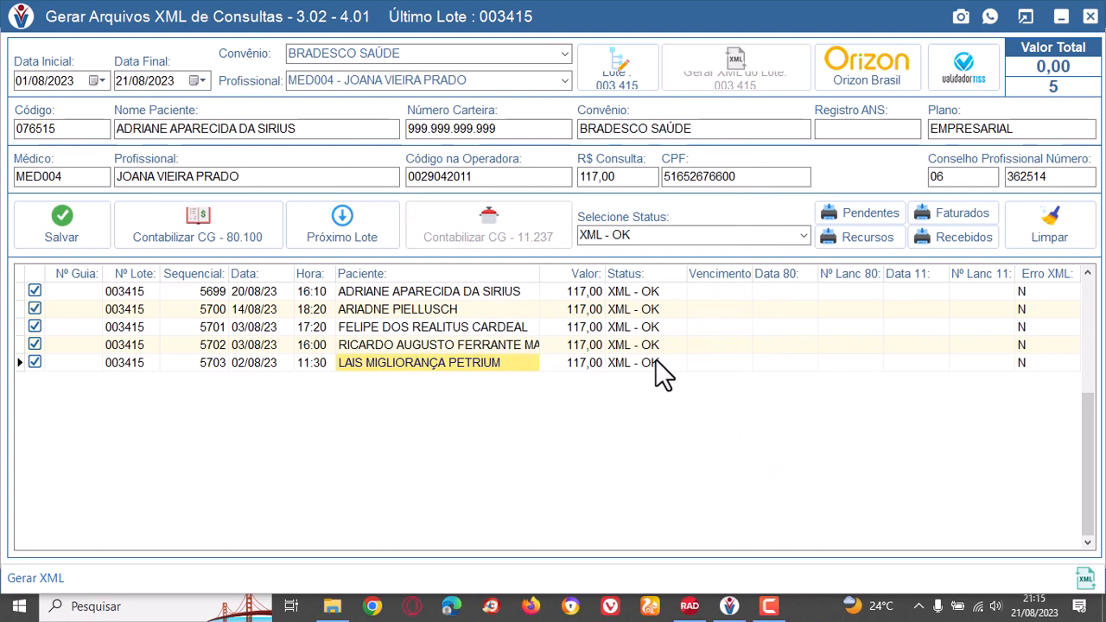
Open the Orizon Brasil website, view the user access page's login options including Fature, and close the site.
{"action": "left_click", "coordinate": [859, 65]}
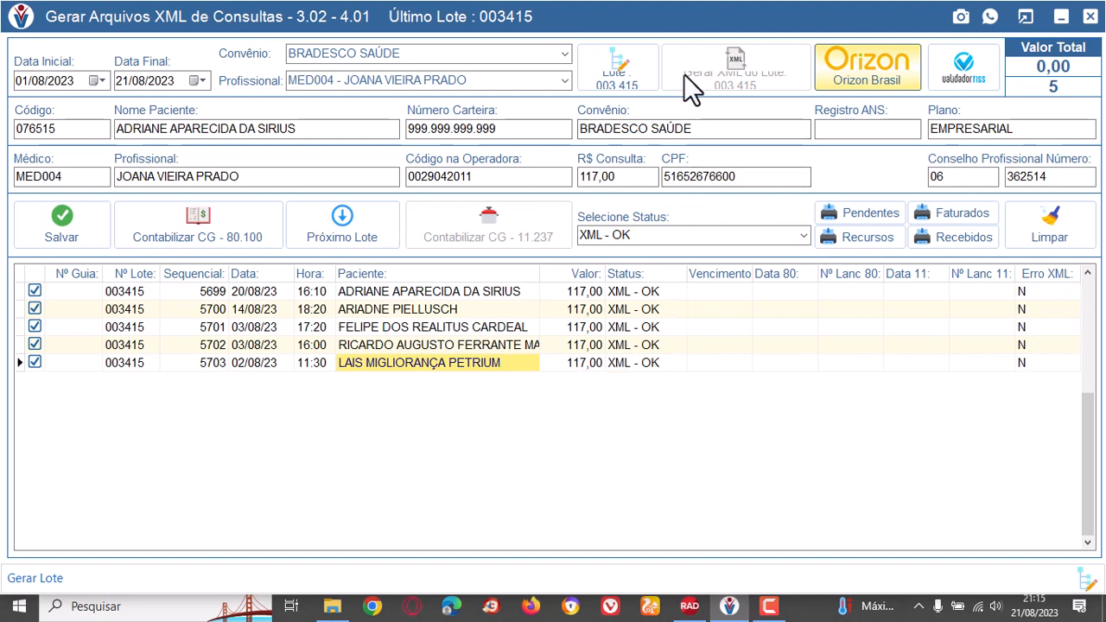
{"action": "left_click", "coordinate": [872, 69]}
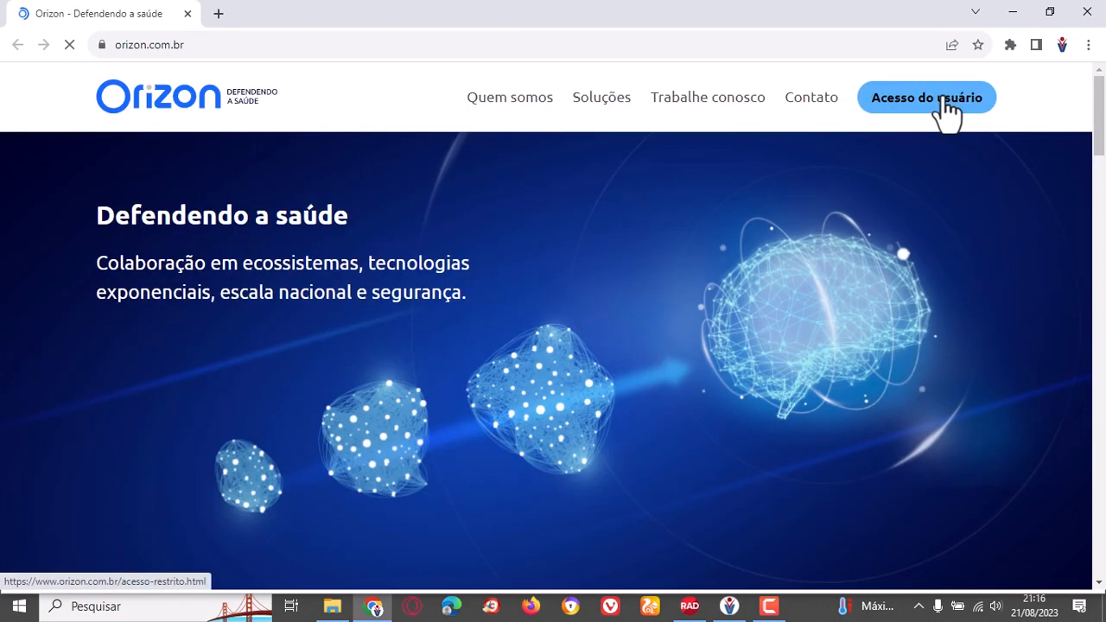
{"action": "left_click", "coordinate": [946, 101]}
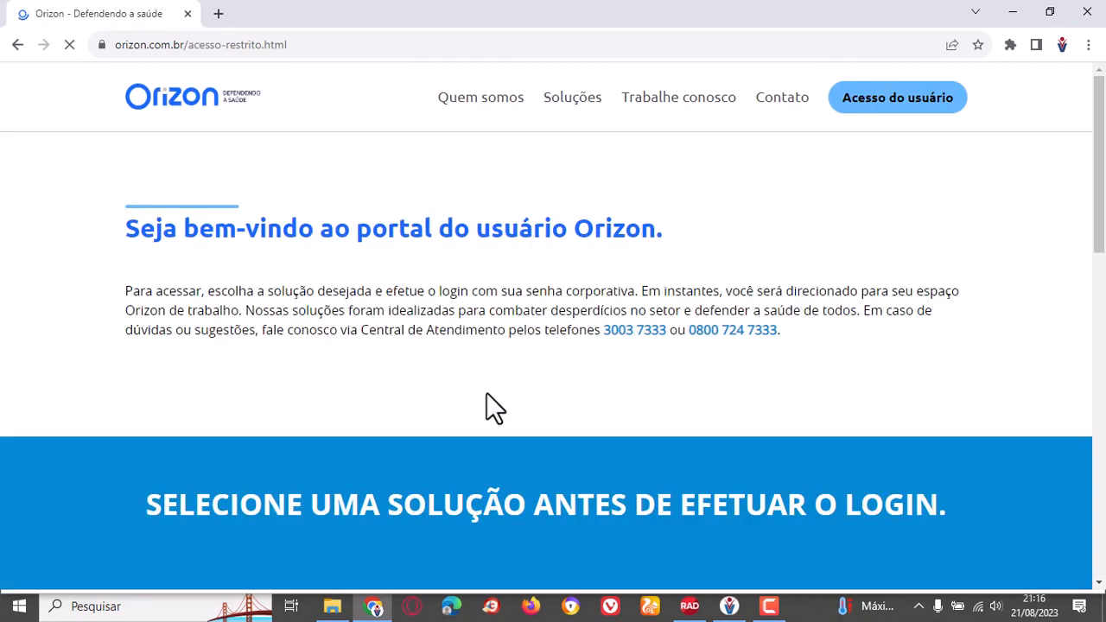
{"action": "scroll", "coordinate": [486, 394], "scroll_direction": "down", "scroll_amount": 3}
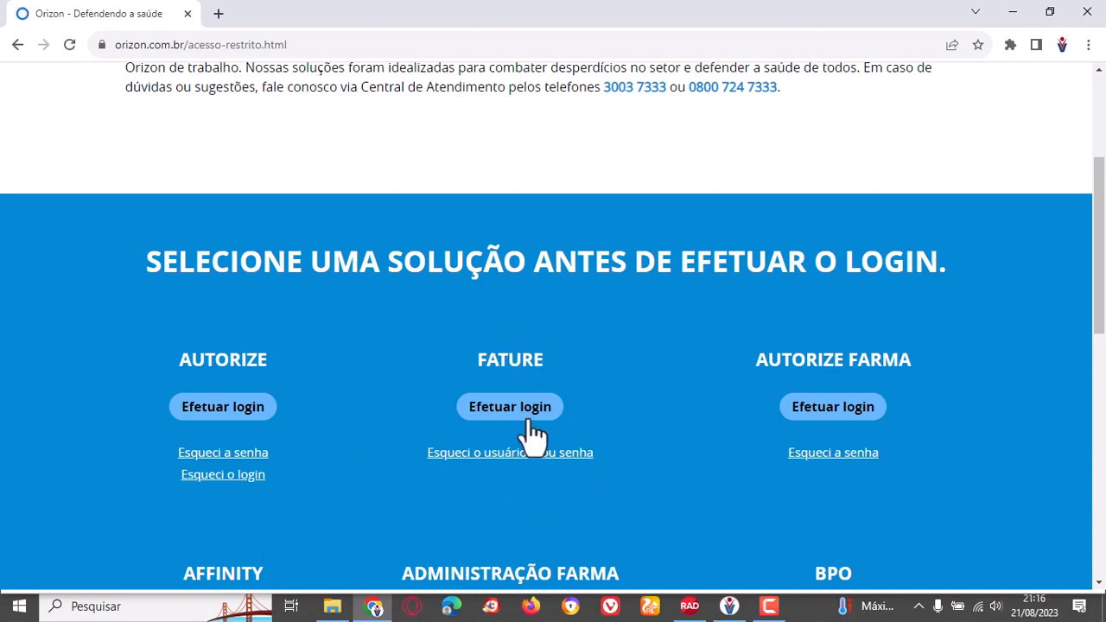
{"action": "left_click", "coordinate": [1091, 16]}
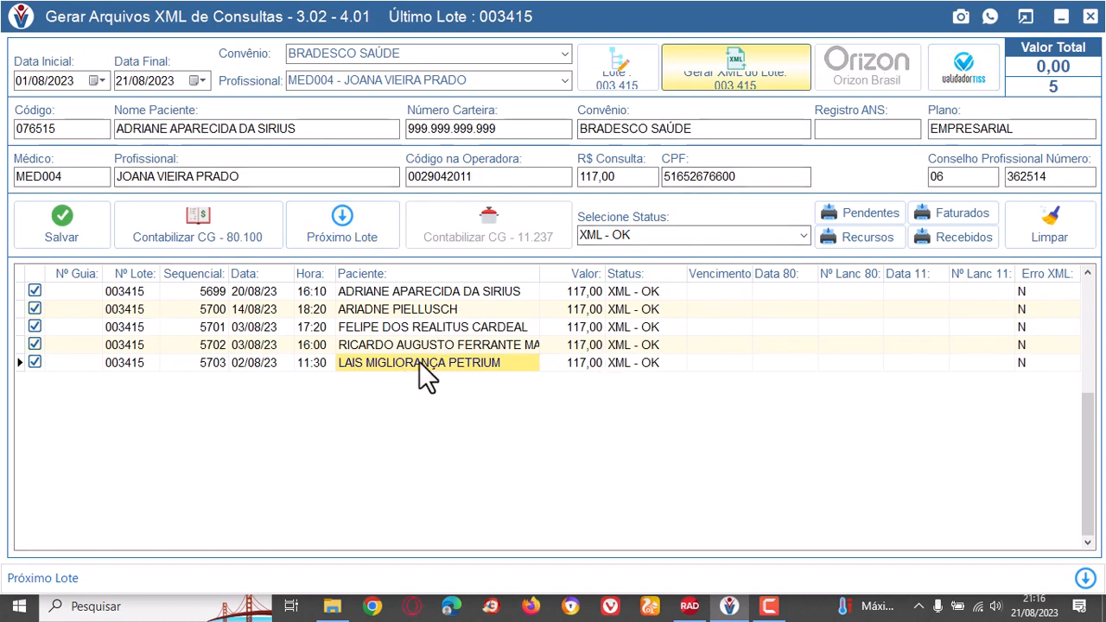
Check the billed value of each of the five consultations in batch 003415.
{"action": "left_click", "coordinate": [594, 309]}
{"action": "left_click", "coordinate": [593, 325]}
{"action": "left_click", "coordinate": [588, 341]}
{"action": "left_click", "coordinate": [593, 361]}
{"action": "left_click", "coordinate": [588, 345]}
{"action": "left_click", "coordinate": [584, 327]}
{"action": "left_click", "coordinate": [582, 308]}
{"action": "left_click", "coordinate": [584, 292]}
{"action": "left_click", "coordinate": [590, 327]}
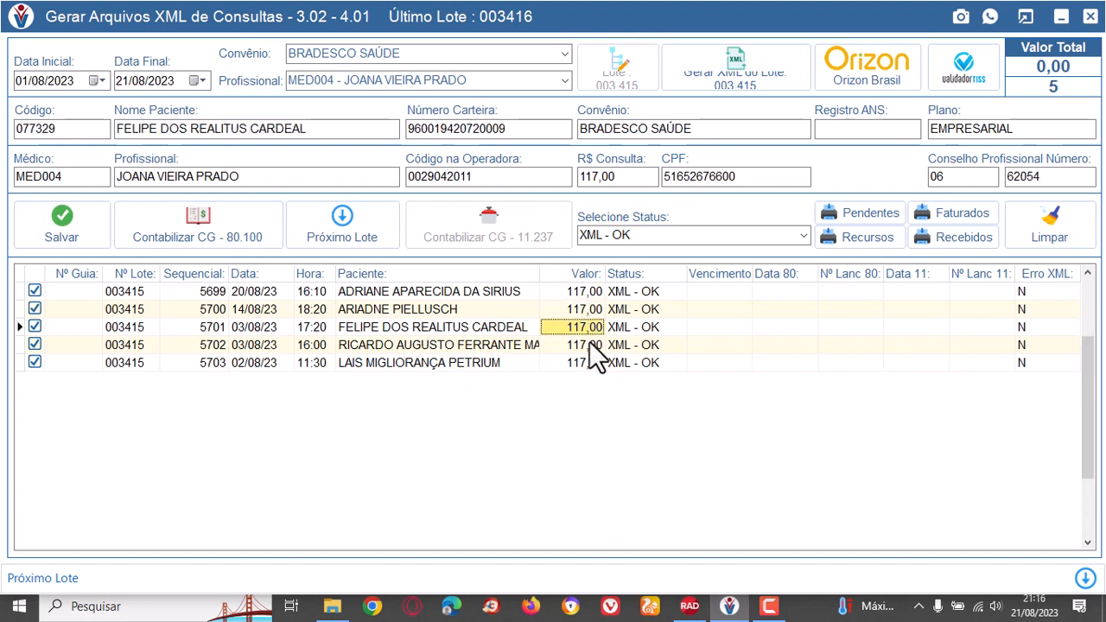
{"action": "left_click", "coordinate": [590, 345]}
{"action": "left_click", "coordinate": [591, 362]}
{"action": "left_click", "coordinate": [576, 293]}
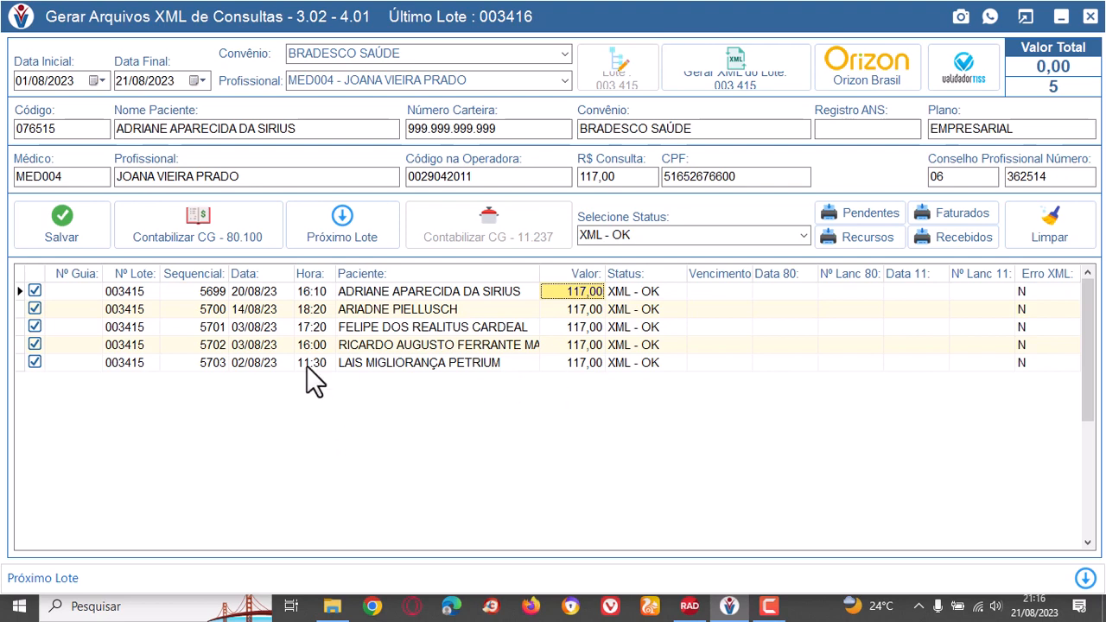
Check the batch numbers and sequential numbers assigned to the listed consultations.
{"action": "left_click", "coordinate": [134, 291]}
{"action": "left_click", "coordinate": [143, 309]}
{"action": "left_click", "coordinate": [146, 327]}
{"action": "left_click", "coordinate": [144, 345]}
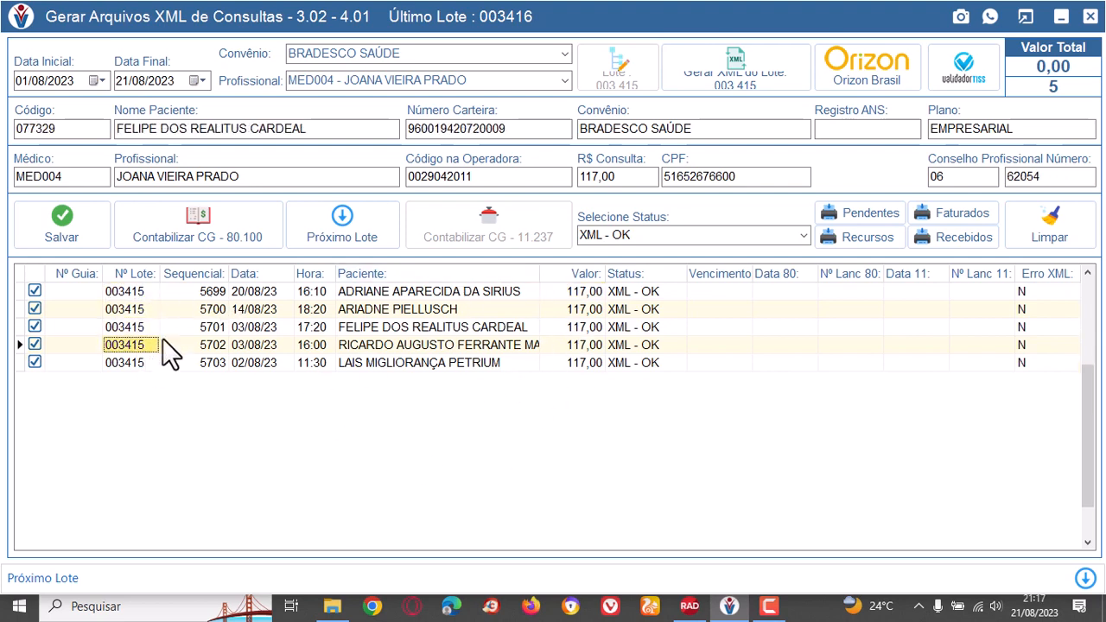
{"action": "left_click", "coordinate": [217, 293]}
{"action": "left_click", "coordinate": [222, 326]}
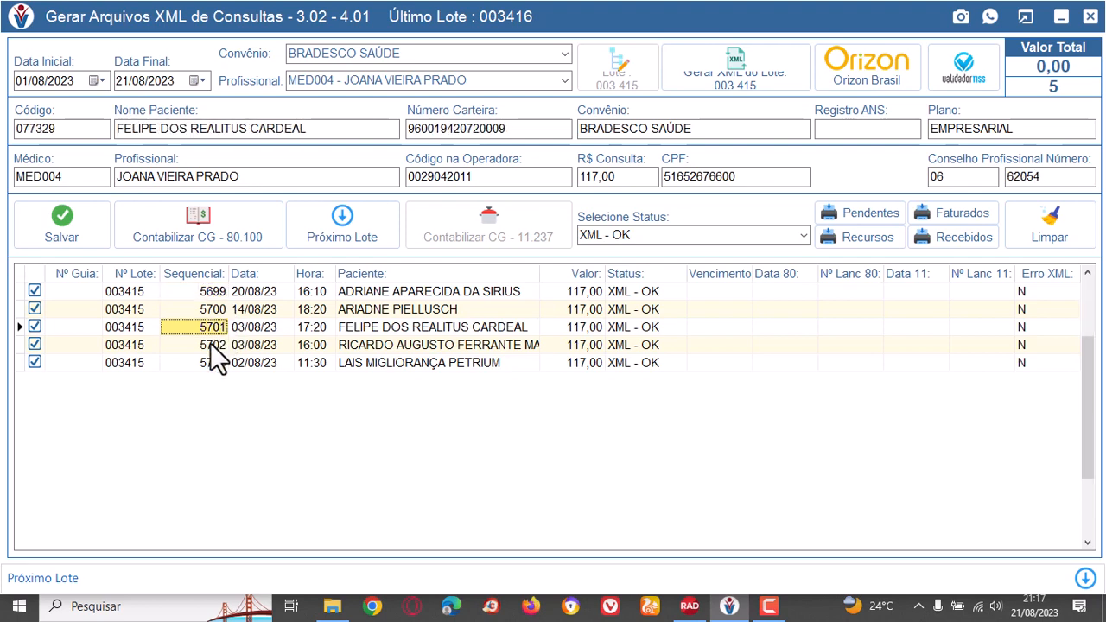
{"action": "left_click", "coordinate": [210, 345]}
{"action": "left_click", "coordinate": [214, 363]}
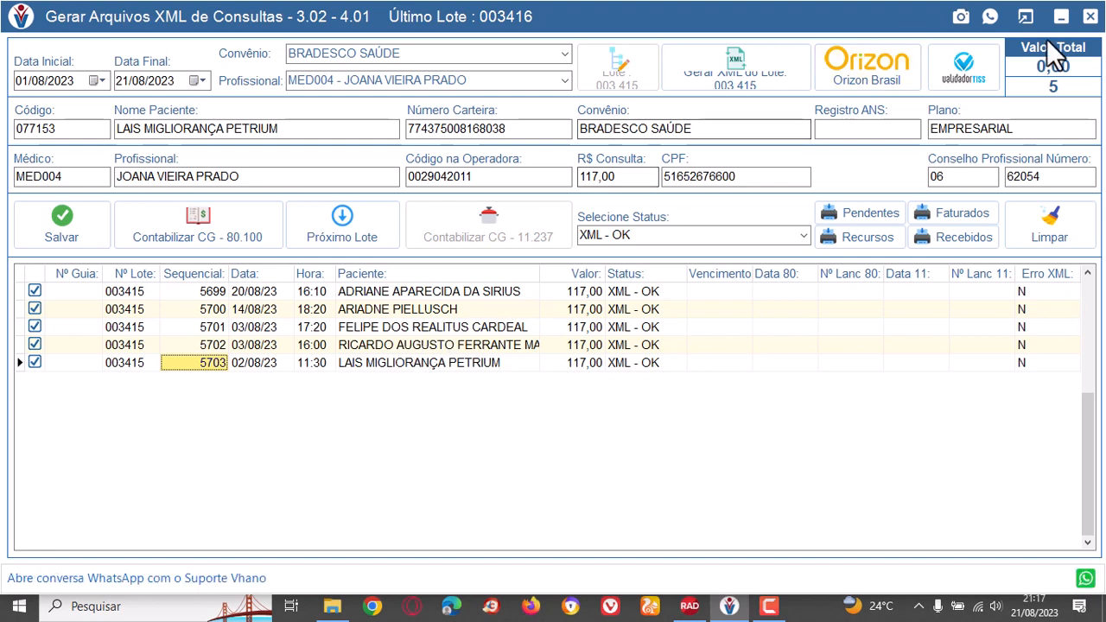
Switch to SADT XML generation and list the SÃO LUCAS SAÚDE guides from 01/08/2023 to 31/08/2023 for professional MED004.
{"action": "left_click", "coordinate": [1089, 17]}
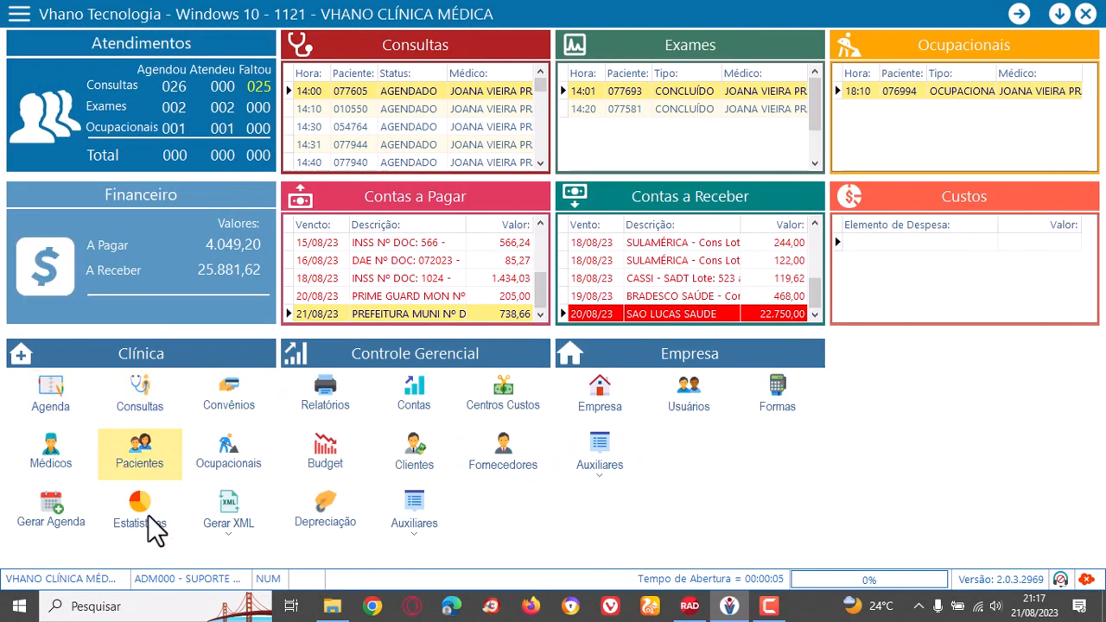
{"action": "left_click", "coordinate": [234, 533]}
{"action": "left_click", "coordinate": [248, 488]}
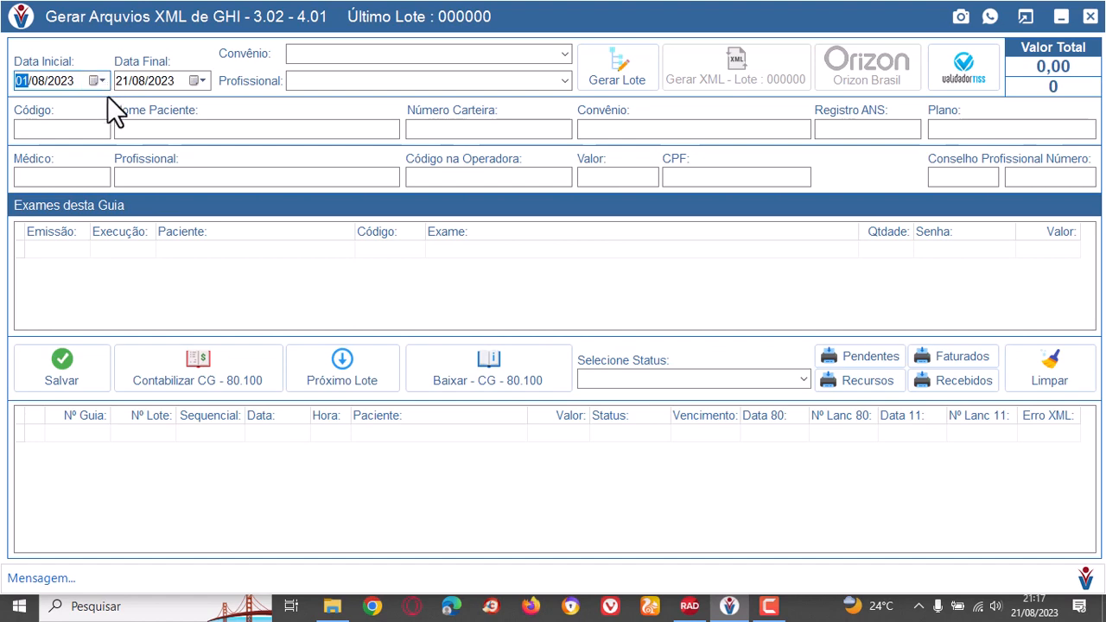
{"action": "left_click", "coordinate": [563, 56]}
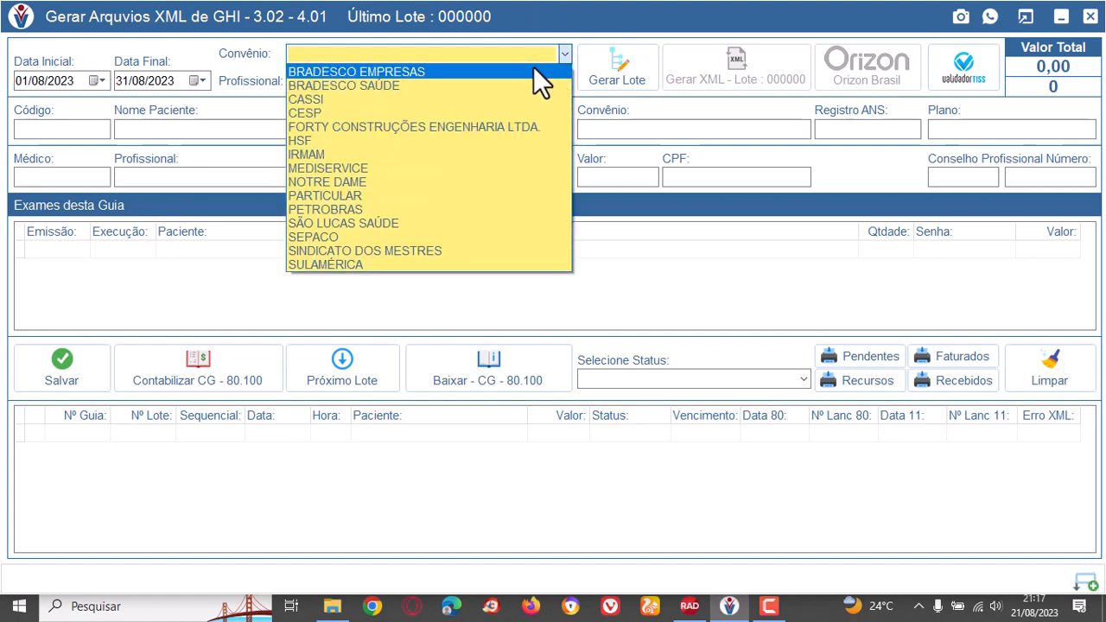
{"action": "left_click", "coordinate": [378, 222]}
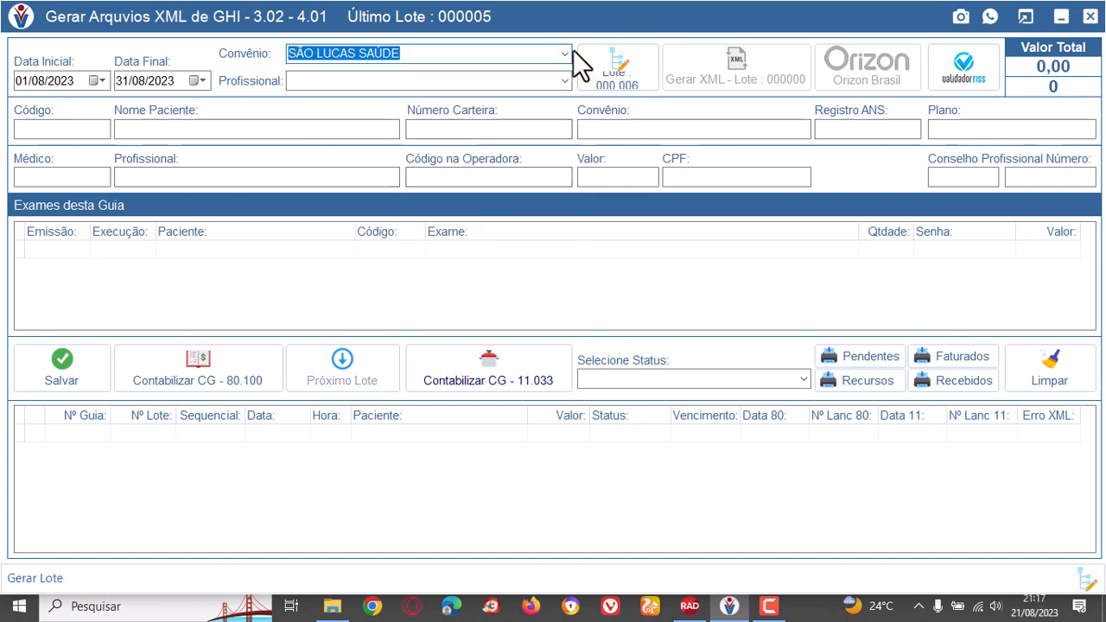
{"action": "left_click", "coordinate": [568, 82]}
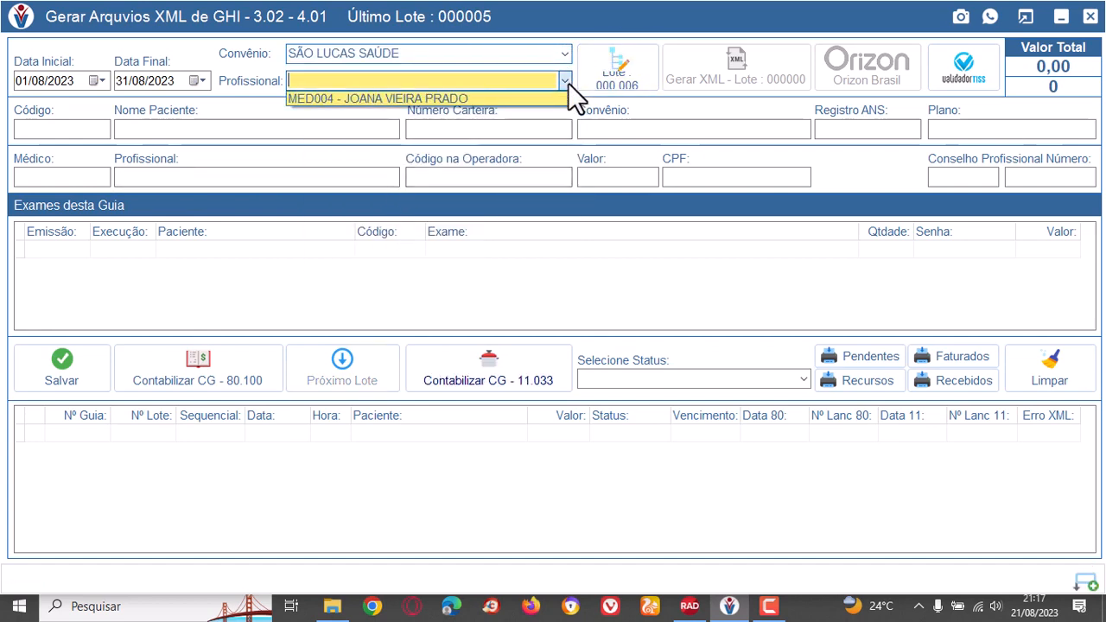
{"action": "left_click", "coordinate": [446, 99]}
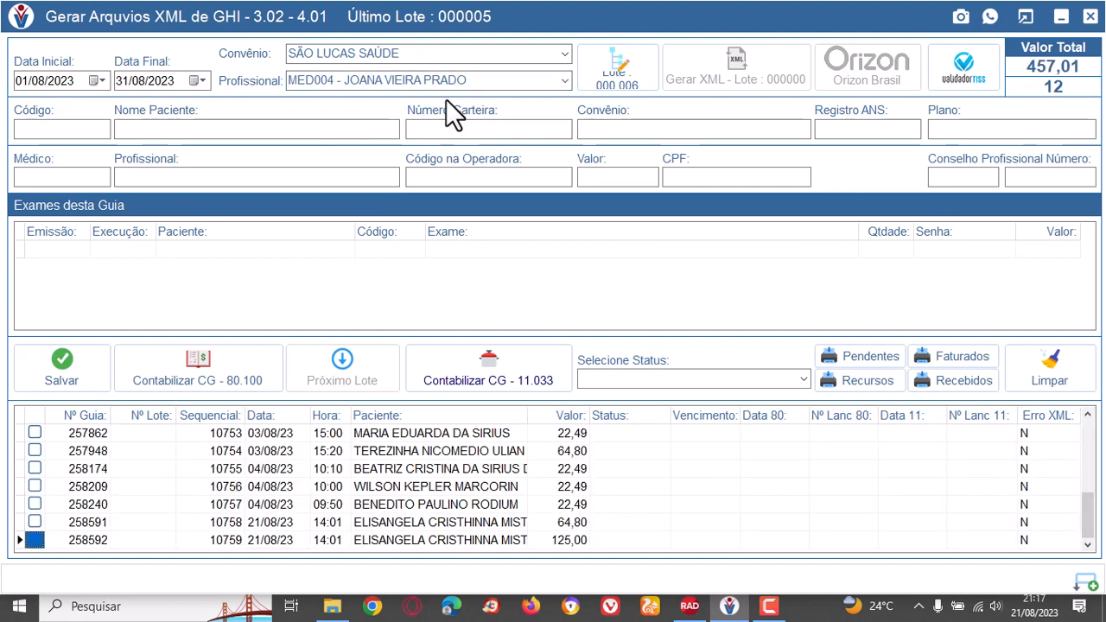
Select the first five SADT guides in the list for the batch.
{"action": "scroll", "coordinate": [215, 488], "scroll_direction": "up", "scroll_amount": 11}
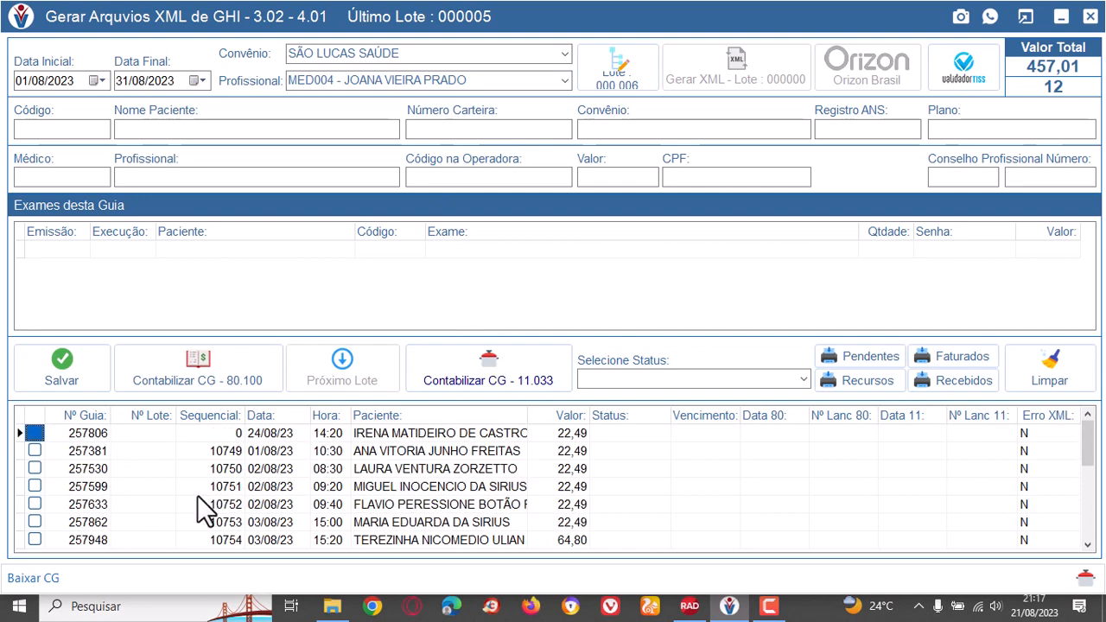
{"action": "left_click", "coordinate": [35, 433]}
{"action": "left_click", "coordinate": [37, 447]}
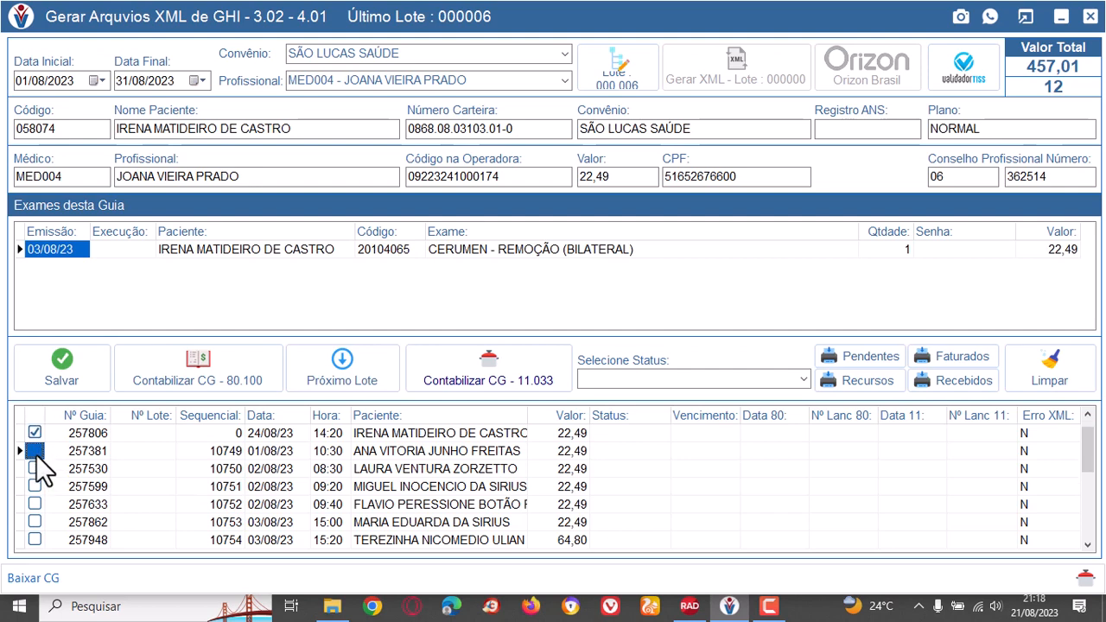
{"action": "left_click", "coordinate": [35, 468]}
{"action": "left_click", "coordinate": [35, 486]}
{"action": "left_click", "coordinate": [34, 504]}
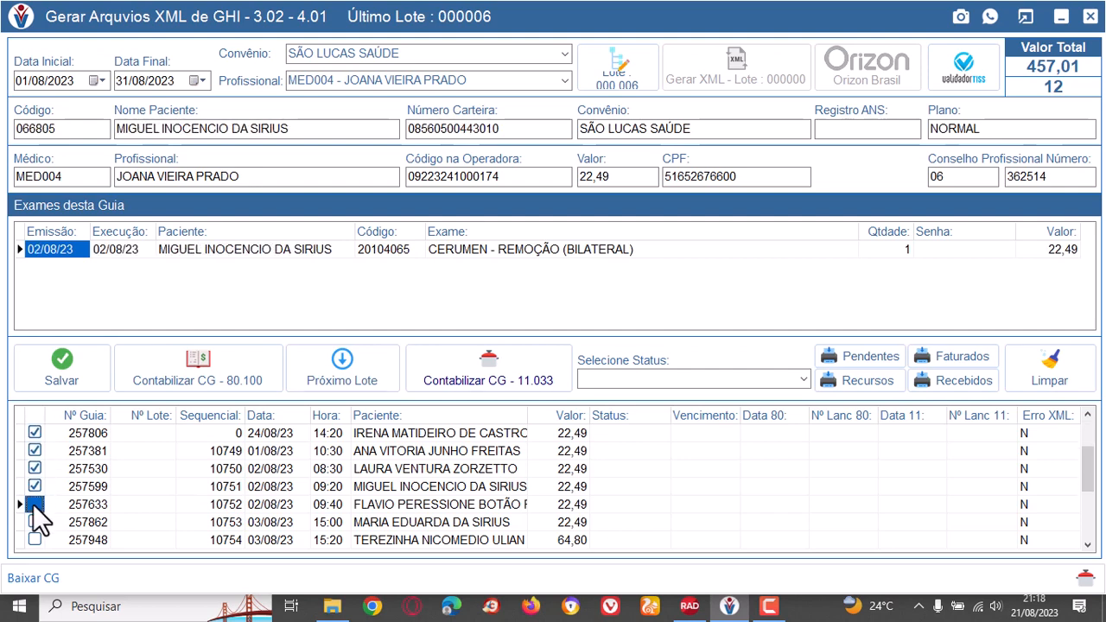
Review the patient, plan, professional and exam details of the selected SADT guides.
{"action": "left_click", "coordinate": [101, 468]}
{"action": "left_click", "coordinate": [164, 434]}
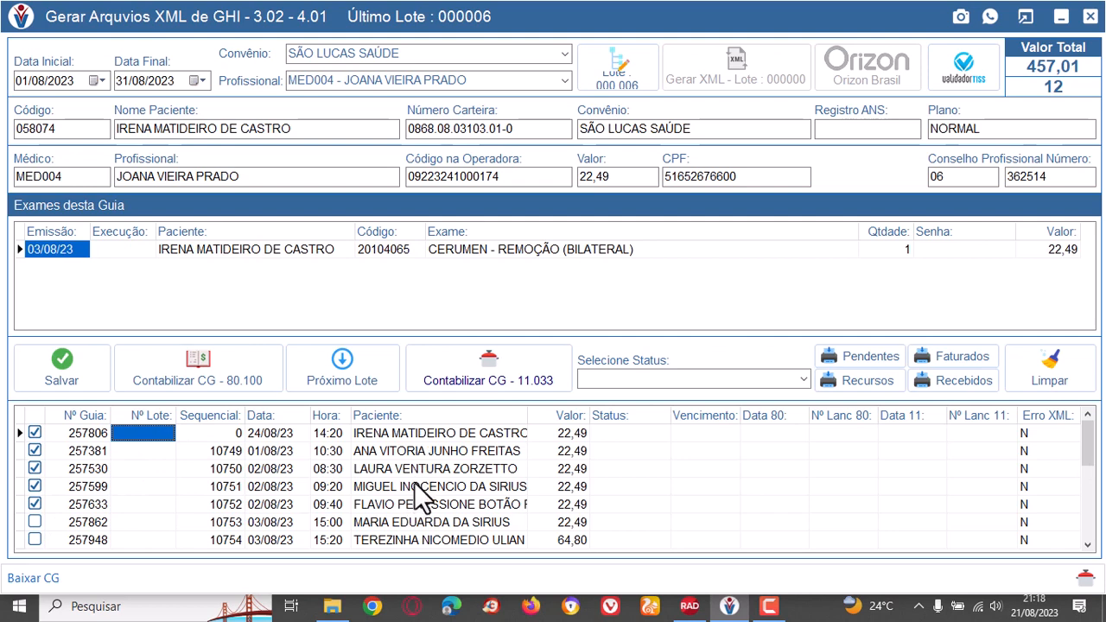
{"action": "left_click", "coordinate": [466, 436]}
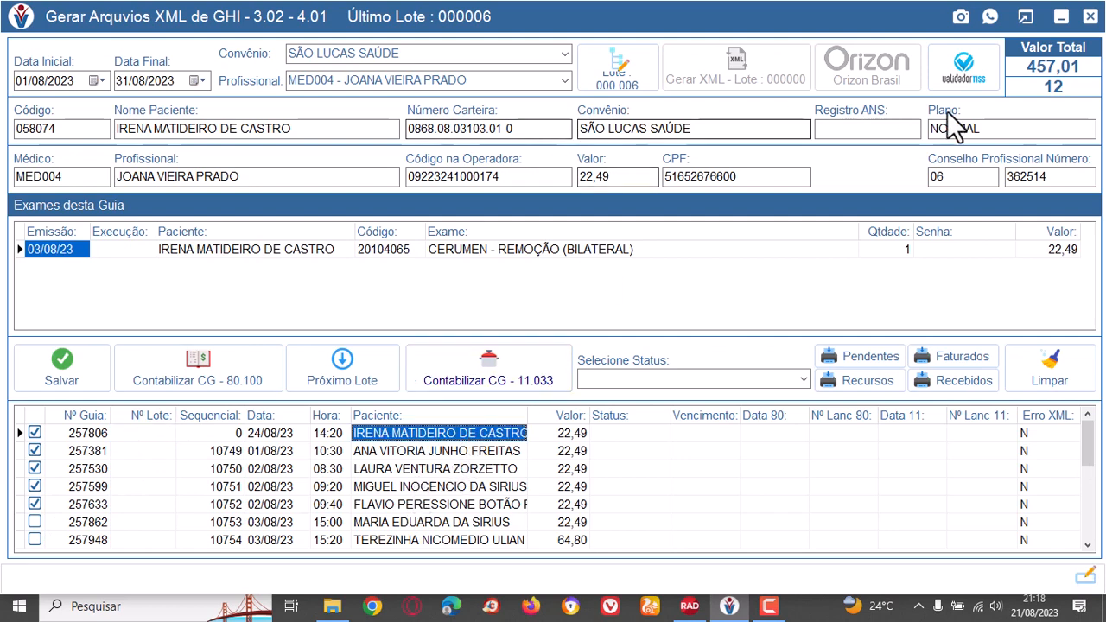
{"action": "left_click", "coordinate": [488, 453]}
{"action": "left_click", "coordinate": [497, 465]}
{"action": "left_click", "coordinate": [501, 487]}
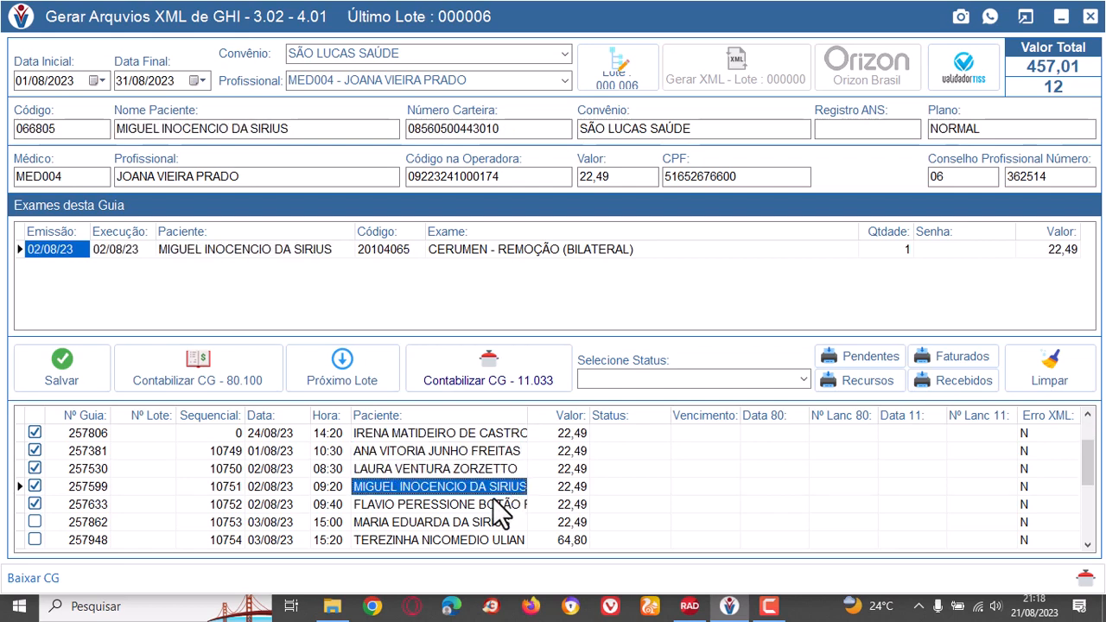
{"action": "left_click", "coordinate": [486, 503]}
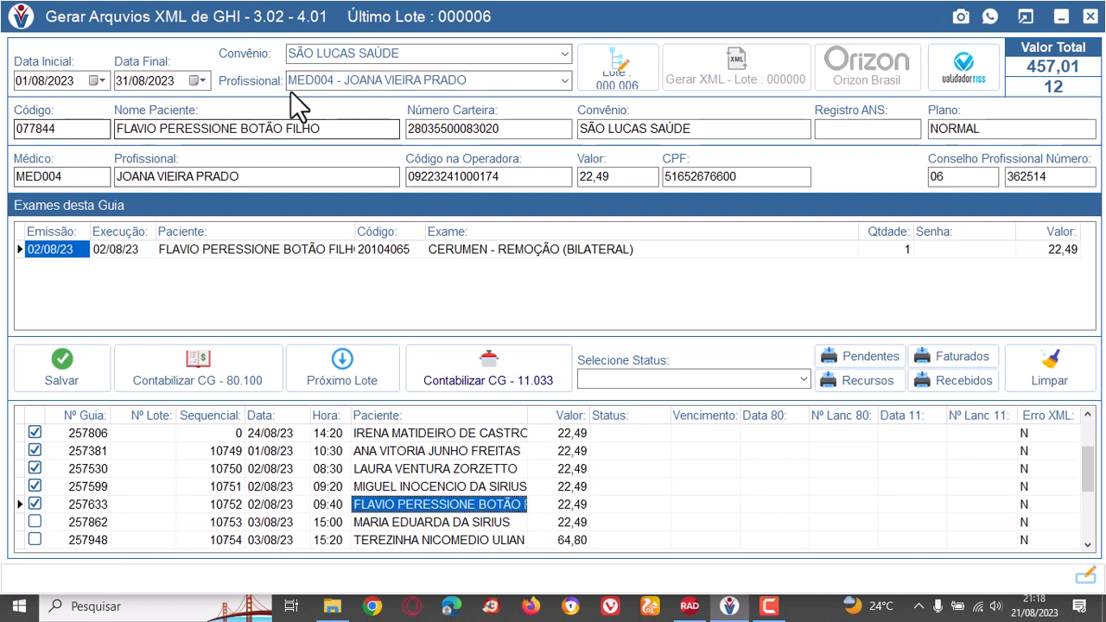
Generate SADT batch 000006 and its XML file, accepting the confirmation and continuing with the WinZip evaluation version.
{"action": "left_click", "coordinate": [634, 71]}
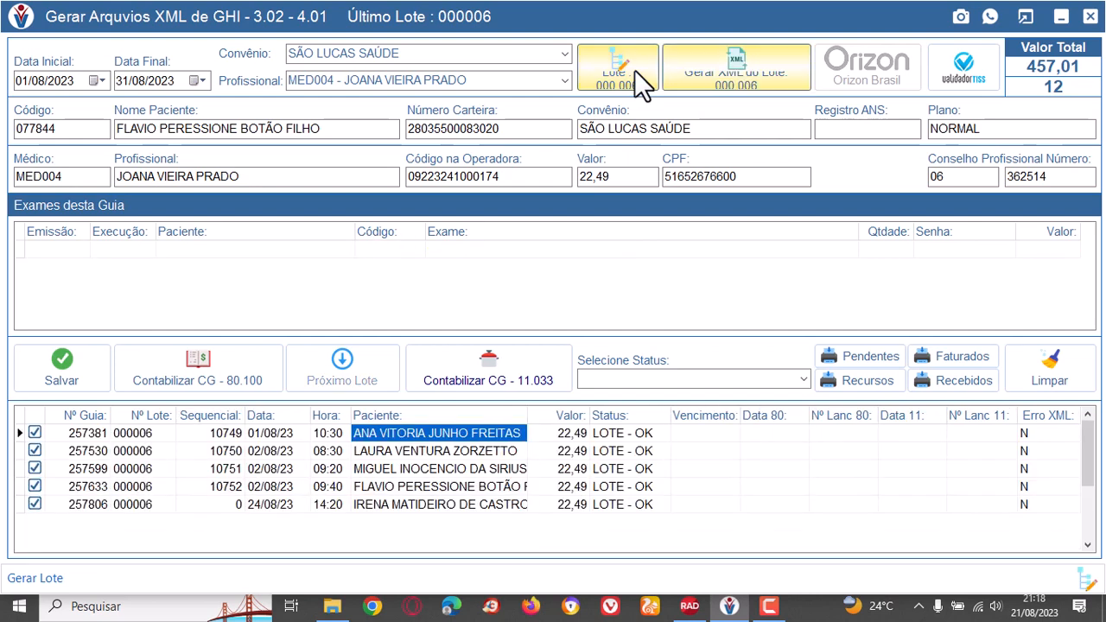
{"action": "left_click", "coordinate": [717, 69]}
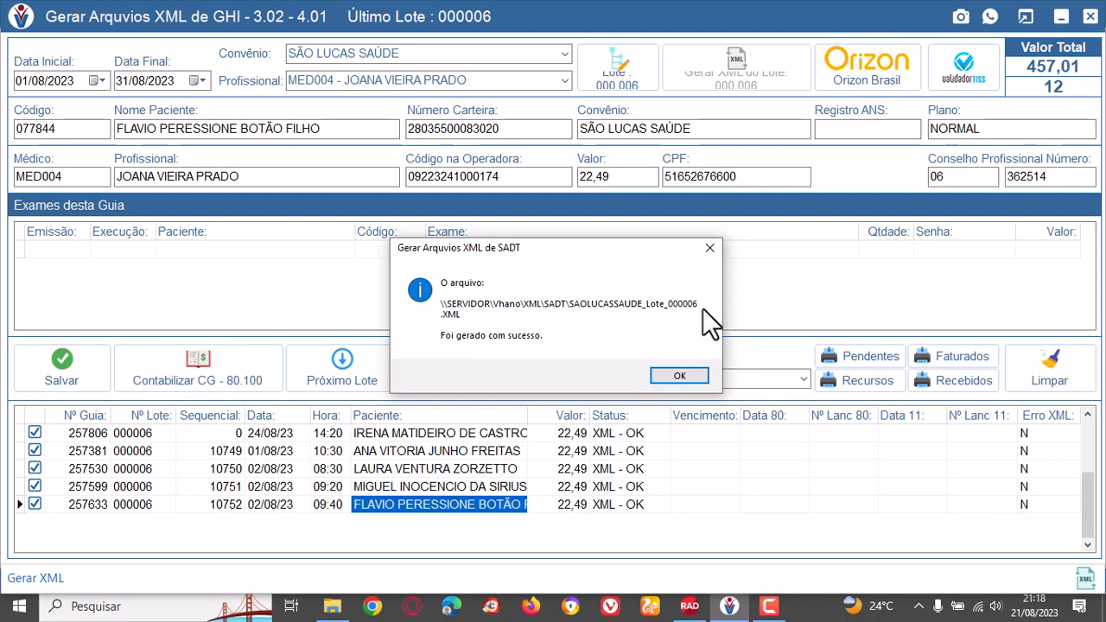
{"action": "left_click", "coordinate": [671, 376]}
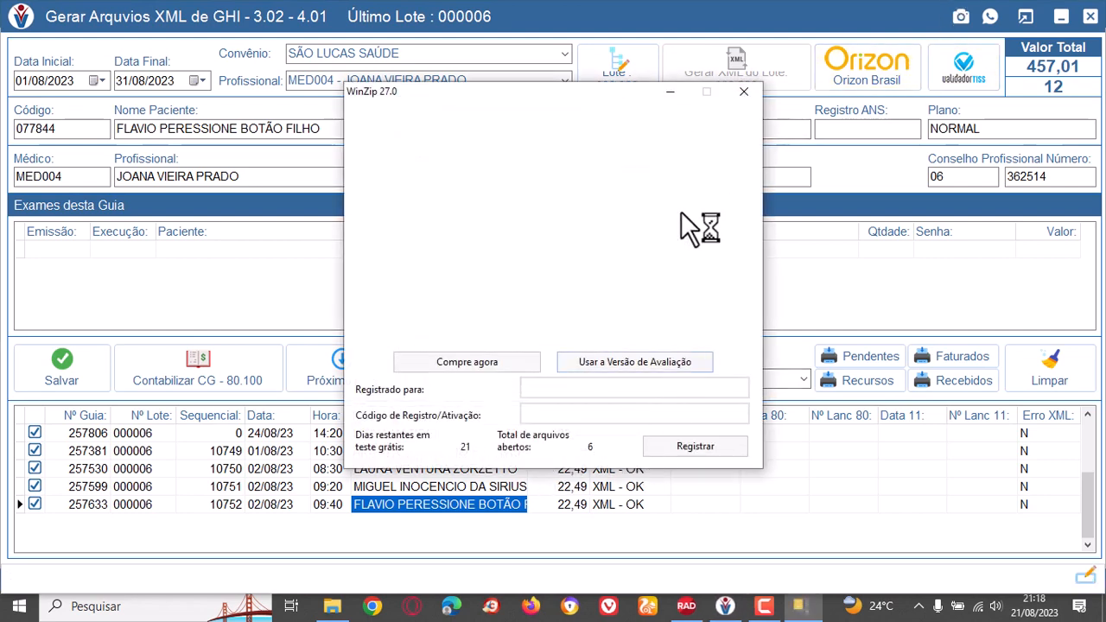
{"action": "left_click", "coordinate": [655, 360]}
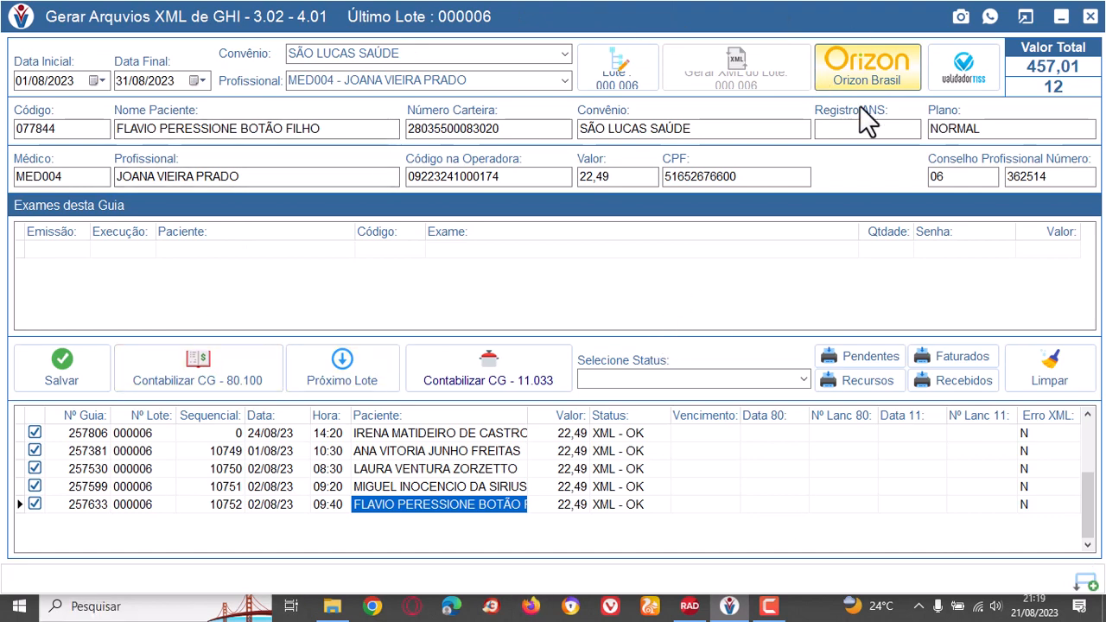
Switch to GHI XML generation and filter by the SÃO LUCAS SAÚDE plan and professional MED004.
{"action": "left_click", "coordinate": [1091, 19]}
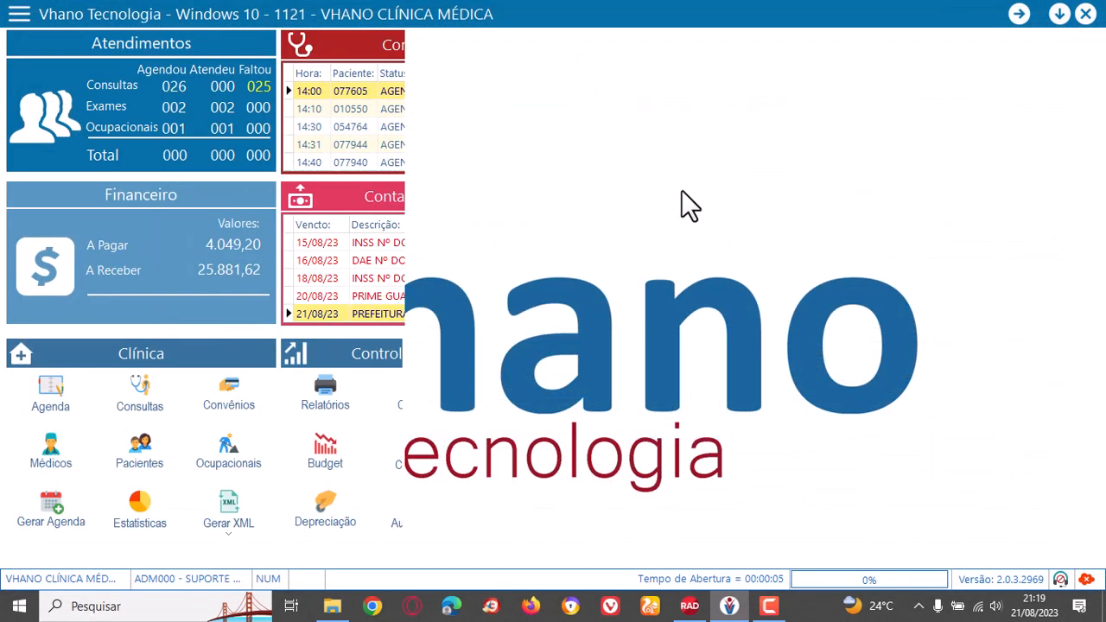
{"action": "left_click", "coordinate": [235, 532]}
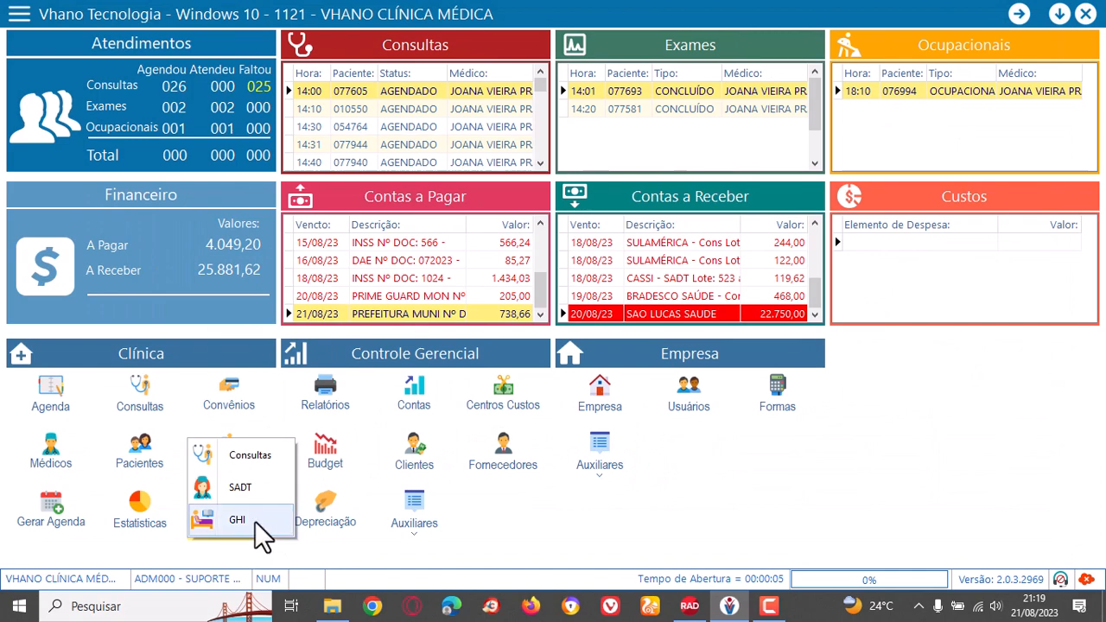
{"action": "left_click", "coordinate": [245, 520]}
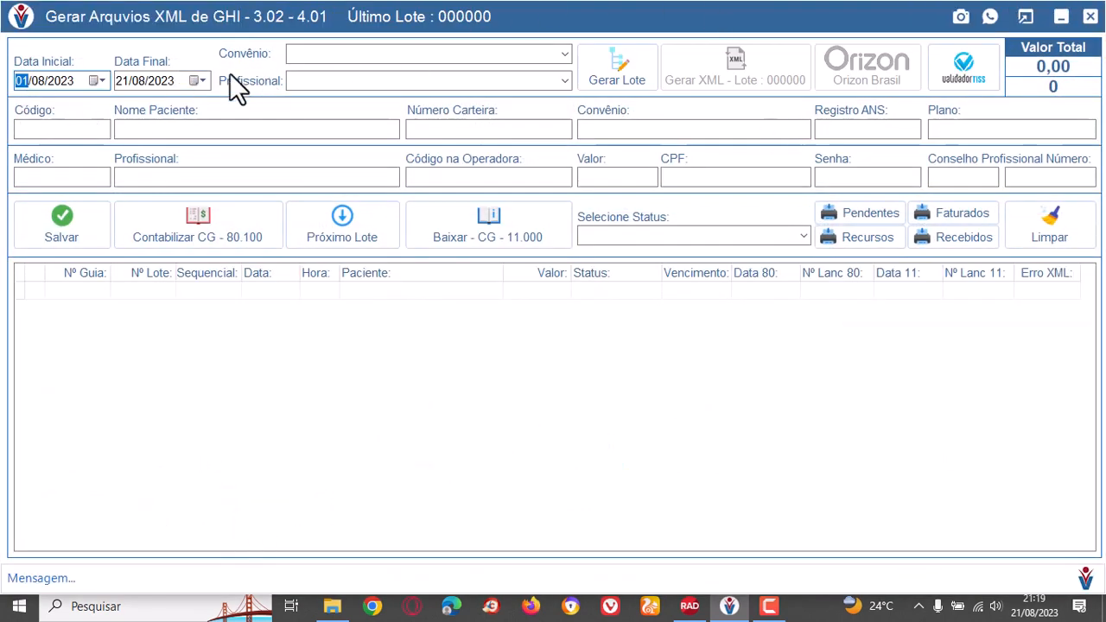
{"action": "left_click", "coordinate": [564, 54]}
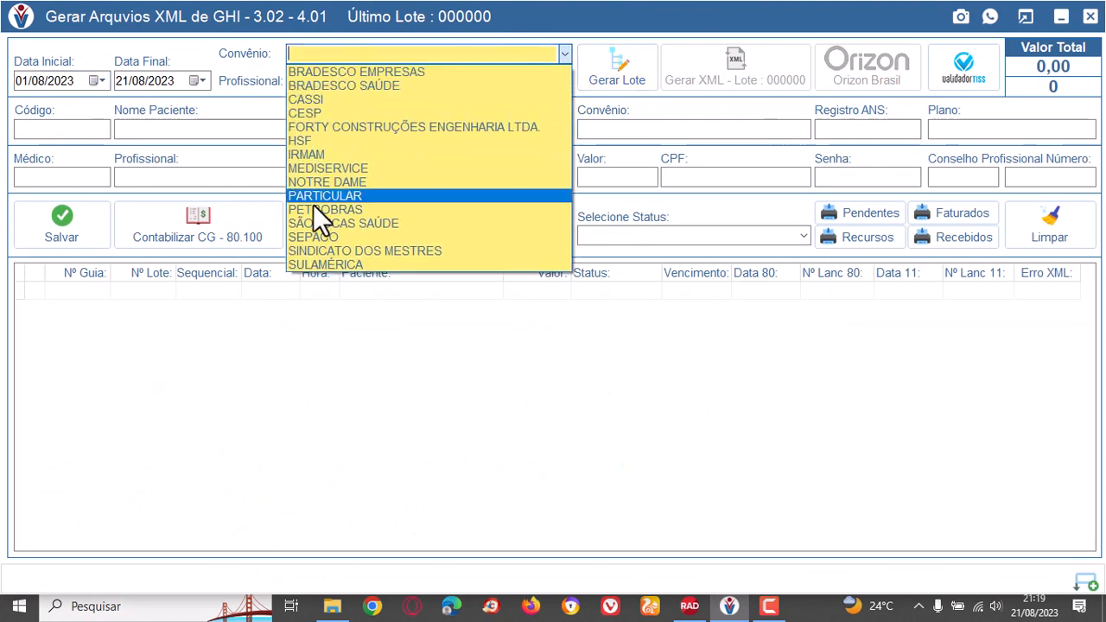
{"action": "left_click", "coordinate": [385, 222]}
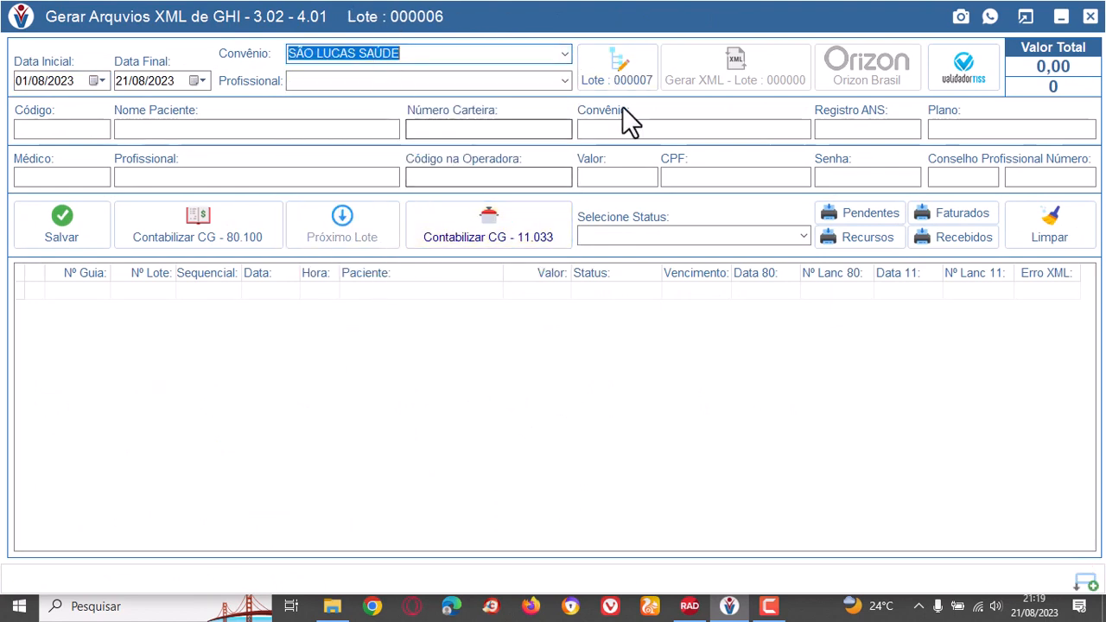
{"action": "left_click", "coordinate": [566, 81]}
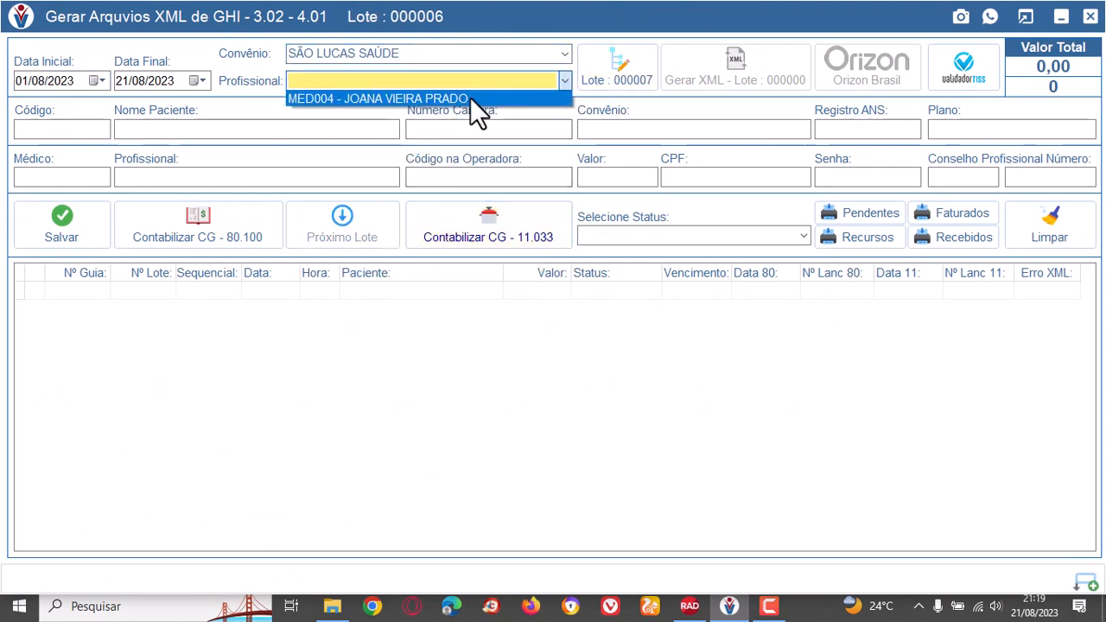
{"action": "left_click", "coordinate": [471, 99]}
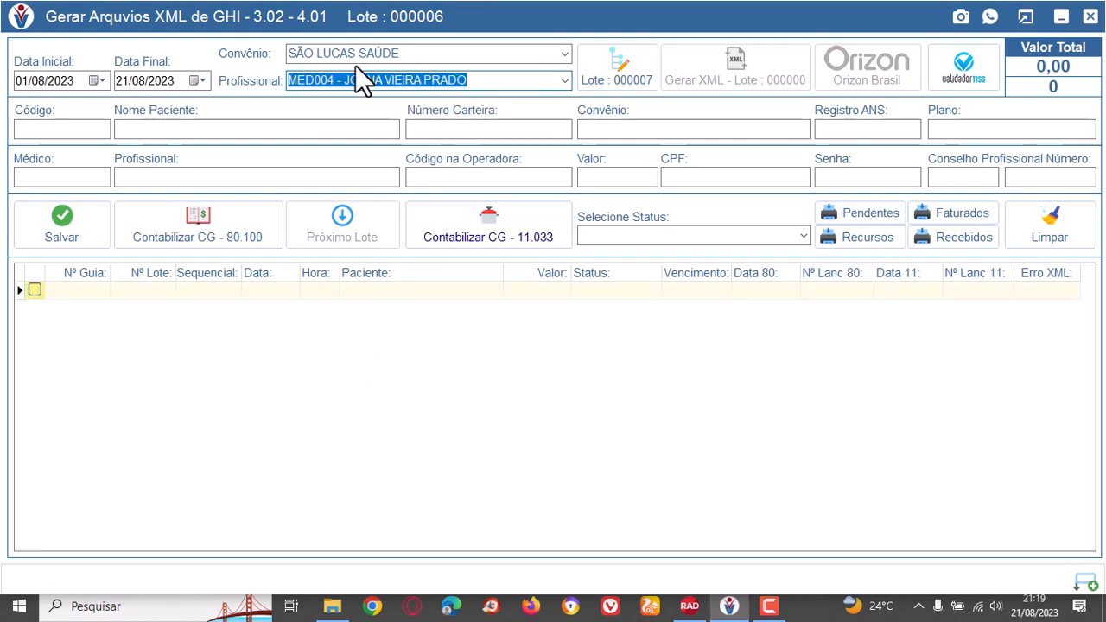
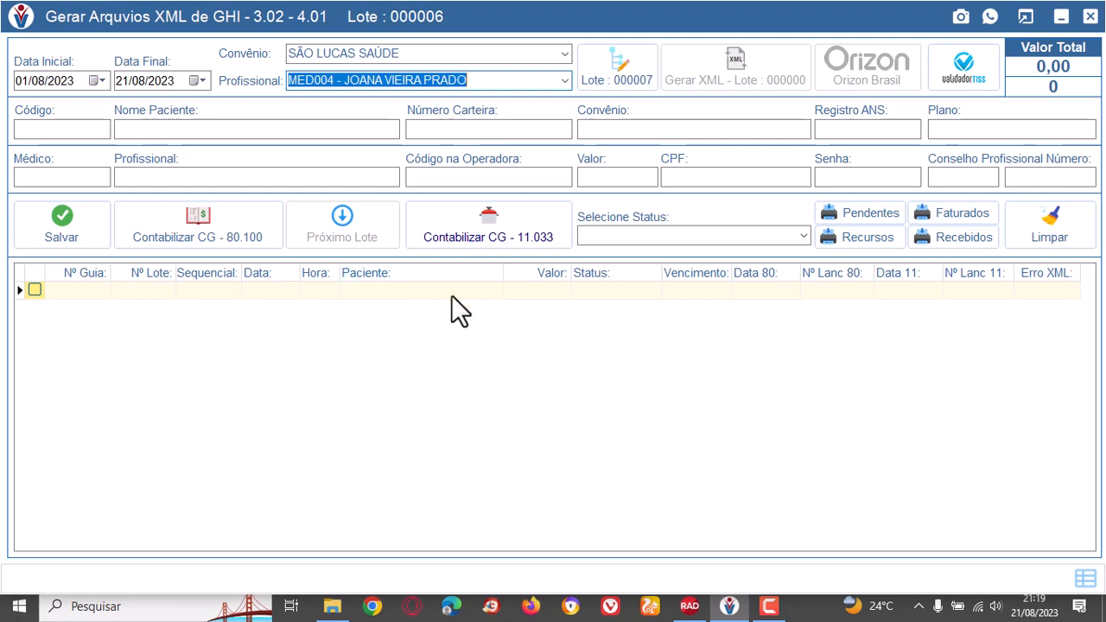
Close the GHI XML window and open the C:\Vhano\XML folder in File Explorer.
{"action": "left_click", "coordinate": [1086, 17]}
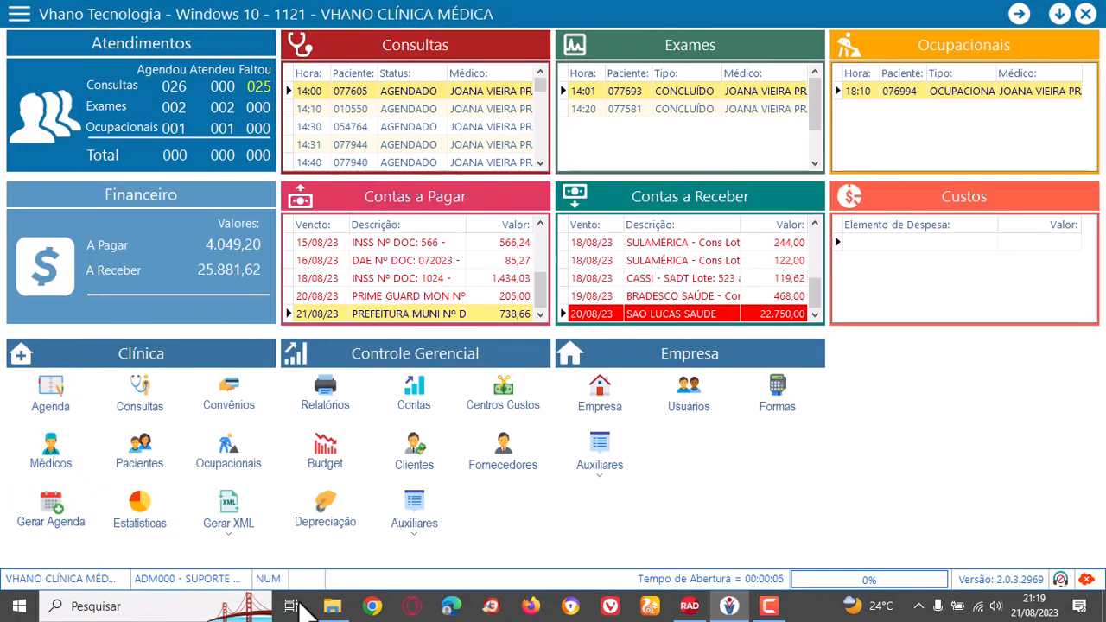
{"action": "left_click", "coordinate": [328, 606]}
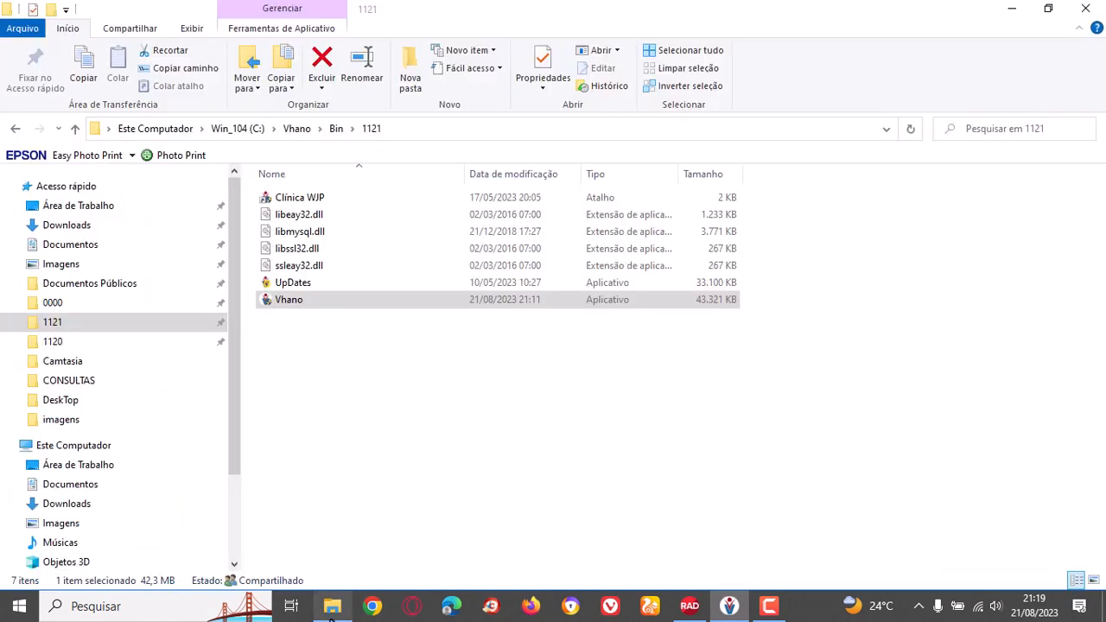
{"action": "left_click", "coordinate": [471, 463]}
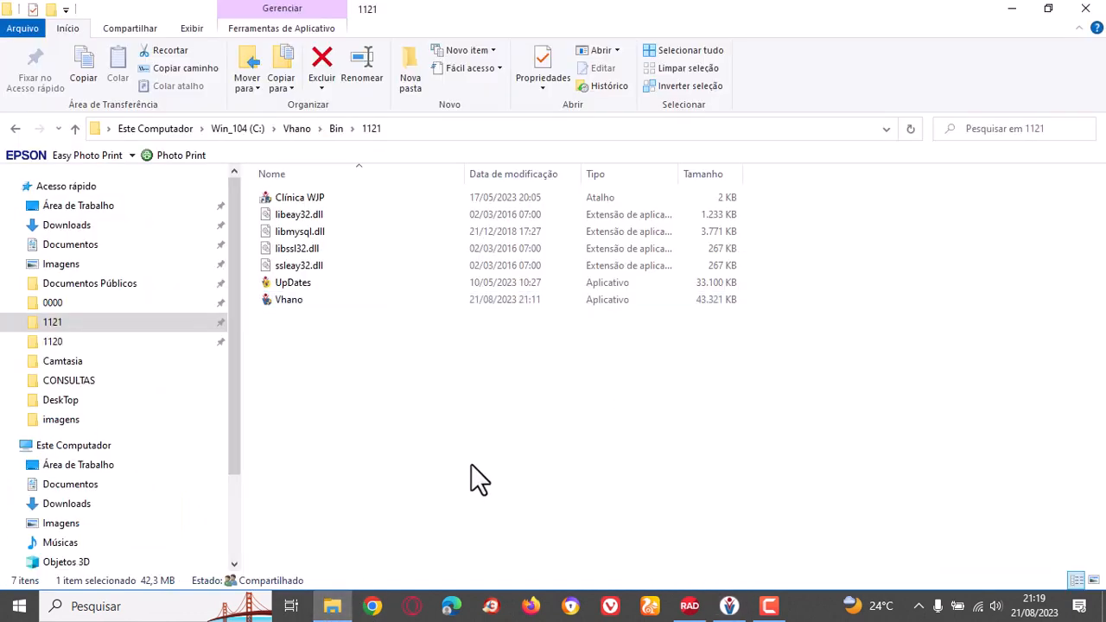
{"action": "left_click", "coordinate": [295, 131]}
{"action": "left_click", "coordinate": [361, 264]}
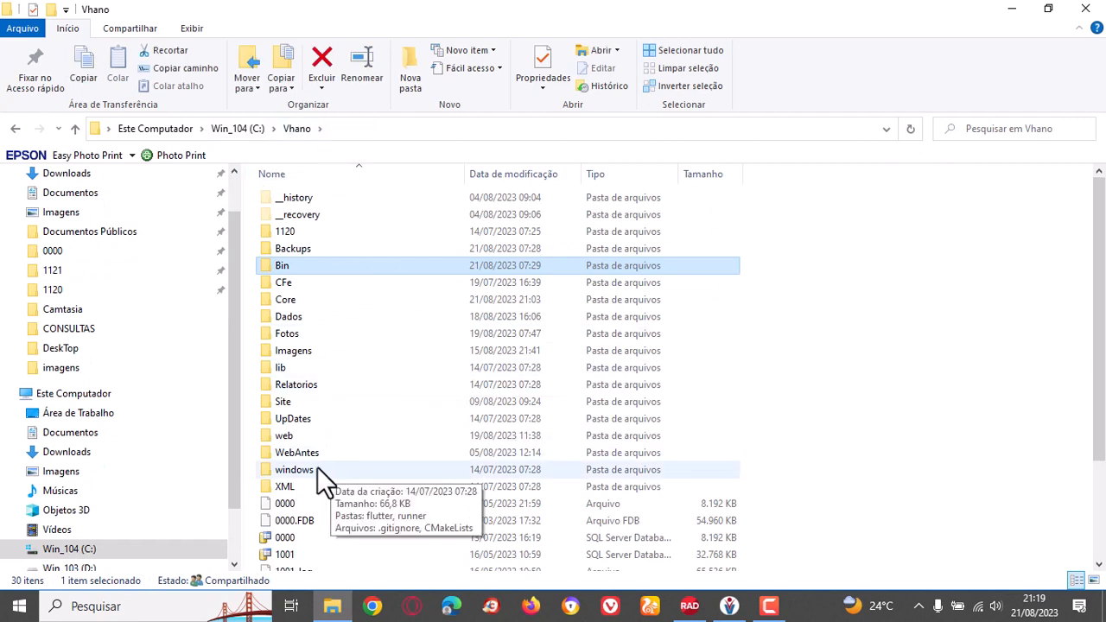
{"action": "double_click", "coordinate": [306, 491]}
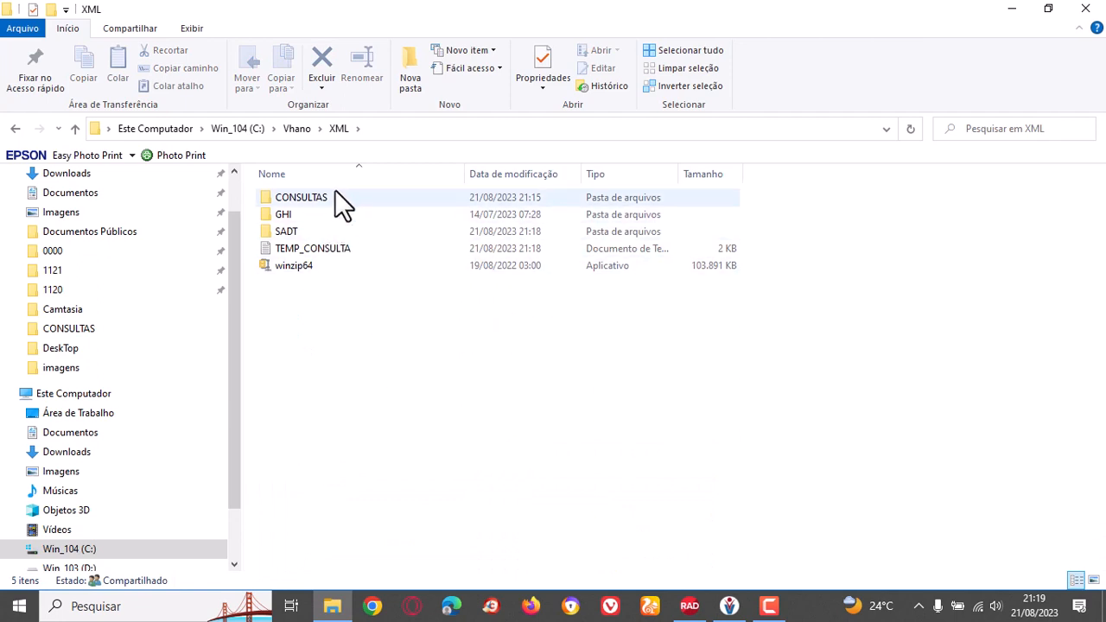
Open the CONSULTAS folder and examine the BRADESCOSAUDE batch files 003414 and 003415.
{"action": "double_click", "coordinate": [327, 198]}
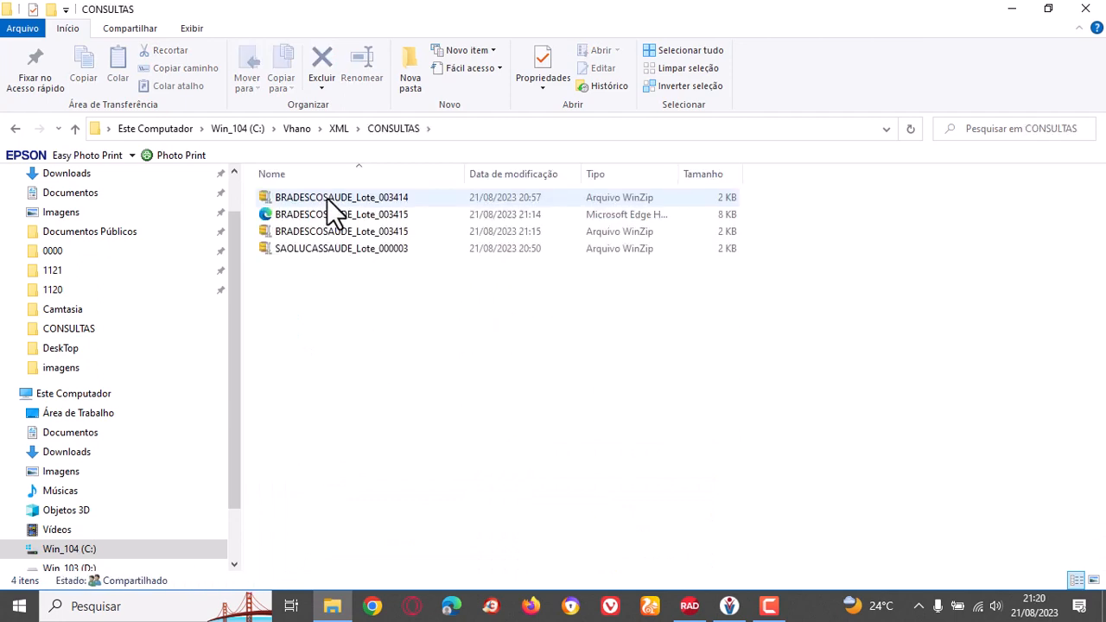
{"action": "left_click", "coordinate": [328, 201]}
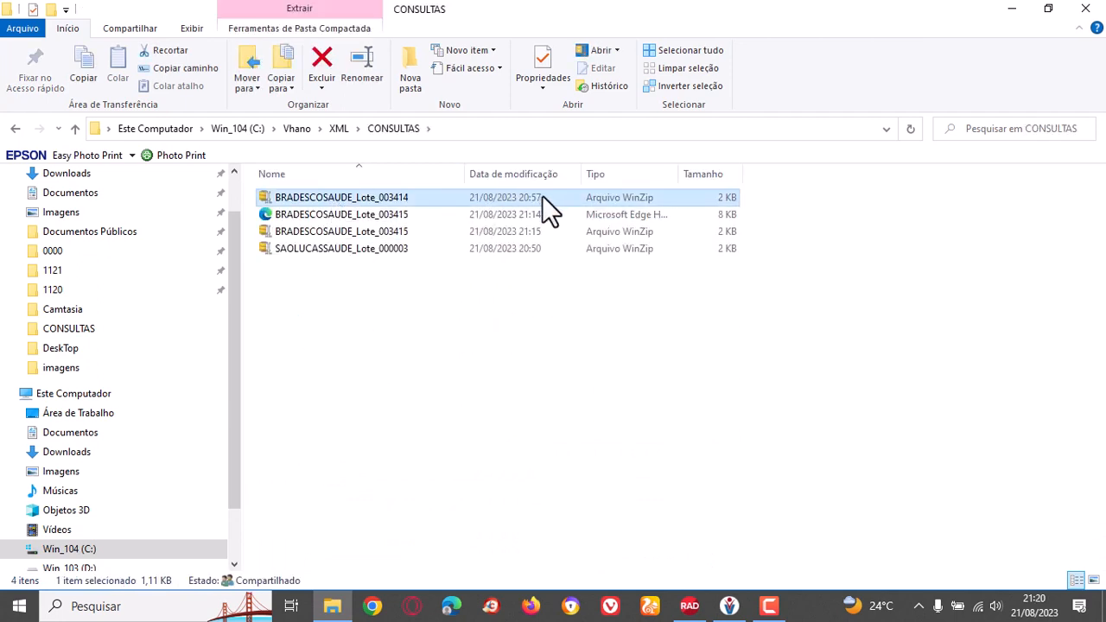
{"action": "left_click", "coordinate": [409, 234]}
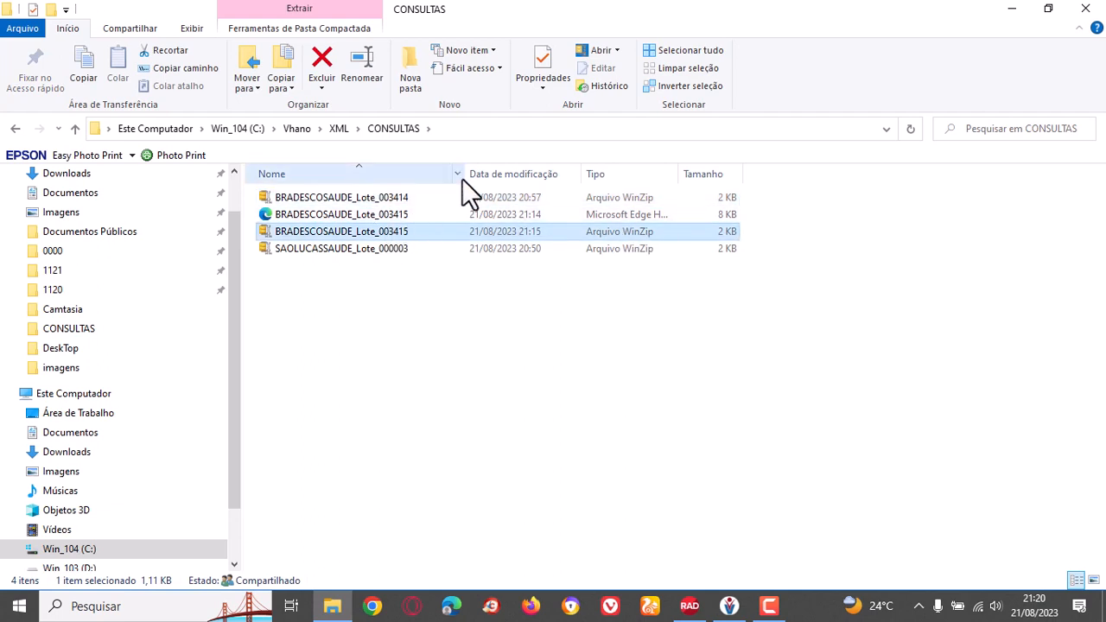
{"action": "left_click", "coordinate": [408, 197]}
Go to the SADT folder and open the SAOLUCASSAUDE_Lote_000006 XML file with Microsoft Edge.
{"action": "left_click", "coordinate": [340, 129]}
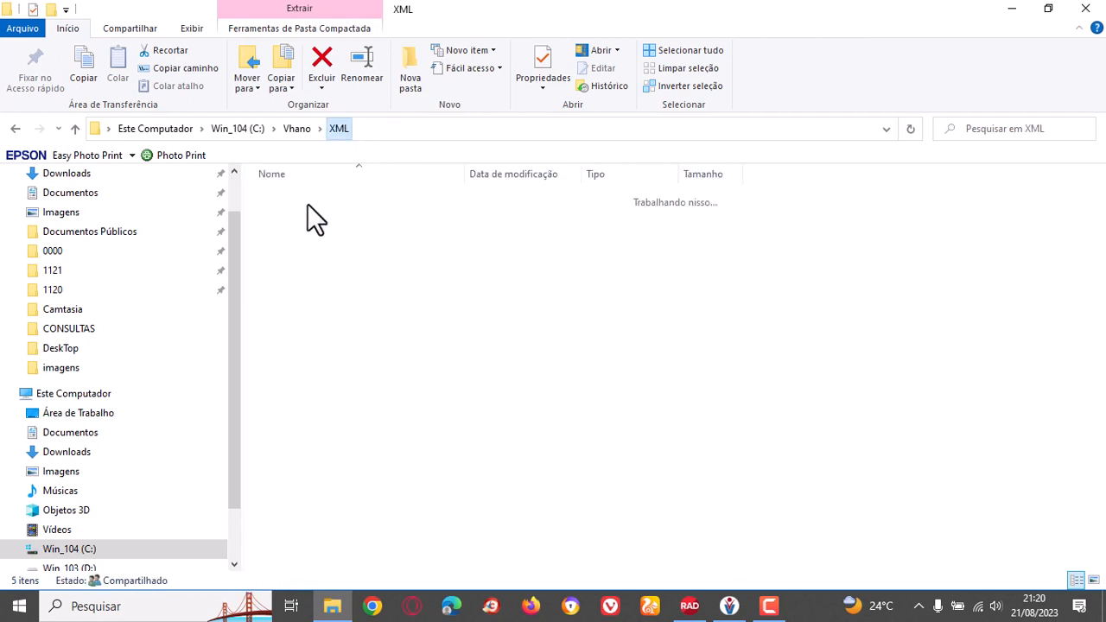
{"action": "left_click", "coordinate": [302, 231]}
{"action": "double_click", "coordinate": [304, 230]}
{"action": "left_click", "coordinate": [419, 231]}
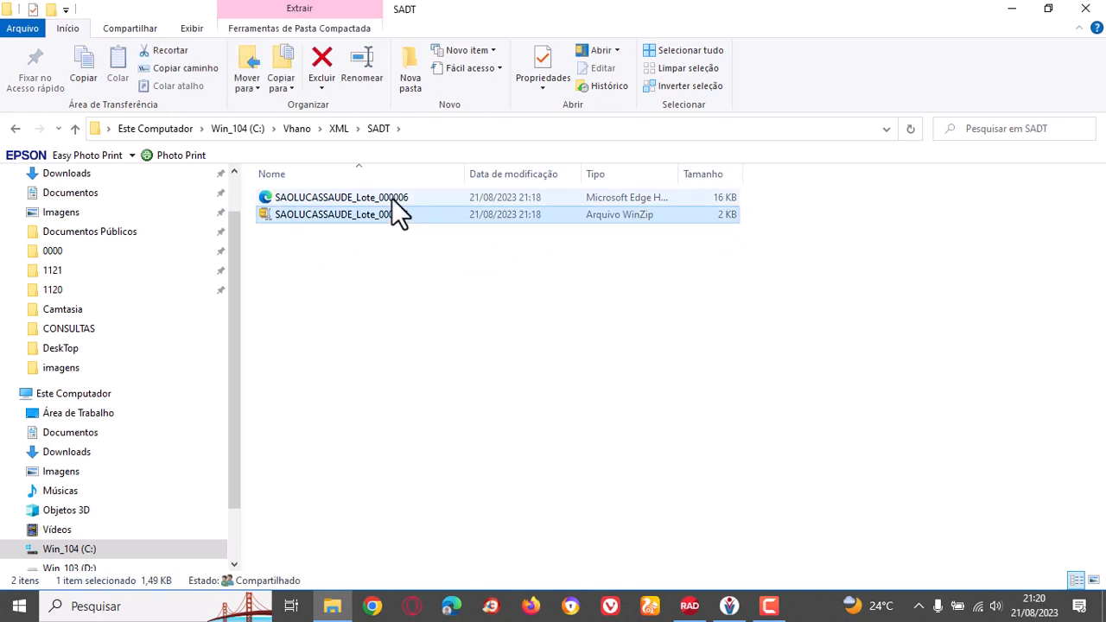
{"action": "left_click", "coordinate": [394, 198]}
{"action": "right_click", "coordinate": [391, 198]}
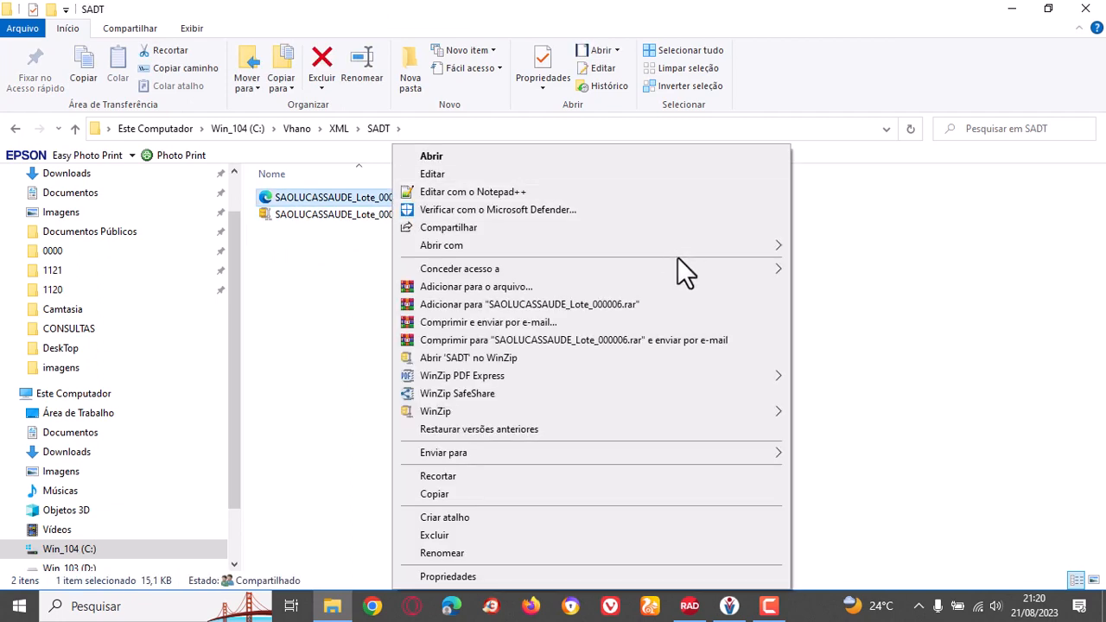
{"action": "mouse_move", "coordinate": [699, 245]}
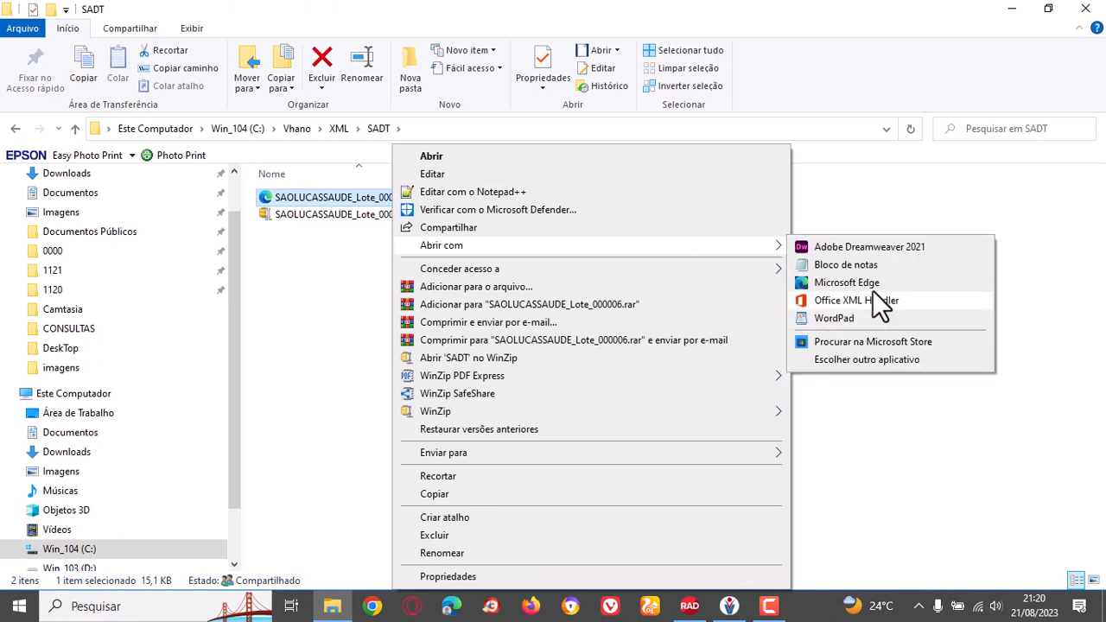
{"action": "left_click", "coordinate": [871, 286]}
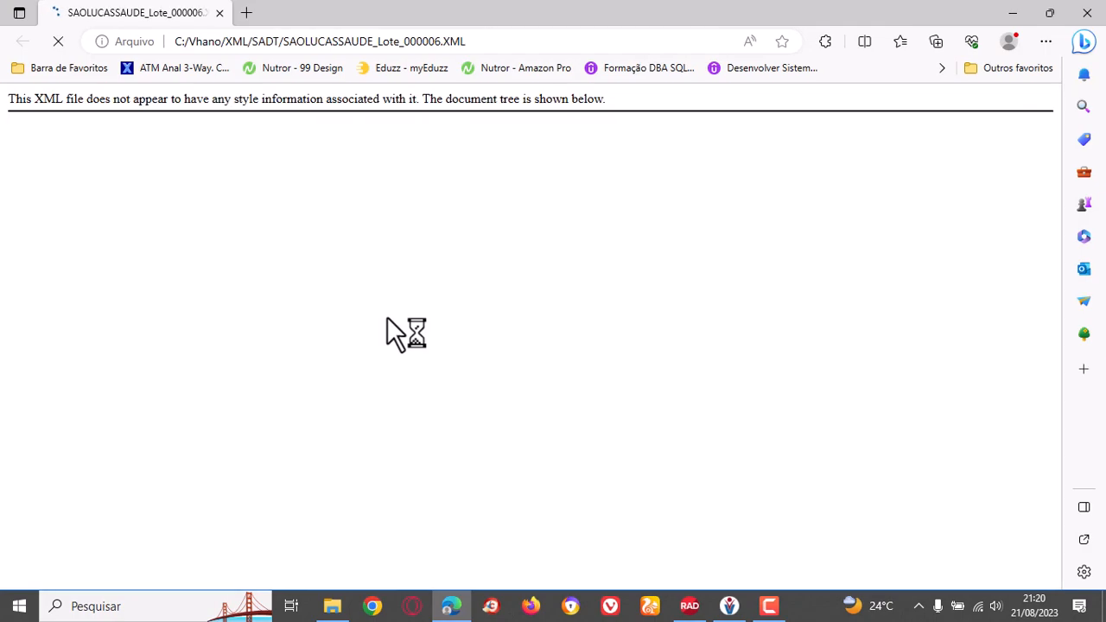
Review the header, SADT guides, procedures and closing hash of the batch 000006 XML, and close the browser.
{"action": "scroll", "coordinate": [387, 318], "scroll_direction": "down", "scroll_amount": 15}
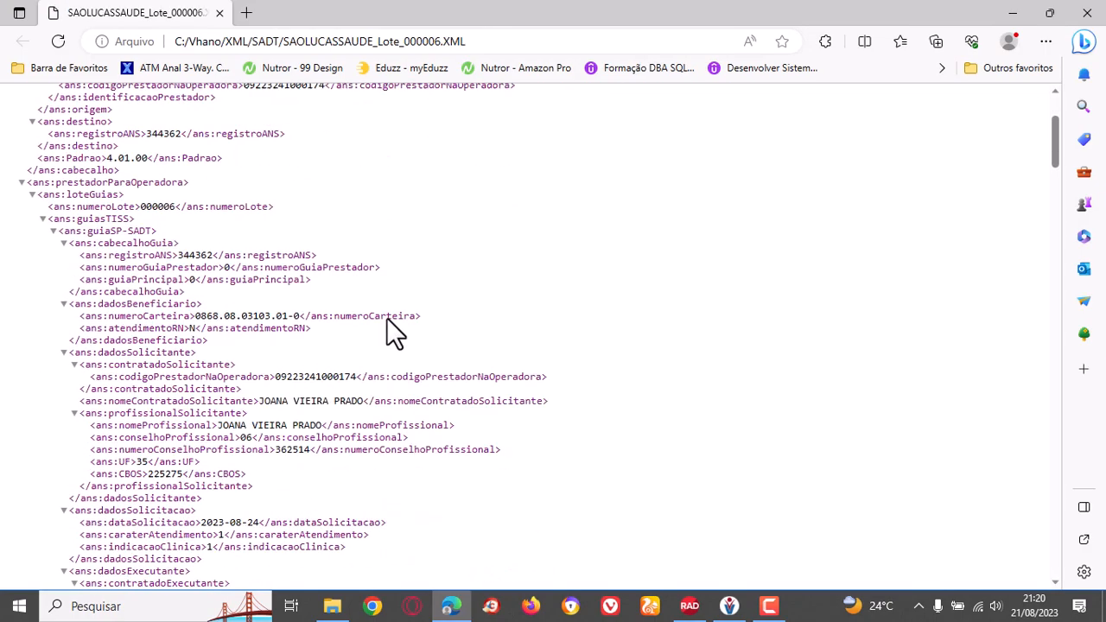
{"action": "scroll", "coordinate": [387, 320], "scroll_direction": "down", "scroll_amount": 15}
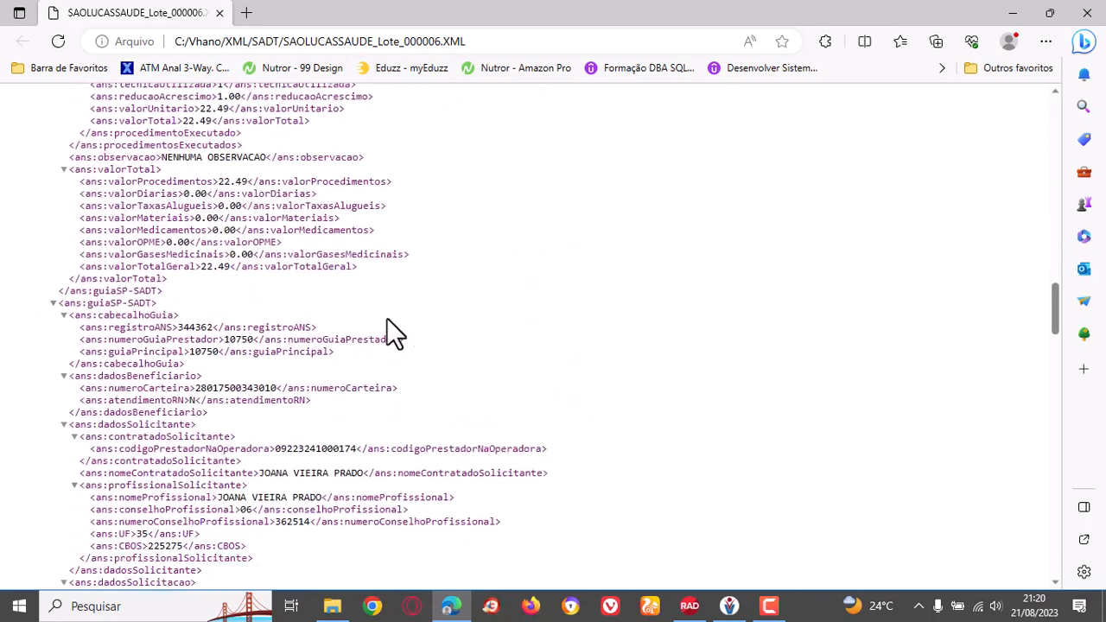
{"action": "scroll", "coordinate": [386, 318], "scroll_direction": "down", "scroll_amount": 15}
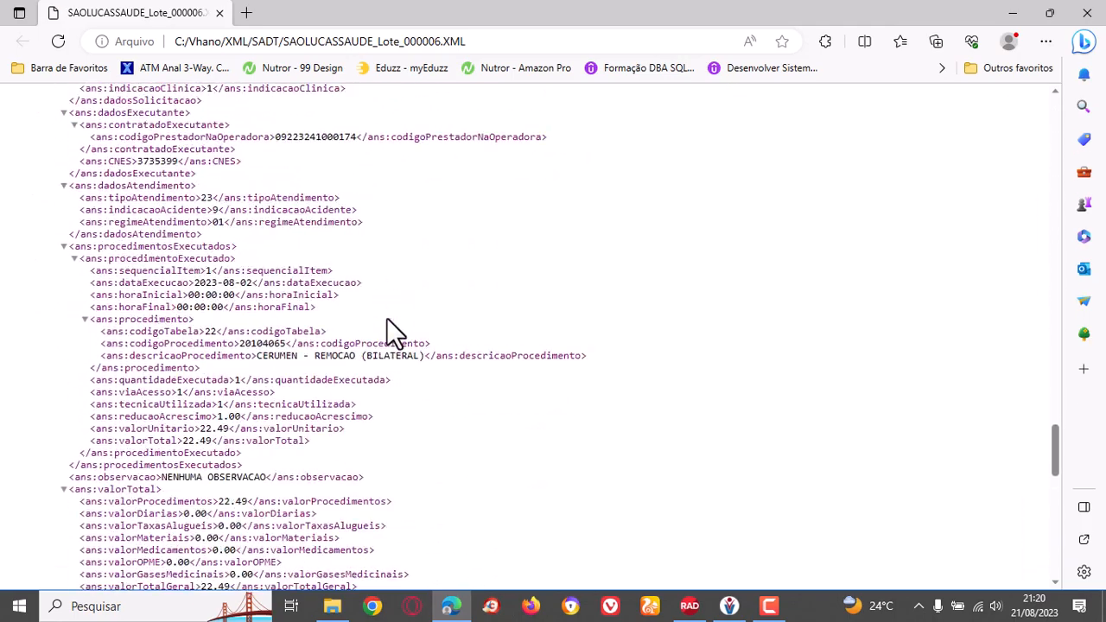
{"action": "scroll", "coordinate": [386, 329], "scroll_direction": "down", "scroll_amount": 1}
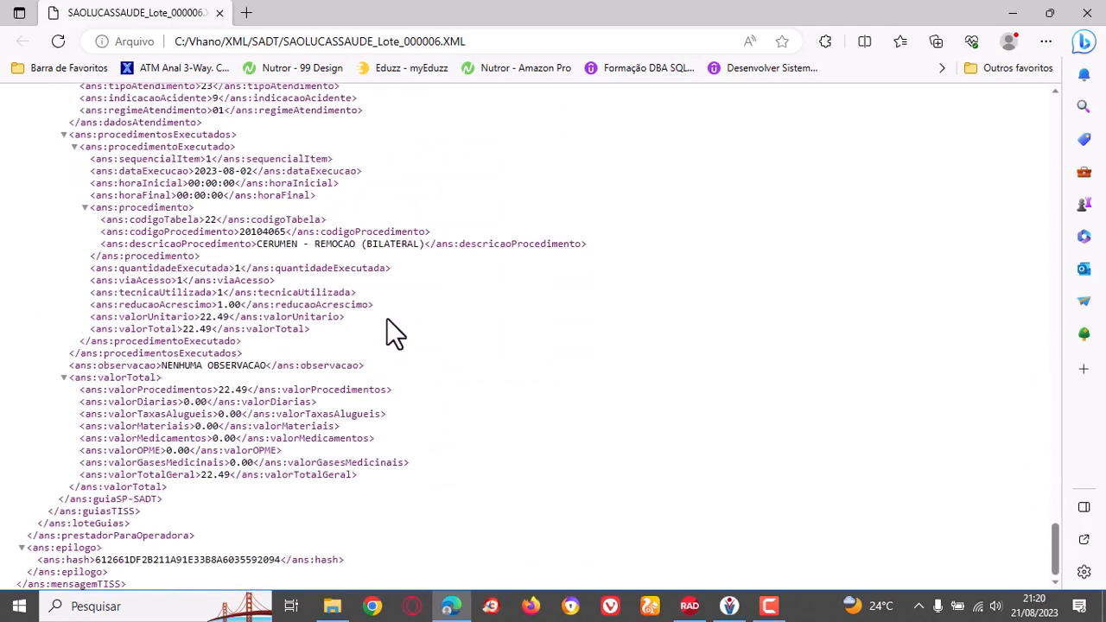
{"action": "scroll", "coordinate": [386, 329], "scroll_direction": "up", "scroll_amount": 15}
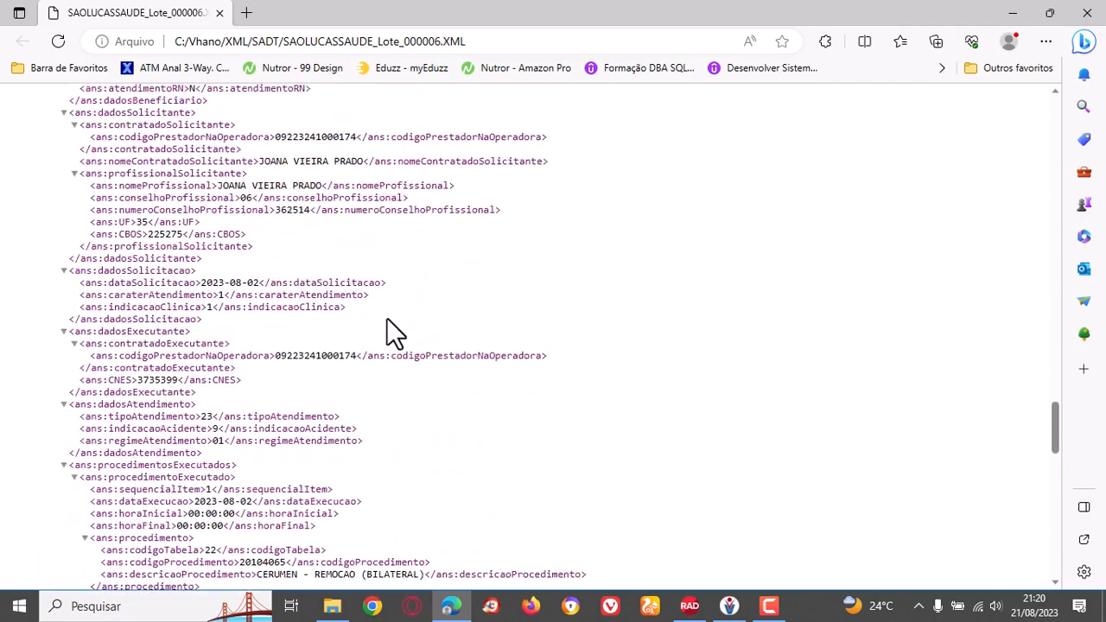
{"action": "scroll", "coordinate": [386, 319], "scroll_direction": "up", "scroll_amount": 15}
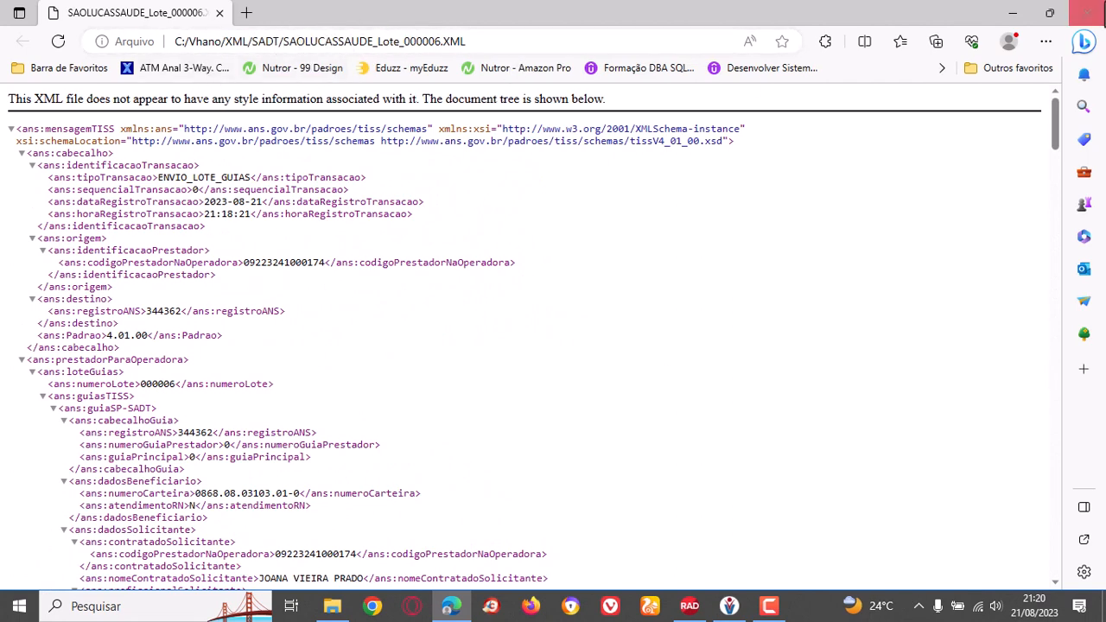
{"action": "left_click", "coordinate": [1095, 18]}
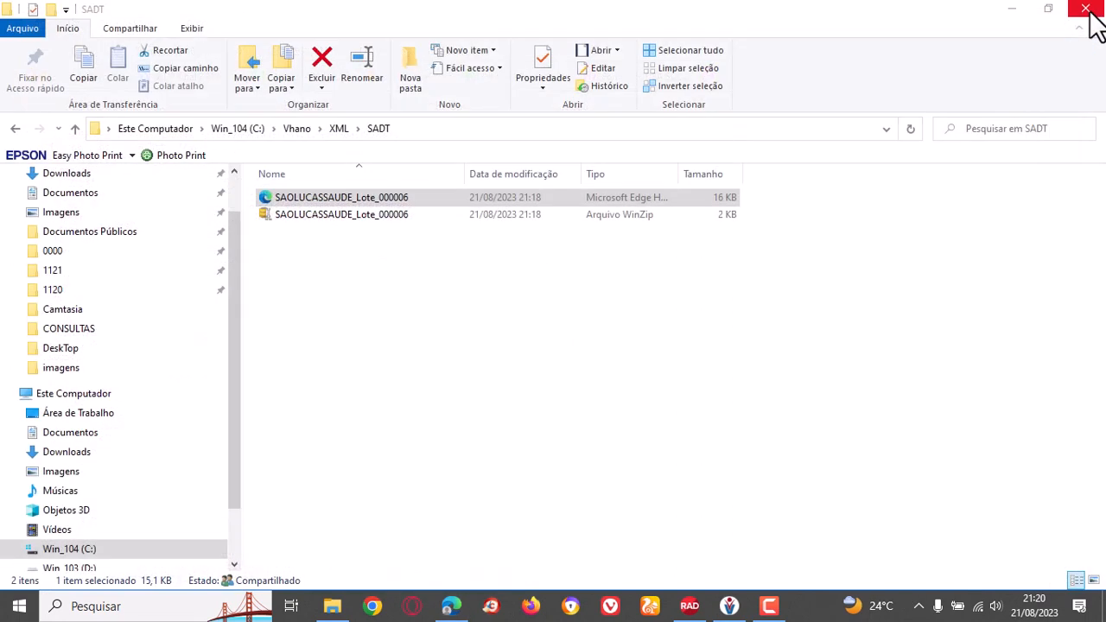
Go back up to the Vhano folder and switch to the clinic system's main screen.
{"action": "left_click", "coordinate": [461, 361]}
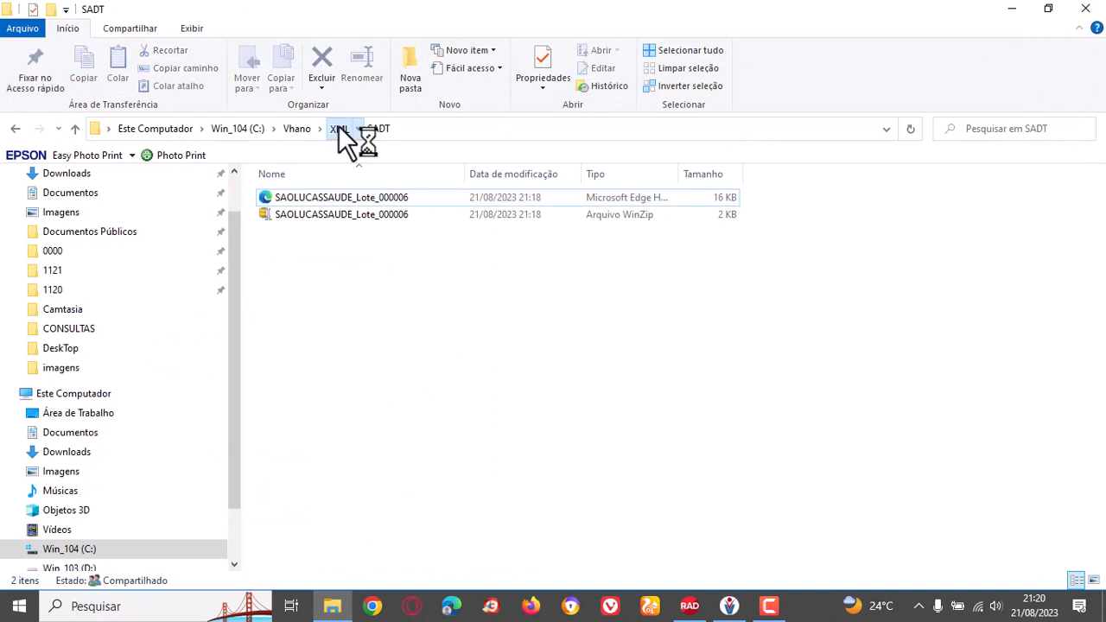
{"action": "left_click", "coordinate": [338, 128]}
{"action": "left_click", "coordinate": [293, 128]}
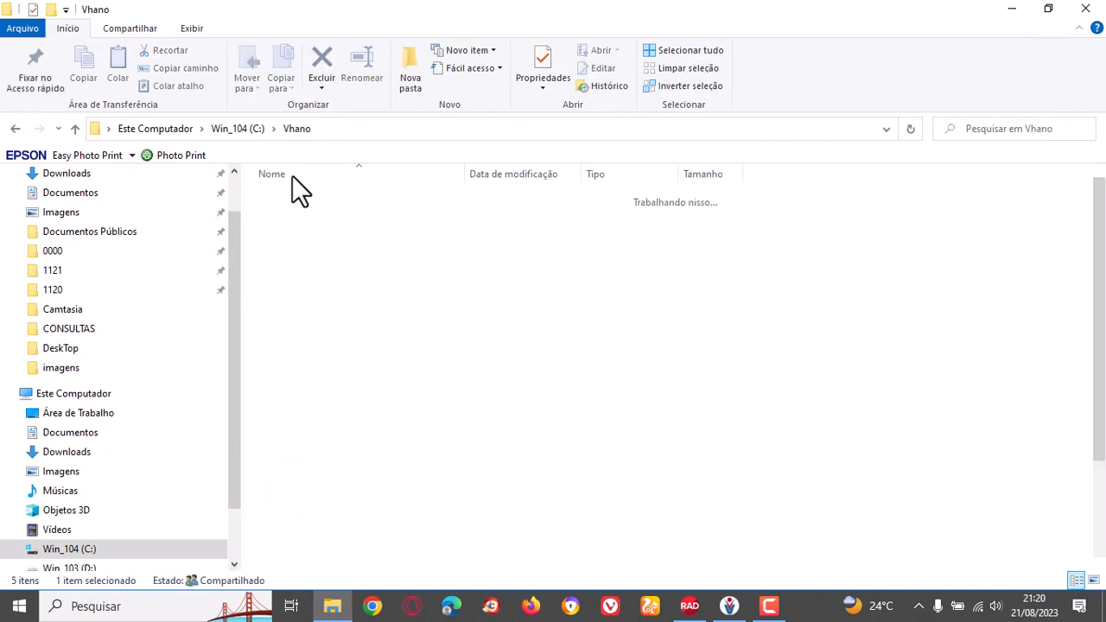
{"action": "left_click", "coordinate": [772, 607]}
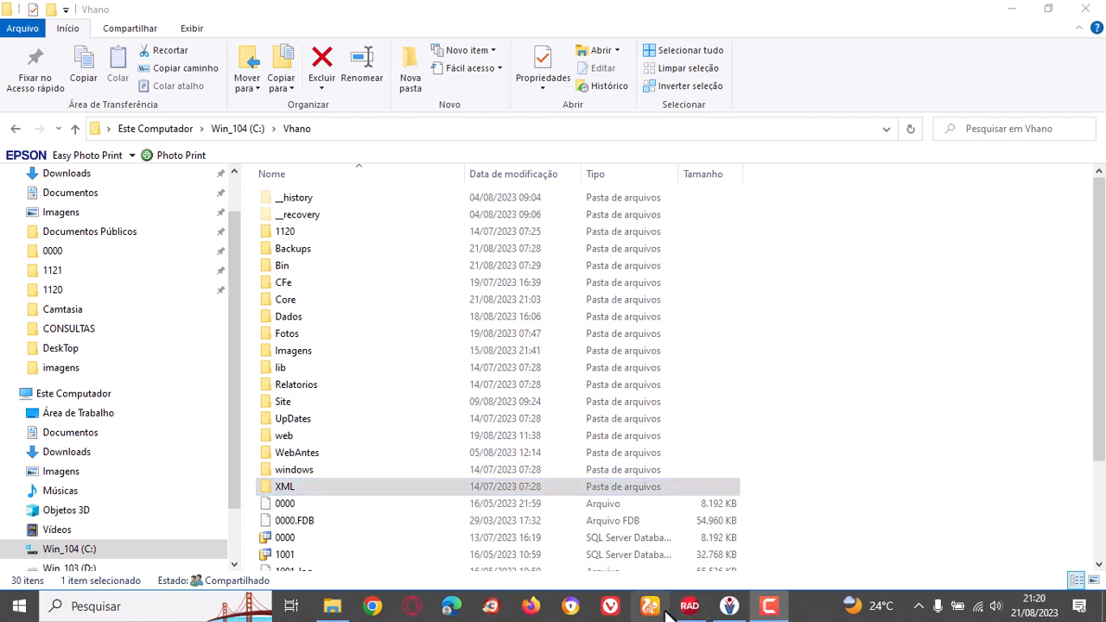
{"action": "left_click", "coordinate": [731, 605]}
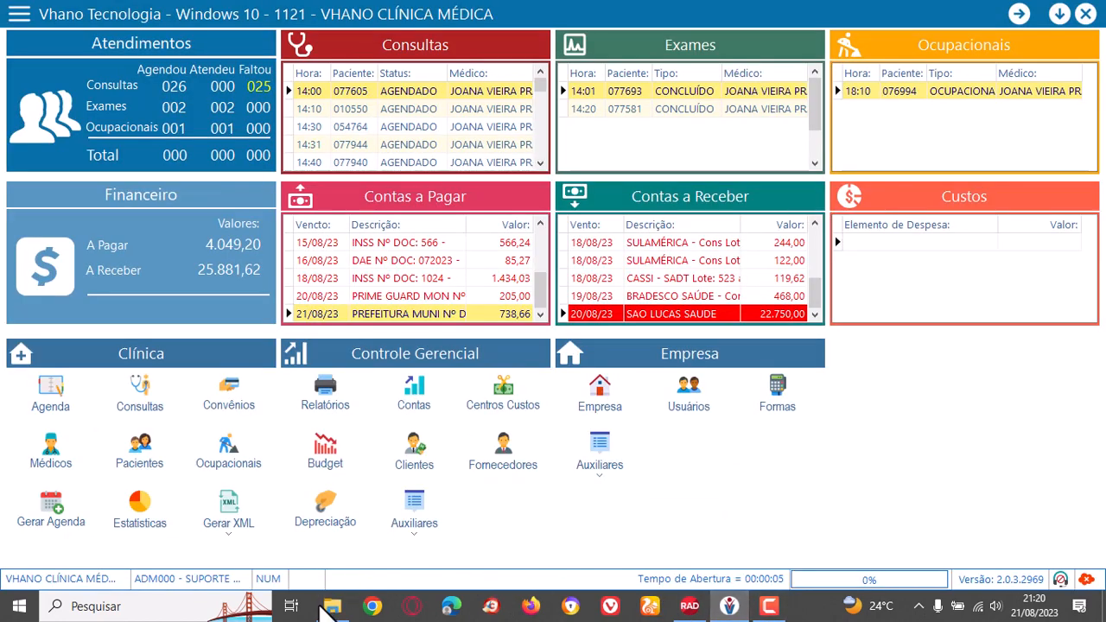
Open the clinic agenda and start scheduling a consultation with professional MED004 under the 000005 - BRADESCO SAÚDE plan.
{"action": "left_click", "coordinate": [142, 610]}
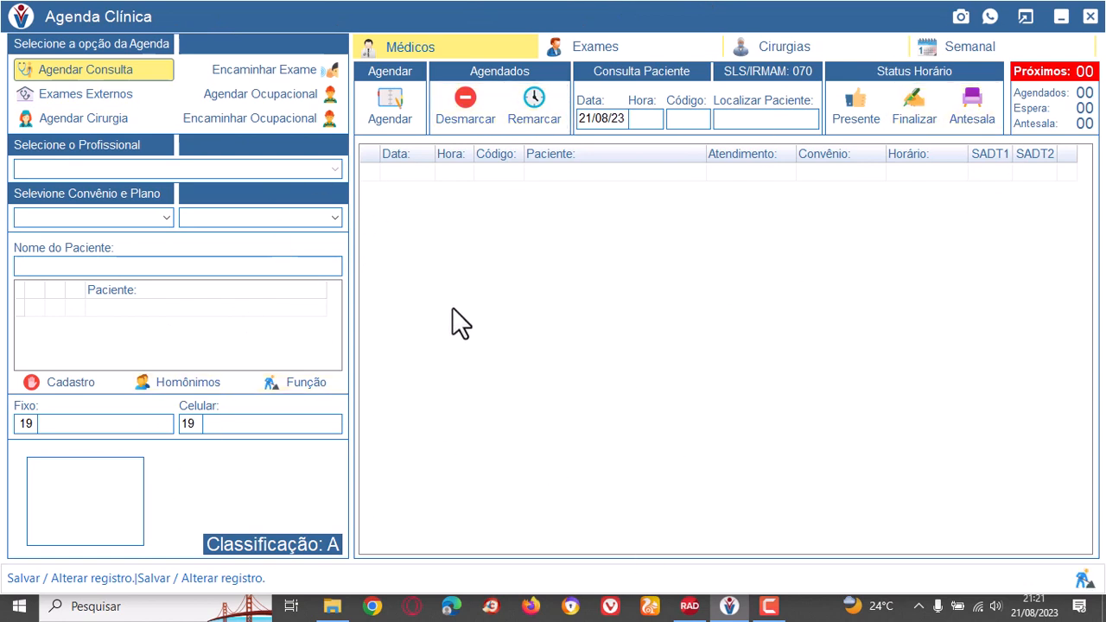
{"action": "left_click", "coordinate": [131, 66]}
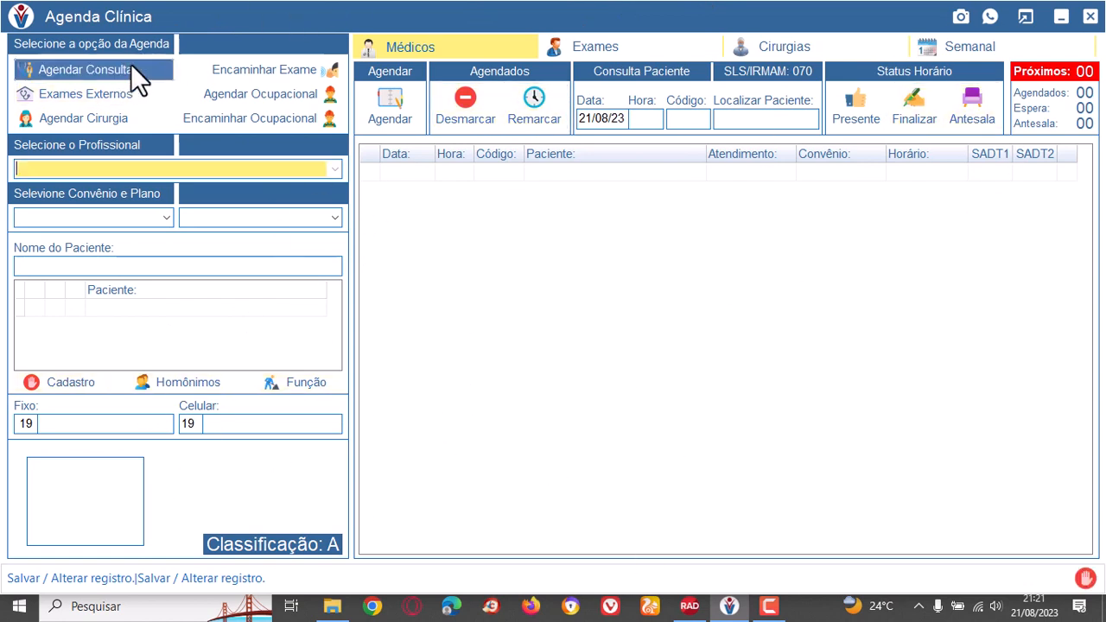
{"action": "left_click", "coordinate": [334, 170]}
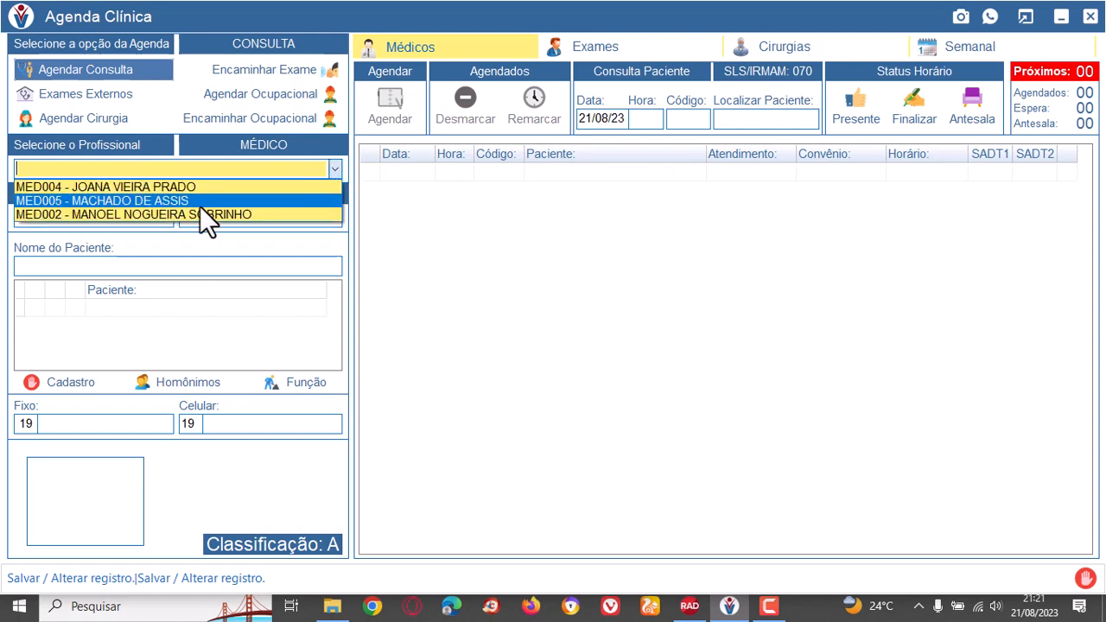
{"action": "left_click", "coordinate": [105, 187]}
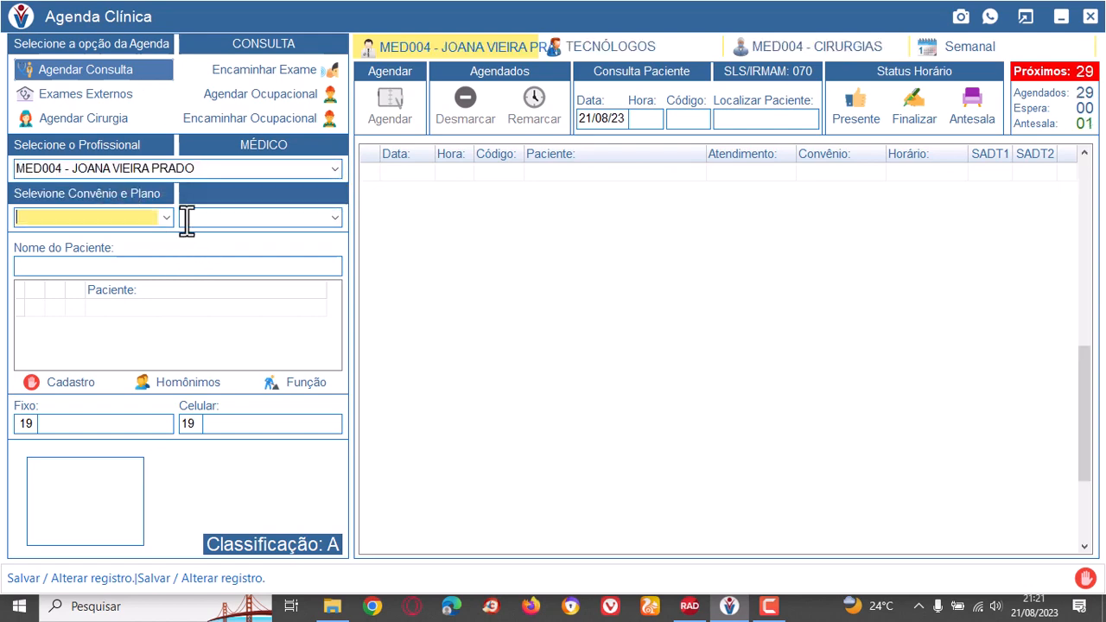
{"action": "left_click", "coordinate": [167, 218]}
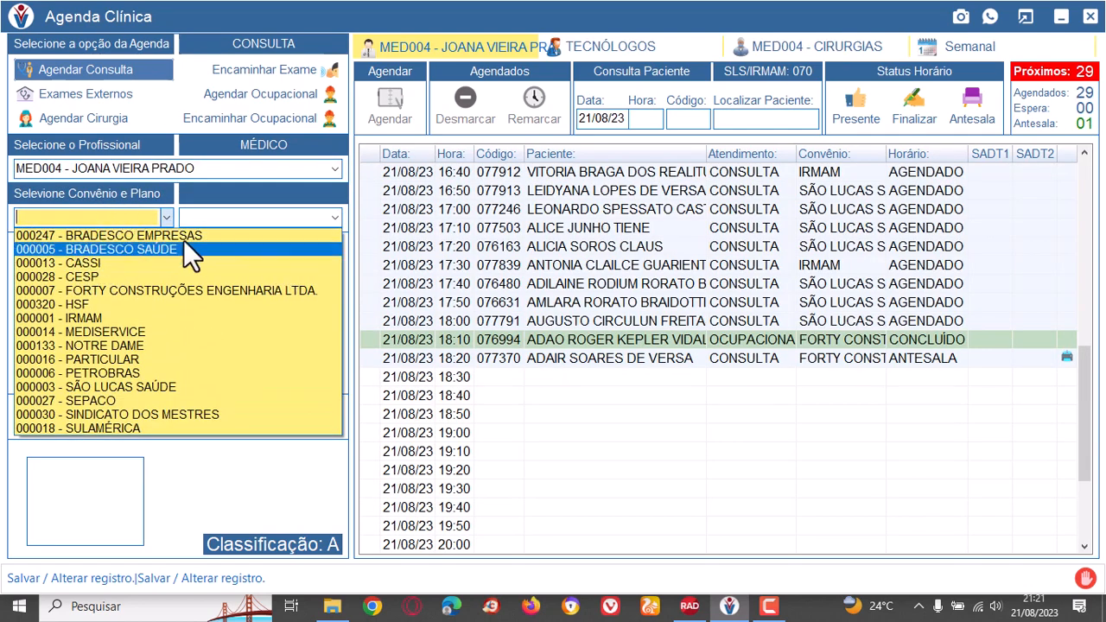
{"action": "left_click", "coordinate": [160, 247]}
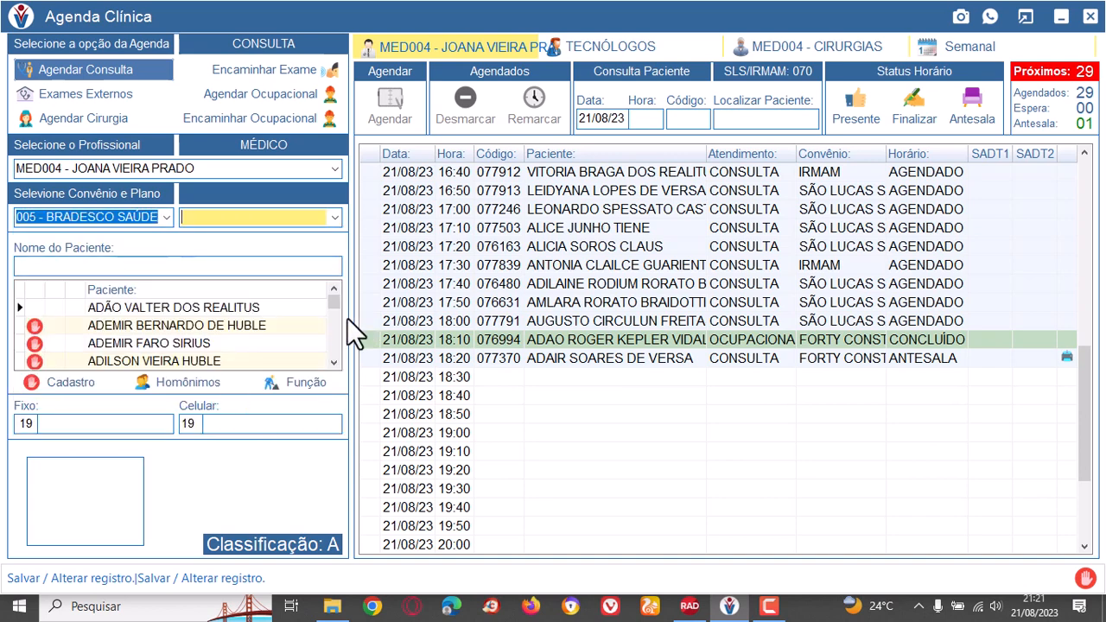
Try finding the patient by two different partial names, clearing the patient name field after each search.
{"action": "left_click", "coordinate": [183, 267]}
{"action": "type", "text": "MAR"}
{"action": "key", "text": "BackSpace"}
{"action": "key", "text": "BackSpace"}
{"action": "key", "text": "BackSpace"}
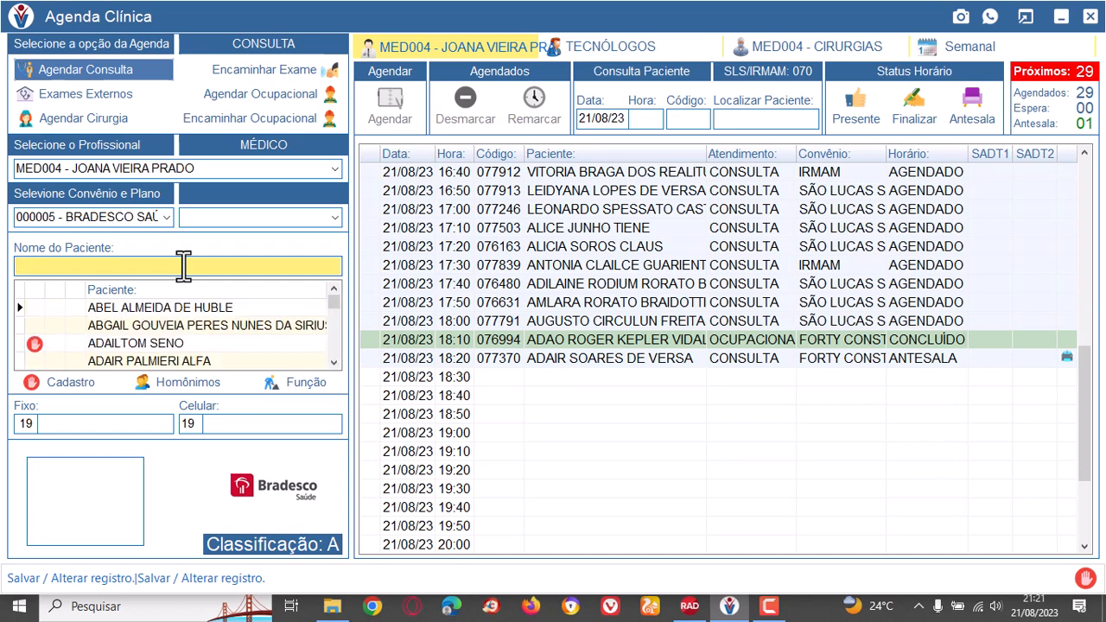
{"action": "type", "text": "EDINE"}
{"action": "key", "text": "BackSpace"}
{"action": "key", "text": "BackSpace"}
{"action": "key", "text": "BackSpace"}
{"action": "key", "text": "BackSpace"}
{"action": "key", "text": "BackSpace"}
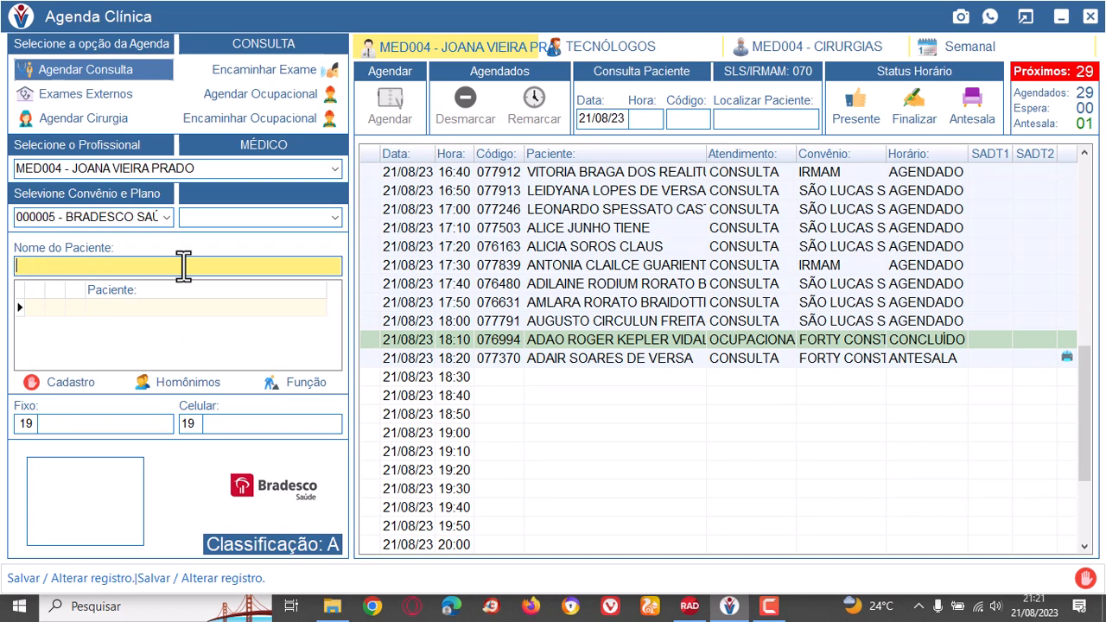
Browse the unfiltered patient list and select a patient covered by the IRMAM plan.
{"action": "left_click", "coordinate": [336, 349]}
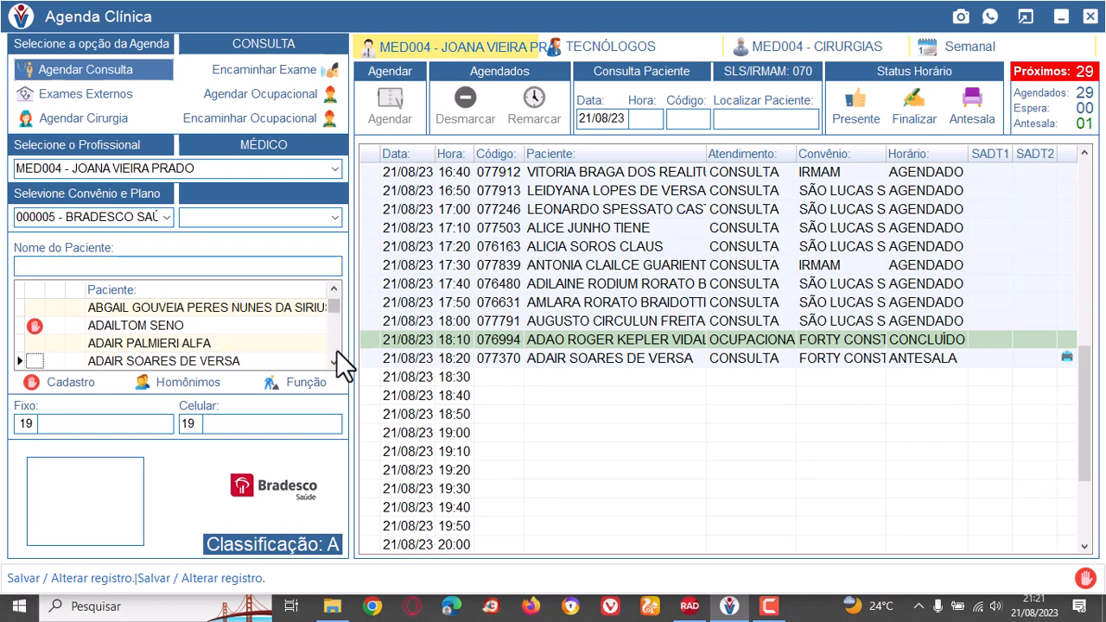
{"action": "left_click", "coordinate": [336, 350]}
{"action": "left_click", "coordinate": [336, 350]}
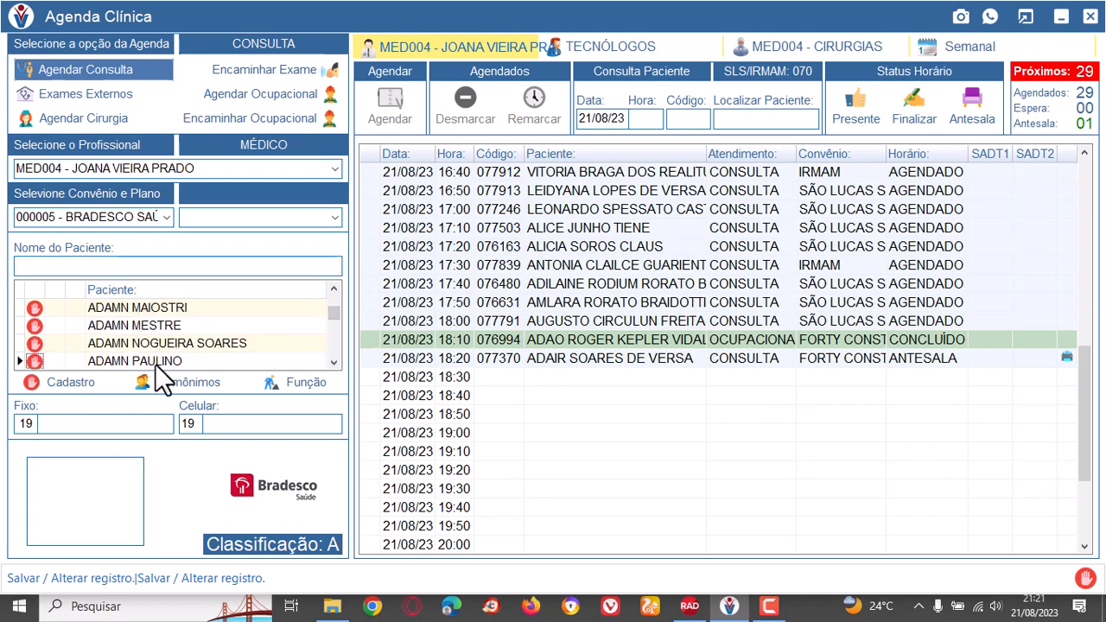
{"action": "left_click", "coordinate": [333, 345]}
{"action": "left_click", "coordinate": [331, 345]}
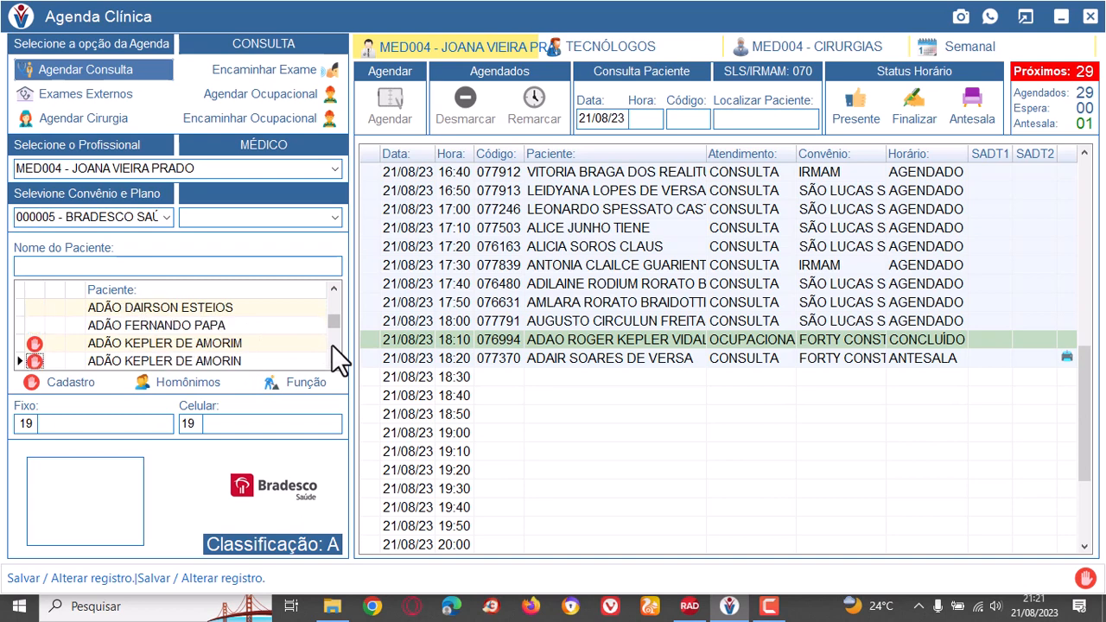
{"action": "left_click", "coordinate": [333, 348]}
{"action": "left_click", "coordinate": [184, 324]}
{"action": "left_click", "coordinate": [183, 323]}
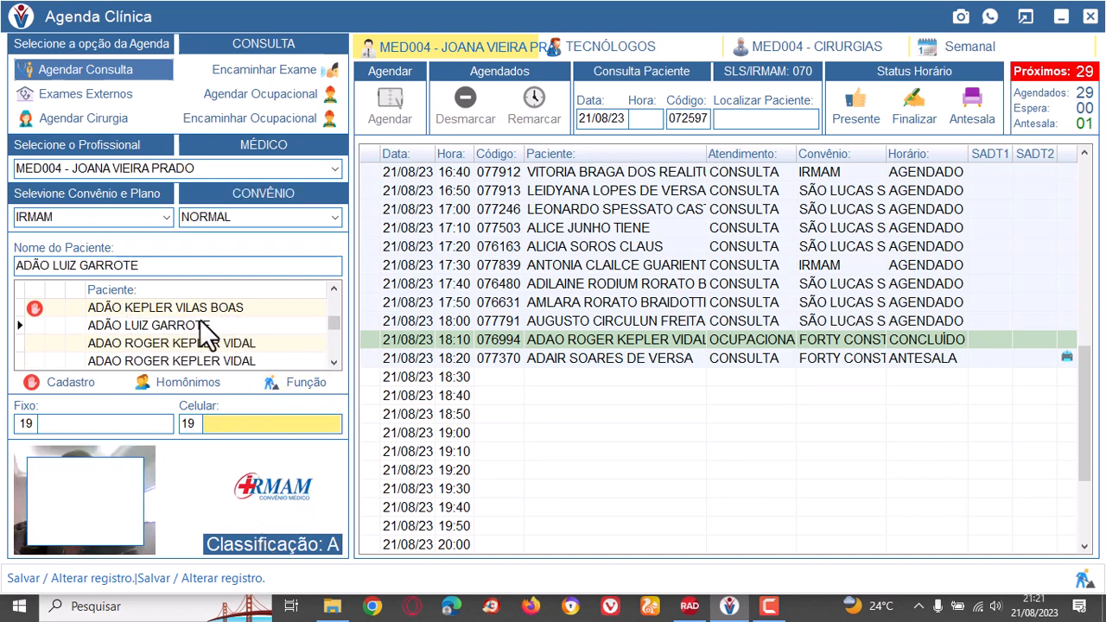
Set the health plan to 000005 - BRADESCO SAÚDE and select the third patient on its list.
{"action": "left_click", "coordinate": [166, 215]}
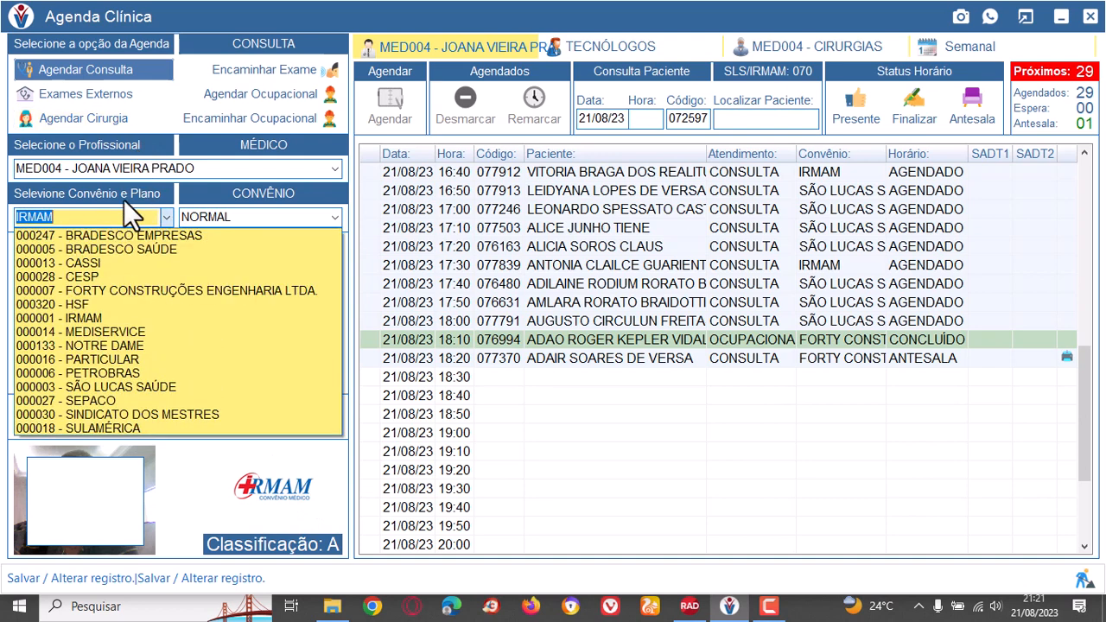
{"action": "left_click", "coordinate": [150, 250]}
{"action": "left_click", "coordinate": [150, 340]}
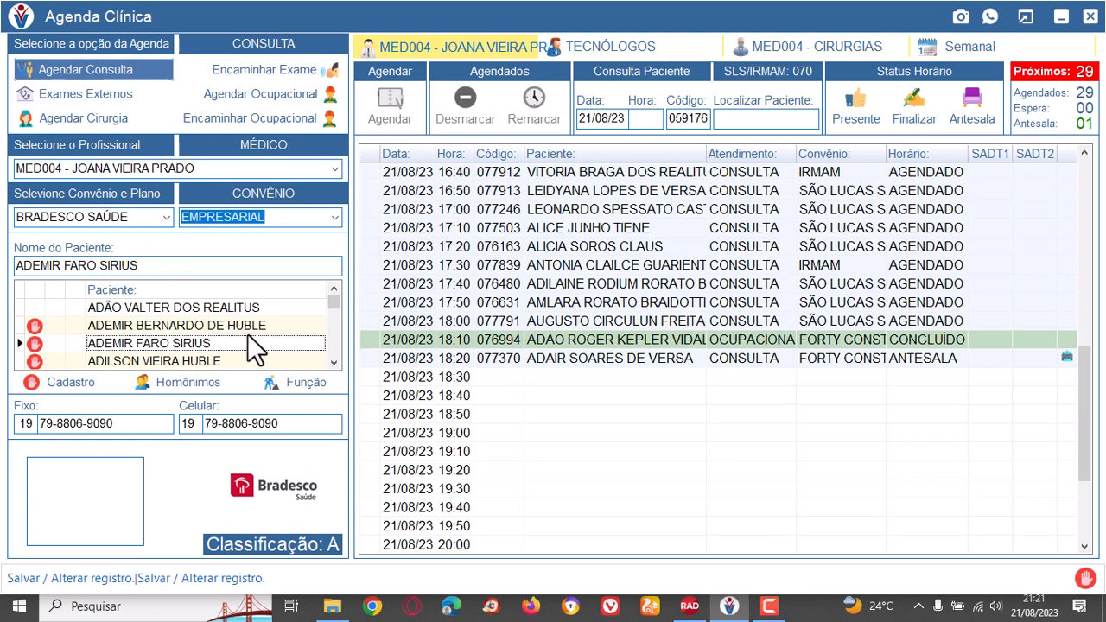
Try several free time slots between 18:30 and 19:40 for the selected patient.
{"action": "left_click", "coordinate": [602, 376]}
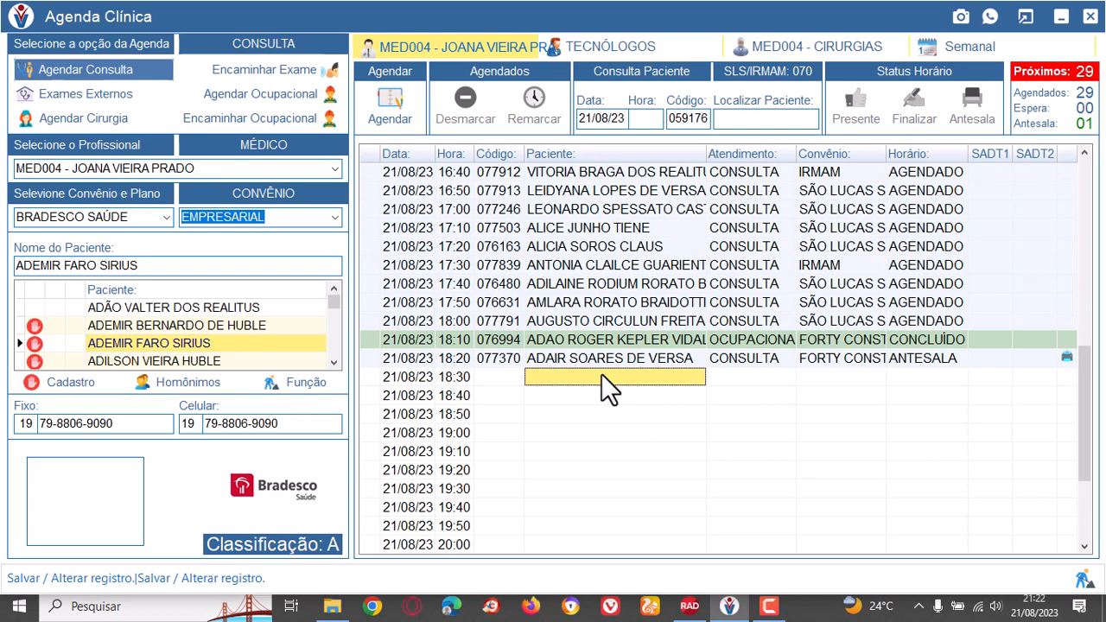
{"action": "left_click", "coordinate": [612, 396]}
{"action": "left_click", "coordinate": [609, 432]}
{"action": "left_click", "coordinate": [609, 398]}
{"action": "left_click", "coordinate": [607, 432]}
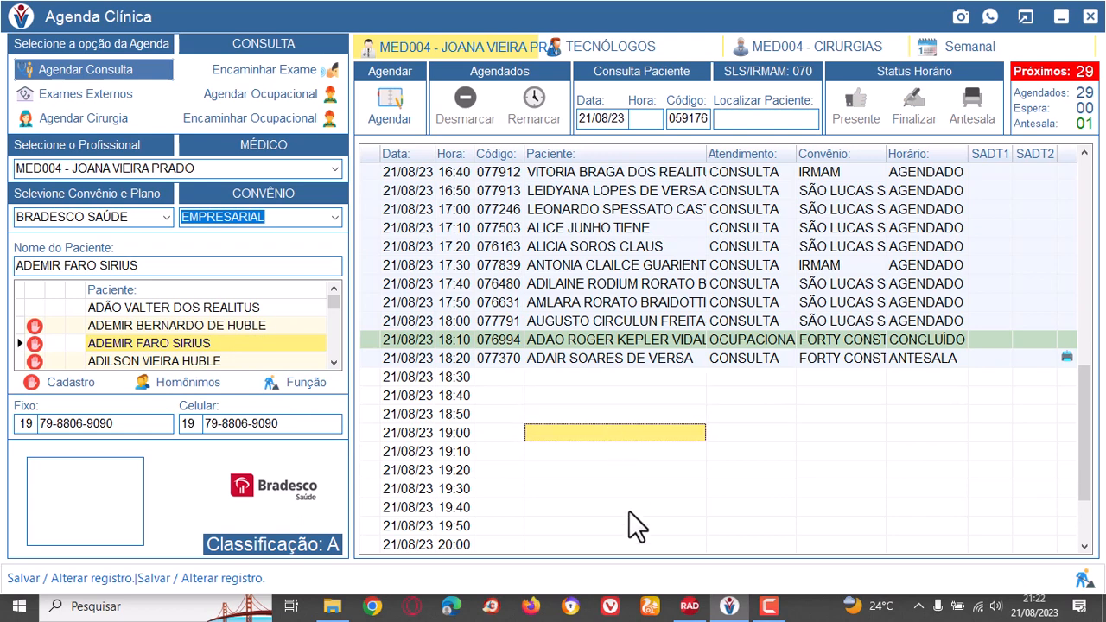
{"action": "left_click", "coordinate": [629, 508]}
Look through the BRADESCO SAÚDE patients and select one with a homonym mark but no incomplete-registration mark.
{"action": "left_click", "coordinate": [201, 324]}
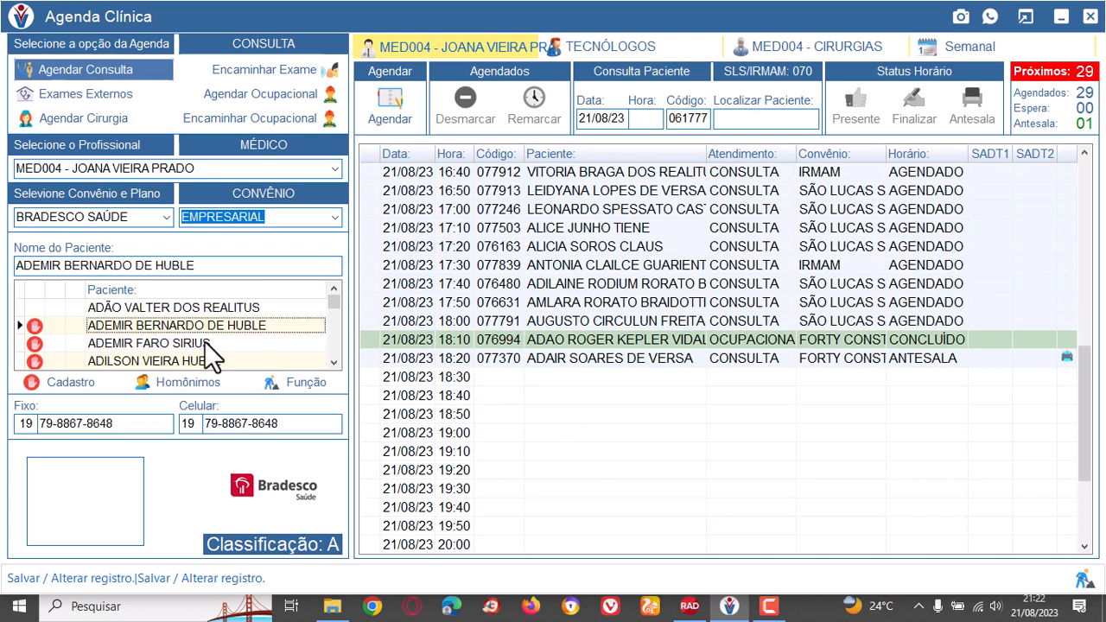
{"action": "left_click", "coordinate": [205, 339]}
{"action": "left_click", "coordinate": [213, 357]}
{"action": "scroll", "coordinate": [220, 350], "scroll_direction": "down", "scroll_amount": 2}
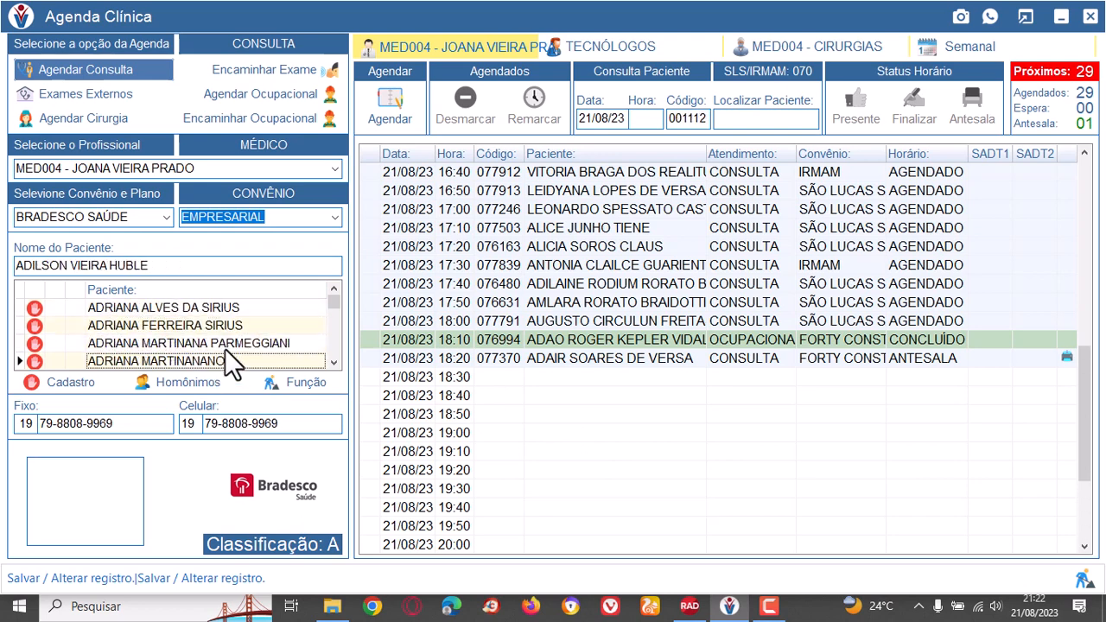
{"action": "left_click", "coordinate": [212, 325]}
{"action": "scroll", "coordinate": [215, 357], "scroll_direction": "down", "scroll_amount": 3}
{"action": "left_click", "coordinate": [204, 307]}
{"action": "left_click", "coordinate": [208, 326]}
{"action": "left_click", "coordinate": [214, 344]}
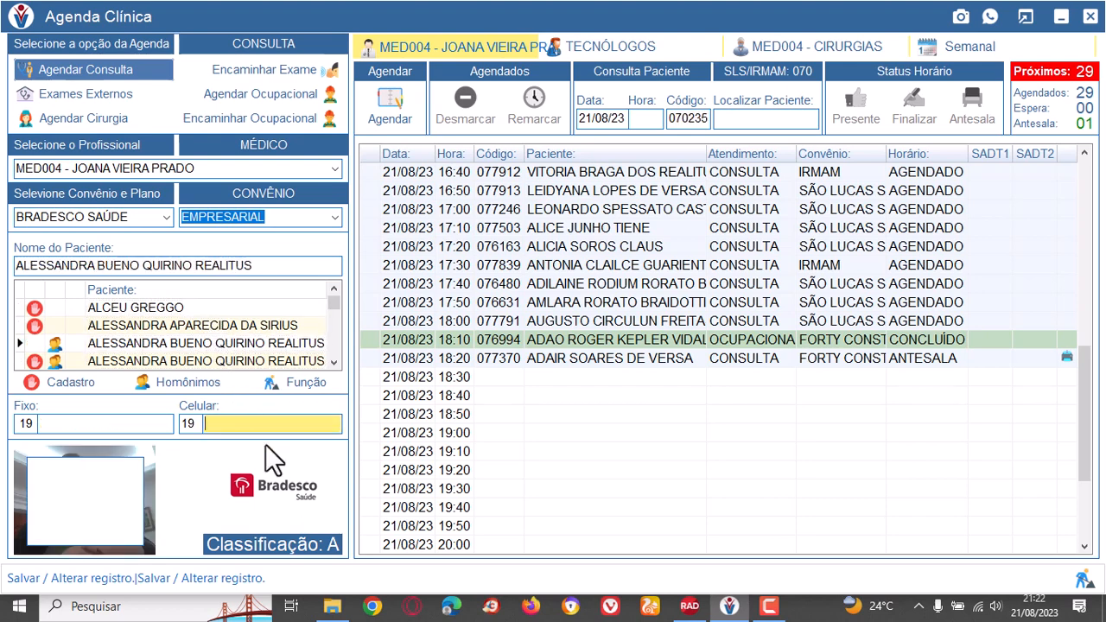
Choose the 18:40 slot, dismiss the notice and enter the patient's mobile phone number.
{"action": "left_click", "coordinate": [614, 397]}
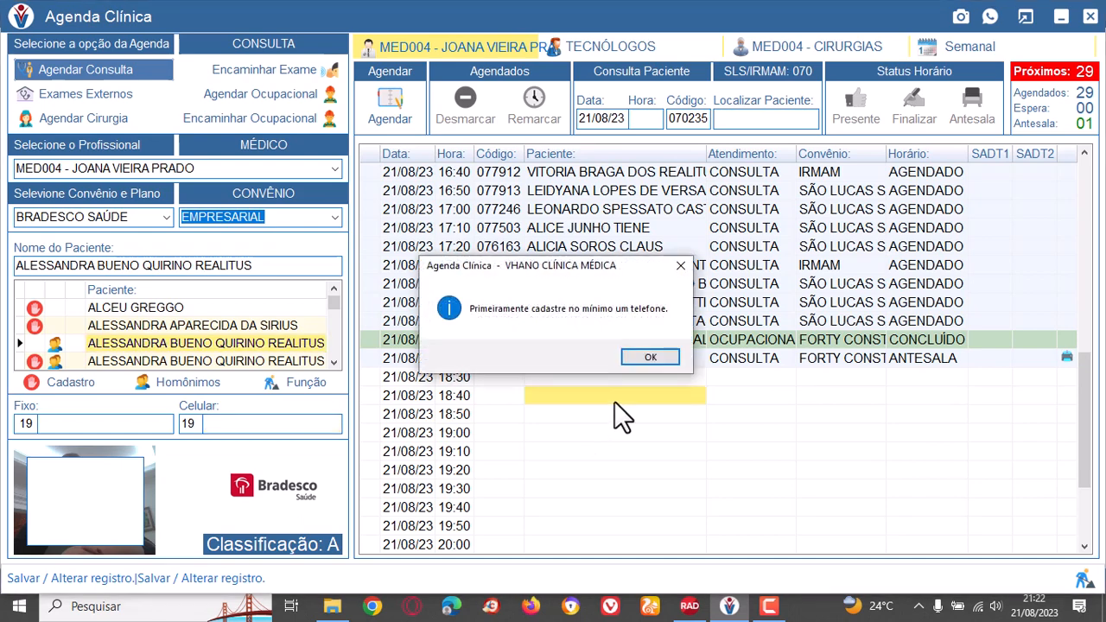
{"action": "left_click", "coordinate": [656, 355]}
{"action": "left_click", "coordinate": [248, 423]}
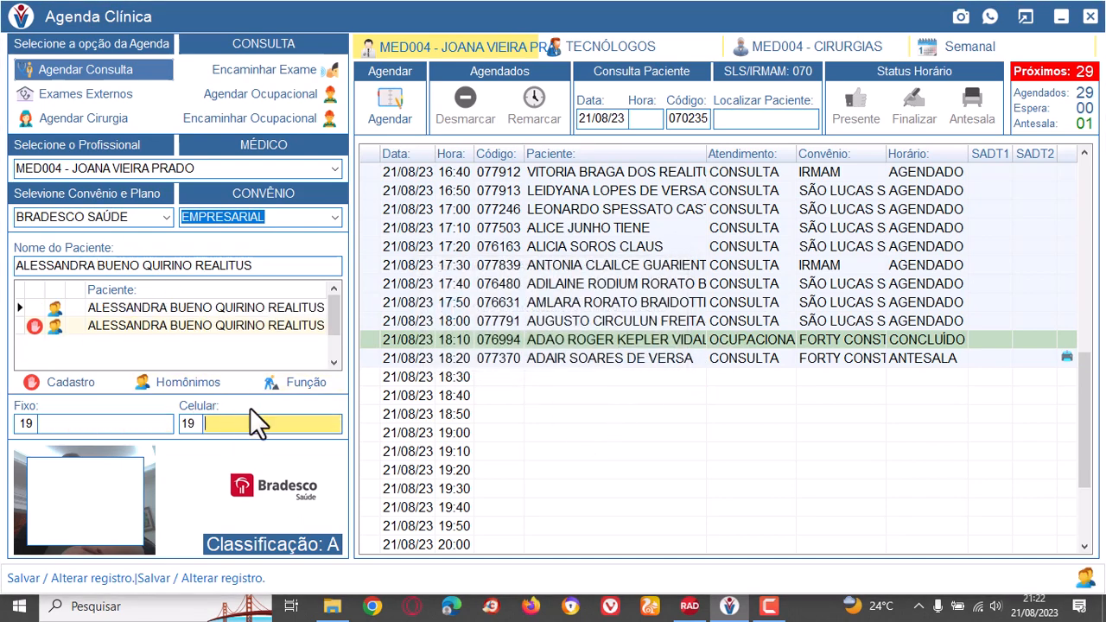
Schedule the patient's consultation in the 18:40 slot and acknowledge the message.
{"action": "left_click", "coordinate": [597, 398]}
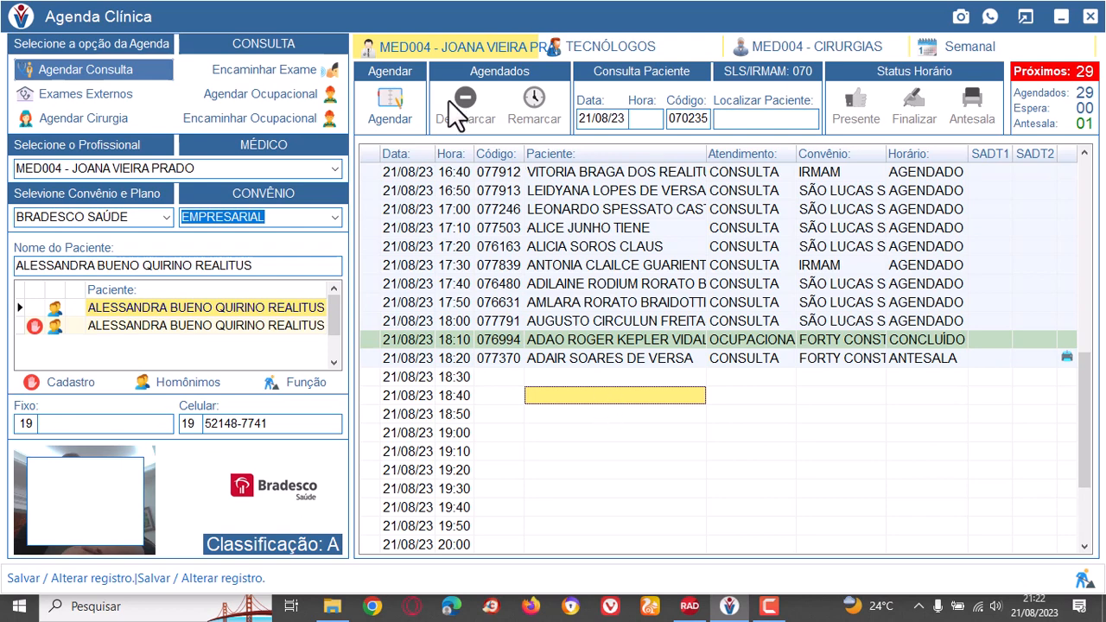
{"action": "left_click", "coordinate": [396, 101]}
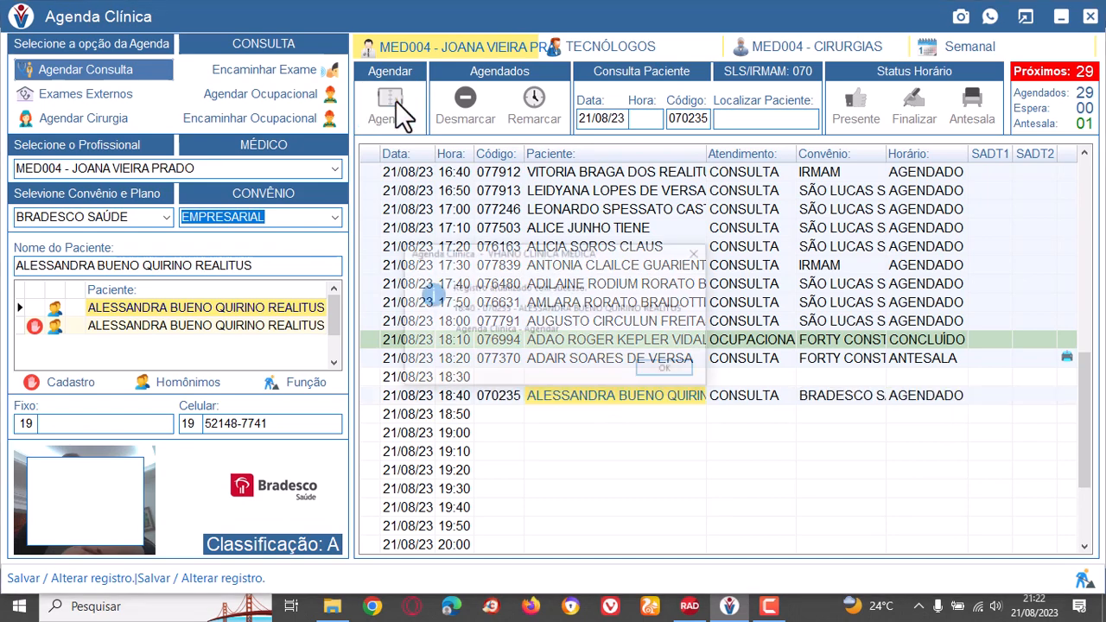
{"action": "left_click", "coordinate": [681, 367]}
Mark the patient of the 18:40 BRADESCO SAÚDE consultation as present.
{"action": "left_click", "coordinate": [757, 393]}
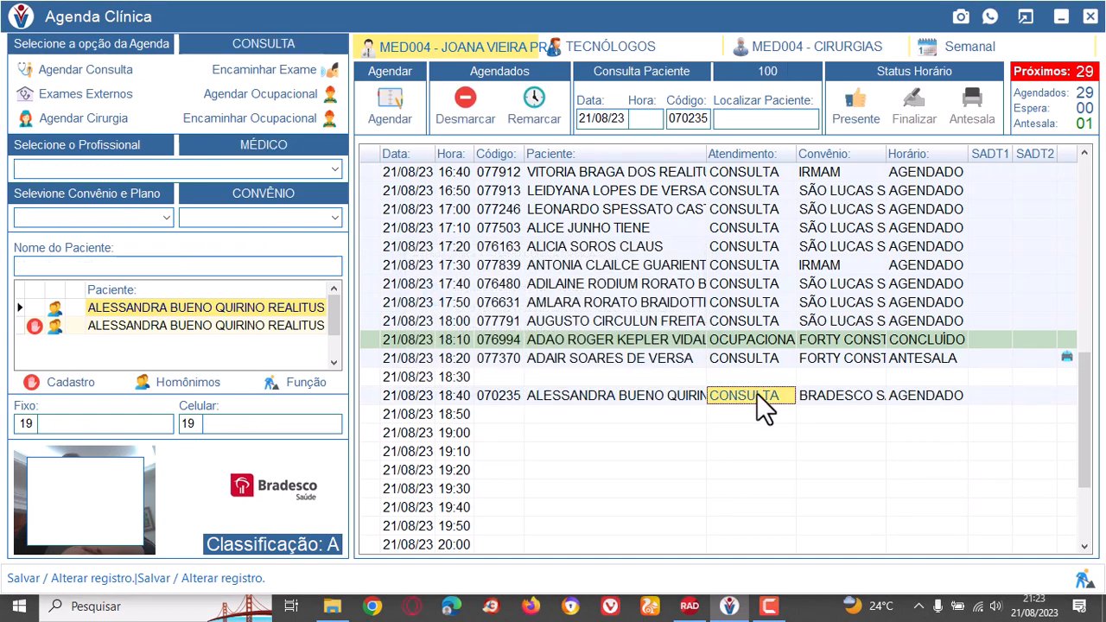
{"action": "left_click", "coordinate": [862, 100]}
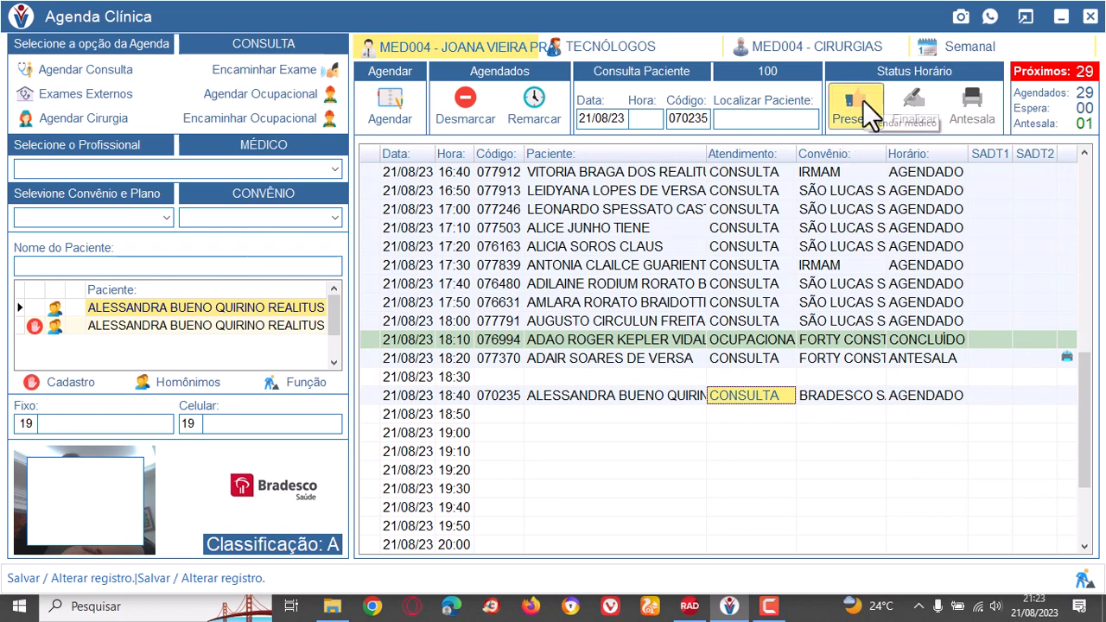
{"action": "left_click", "coordinate": [637, 400]}
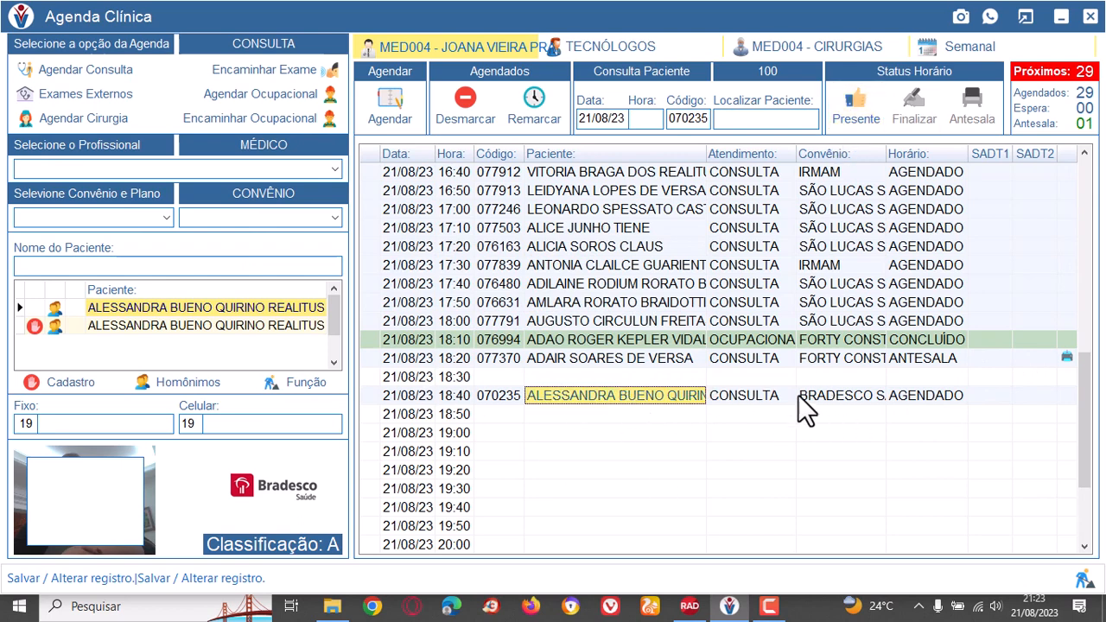
{"action": "left_click", "coordinate": [758, 396]}
{"action": "left_click", "coordinate": [840, 395]}
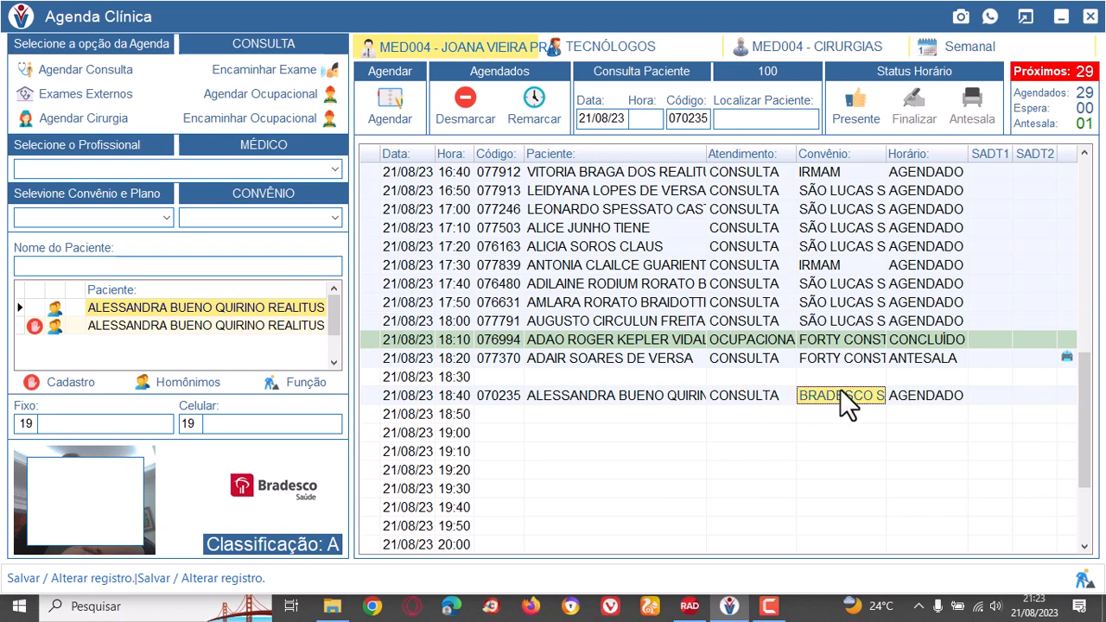
{"action": "left_click", "coordinate": [857, 106]}
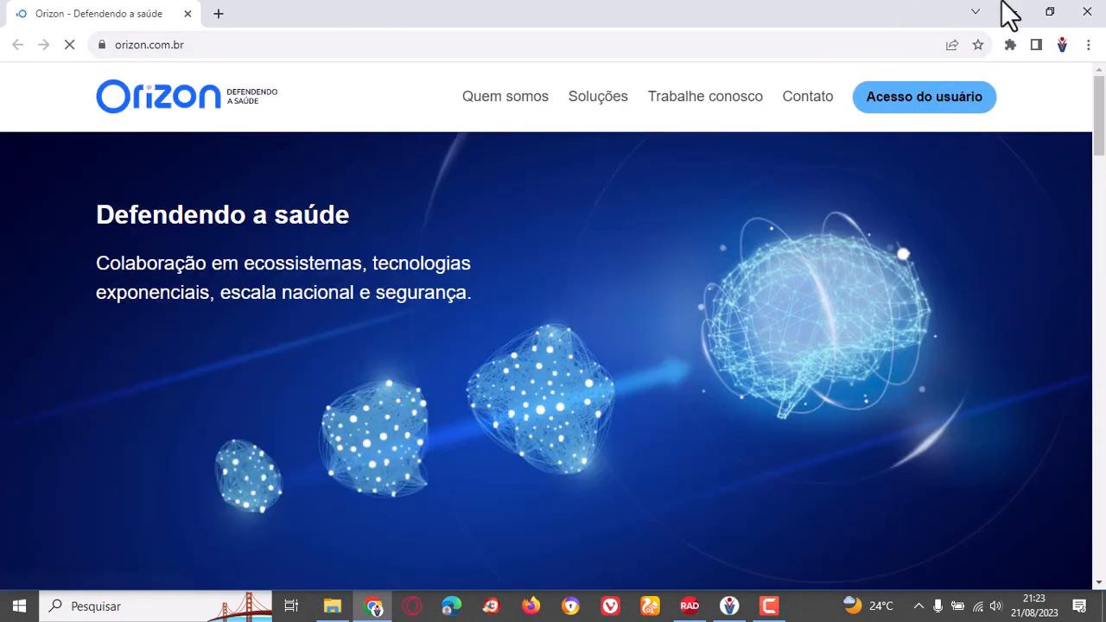
Open the user access page of the Orizon site, look over the login solutions and close the browser.
{"action": "left_click", "coordinate": [944, 107]}
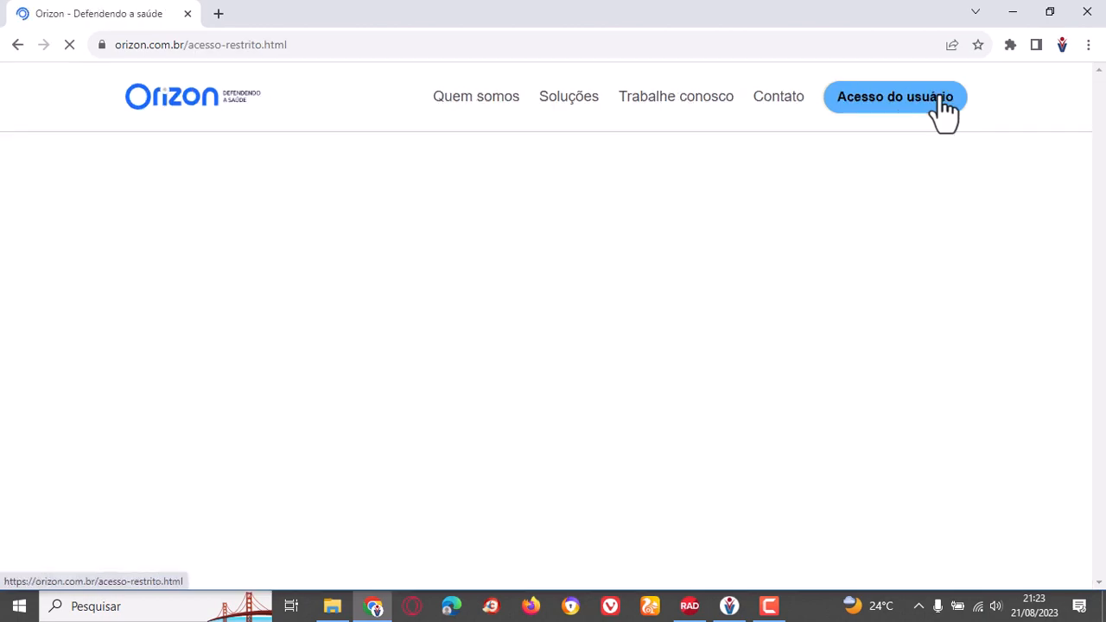
{"action": "scroll", "coordinate": [523, 295], "scroll_direction": "down", "scroll_amount": 5}
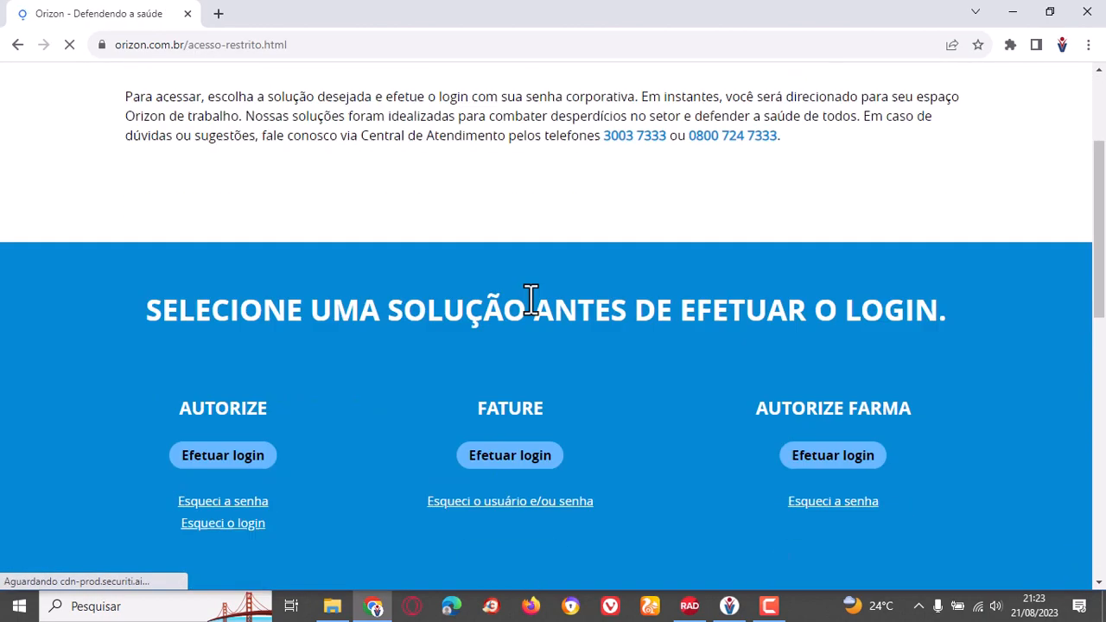
{"action": "scroll", "coordinate": [531, 311], "scroll_direction": "up", "scroll_amount": 1}
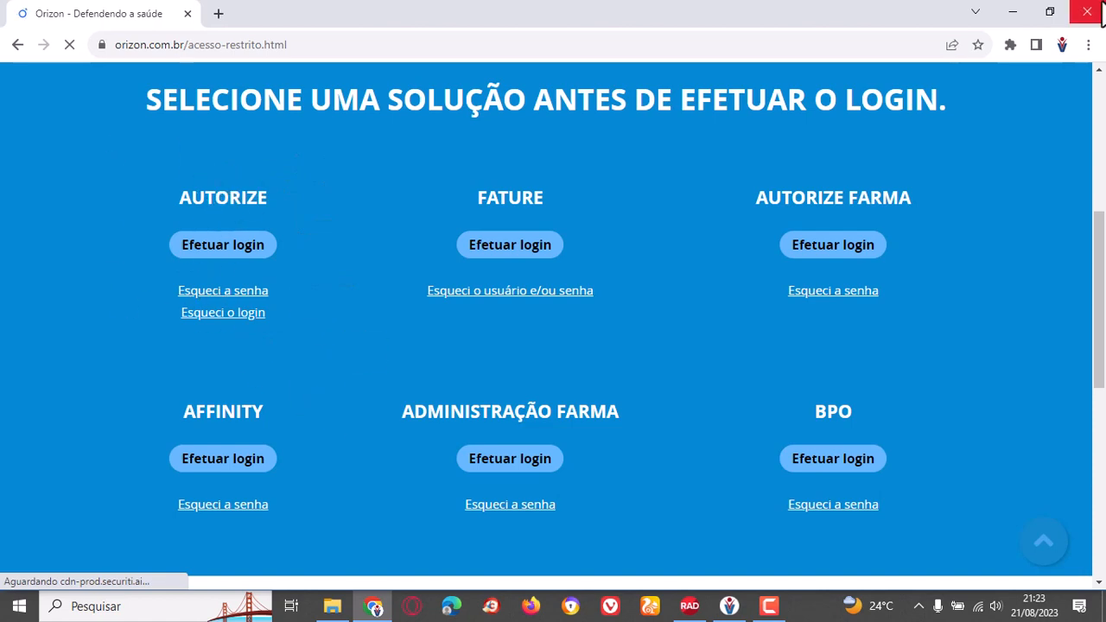
{"action": "left_click", "coordinate": [1087, 12]}
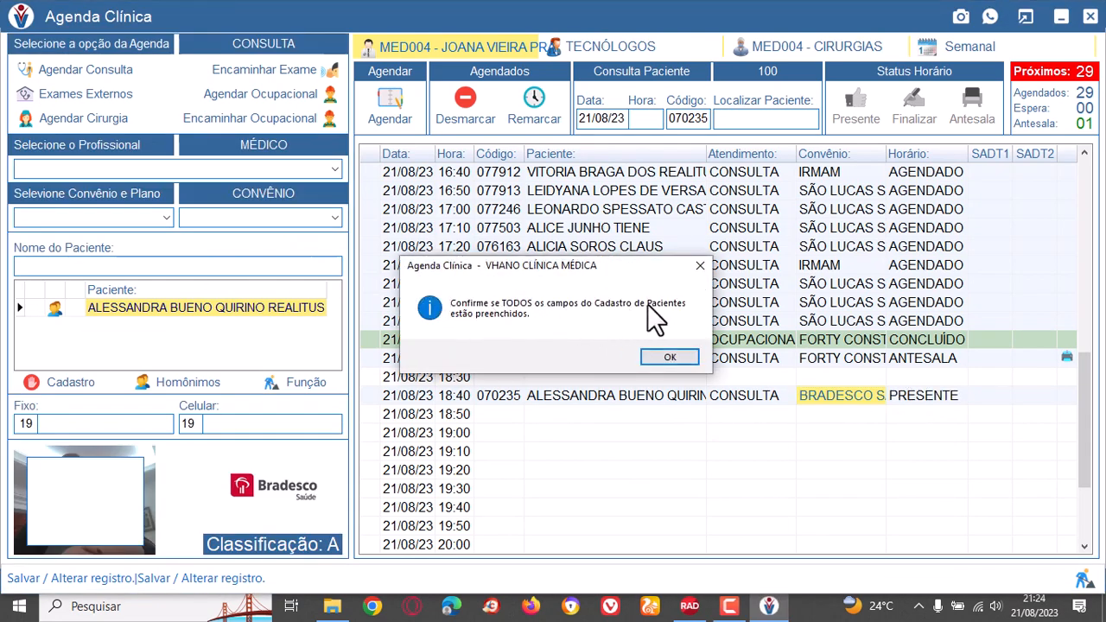
Acknowledge the registration reminder, check the mobile number in the patient's record and close the record.
{"action": "left_click", "coordinate": [661, 359]}
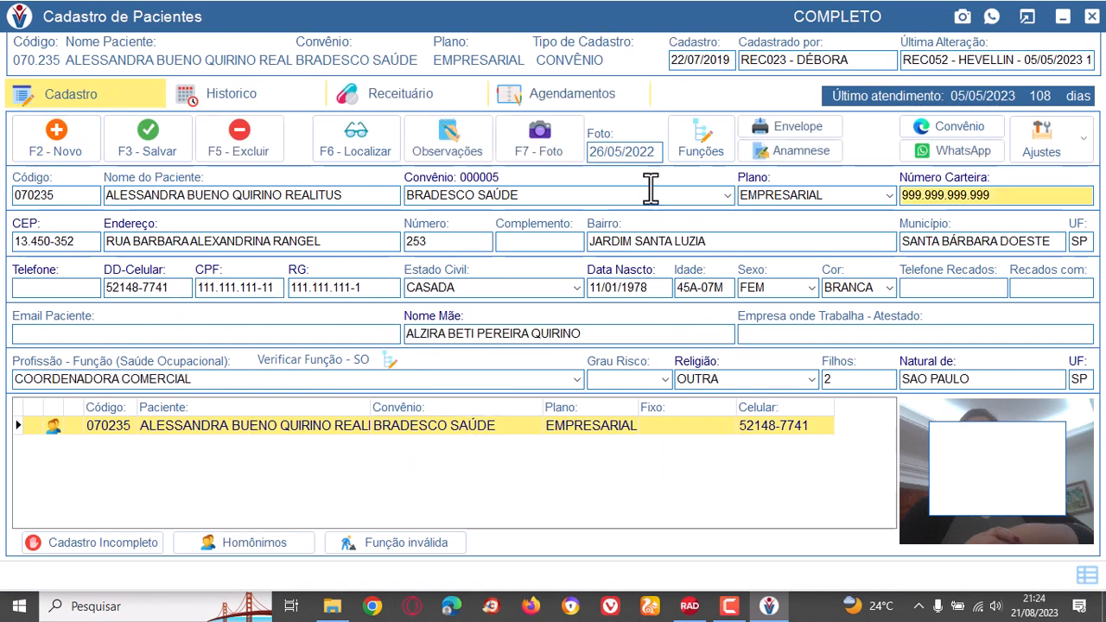
{"action": "left_click", "coordinate": [178, 290]}
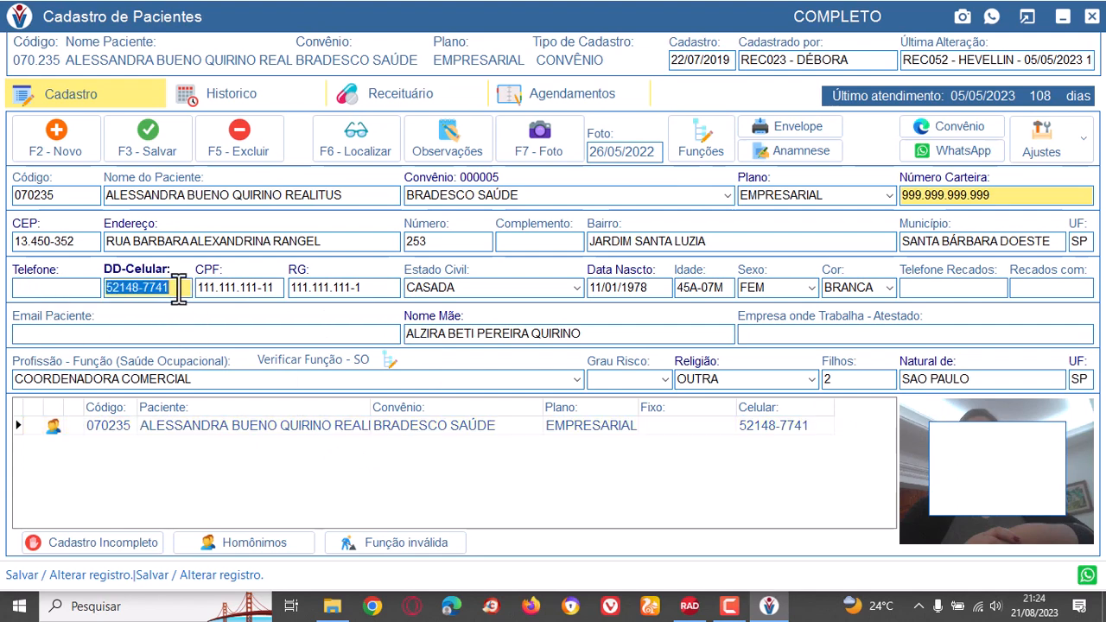
{"action": "left_click", "coordinate": [179, 290]}
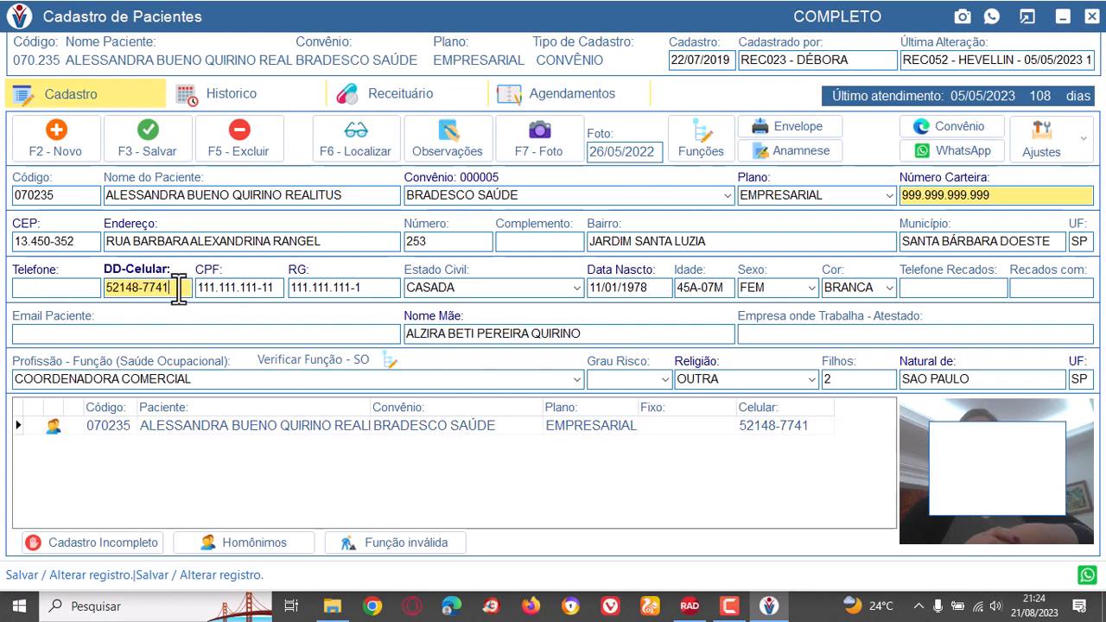
{"action": "left_click", "coordinate": [1090, 19]}
Finalize the 18:40 consultation and close the preview of its Bradesco consultation guide.
{"action": "left_click", "coordinate": [924, 396]}
{"action": "left_click", "coordinate": [919, 107]}
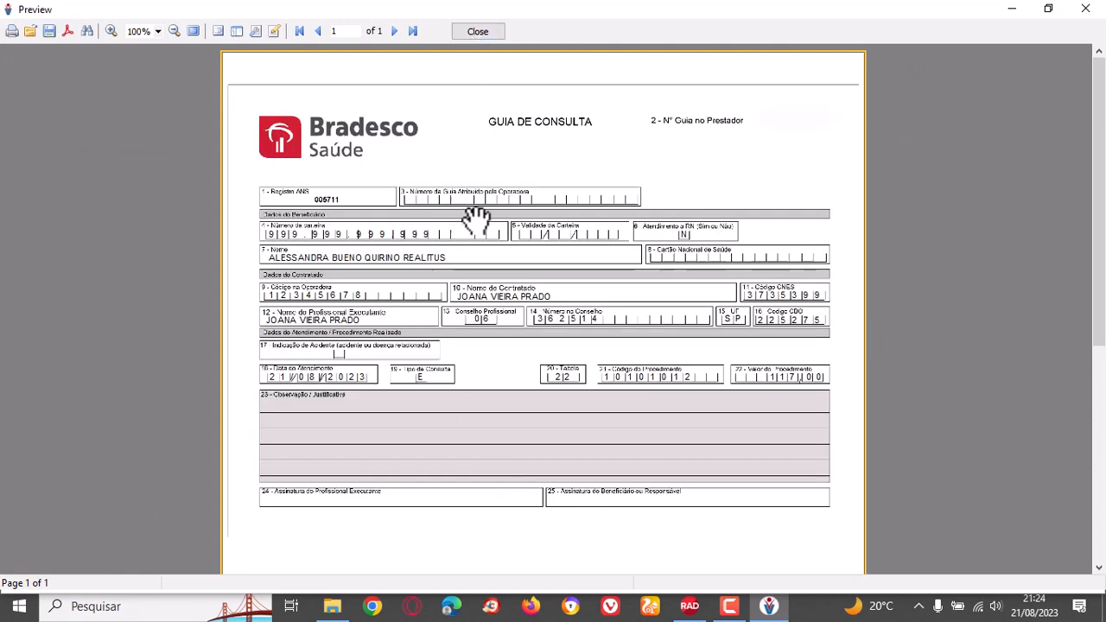
{"action": "left_click", "coordinate": [482, 31]}
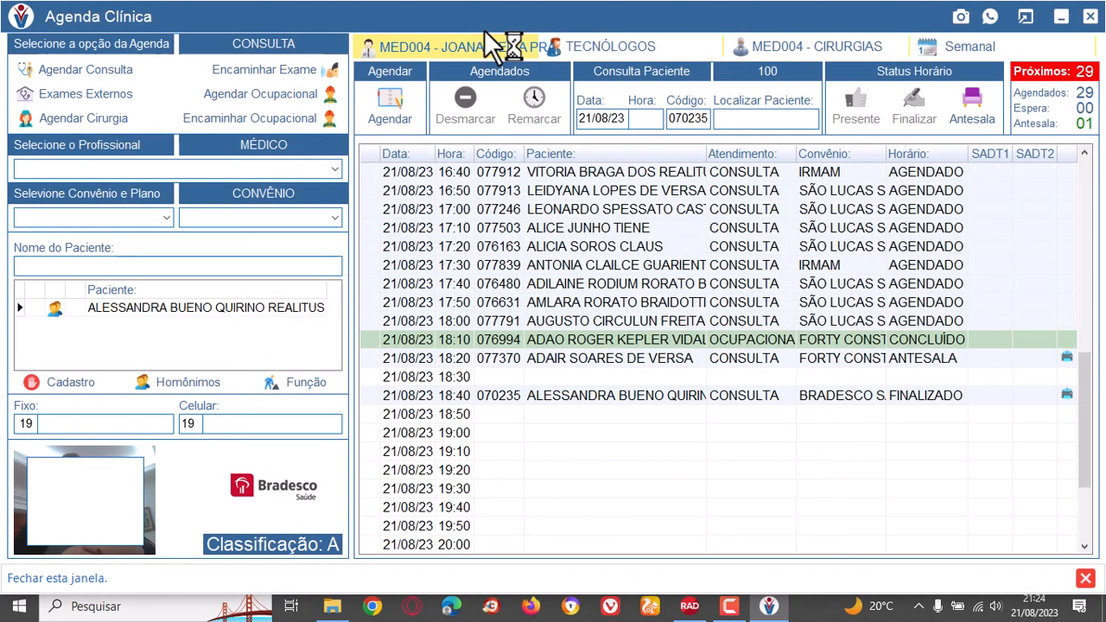
{"action": "left_click", "coordinate": [924, 397]}
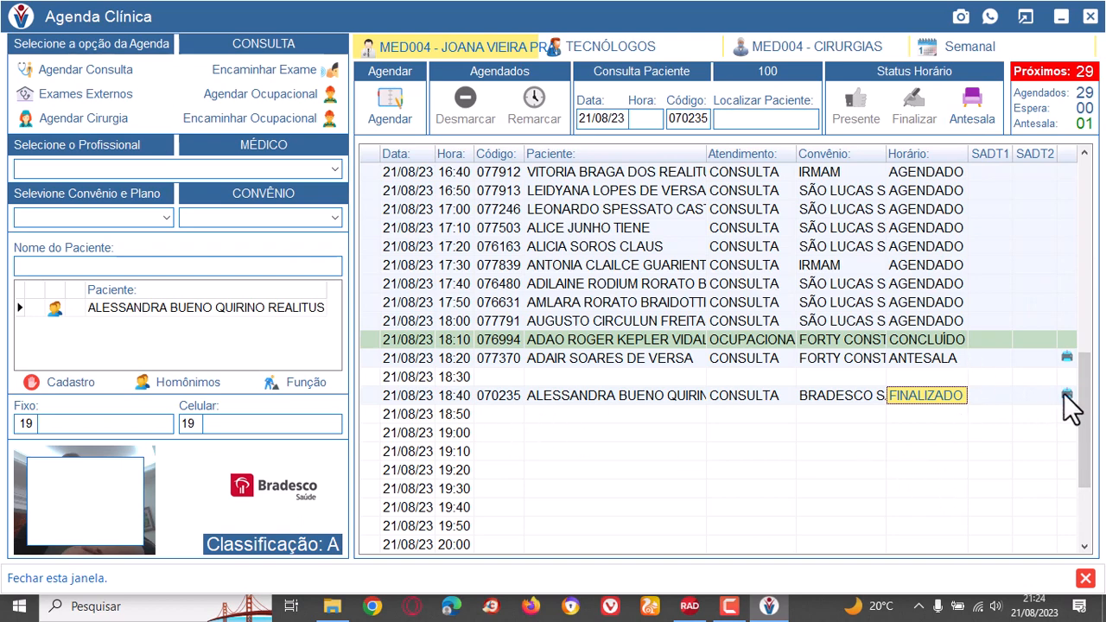
{"action": "left_click", "coordinate": [848, 399]}
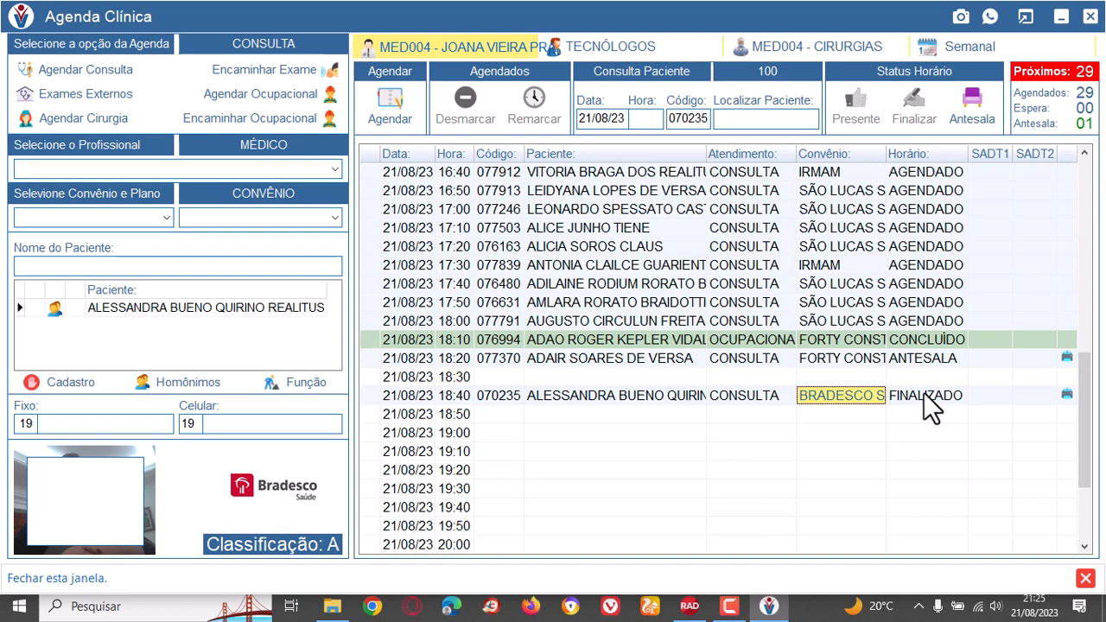
{"action": "left_click", "coordinate": [924, 393]}
{"action": "left_click", "coordinate": [862, 396]}
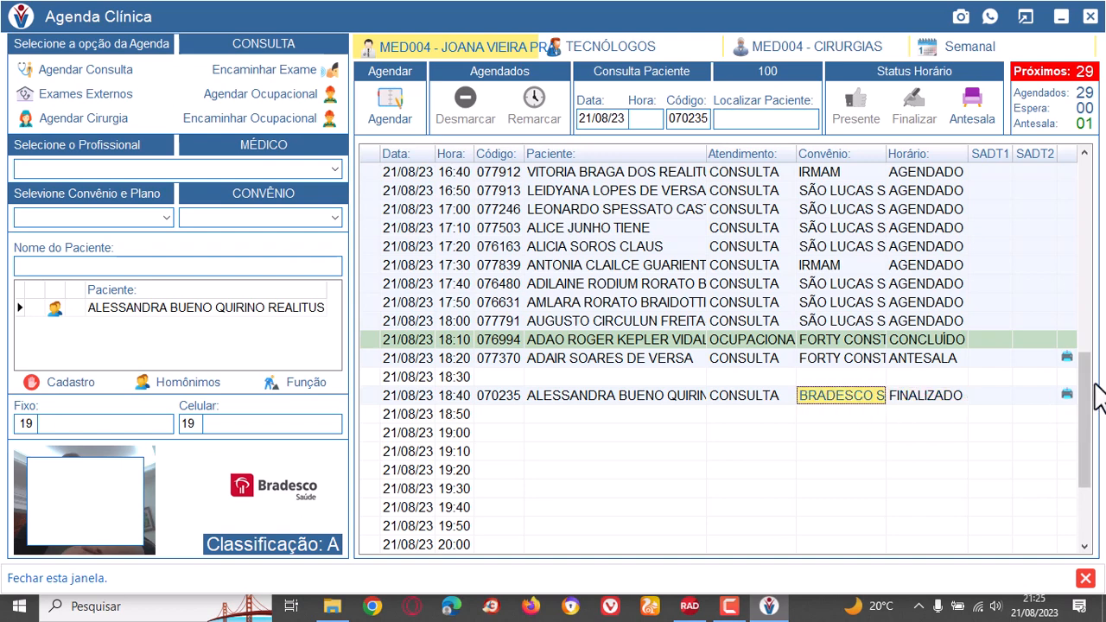
Reopen the consultation guide of the 18:40 appointment for printing, look it over and close the preview.
{"action": "left_click", "coordinate": [1064, 393]}
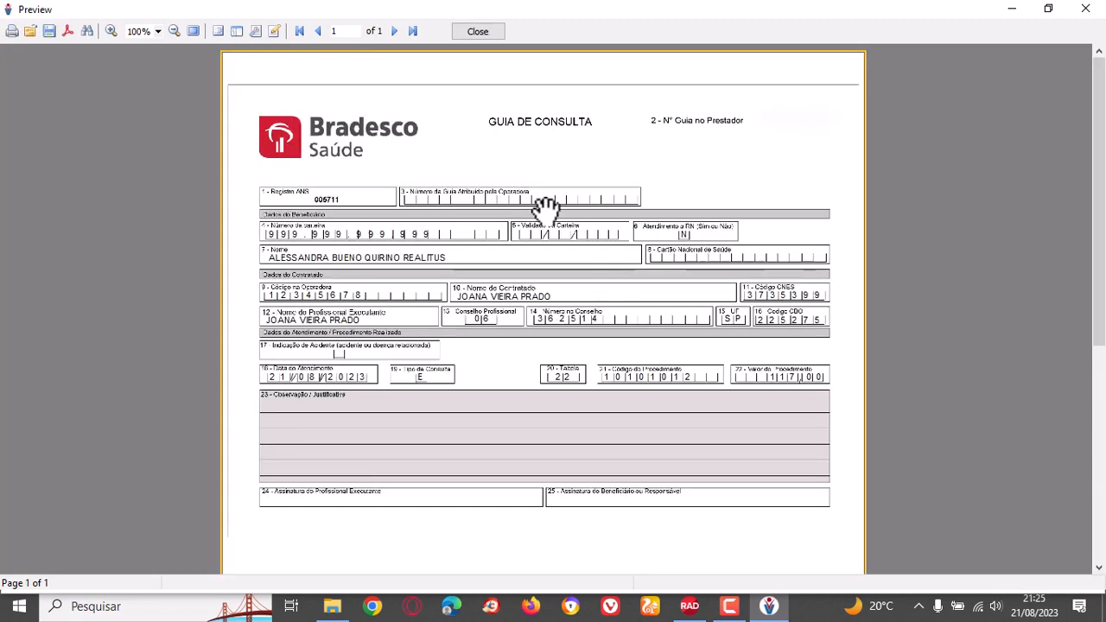
{"action": "scroll", "coordinate": [546, 207], "scroll_direction": "down", "scroll_amount": 5}
{"action": "scroll", "coordinate": [545, 215], "scroll_direction": "up", "scroll_amount": 4}
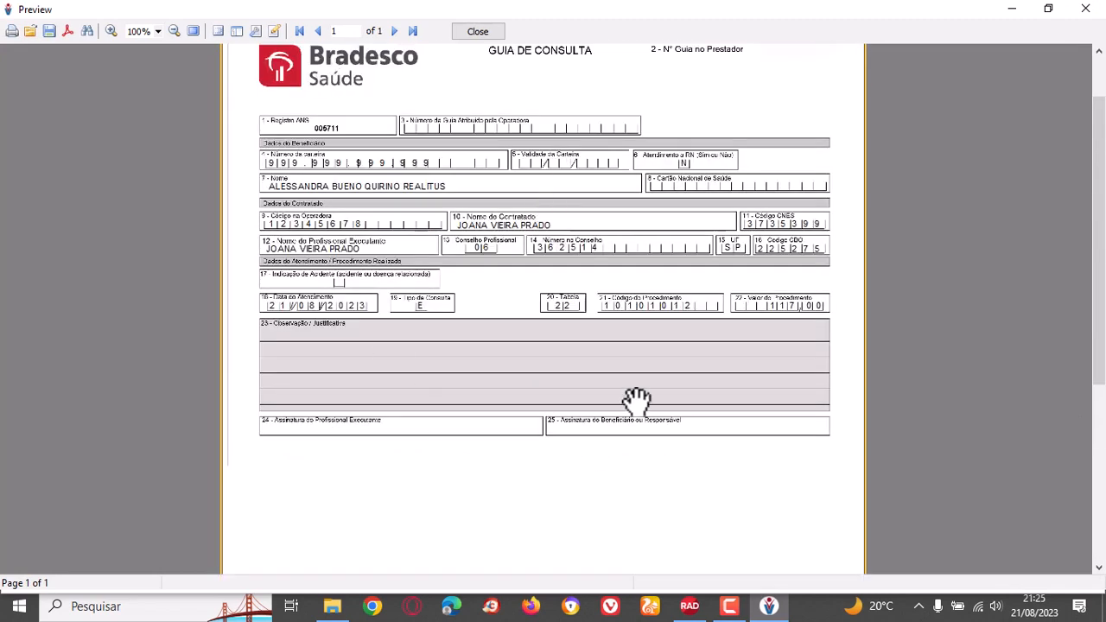
{"action": "left_click", "coordinate": [485, 28]}
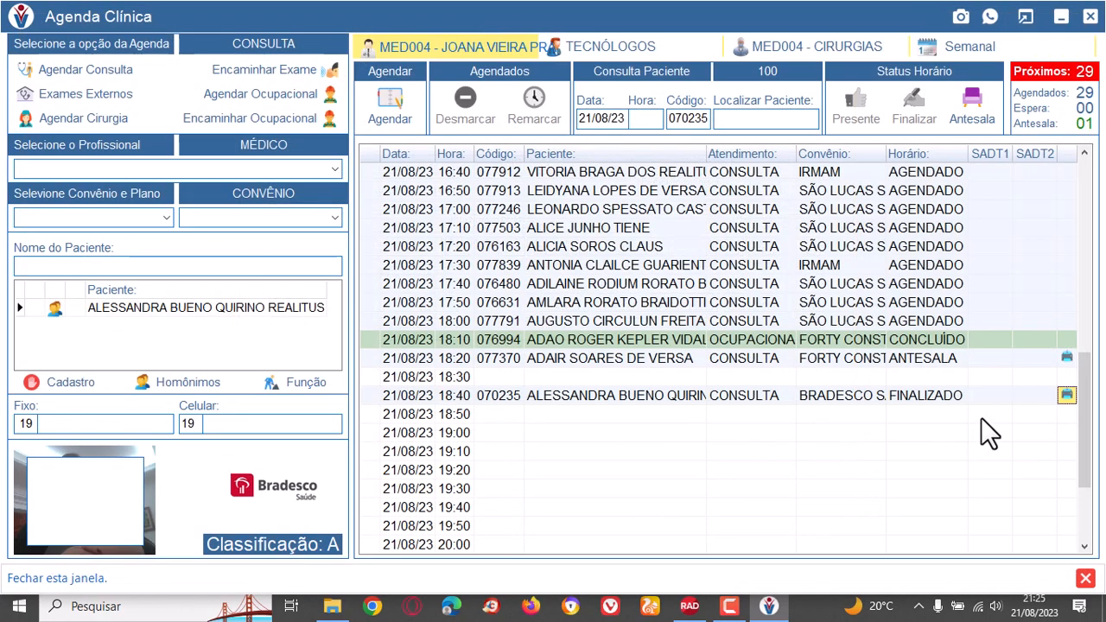
{"action": "left_click", "coordinate": [921, 397]}
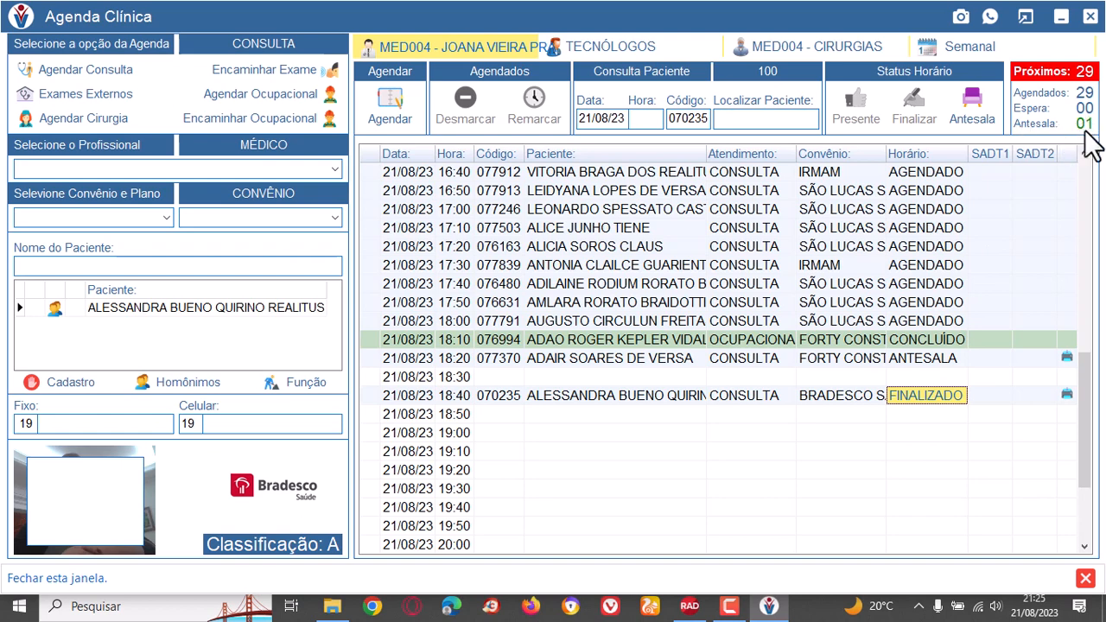
Set the finalized 18:40 Bradesco appointment back to Antesala status and close the clinic agenda.
{"action": "left_click", "coordinate": [850, 392]}
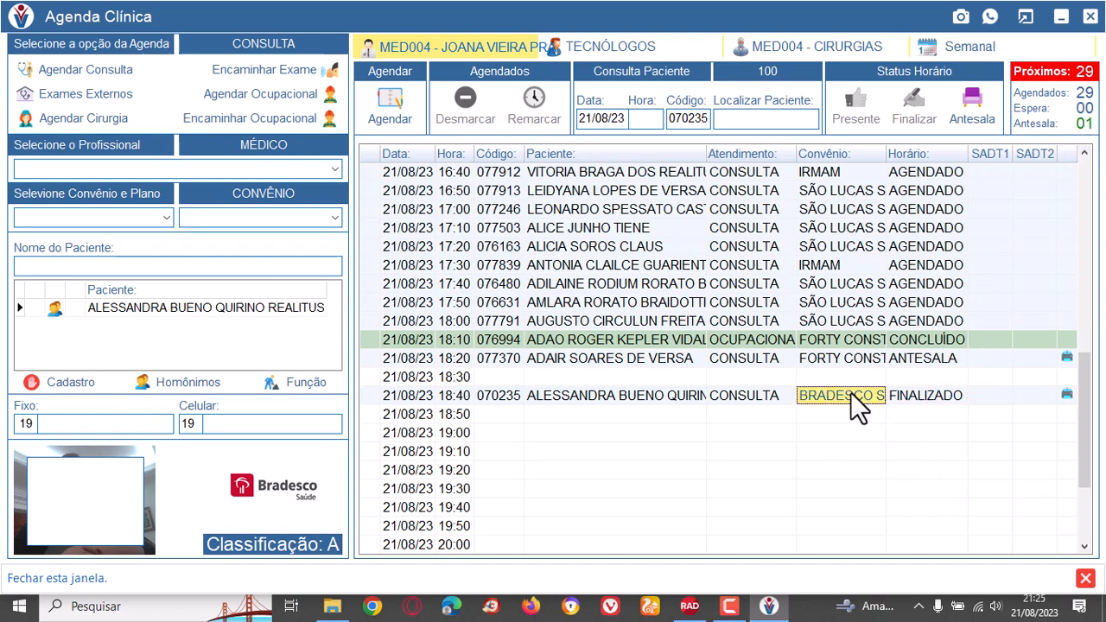
{"action": "left_click", "coordinate": [973, 102]}
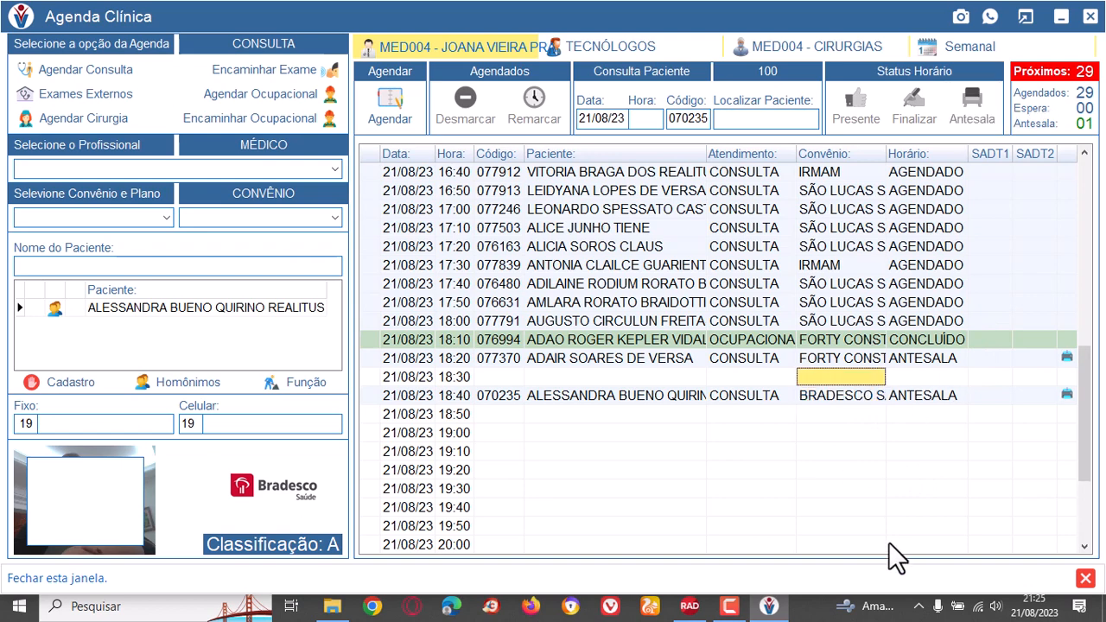
{"action": "left_click", "coordinate": [924, 401]}
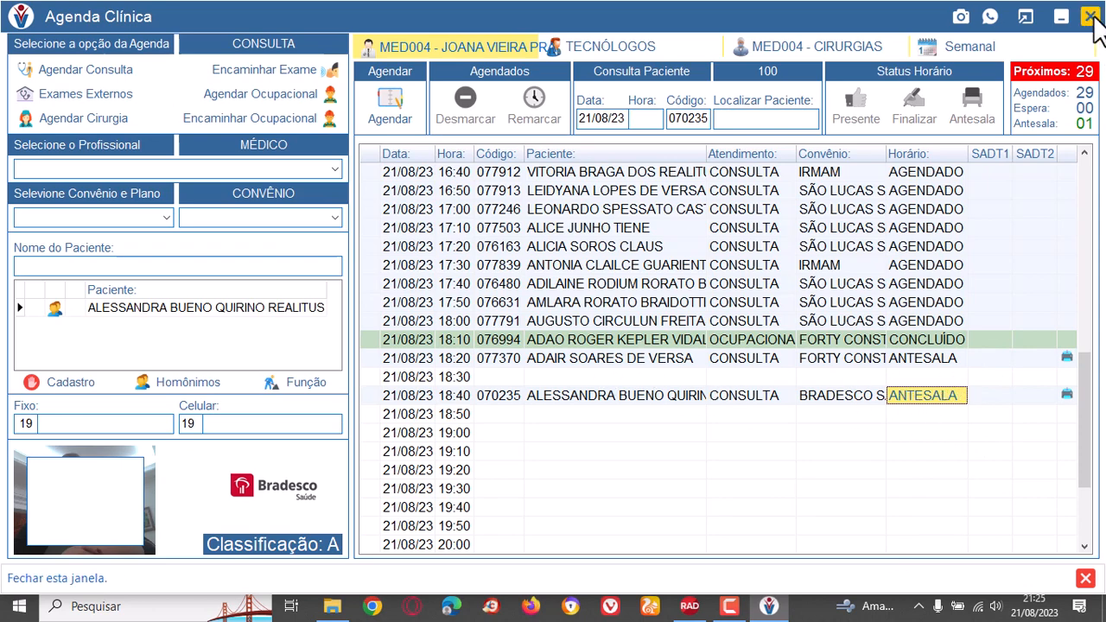
{"action": "left_click", "coordinate": [1091, 17]}
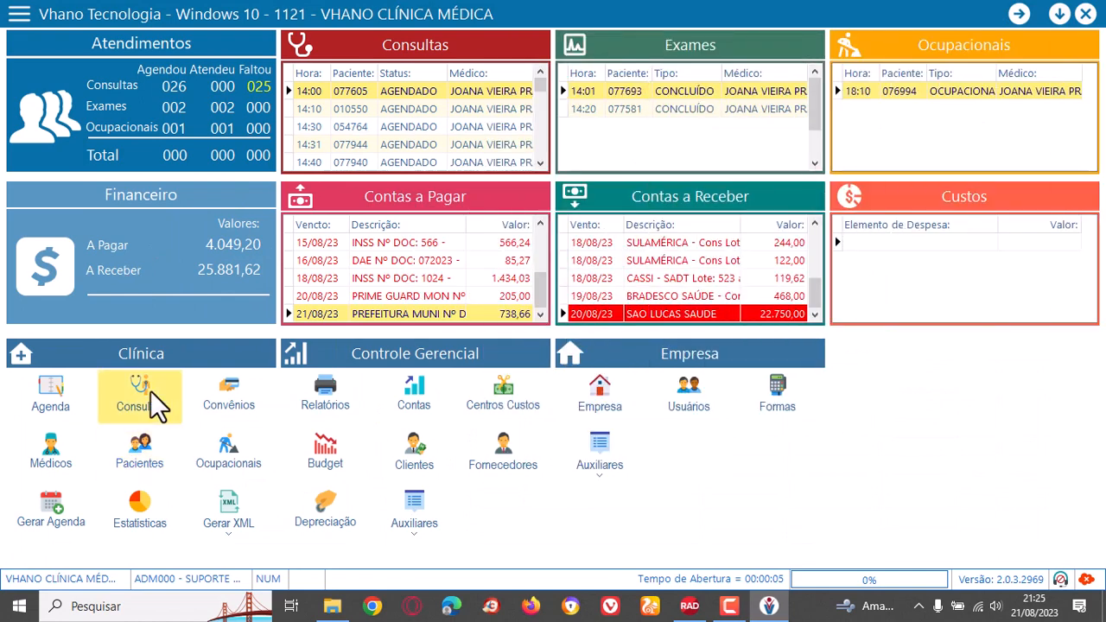
Open the doctors' consultation screen and load the waiting patients of professional MED004.
{"action": "left_click", "coordinate": [151, 391]}
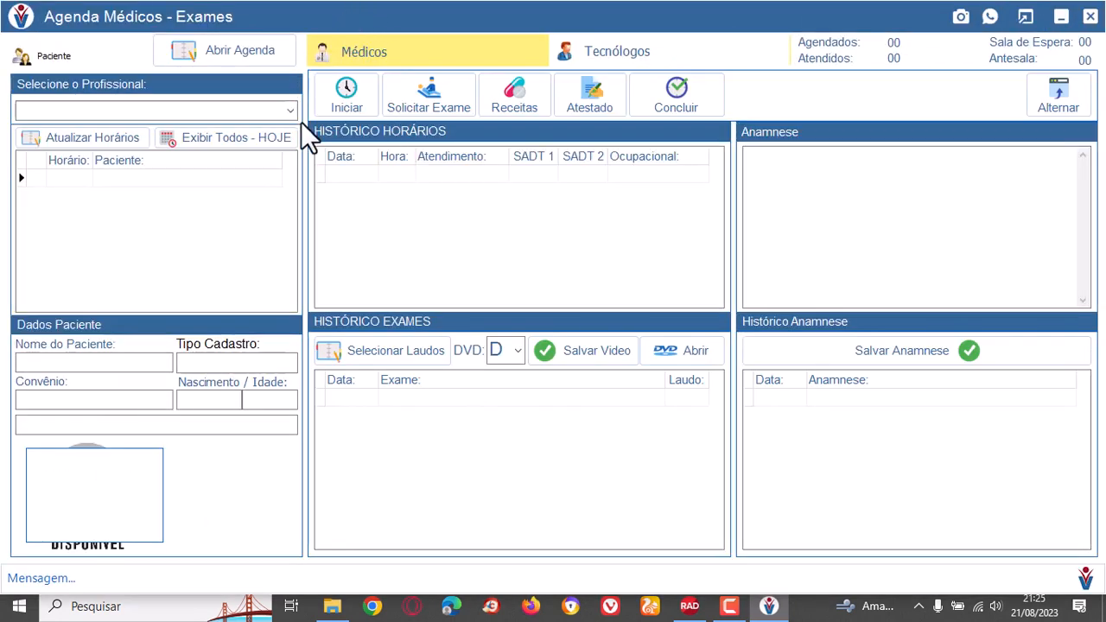
{"action": "left_click", "coordinate": [292, 111]}
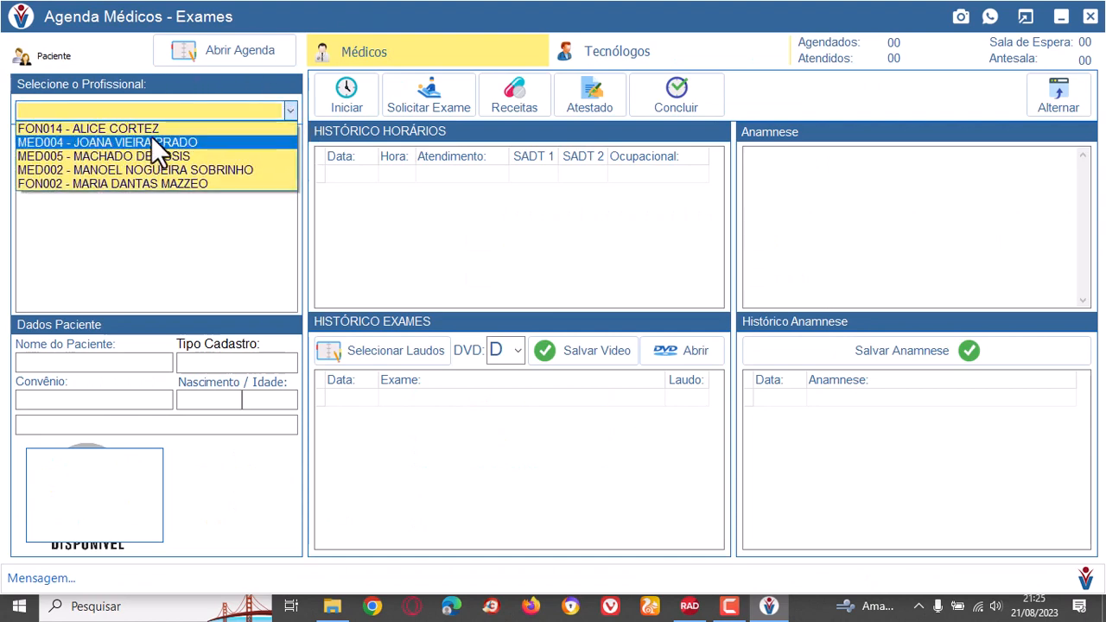
{"action": "left_click", "coordinate": [154, 142]}
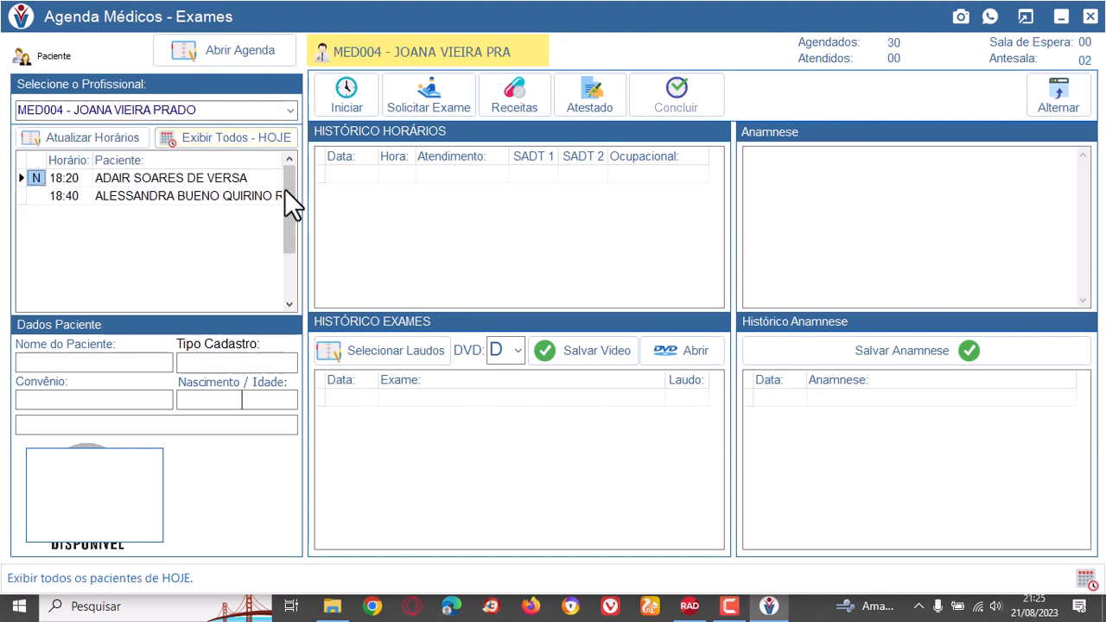
{"action": "left_click", "coordinate": [196, 177]}
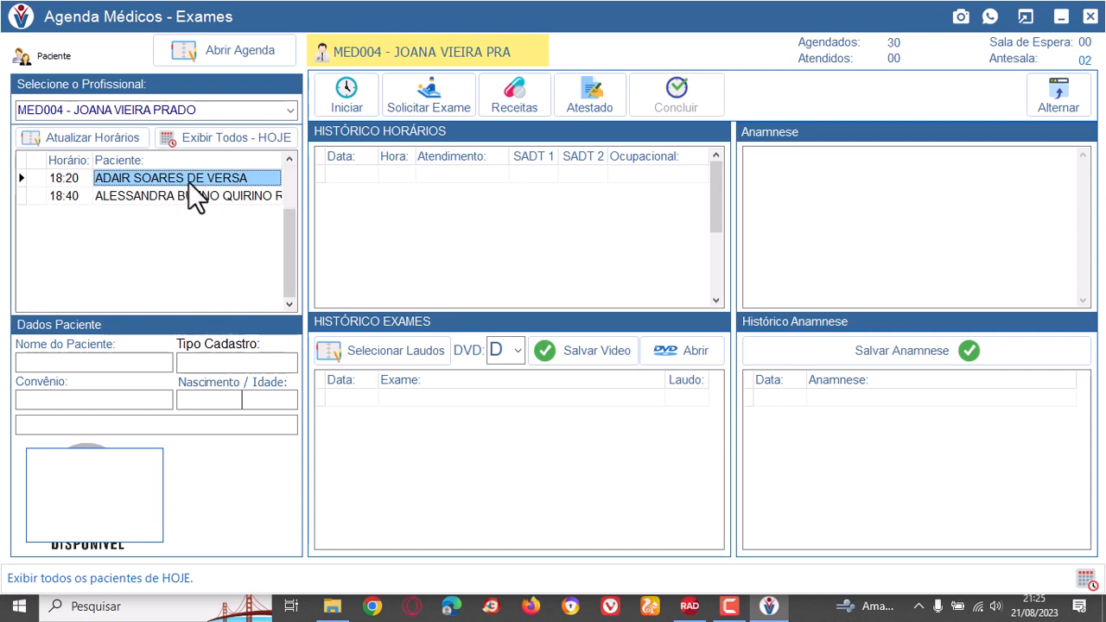
{"action": "left_click", "coordinate": [289, 111]}
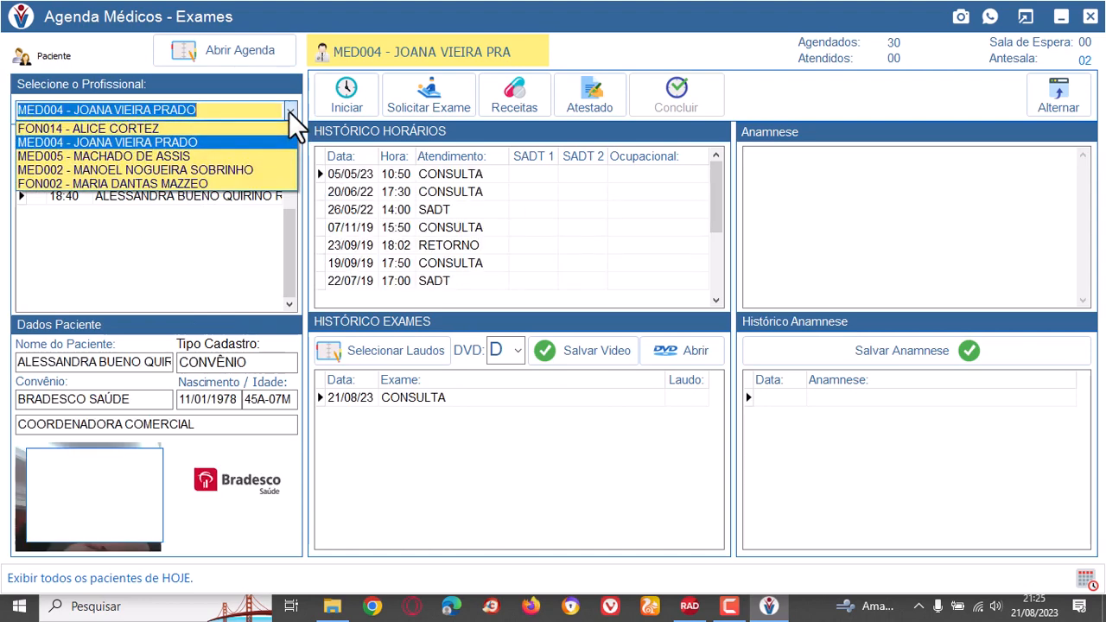
{"action": "left_click", "coordinate": [130, 142]}
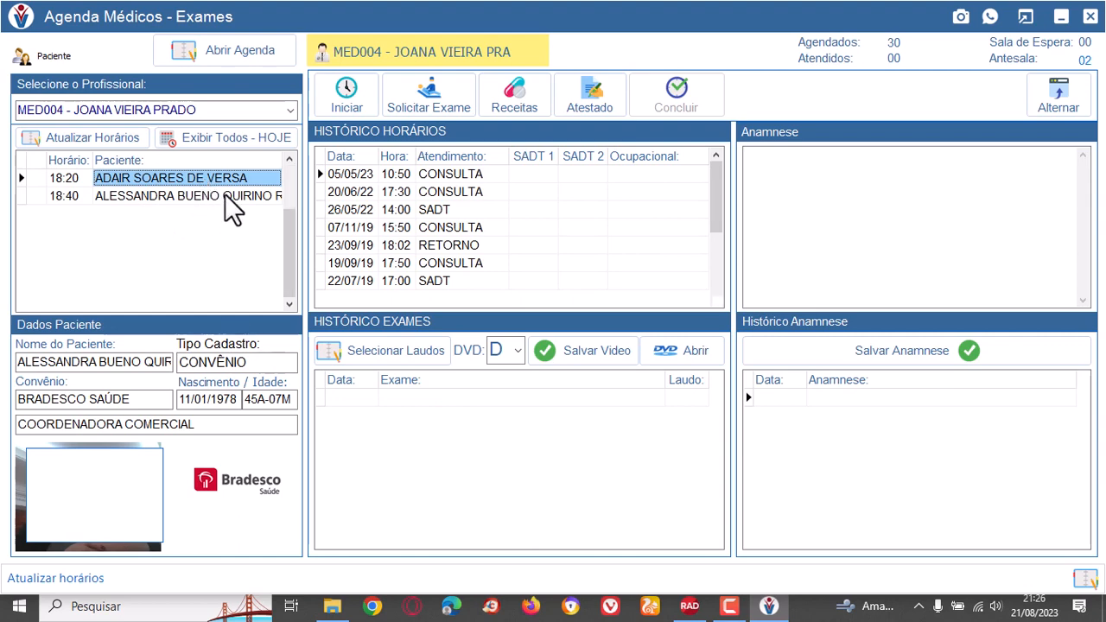
Compare the records of the 18:20 and 18:40 patients, and start the consultation of the 18:40 patient.
{"action": "left_click", "coordinate": [224, 195]}
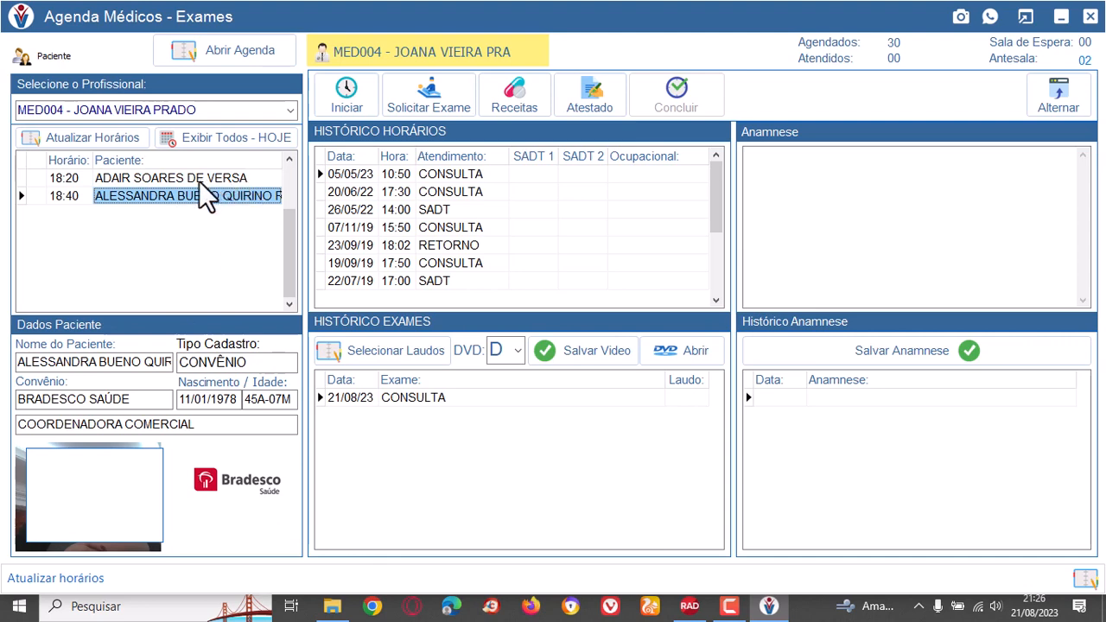
{"action": "left_click", "coordinate": [201, 178]}
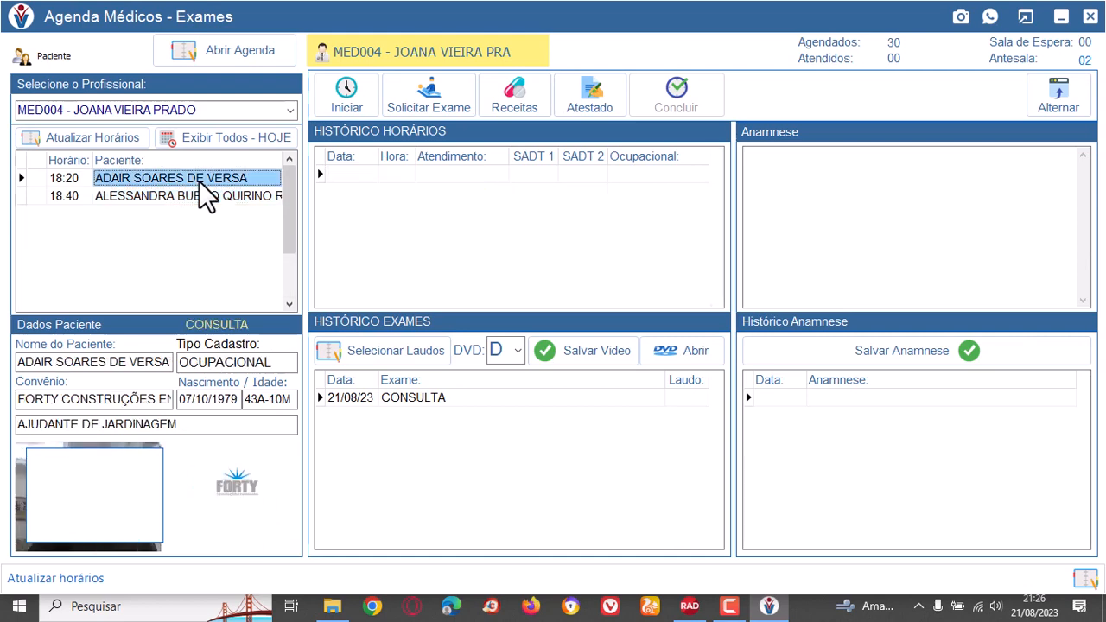
{"action": "left_click", "coordinate": [210, 197]}
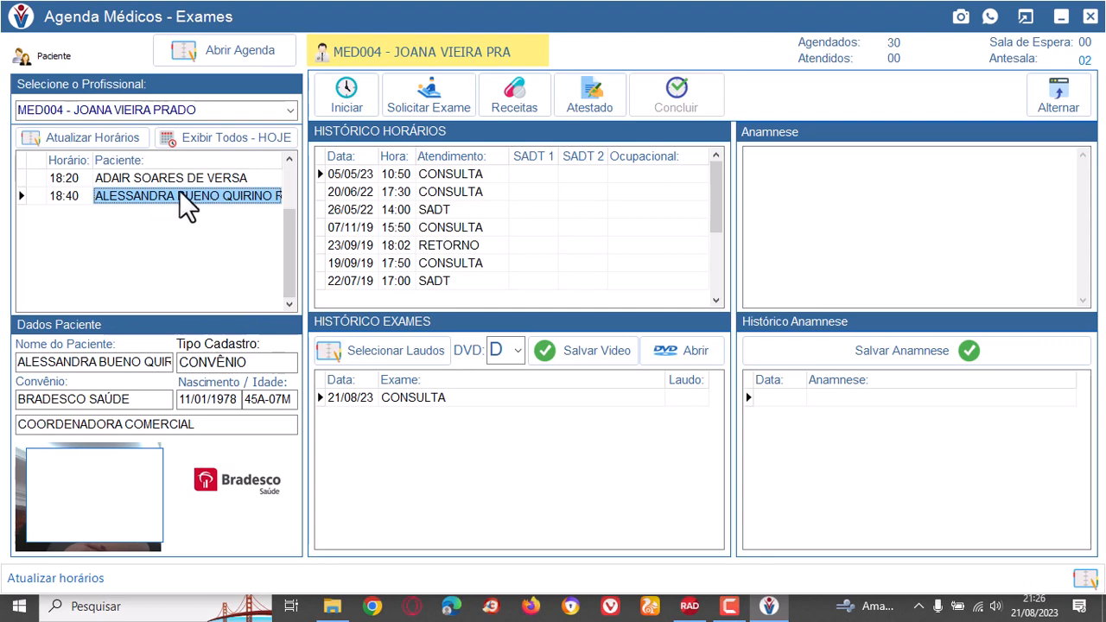
{"action": "left_click", "coordinate": [350, 109]}
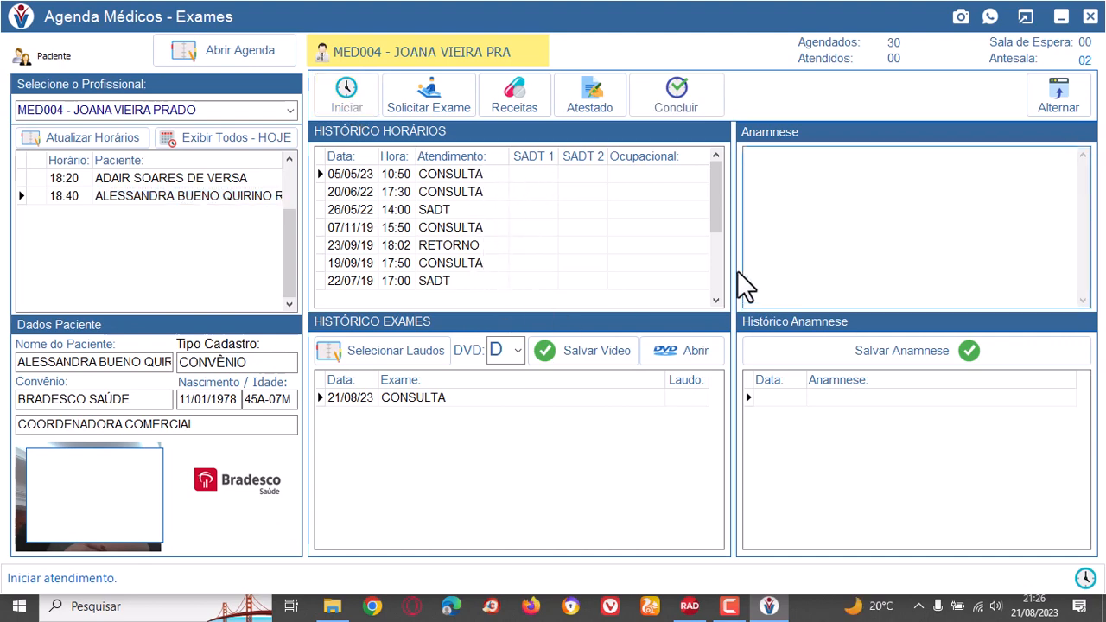
Look through the patient's past appointments in the appointment history and the exams belonging to each one.
{"action": "left_click", "coordinate": [716, 299]}
{"action": "left_click_drag", "start_coordinate": [716, 279], "coordinate": [721, 153]}
{"action": "left_click", "coordinate": [493, 174]}
{"action": "left_click", "coordinate": [489, 191]}
{"action": "left_click", "coordinate": [484, 210]}
{"action": "left_click", "coordinate": [487, 229]}
{"action": "left_click", "coordinate": [495, 246]}
{"action": "left_click", "coordinate": [484, 263]}
{"action": "left_click", "coordinate": [479, 280]}
{"action": "left_click", "coordinate": [466, 192]}
{"action": "left_click", "coordinate": [470, 176]}
Enter "Dor de garganta" as the patient's anamnesis and save it to the anamnesis history.
{"action": "left_click", "coordinate": [786, 278]}
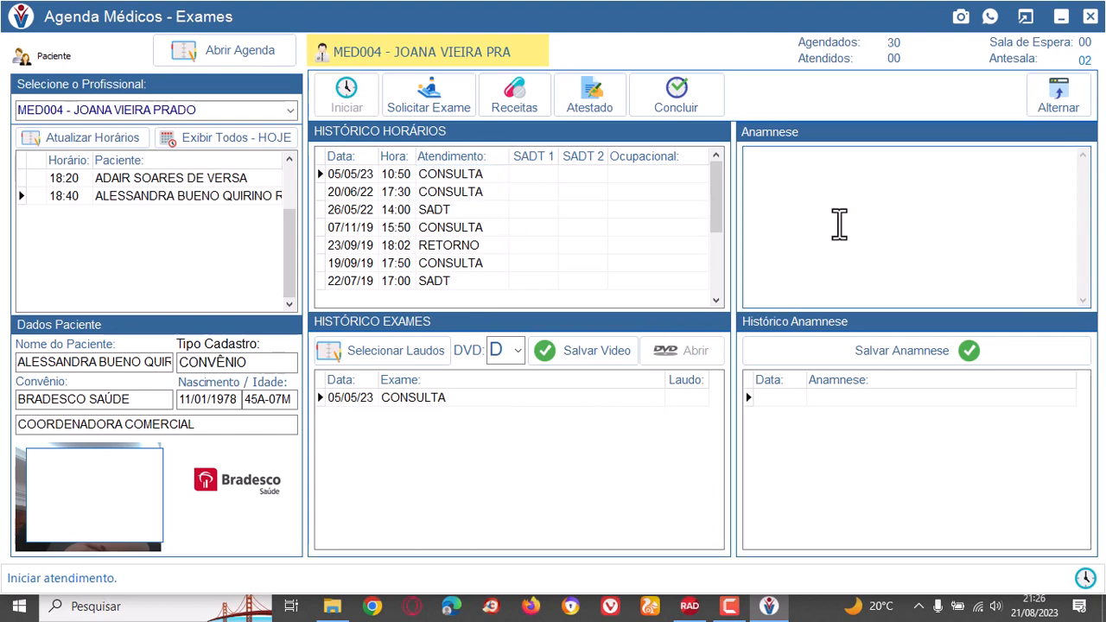
{"action": "type", "text": "For"}
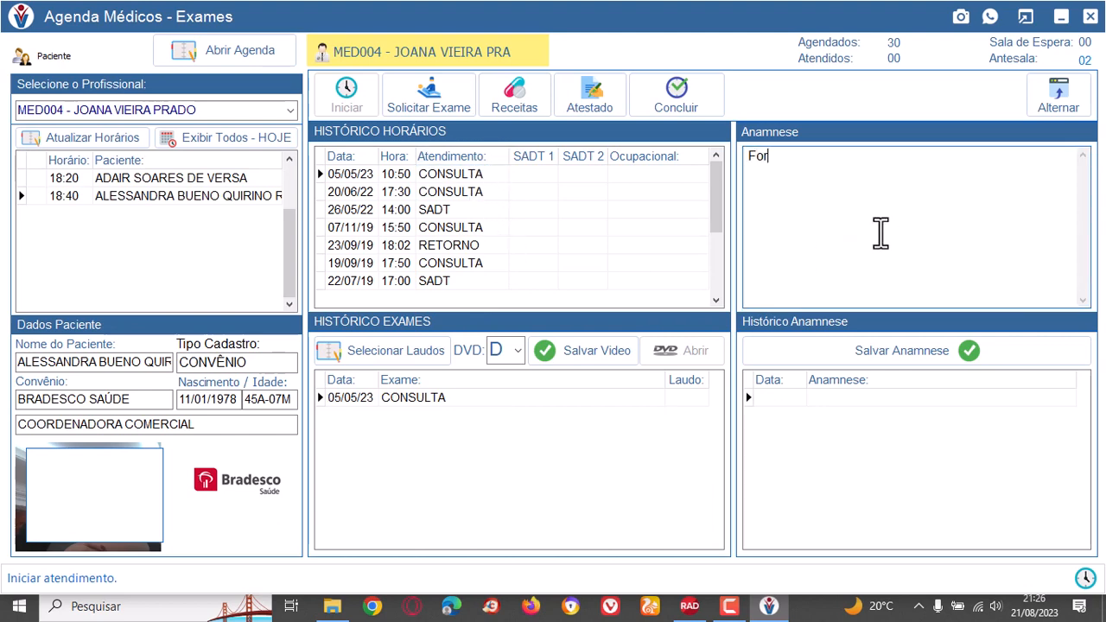
{"action": "type", "text": " de garganta"}
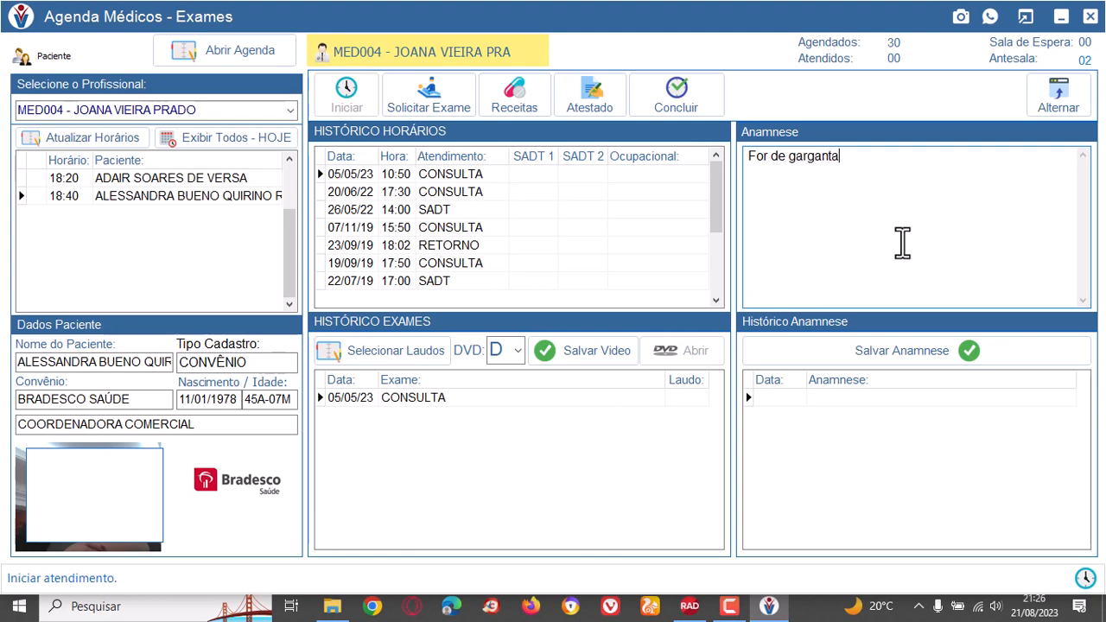
{"action": "key", "text": "Home"}
{"action": "type", "text": "D"}
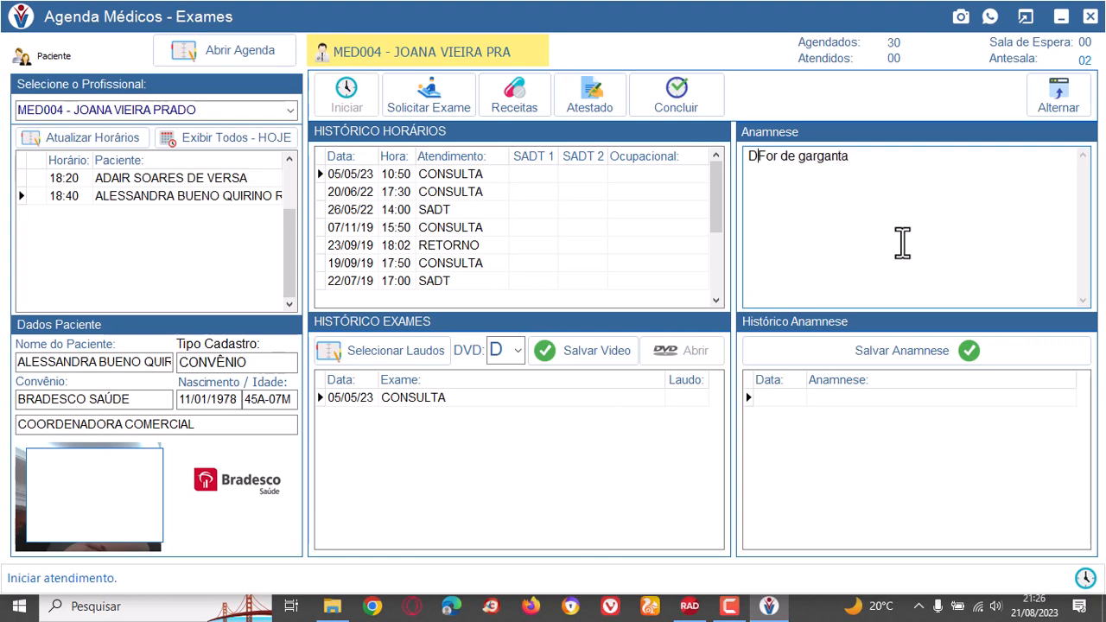
{"action": "key", "text": "Delete"}
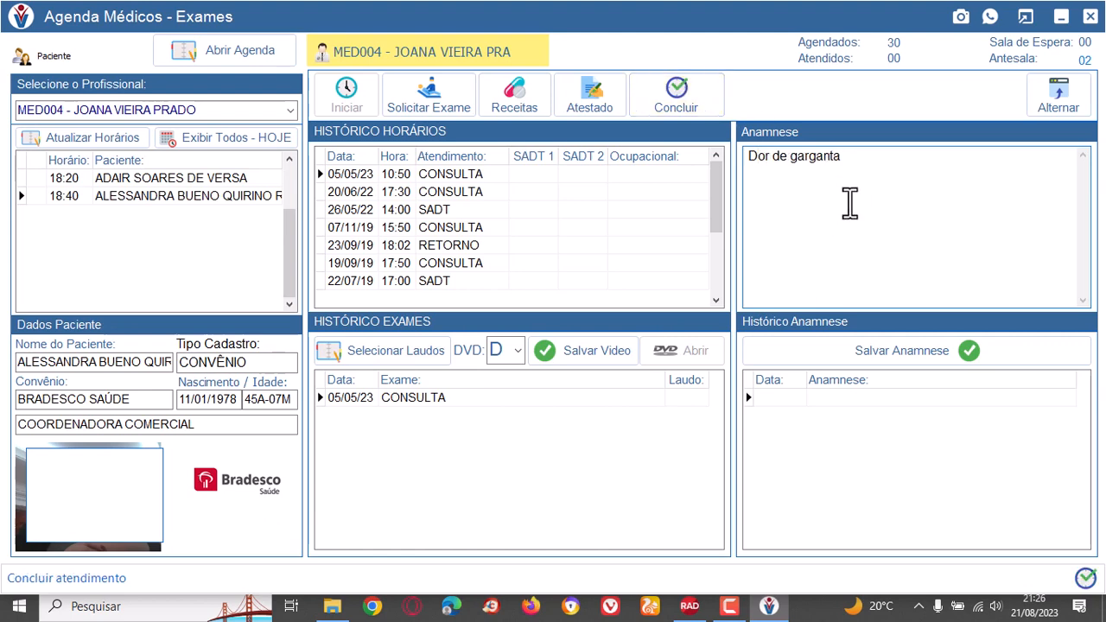
{"action": "left_click", "coordinate": [898, 350]}
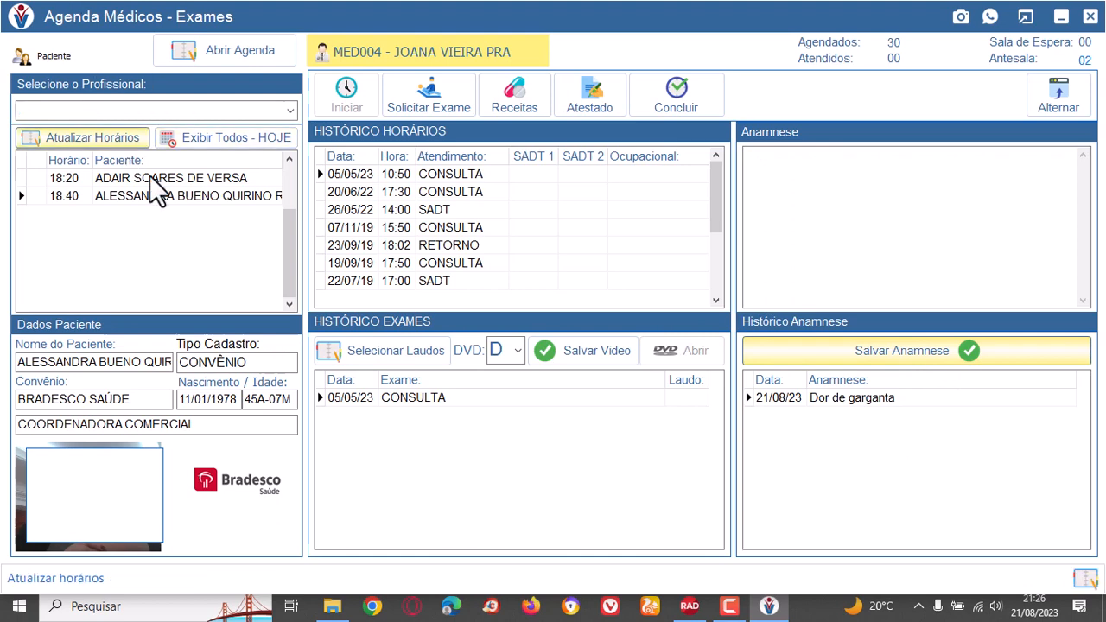
Request exams 40201252 (vídeo-faringo-laringoscopia) and 40201244 (video-laringo-estrobo. end. rígido) under SADT 1 and save the request.
{"action": "left_click", "coordinate": [443, 95]}
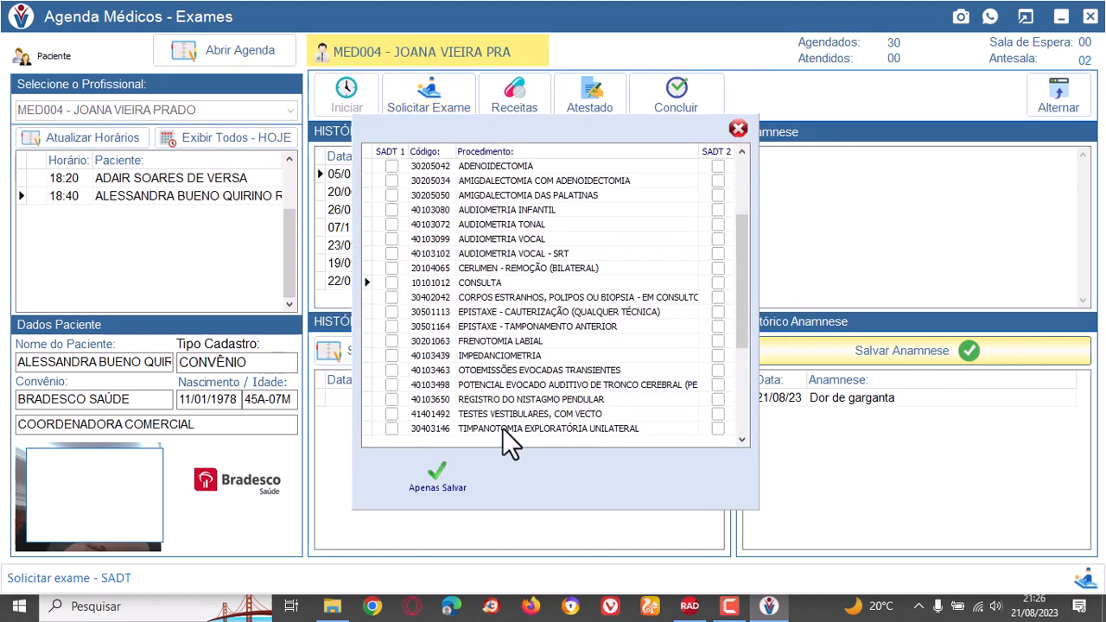
{"action": "scroll", "coordinate": [502, 427], "scroll_direction": "down", "scroll_amount": 2}
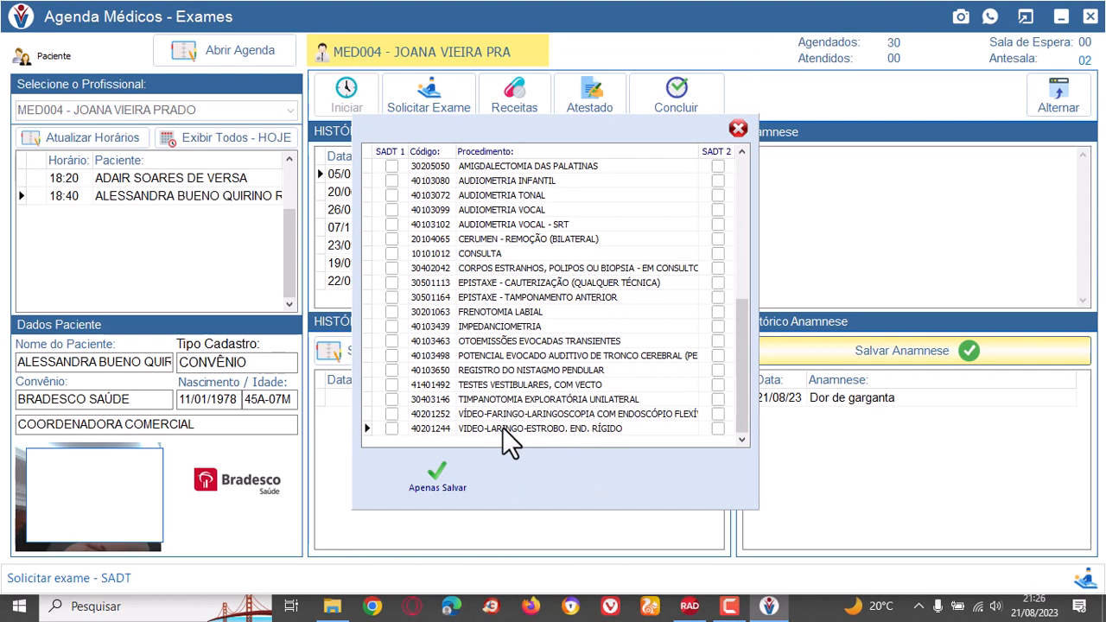
{"action": "left_click", "coordinate": [391, 415]}
{"action": "left_click", "coordinate": [389, 431]}
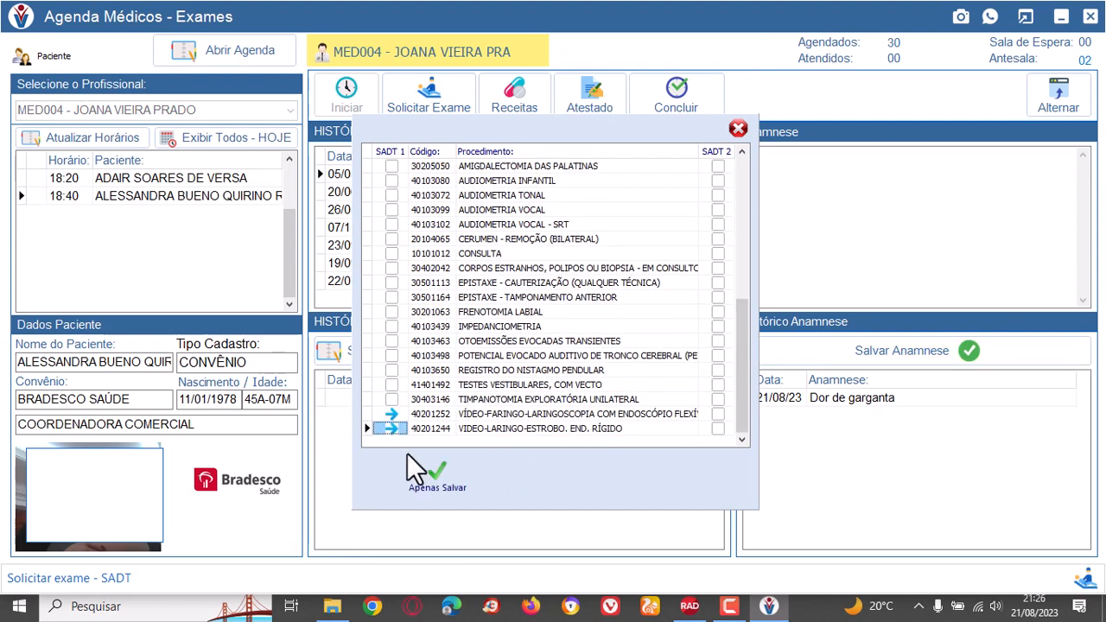
{"action": "left_click", "coordinate": [435, 475]}
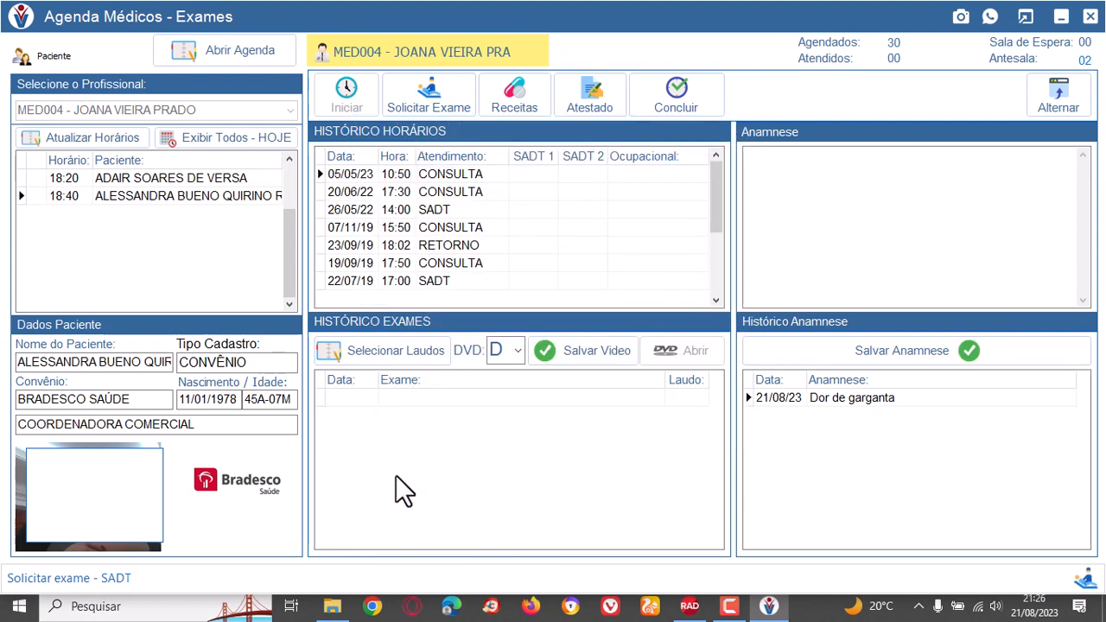
Start a prescription, search the active ingredient "CLORI", choose DACTIL OB and set its quantity to 20.
{"action": "left_click", "coordinate": [519, 91]}
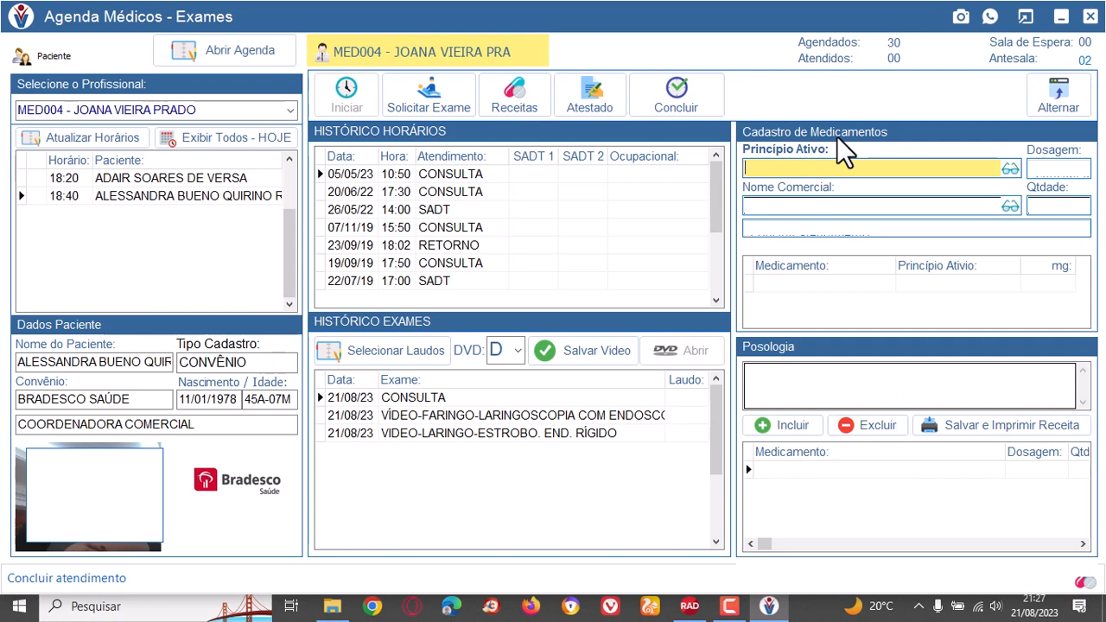
{"action": "type", "text": "CLORIDR/"}
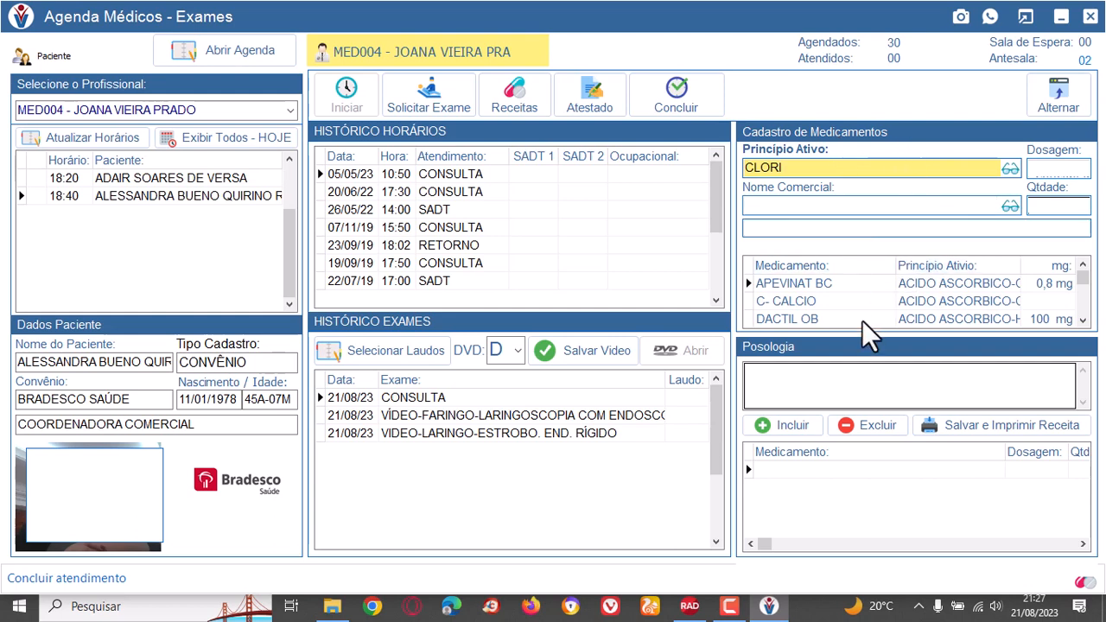
{"action": "left_click", "coordinate": [860, 319]}
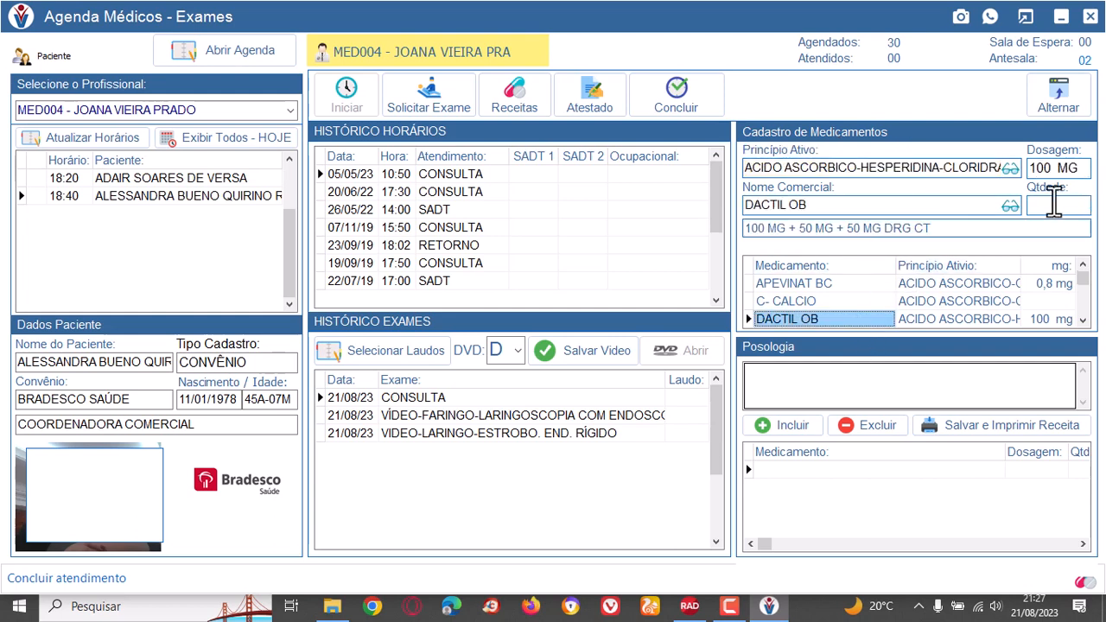
{"action": "left_click", "coordinate": [1052, 205]}
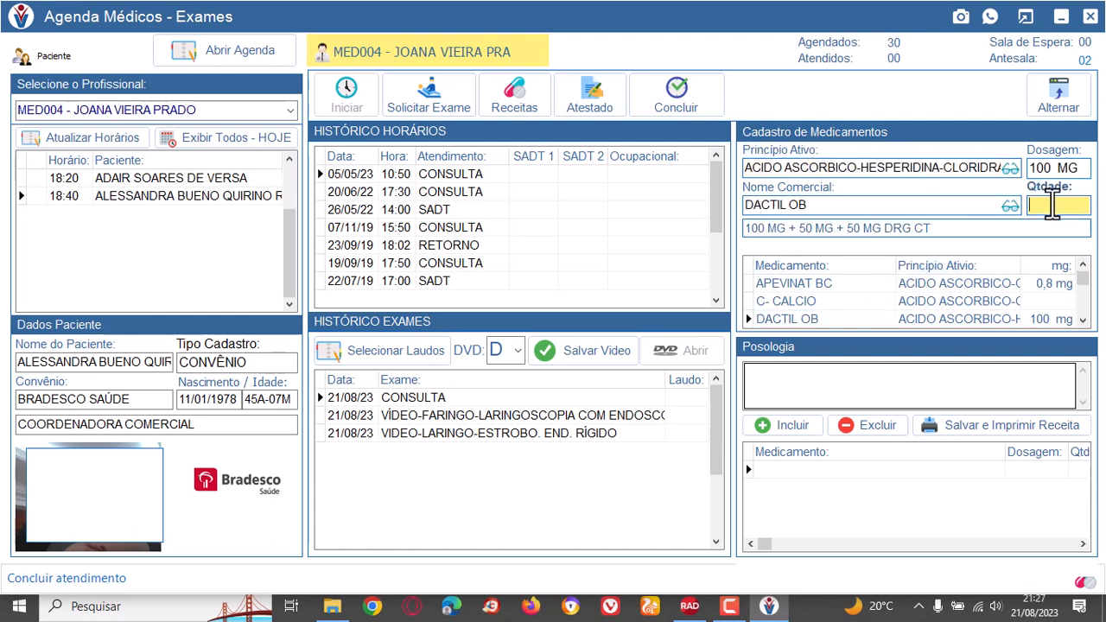
{"action": "type", "text": "20"}
Enter the dosage instructions "3 x ao dia" and add the medicine to the prescription.
{"action": "key", "text": "Tab"}
{"action": "type", "text": "3 xao"}
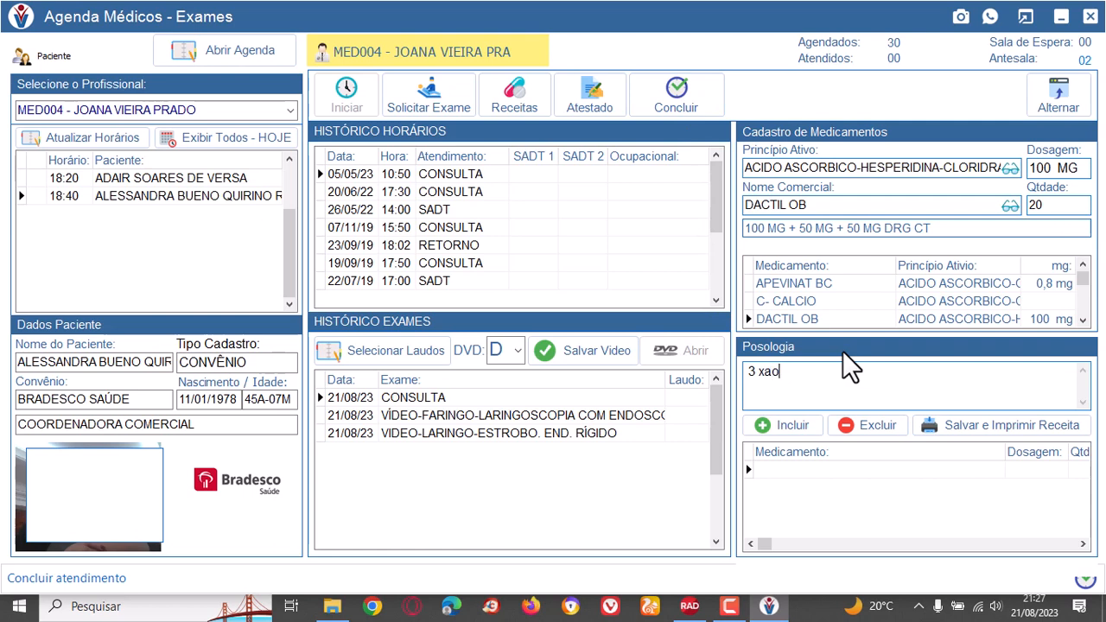
{"action": "key", "text": "BackSpace"}
{"action": "key", "text": "BackSpace"}
{"action": "type", "text": "dia"}
{"action": "key", "text": "Left"}
{"action": "key", "text": "Left"}
{"action": "key", "text": "Left"}
{"action": "type", "text": "ao"}
{"action": "left_click", "coordinate": [793, 426]}
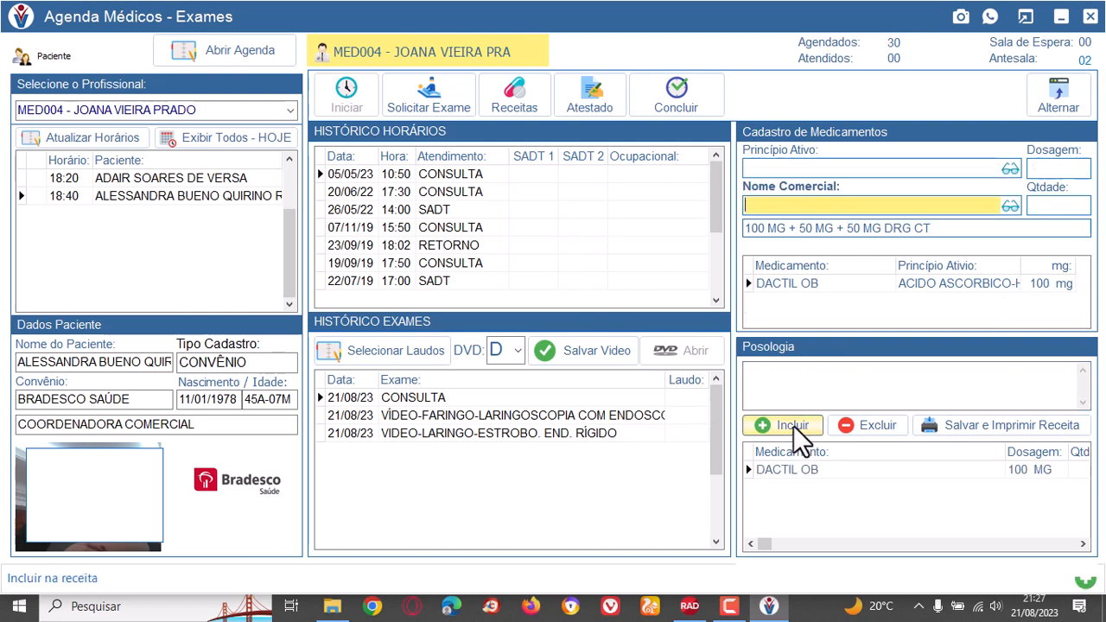
Save the prescription for printing, look over its preview and close the preview.
{"action": "left_click", "coordinate": [1025, 427]}
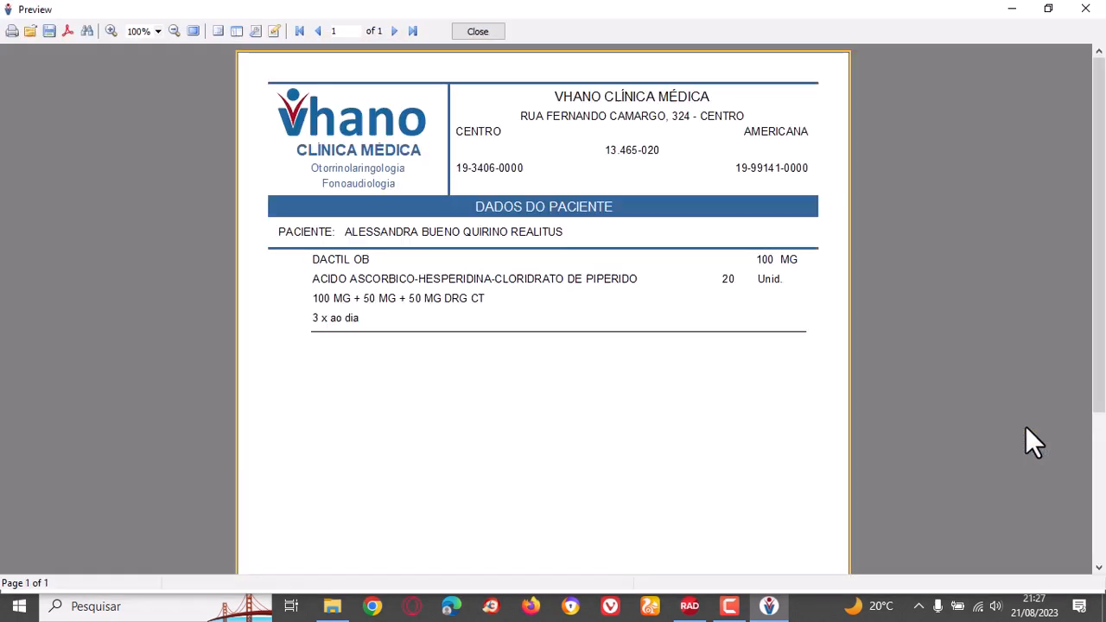
{"action": "scroll", "coordinate": [518, 214], "scroll_direction": "down", "scroll_amount": 3}
{"action": "scroll", "coordinate": [518, 214], "scroll_direction": "up", "scroll_amount": 3}
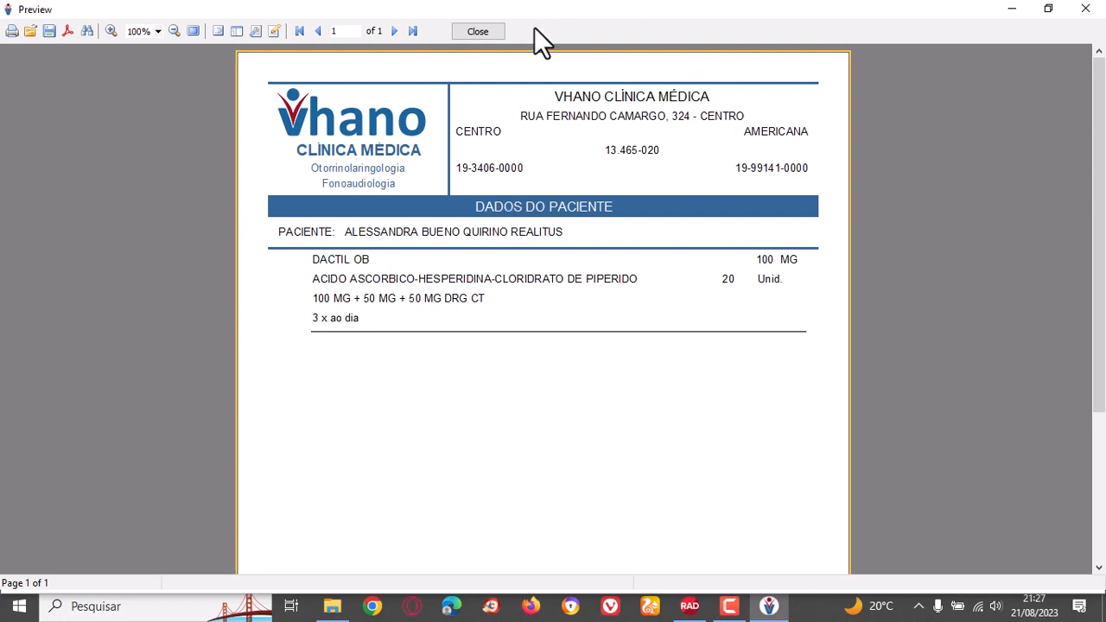
{"action": "left_click", "coordinate": [478, 32]}
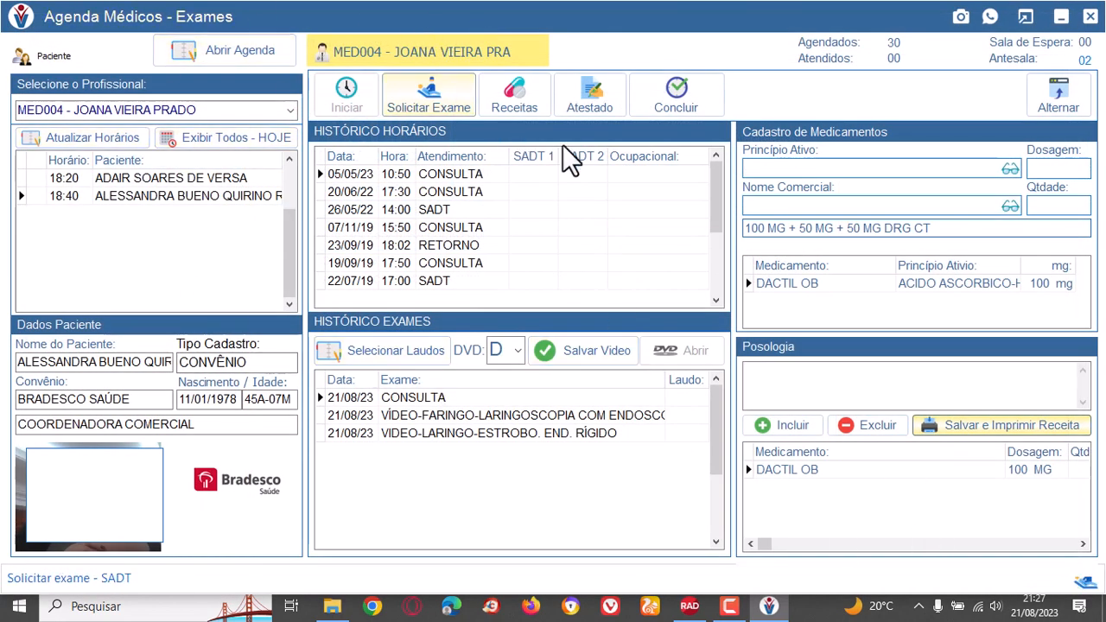
Start a medical certificate for the patient and enter VHANO TECNOLOGIA as the company.
{"action": "left_click", "coordinate": [608, 90]}
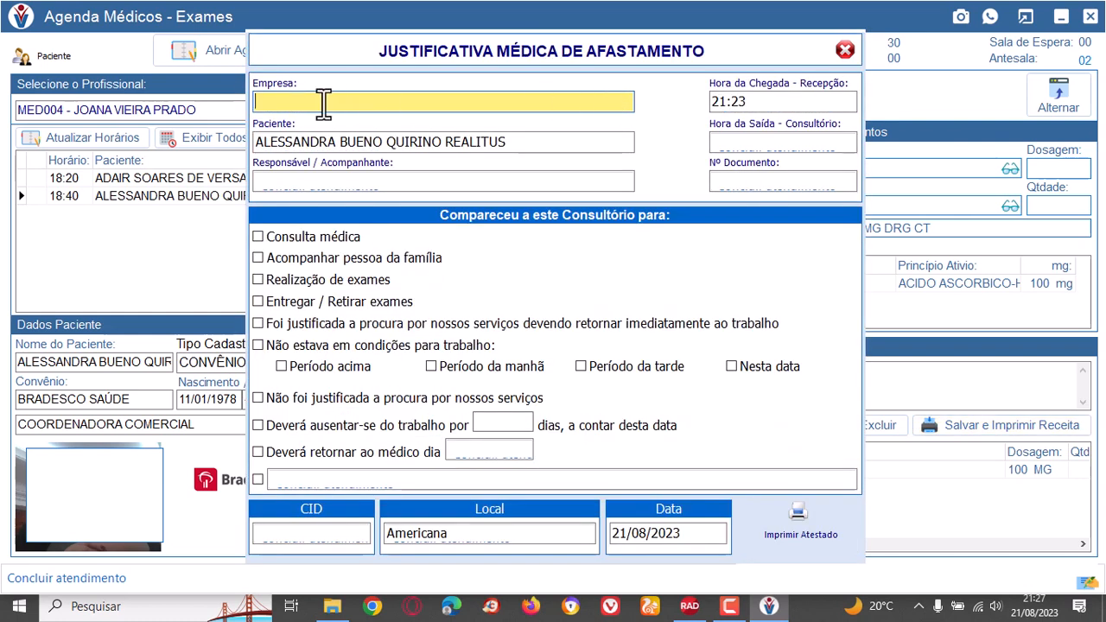
{"action": "type", "text": "NO"}
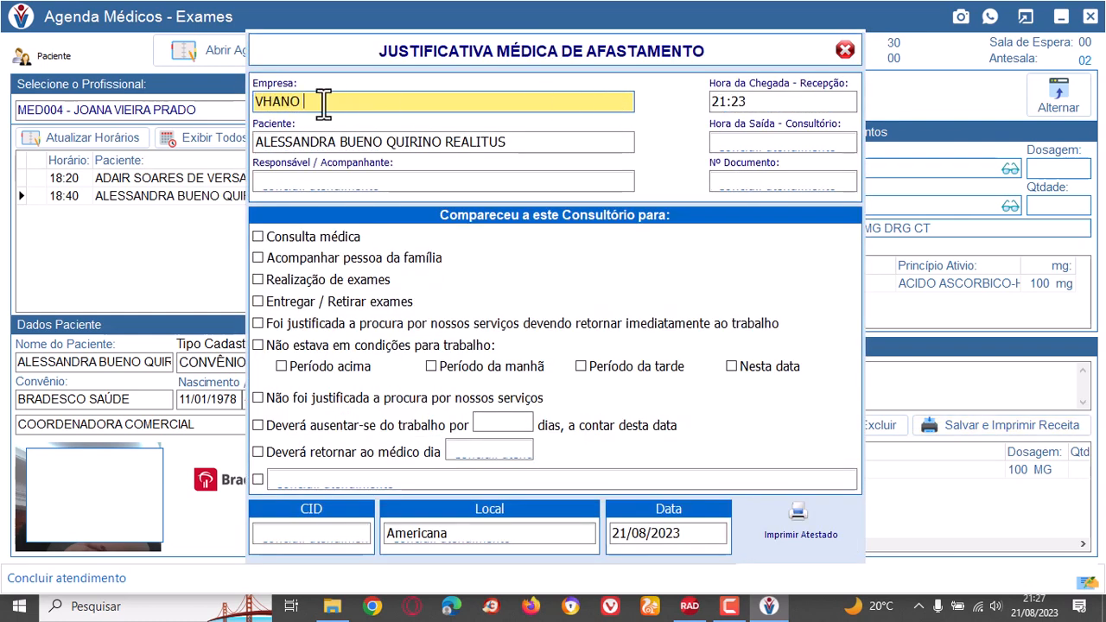
{"action": "type", "text": " TECNOLOGIA"}
{"action": "key", "text": "Tab"}
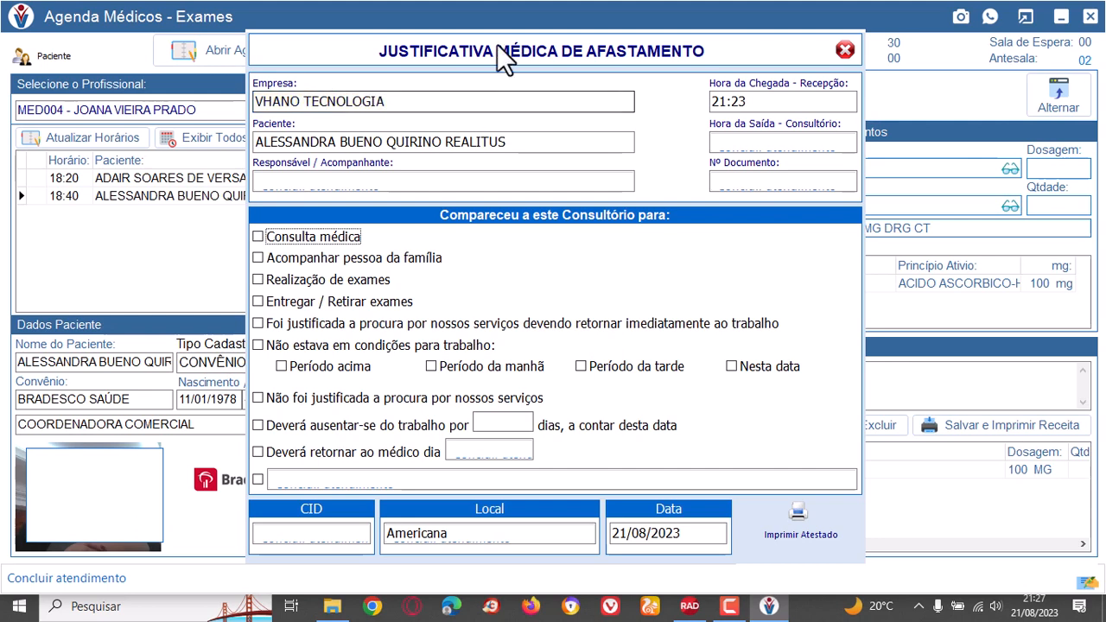
Fill in the companion's name and document number on the medical certificate.
{"action": "left_click", "coordinate": [331, 184]}
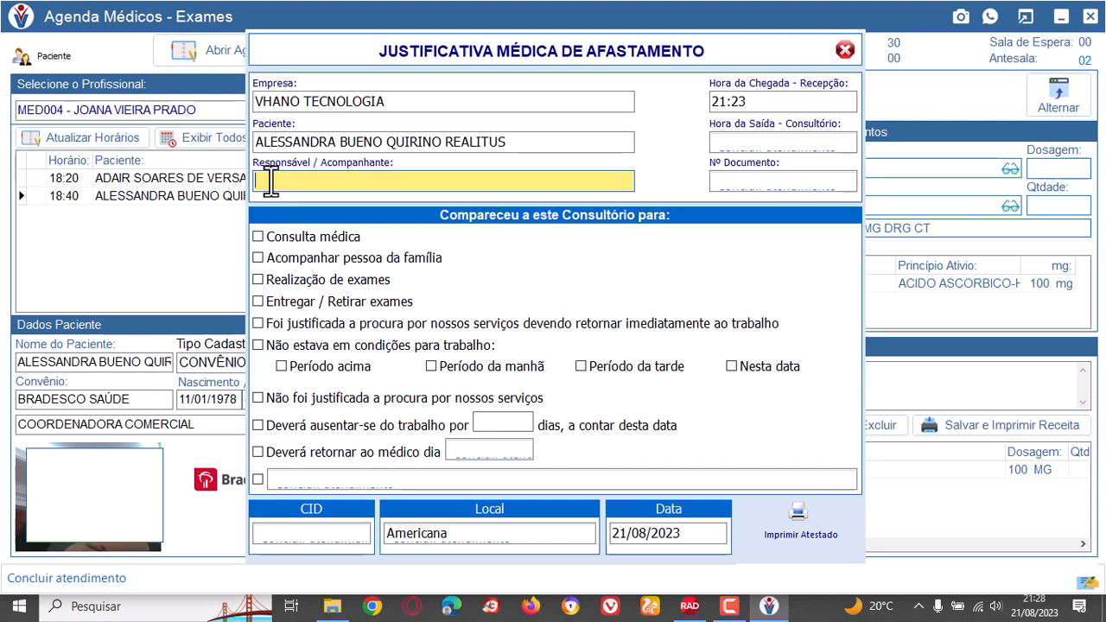
{"action": "left_click", "coordinate": [511, 143]}
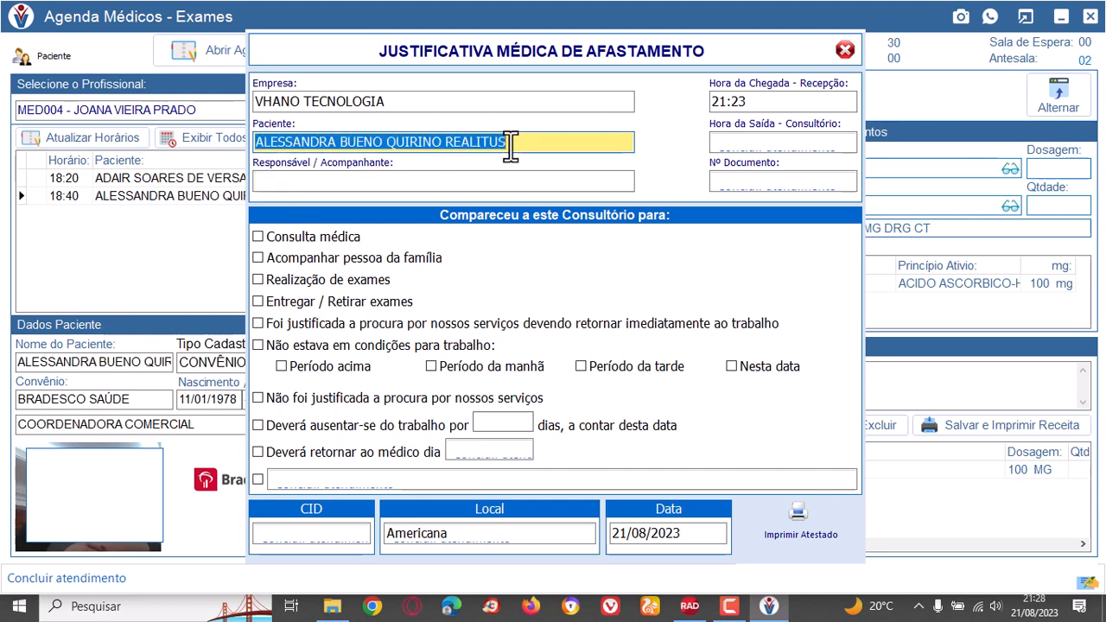
{"action": "left_click", "coordinate": [447, 181]}
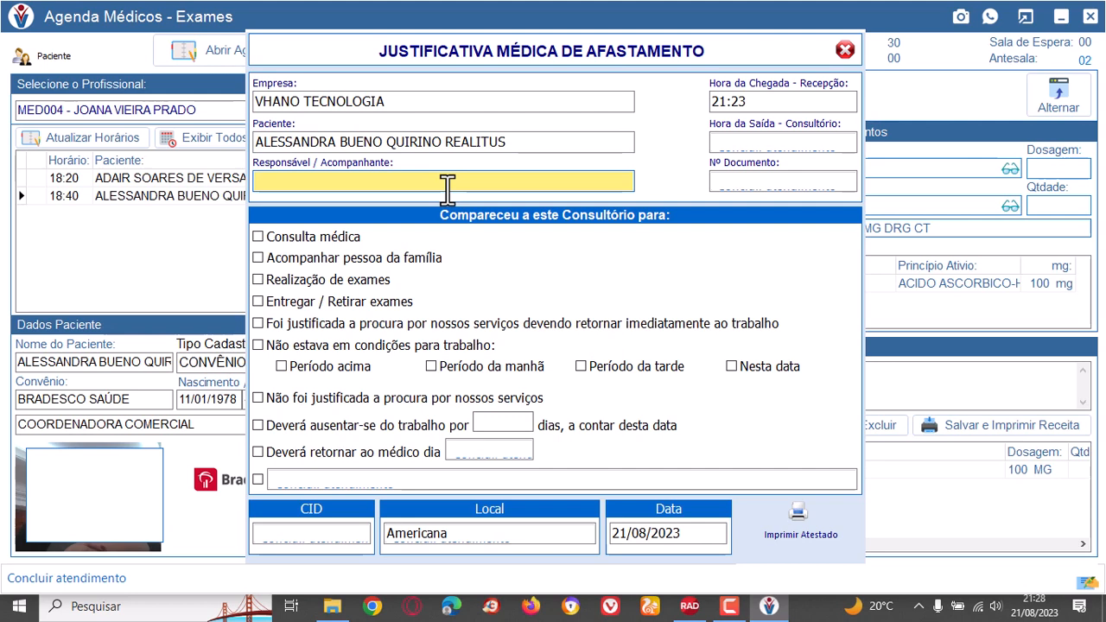
{"action": "type", "text": "MARIS"}
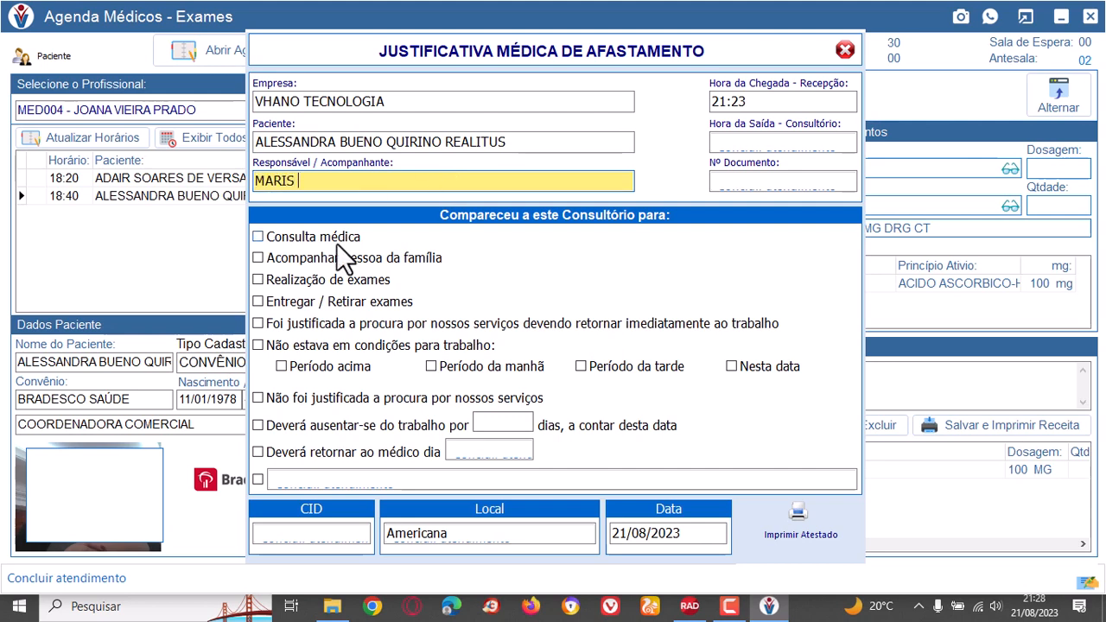
{"action": "left_click", "coordinate": [754, 177]}
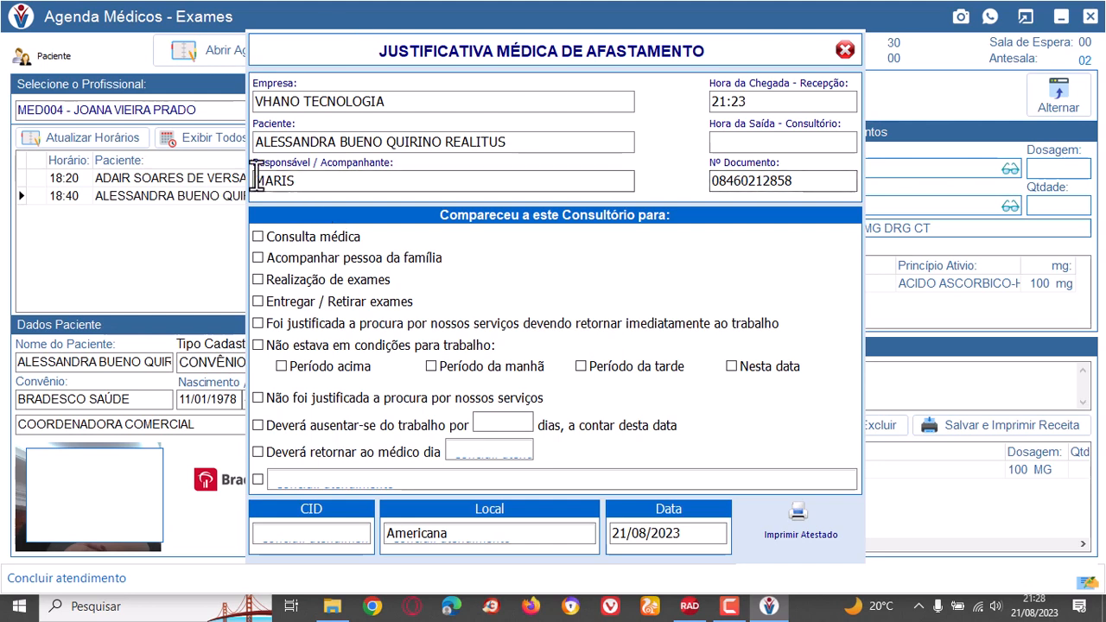
Mark the certificate's reasons as "Consulta médica" and "Não estava em condições para trabalho" with the period "Nesta data".
{"action": "left_click", "coordinate": [258, 236]}
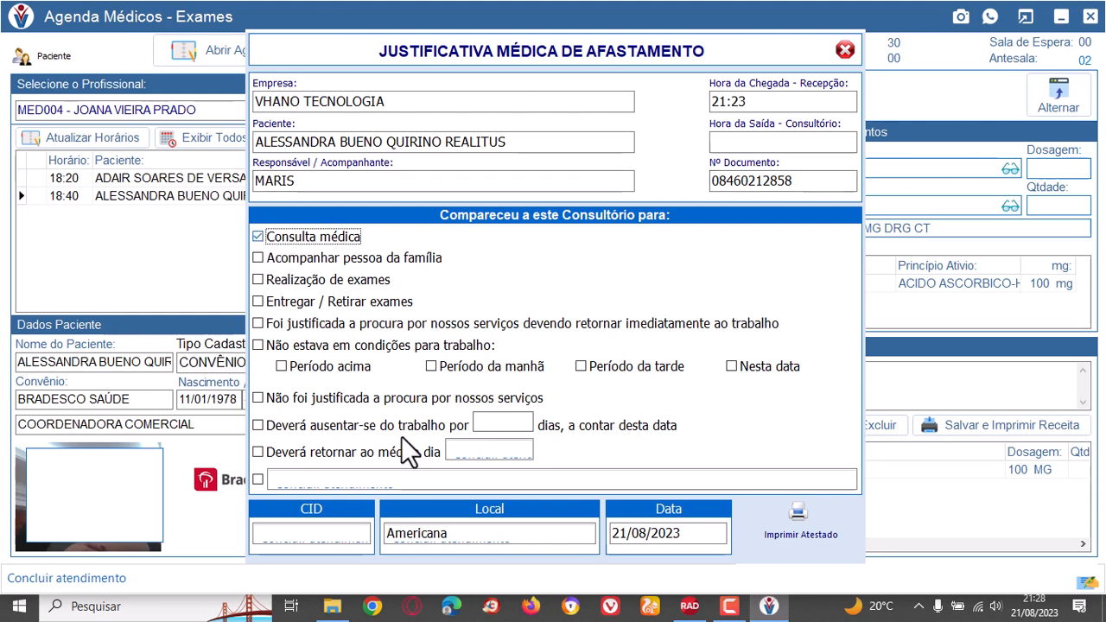
{"action": "left_click", "coordinate": [258, 344]}
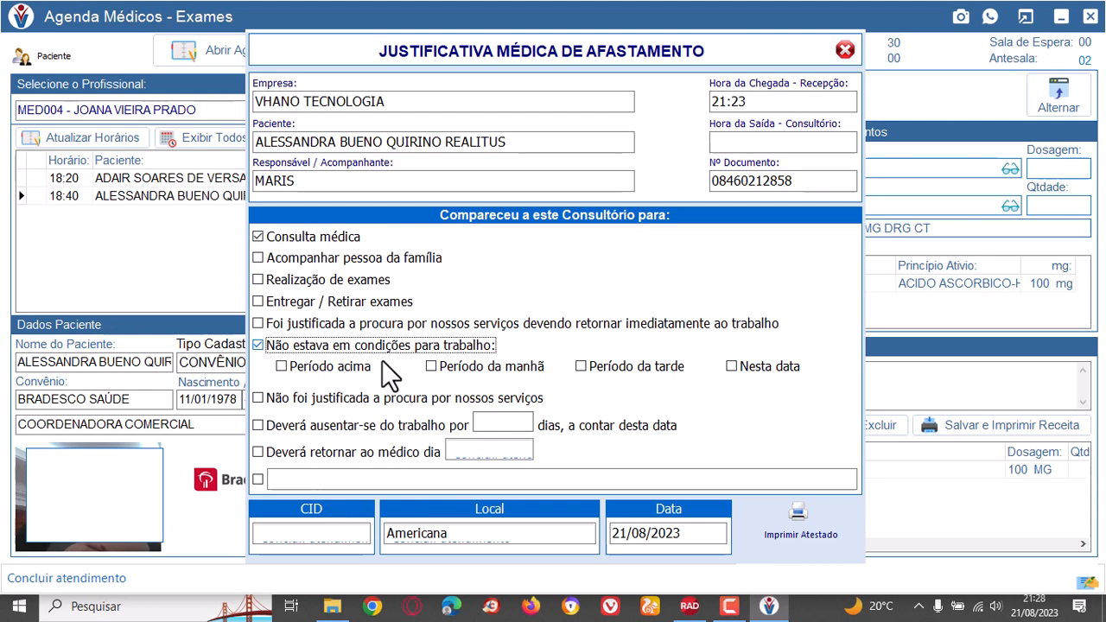
{"action": "left_click", "coordinate": [732, 366]}
Enable the certificate's free-text line with "OBS" and set the CID code to 325CV.
{"action": "left_click", "coordinate": [290, 480]}
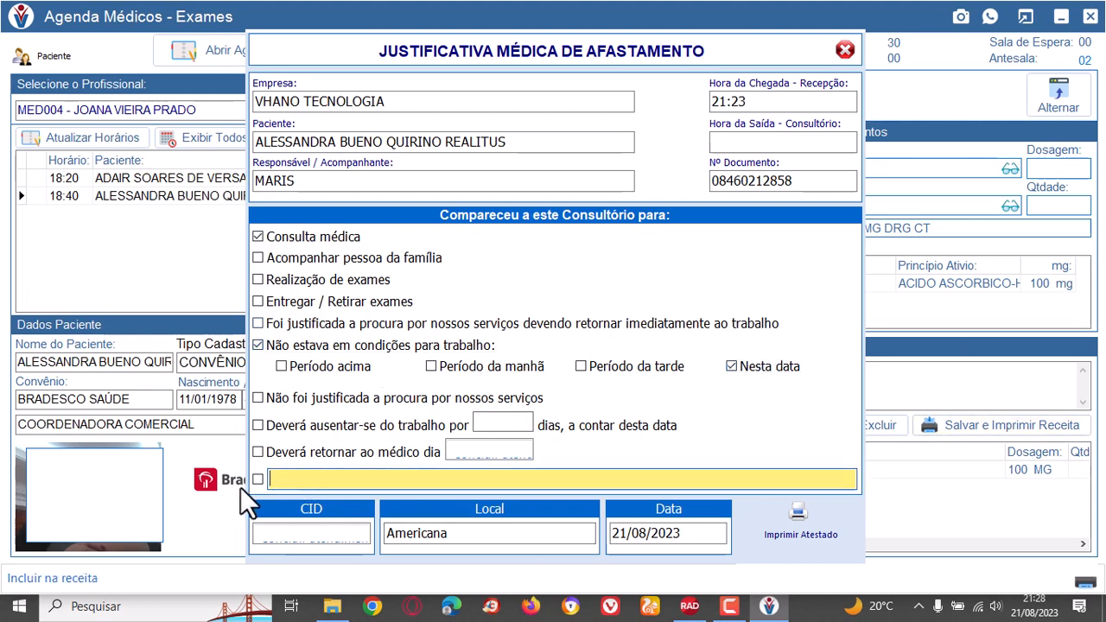
{"action": "left_click", "coordinate": [257, 480]}
{"action": "left_click", "coordinate": [286, 481]}
{"action": "type", "text": "OBS"}
{"action": "left_click", "coordinate": [329, 534]}
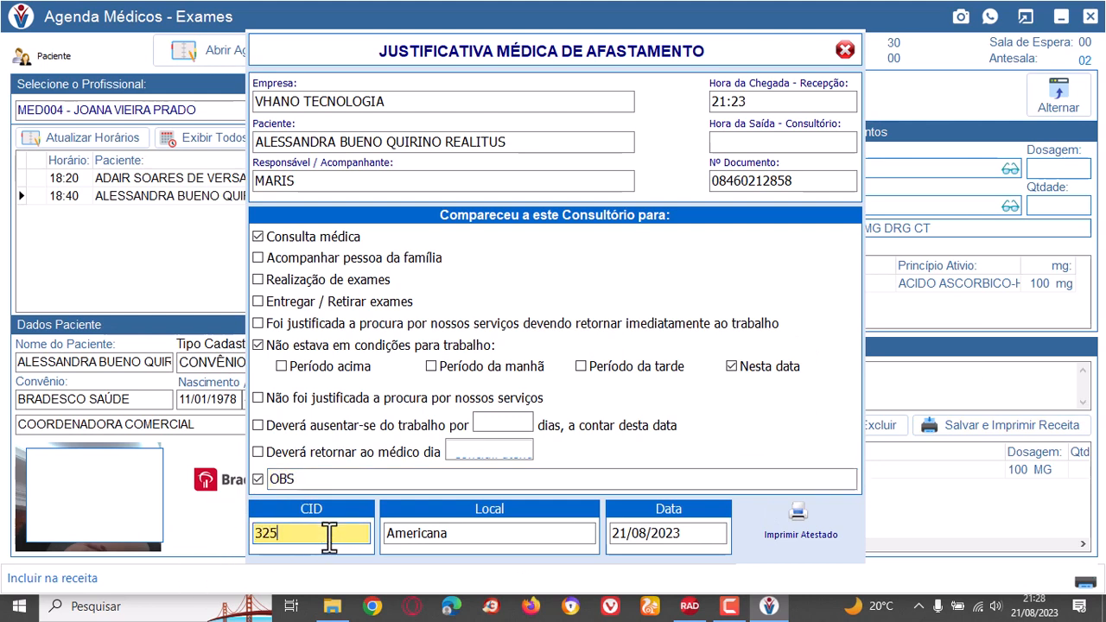
{"action": "type", "text": "325CV"}
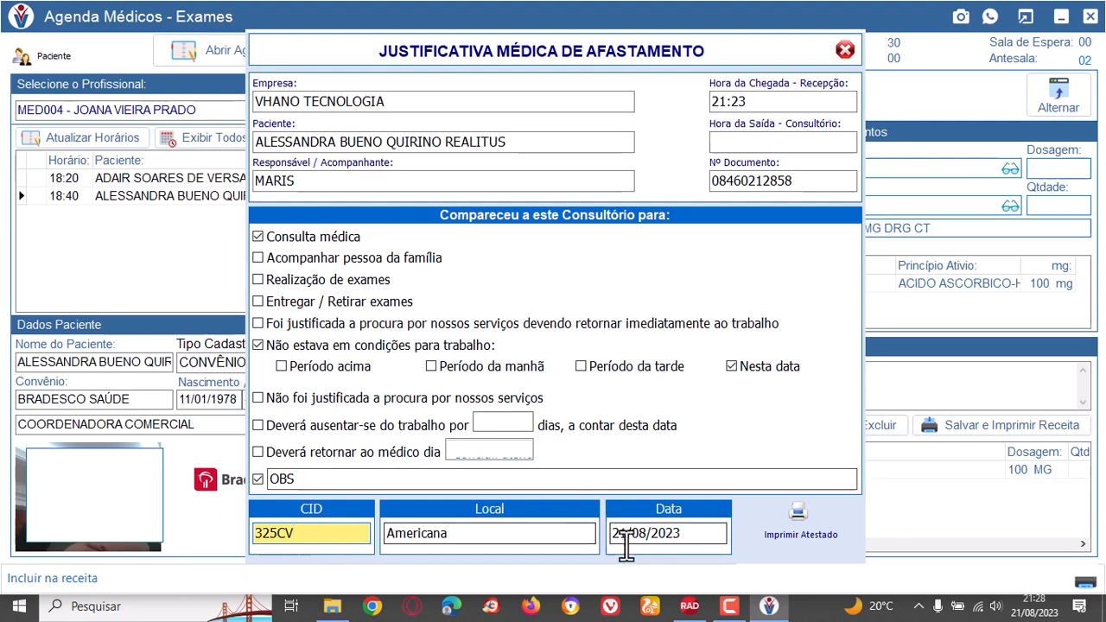
Generate the certificate's print preview, look it over to the signatures, and close the preview and the certificate form.
{"action": "left_click", "coordinate": [780, 518]}
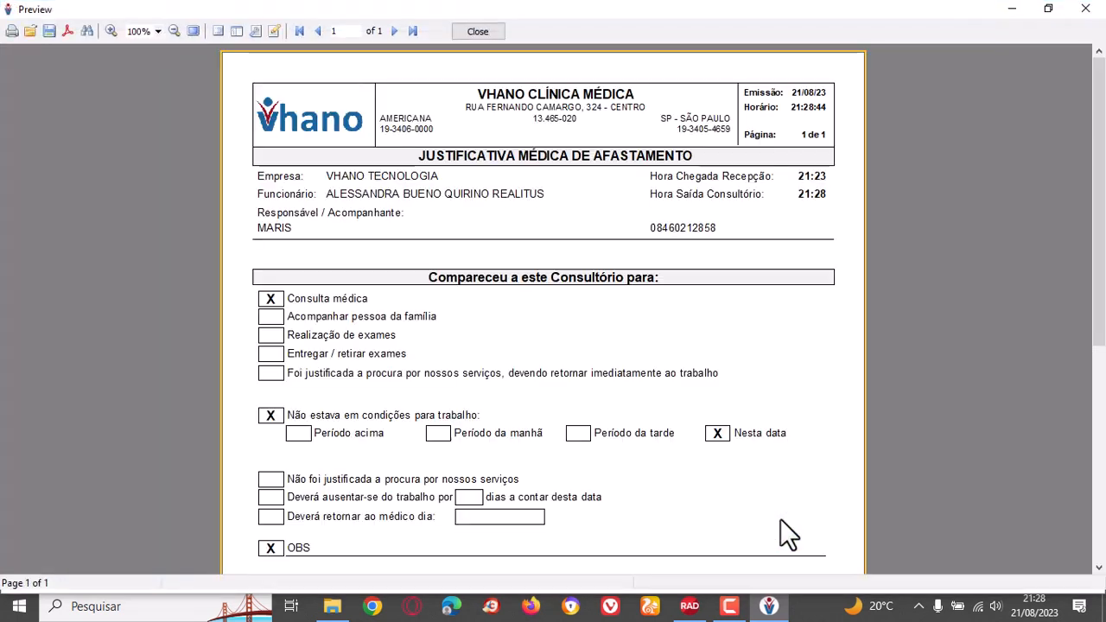
{"action": "scroll", "coordinate": [438, 216], "scroll_direction": "down", "scroll_amount": 5}
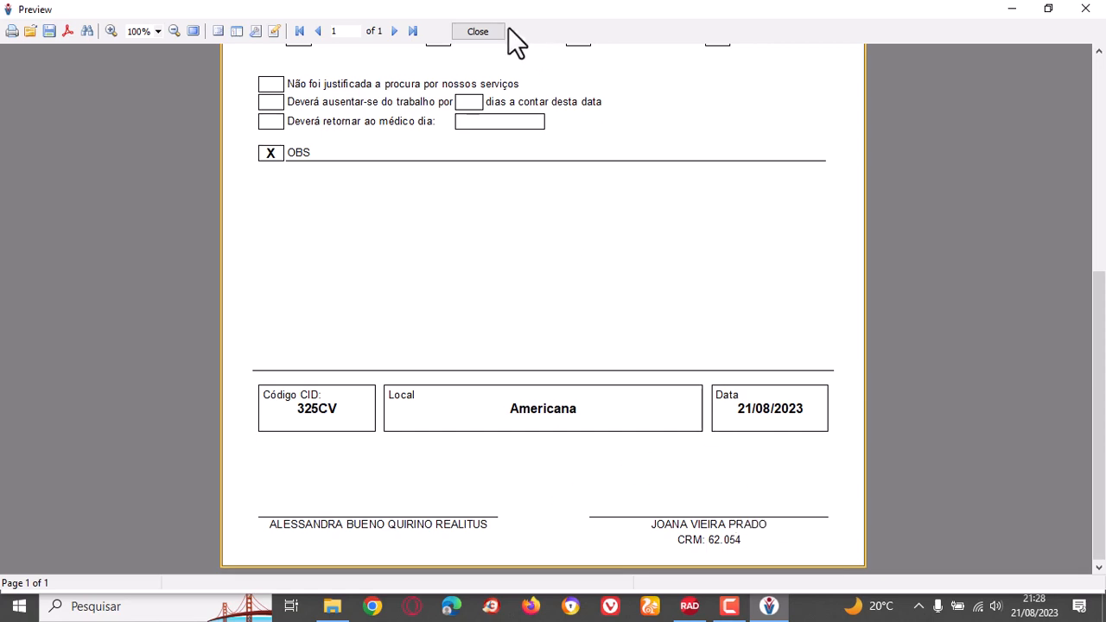
{"action": "left_click", "coordinate": [480, 32]}
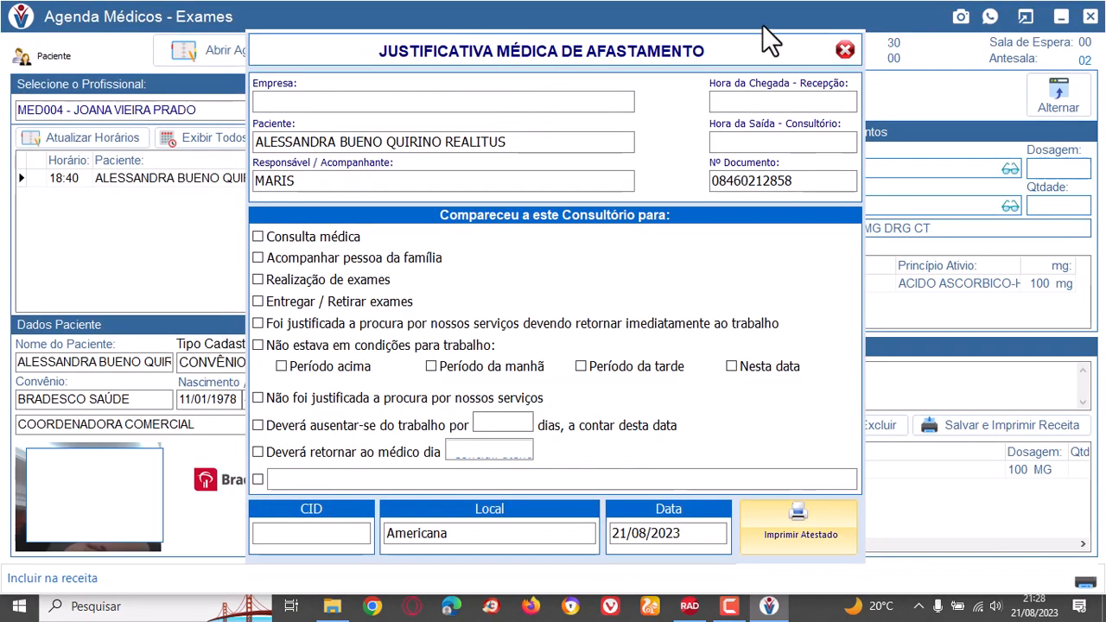
{"action": "left_click", "coordinate": [844, 50]}
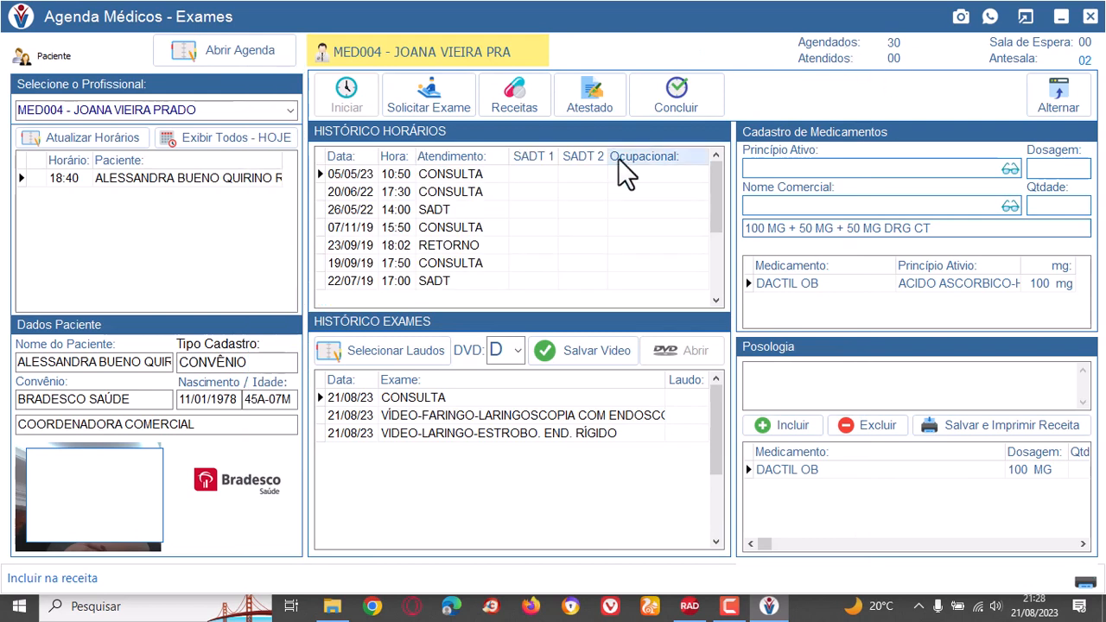
Conclude the patient's consultation and close the doctors' agenda window.
{"action": "left_click", "coordinate": [679, 108]}
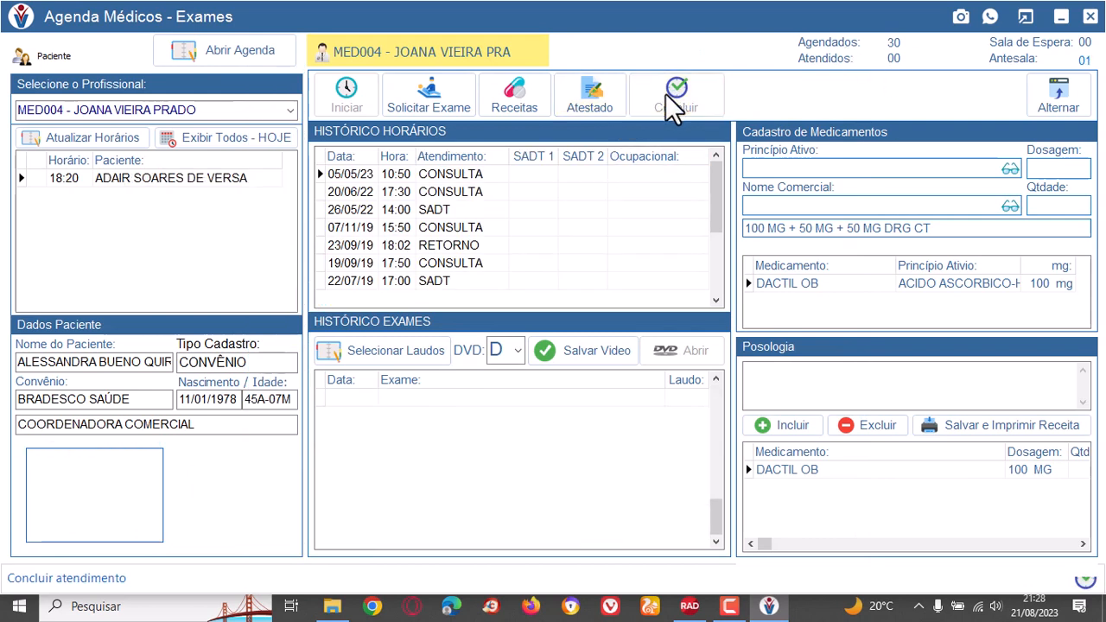
{"action": "left_click", "coordinate": [1086, 19]}
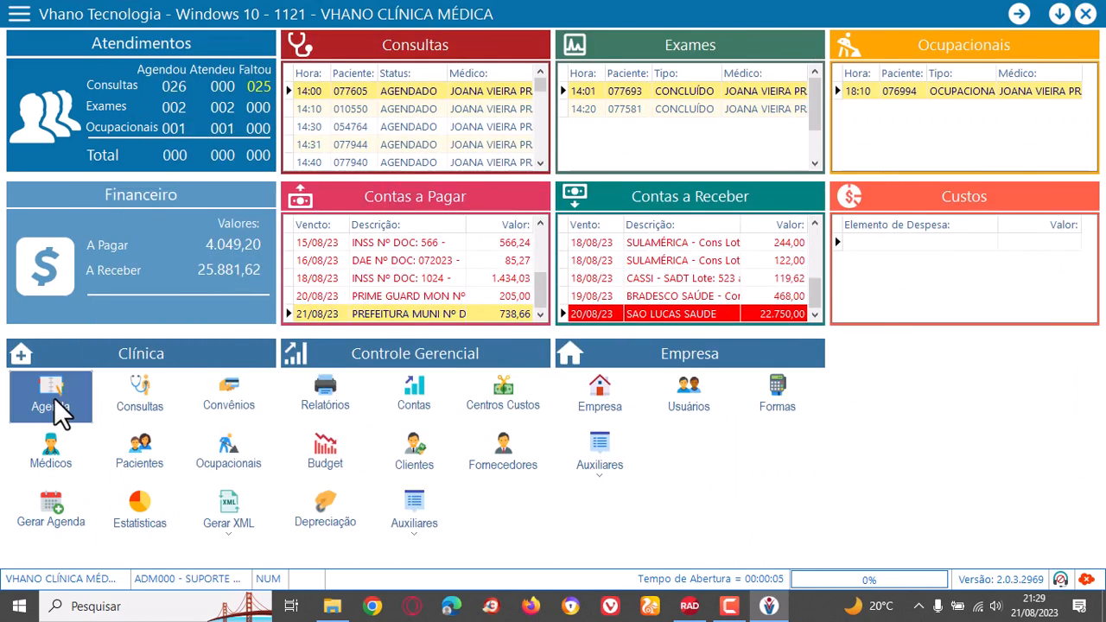
Open the clinic agenda for scheduling consultations and select the professional MED004.
{"action": "left_click", "coordinate": [54, 397]}
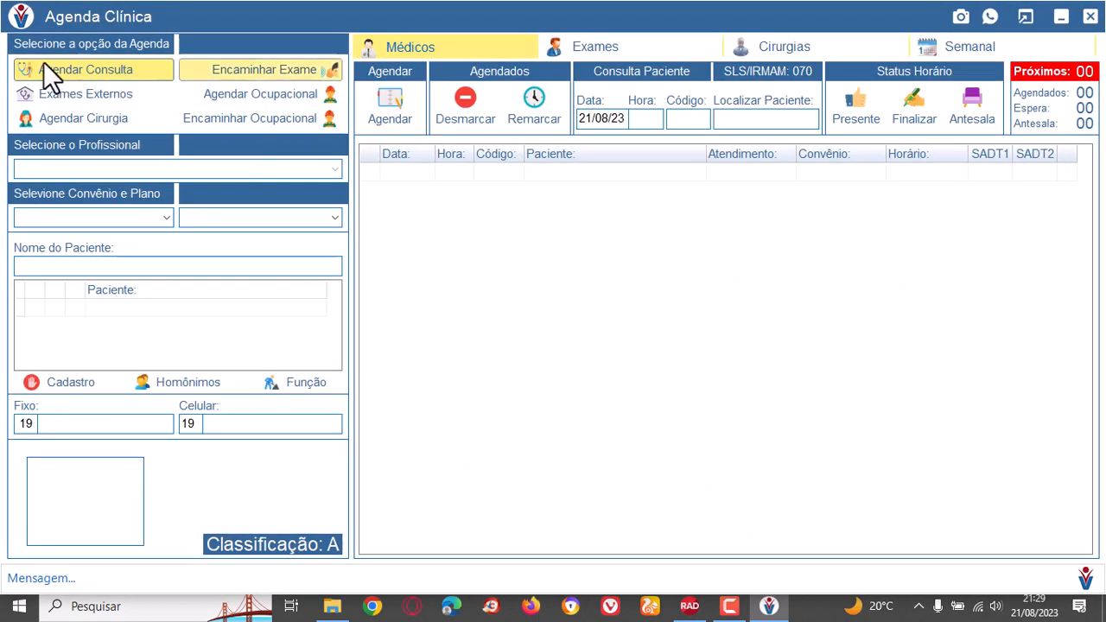
{"action": "left_click", "coordinate": [133, 68]}
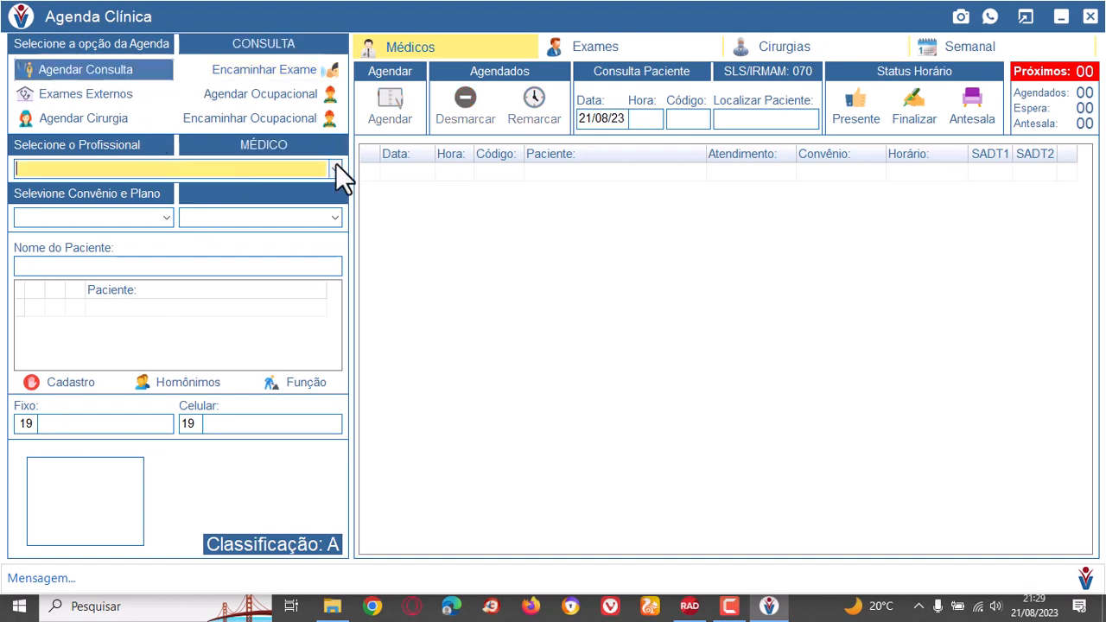
{"action": "left_click", "coordinate": [335, 165]}
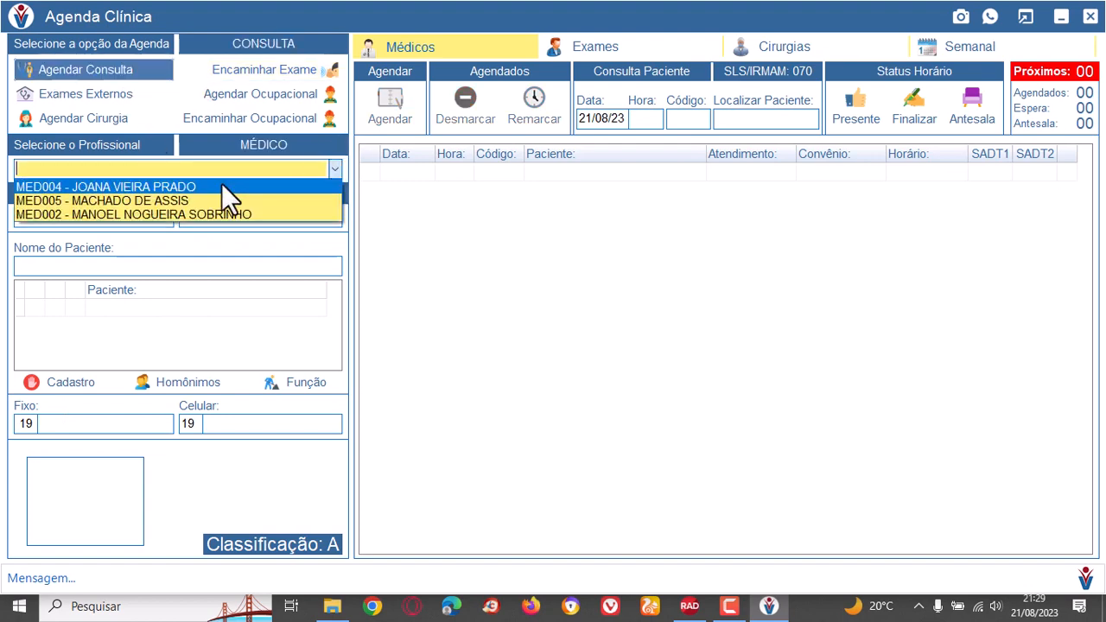
{"action": "left_click", "coordinate": [176, 185]}
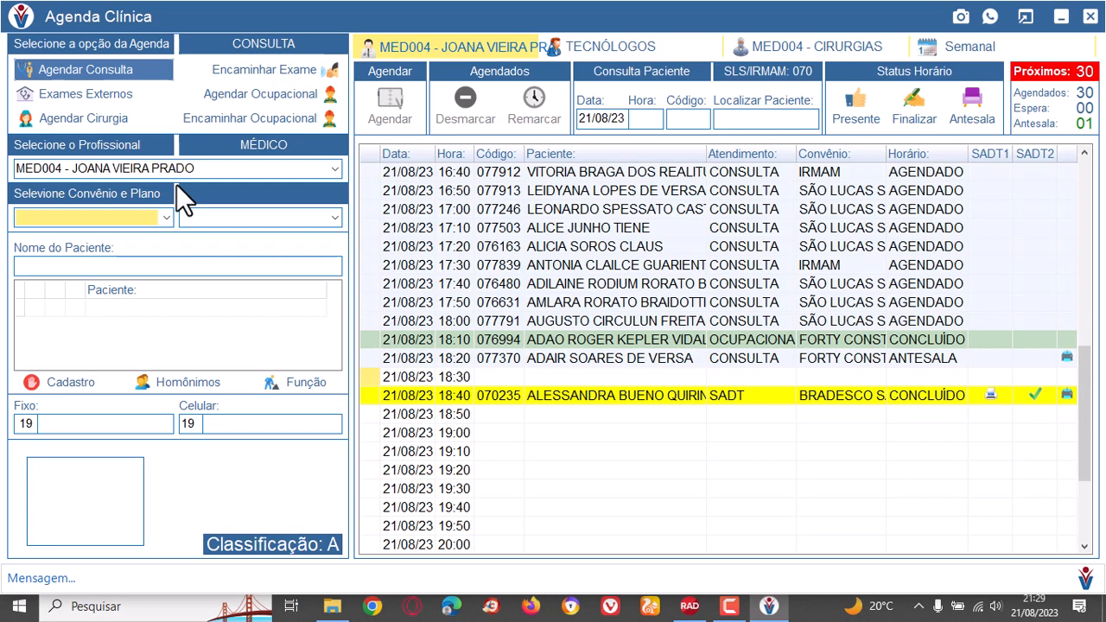
Examine the 18:40 appointment's requested exams, service type, insurance plan and status in the agenda.
{"action": "left_click", "coordinate": [646, 394]}
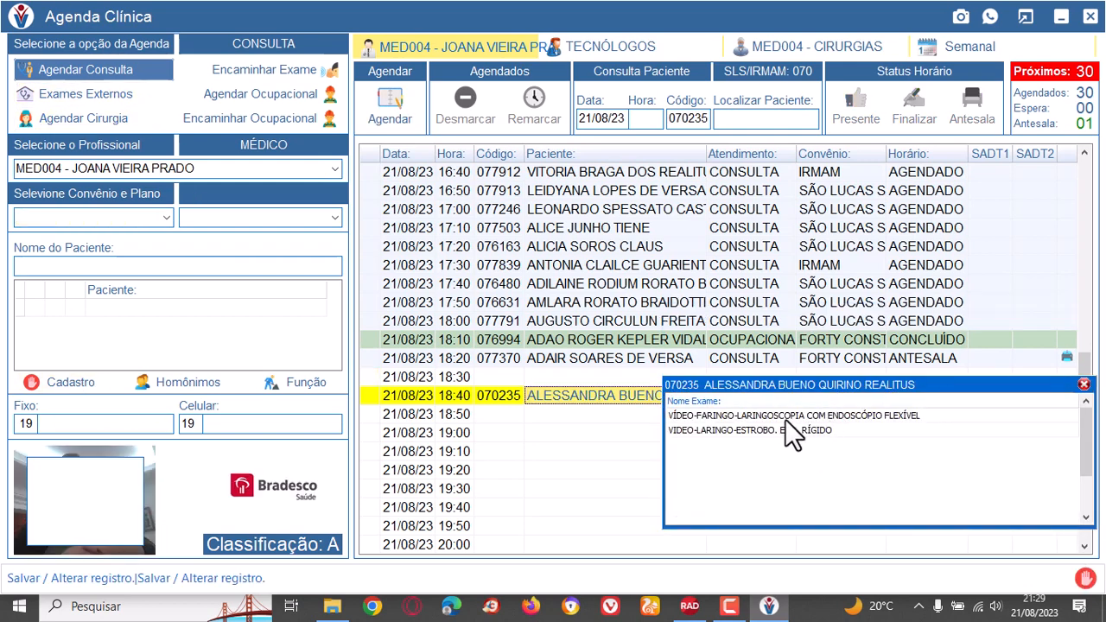
{"action": "left_click", "coordinate": [580, 434]}
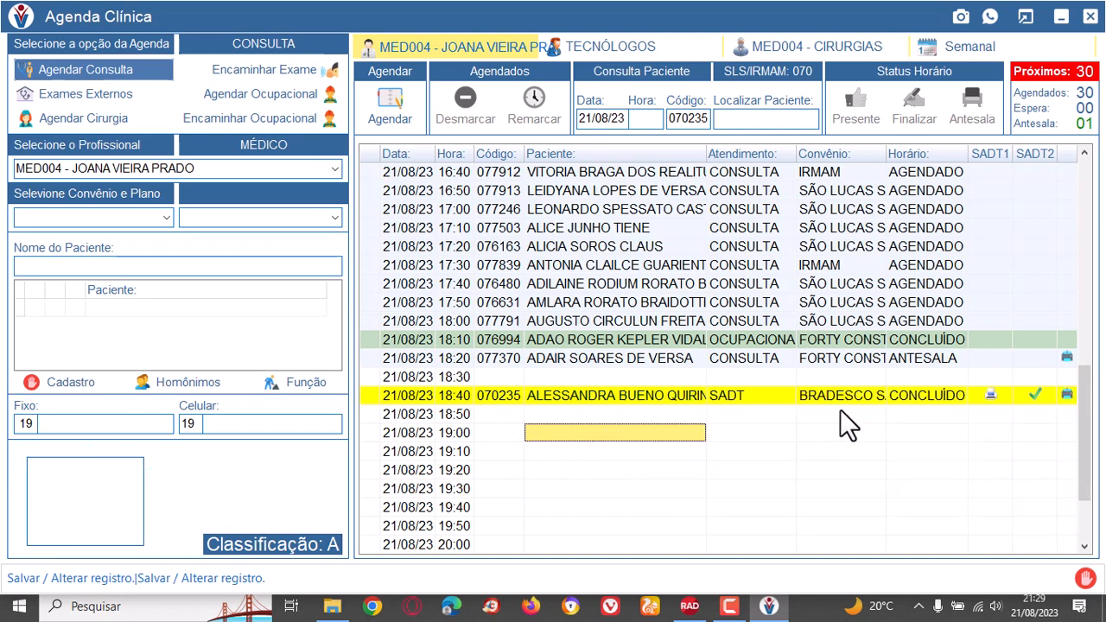
{"action": "left_click", "coordinate": [837, 399]}
{"action": "left_click", "coordinate": [941, 400]}
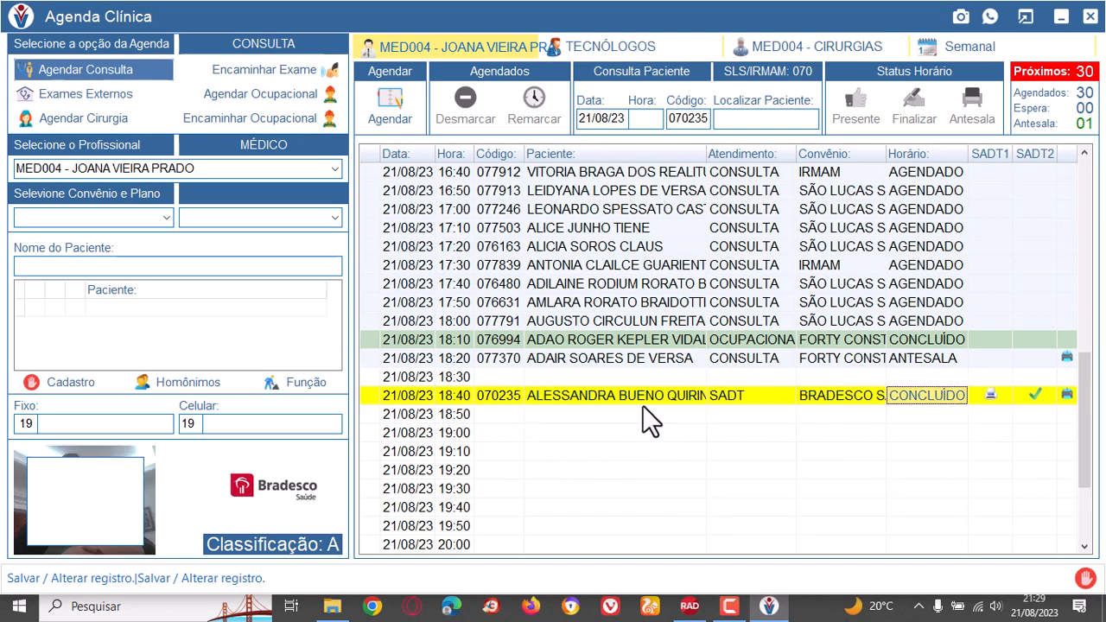
{"action": "left_click", "coordinate": [492, 397]}
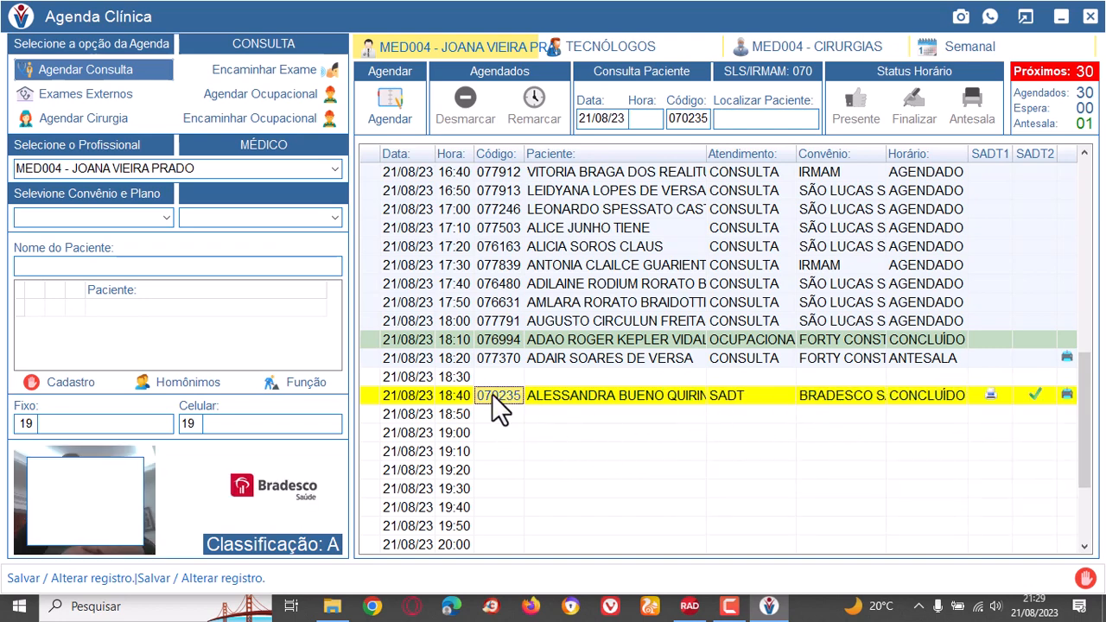
{"action": "left_click", "coordinate": [861, 397]}
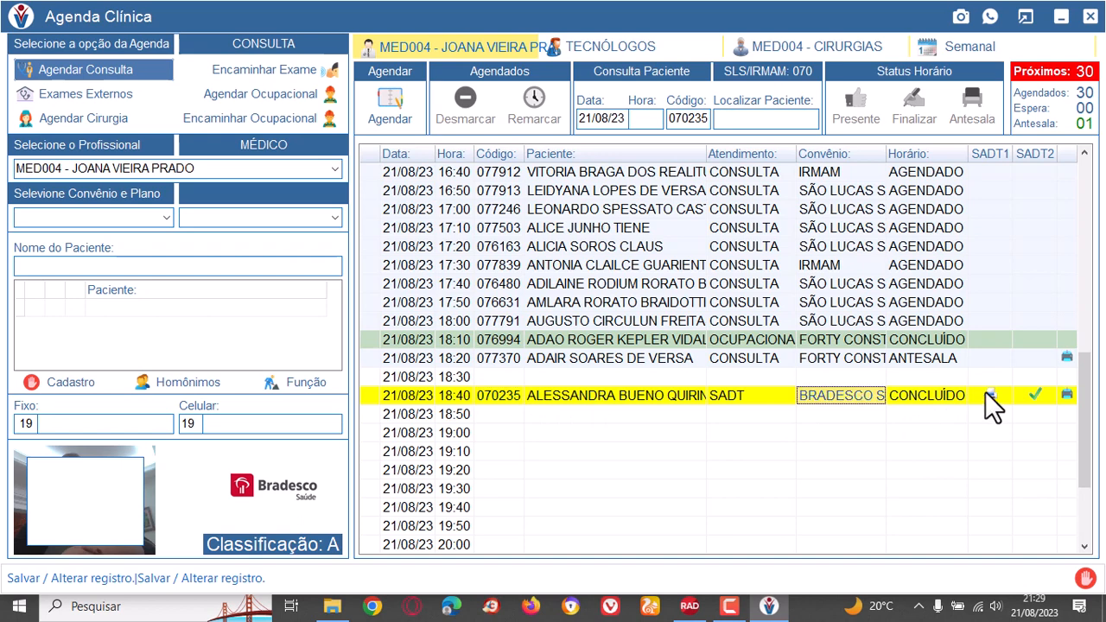
{"action": "left_click", "coordinate": [596, 394]}
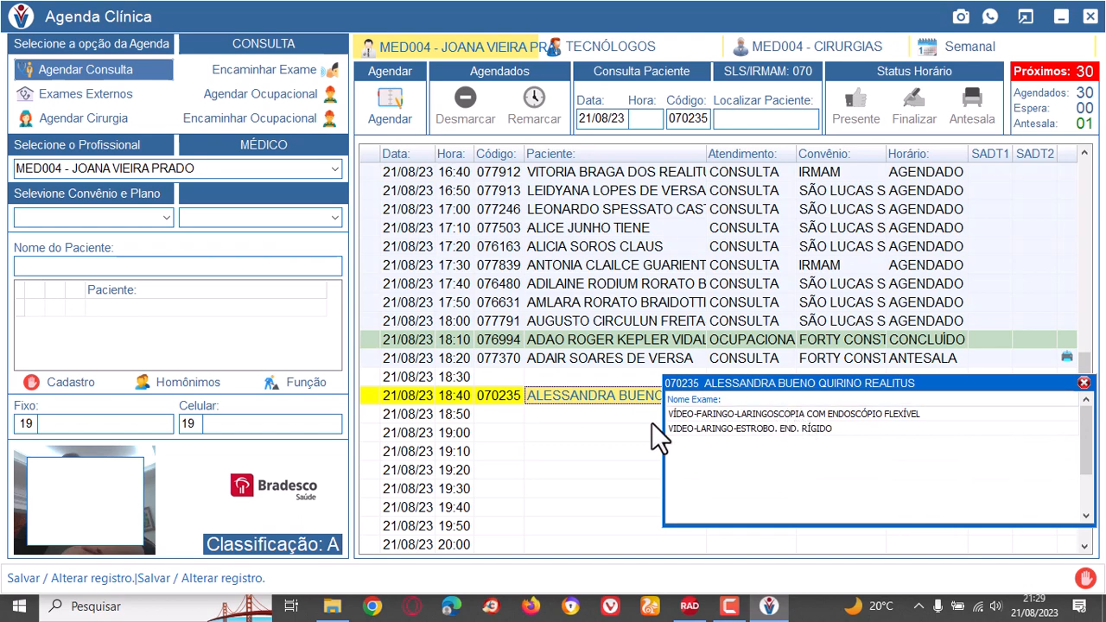
{"action": "left_click", "coordinate": [621, 433]}
{"action": "left_click", "coordinate": [840, 390]}
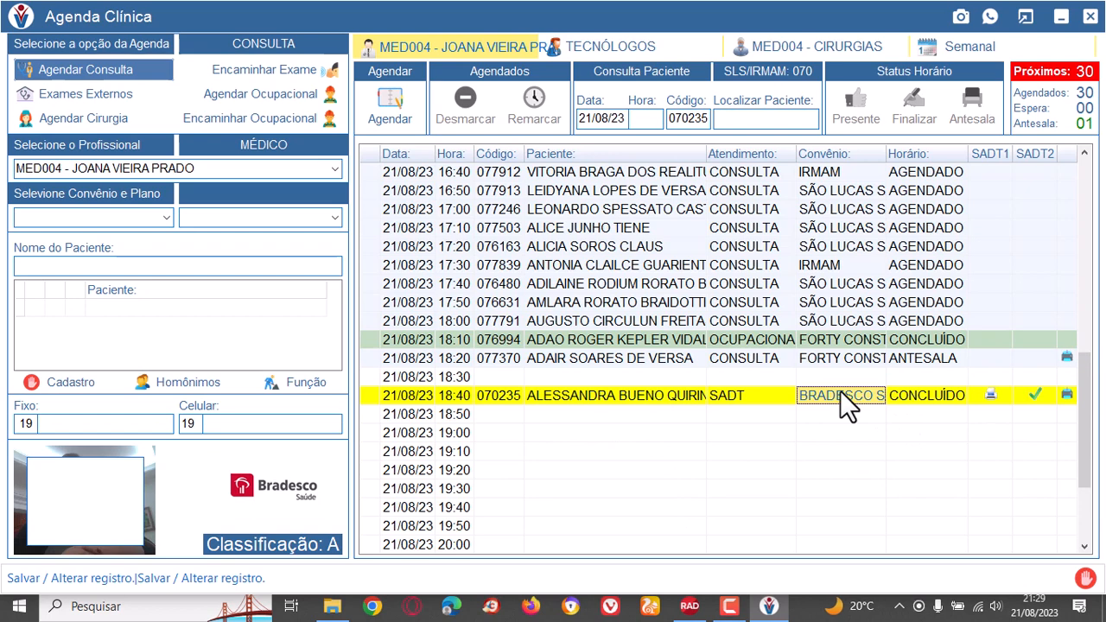
{"action": "left_click", "coordinate": [739, 394]}
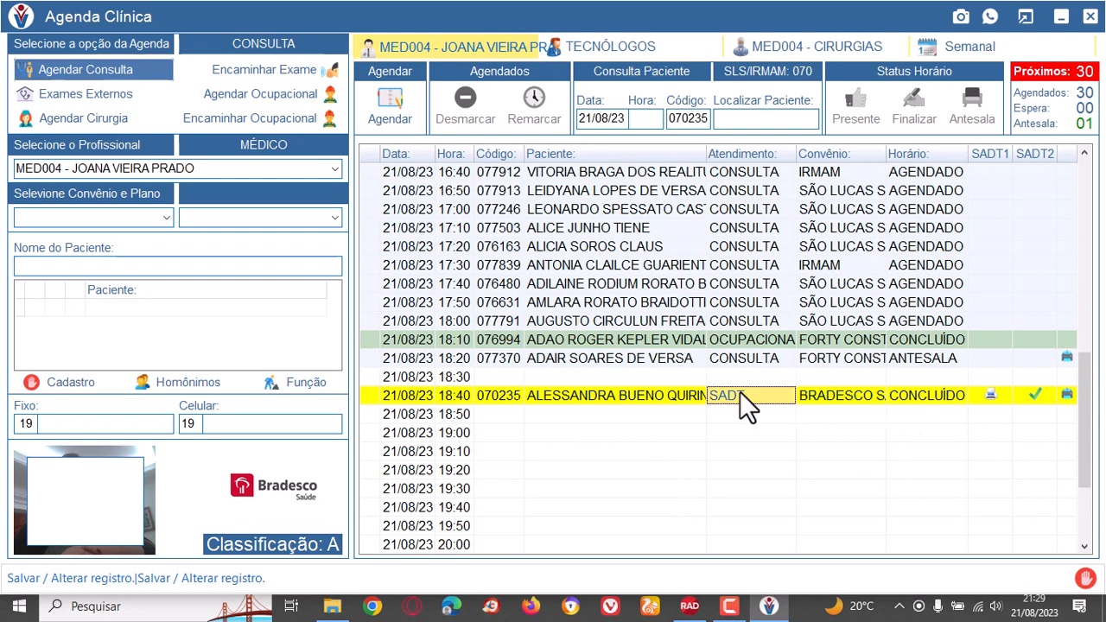
Start an exam referral, select the technologist FON002 and show that professional's weekly agenda.
{"action": "left_click", "coordinate": [287, 70]}
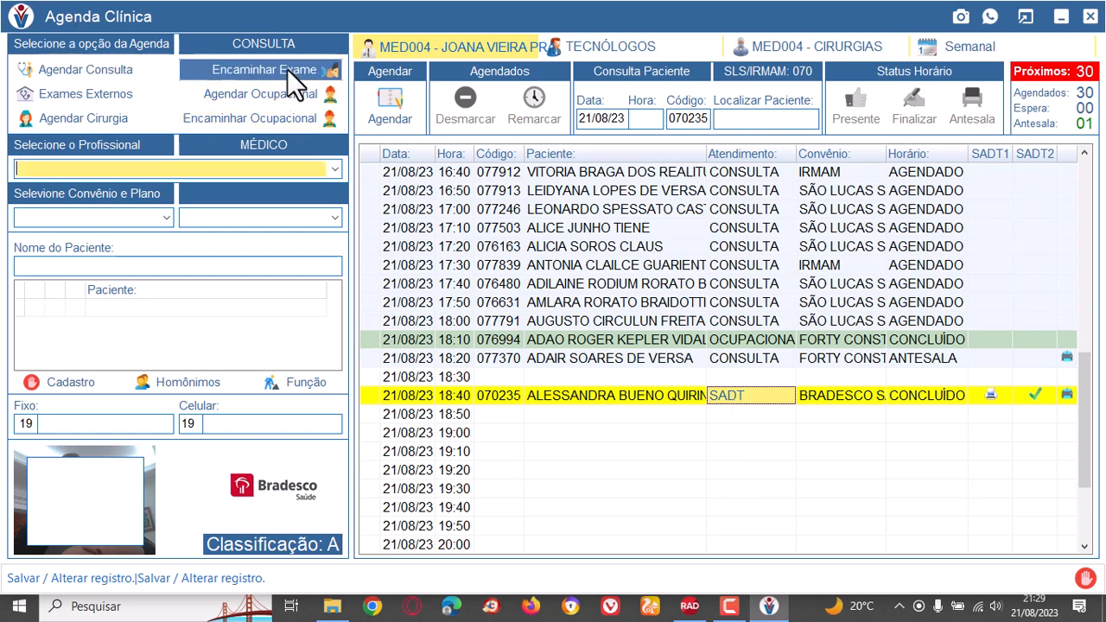
{"action": "left_click", "coordinate": [333, 166]}
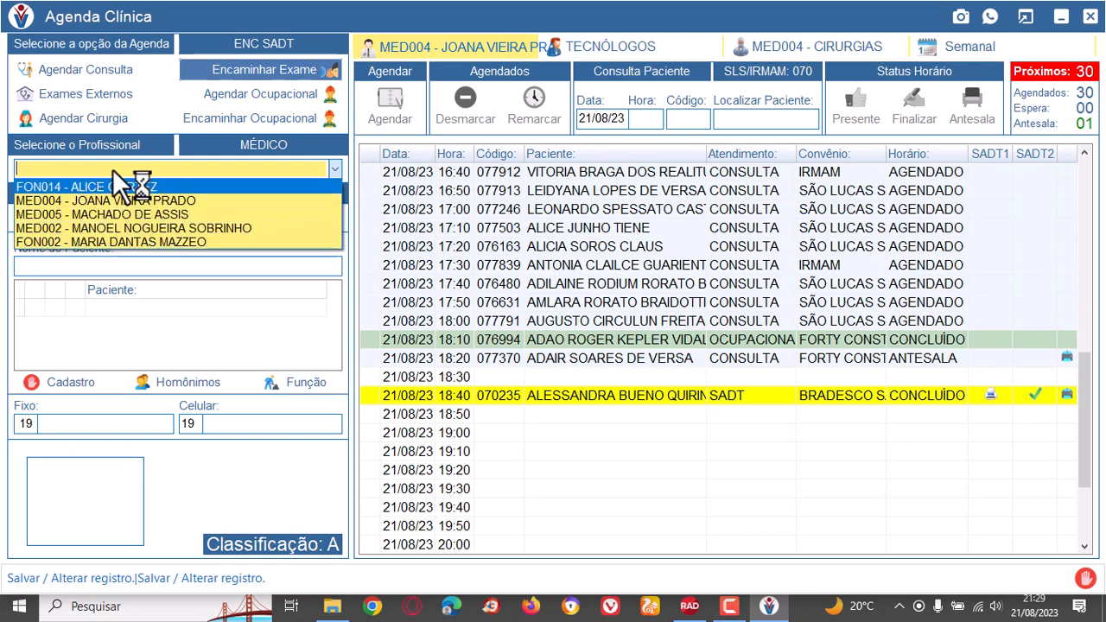
{"action": "left_click", "coordinate": [140, 241]}
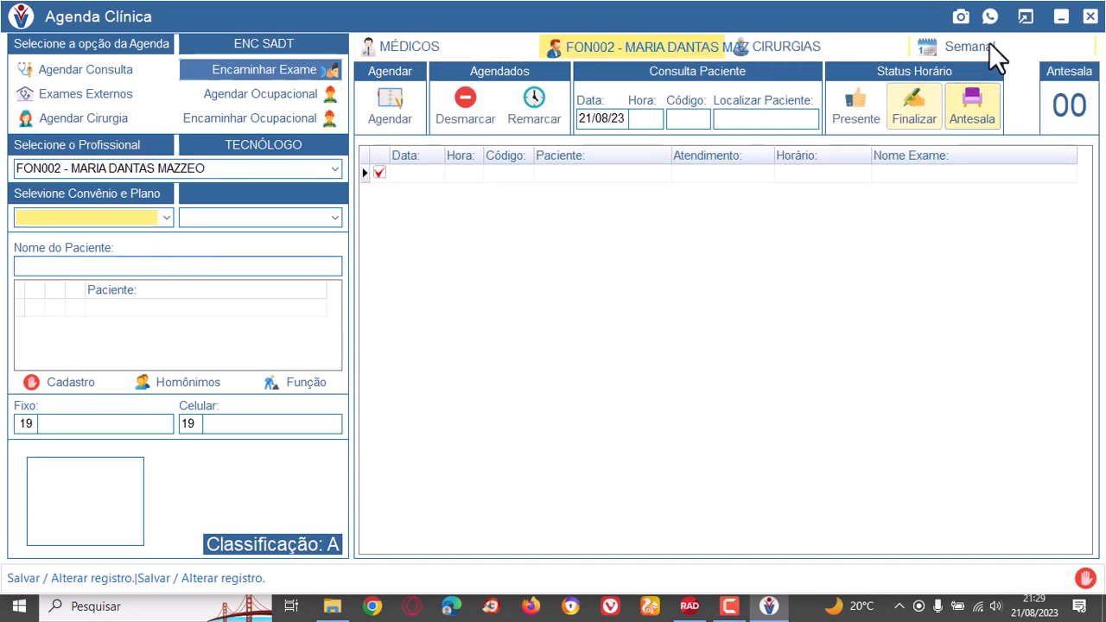
{"action": "left_click", "coordinate": [962, 46]}
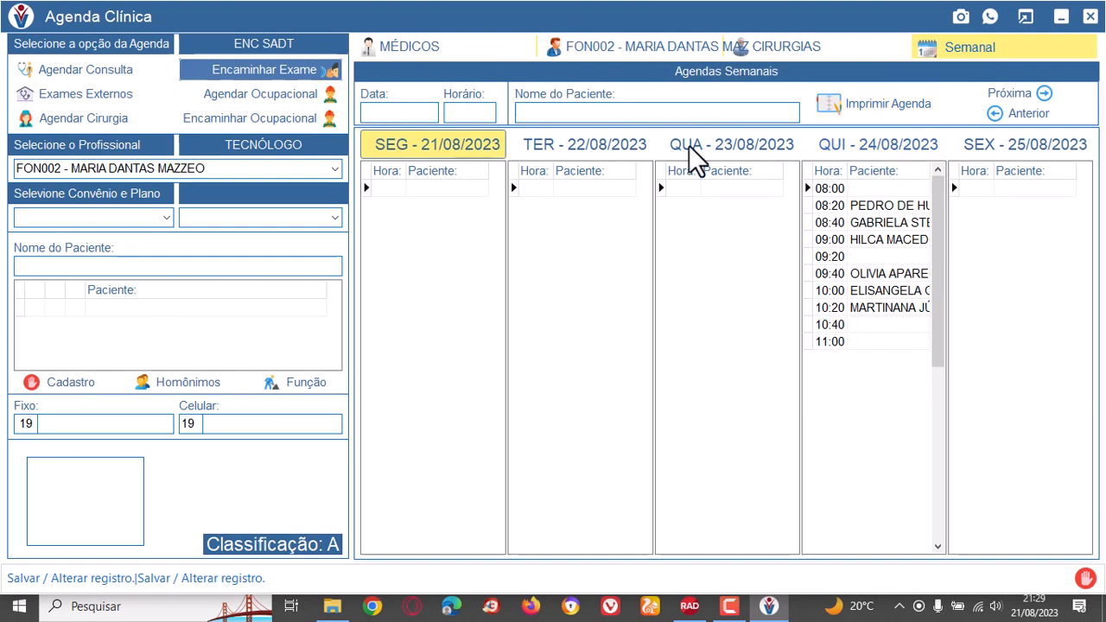
Schedule the referred patient's exams in the FON002 agenda for 24/08/23 at 09:20 and close the procedure selection.
{"action": "left_click", "coordinate": [885, 257]}
{"action": "left_click", "coordinate": [892, 153]}
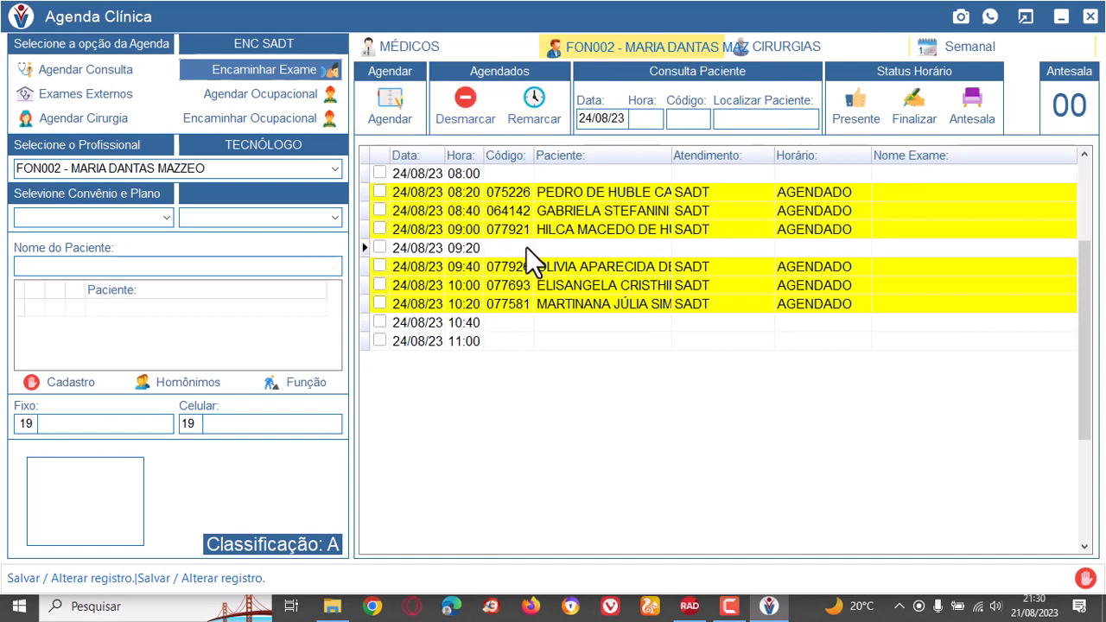
{"action": "left_click", "coordinate": [597, 250]}
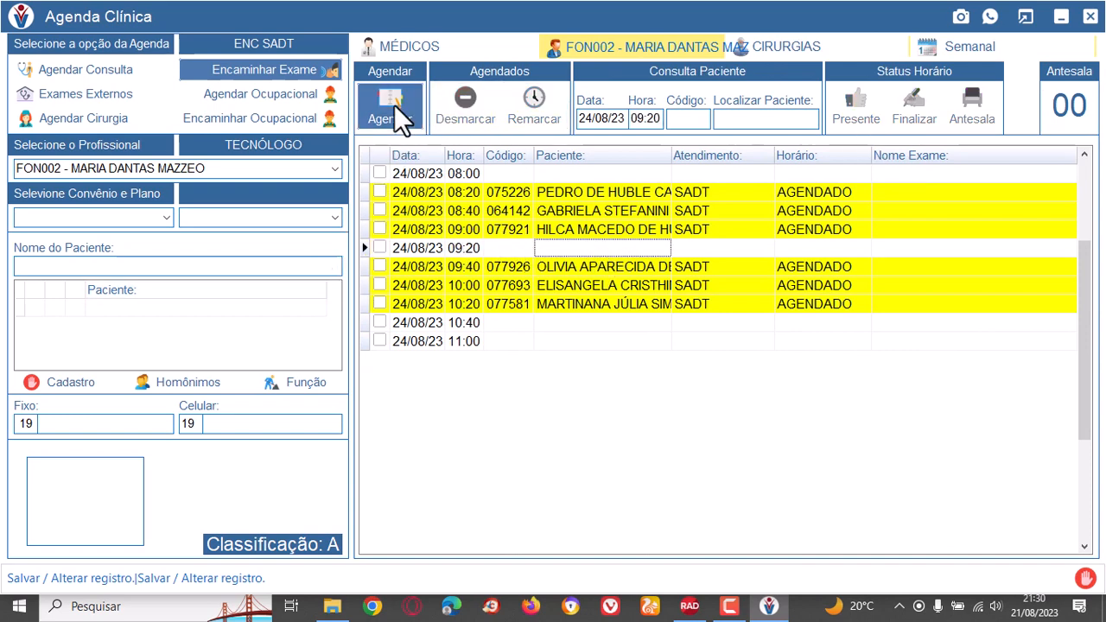
{"action": "left_click", "coordinate": [394, 104]}
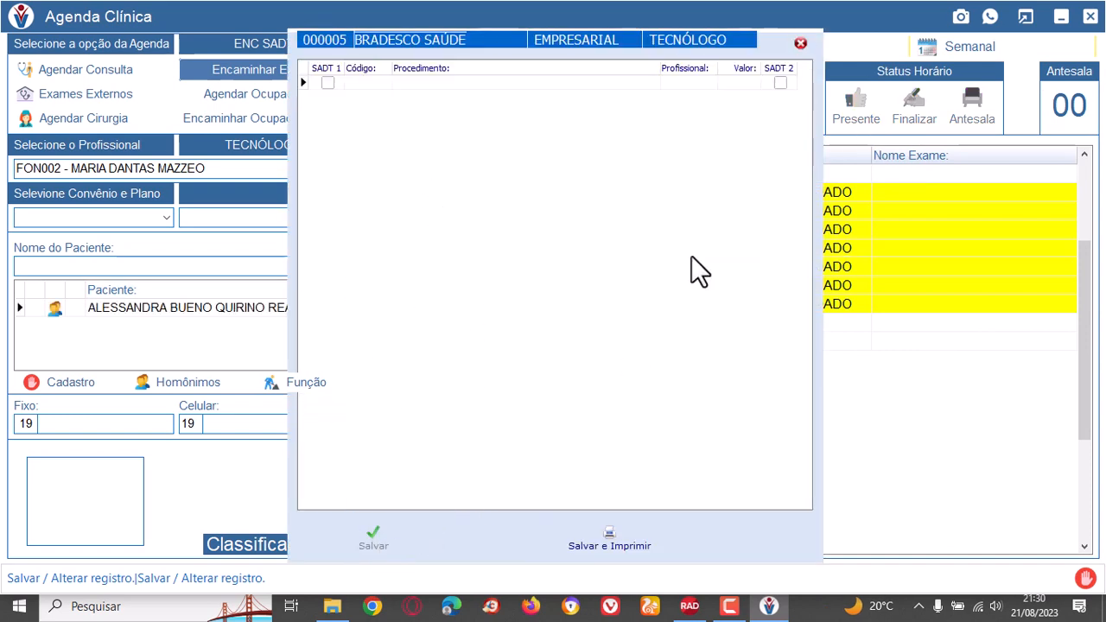
{"action": "left_click", "coordinate": [801, 43]}
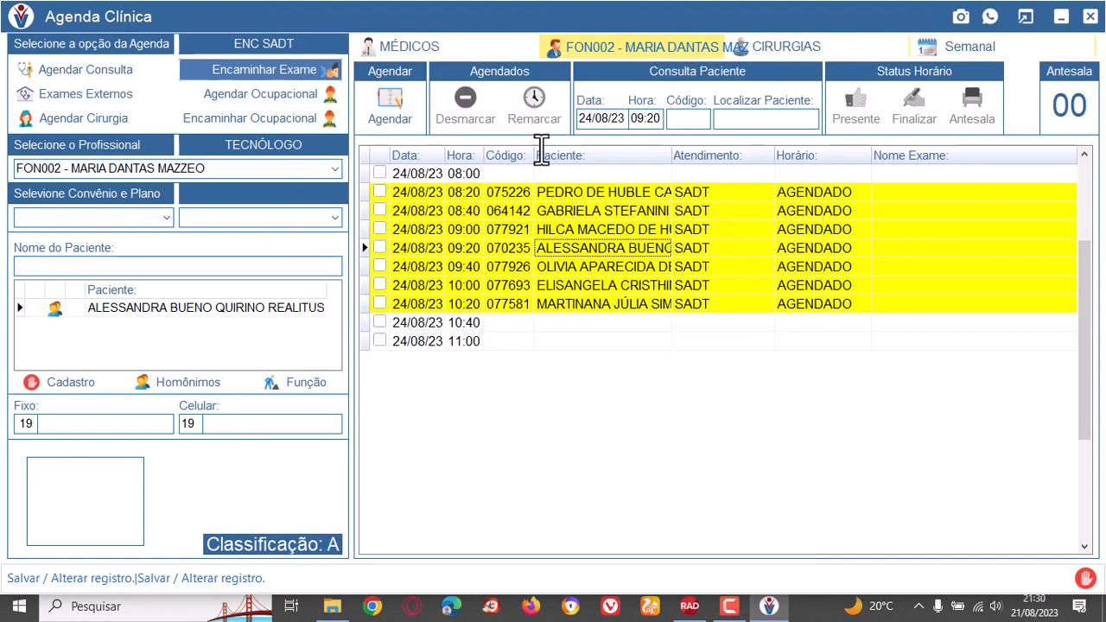
Examine the exam names booked under the 09:20 appointment on 24/08/23 and close the exam list.
{"action": "left_click", "coordinate": [711, 251]}
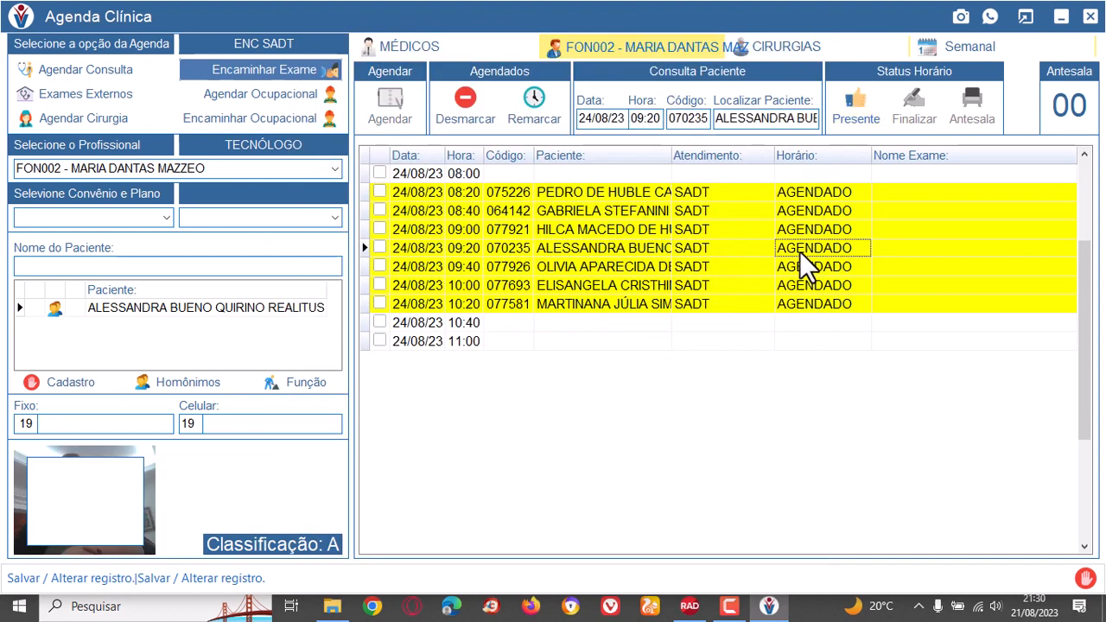
{"action": "left_click", "coordinate": [583, 248]}
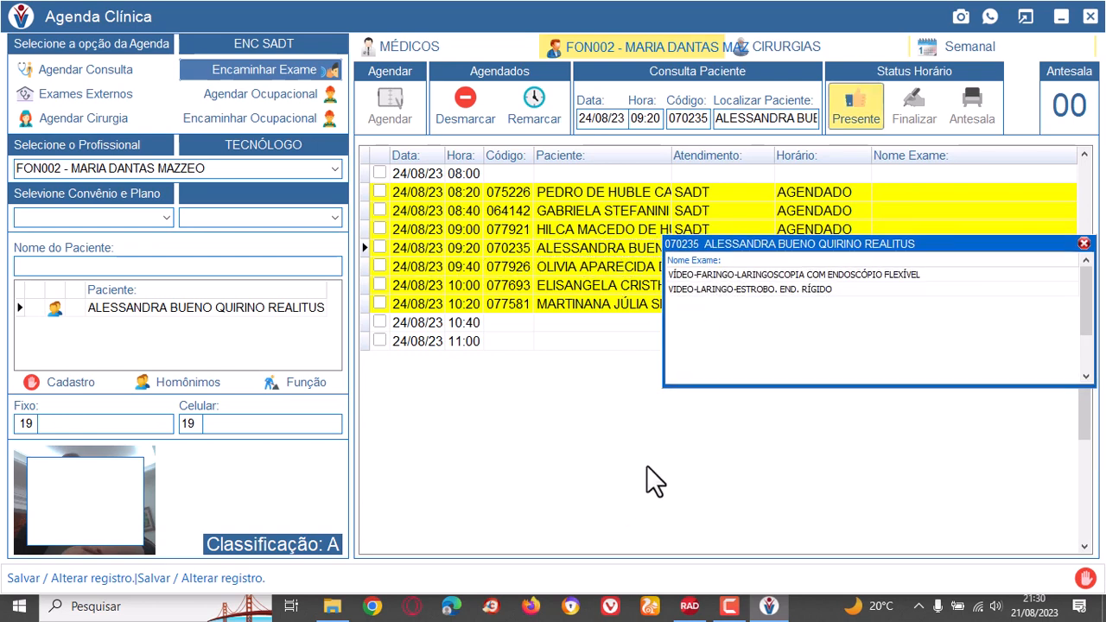
{"action": "left_click", "coordinate": [1083, 244]}
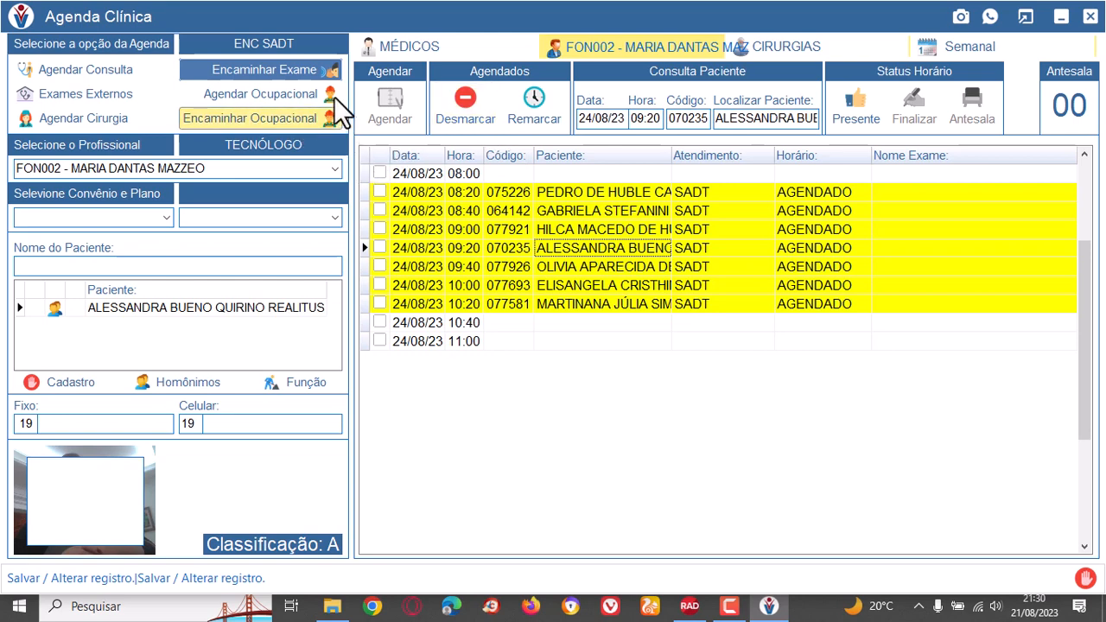
Start an occupational appointment with professional MED004 for the company 000007 - FORTY CONSTRUÇÕES ENGENHARIA LTDA.
{"action": "left_click", "coordinate": [260, 95]}
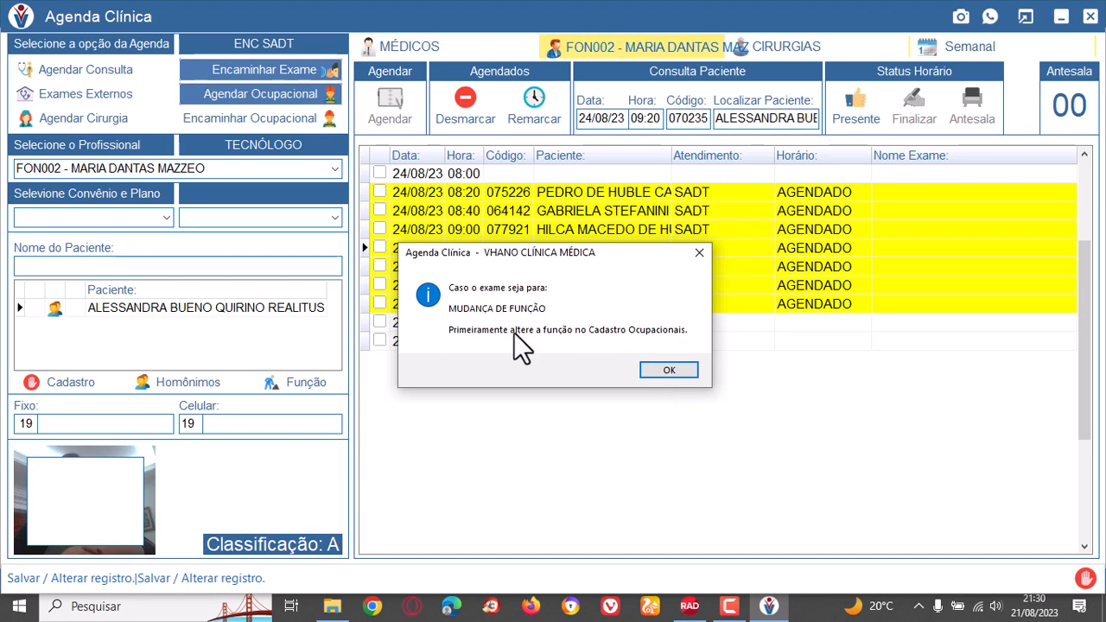
{"action": "left_click", "coordinate": [669, 371]}
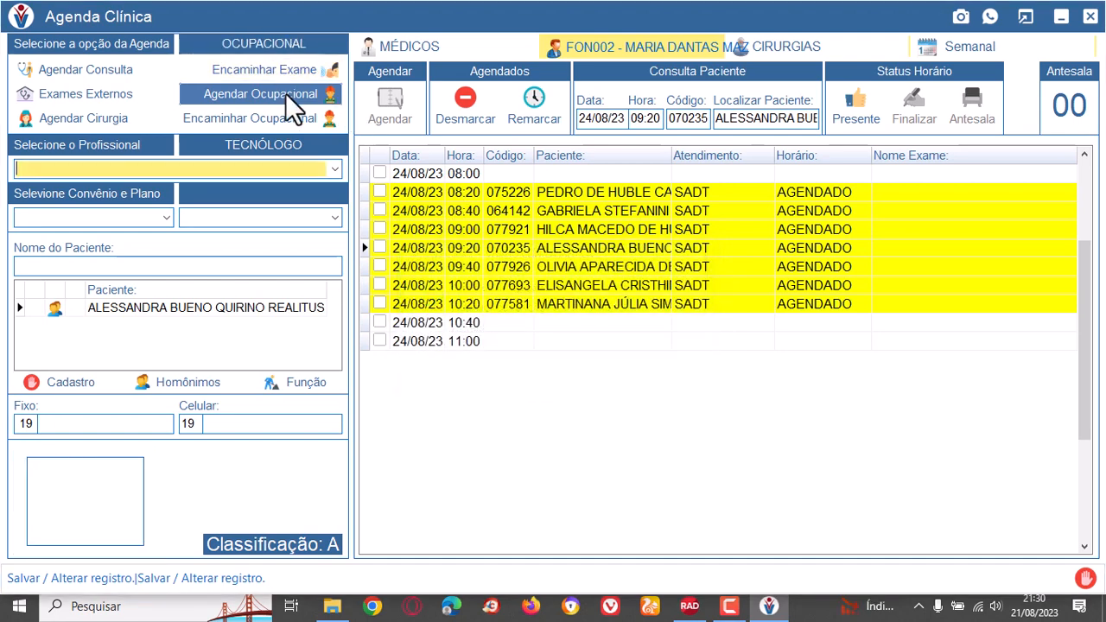
{"action": "left_click", "coordinate": [338, 166]}
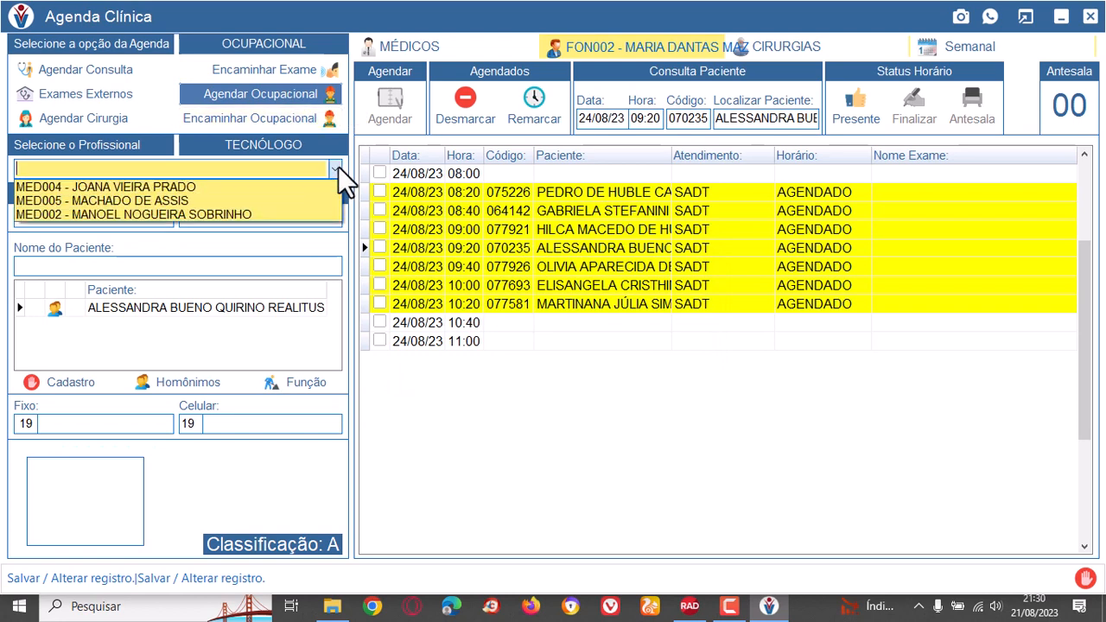
{"action": "left_click", "coordinate": [140, 185]}
{"action": "left_click", "coordinate": [167, 217]}
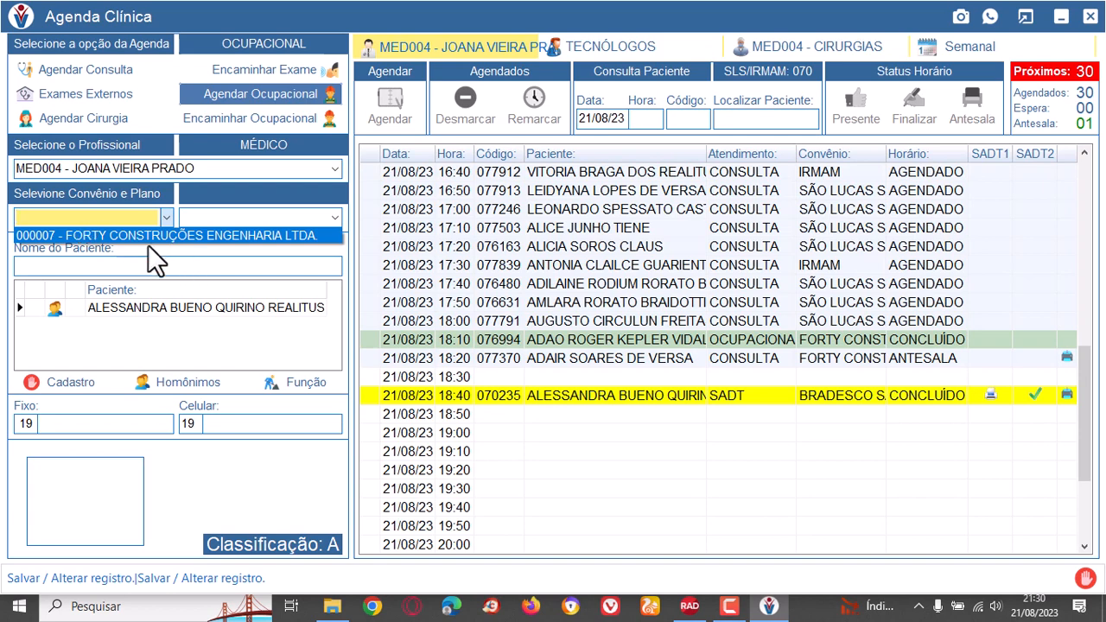
{"action": "left_click", "coordinate": [144, 231]}
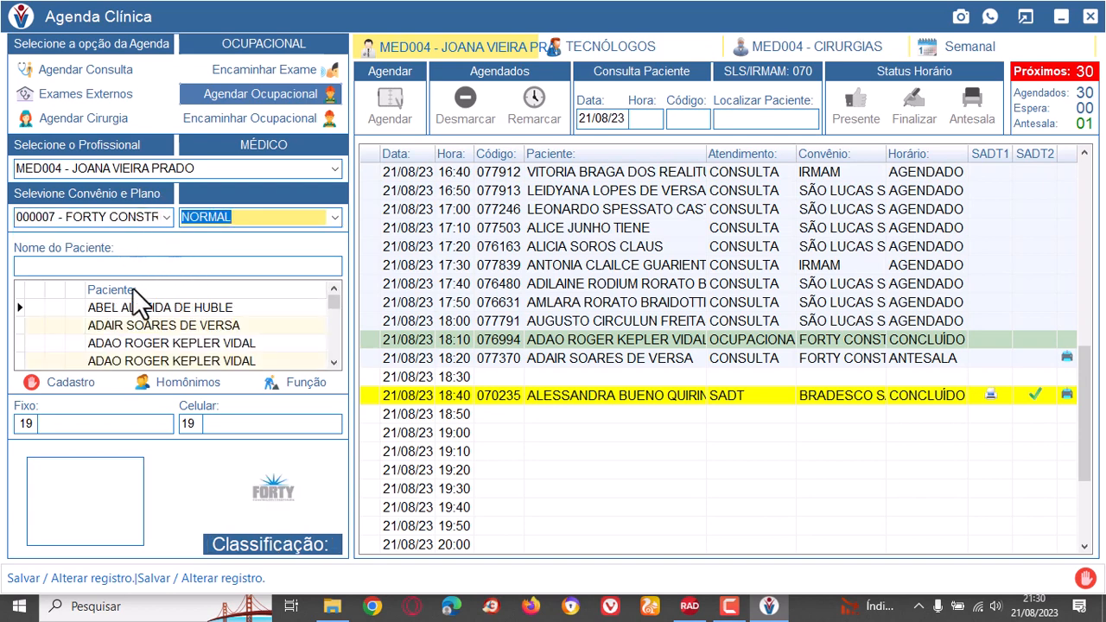
Schedule the third listed company employee for an occupational appointment at 19:00 on 21/08/23.
{"action": "left_click", "coordinate": [163, 342]}
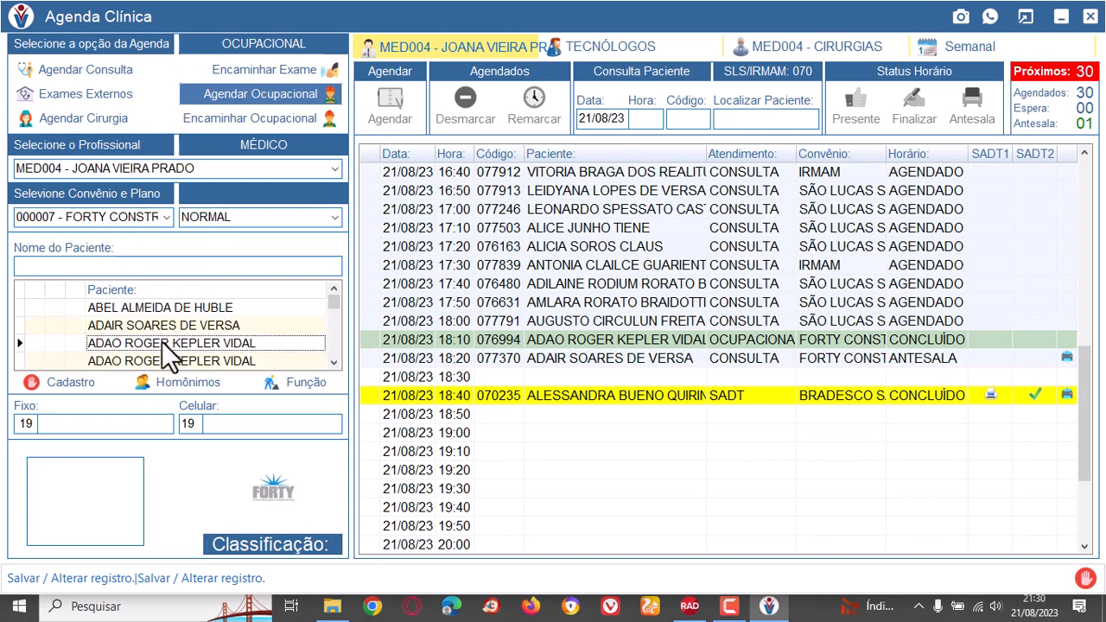
{"action": "left_click", "coordinate": [647, 435]}
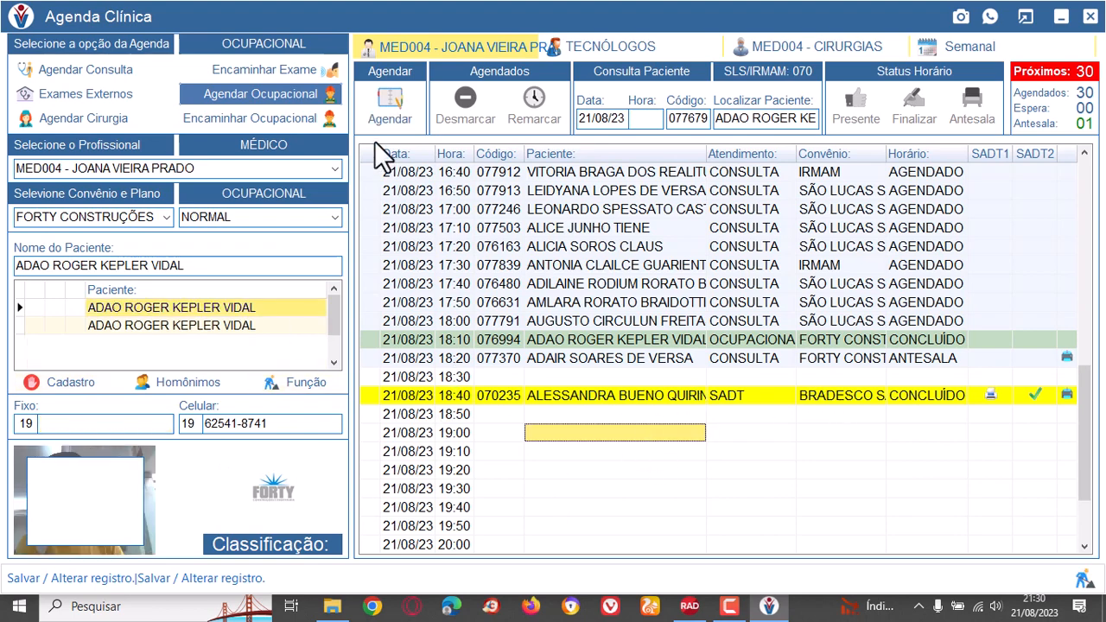
{"action": "left_click", "coordinate": [387, 114]}
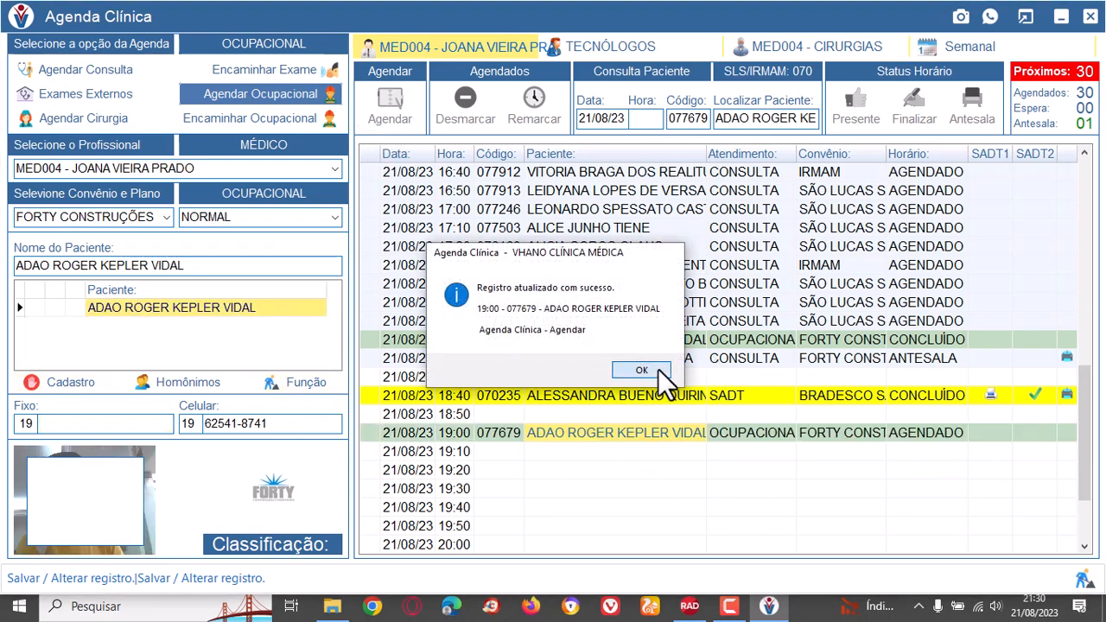
{"action": "left_click", "coordinate": [641, 370]}
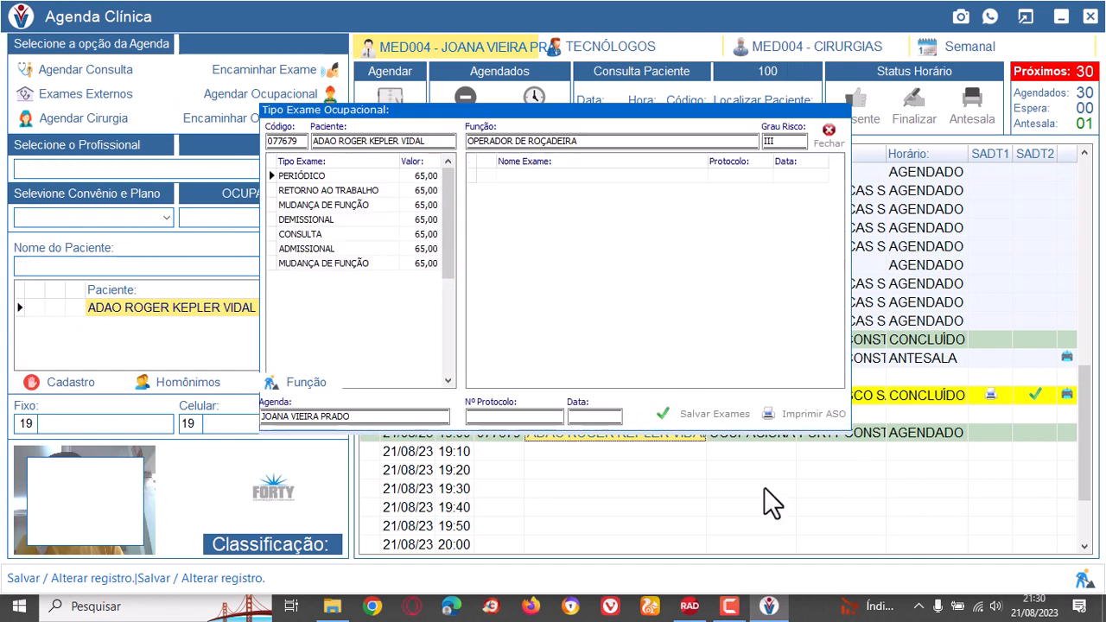
Examine which exams each occupational exam type includes, such as RETORNO AO TRABALHO, MUDANÇA DE FUNÇÃO, DEMISSIONAL and CONSULTA.
{"action": "left_click", "coordinate": [360, 177]}
{"action": "left_click", "coordinate": [363, 190]}
{"action": "left_click", "coordinate": [365, 205]}
{"action": "left_click", "coordinate": [364, 234]}
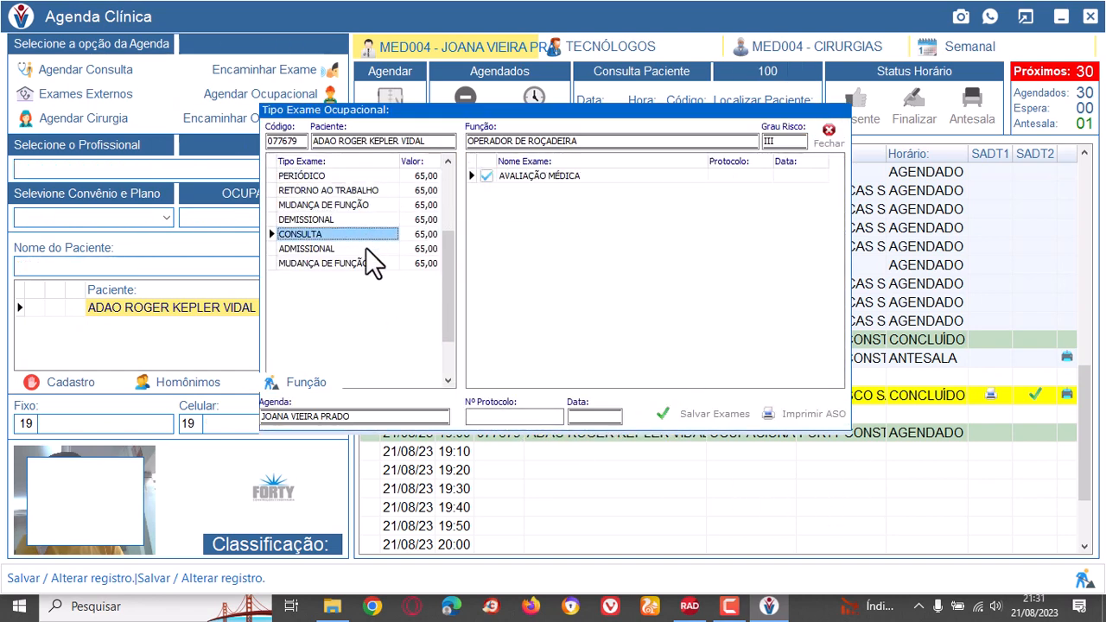
{"action": "left_click", "coordinate": [365, 249]}
{"action": "left_click", "coordinate": [354, 192]}
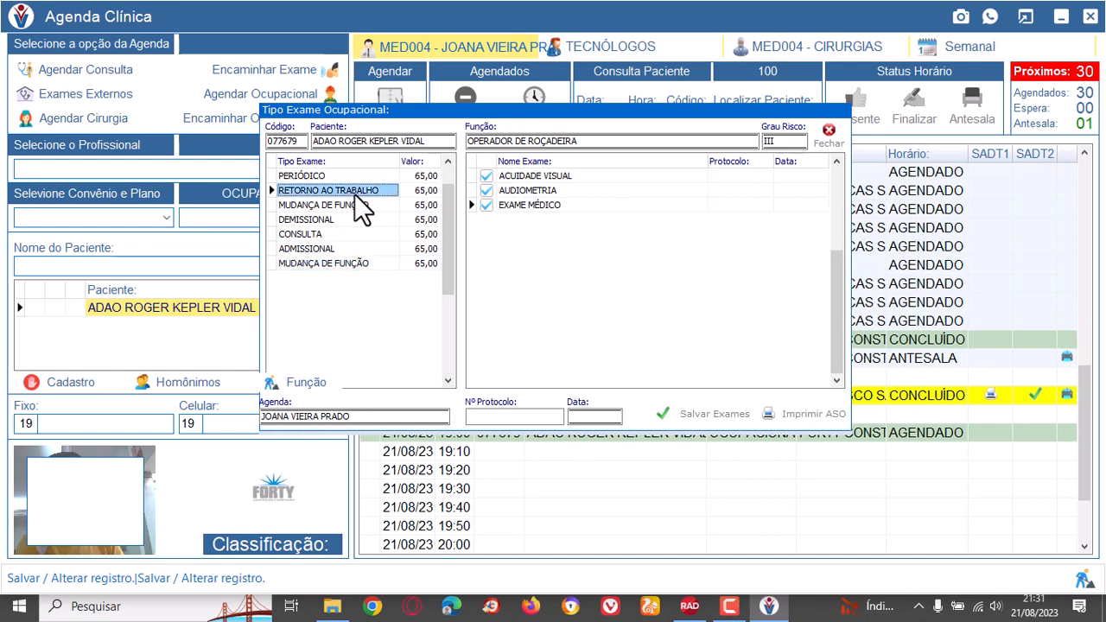
{"action": "left_click", "coordinate": [352, 176]}
{"action": "left_click", "coordinate": [356, 206]}
{"action": "left_click", "coordinate": [355, 219]}
{"action": "left_click", "coordinate": [356, 233]}
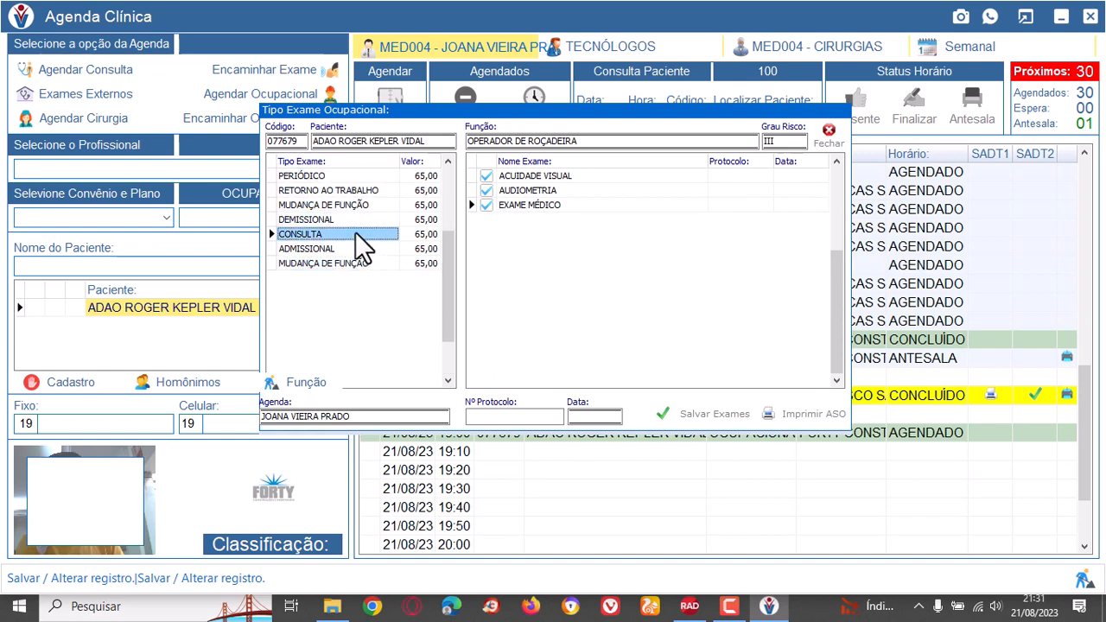
Choose the PERIÓDICO exam type, fill in the protocol number and set the exam date to 21/08/2023.
{"action": "left_click", "coordinate": [357, 178]}
{"action": "left_click", "coordinate": [531, 416]}
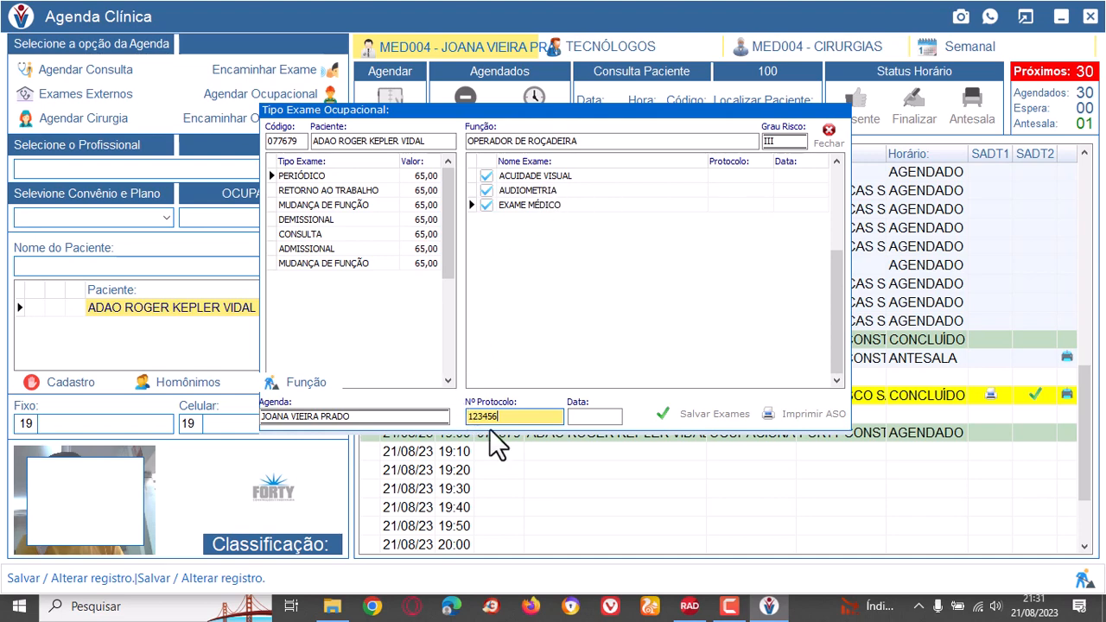
{"action": "left_click_drag", "start_coordinate": [527, 416], "coordinate": [455, 413]}
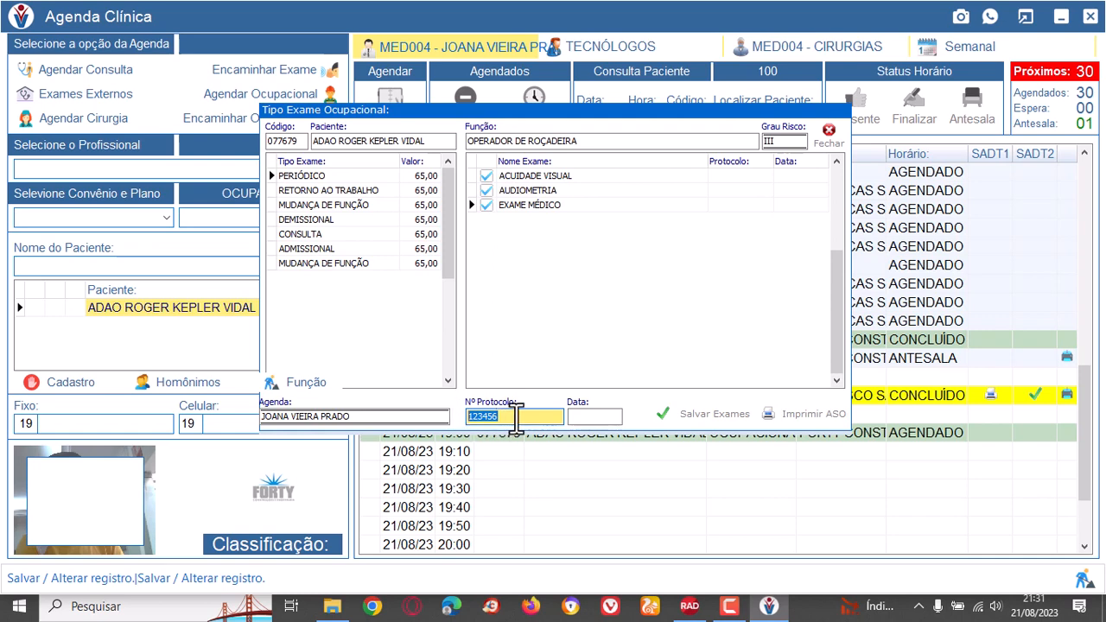
{"action": "left_click", "coordinate": [517, 418]}
{"action": "left_click_drag", "start_coordinate": [528, 420], "coordinate": [449, 420]}
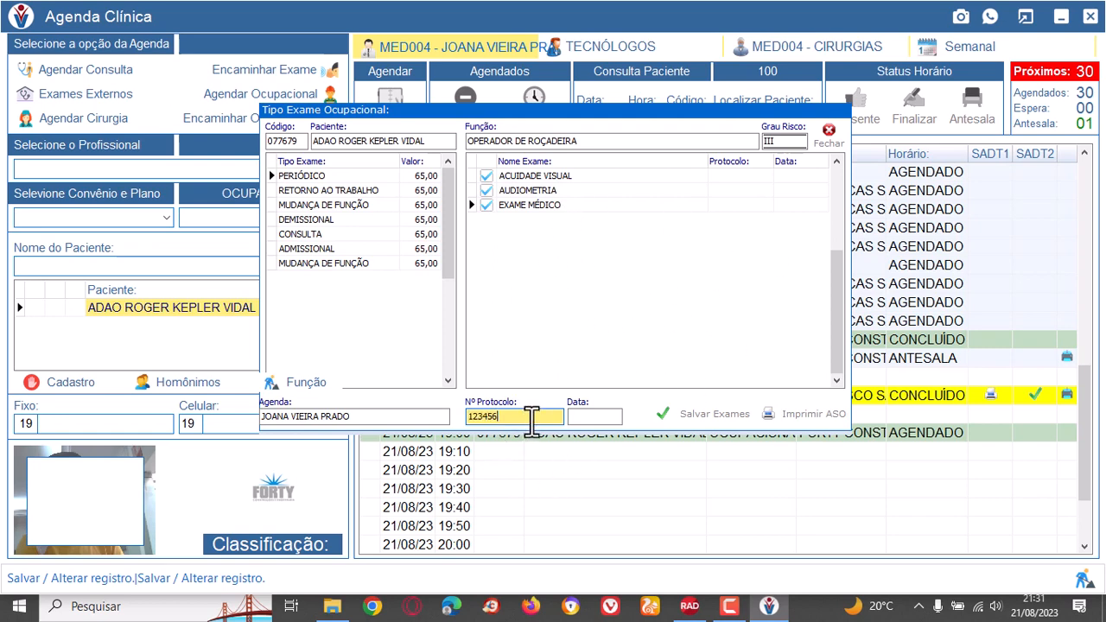
{"action": "left_click", "coordinate": [605, 417]}
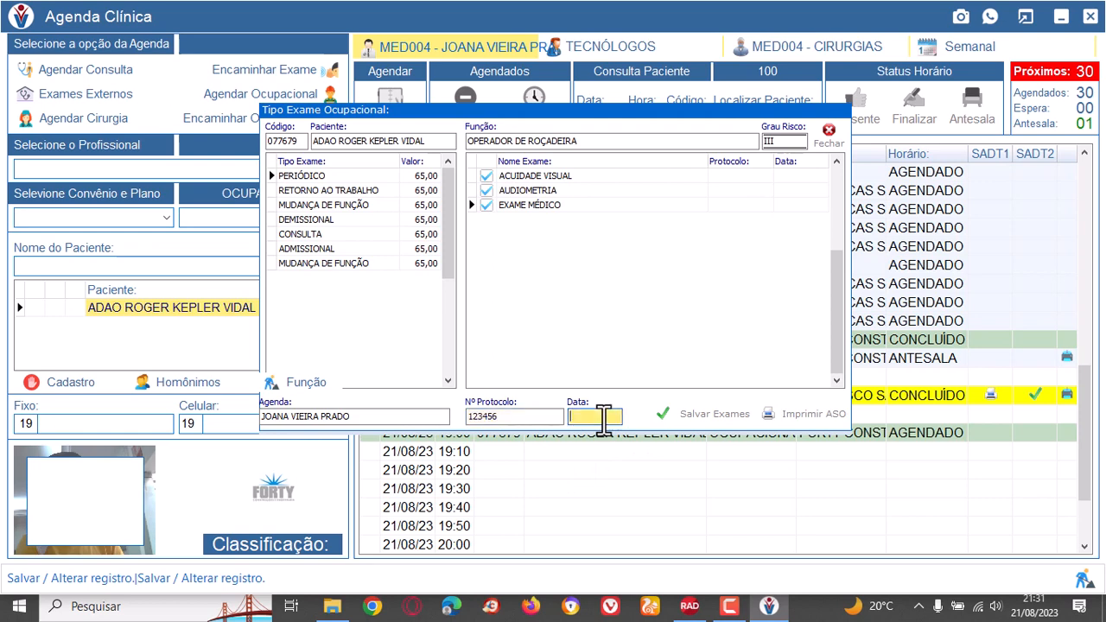
{"action": "type", "text": "21/08/2023"}
{"action": "key", "text": "Tab"}
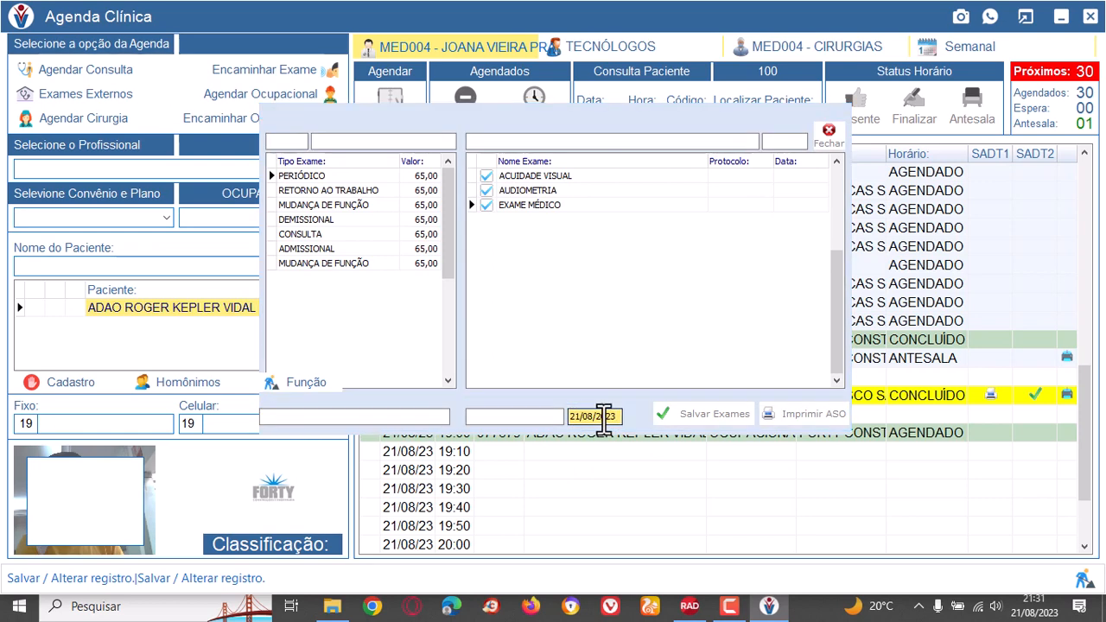
Save the periodic exams, review the occupational health certificate (ASO) print preview and close the occupational exam window.
{"action": "left_click", "coordinate": [729, 415]}
{"action": "left_click", "coordinate": [833, 411]}
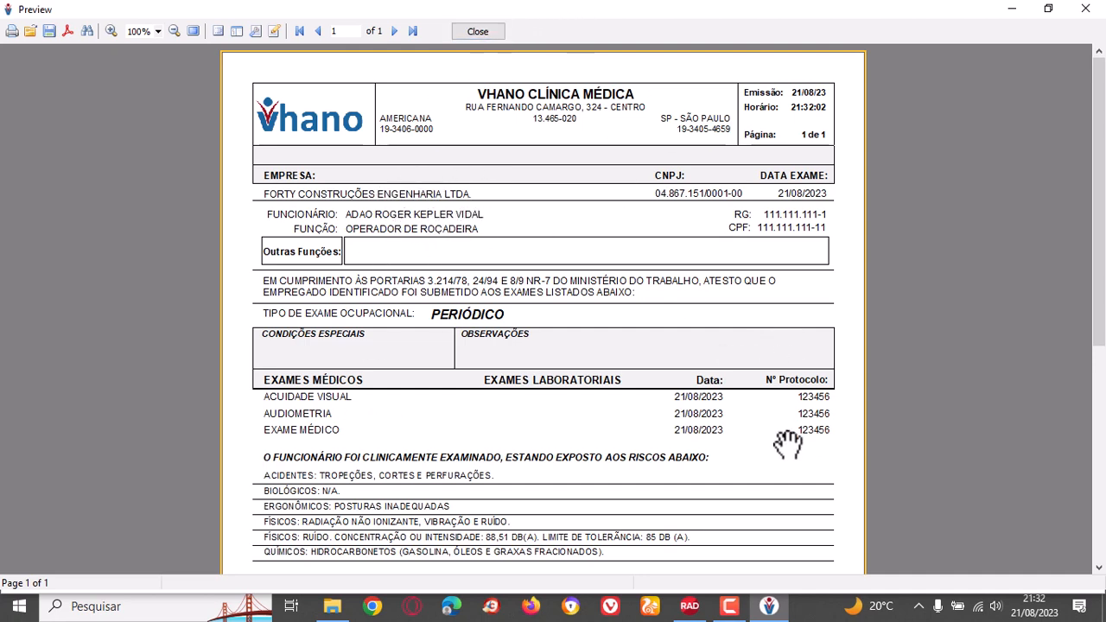
{"action": "scroll", "coordinate": [584, 420], "scroll_direction": "down", "scroll_amount": 5}
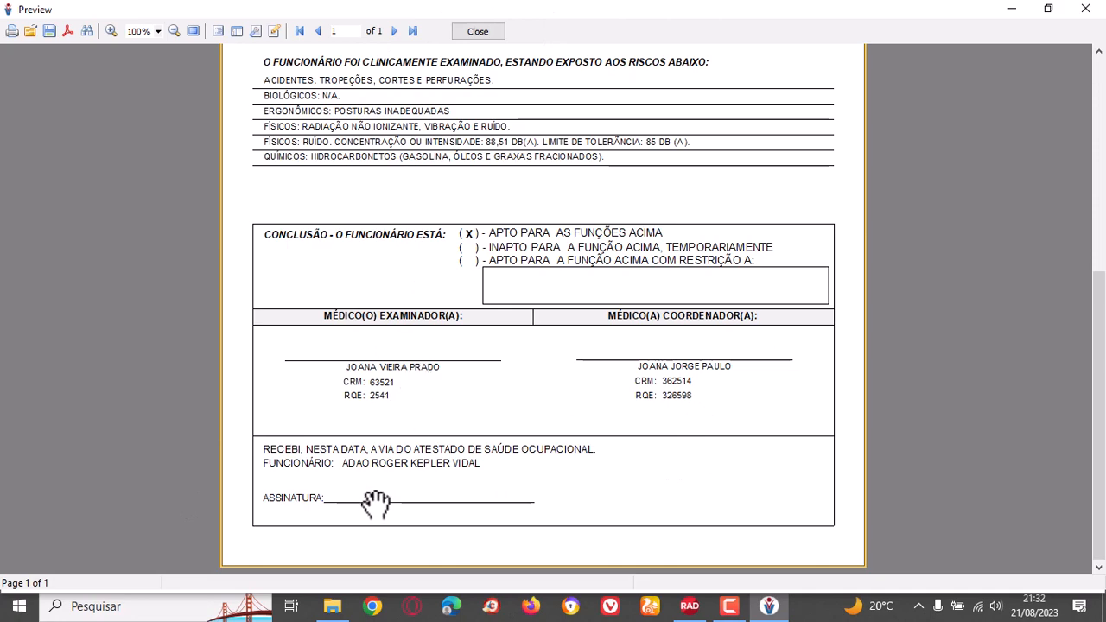
{"action": "scroll", "coordinate": [683, 471], "scroll_direction": "up", "scroll_amount": 5}
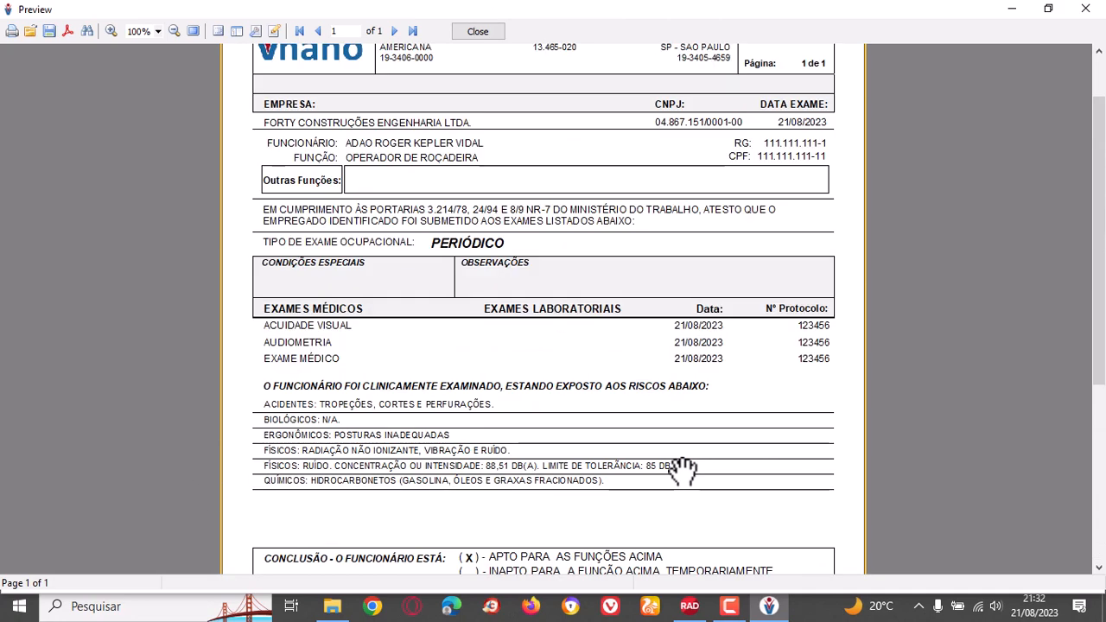
{"action": "left_click", "coordinate": [498, 32]}
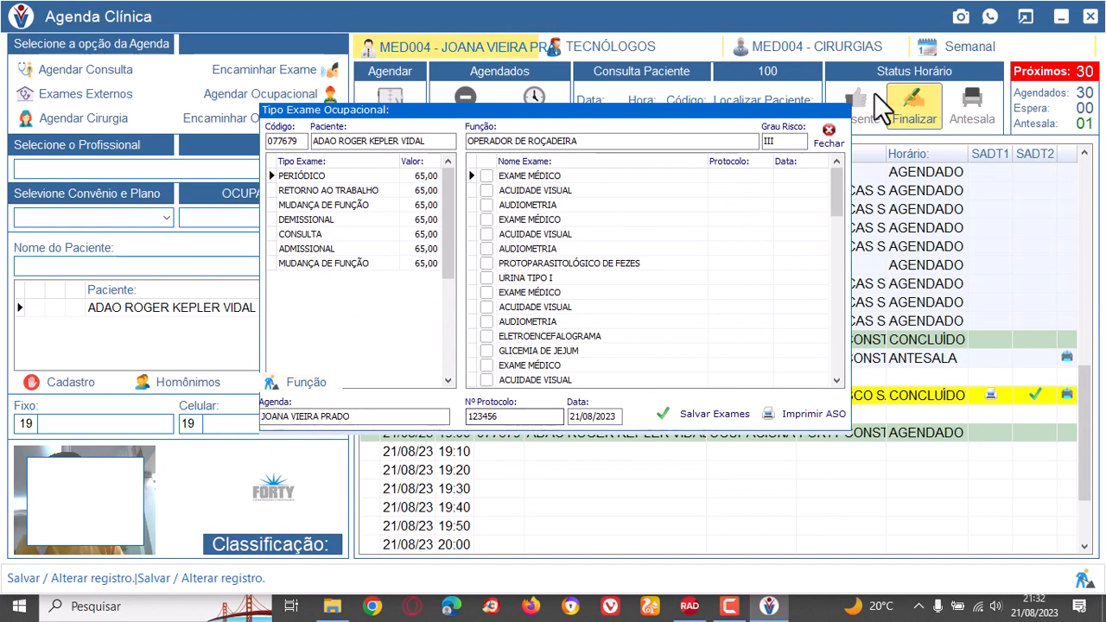
{"action": "left_click", "coordinate": [831, 137]}
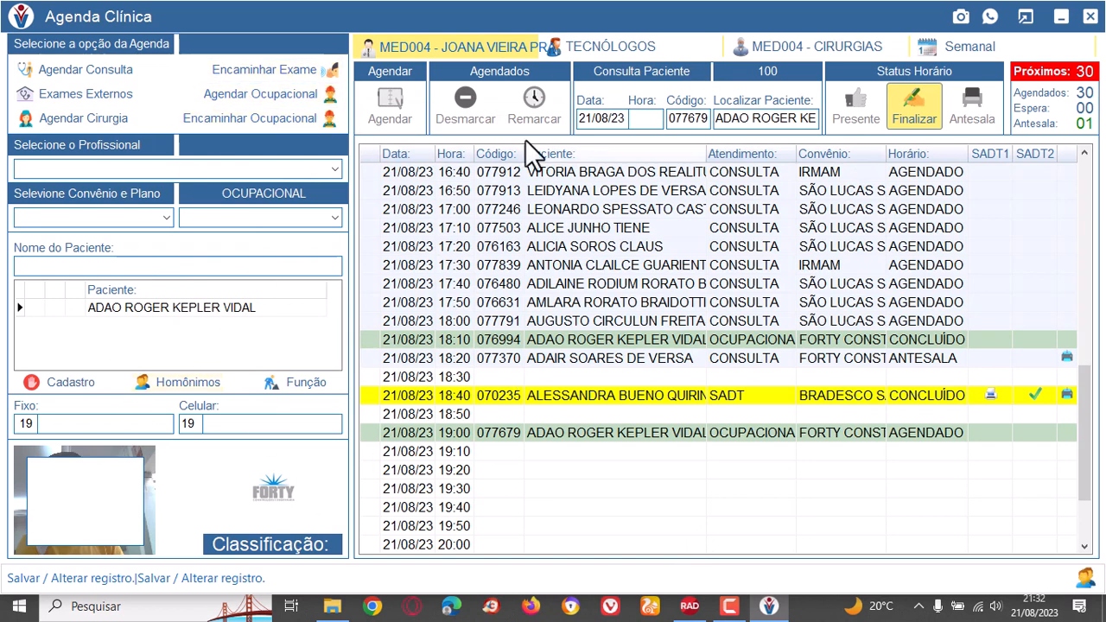
Open the external exams form, examine the fields for the Nova Odessa, Sumaré and Outro Médico origins, and close it without saving.
{"action": "left_click", "coordinate": [97, 93]}
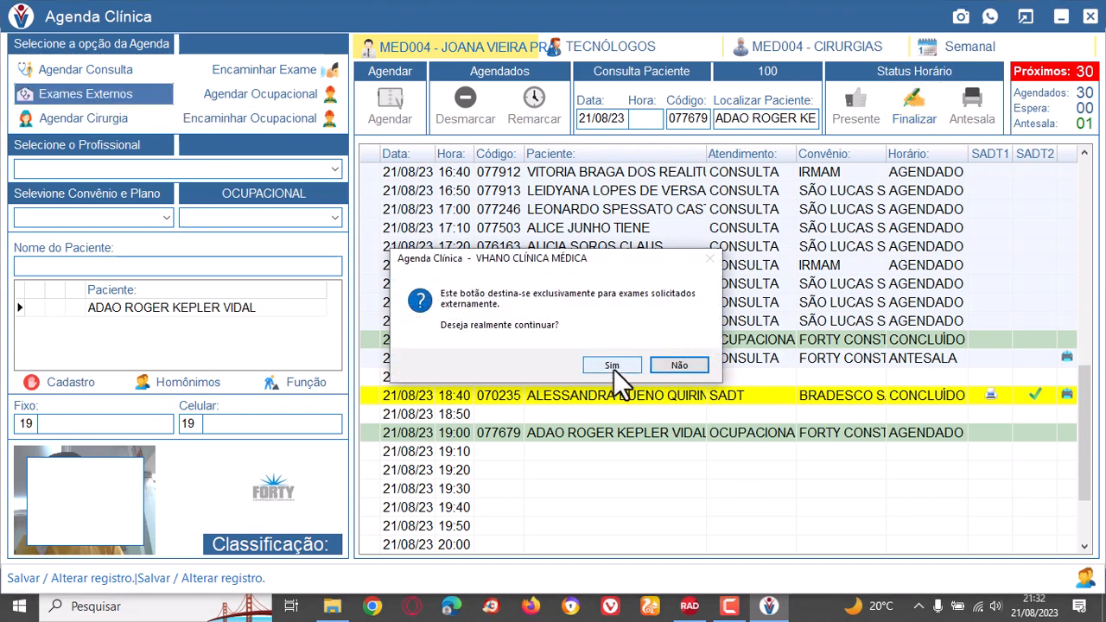
{"action": "left_click", "coordinate": [614, 366]}
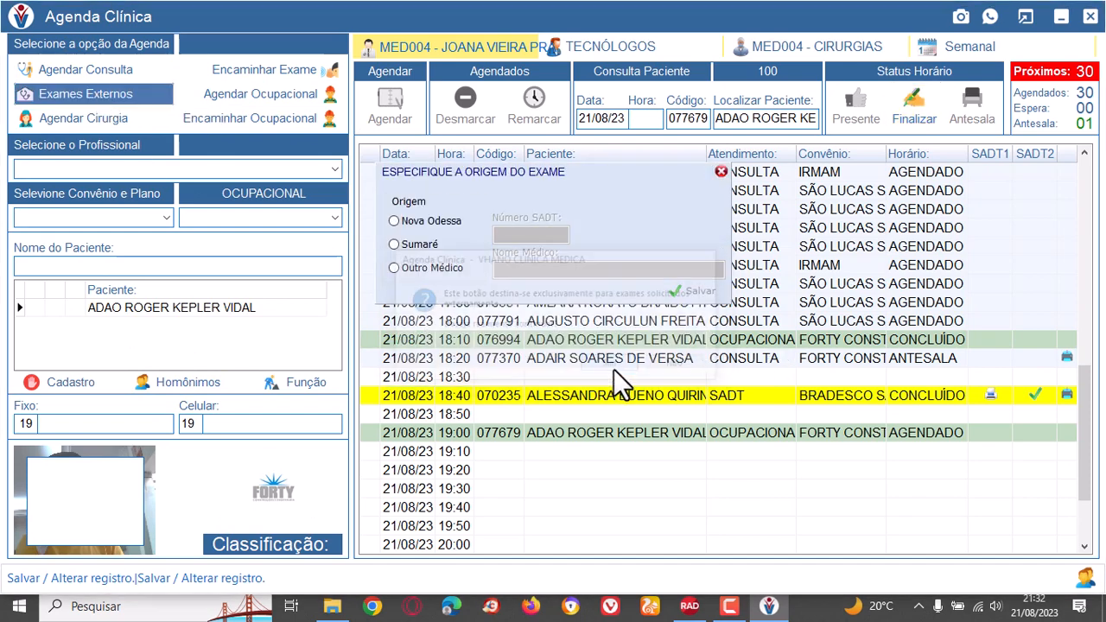
{"action": "left_click", "coordinate": [394, 220]}
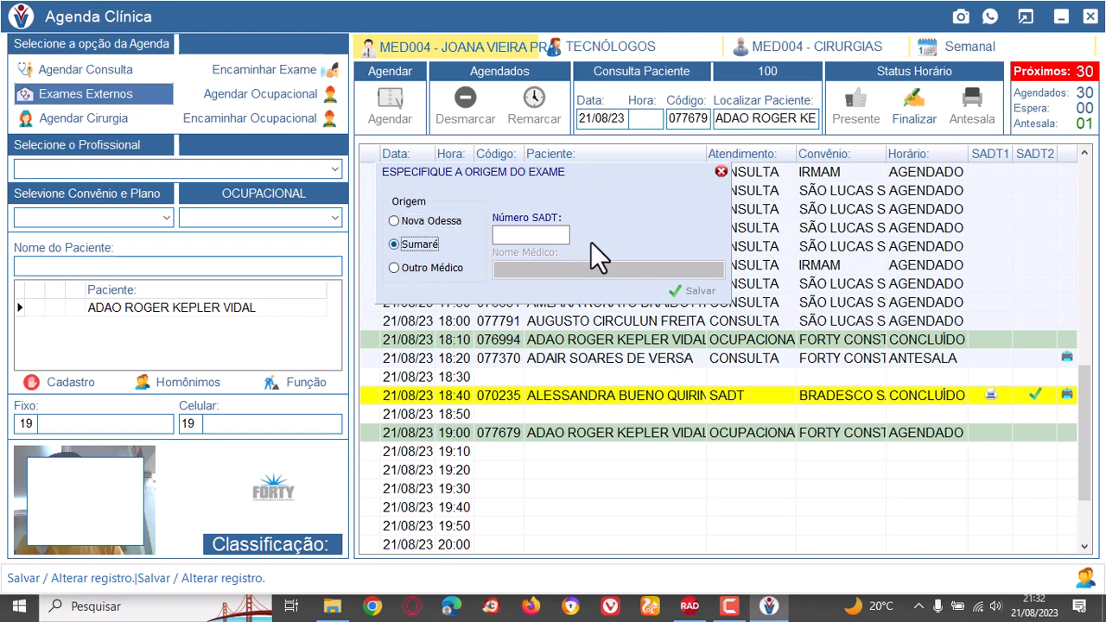
{"action": "left_click", "coordinate": [393, 268]}
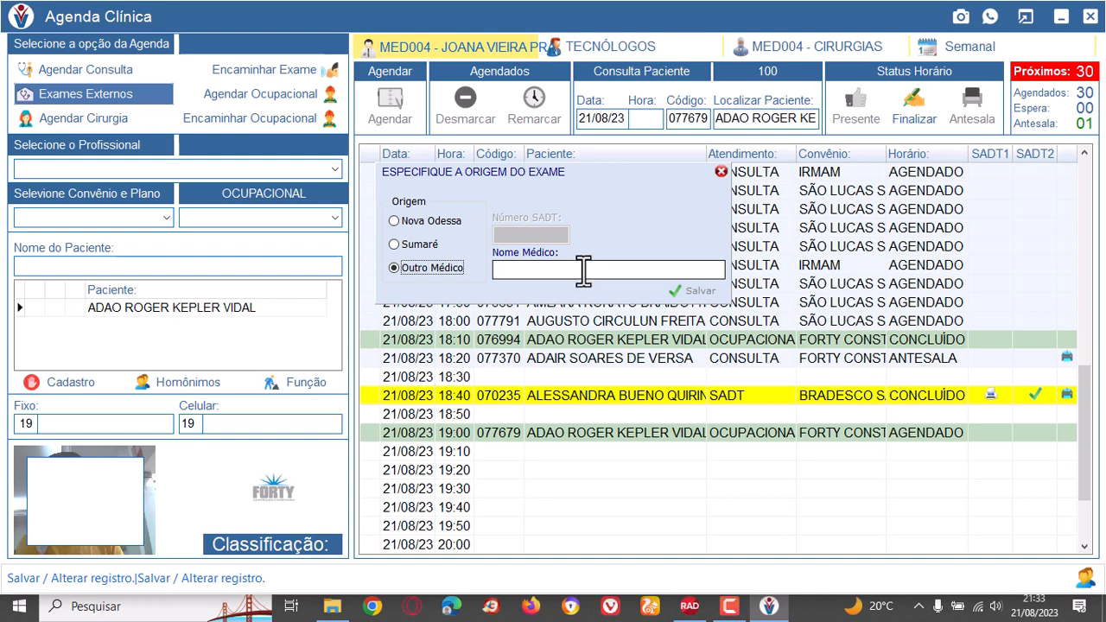
{"action": "left_click", "coordinate": [583, 269]}
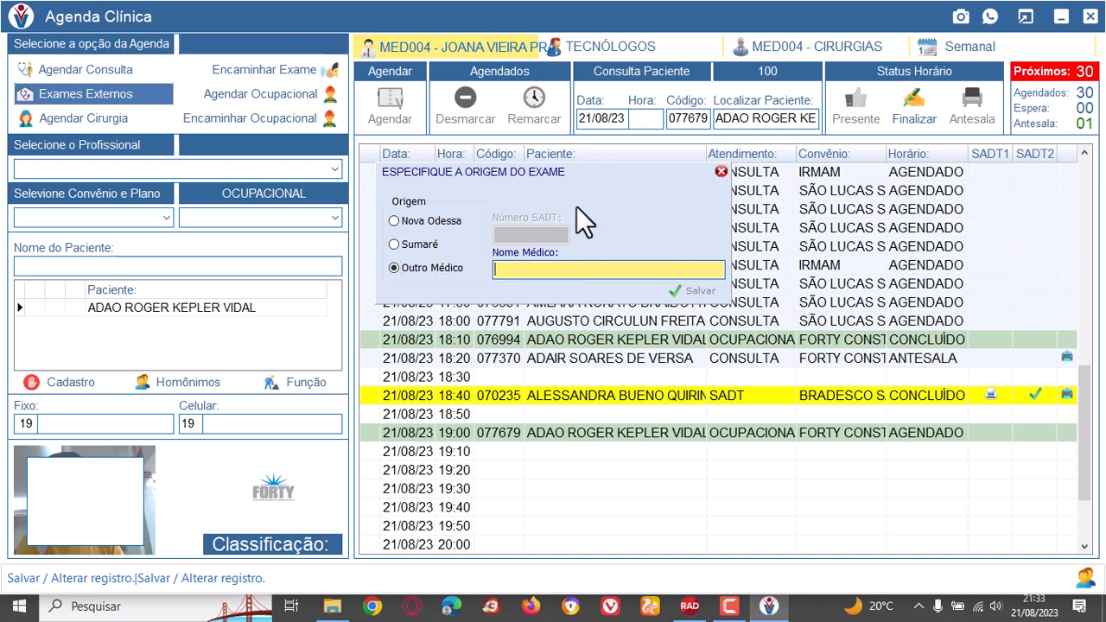
{"action": "left_click", "coordinate": [718, 171]}
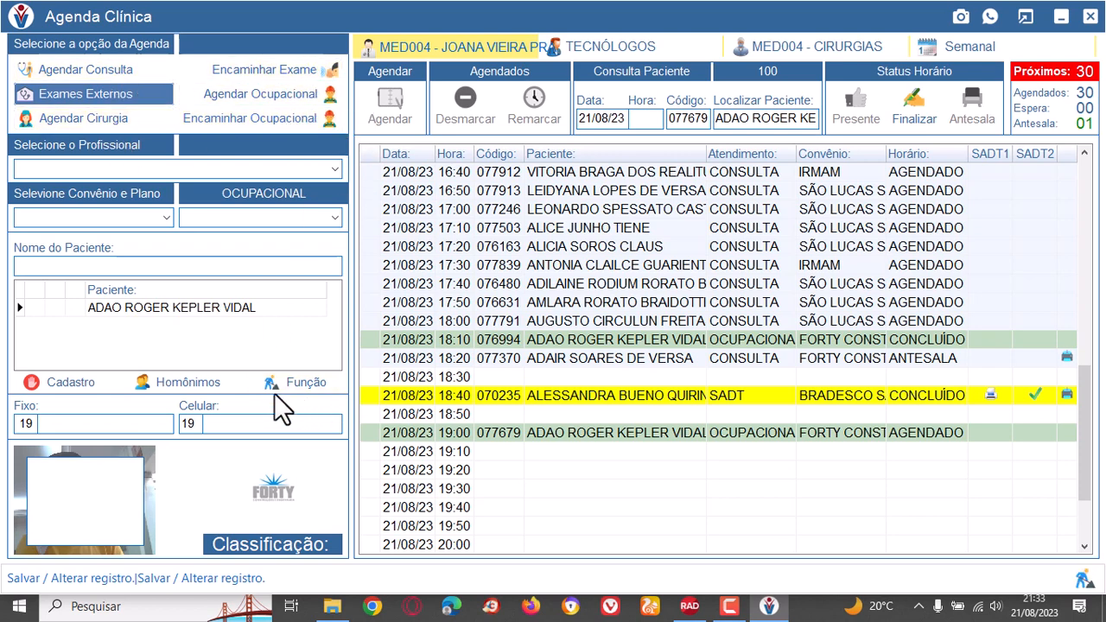
Open the technologists' agenda for professional MED004 and examine its booked SADT exams and free slots on 24/08/23.
{"action": "left_click", "coordinate": [631, 47]}
{"action": "left_click", "coordinate": [336, 166]}
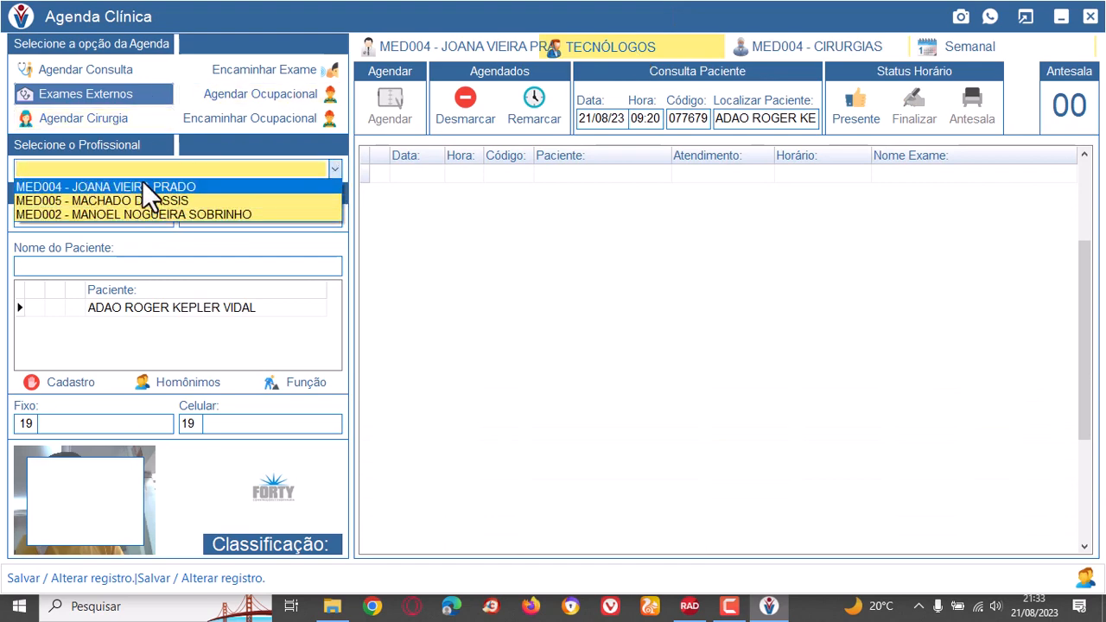
{"action": "left_click", "coordinate": [163, 188]}
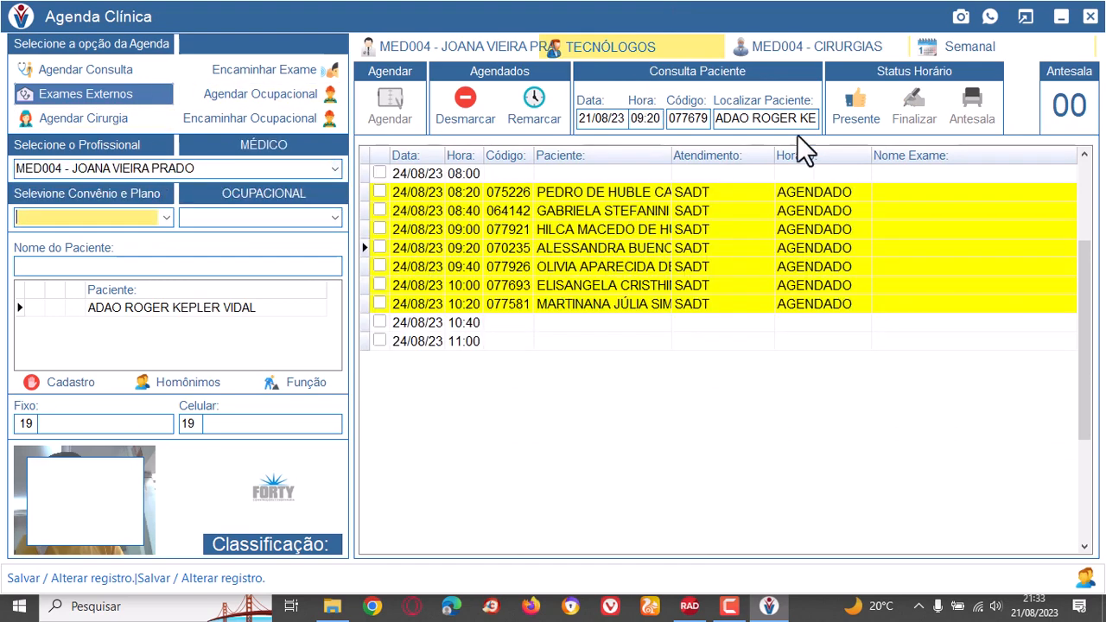
{"action": "left_click", "coordinate": [679, 323]}
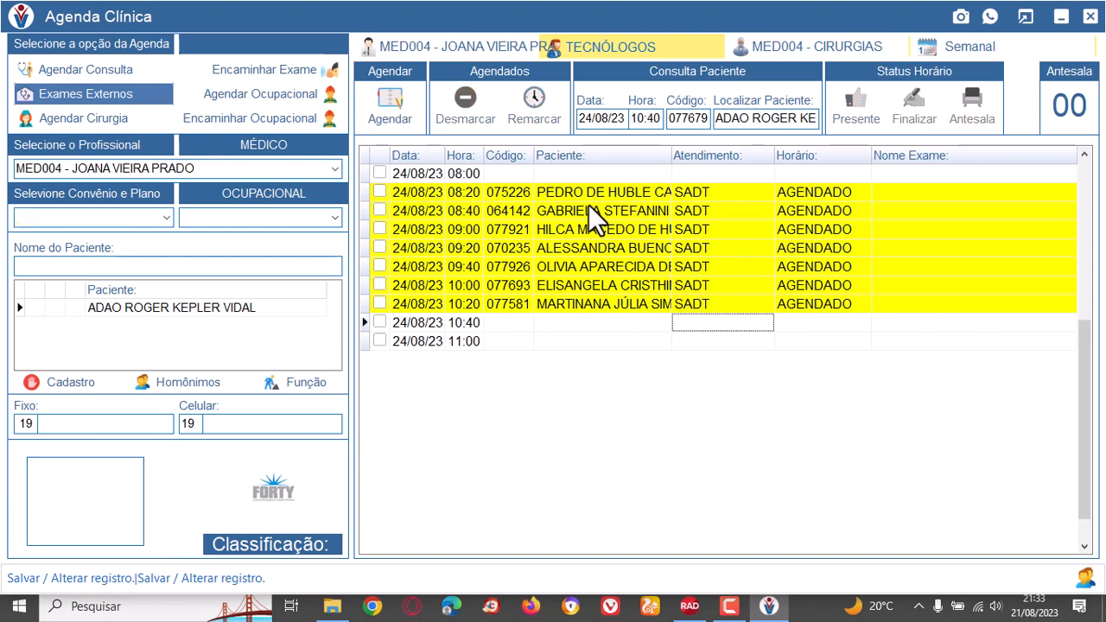
{"action": "left_click", "coordinate": [623, 248]}
{"action": "left_click", "coordinate": [597, 341]}
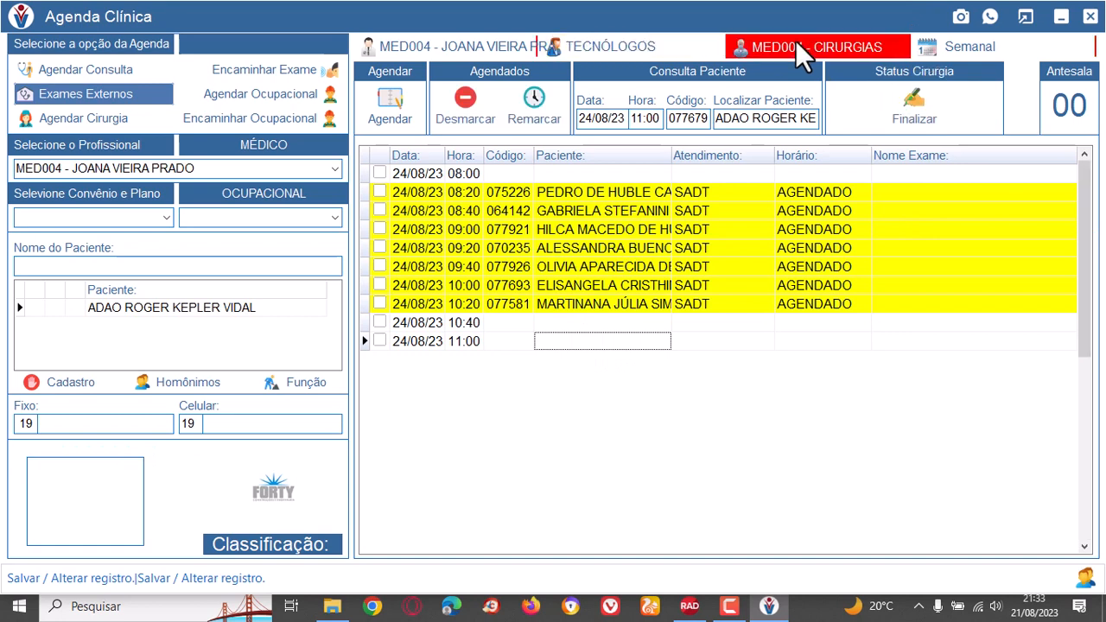
Open the MED004 surgery agenda and examine its available time slots for 21/08/23.
{"action": "left_click", "coordinate": [796, 44]}
{"action": "left_click", "coordinate": [524, 175]}
{"action": "left_click", "coordinate": [549, 230]}
{"action": "left_click", "coordinate": [529, 288]}
{"action": "left_click", "coordinate": [507, 310]}
{"action": "left_click", "coordinate": [589, 321]}
{"action": "left_click", "coordinate": [601, 264]}
{"action": "left_click", "coordinate": [615, 199]}
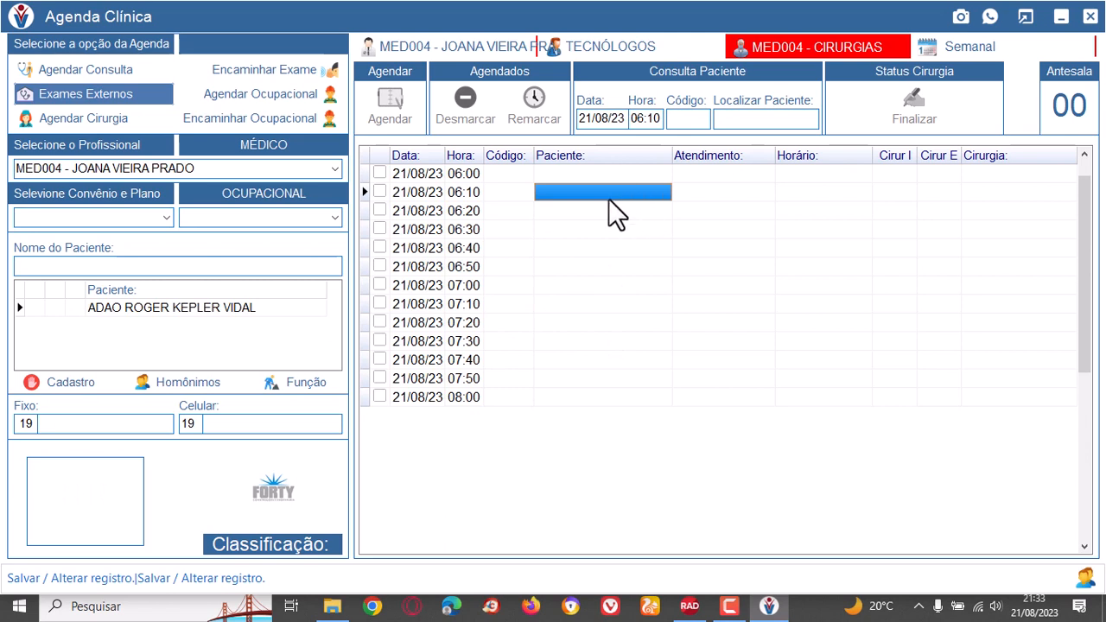
{"action": "left_click", "coordinate": [602, 211]}
{"action": "left_click", "coordinate": [607, 265]}
{"action": "left_click", "coordinate": [609, 321]}
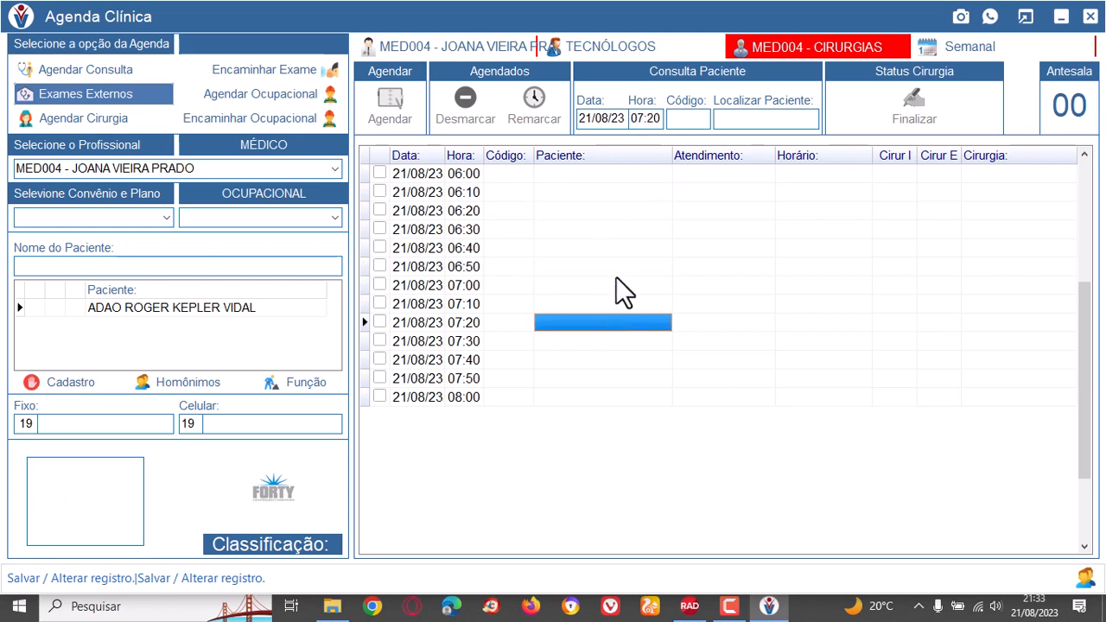
{"action": "left_click", "coordinate": [584, 266]}
{"action": "left_click", "coordinate": [575, 194]}
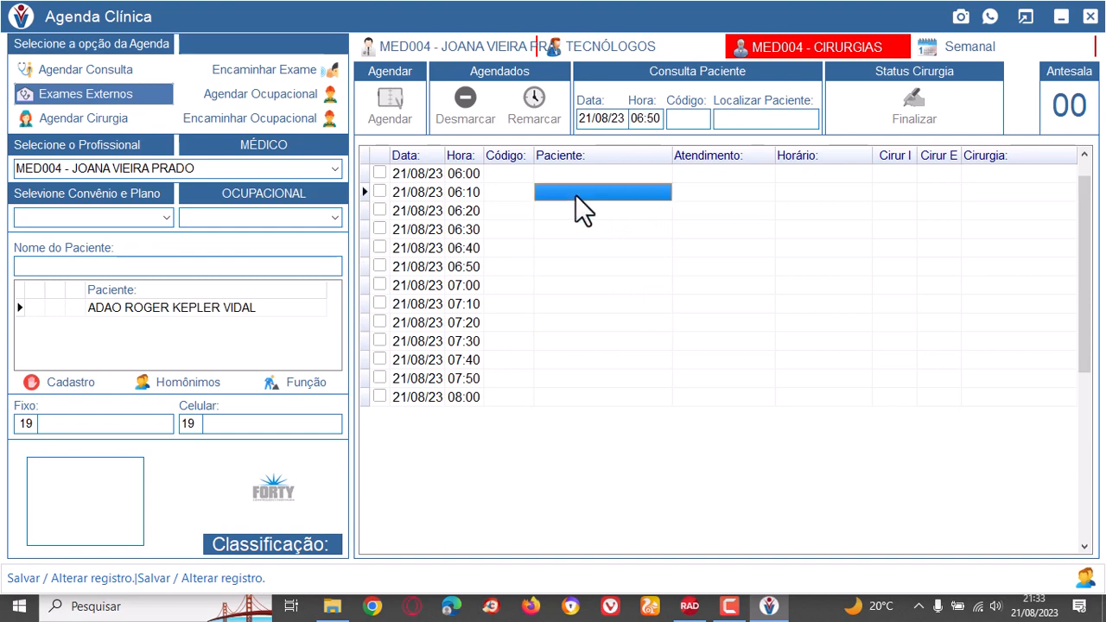
{"action": "left_click", "coordinate": [584, 245]}
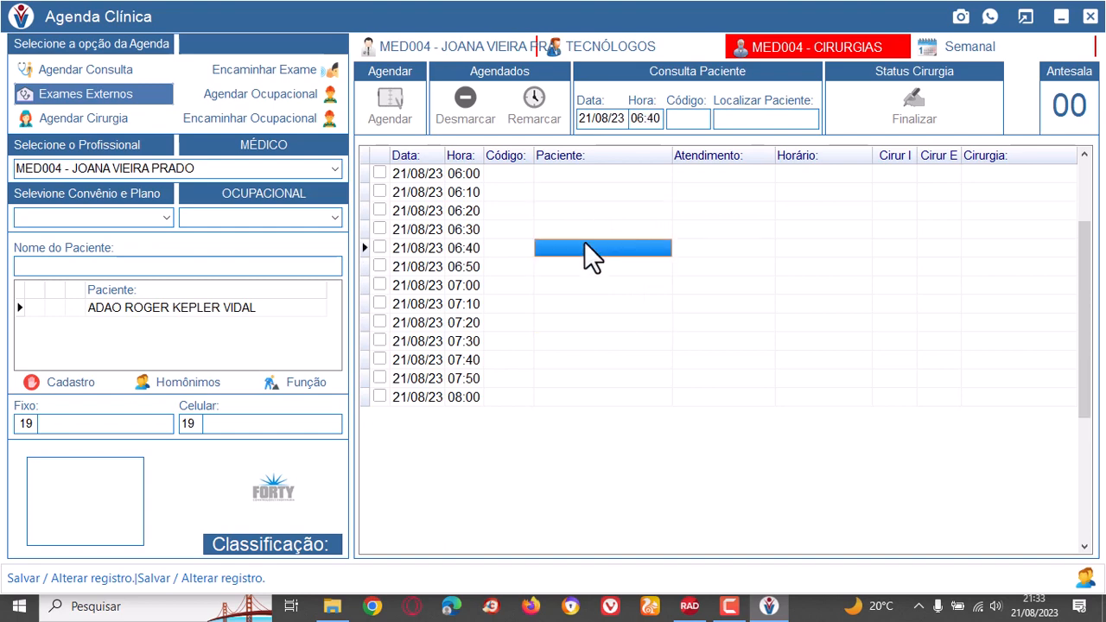
Open the weekly agenda and examine the appointments of each day from 21/08/2023 to 25/08/2023.
{"action": "left_click", "coordinate": [966, 44]}
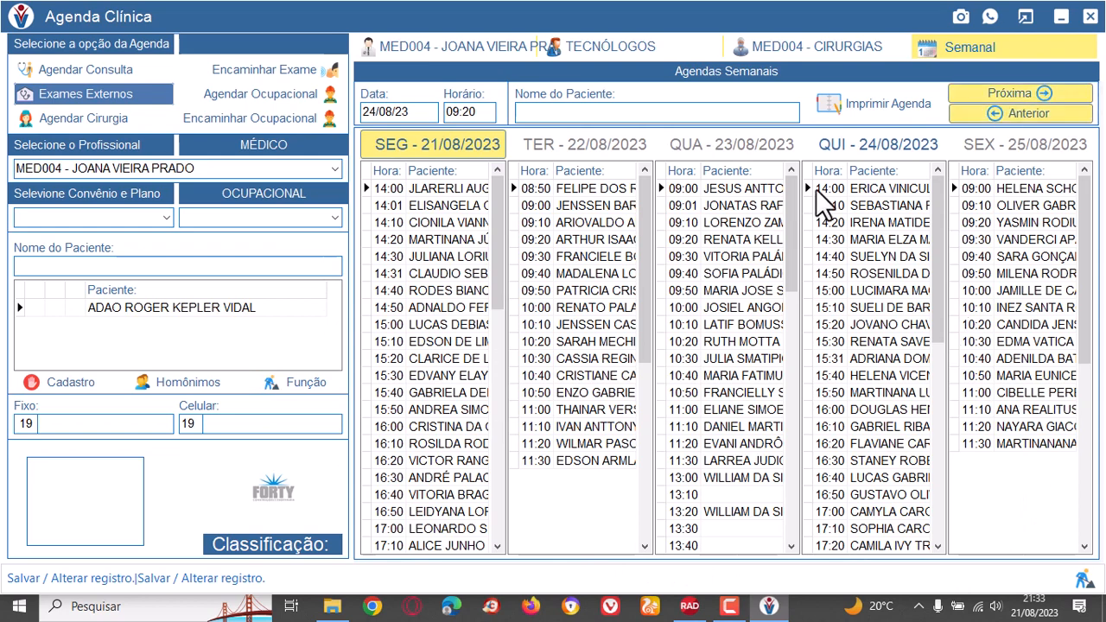
{"action": "scroll", "coordinate": [730, 488], "scroll_direction": "down", "scroll_amount": 1}
{"action": "scroll", "coordinate": [725, 472], "scroll_direction": "down", "scroll_amount": 8}
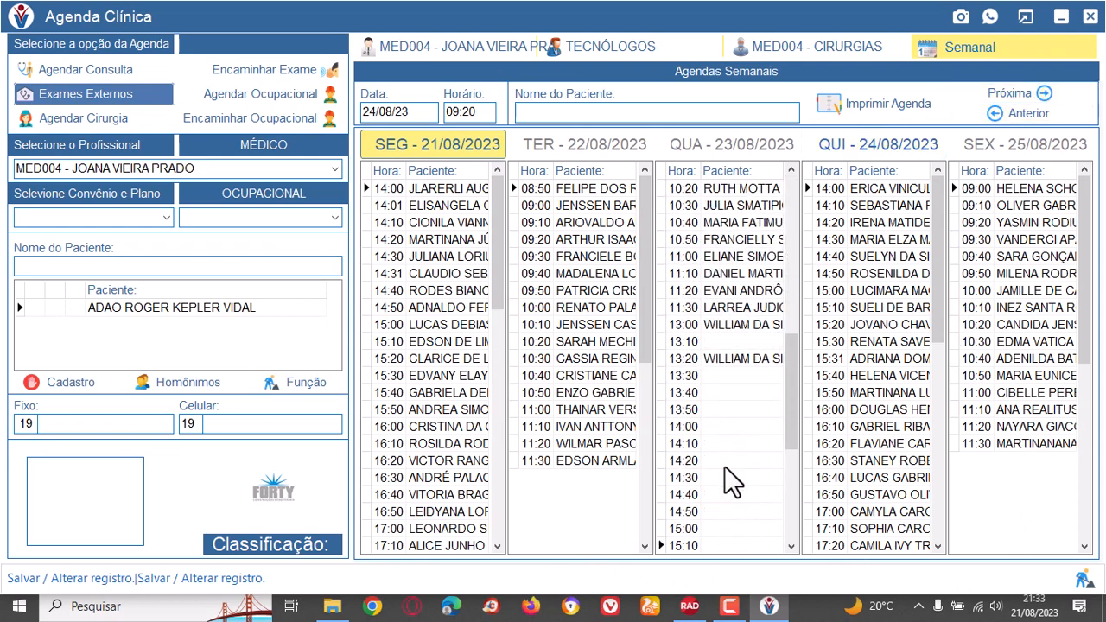
{"action": "scroll", "coordinate": [730, 480], "scroll_direction": "up", "scroll_amount": 7}
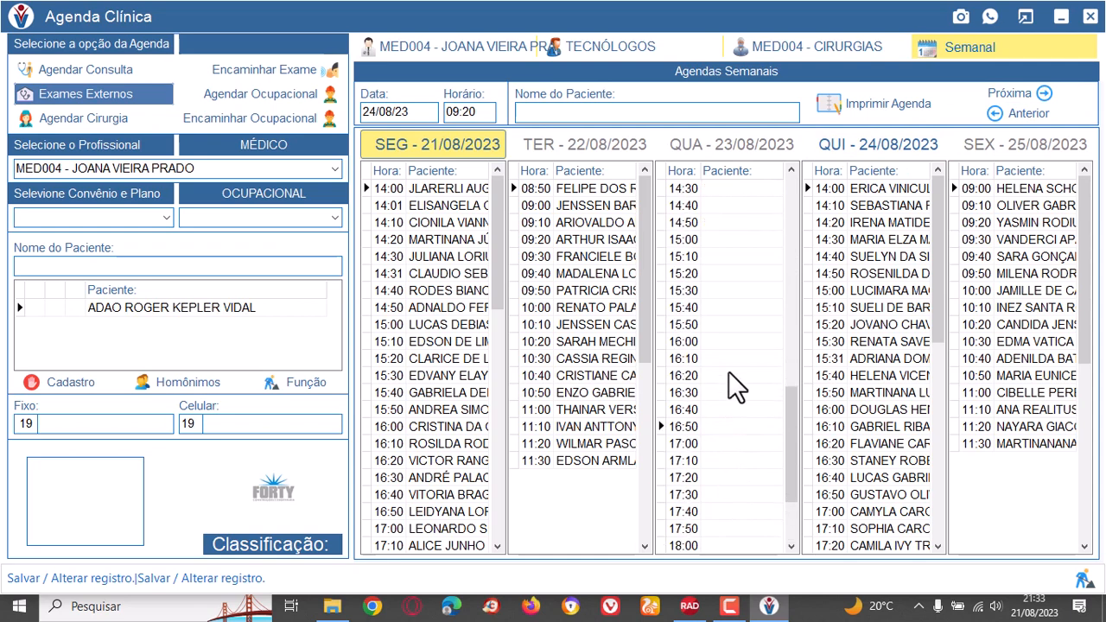
{"action": "scroll", "coordinate": [683, 406], "scroll_direction": "up", "scroll_amount": 2}
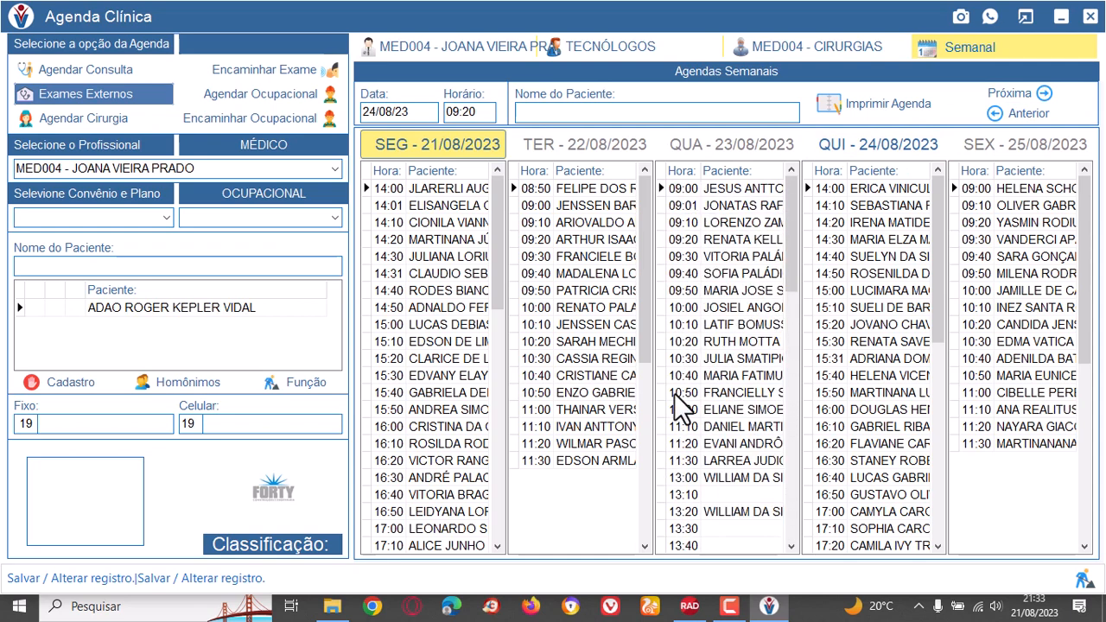
{"action": "left_click", "coordinate": [1025, 467]}
{"action": "scroll", "coordinate": [907, 473], "scroll_direction": "down", "scroll_amount": 3}
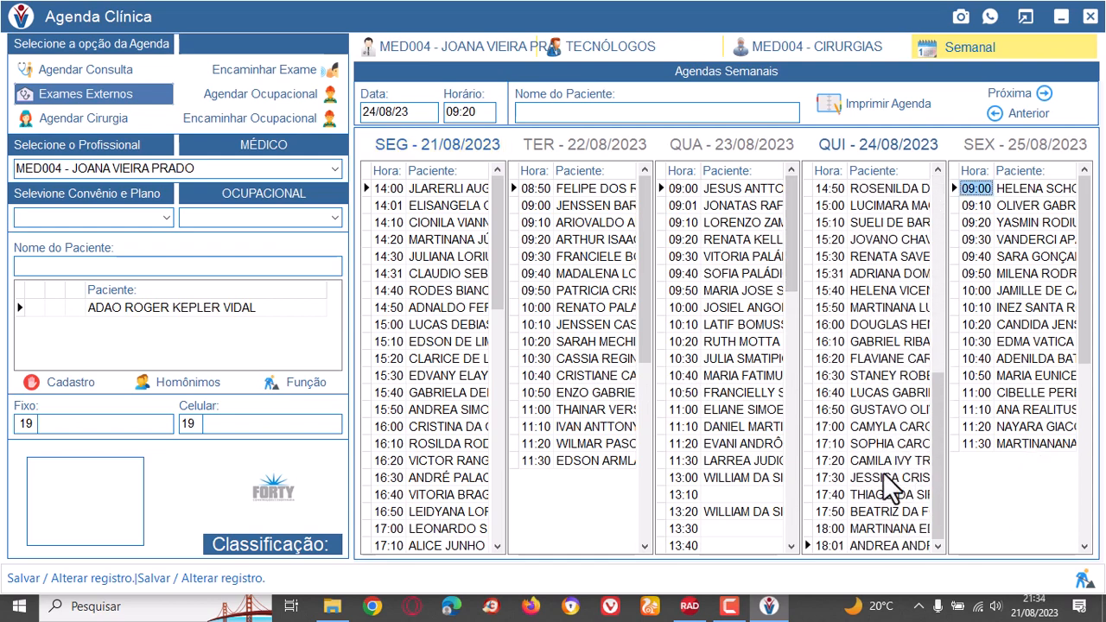
{"action": "scroll", "coordinate": [456, 508], "scroll_direction": "down", "scroll_amount": 1}
{"action": "scroll", "coordinate": [454, 497], "scroll_direction": "down", "scroll_amount": 5}
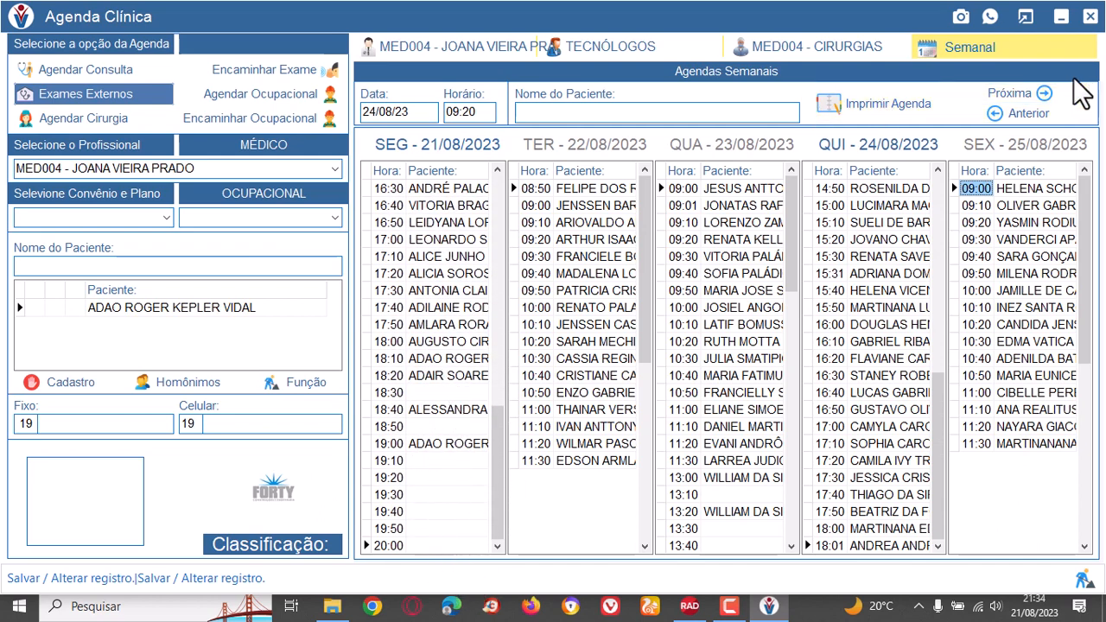
Advance the weekly agenda through the weeks starting 28/08/2023 and 04/09/2023, checking the Thursday and Friday slots of the first.
{"action": "left_click", "coordinate": [1041, 95]}
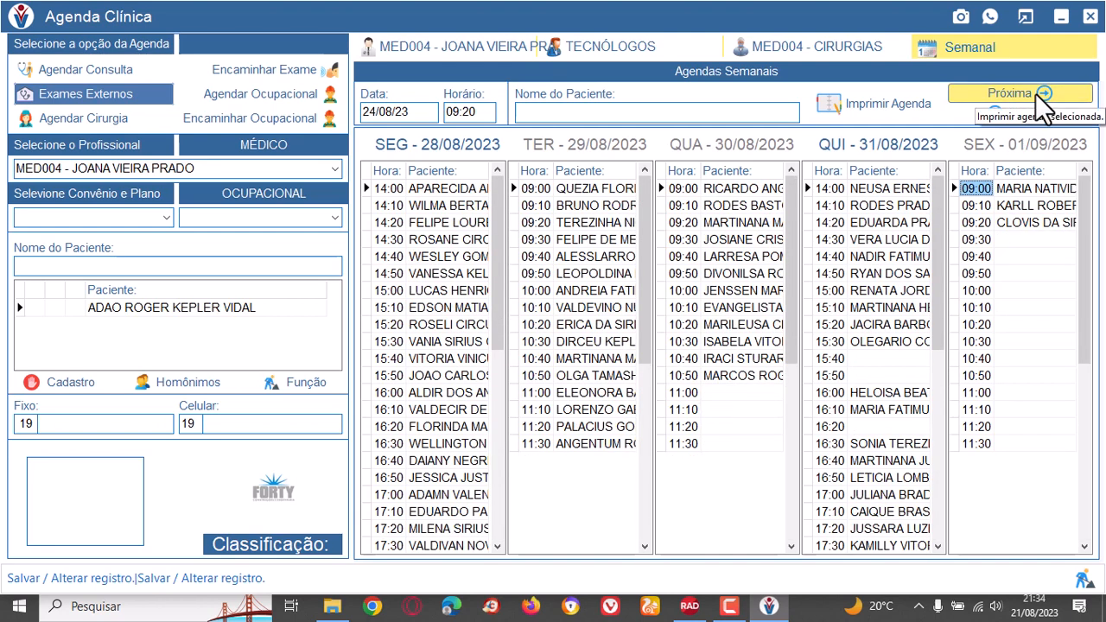
{"action": "left_click", "coordinate": [886, 527]}
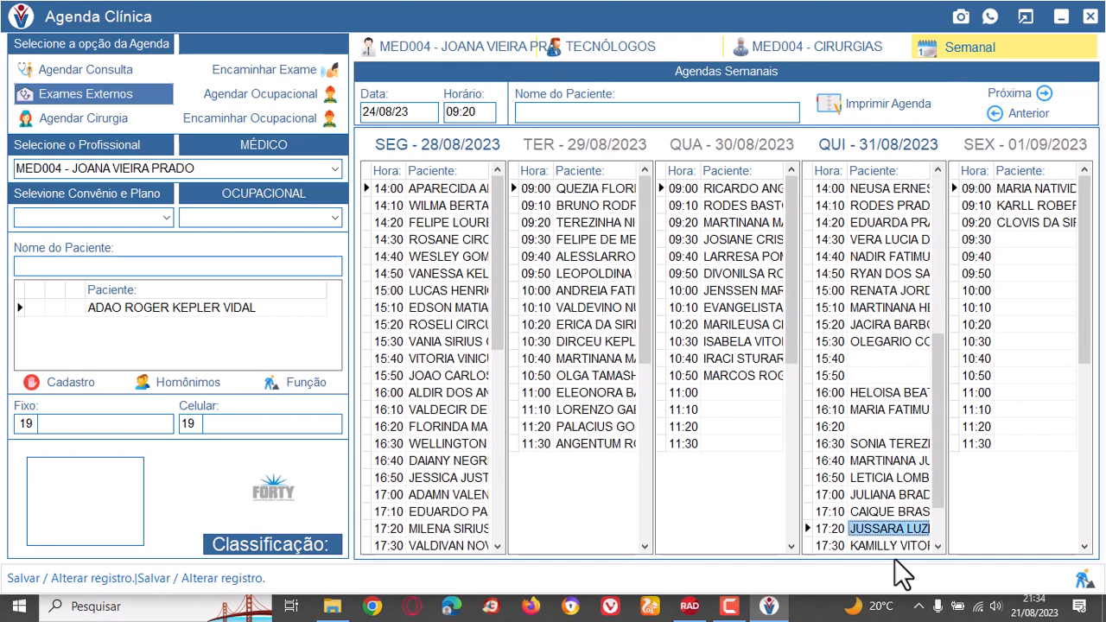
{"action": "left_click", "coordinate": [1025, 240]}
{"action": "left_click", "coordinate": [1036, 358]}
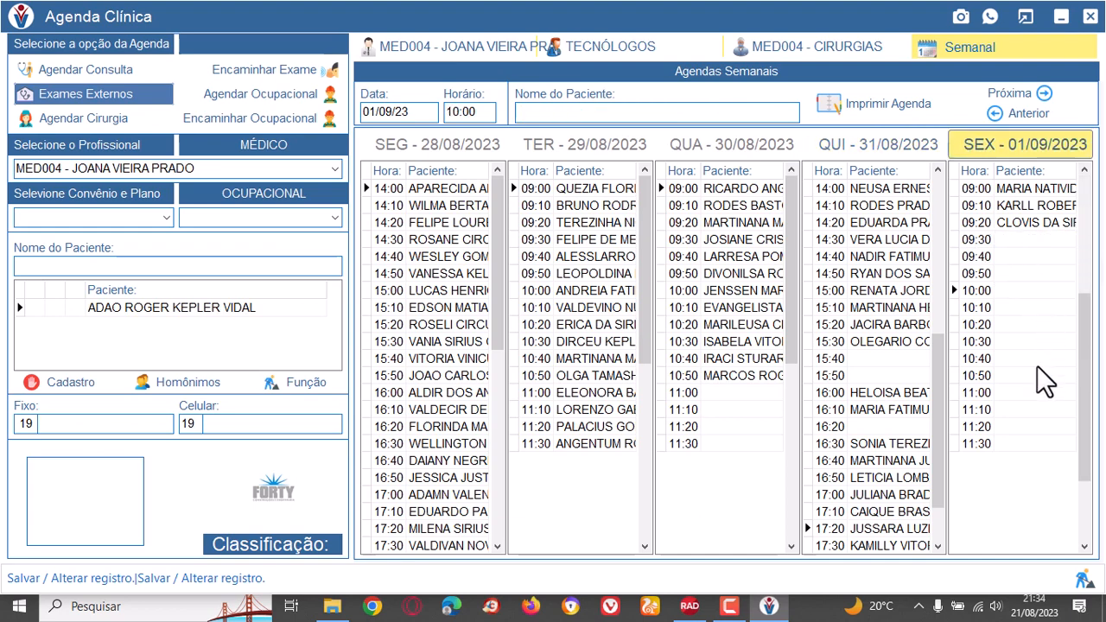
{"action": "left_click", "coordinate": [1040, 97]}
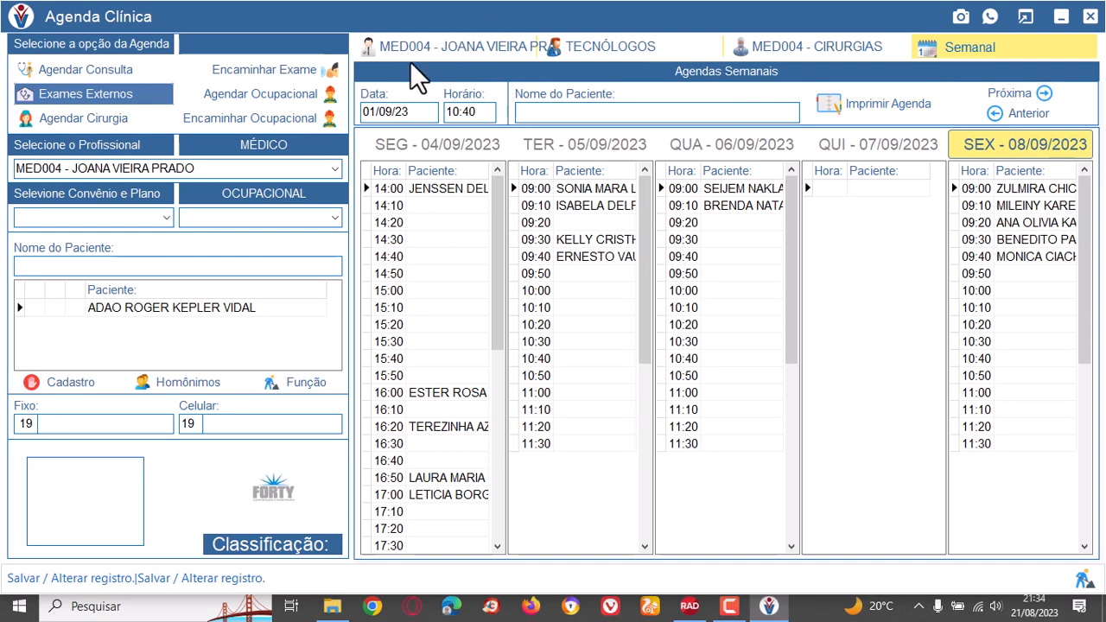
Return to the MED004 daily agenda and examine the booked and free slots for 01/09/23.
{"action": "left_click", "coordinate": [430, 47]}
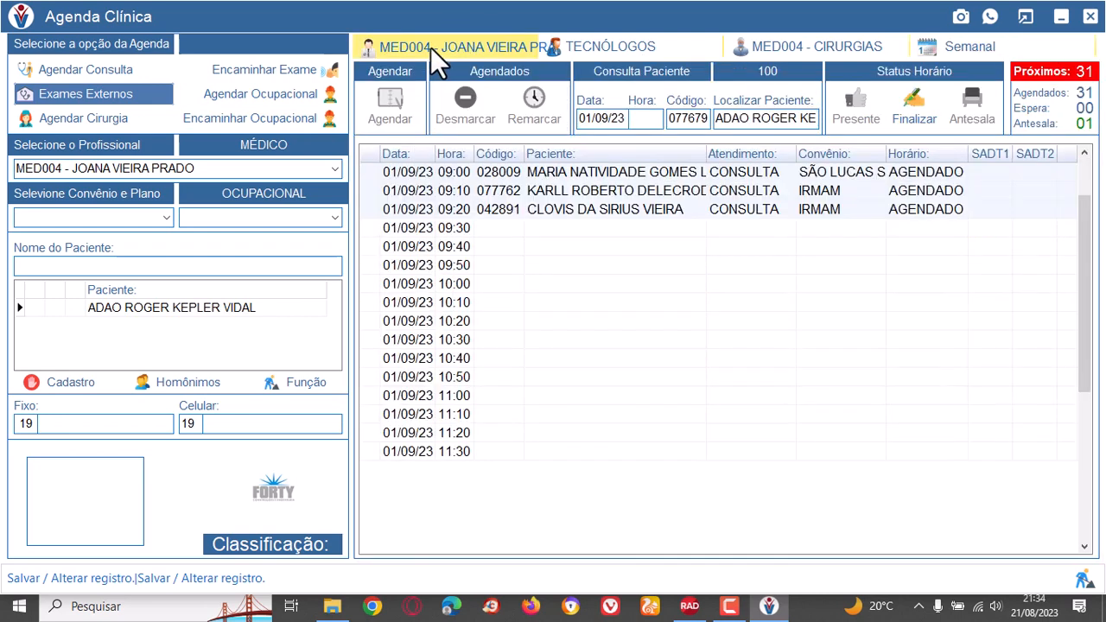
{"action": "left_click", "coordinate": [638, 258]}
{"action": "left_click", "coordinate": [631, 192]}
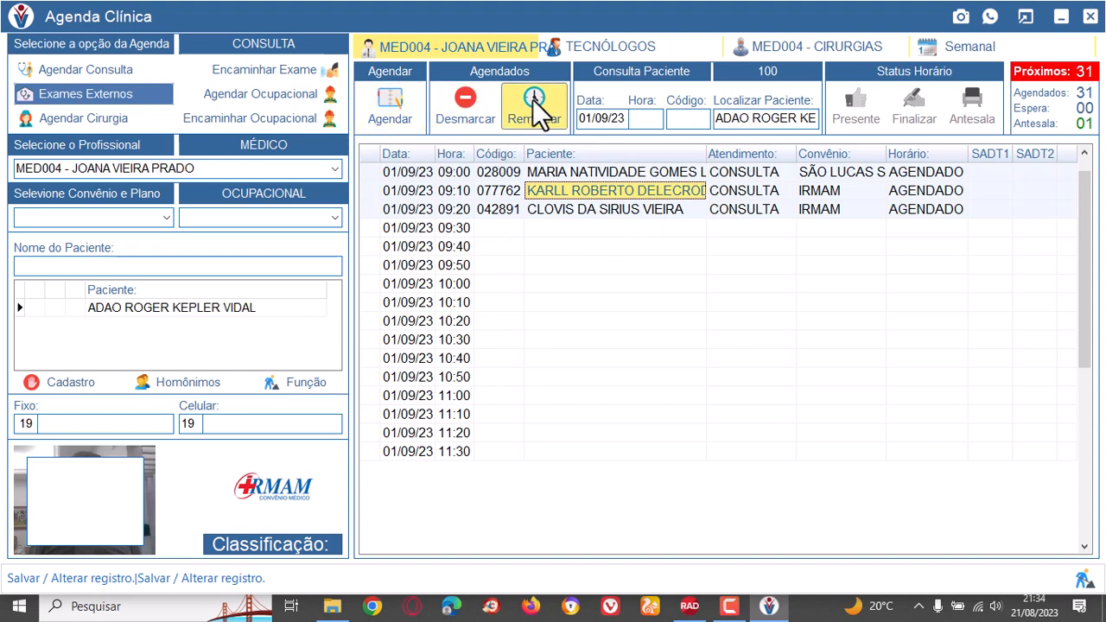
{"action": "left_click", "coordinate": [611, 232]}
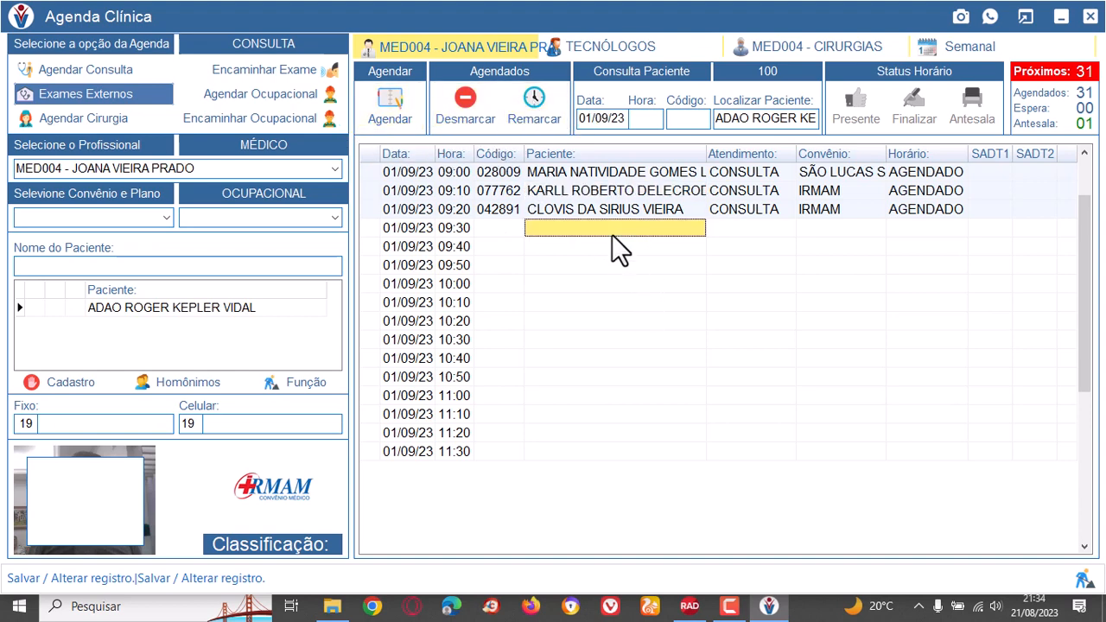
{"action": "left_click", "coordinate": [597, 284]}
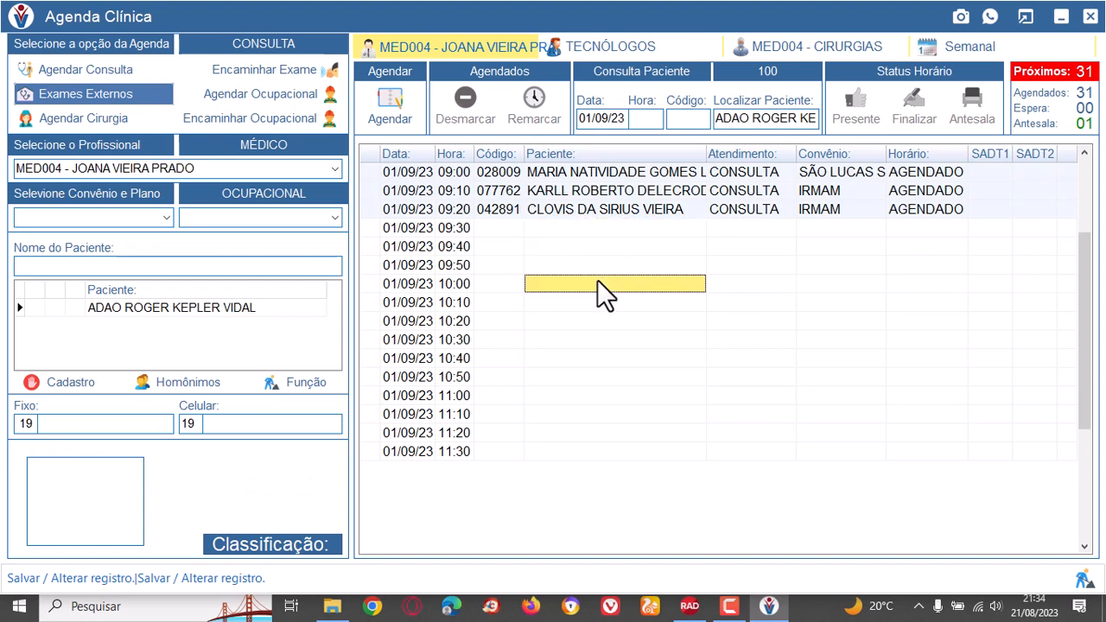
Set up a new consultation with professional MED004, the PARTICULAR insurance and NORMAL plan, choosing the third patient listed.
{"action": "left_click", "coordinate": [89, 68]}
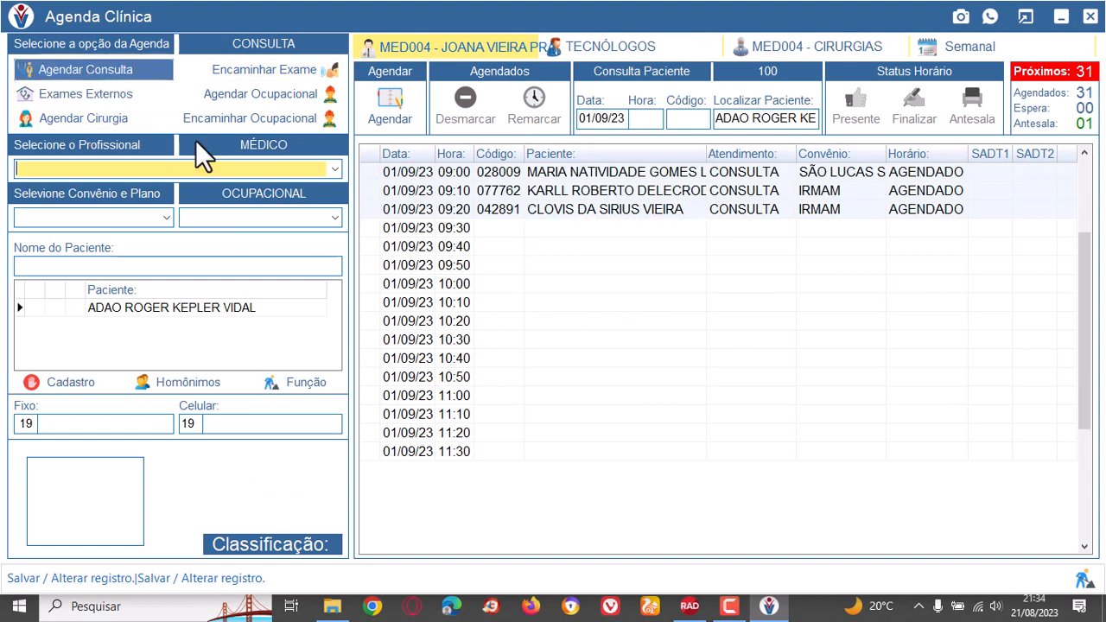
{"action": "left_click", "coordinate": [336, 170]}
{"action": "left_click", "coordinate": [146, 184]}
{"action": "left_click", "coordinate": [165, 217]}
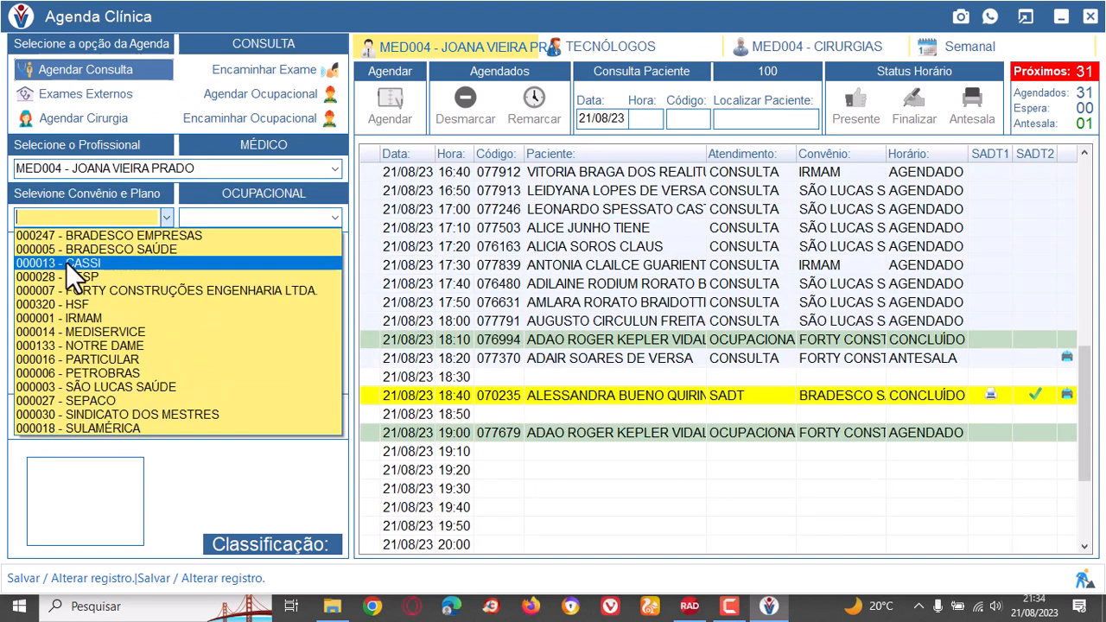
{"action": "left_click", "coordinate": [151, 359]}
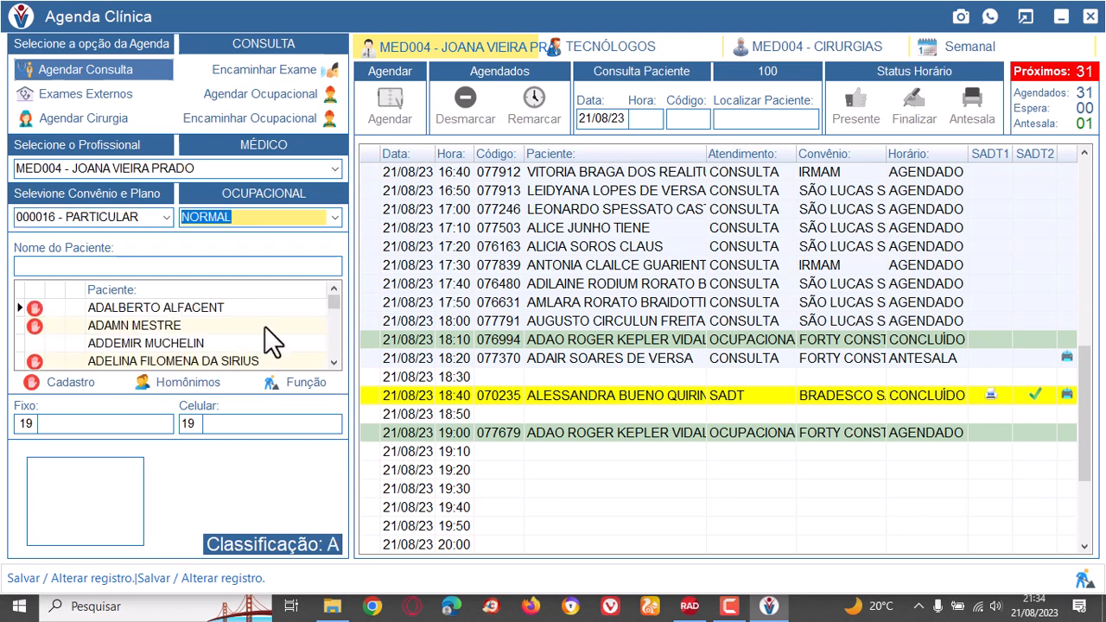
{"action": "left_click", "coordinate": [203, 344]}
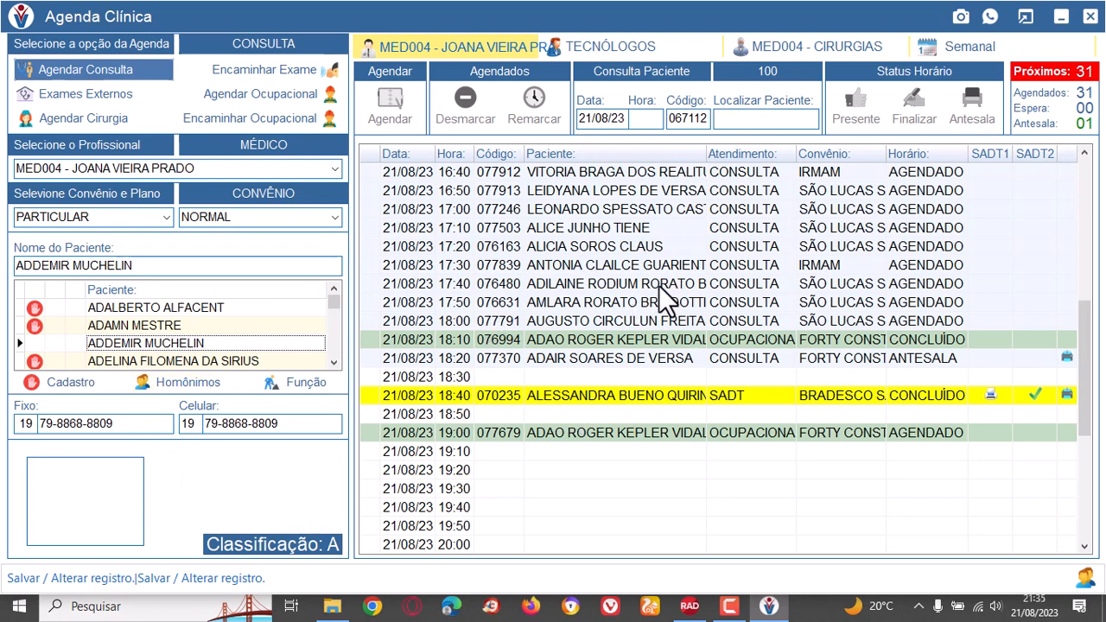
Book the chosen patient as a fit-in consultation right after the already occupied 15:00 slot on 21/08/23.
{"action": "scroll", "coordinate": [658, 285], "scroll_direction": "up", "scroll_amount": 6}
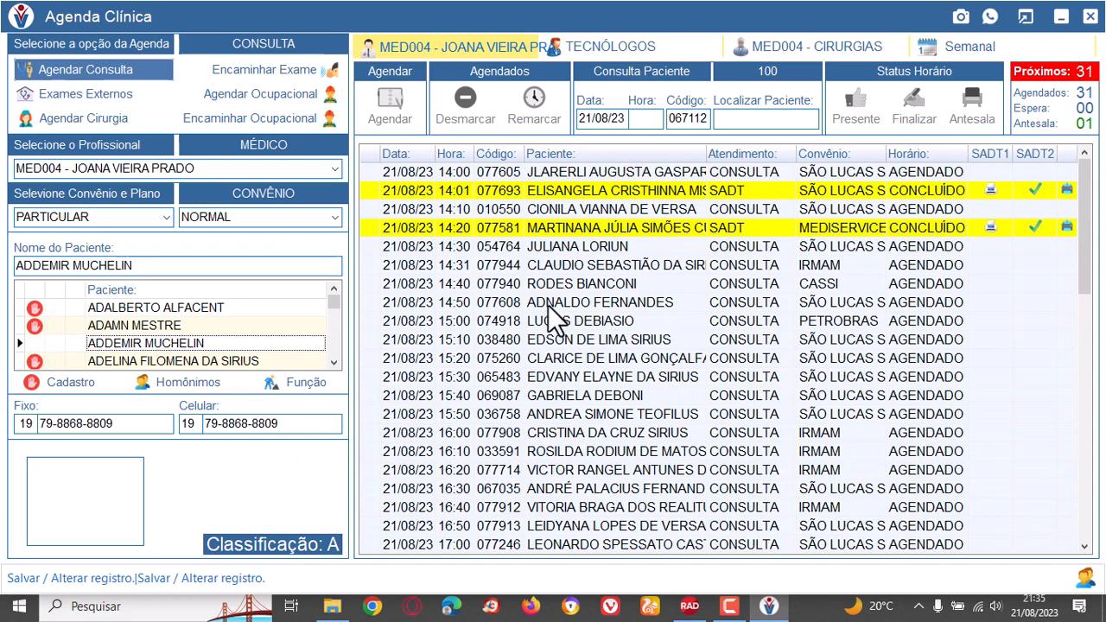
{"action": "left_click", "coordinate": [584, 321]}
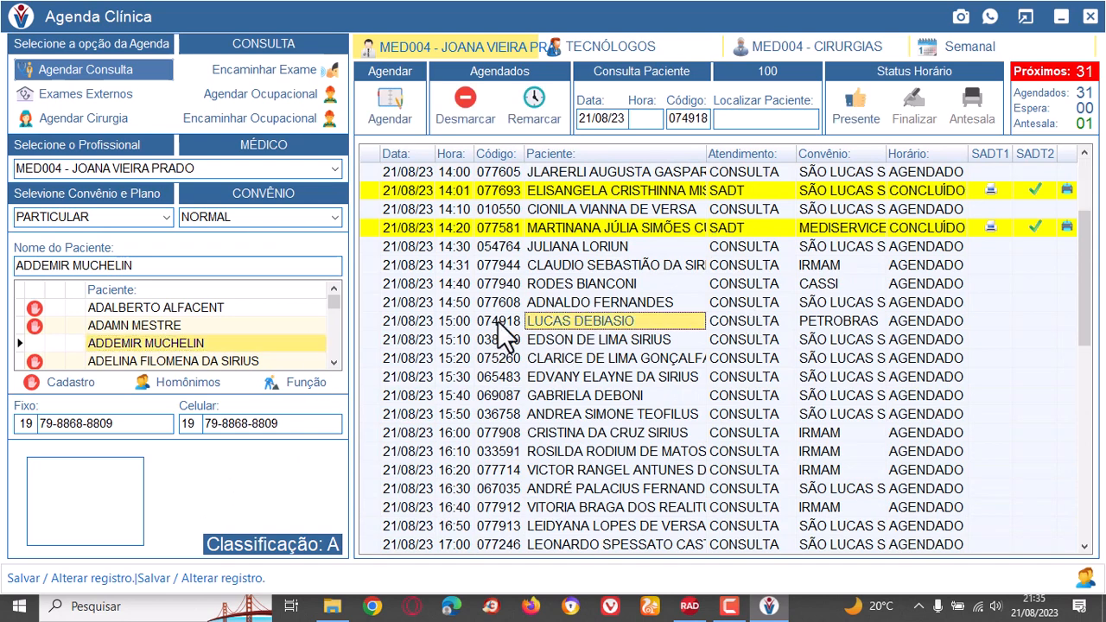
{"action": "left_click", "coordinate": [390, 103]}
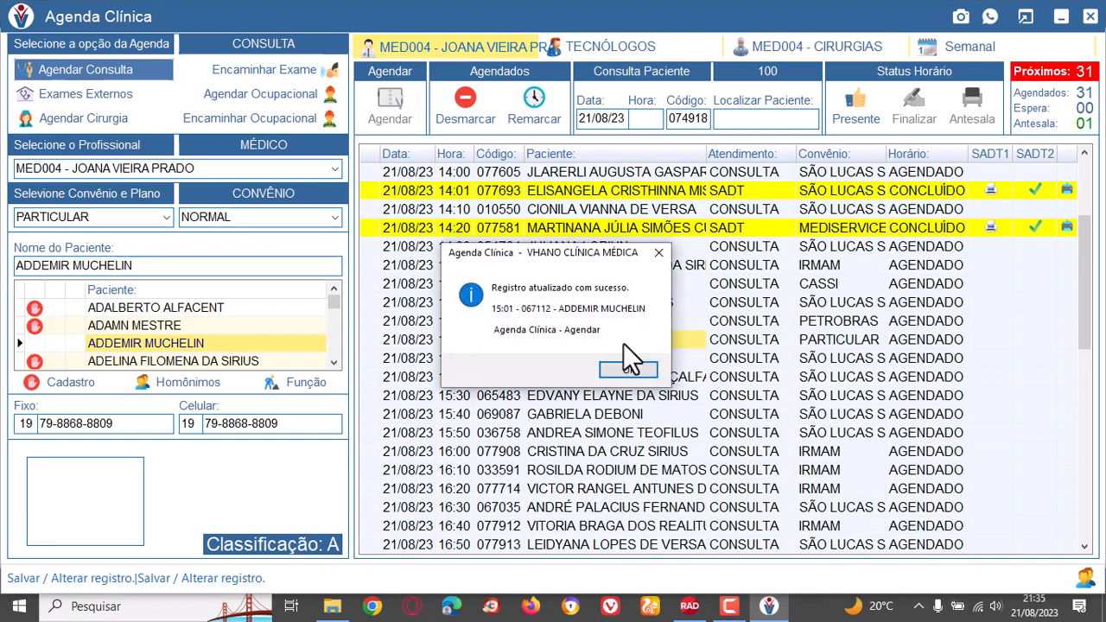
{"action": "left_click", "coordinate": [634, 369]}
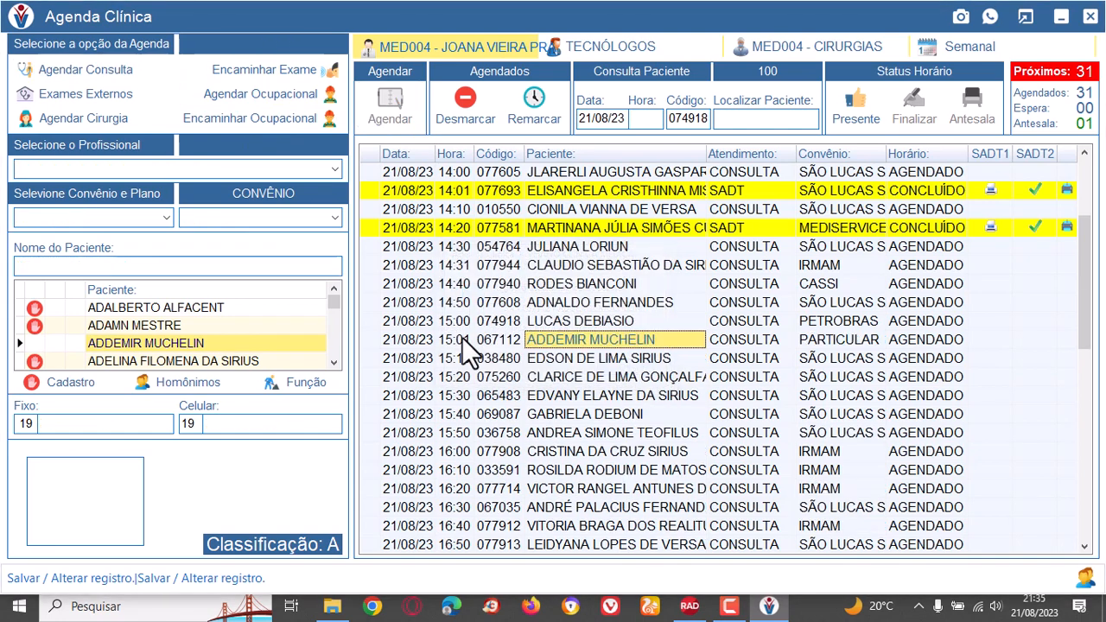
Examine the time, patient code, patient, service type, insurance and status of the newly booked fit-in consultation.
{"action": "left_click", "coordinate": [461, 338]}
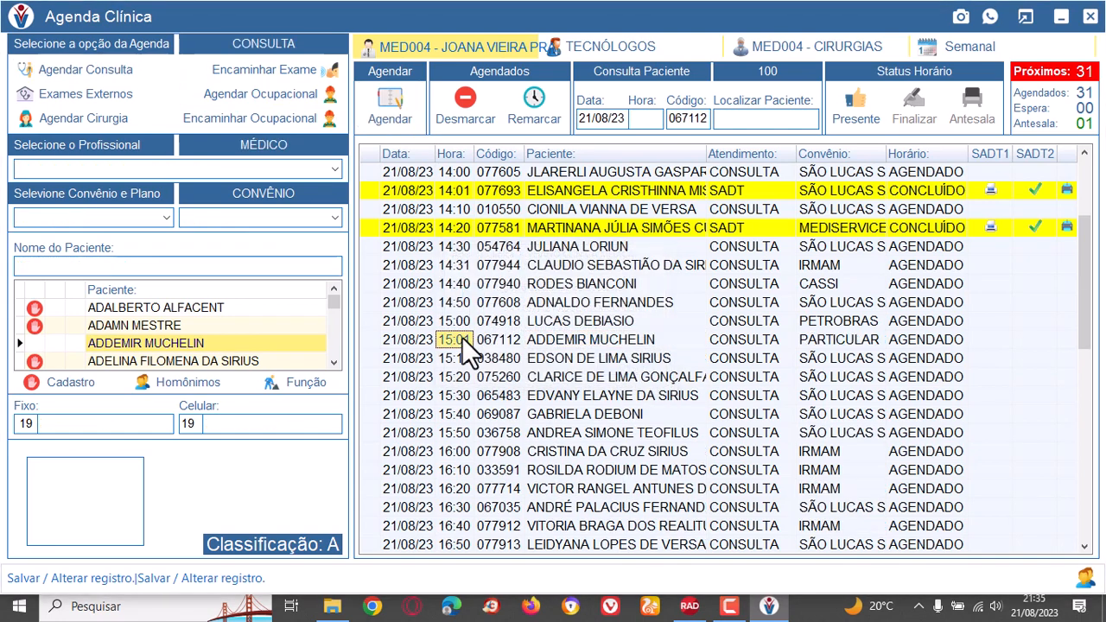
{"action": "left_click", "coordinate": [660, 343]}
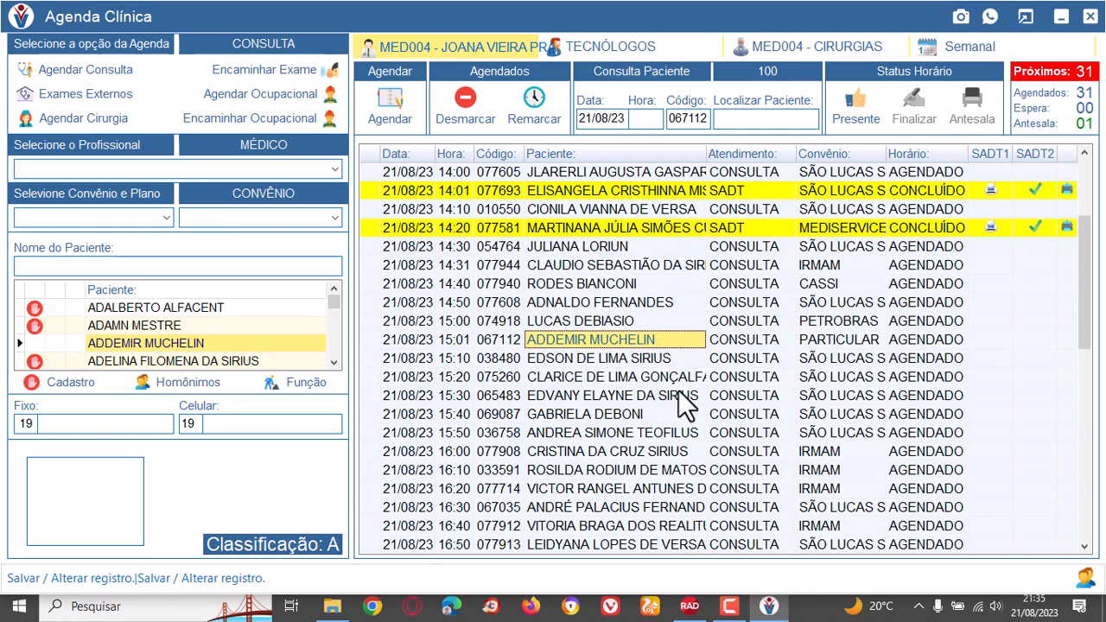
{"action": "left_click", "coordinate": [866, 327]}
{"action": "left_click", "coordinate": [868, 340]}
{"action": "left_click", "coordinate": [919, 337]}
{"action": "left_click", "coordinate": [741, 340]}
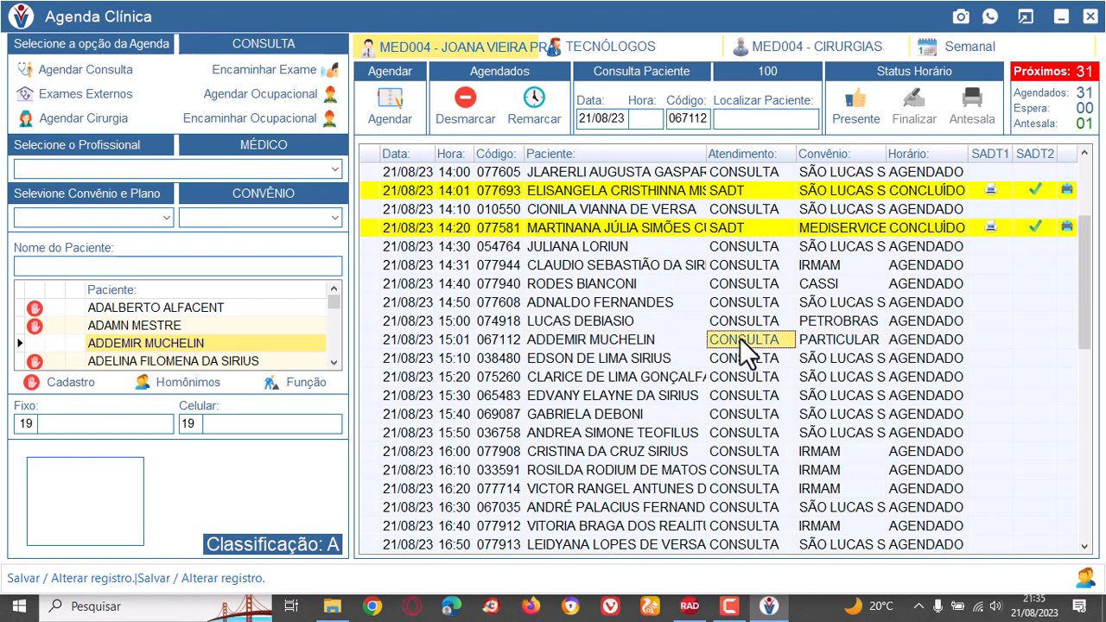
{"action": "left_click", "coordinate": [619, 345]}
{"action": "left_click", "coordinate": [501, 340]}
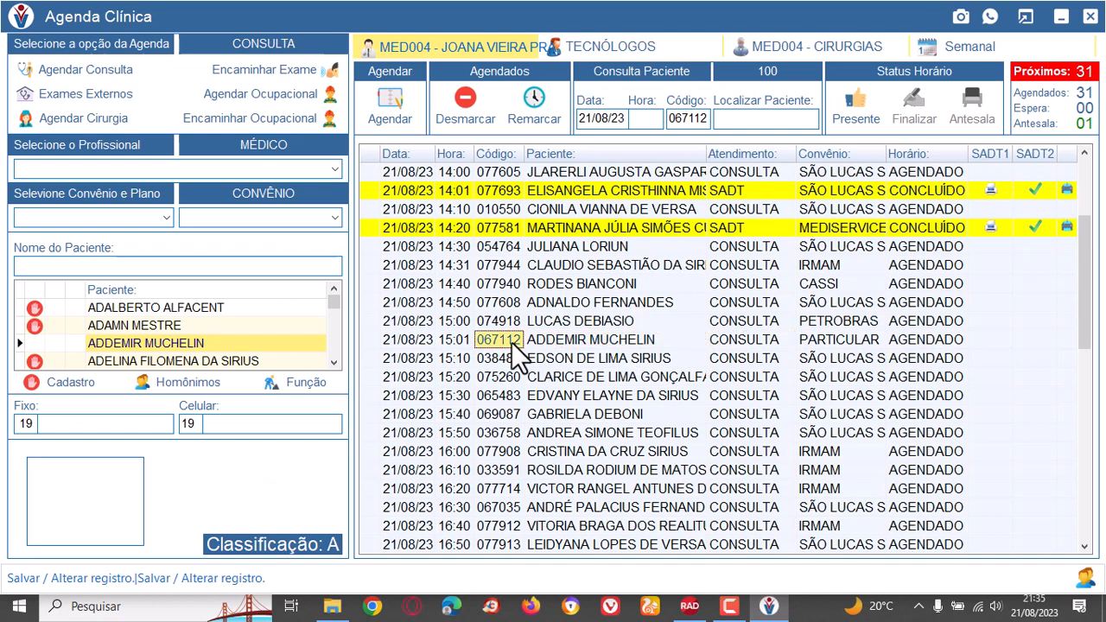
{"action": "left_click", "coordinate": [617, 347]}
{"action": "left_click", "coordinate": [807, 339]}
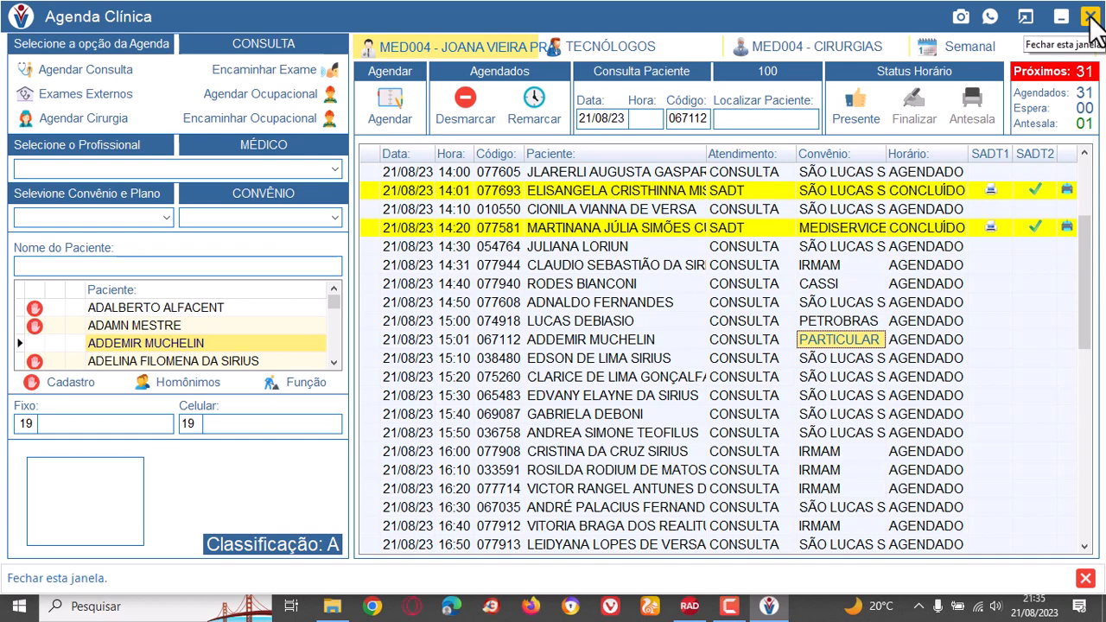
Leave the clinic agenda, open the management control reports and view the accounts offered for the Extrato Simples.
{"action": "left_click", "coordinate": [1089, 16]}
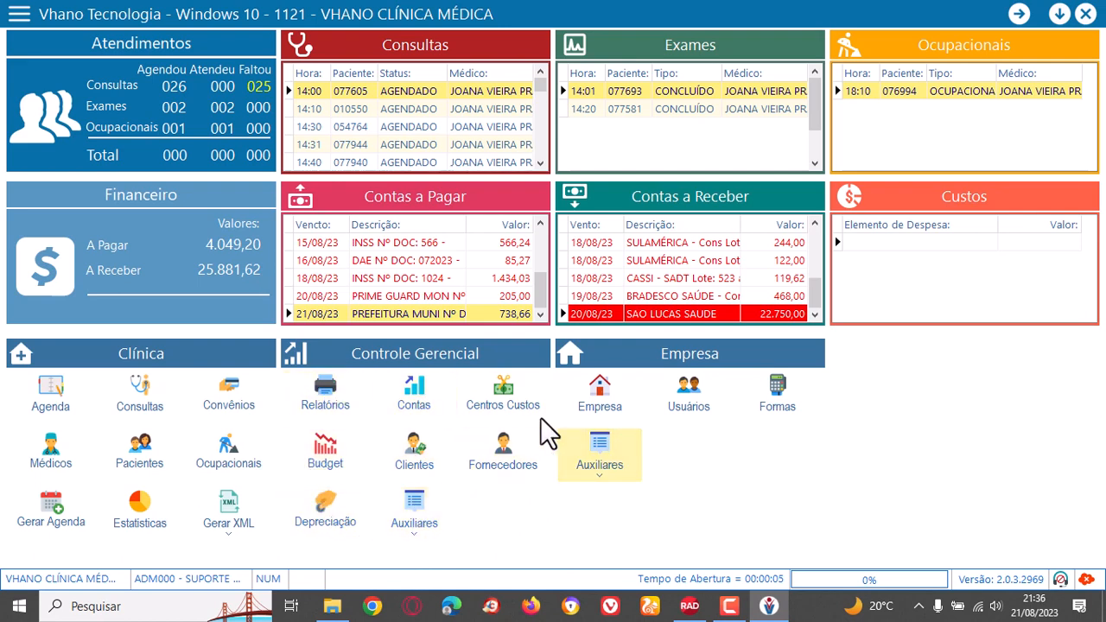
{"action": "left_click", "coordinate": [323, 397]}
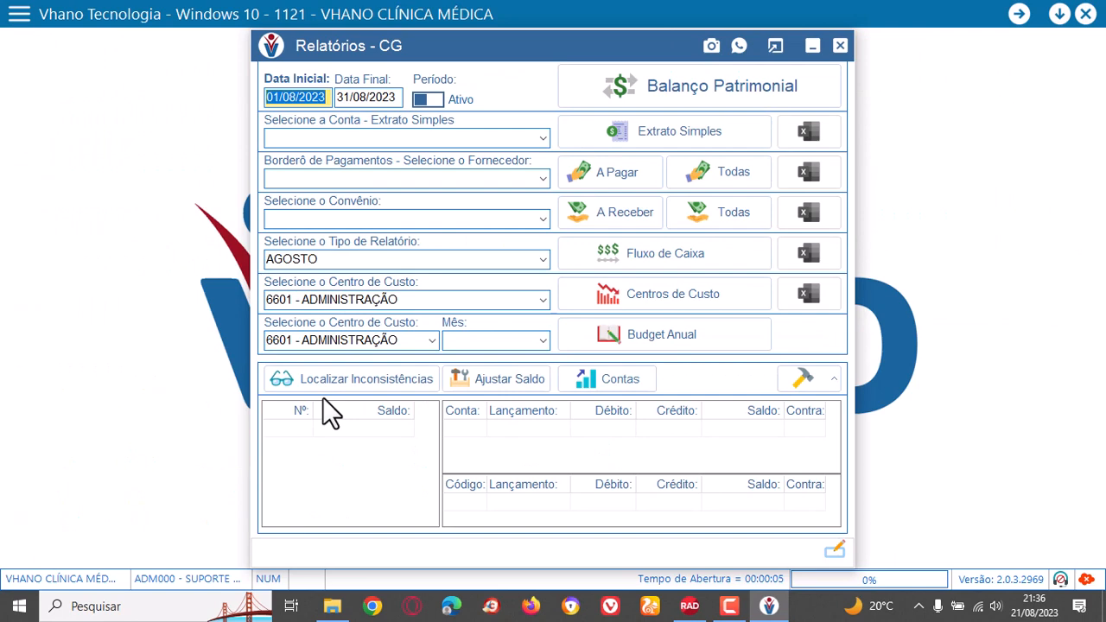
{"action": "left_click", "coordinate": [542, 140]}
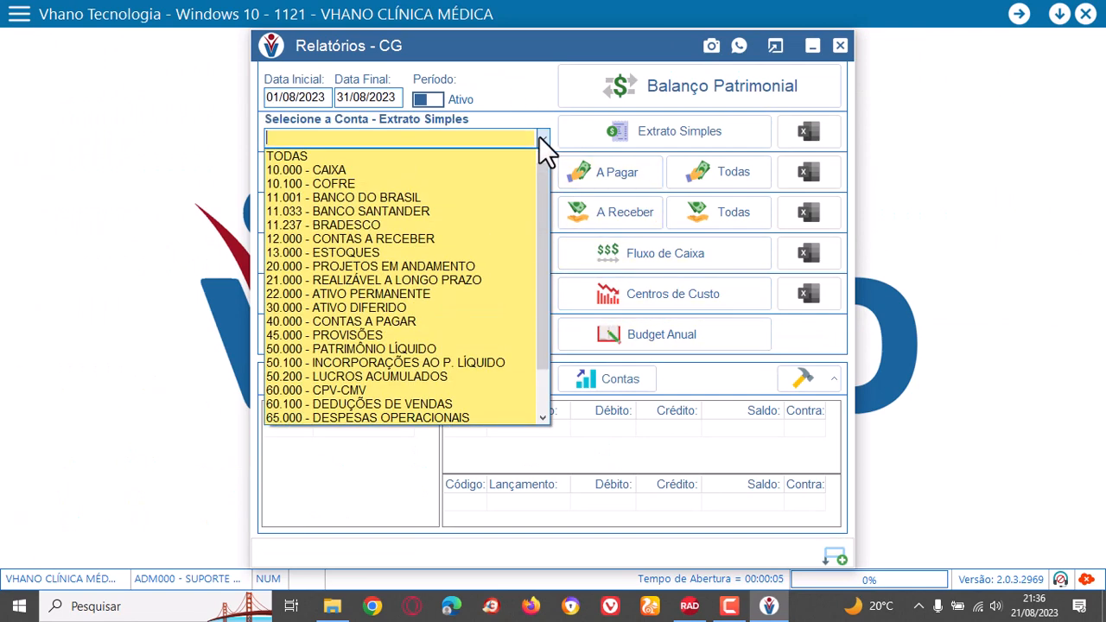
{"action": "left_click", "coordinate": [540, 138]}
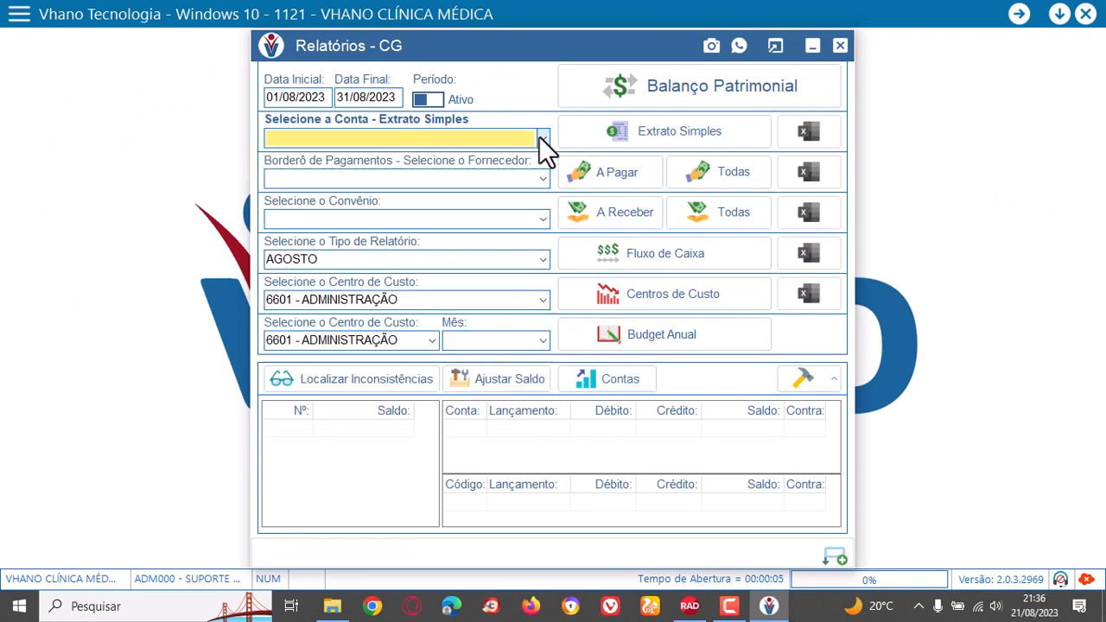
Preview the Balanço Patrimonial report and examine its assets, liabilities and equity, cash flow (DFC) and income statement (DRE) sections.
{"action": "left_click", "coordinate": [703, 77]}
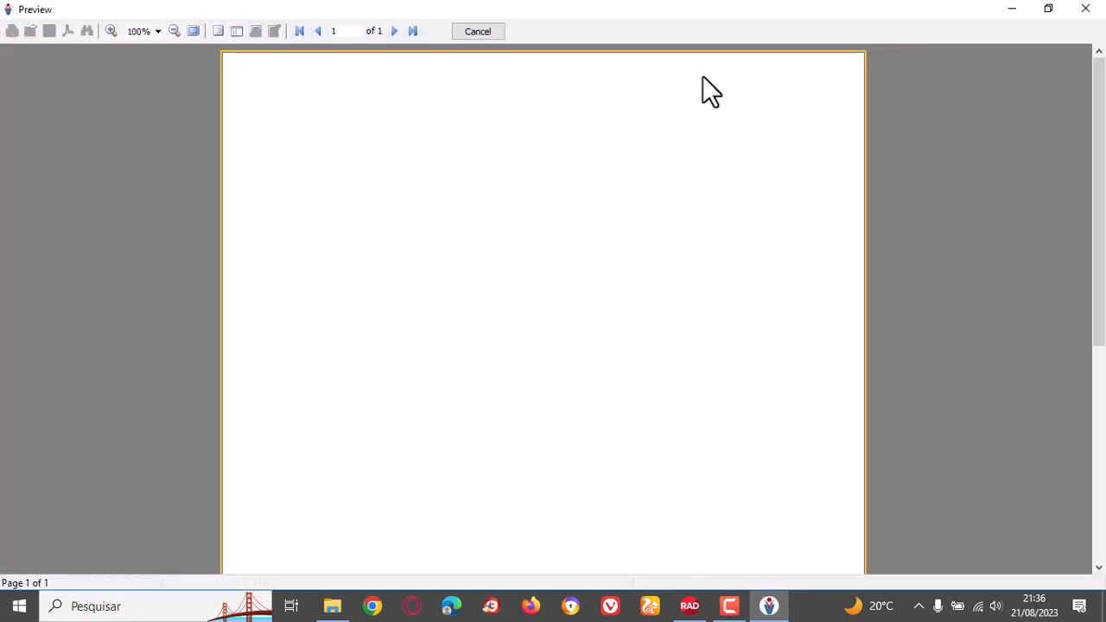
{"action": "scroll", "coordinate": [659, 318], "scroll_direction": "down", "scroll_amount": 6}
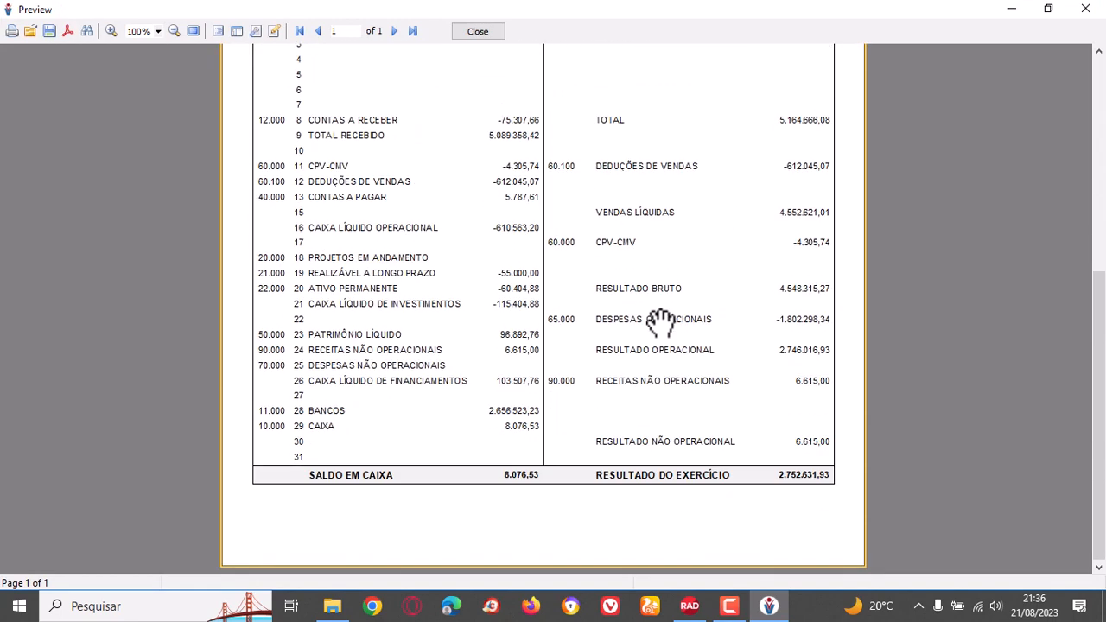
{"action": "scroll", "coordinate": [659, 322], "scroll_direction": "up", "scroll_amount": 6}
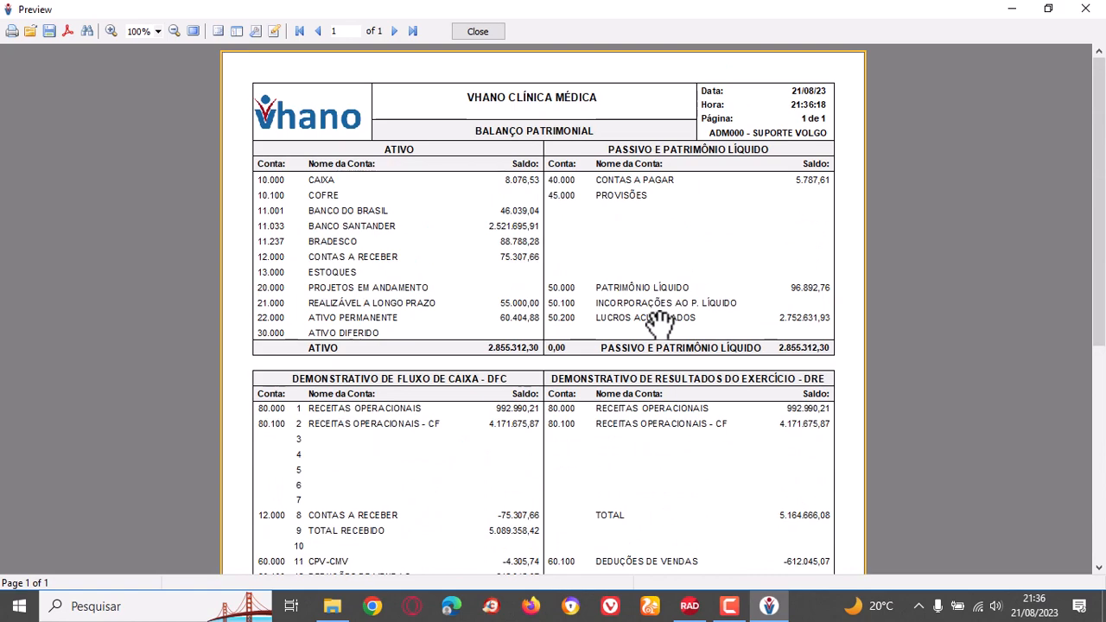
{"action": "scroll", "coordinate": [659, 322], "scroll_direction": "down", "scroll_amount": 6}
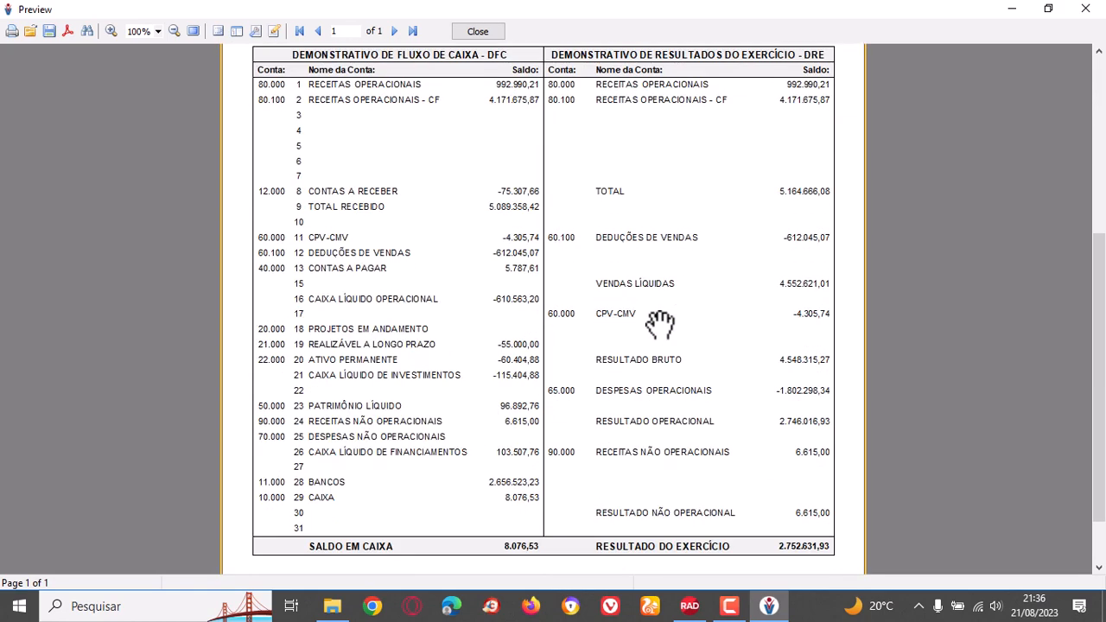
{"action": "scroll", "coordinate": [659, 321], "scroll_direction": "up", "scroll_amount": 6}
{"action": "scroll", "coordinate": [659, 321], "scroll_direction": "down", "scroll_amount": 6}
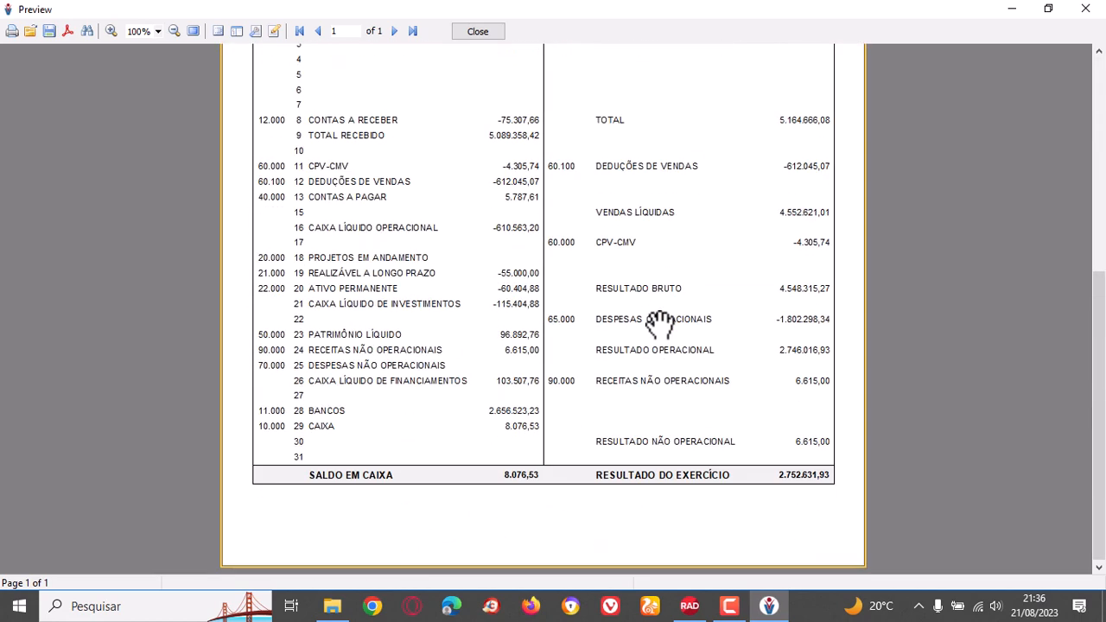
{"action": "scroll", "coordinate": [659, 321], "scroll_direction": "up", "scroll_amount": 2}
{"action": "scroll", "coordinate": [660, 321], "scroll_direction": "up", "scroll_amount": 3}
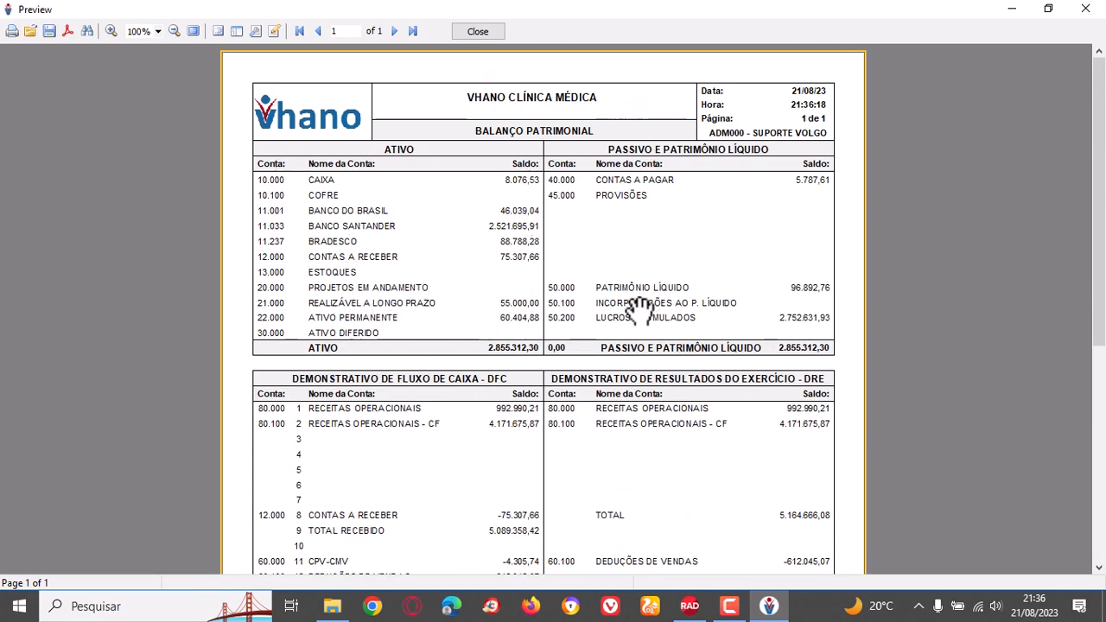
{"action": "scroll", "coordinate": [525, 431], "scroll_direction": "down", "scroll_amount": 5}
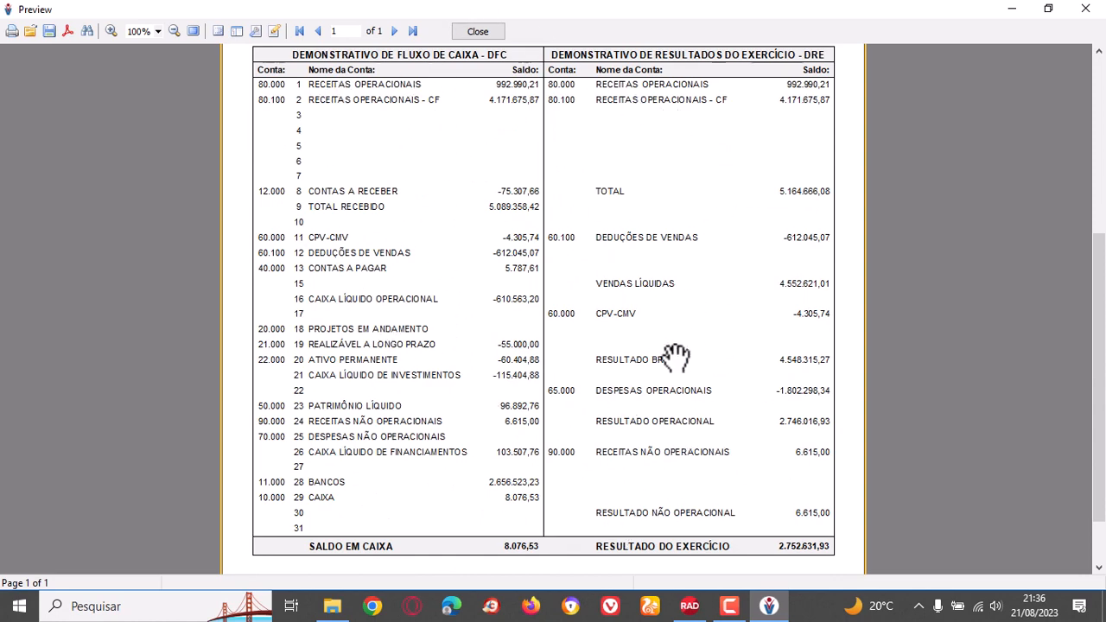
{"action": "scroll", "coordinate": [653, 399], "scroll_direction": "up", "scroll_amount": 4}
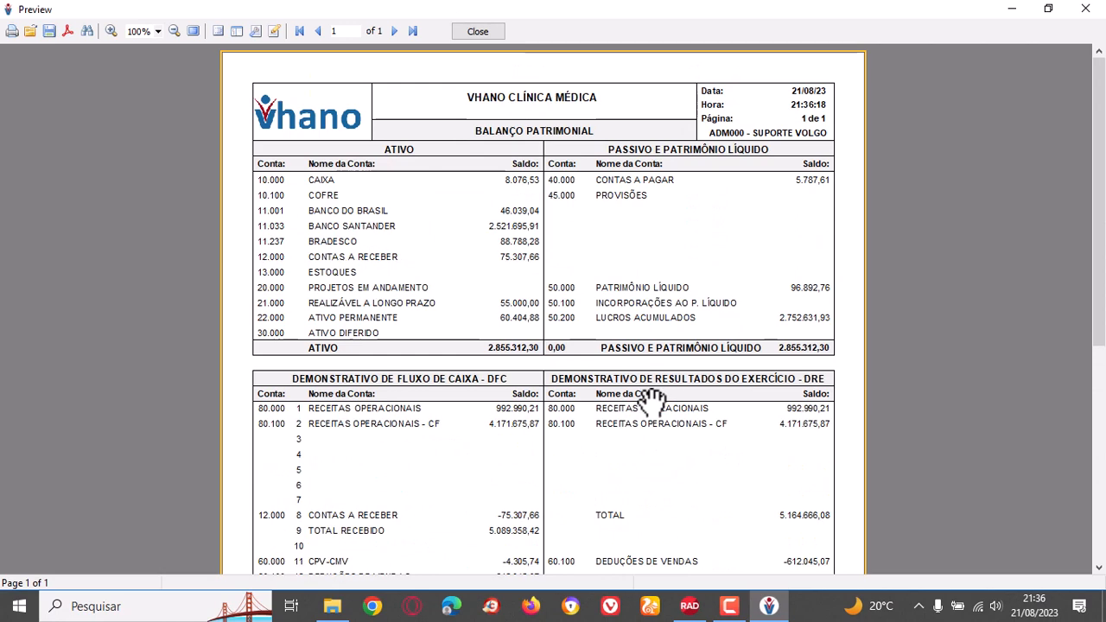
Close the Balanço Patrimonial preview and the reports window, and exit the clinic system.
{"action": "left_click", "coordinate": [487, 36]}
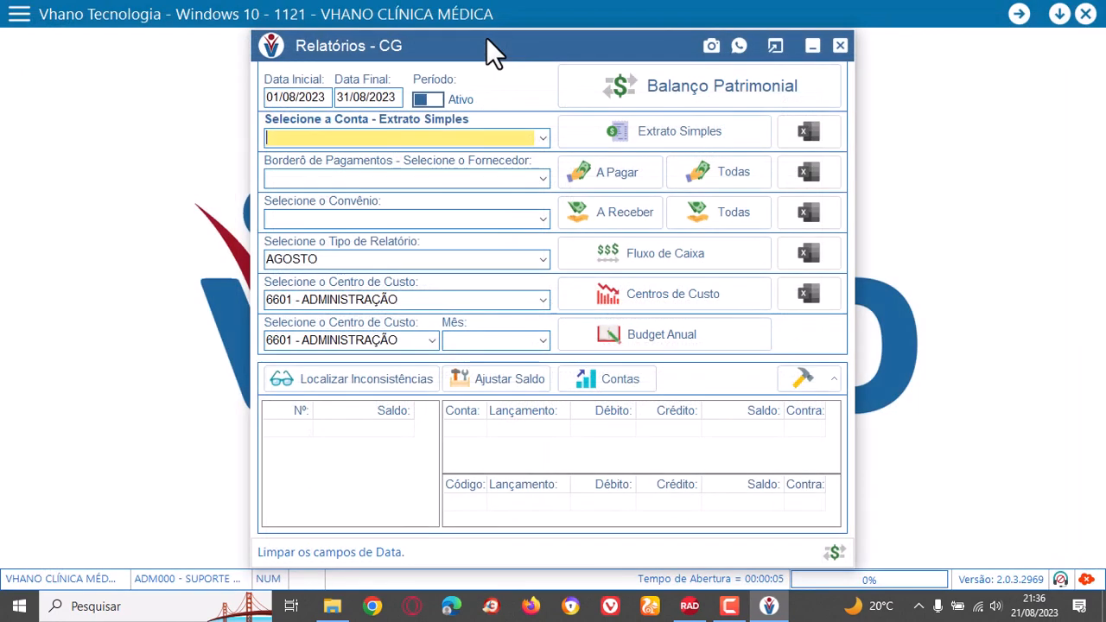
{"action": "left_click", "coordinate": [845, 45]}
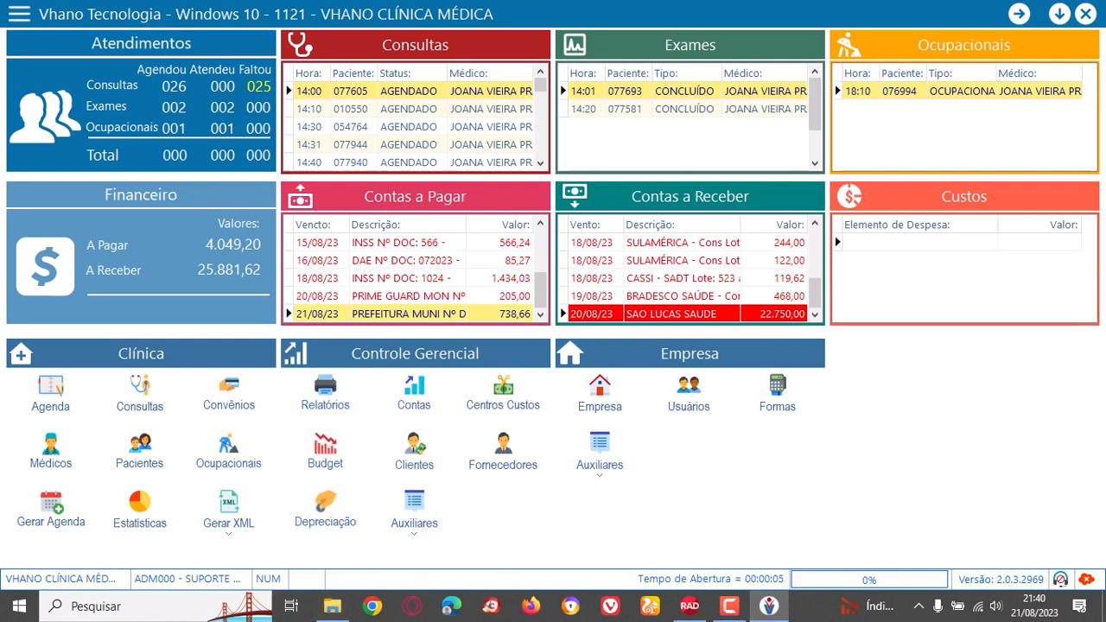
{"action": "left_click", "coordinate": [1085, 14]}
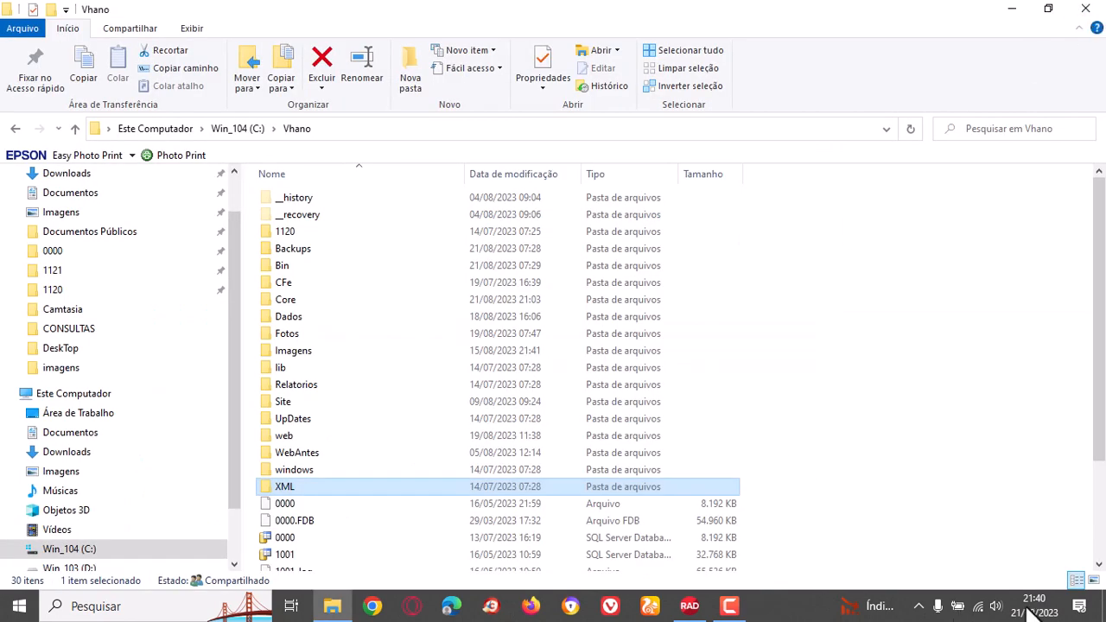